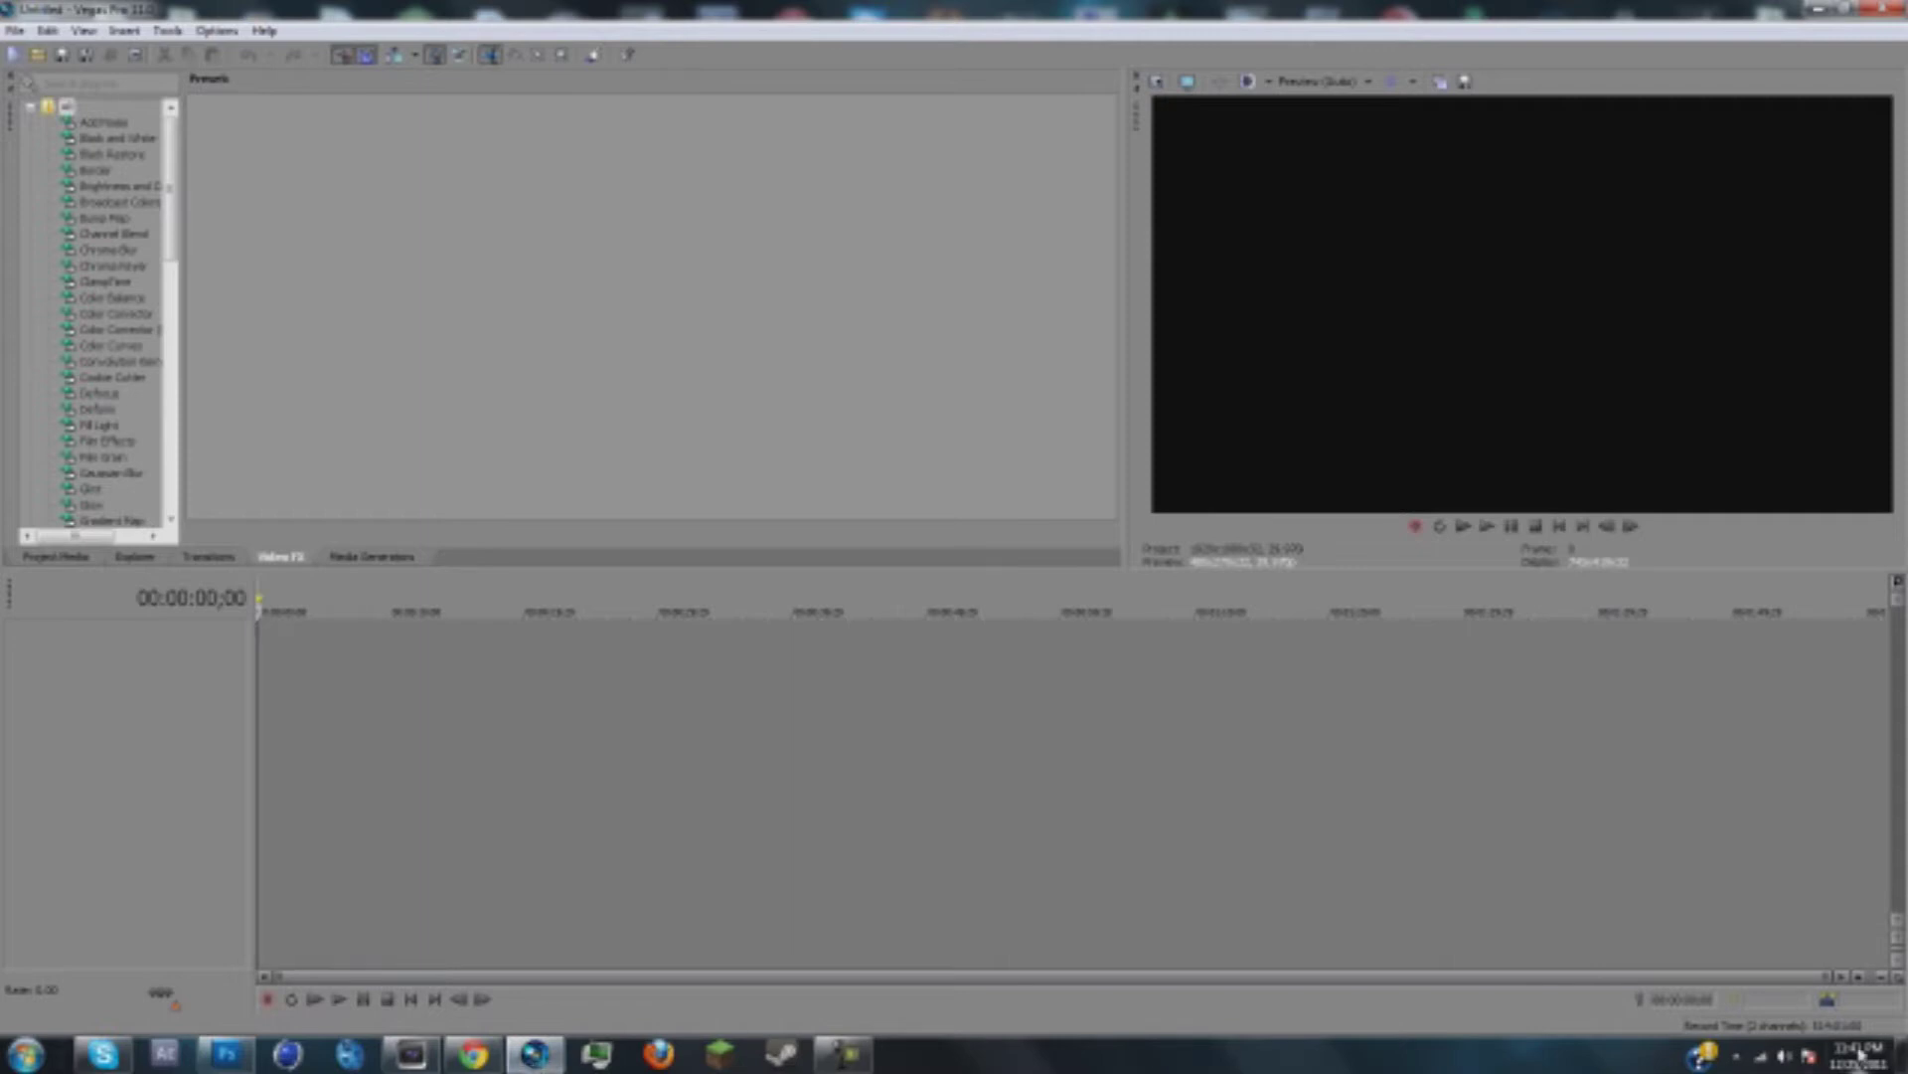
pyautogui.click(516, 661)
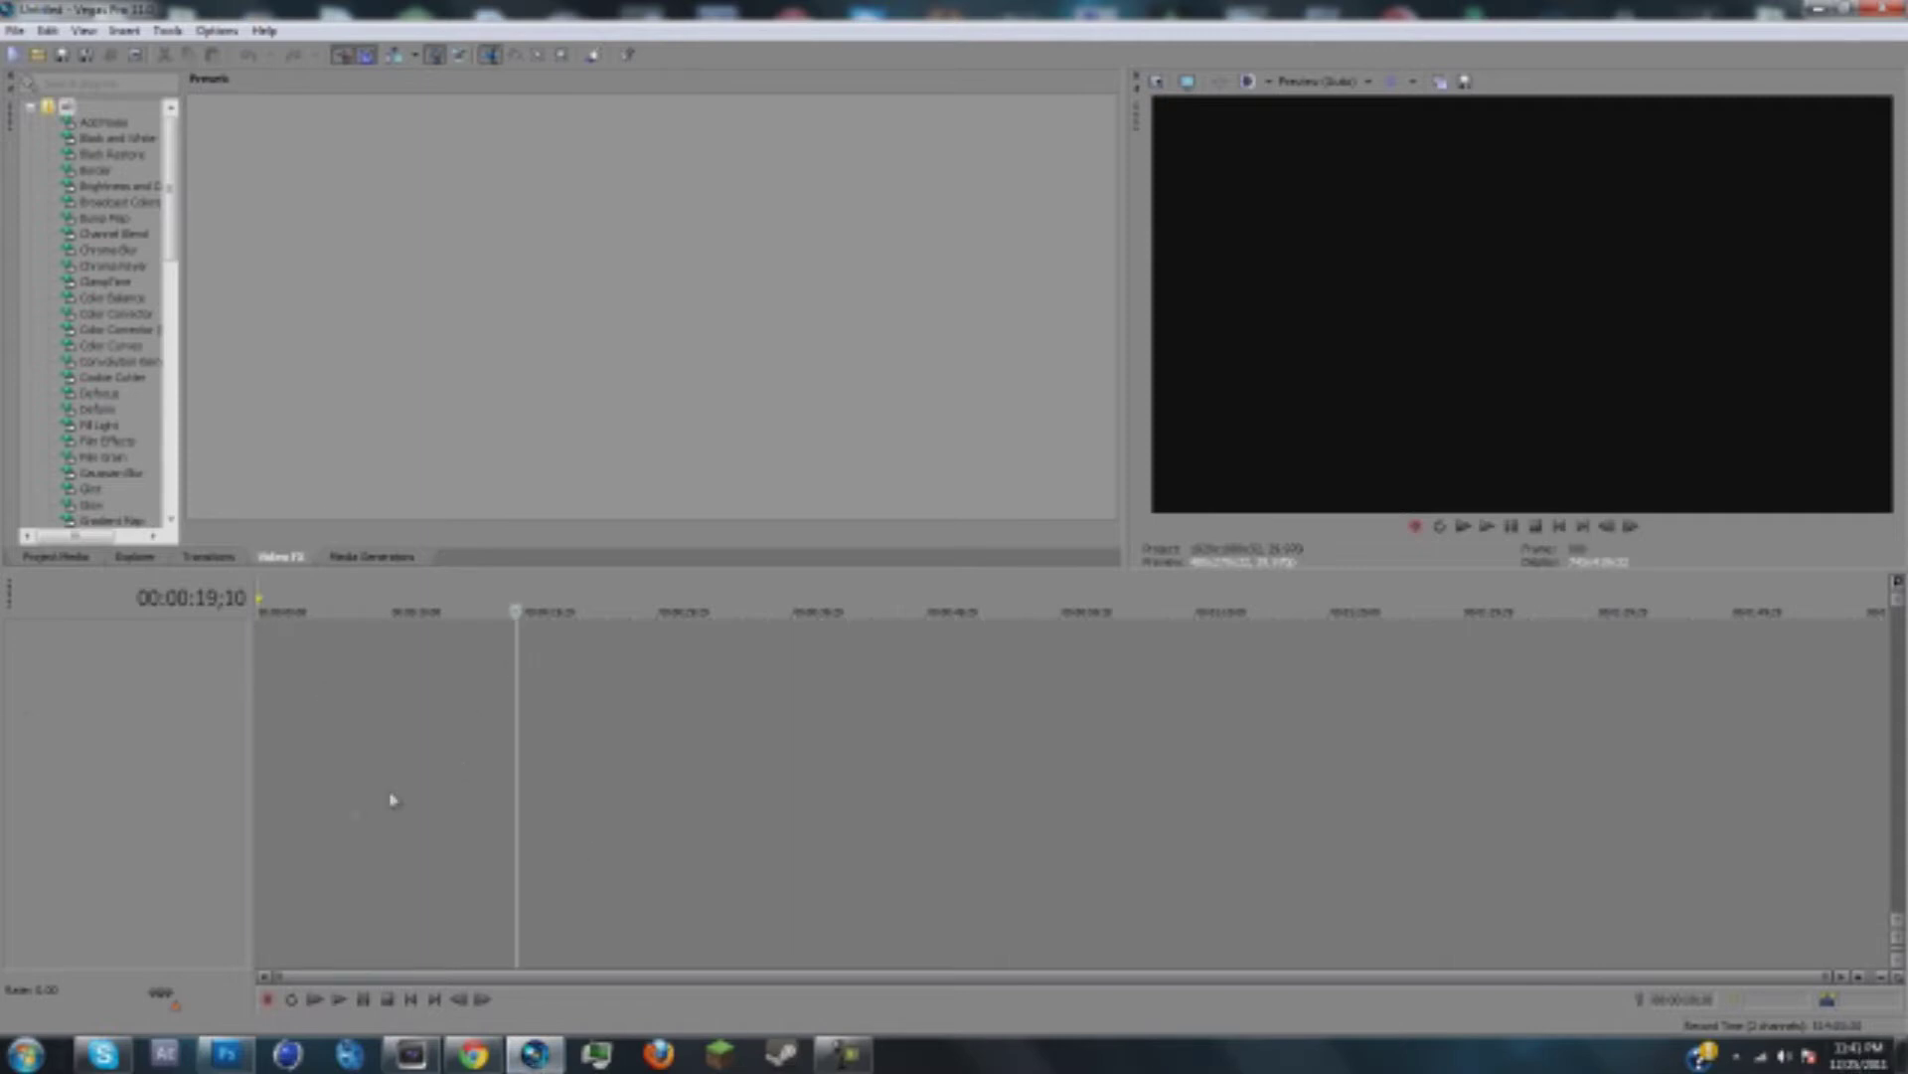
pyautogui.moveTo(510, 750); pyautogui.dragTo(809, 771)
pyautogui.click(823, 780)
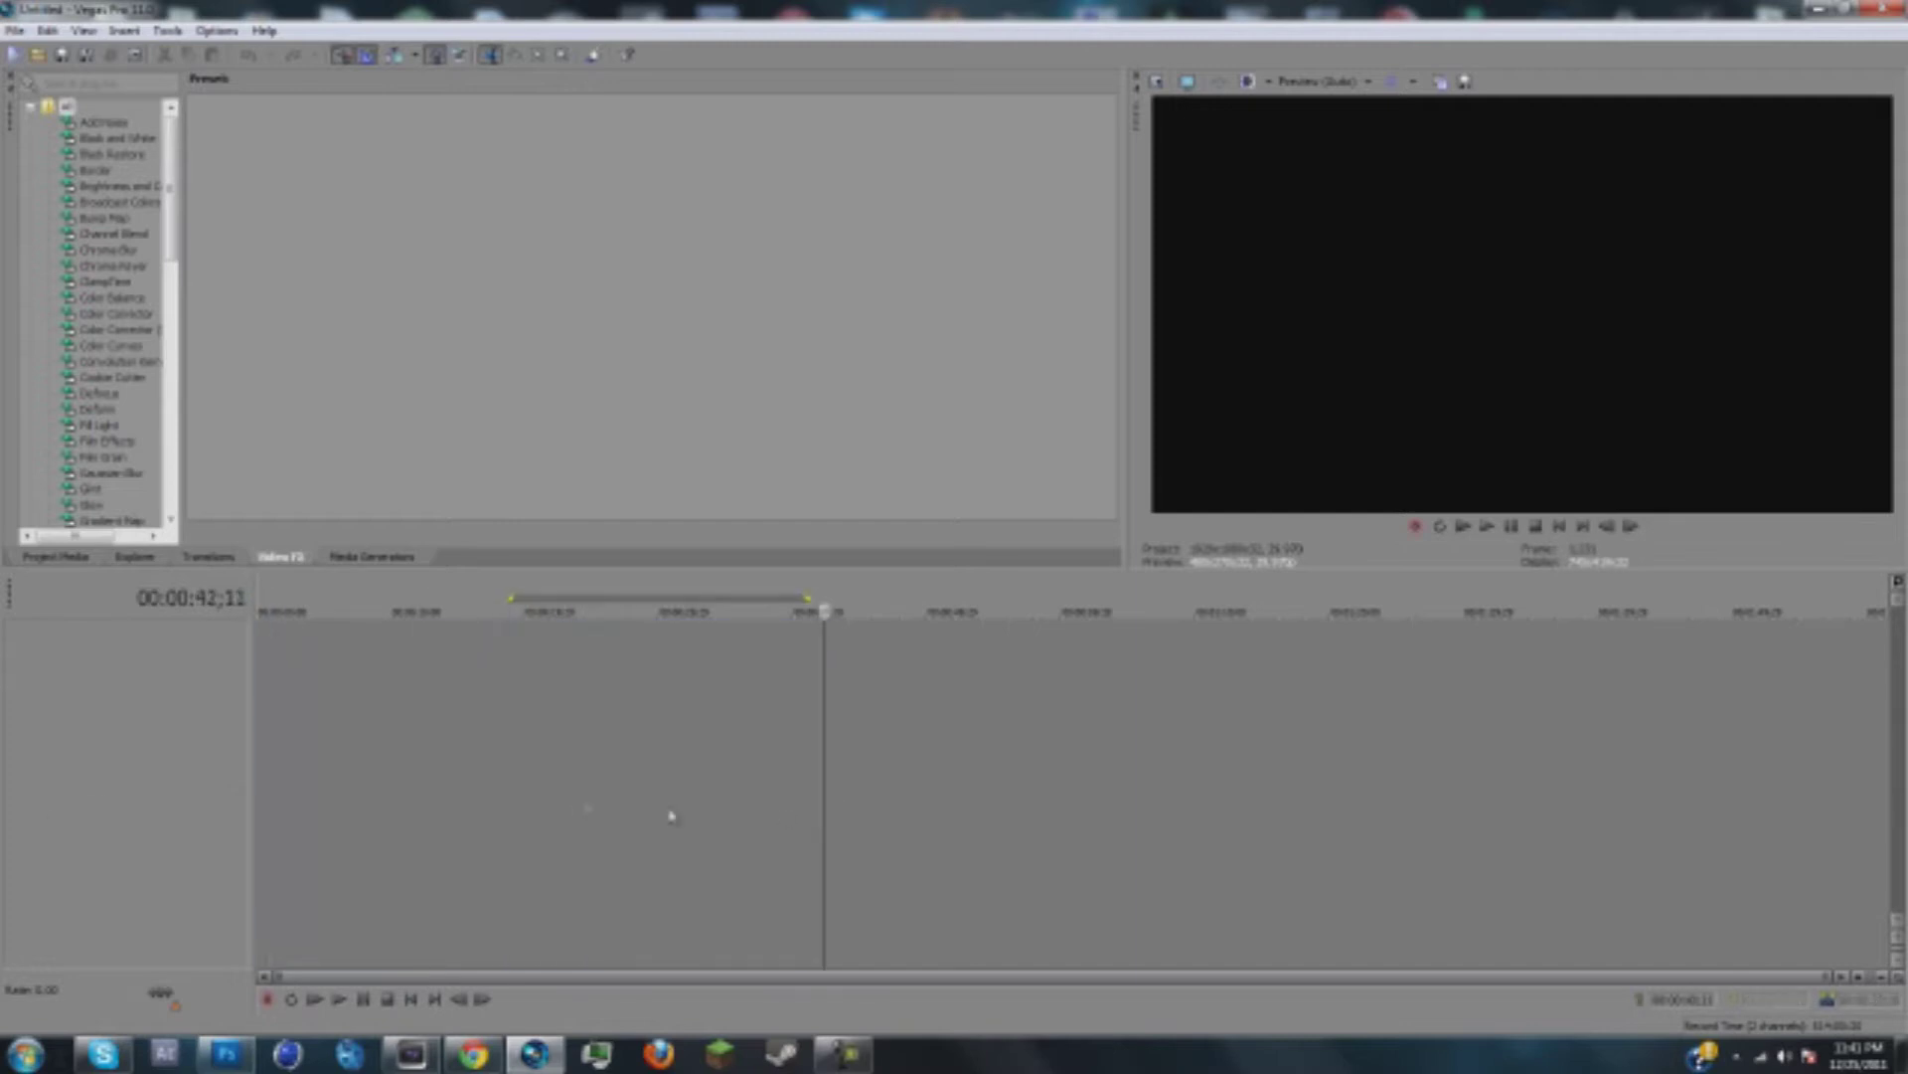
pyautogui.click(570, 802)
pyautogui.click(941, 784)
pyautogui.click(687, 775)
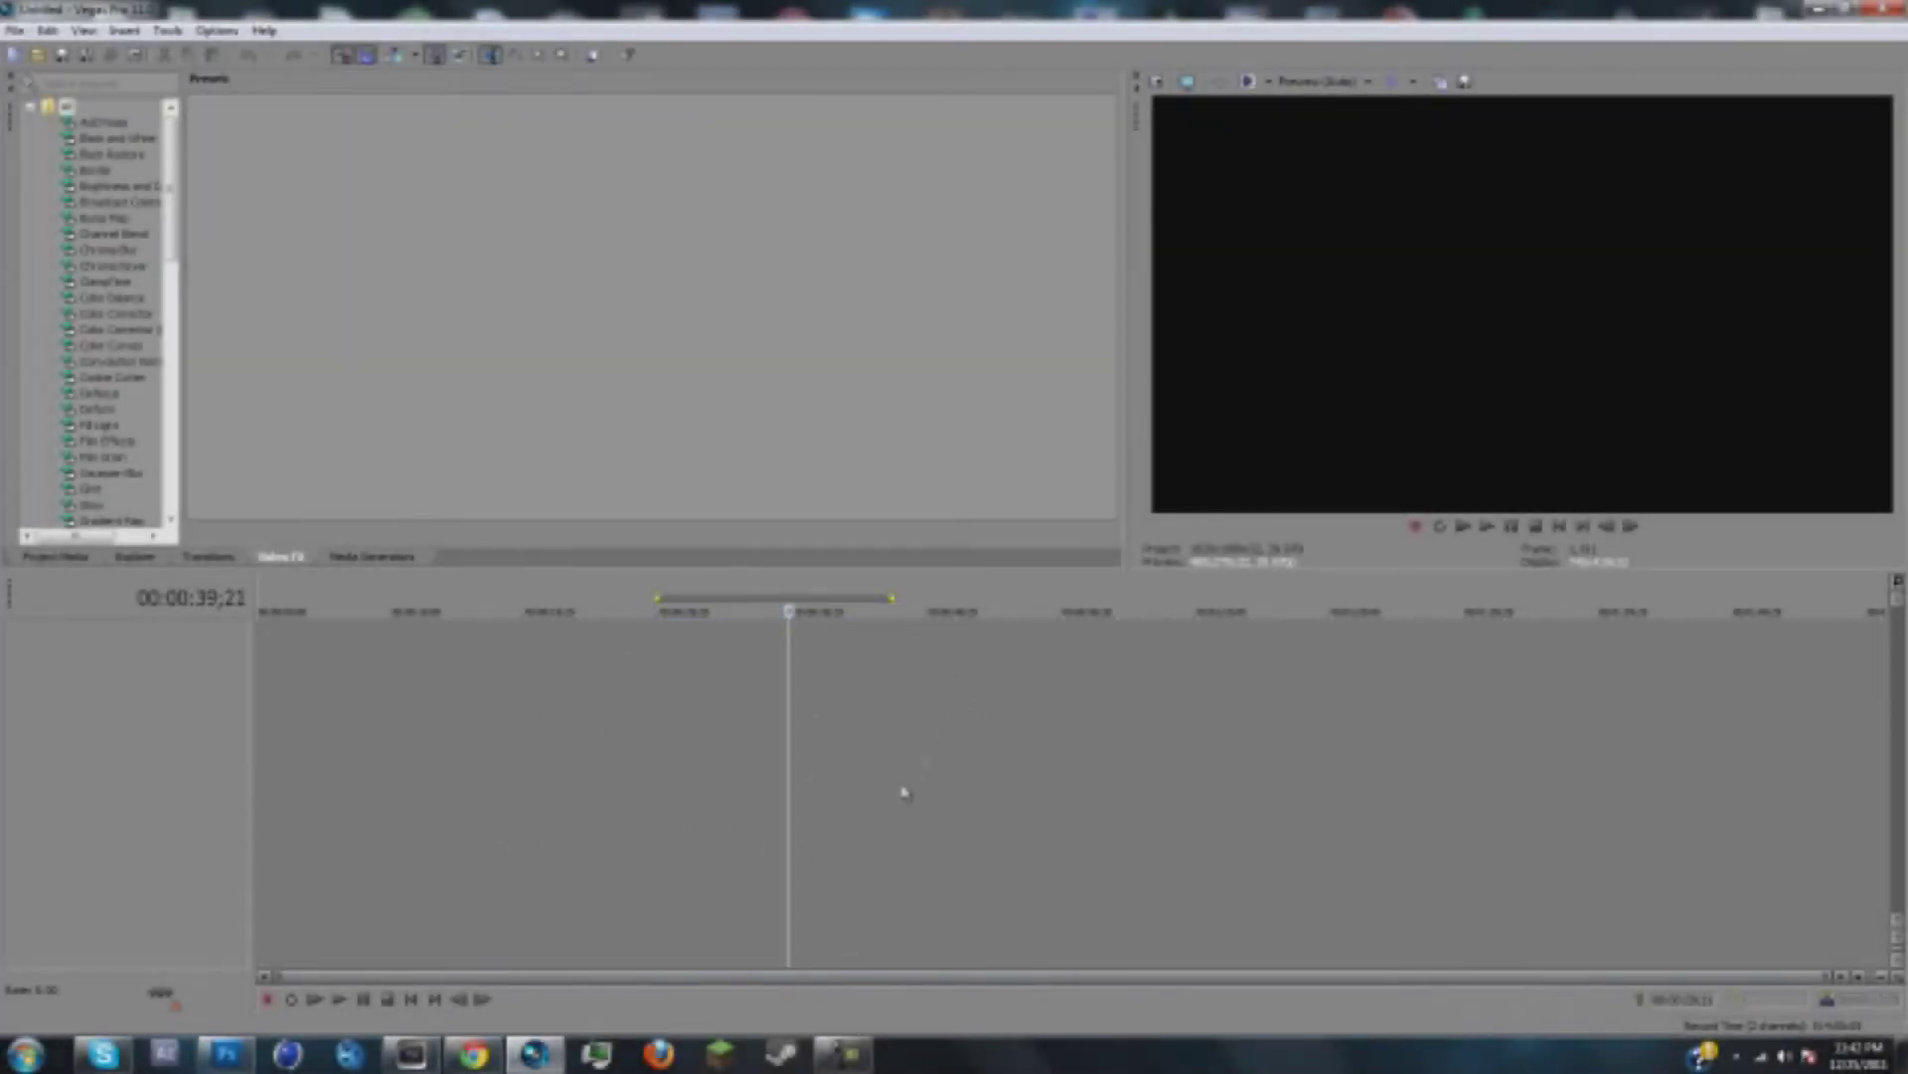
# Step: Set the edit position to 00:00:19;08, start a media import, and browse to the Downloads folder in the user's home folder
pyautogui.click(515, 665)
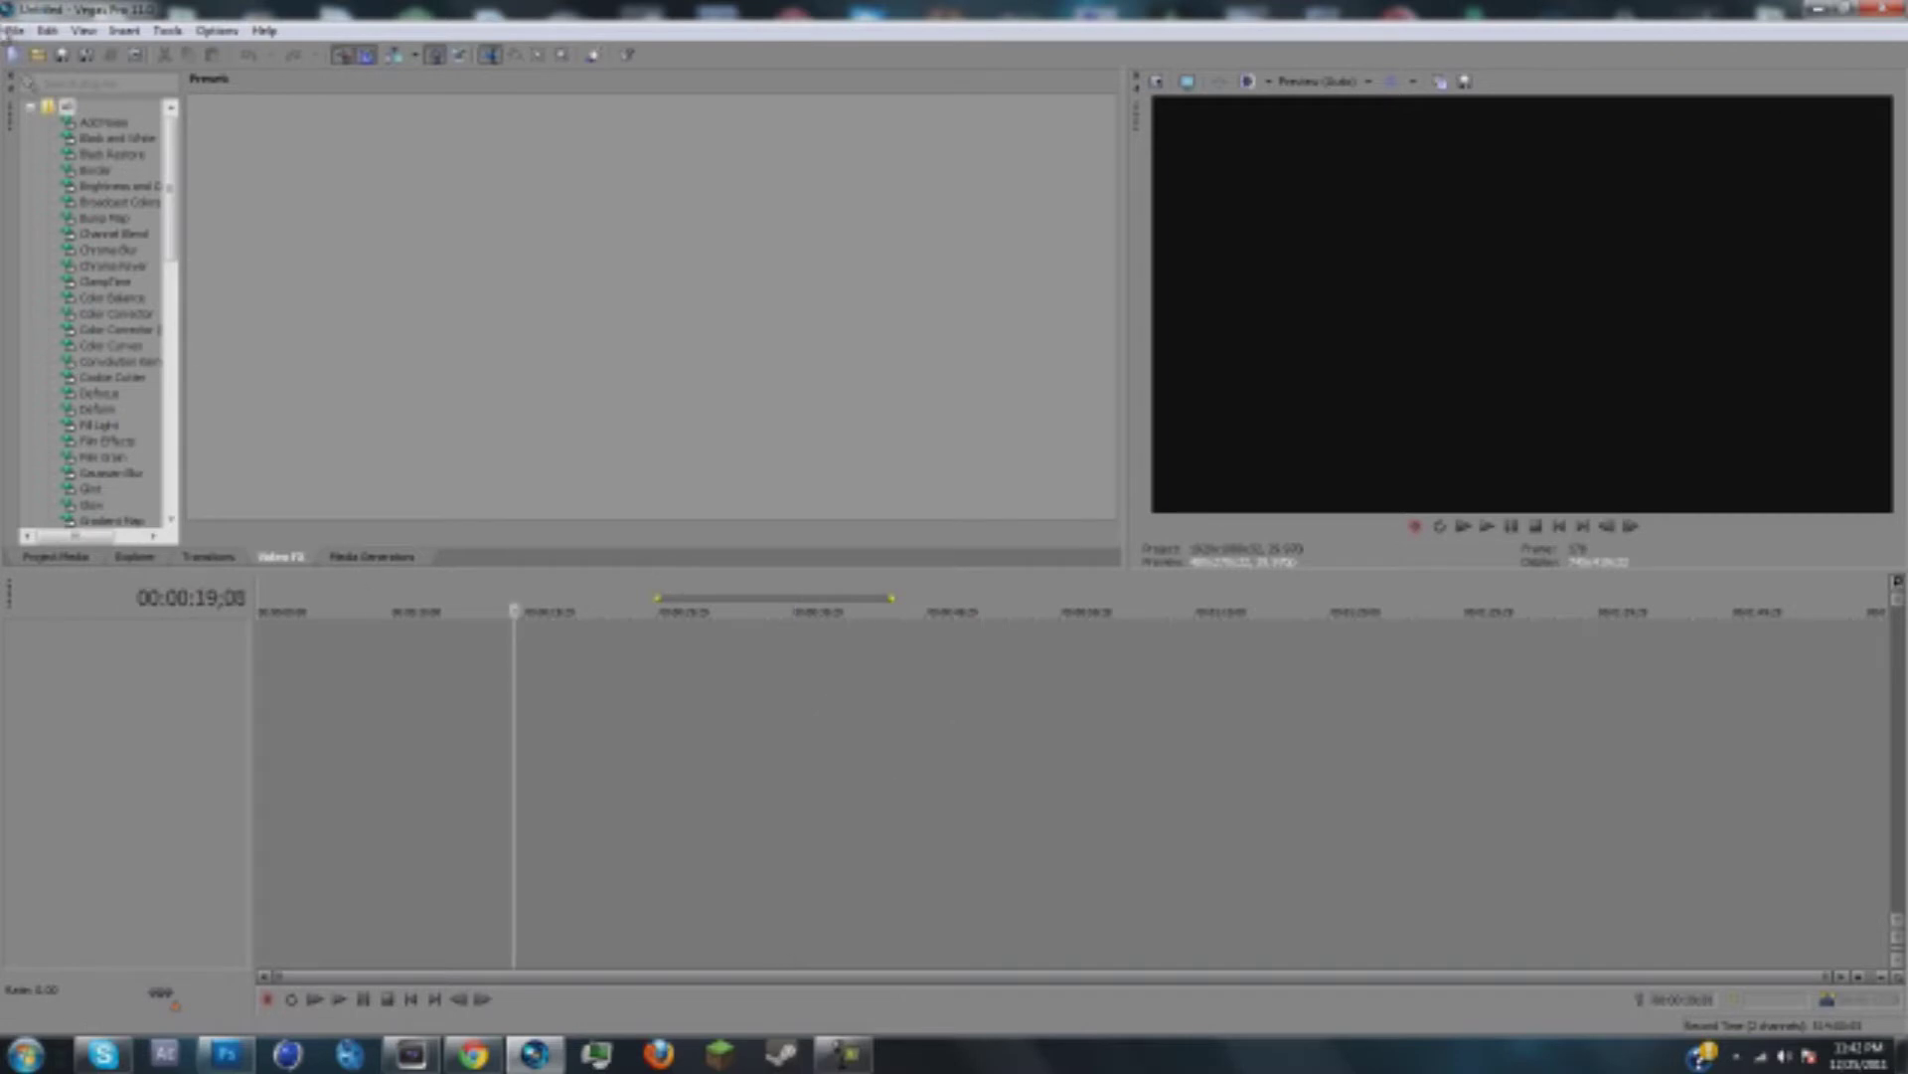
pyautogui.click(15, 30)
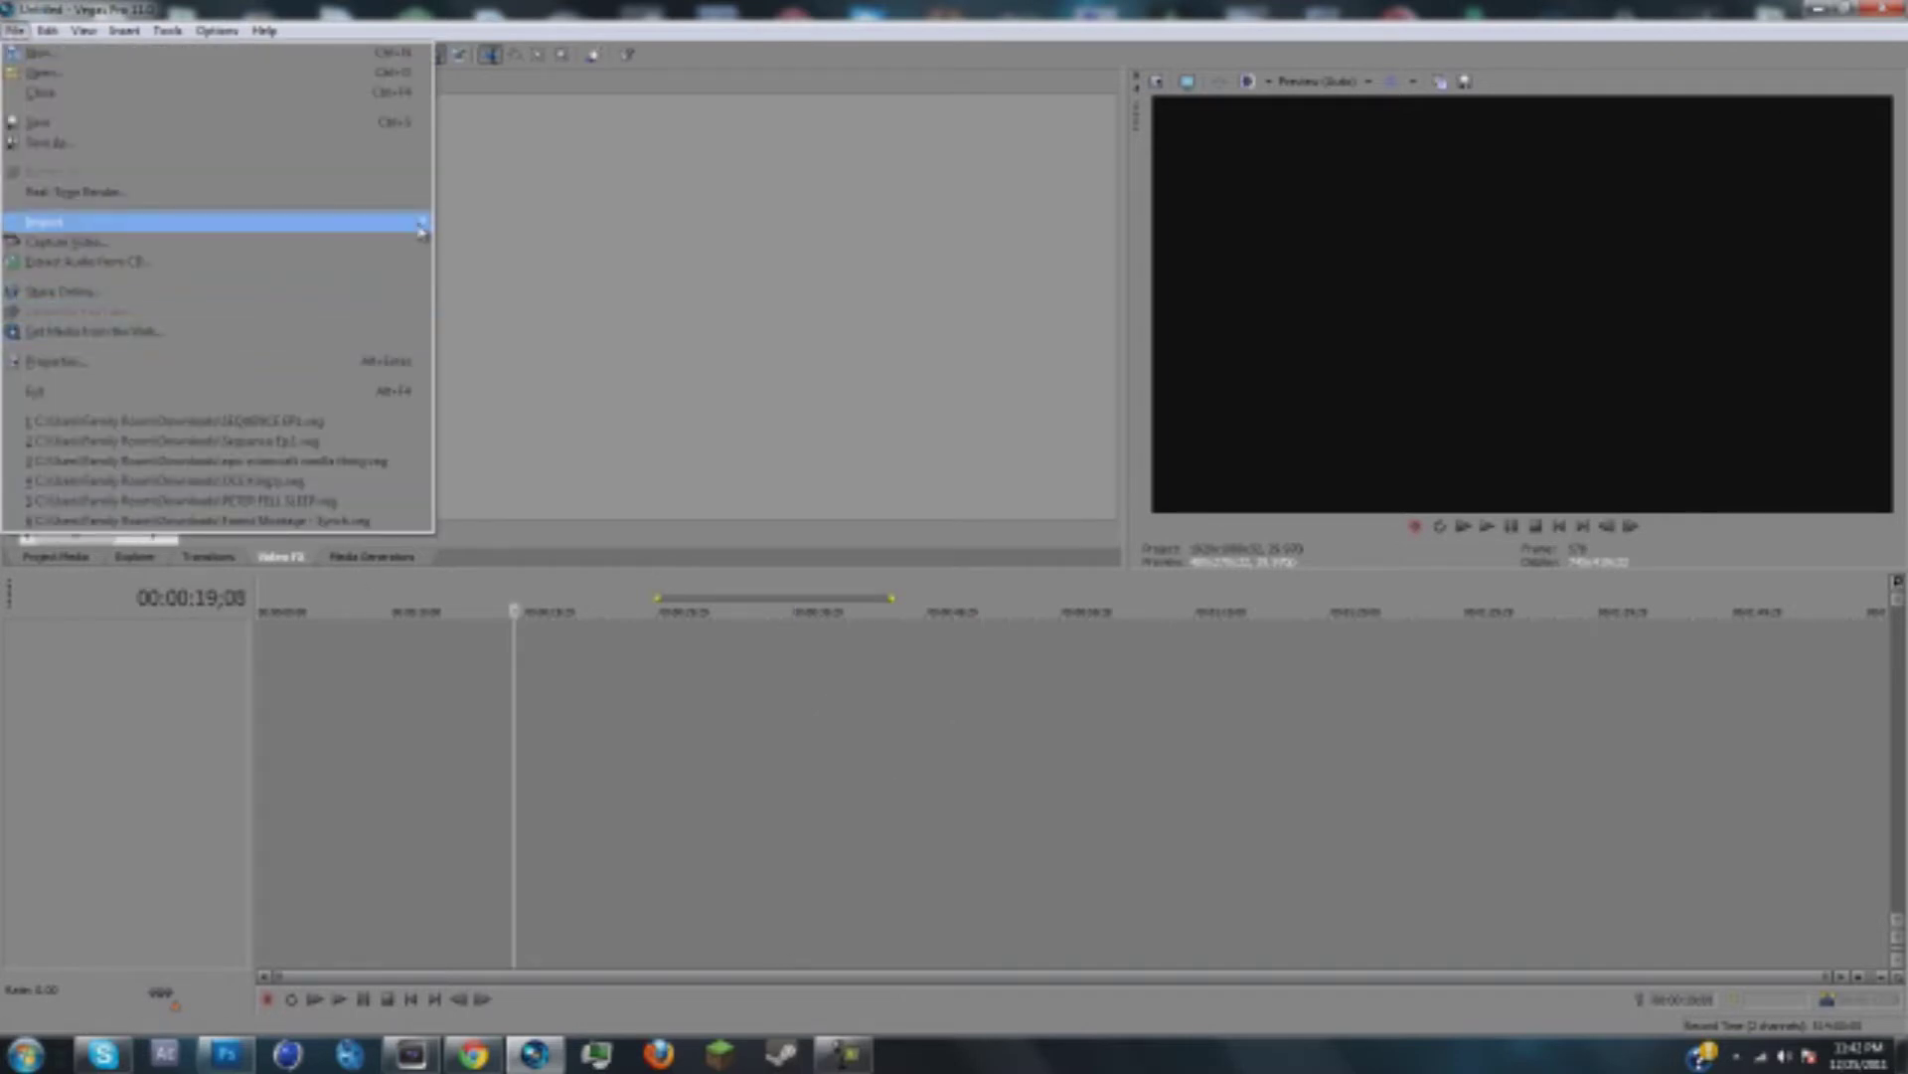
pyautogui.moveTo(422, 221)
pyautogui.click(481, 227)
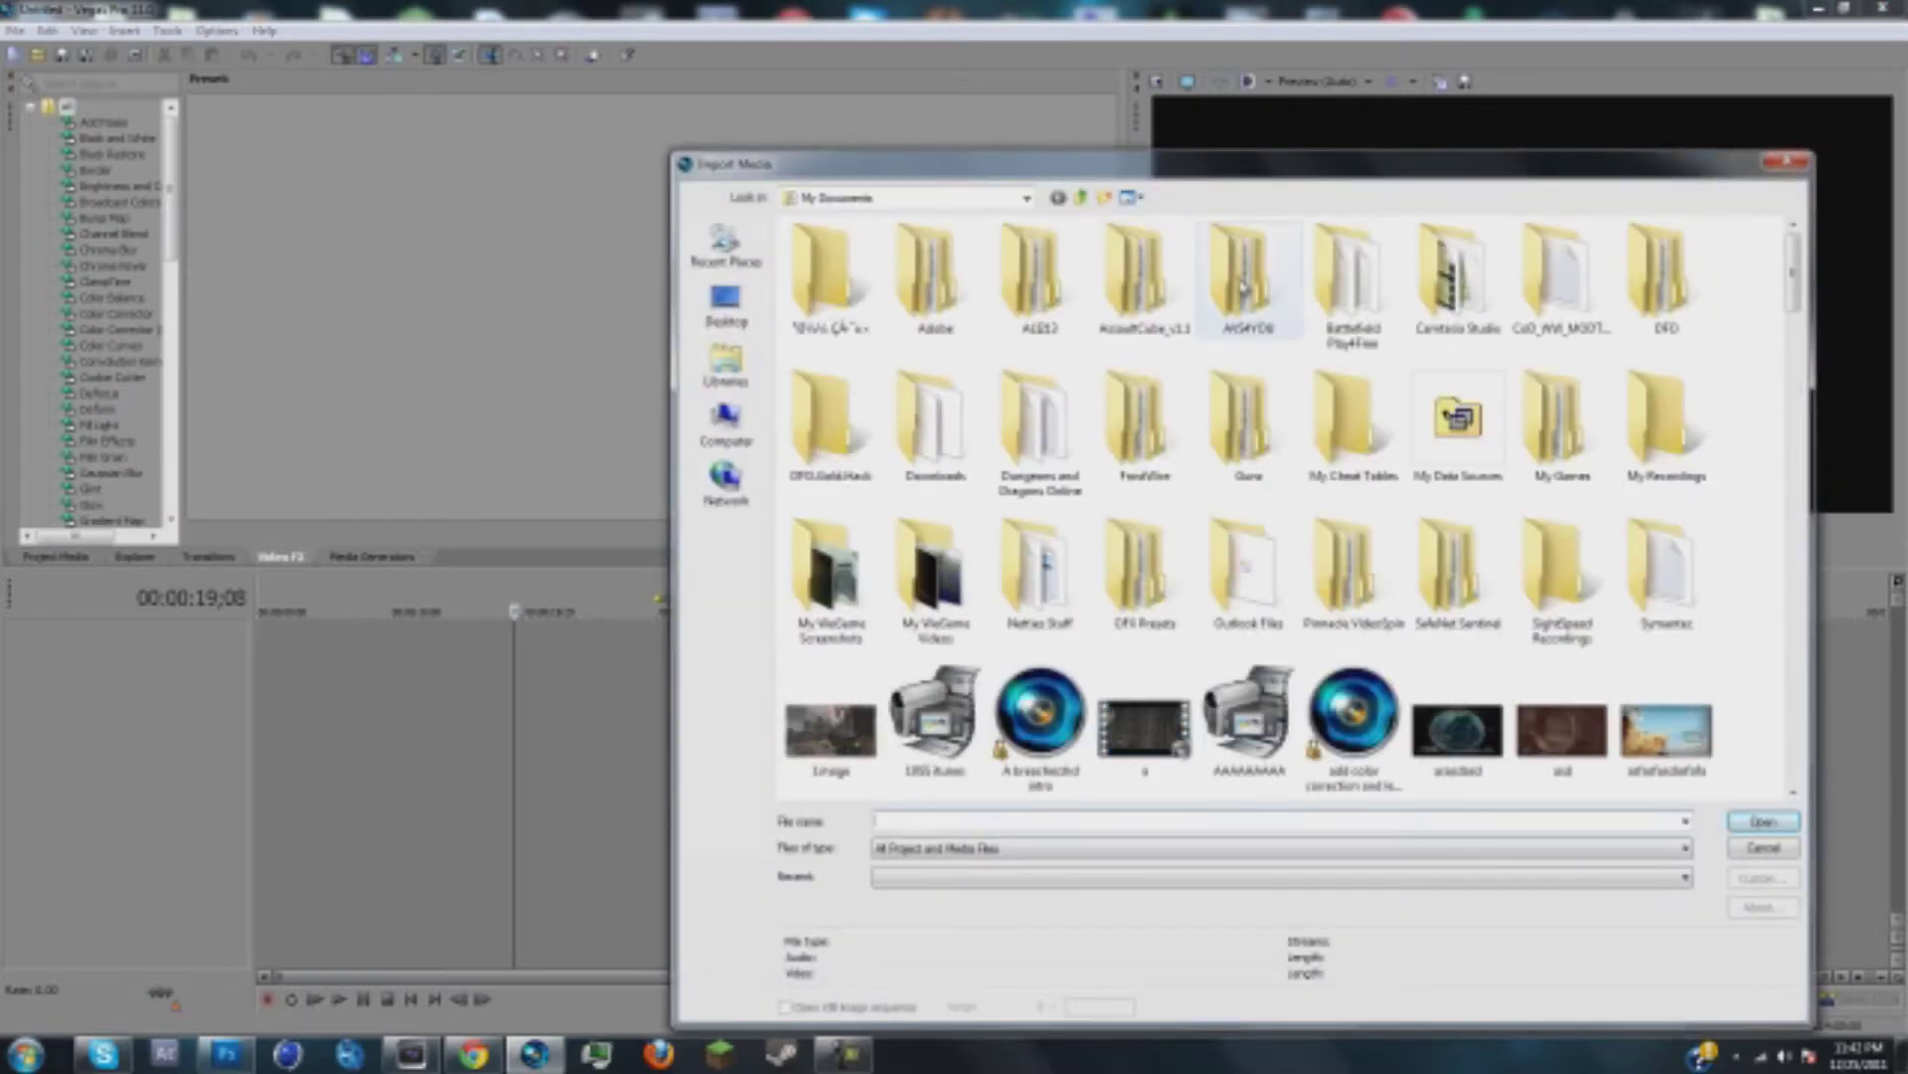
pyautogui.moveTo(1792, 308); pyautogui.dragTo(925, 313)
pyautogui.click(727, 304)
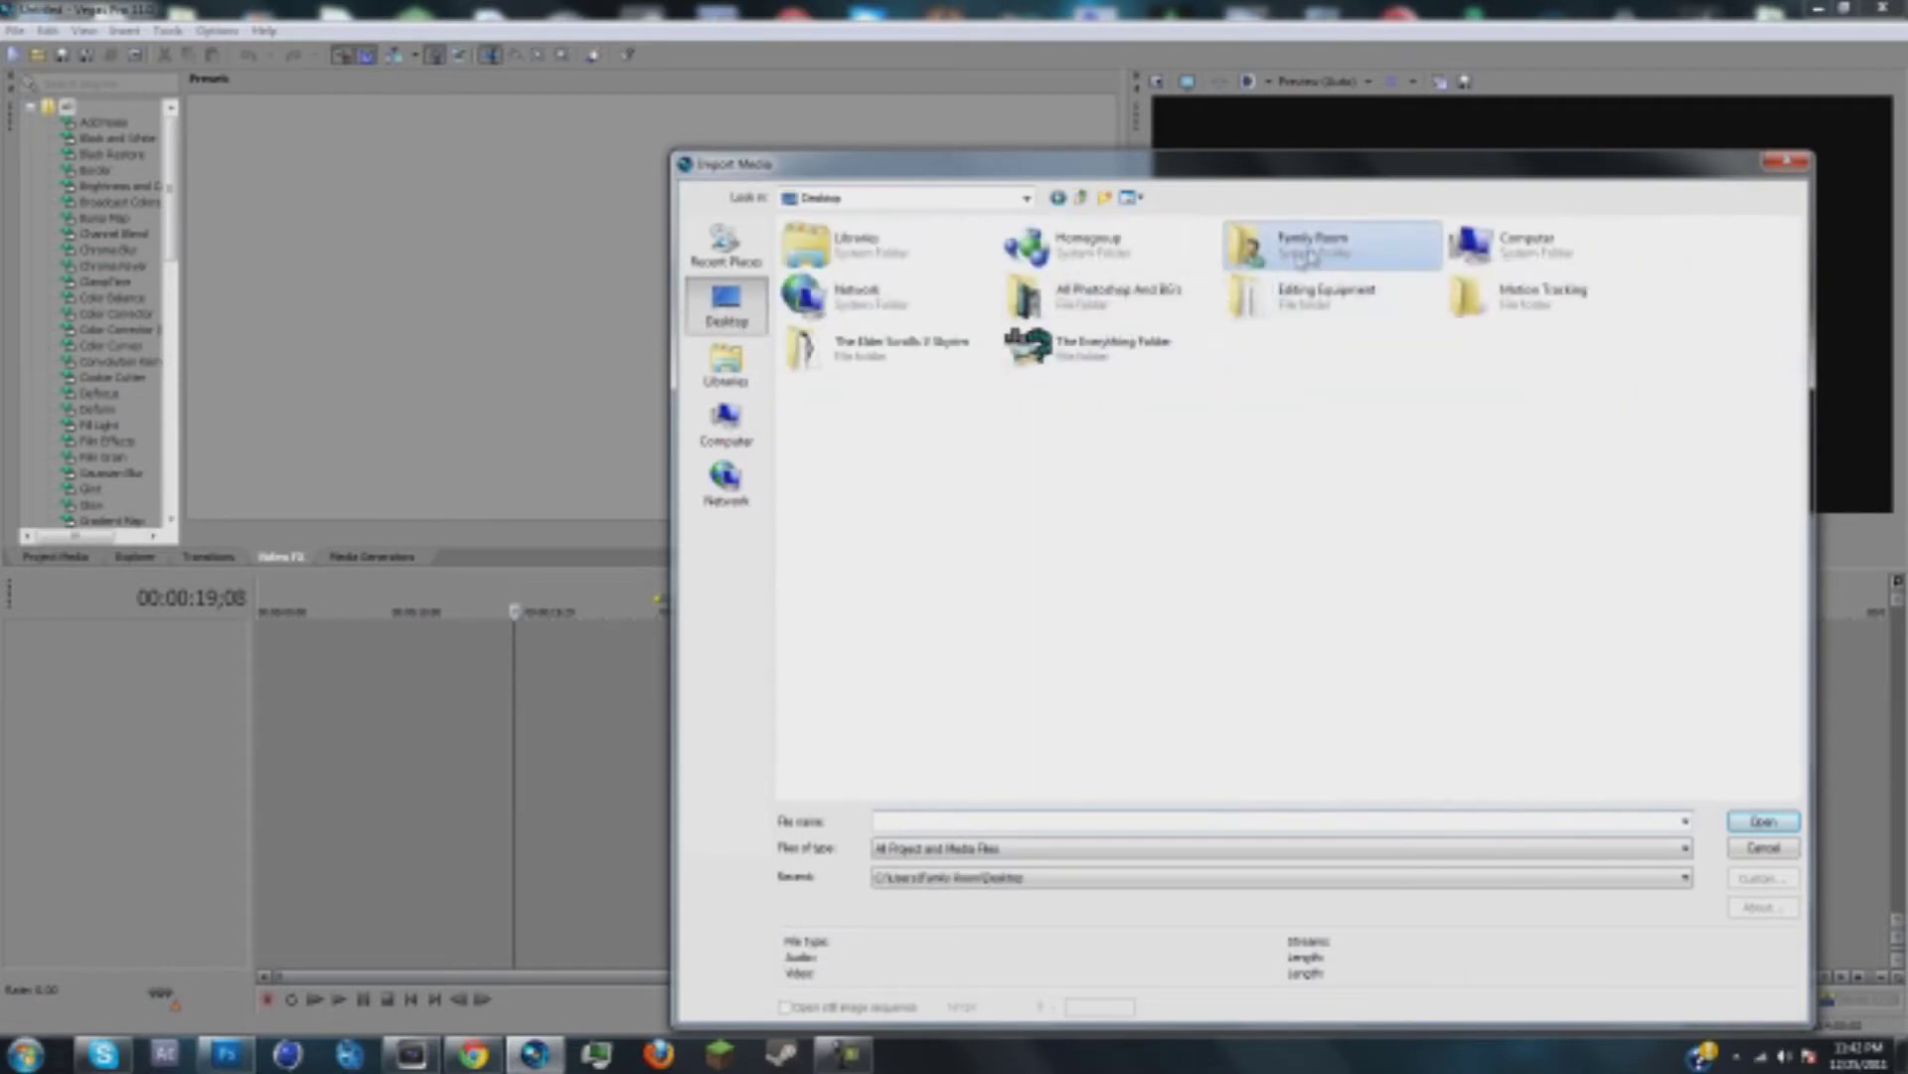
pyautogui.doubleClick(1254, 260)
pyautogui.doubleClick(1106, 253)
# Step: Find the gameplay clip "Knife across afghaaaanz" in the Downloads folder and import it into the project
pyautogui.scroll(-15, 1056, 537)
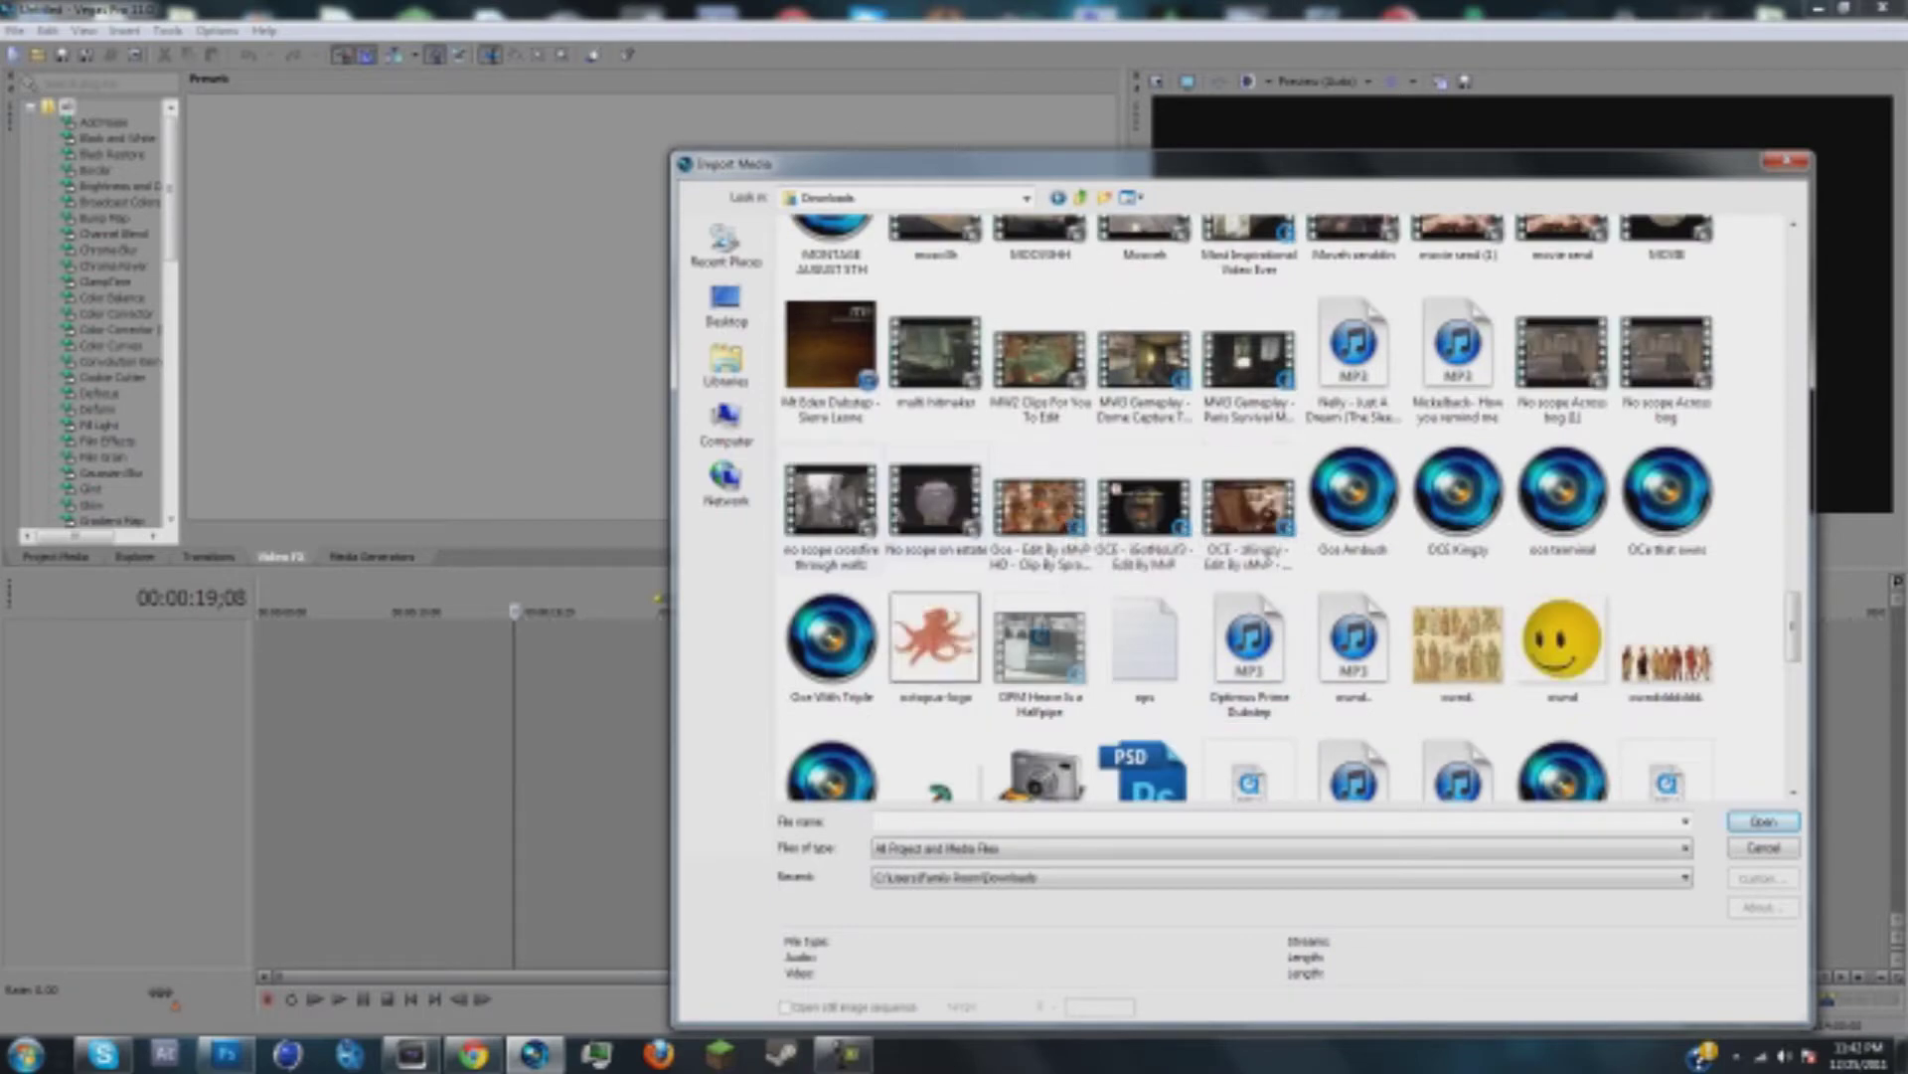
pyautogui.scroll(2, 833, 515)
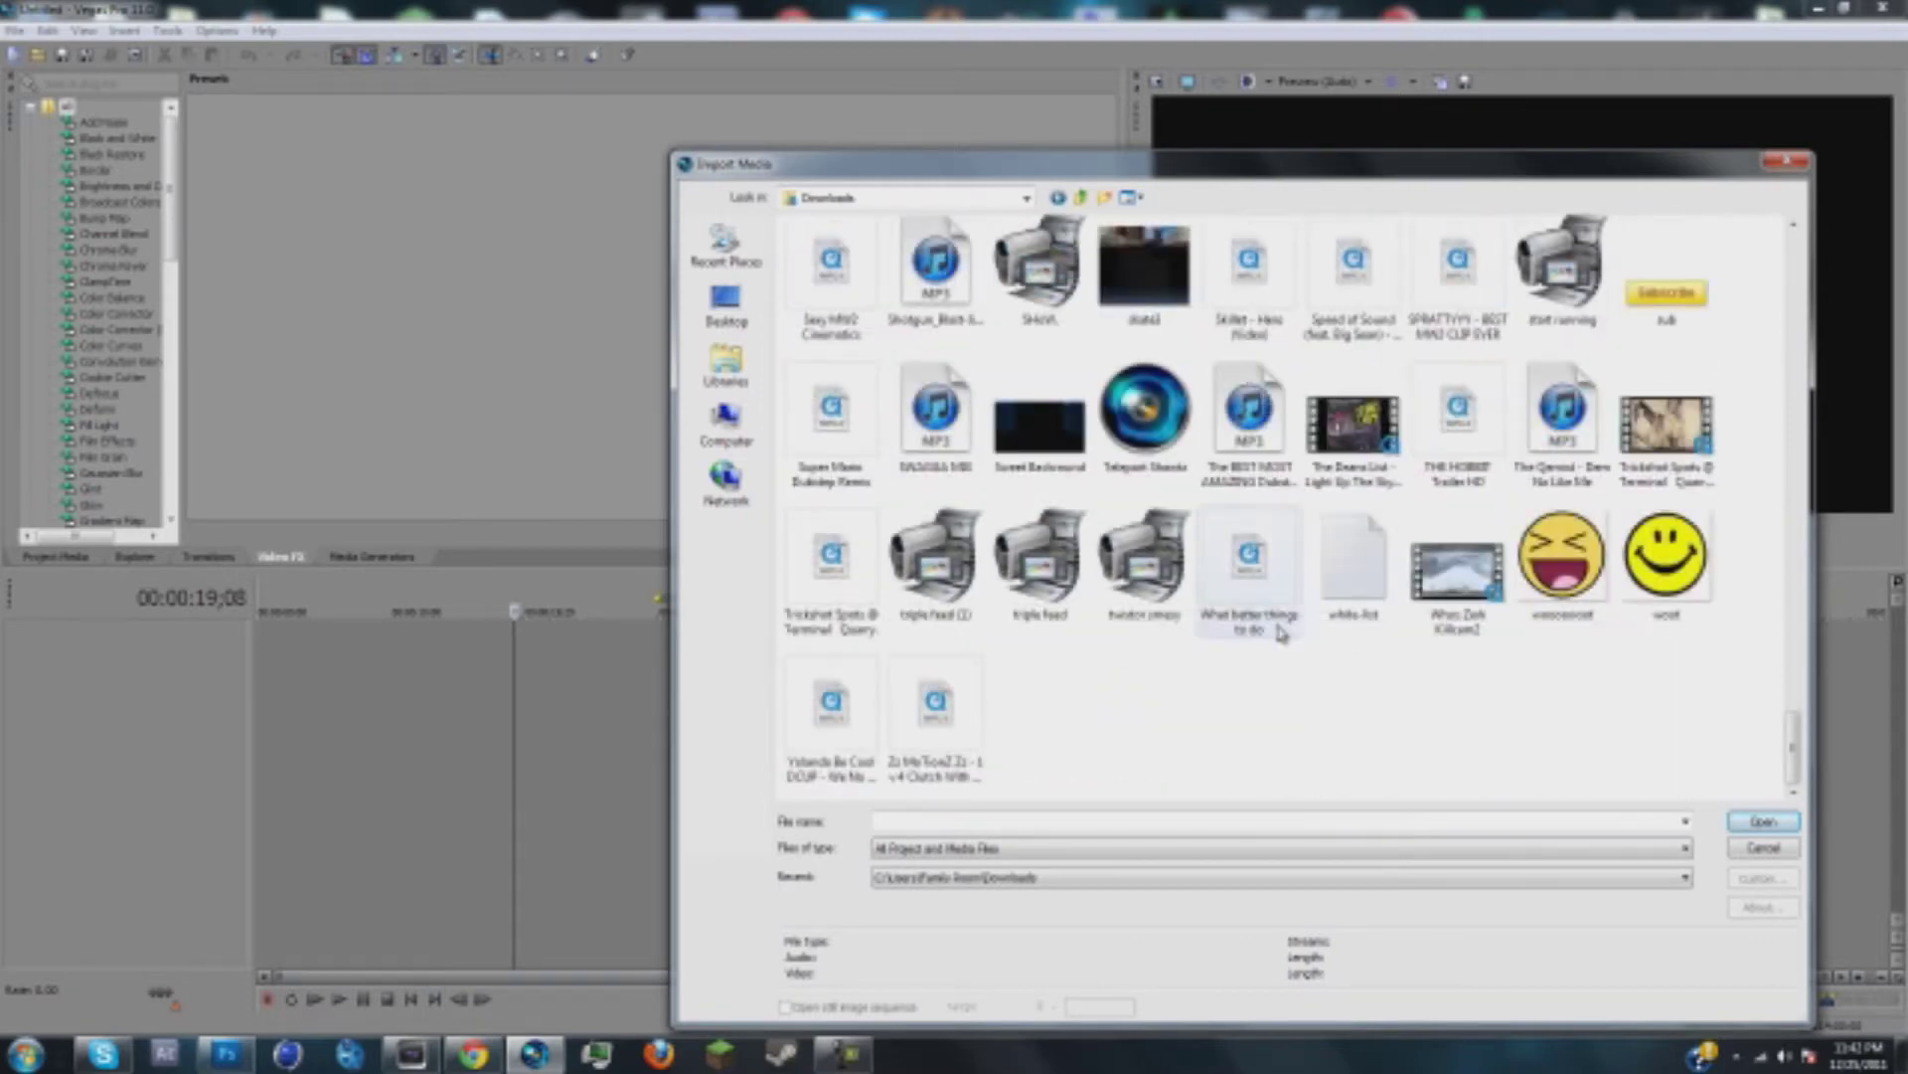
pyautogui.scroll(10, 1149, 551)
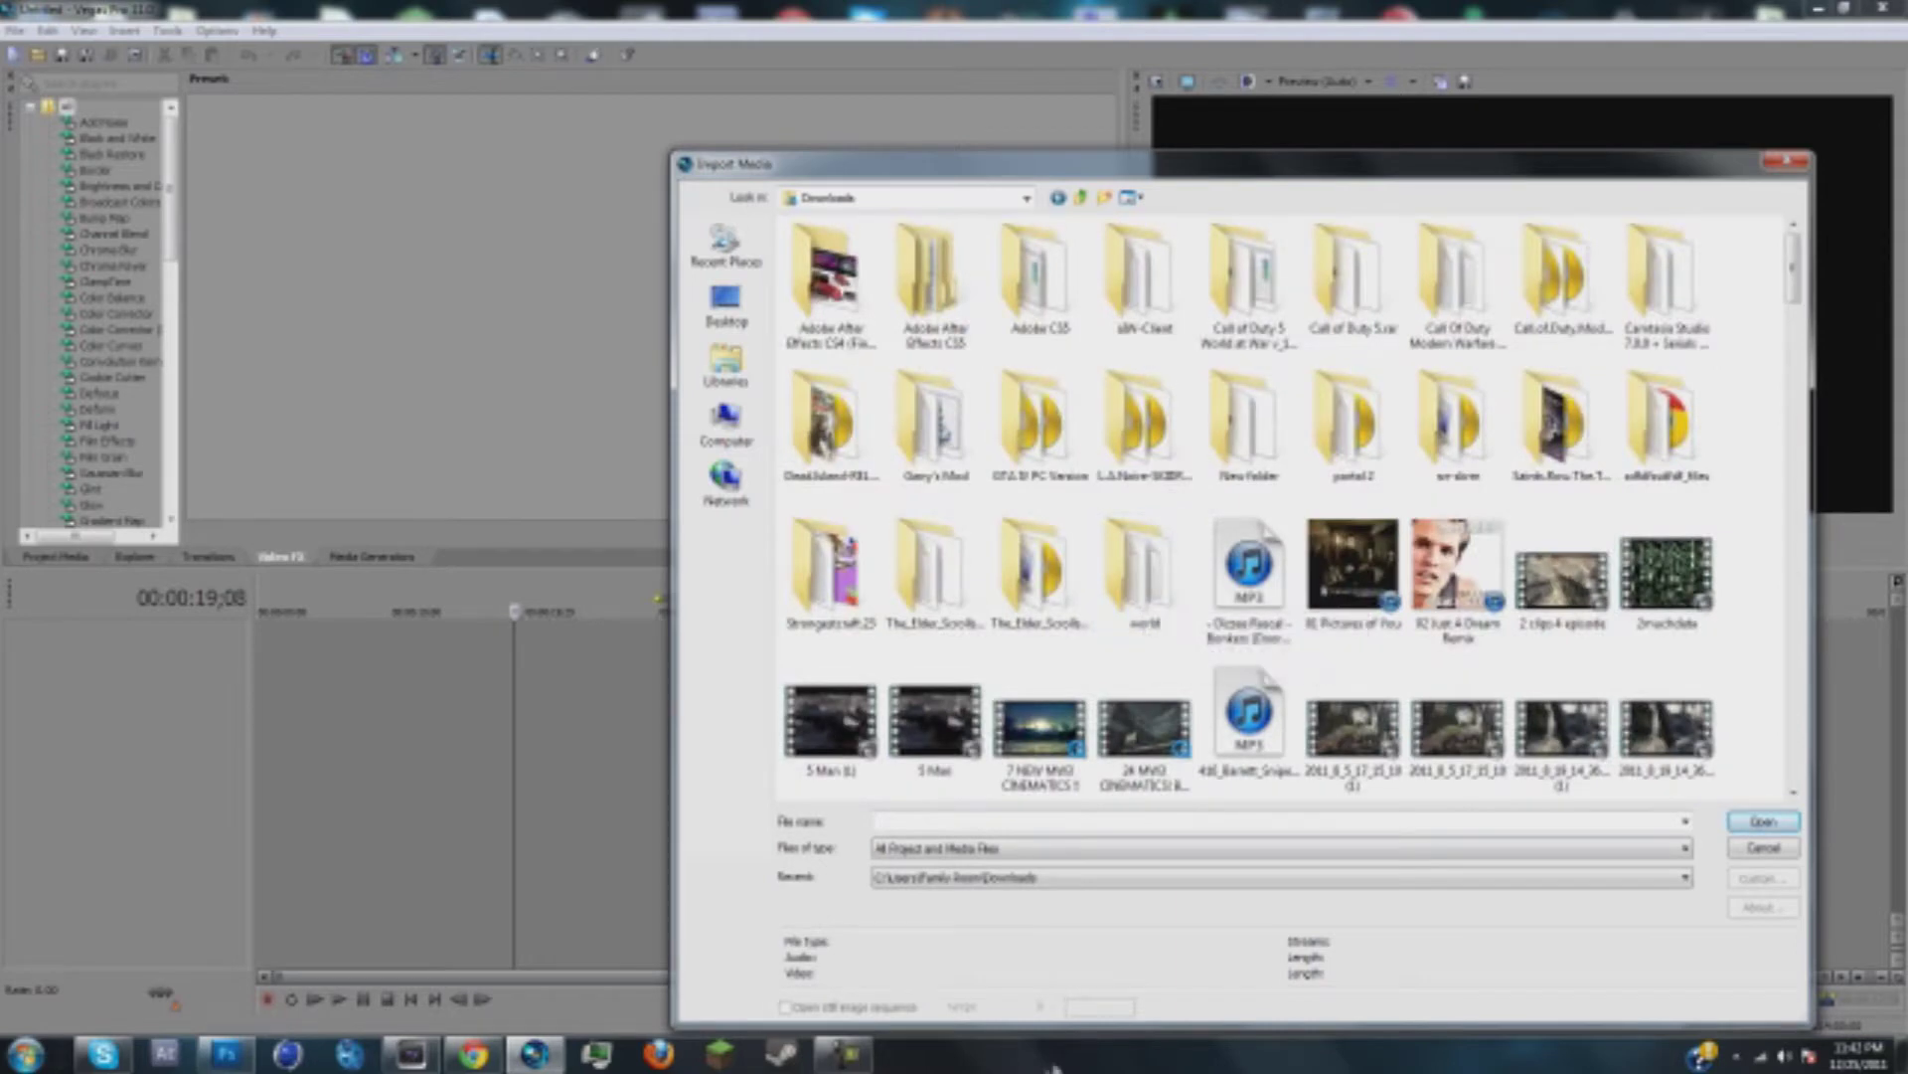
pyautogui.scroll(-5, 1182, 735)
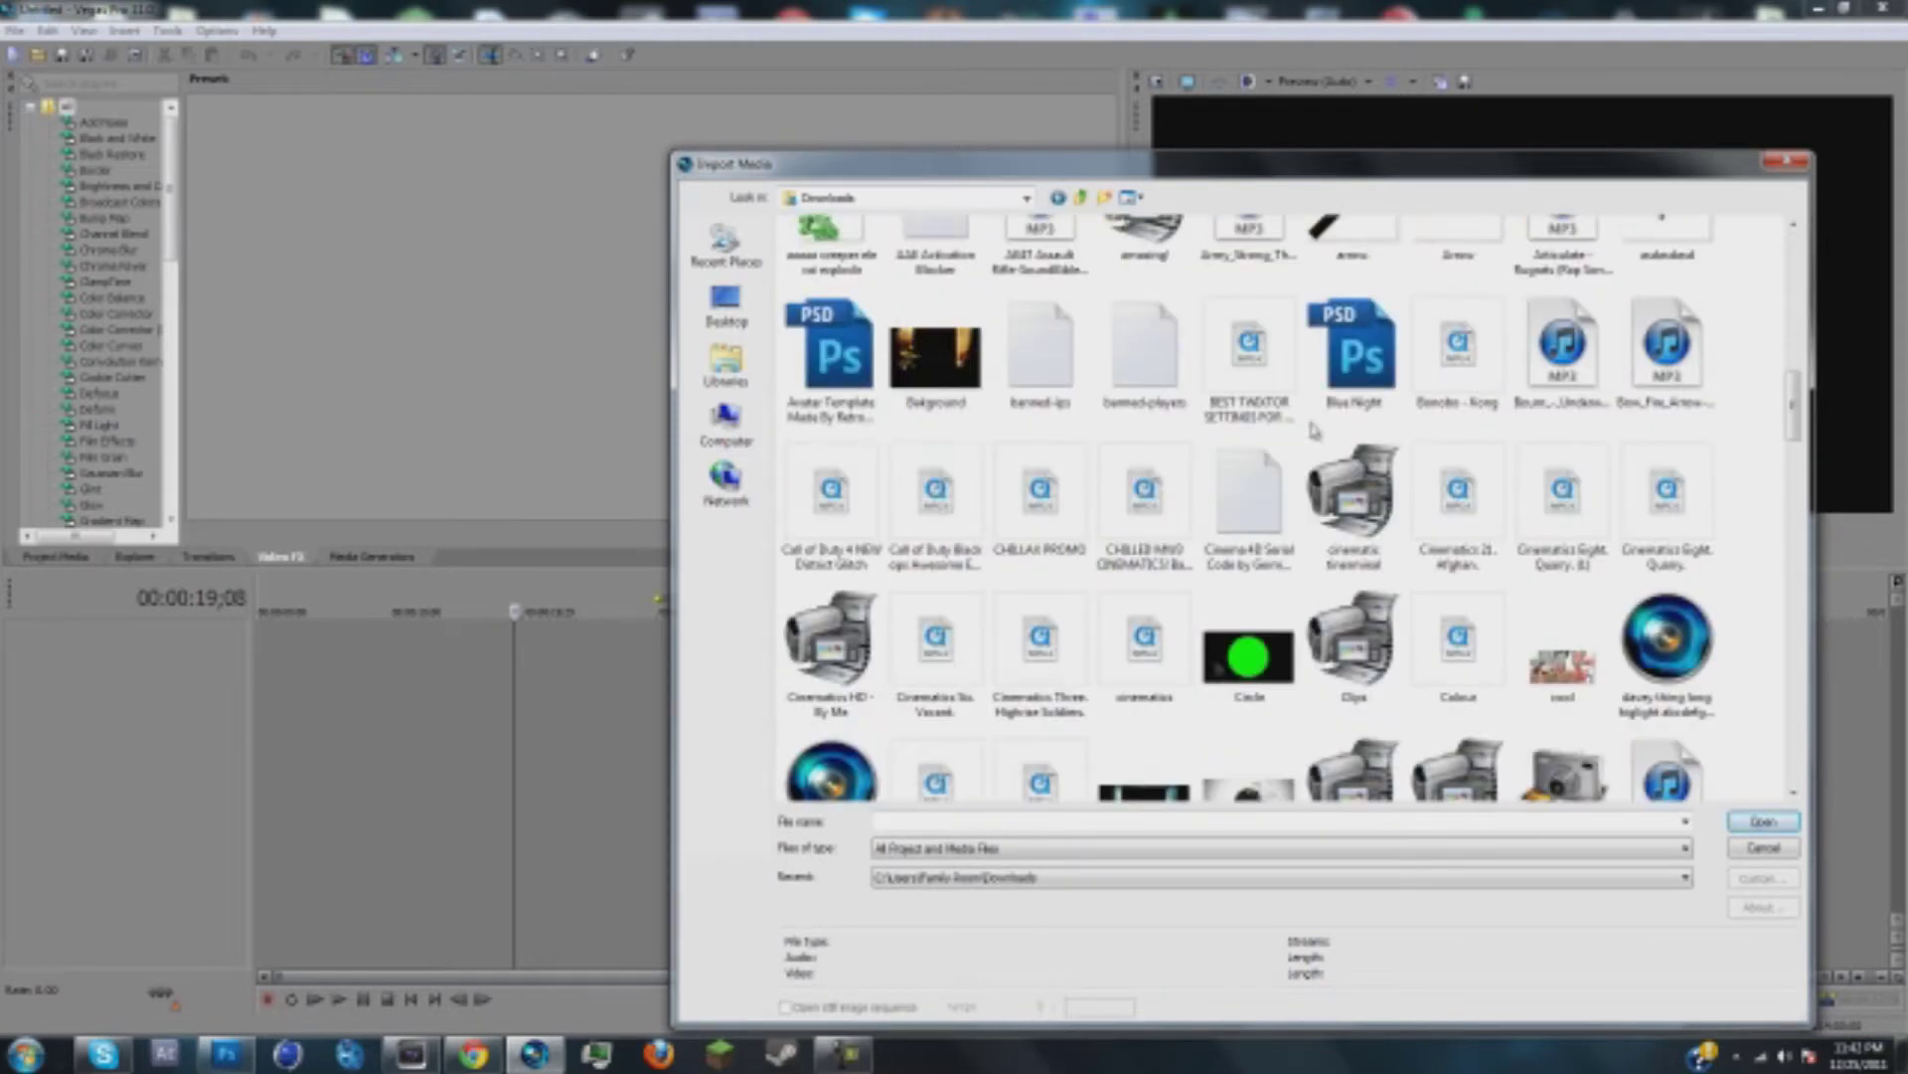
pyautogui.scroll(-5, 795, 335)
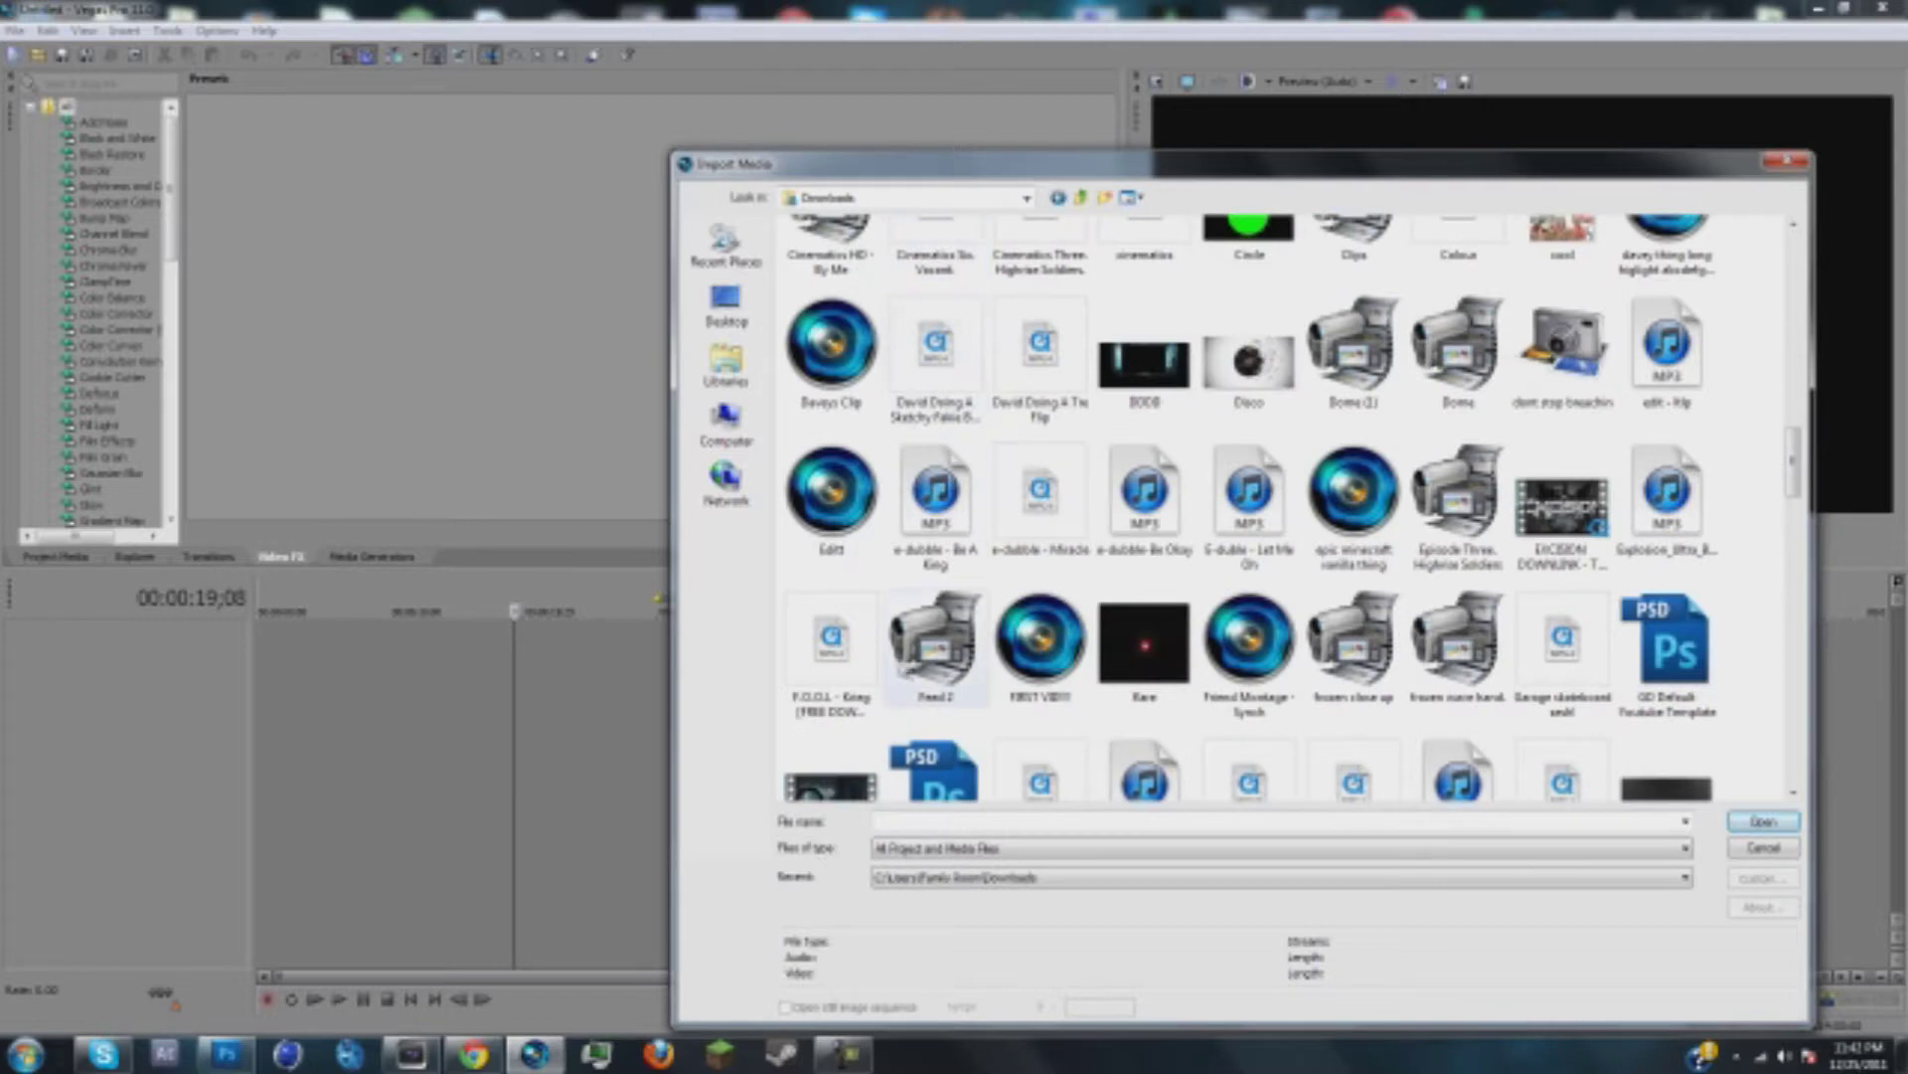
pyautogui.scroll(-2, 1014, 641)
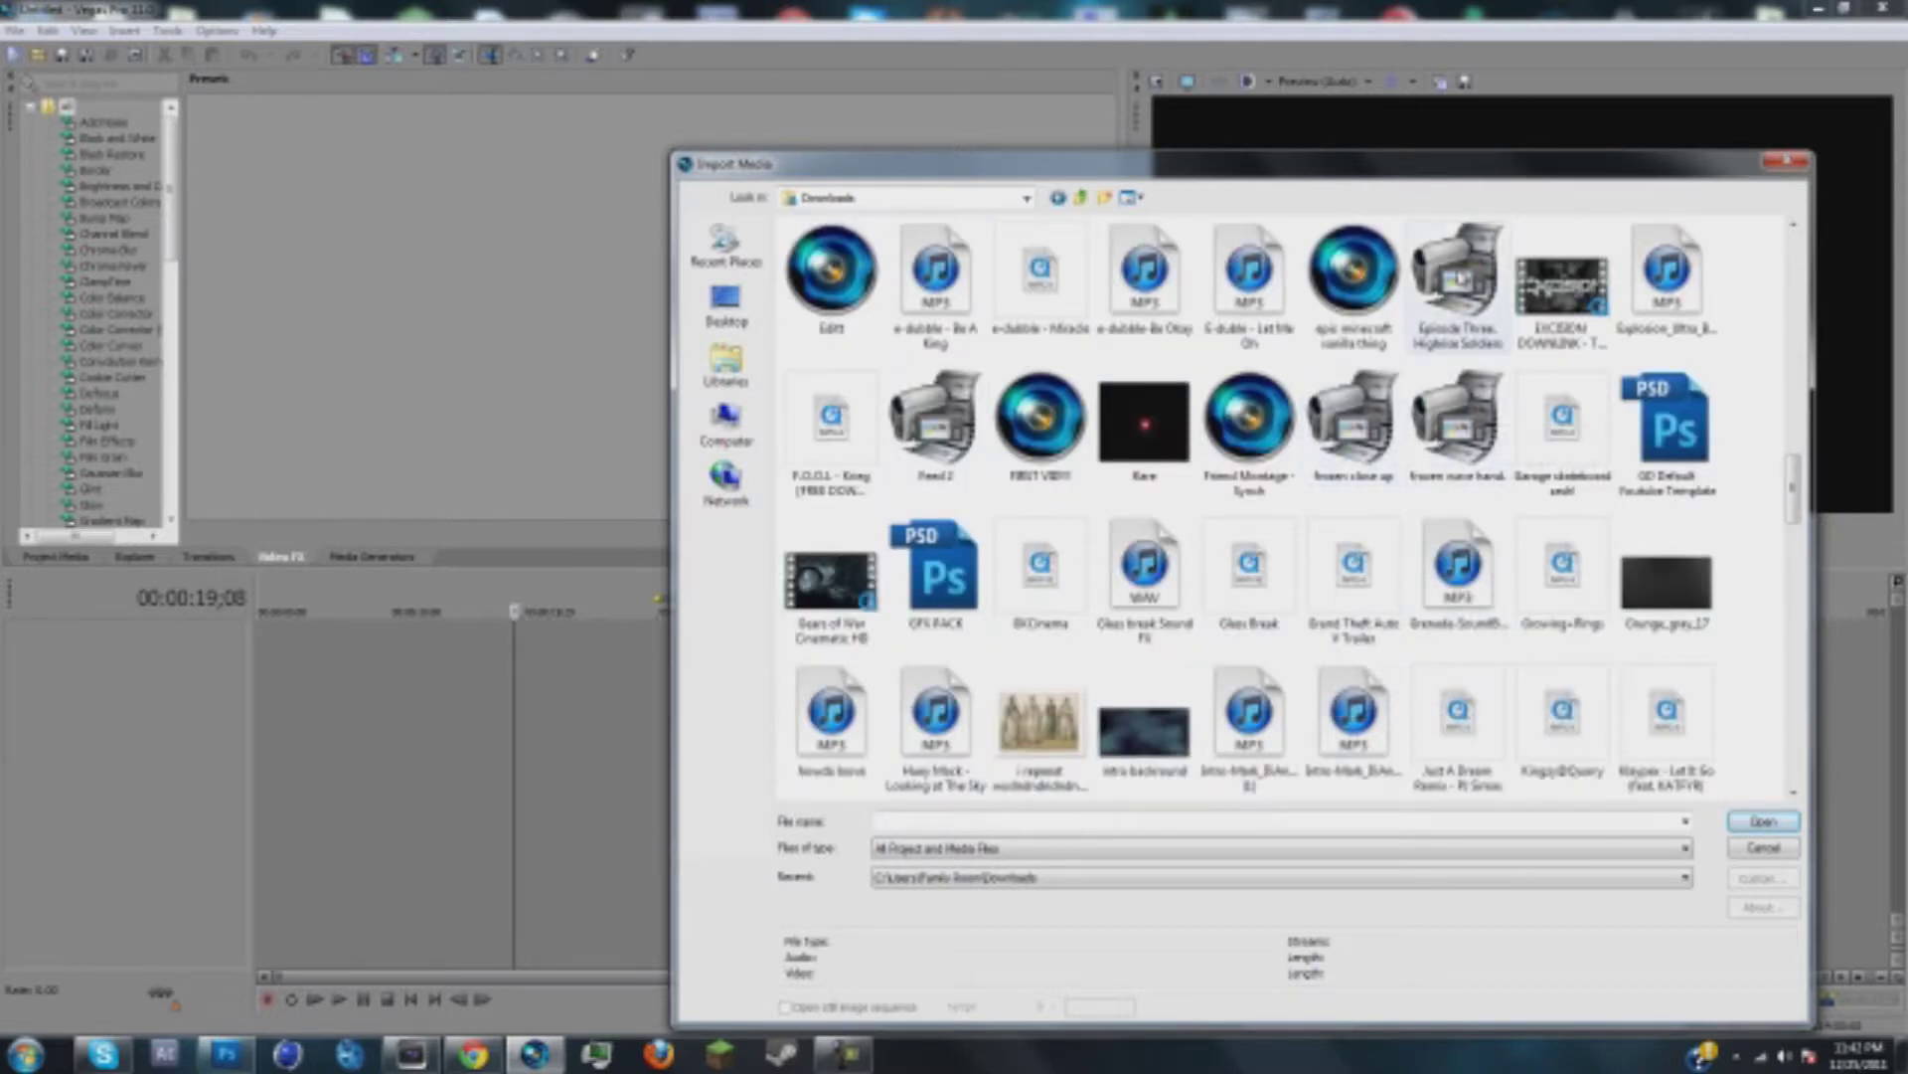
pyautogui.scroll(-5, 1461, 289)
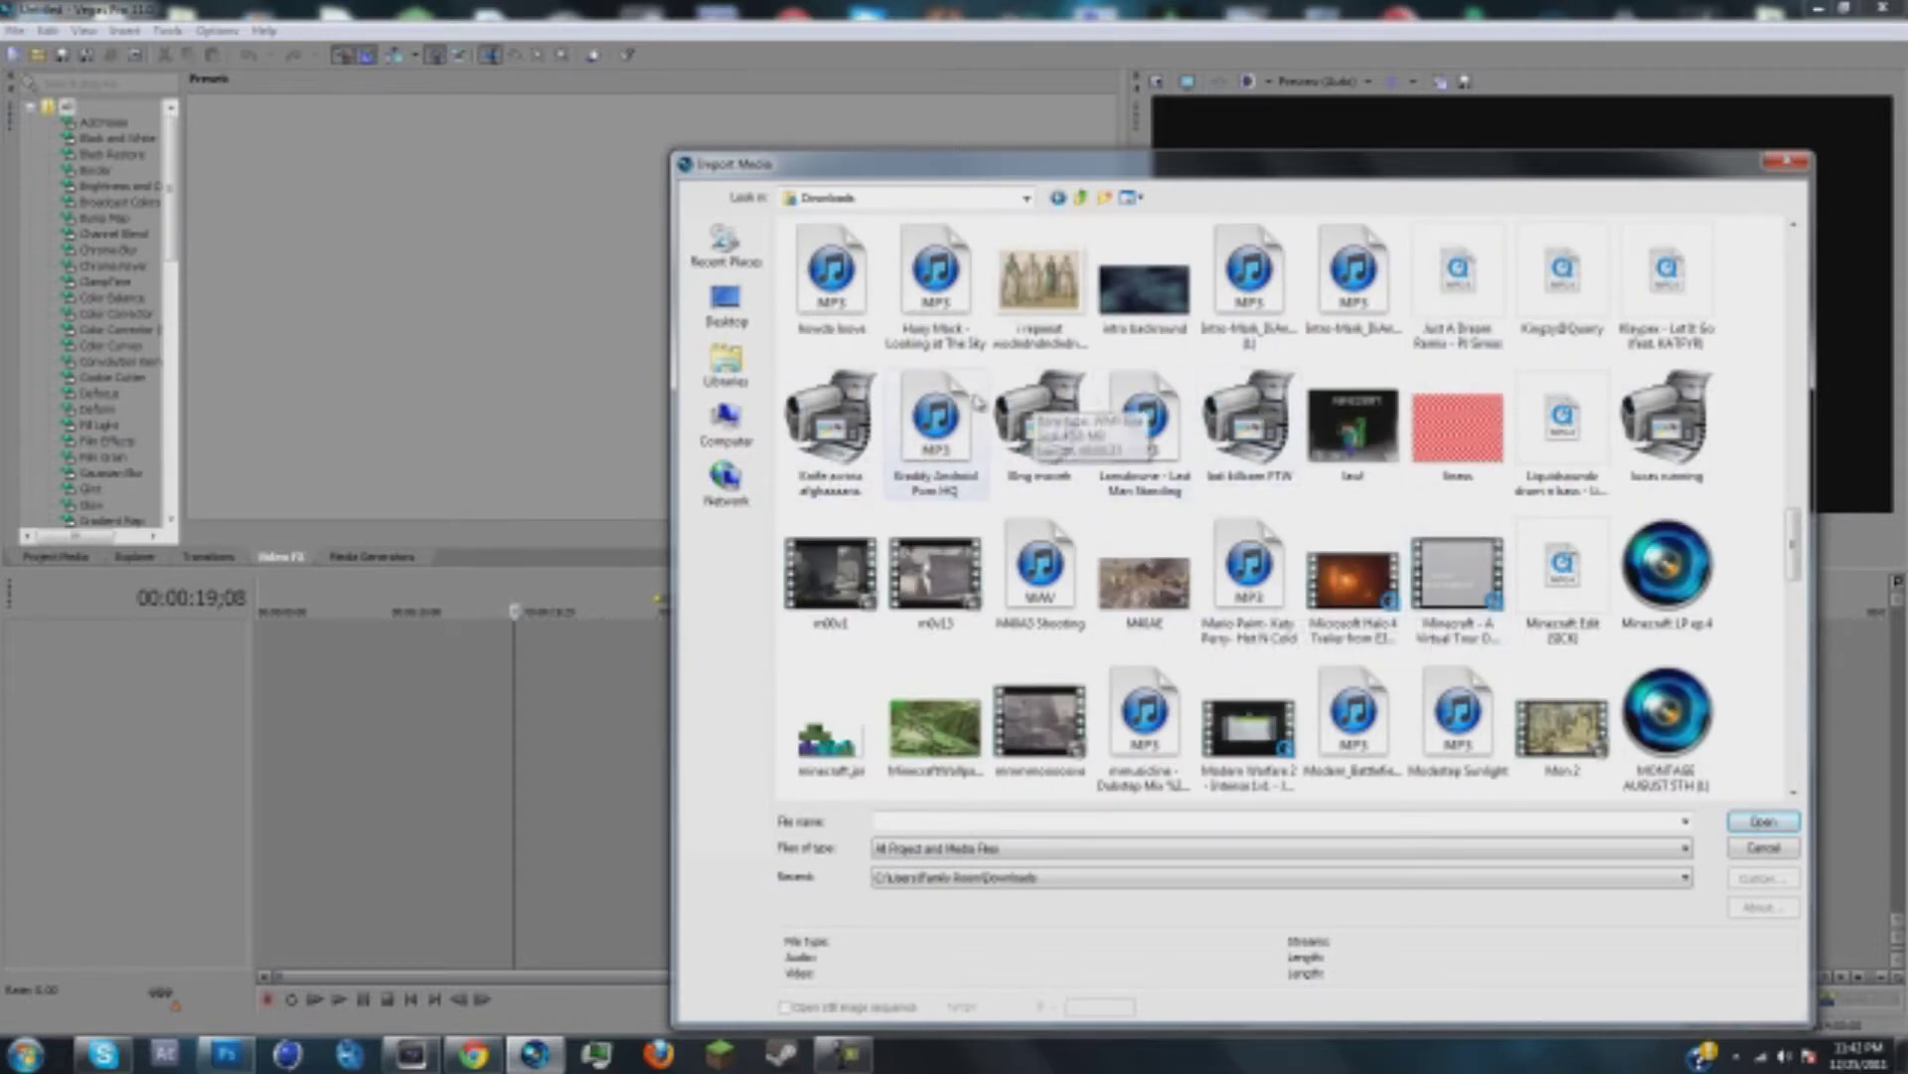
pyautogui.click(851, 424)
pyautogui.doubleClick(853, 429)
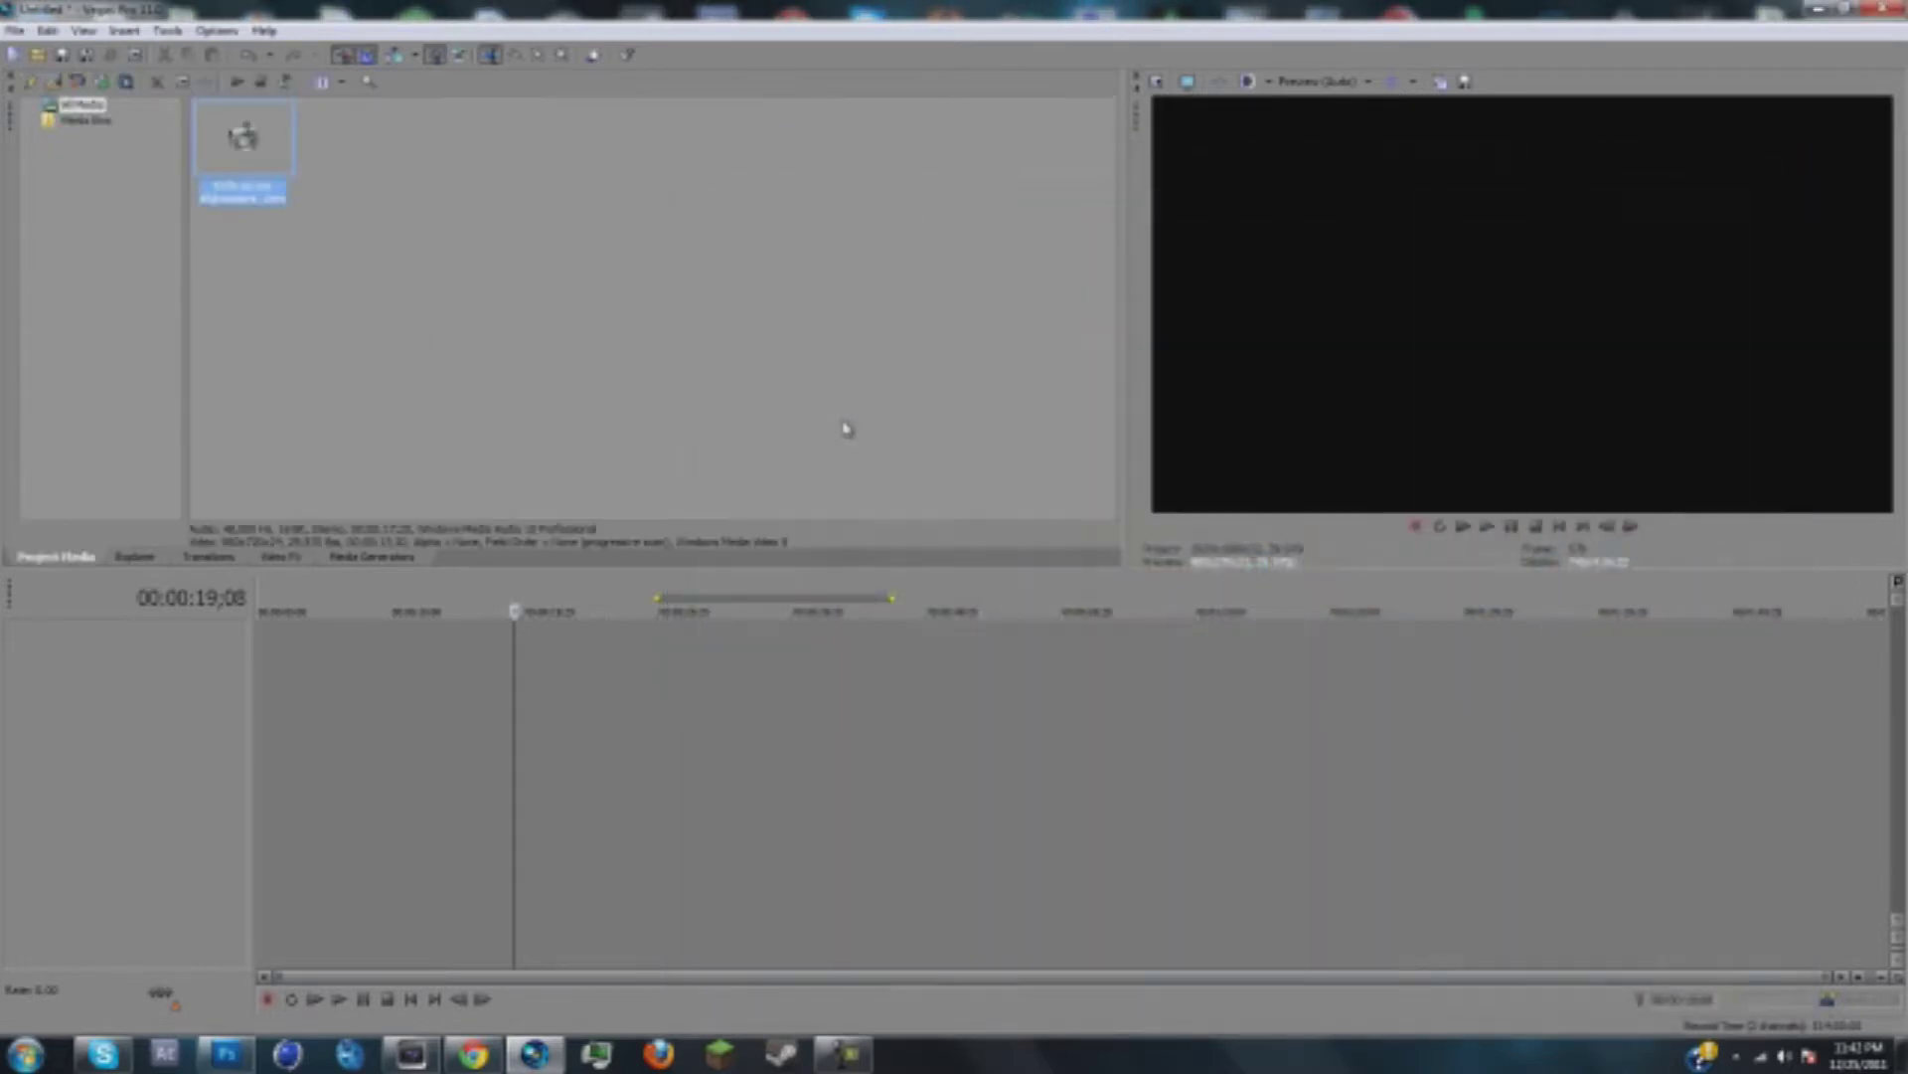
# Step: Place the gameplay clip on the timeline at 00:00:19;08 and play its first few seconds
pyautogui.moveTo(554, 691); pyautogui.dragTo(556, 694)
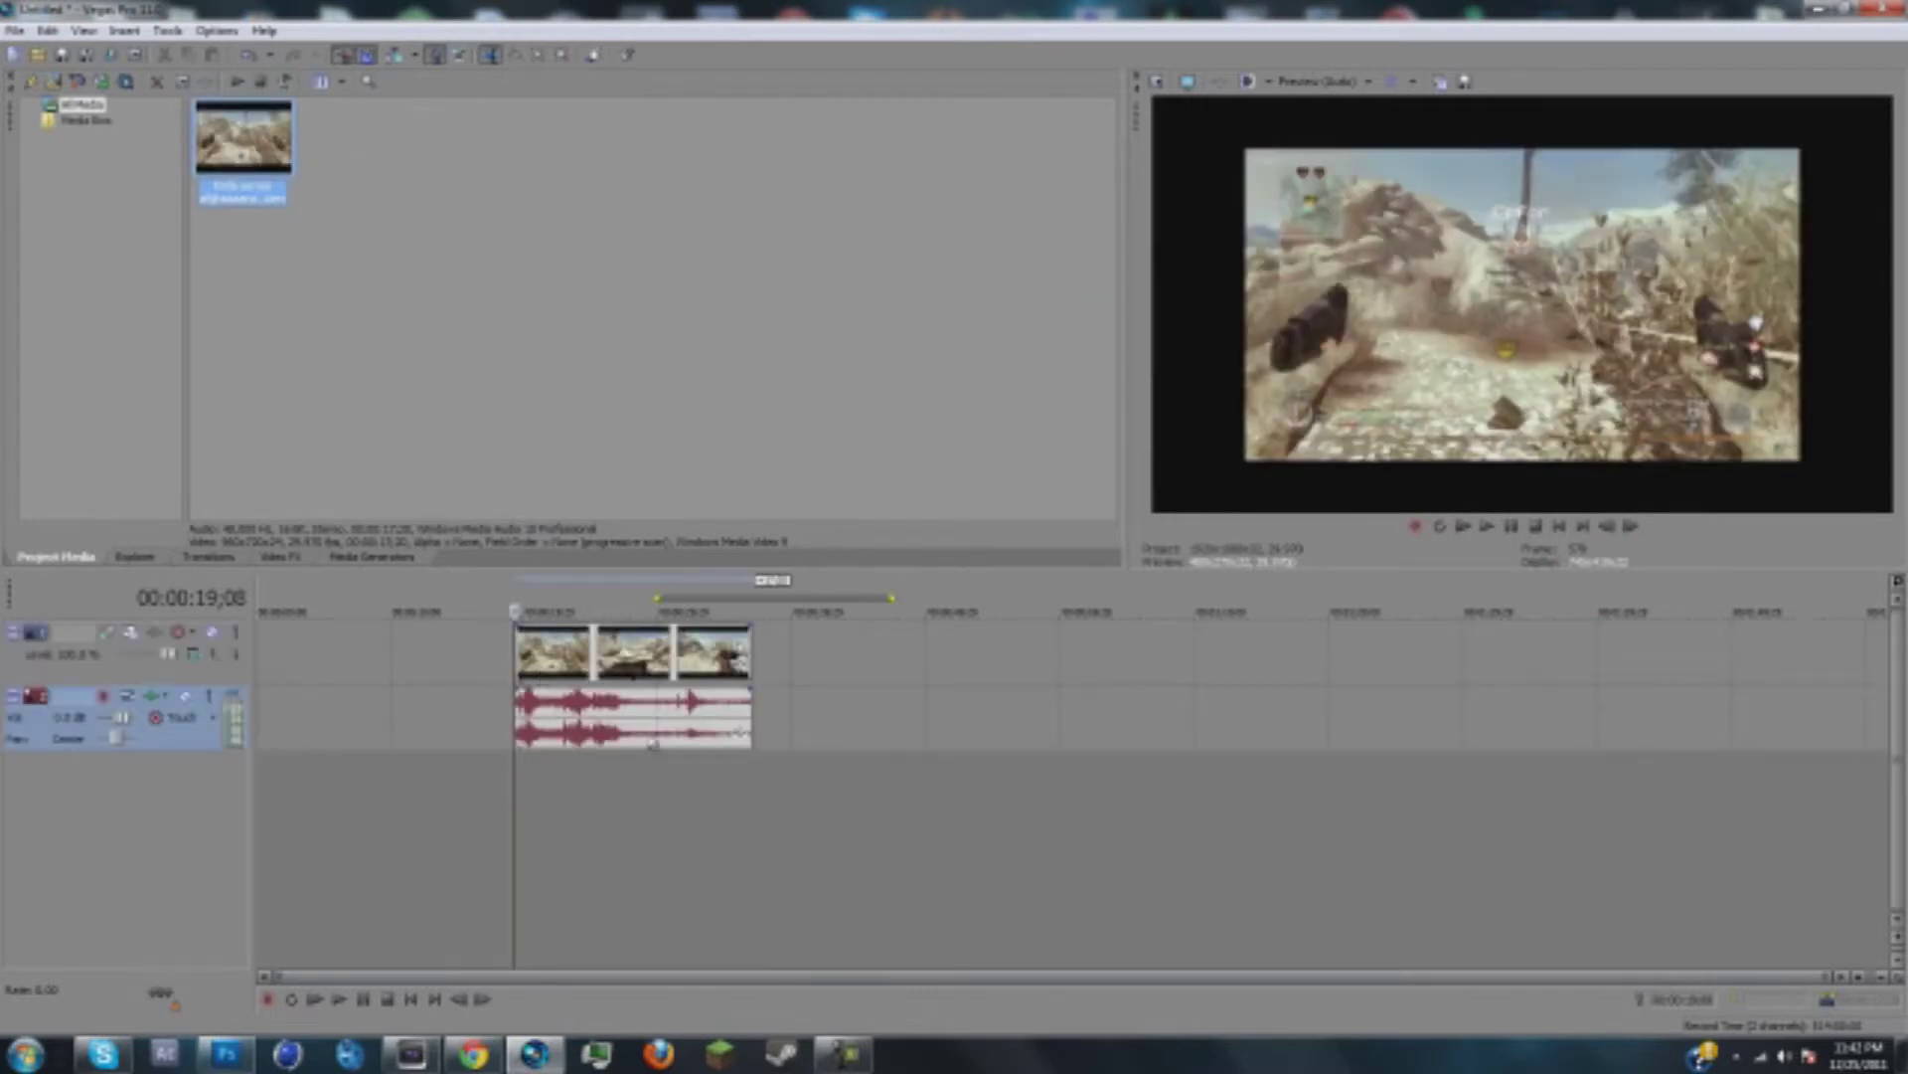
pyautogui.click(1487, 525)
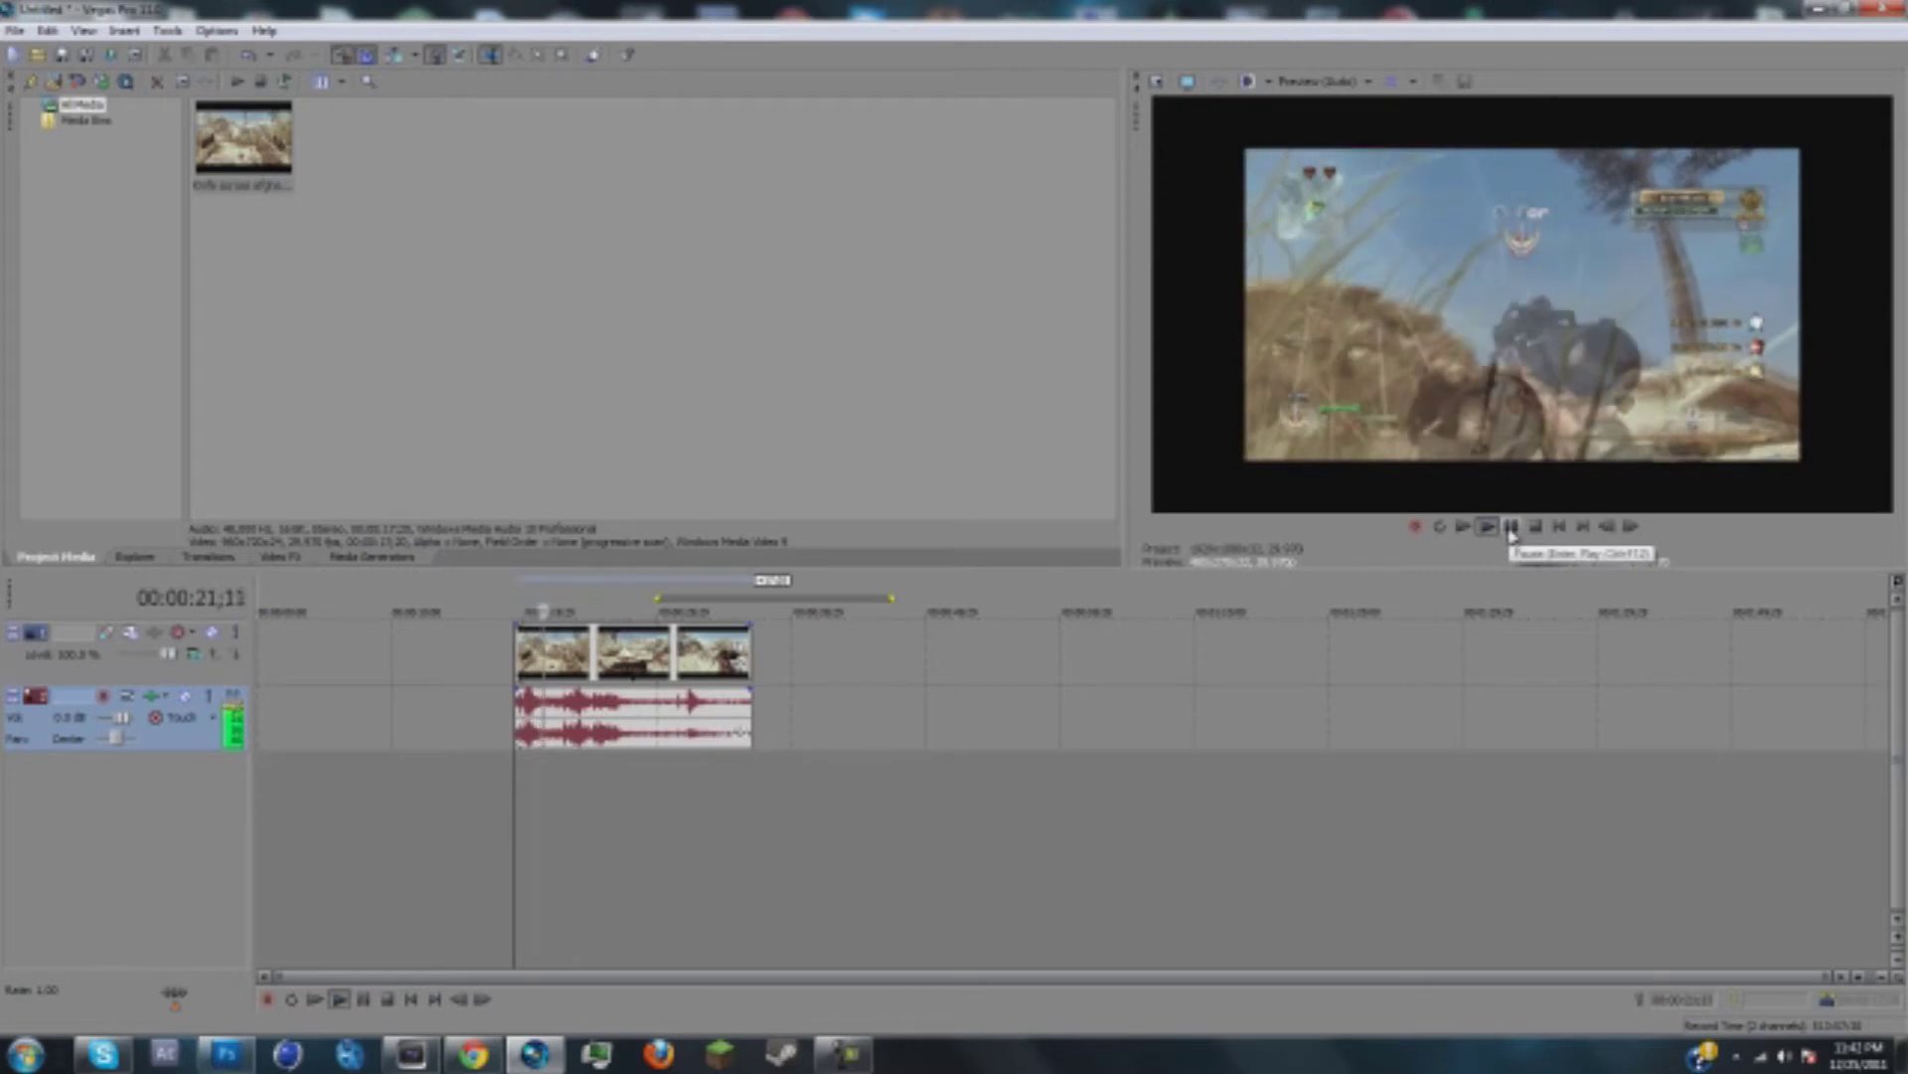
pyautogui.click(1511, 527)
# Step: Ungroup and delete the gameplay clip's audio, and set its video event to Disable resample
pyautogui.rightClick(696, 696)
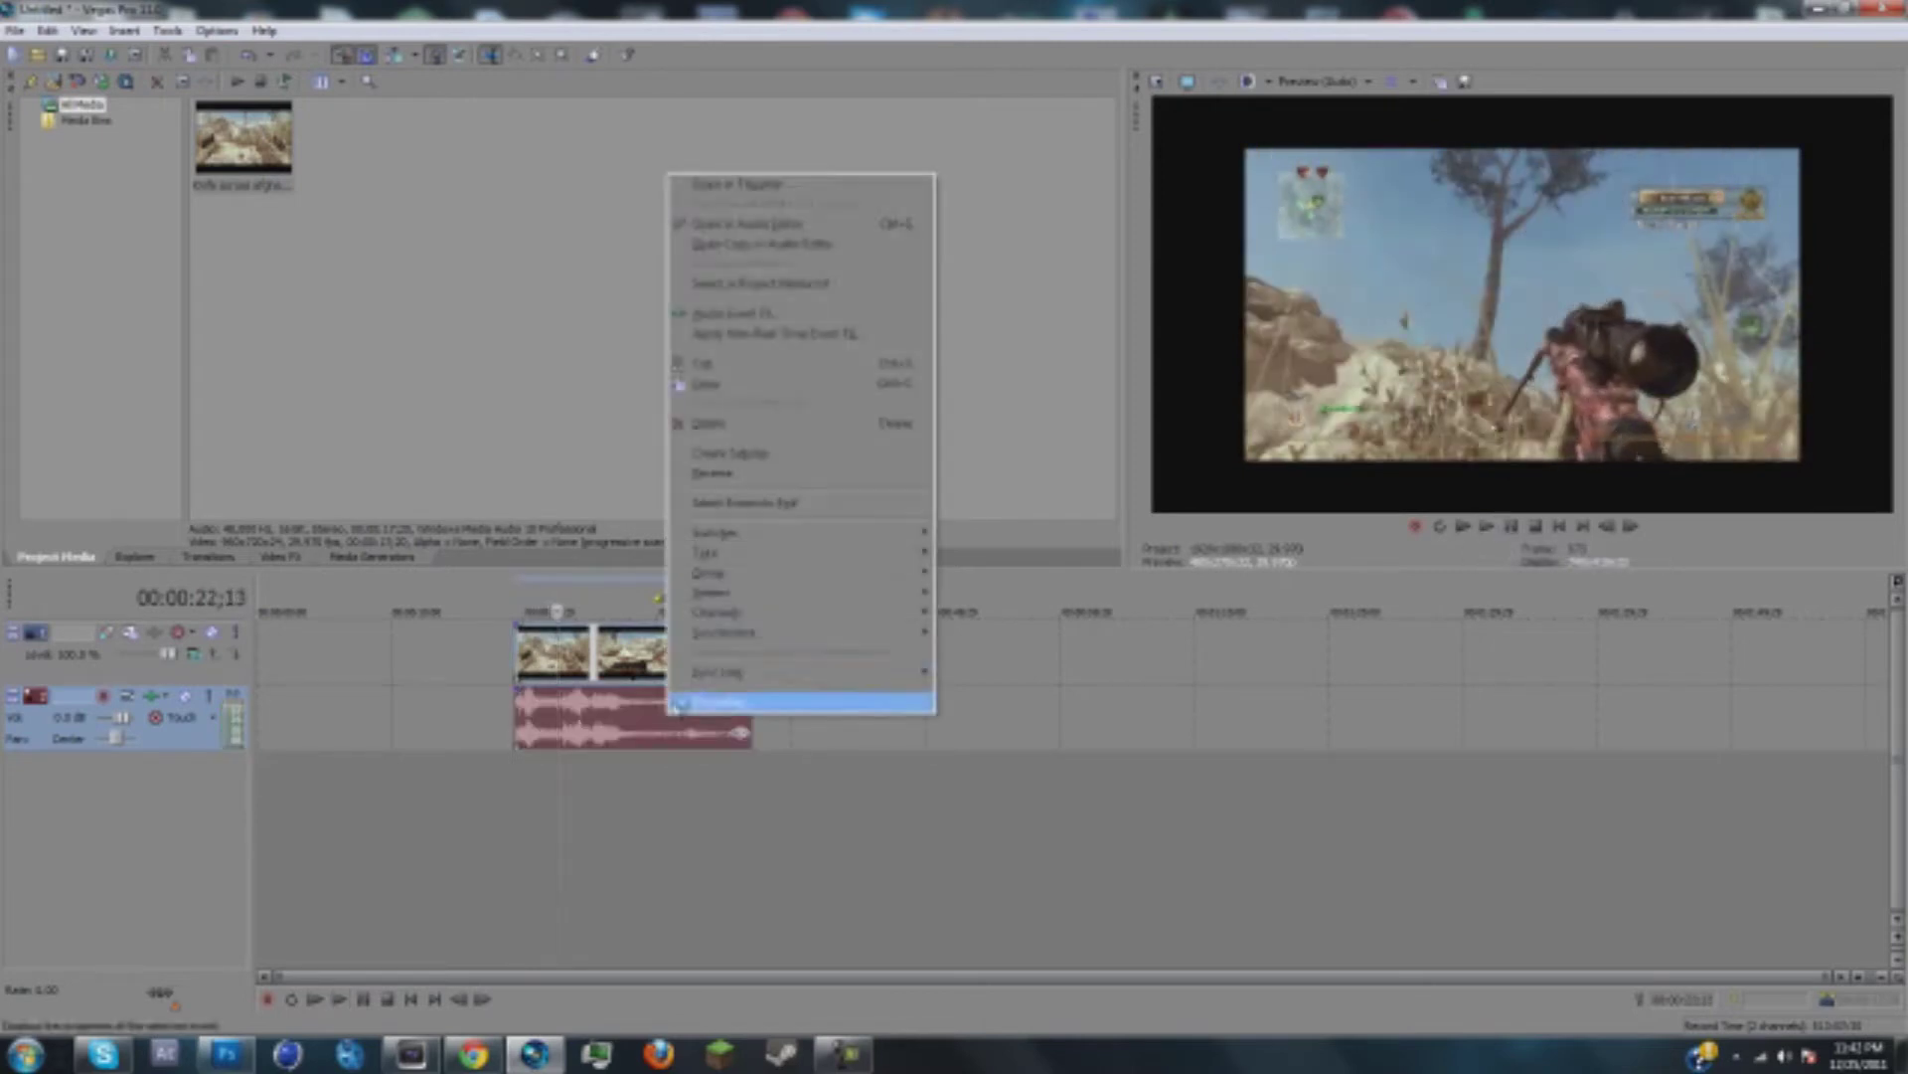
pyautogui.moveTo(731, 580)
pyautogui.click(1014, 602)
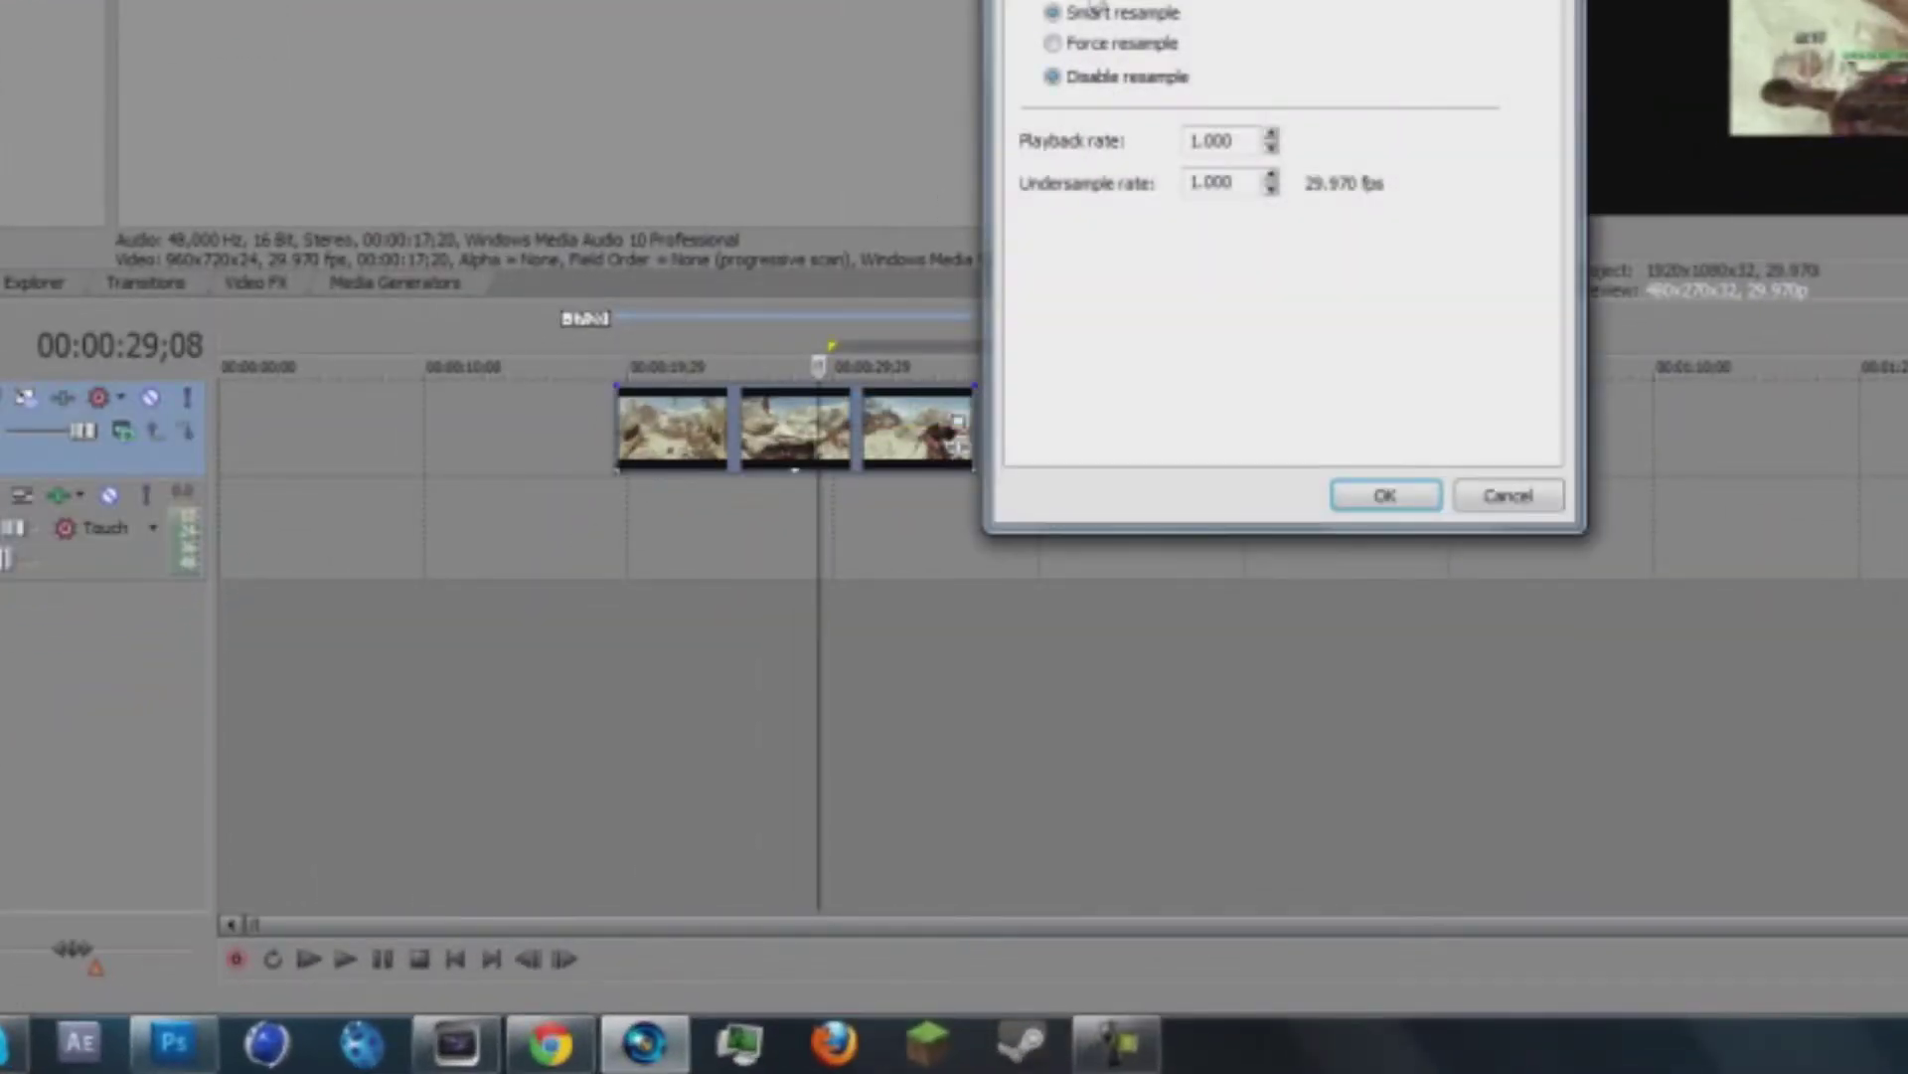
pyautogui.click(1383, 496)
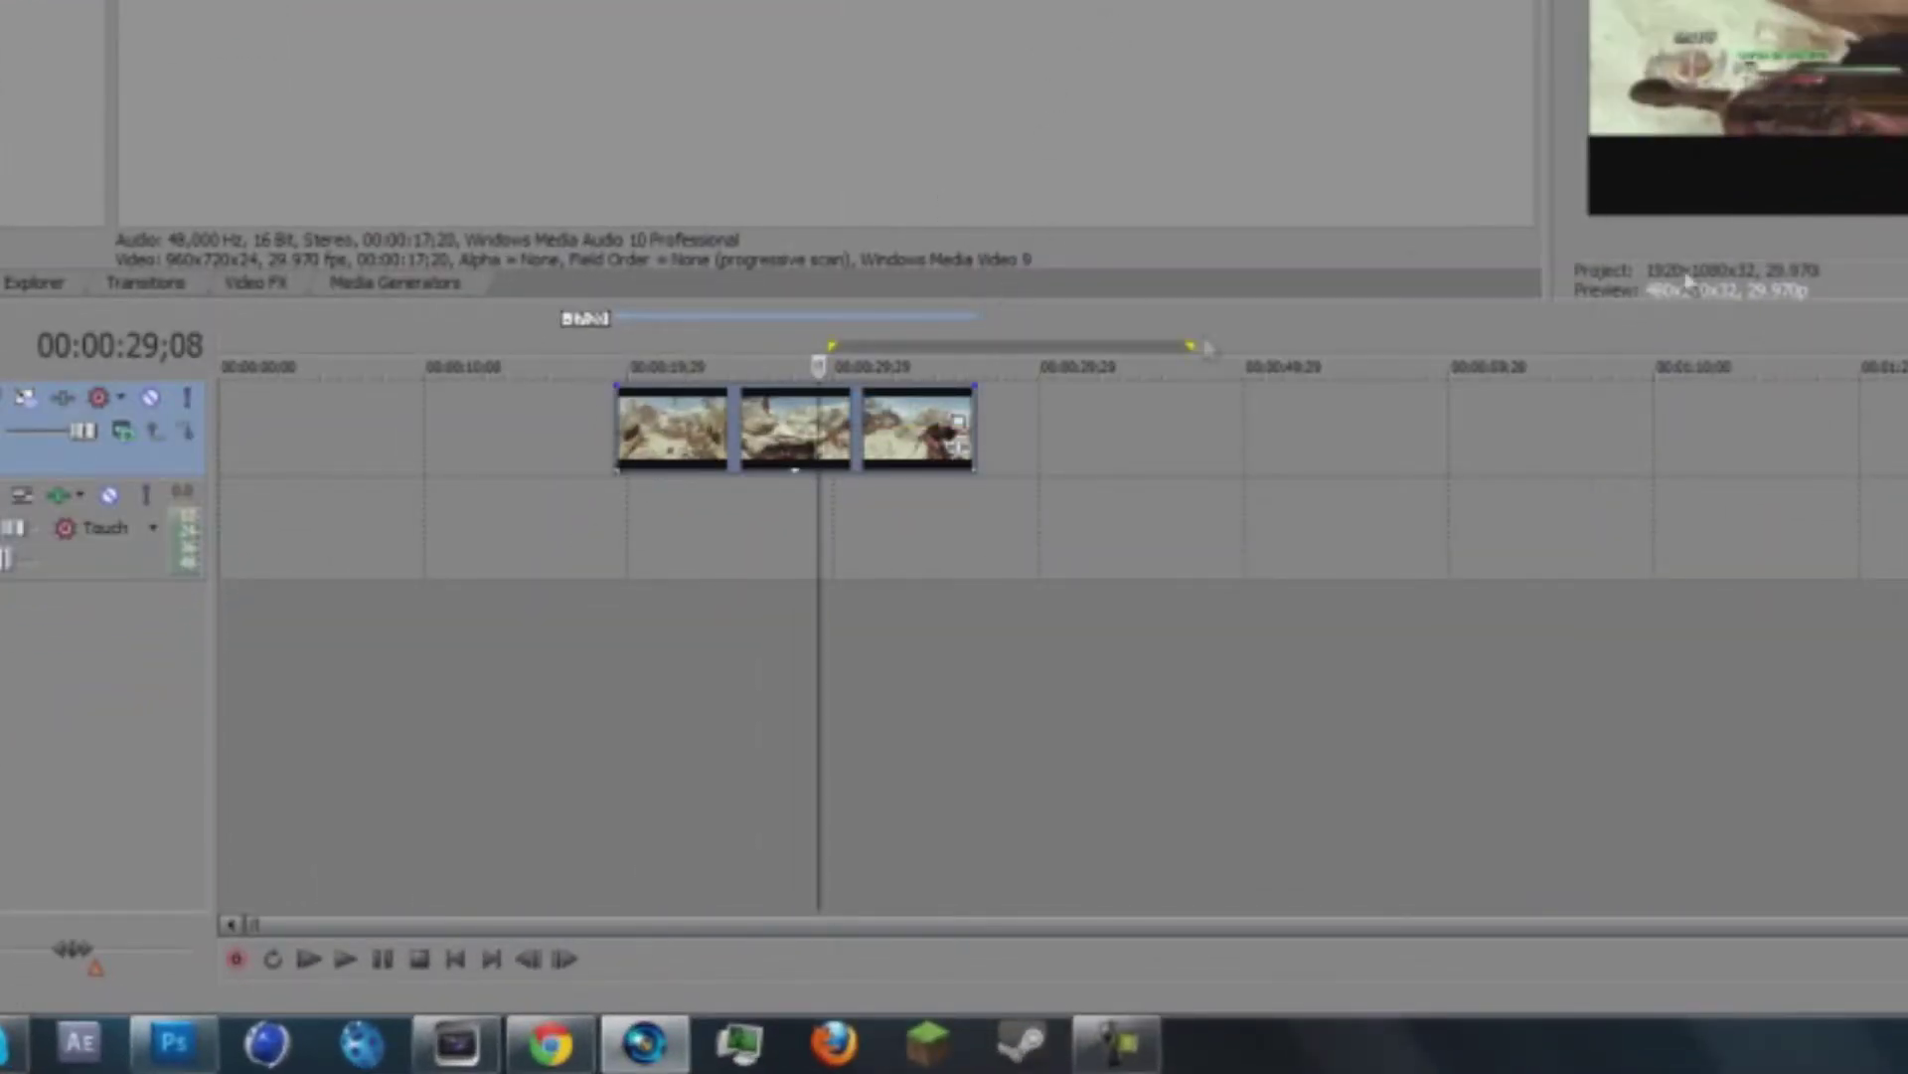
# Step: Crop the black bars off the gameplay clip at 00:00:29;08, reducing the Pan/Crop height to 537 at a width of 960
pyautogui.click(959, 425)
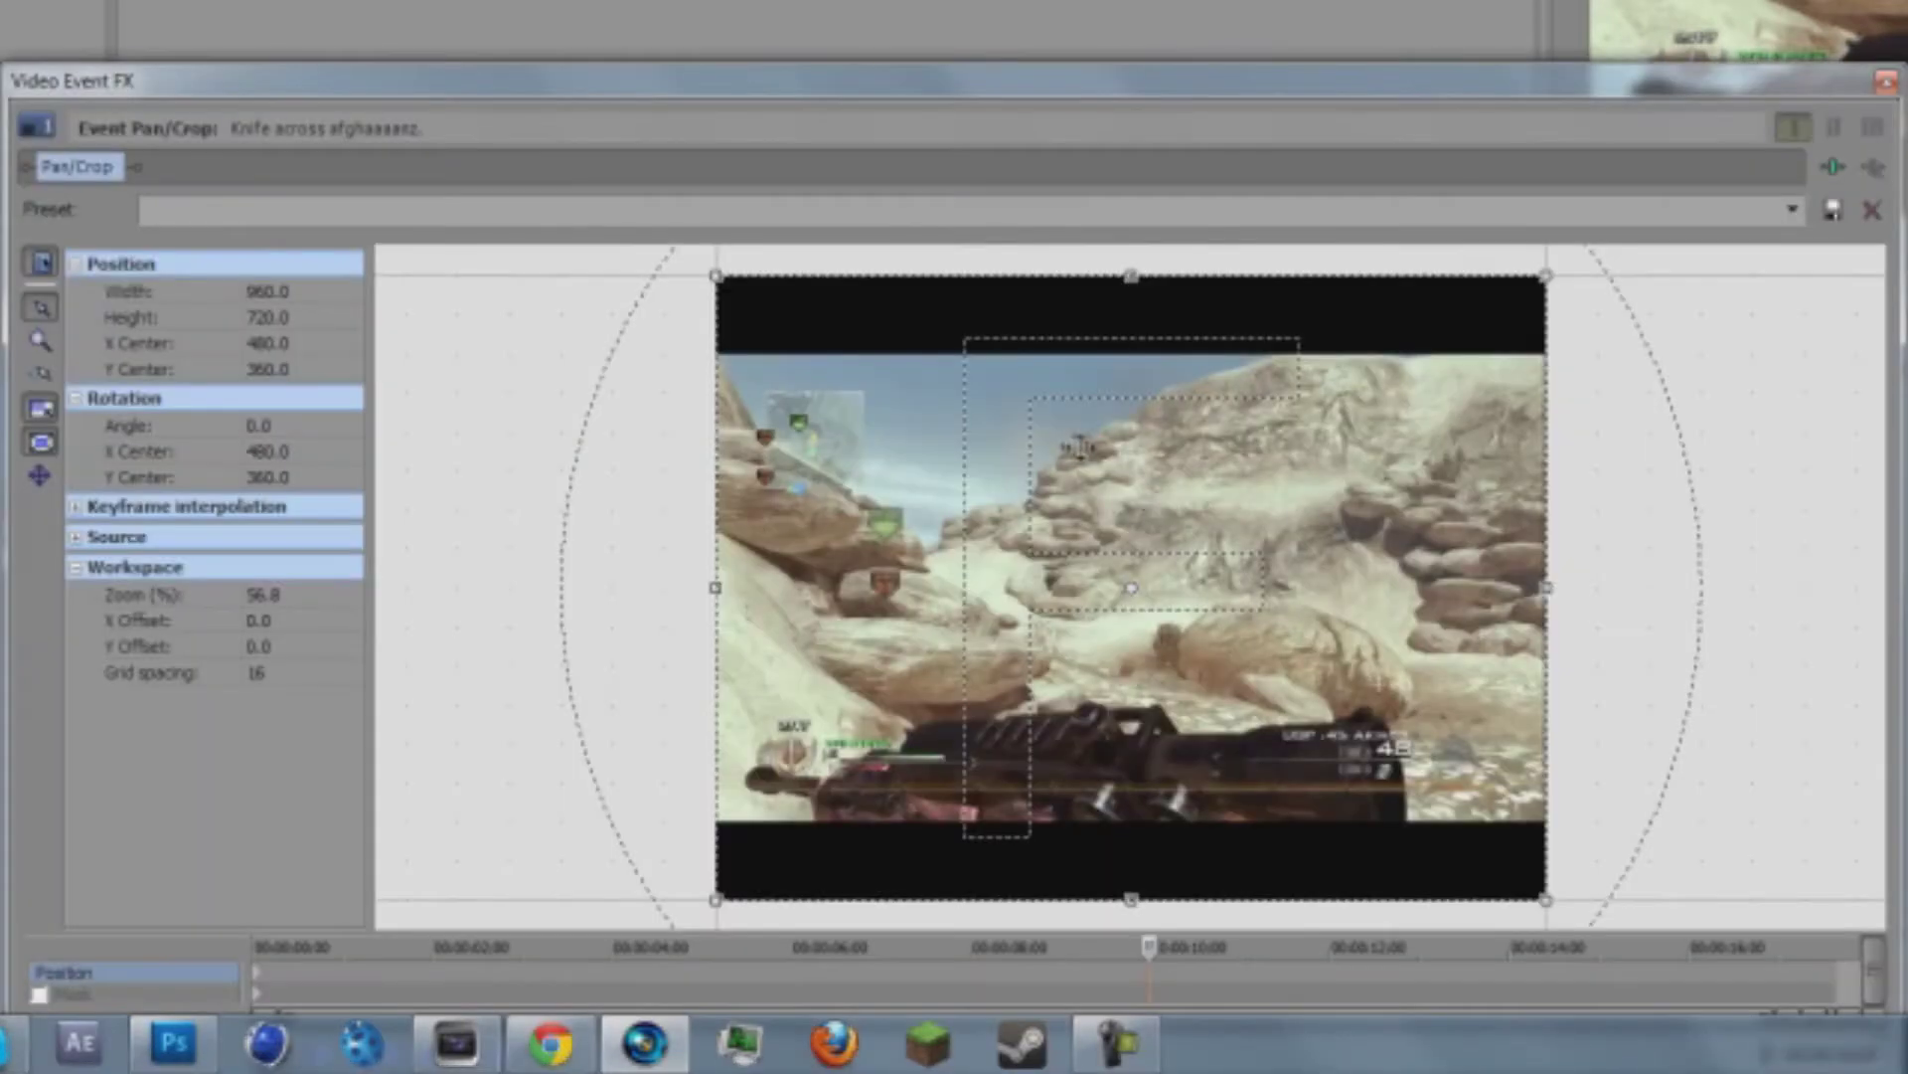
pyautogui.moveTo(1124, 897); pyautogui.dragTo(1125, 818)
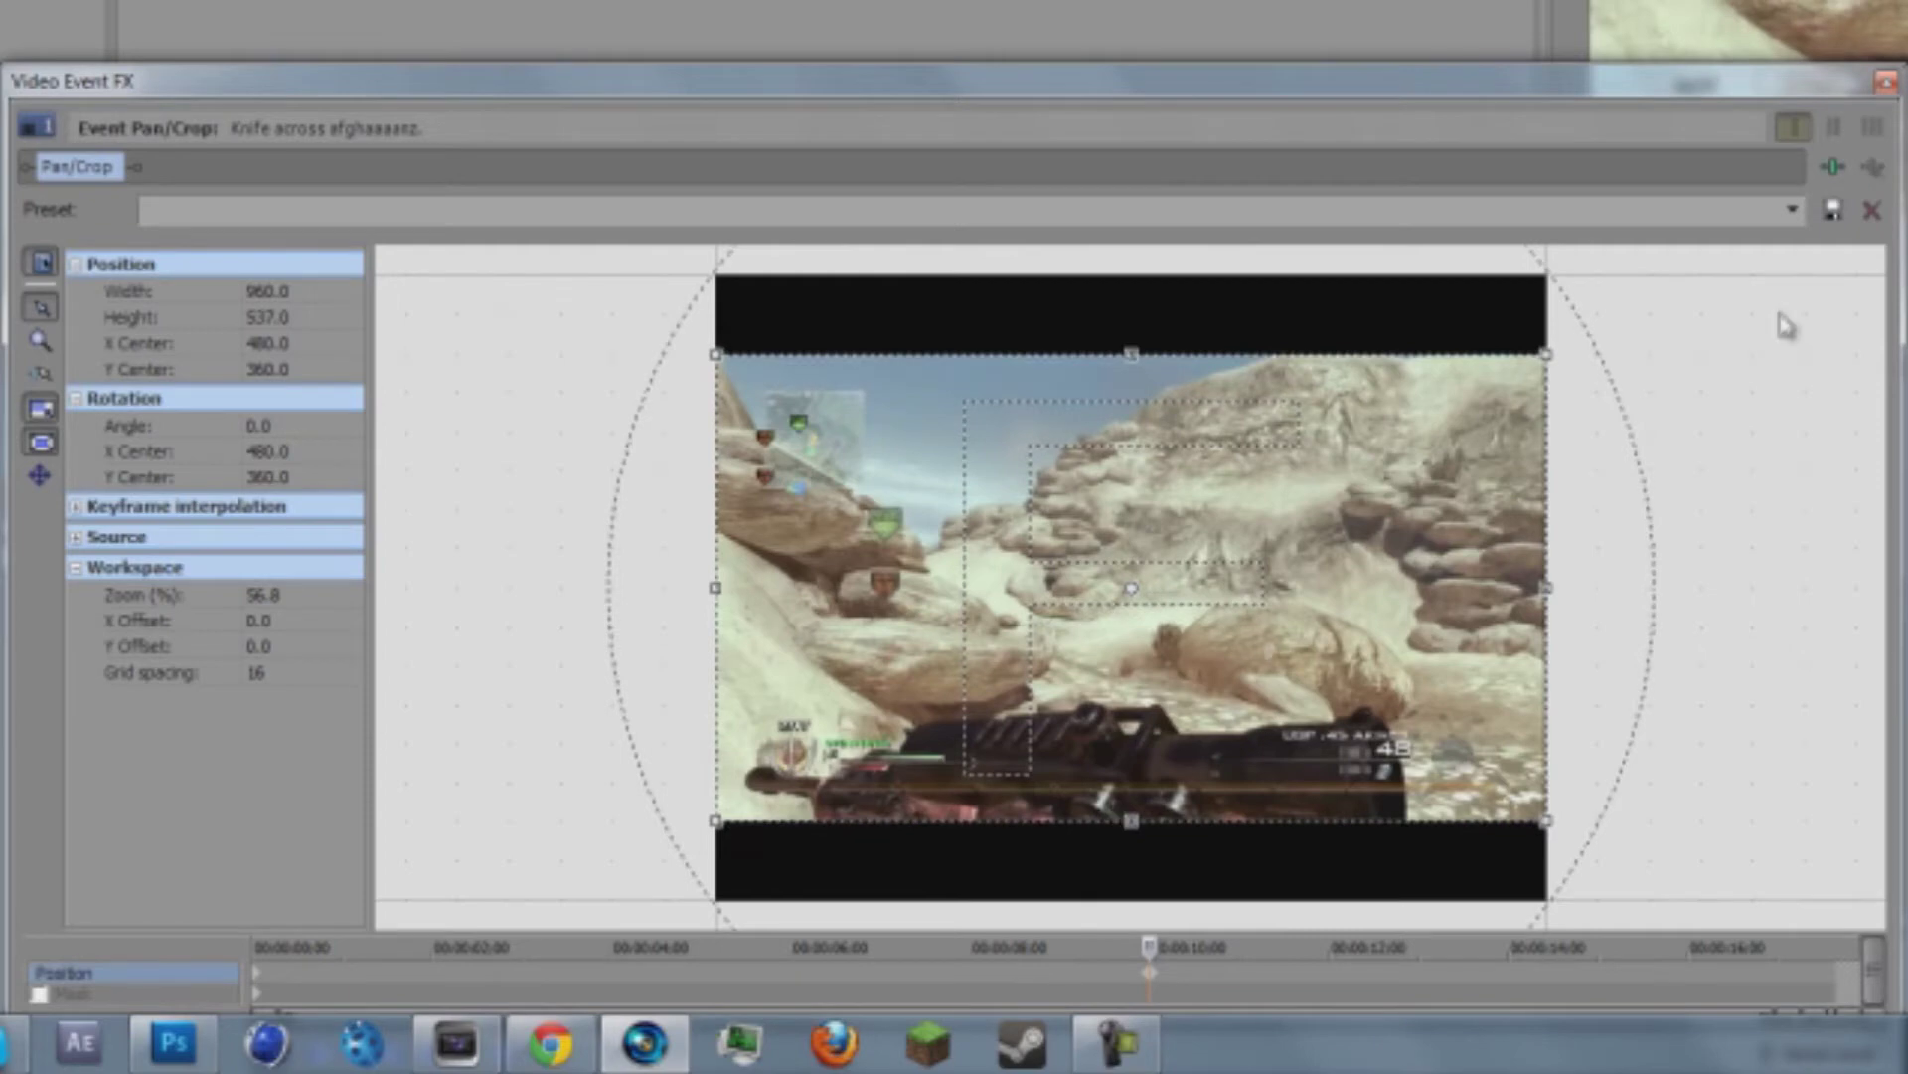
pyautogui.click(1885, 81)
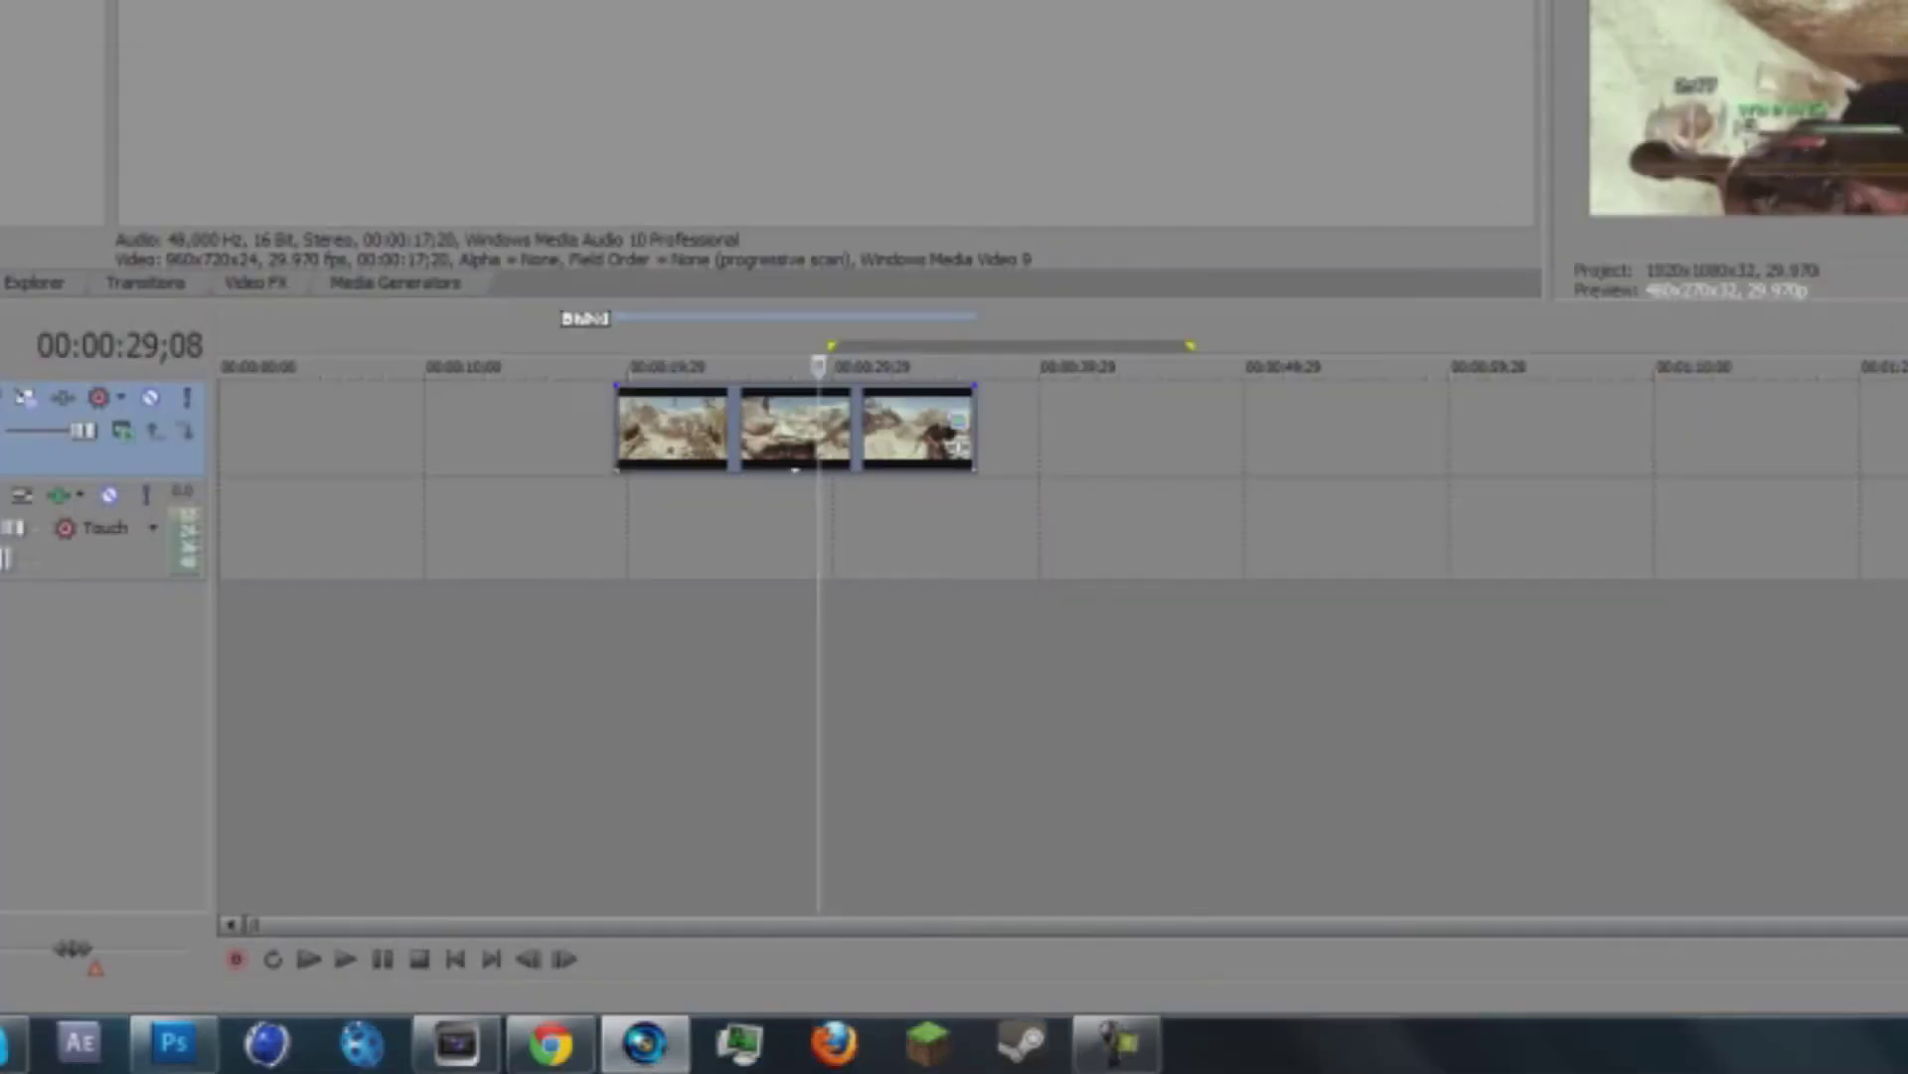
# Step: Play back the cropped clip, then return to 00:00:19;08 and crop out the black bars at the clip's start
pyautogui.press('space')
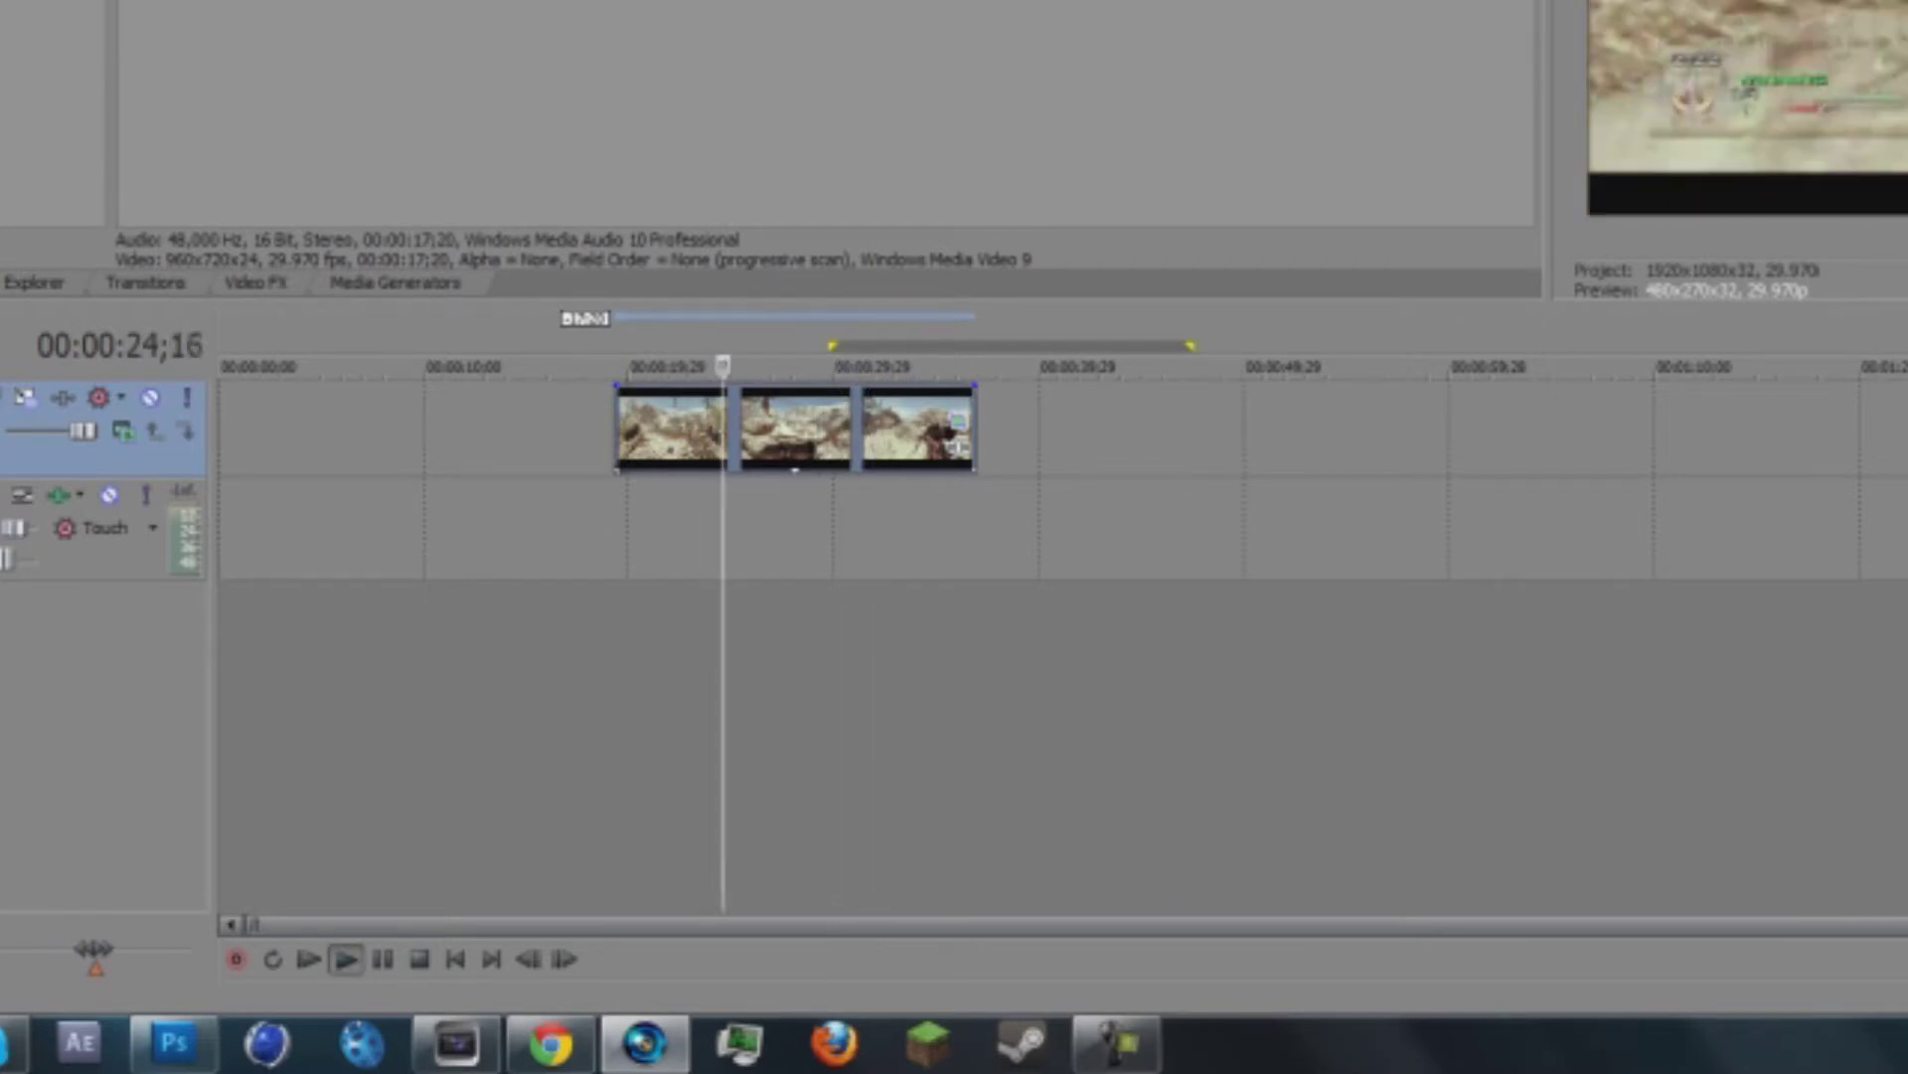
pyautogui.press('Return')
pyautogui.click(957, 424)
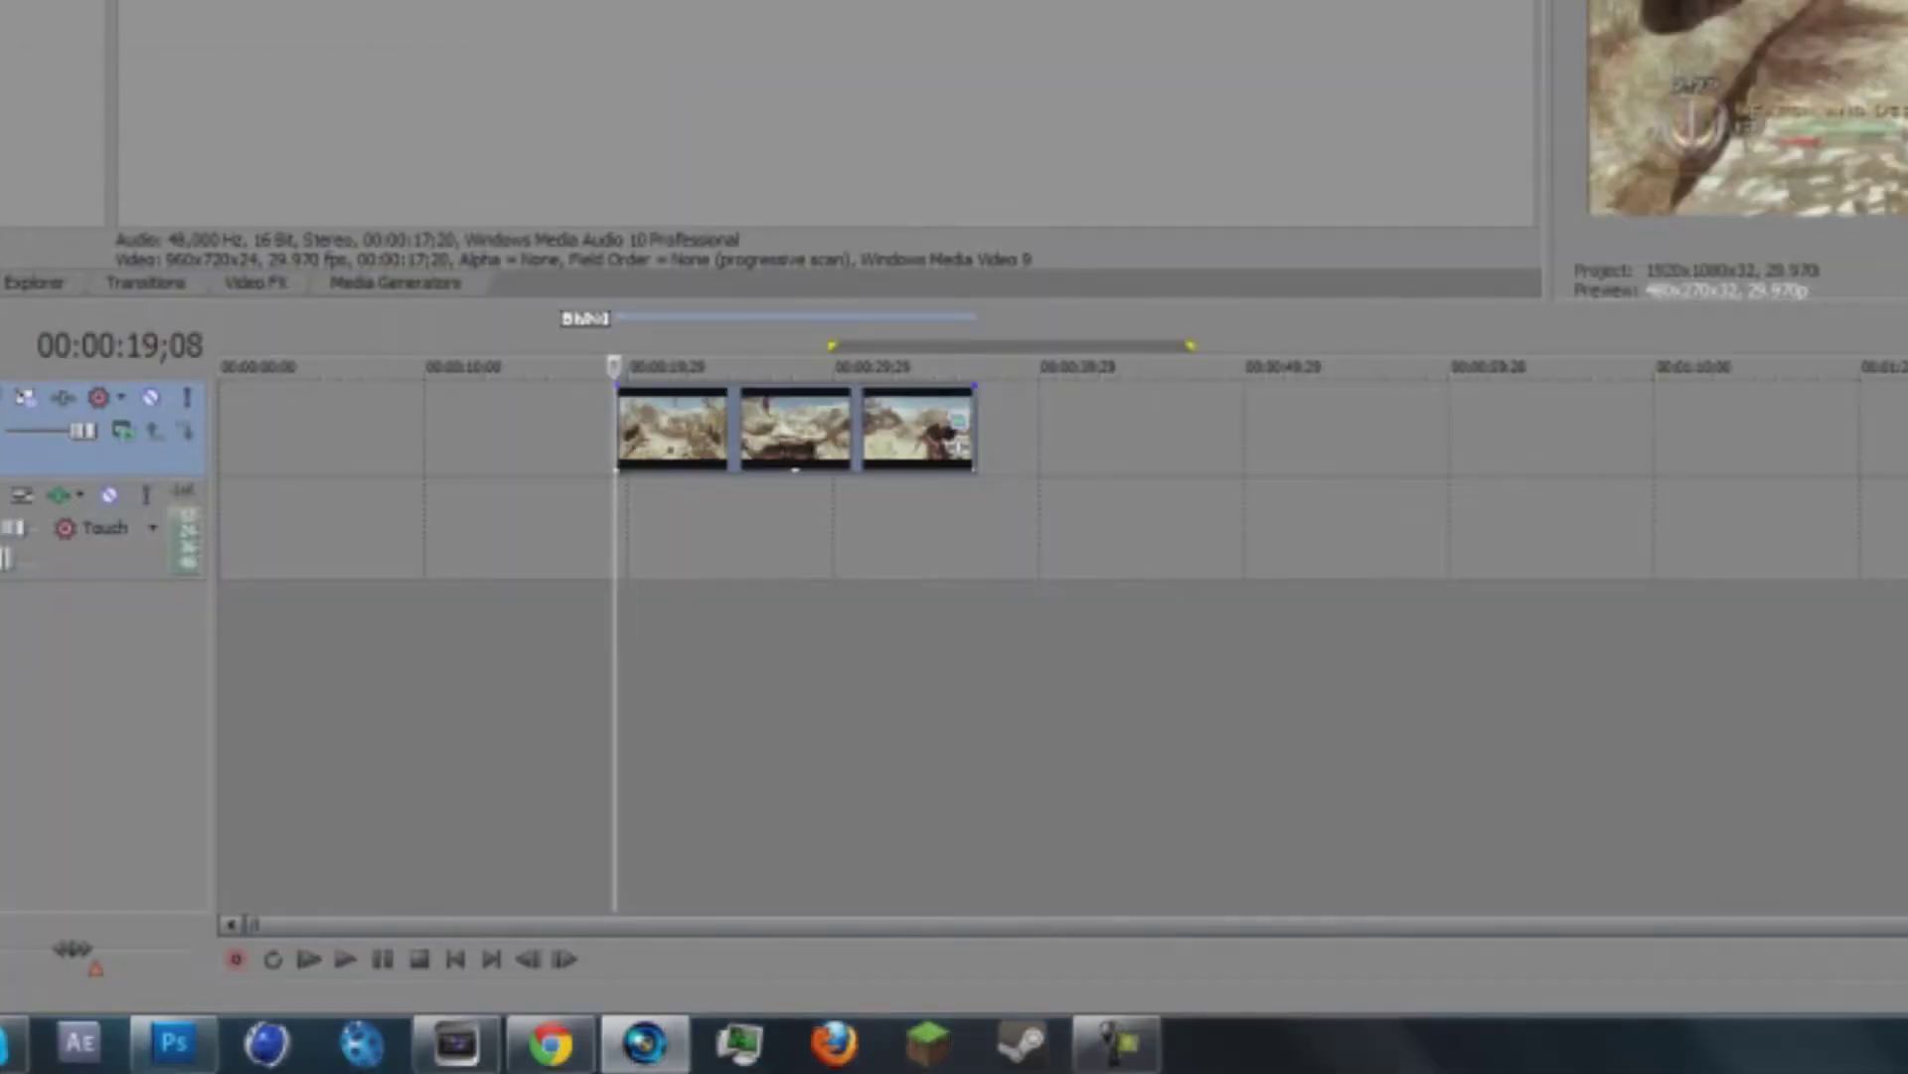
# Step: Import the song "Bassnectar - Blow" from the Music folder inside Editing Equipment on the desktop
pyautogui.hotkey('alt', 'f')
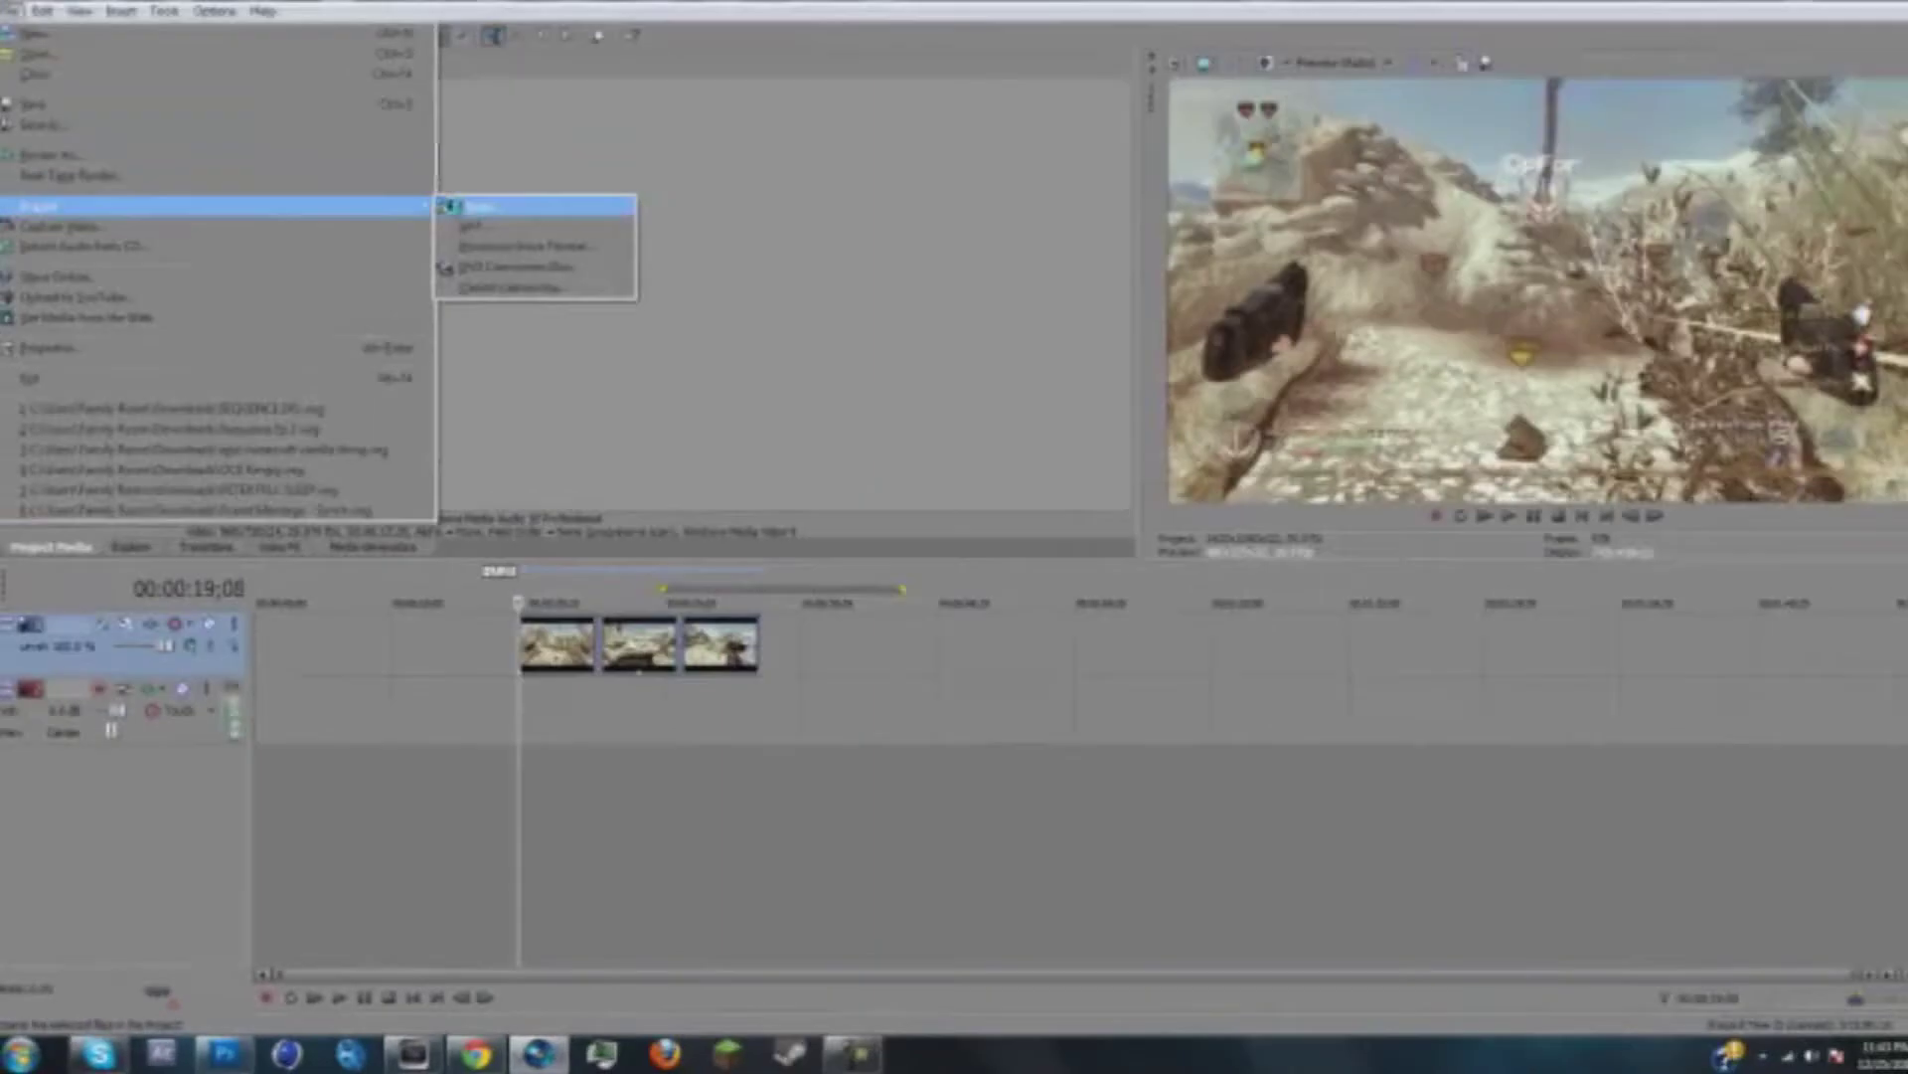
pyautogui.click(482, 206)
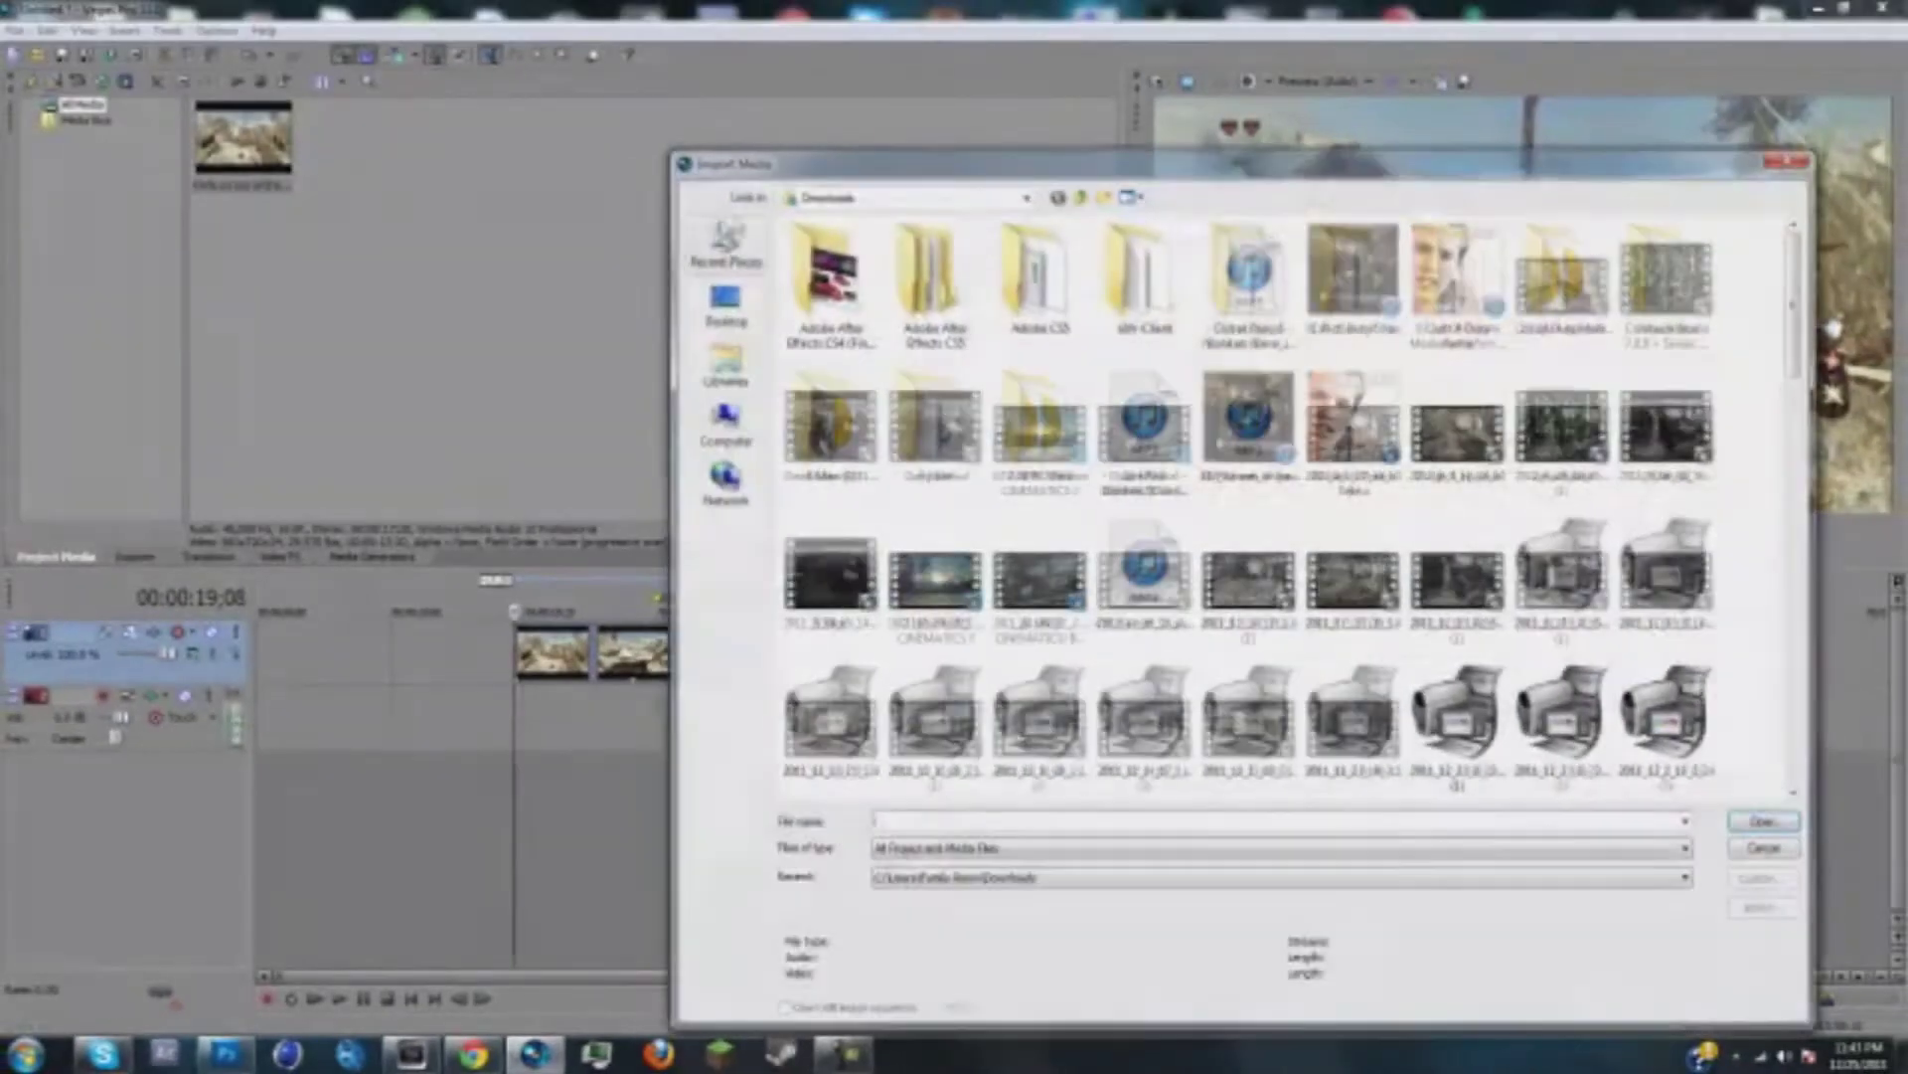
pyautogui.click(737, 317)
pyautogui.doubleClick(1284, 298)
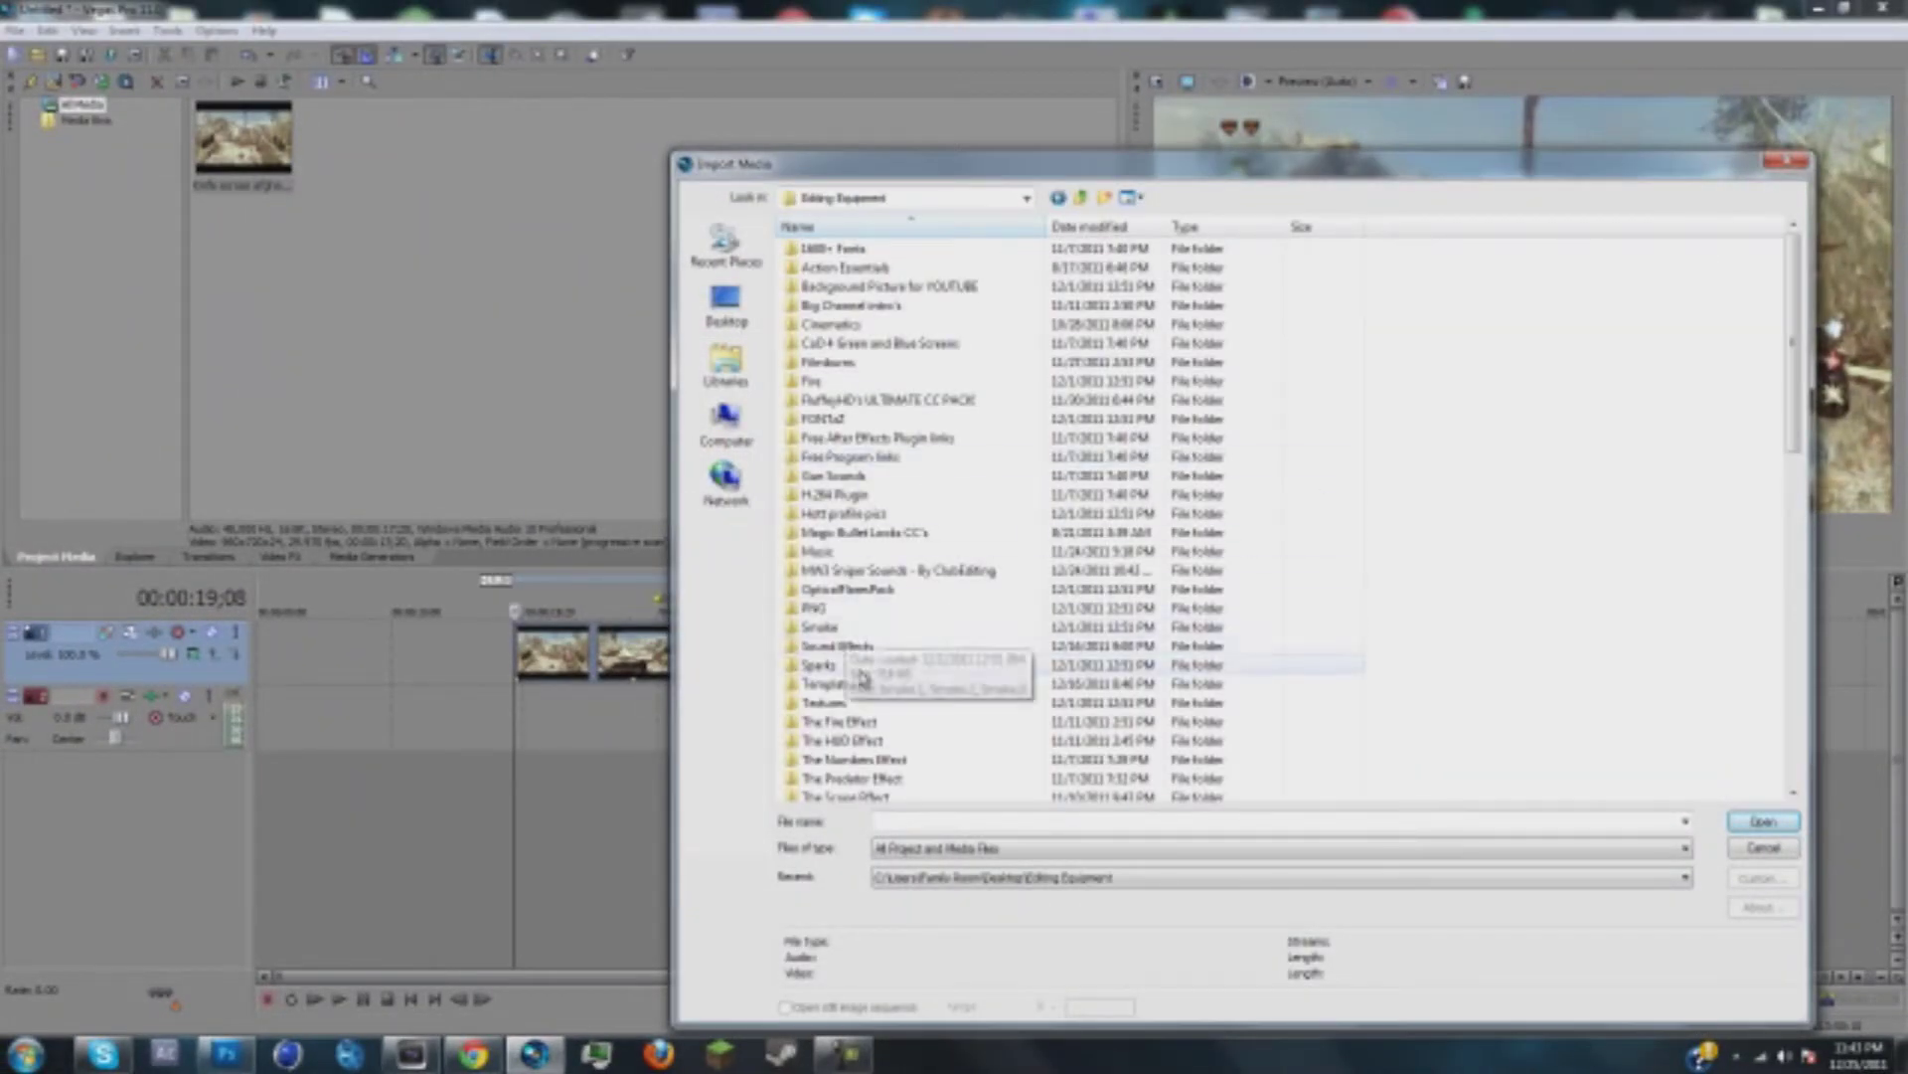
pyautogui.scroll(-1, 895, 656)
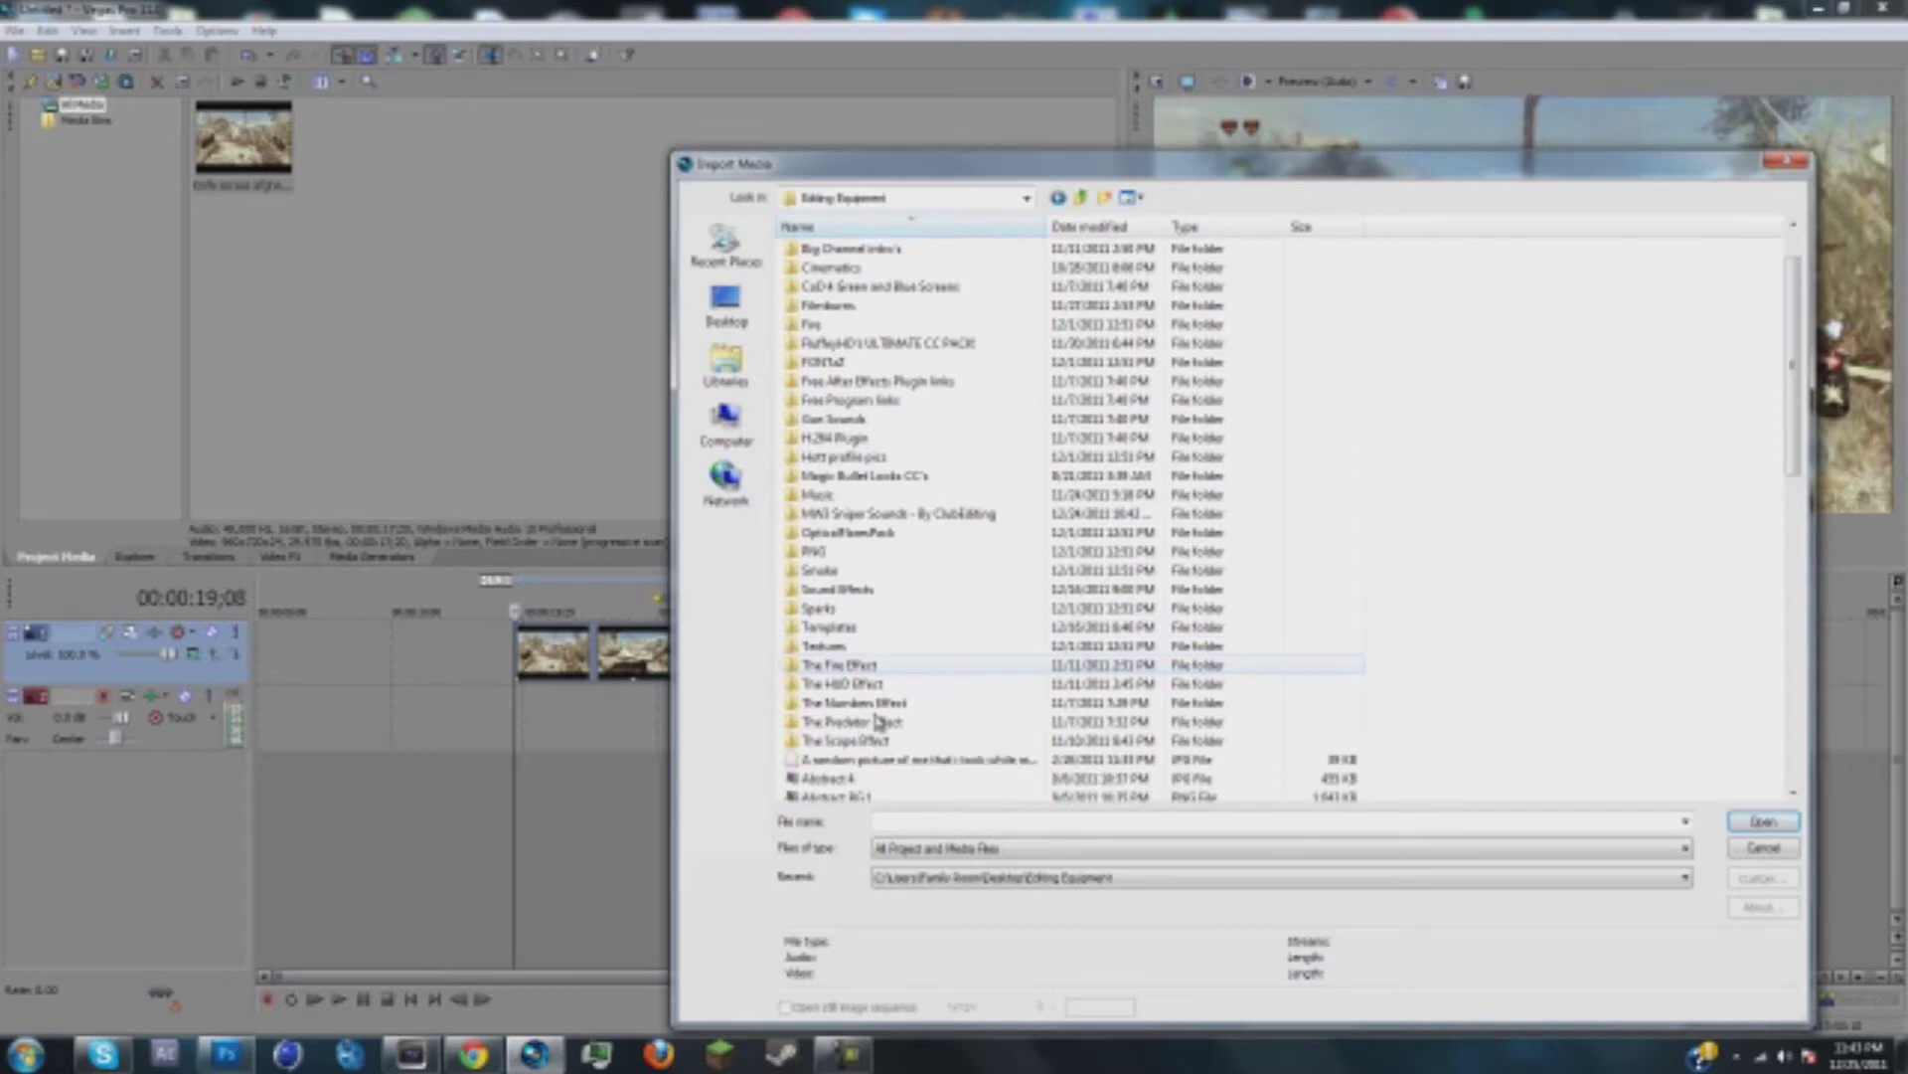
pyautogui.doubleClick(873, 495)
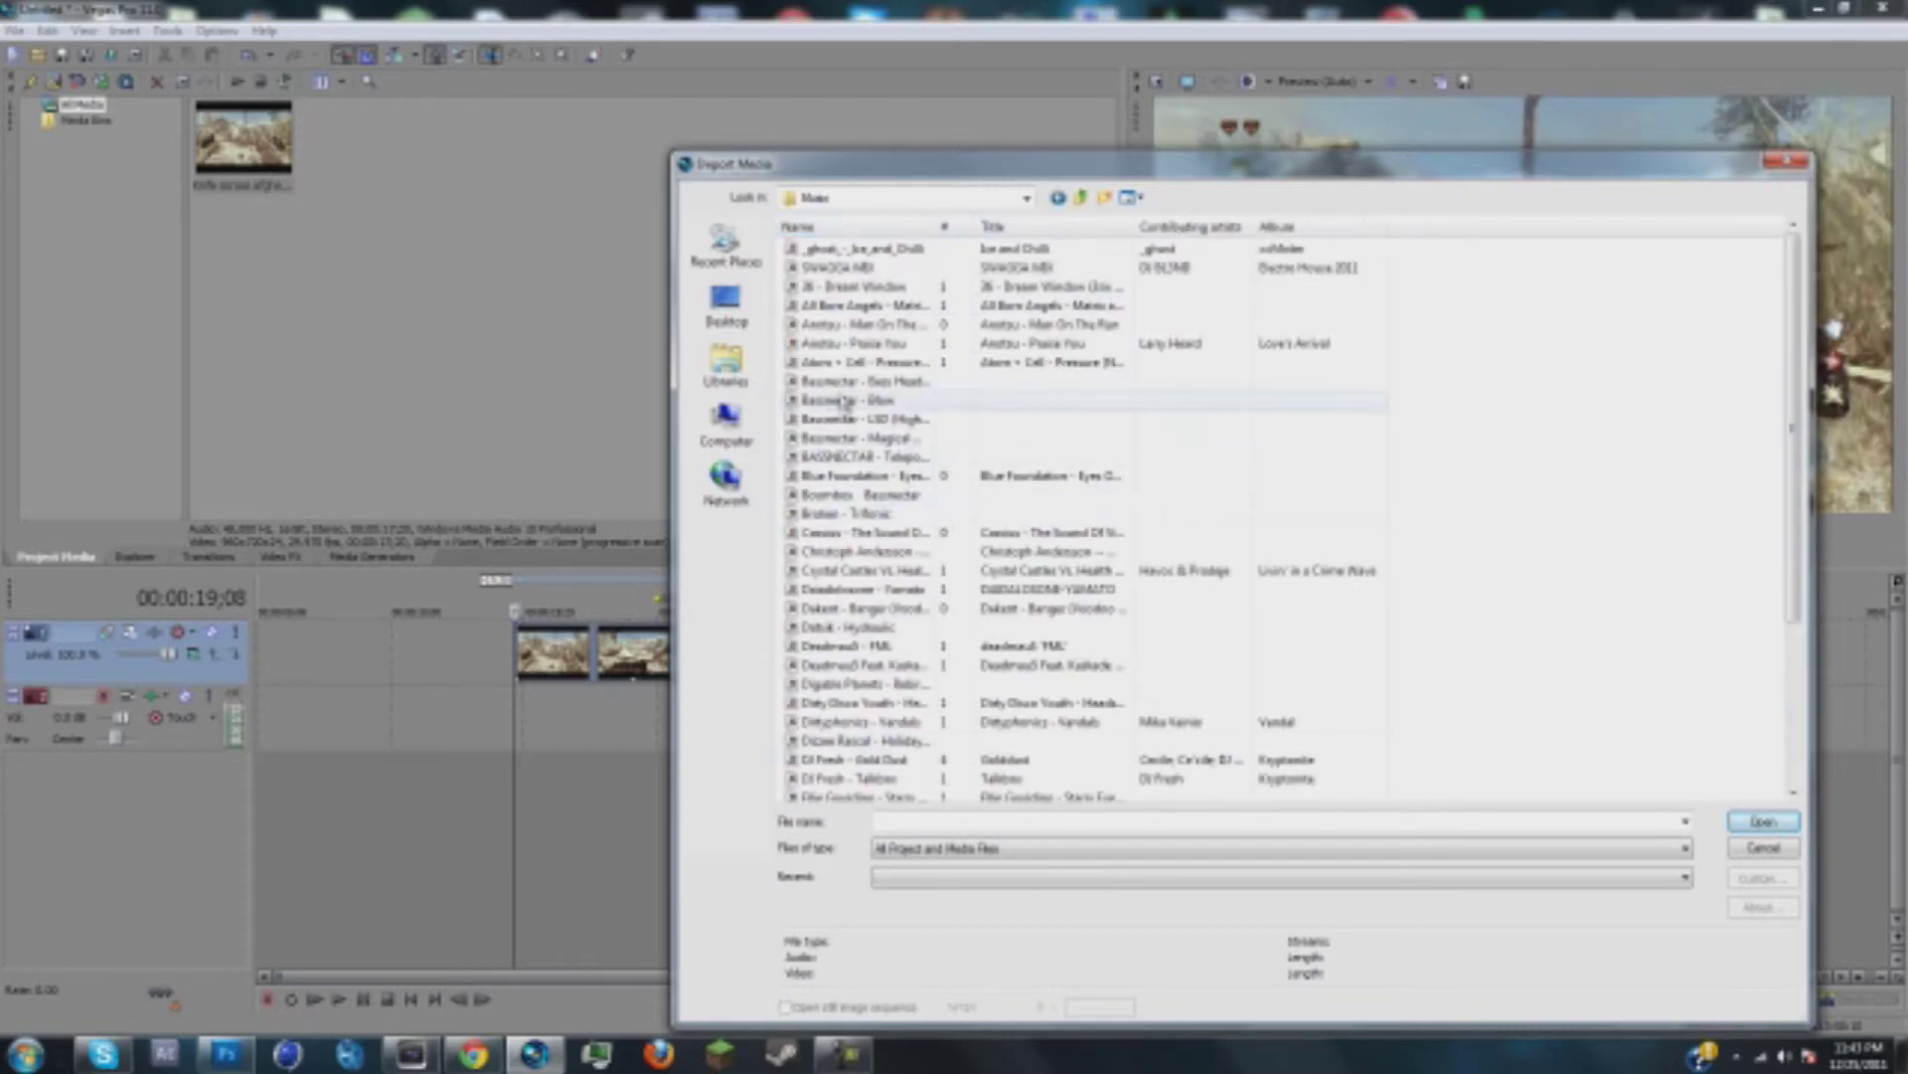
pyautogui.doubleClick(850, 400)
# Step: Place the song on the audio track after the gameplay clip and listen to it from 00:01:24;22
pyautogui.moveTo(186, 206); pyautogui.dragTo(225, 206)
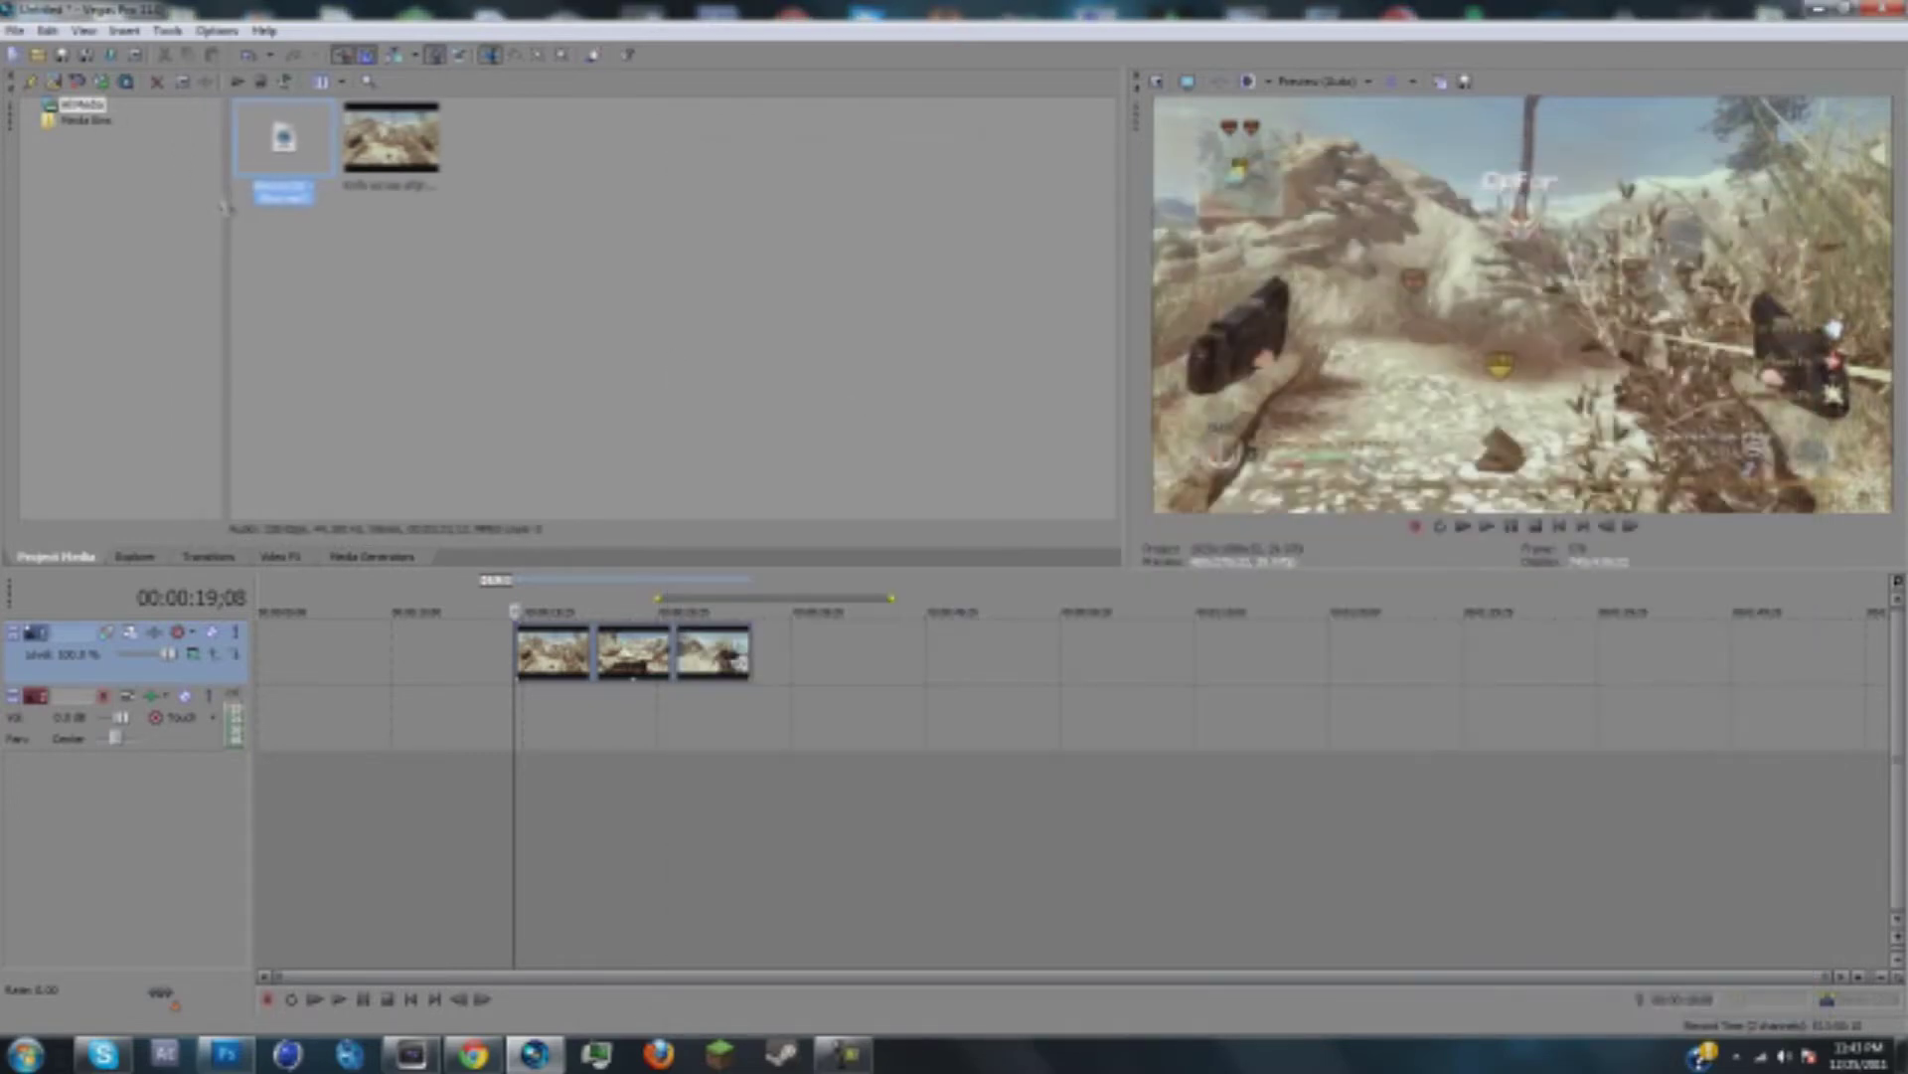
pyautogui.moveTo(556, 720); pyautogui.dragTo(871, 721)
pyautogui.click(786, 810)
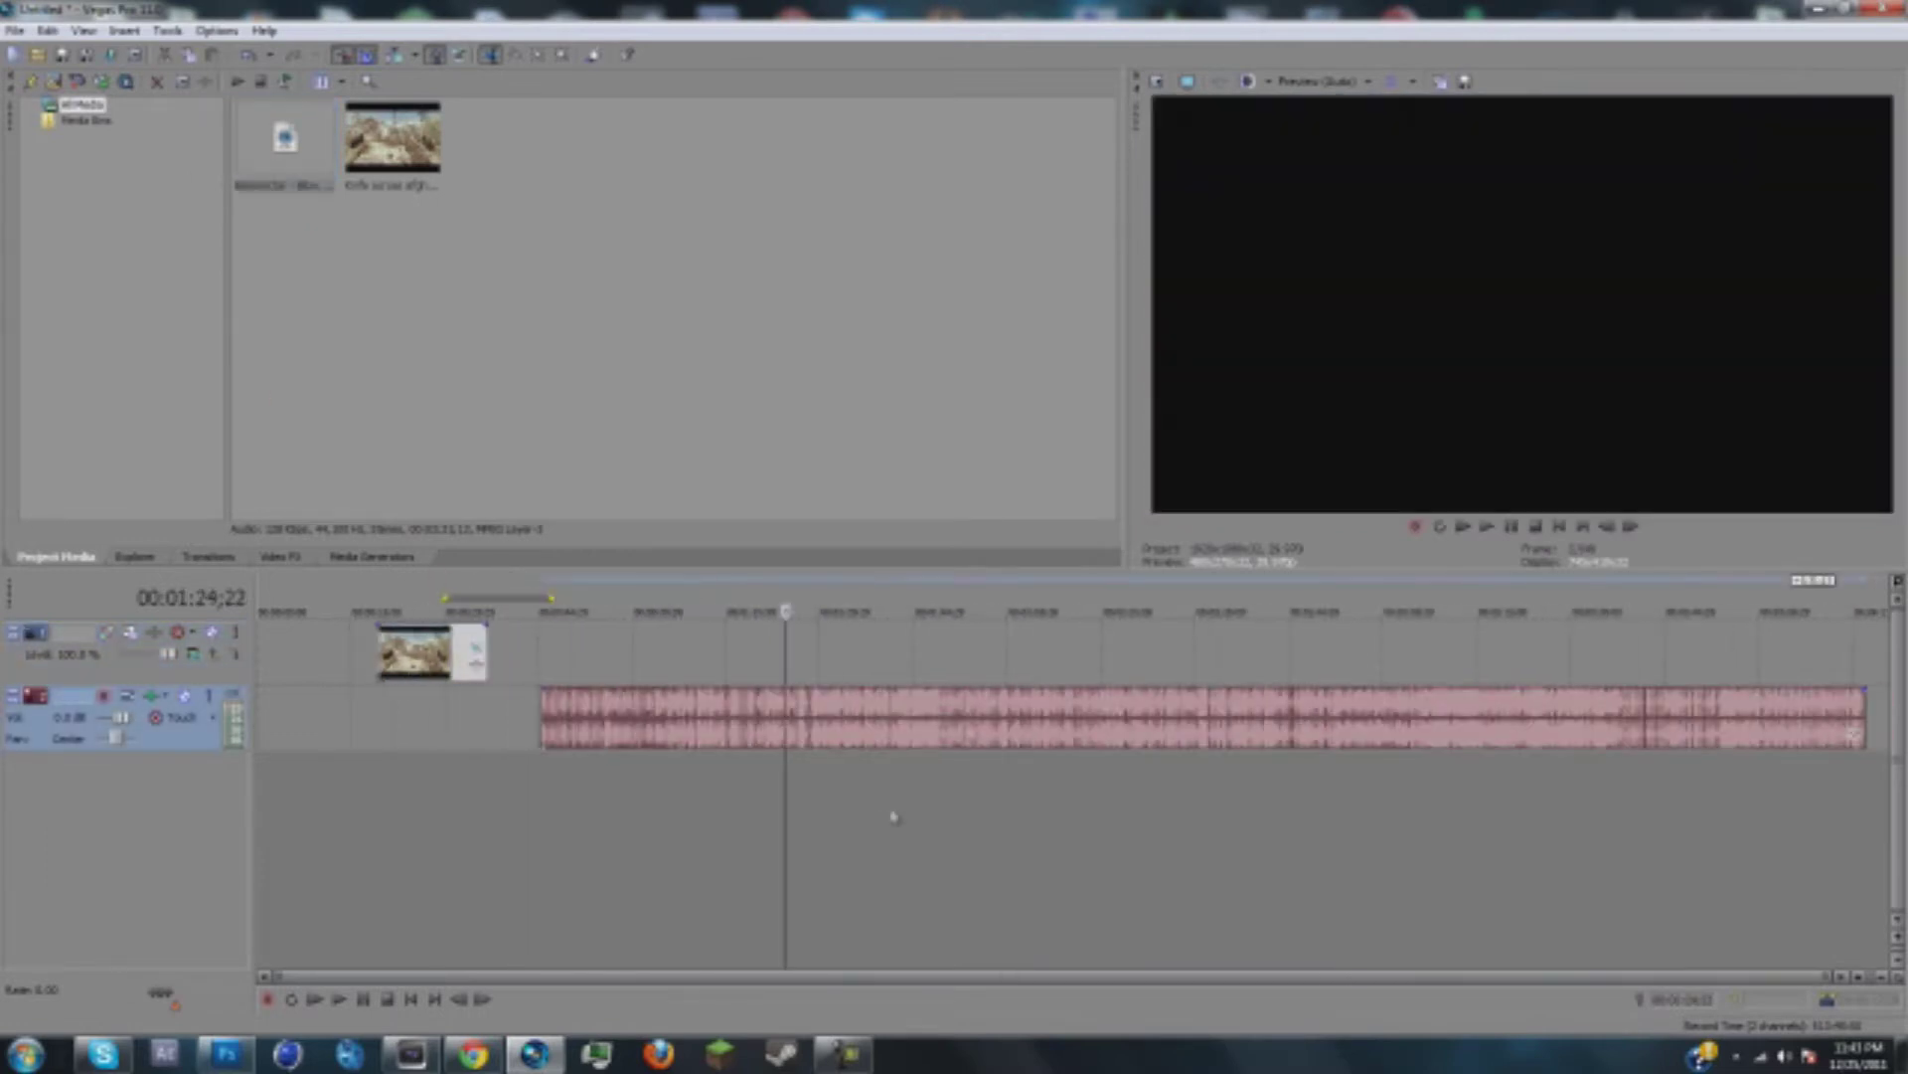
pyautogui.click(1500, 530)
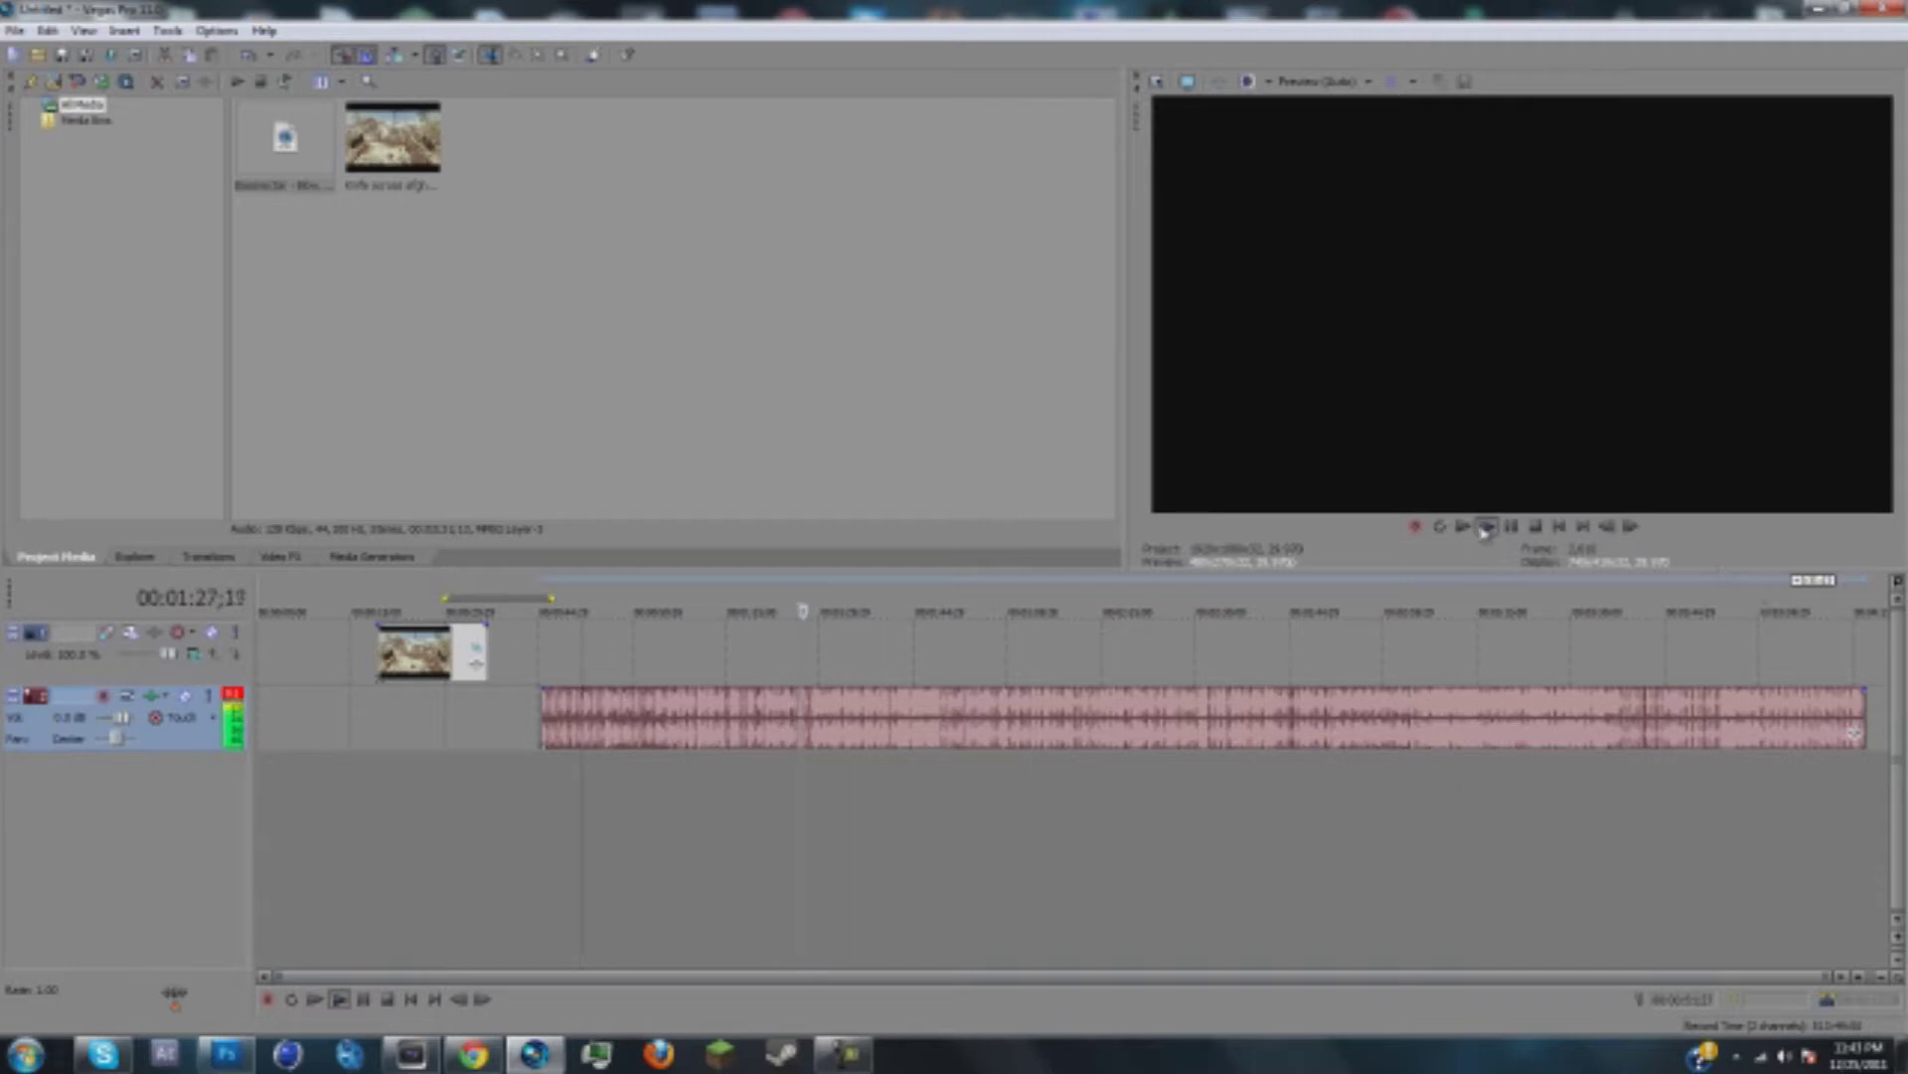
pyautogui.click(1485, 529)
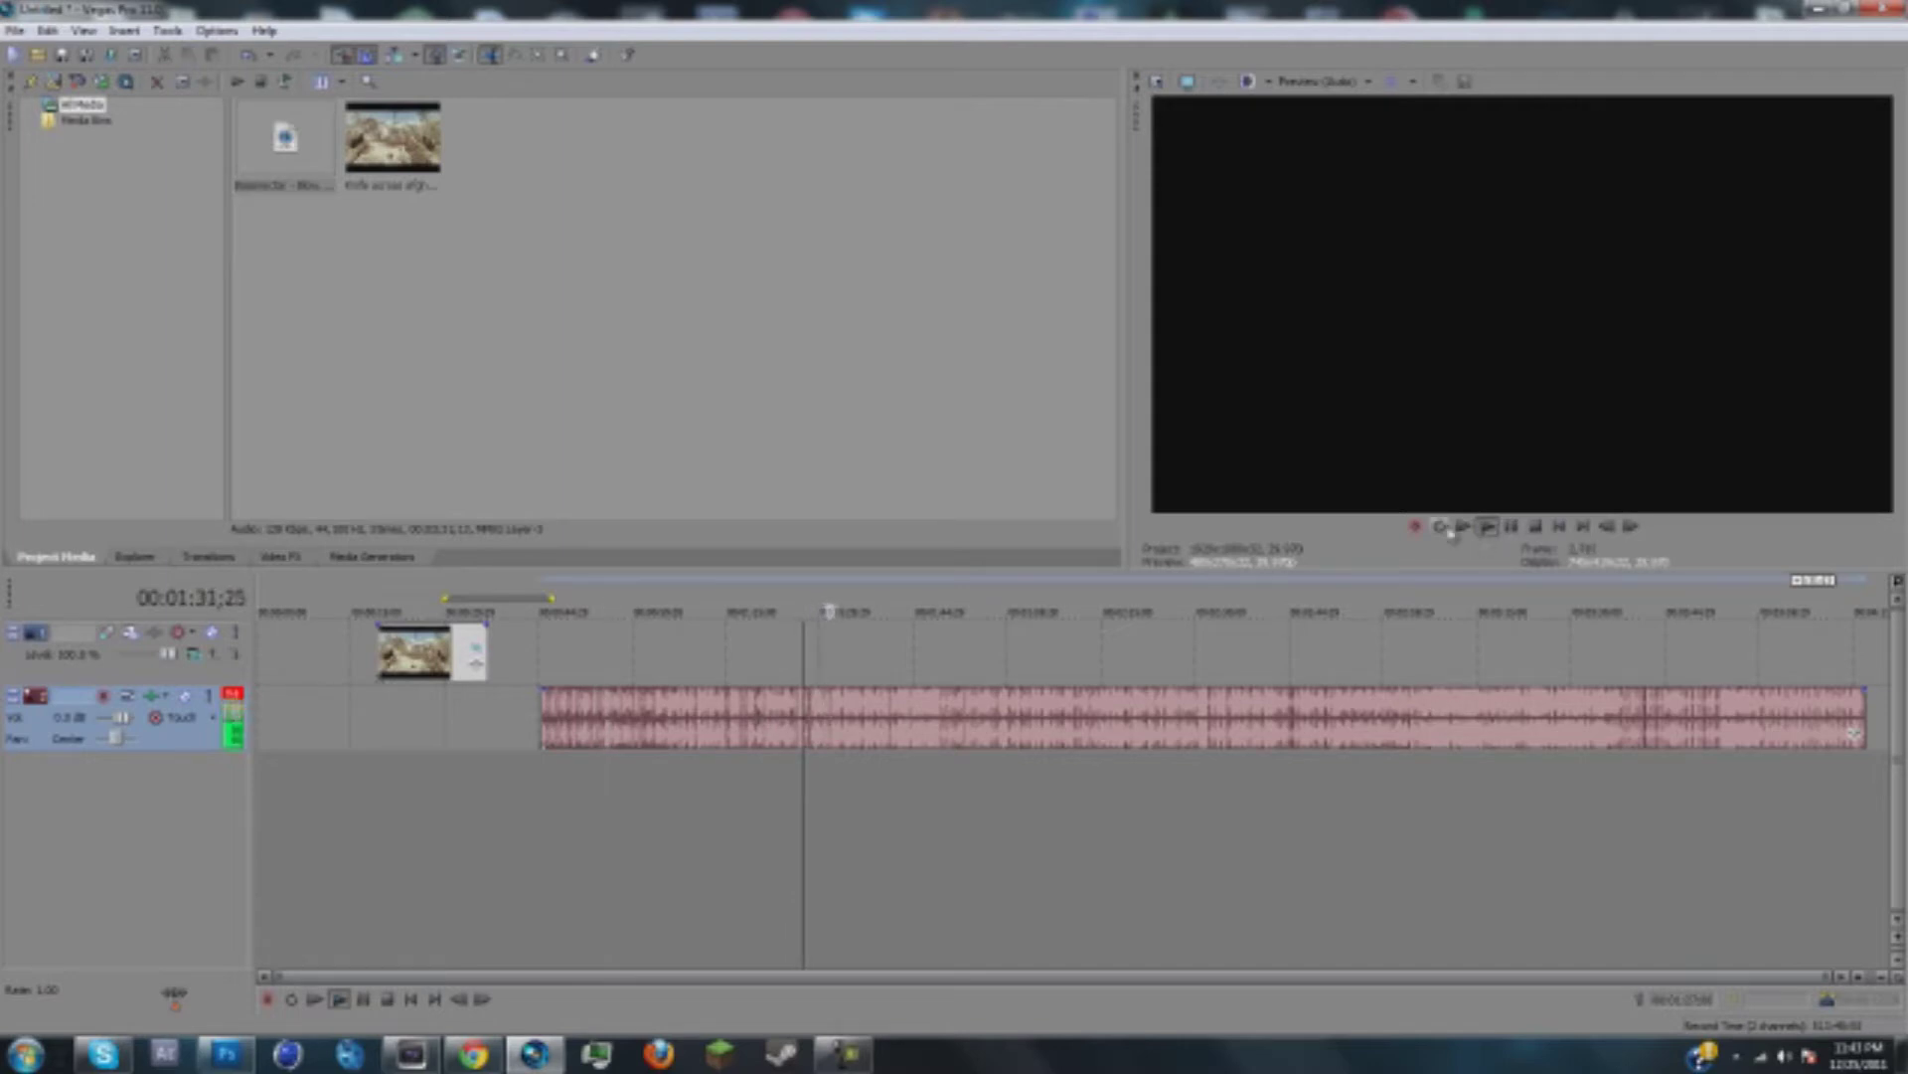
# Step: Split the song on the audio track a few seconds before the part just played
pyautogui.scroll(3, 947, 741)
pyautogui.click(948, 717)
pyautogui.press('s')
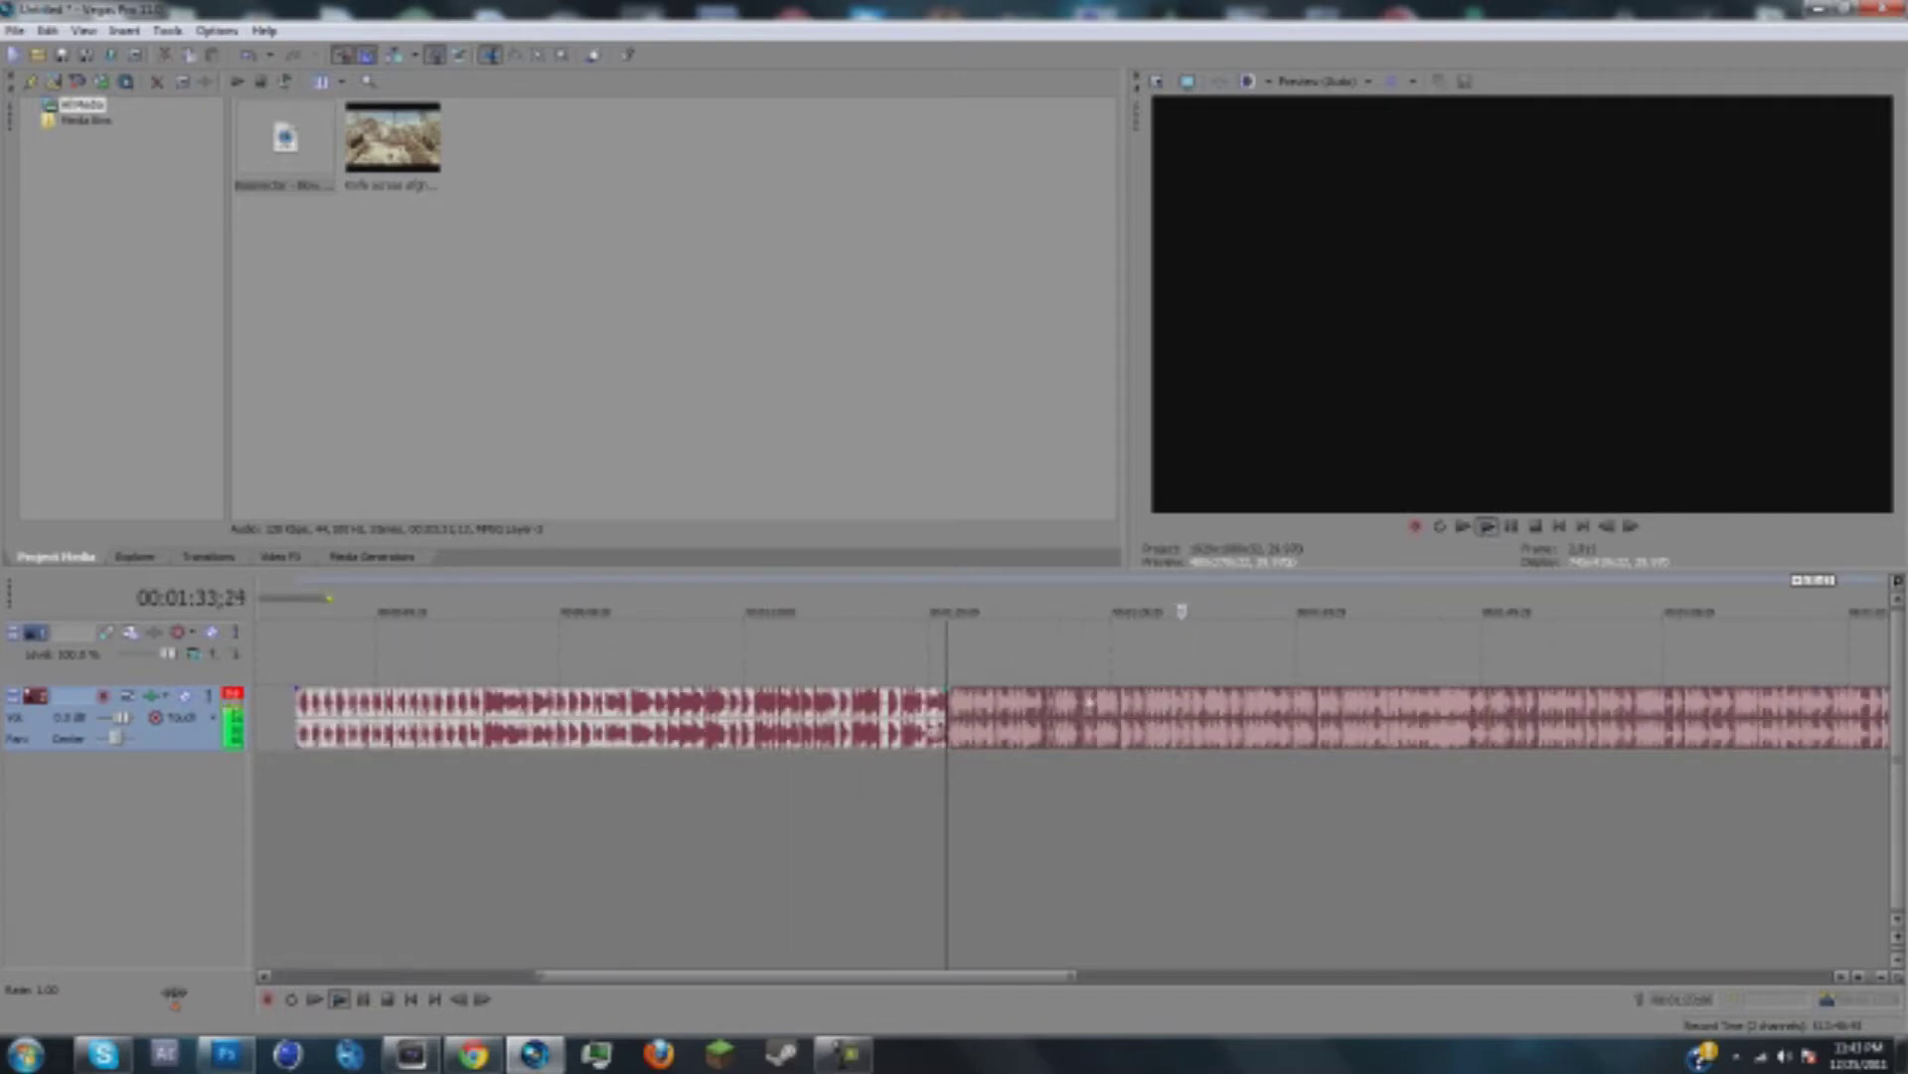
# Step: Delete the song section before the split and listen to the beginning of the remaining part
pyautogui.click(750, 724)
pyautogui.press('Delete')
pyautogui.click(951, 729)
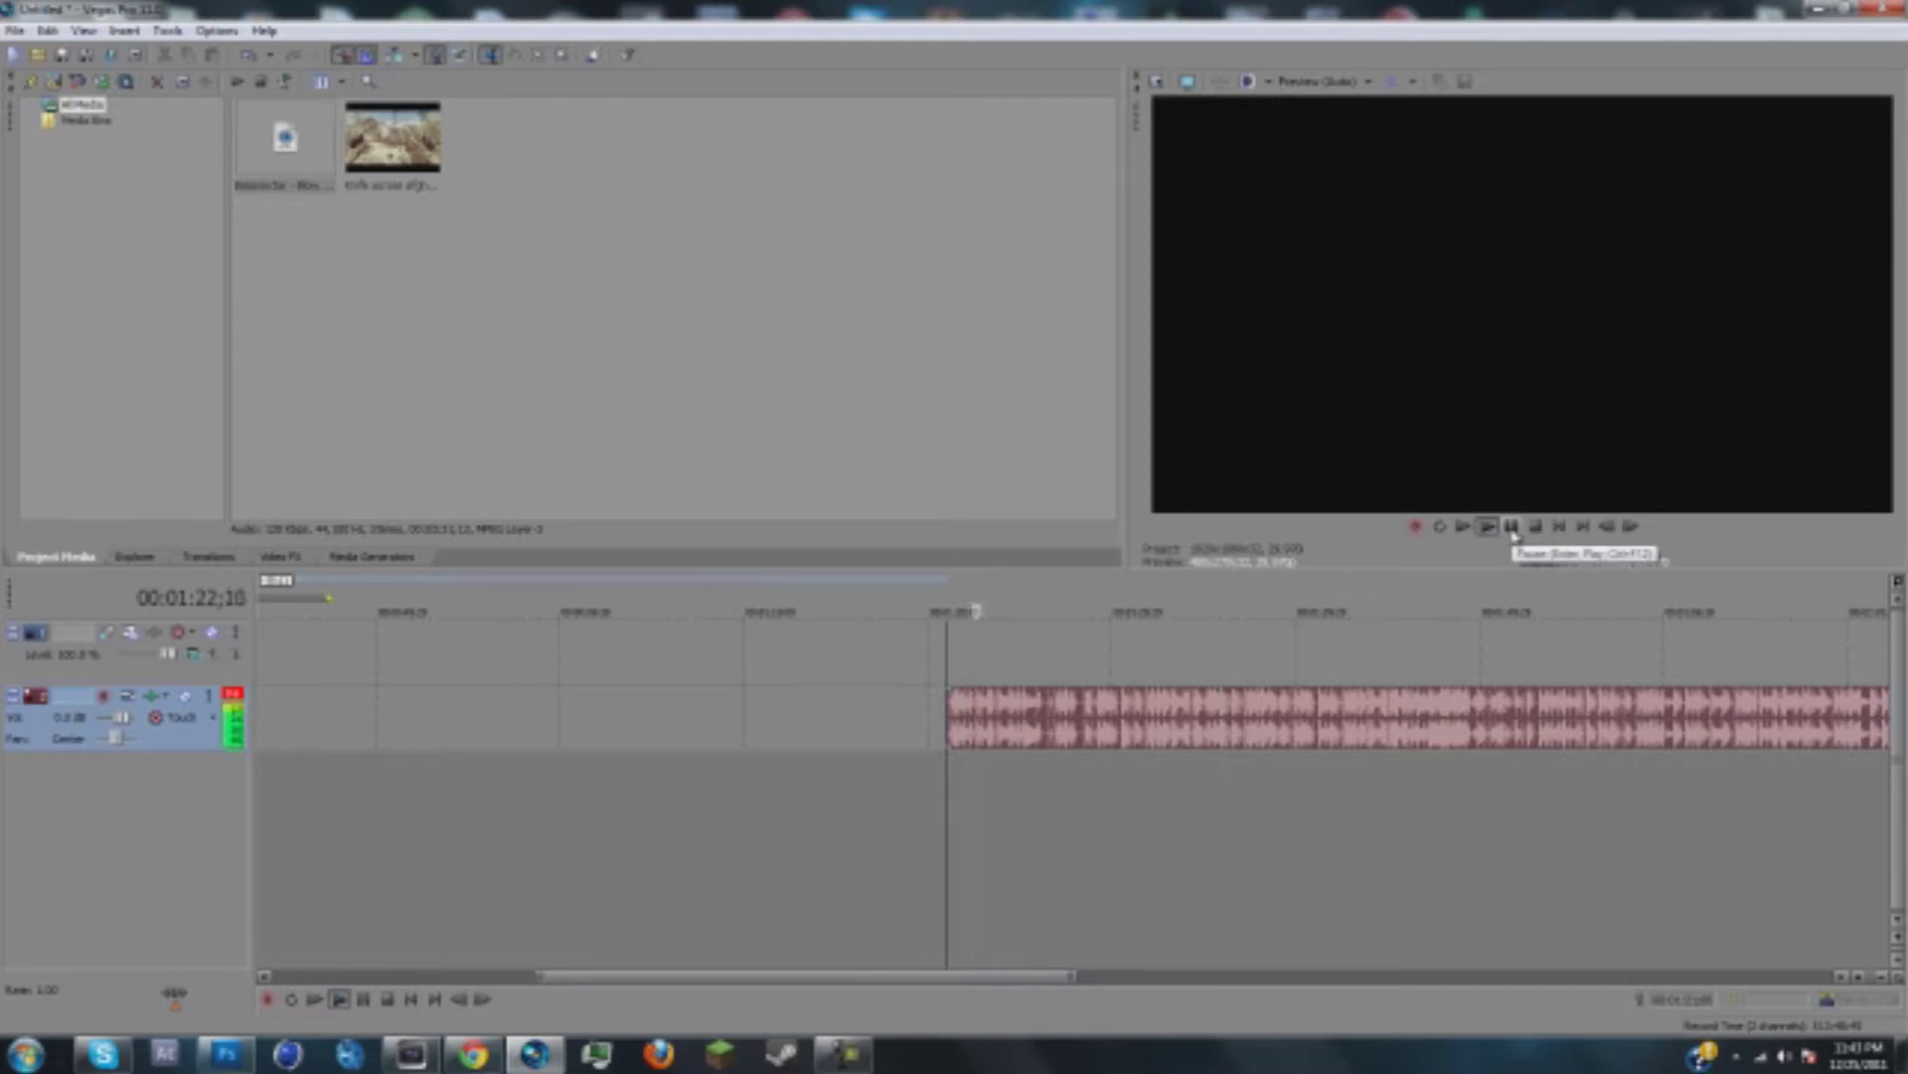
pyautogui.click(1513, 532)
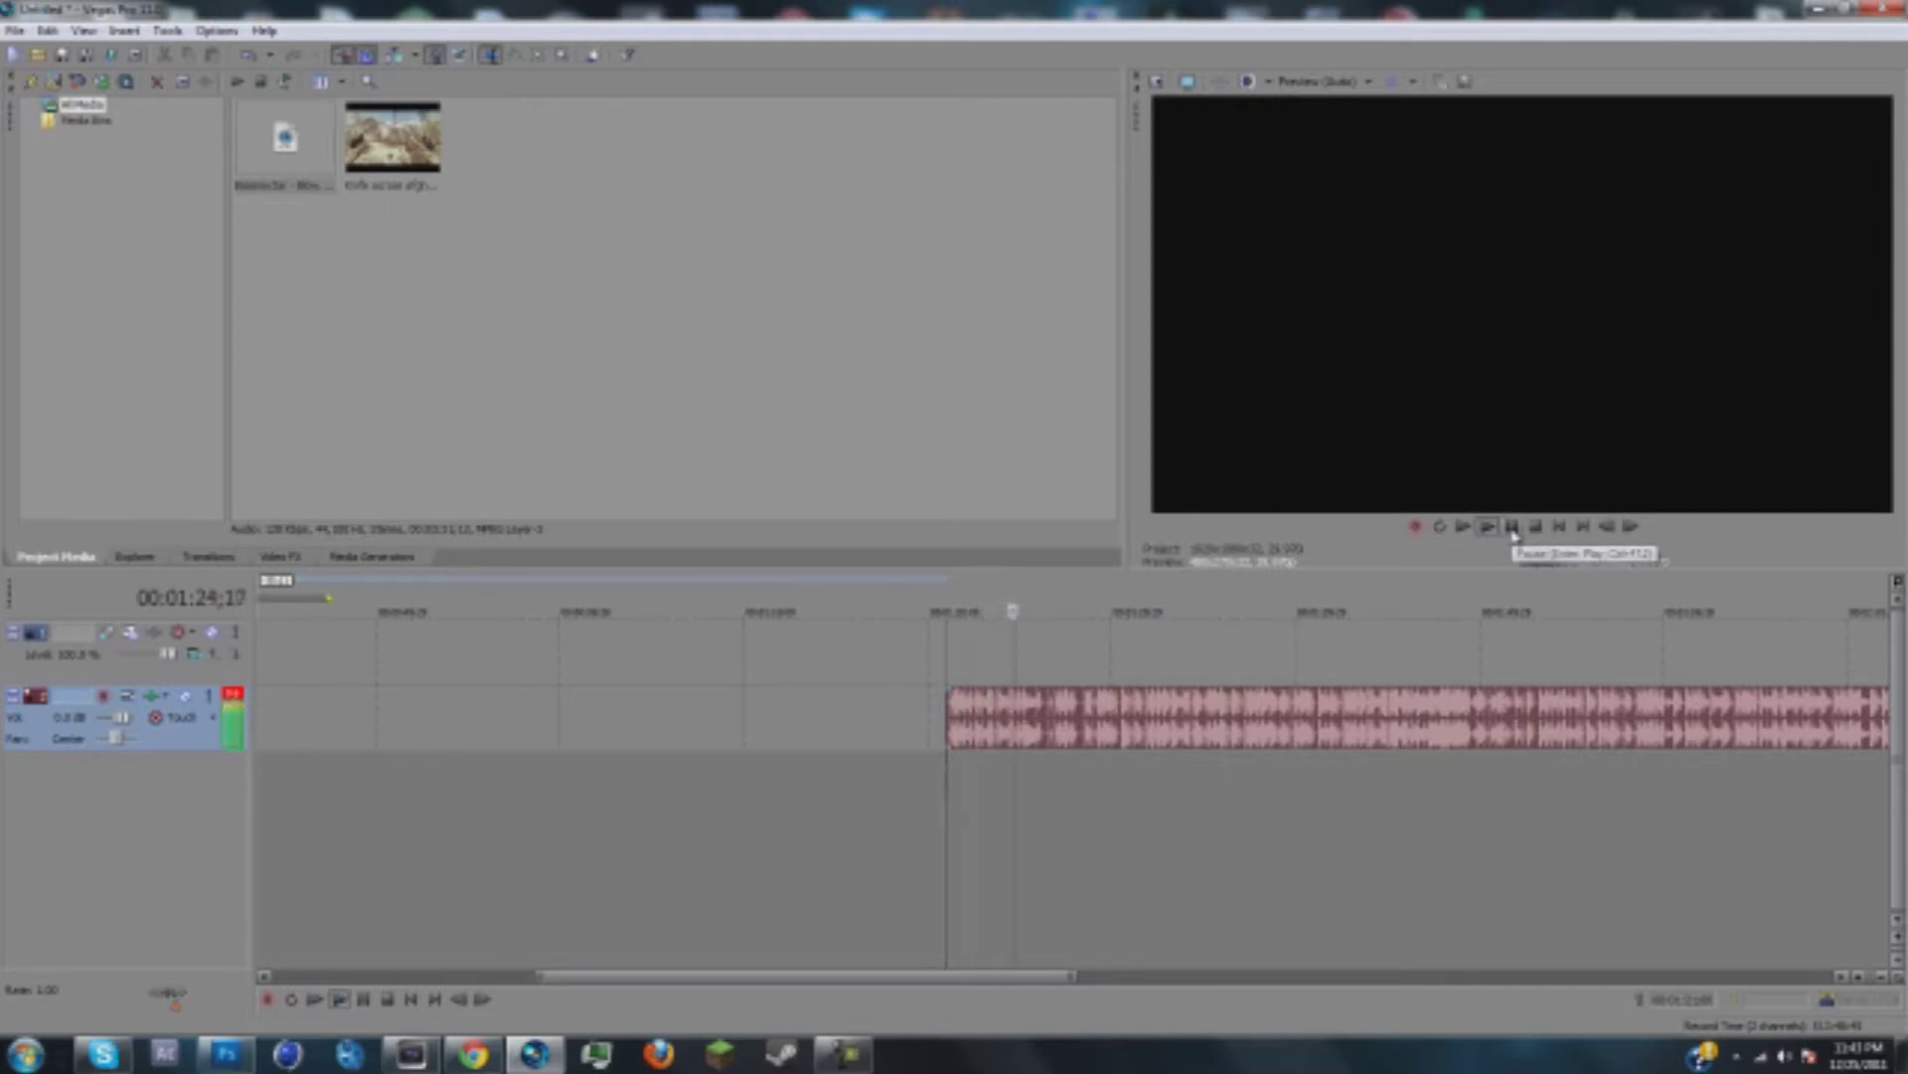
# Step: Move the remaining song section so that it starts together with the gameplay clip
pyautogui.scroll(-1, 949, 801)
pyautogui.moveTo(1257, 689); pyautogui.dragTo(355, 711)
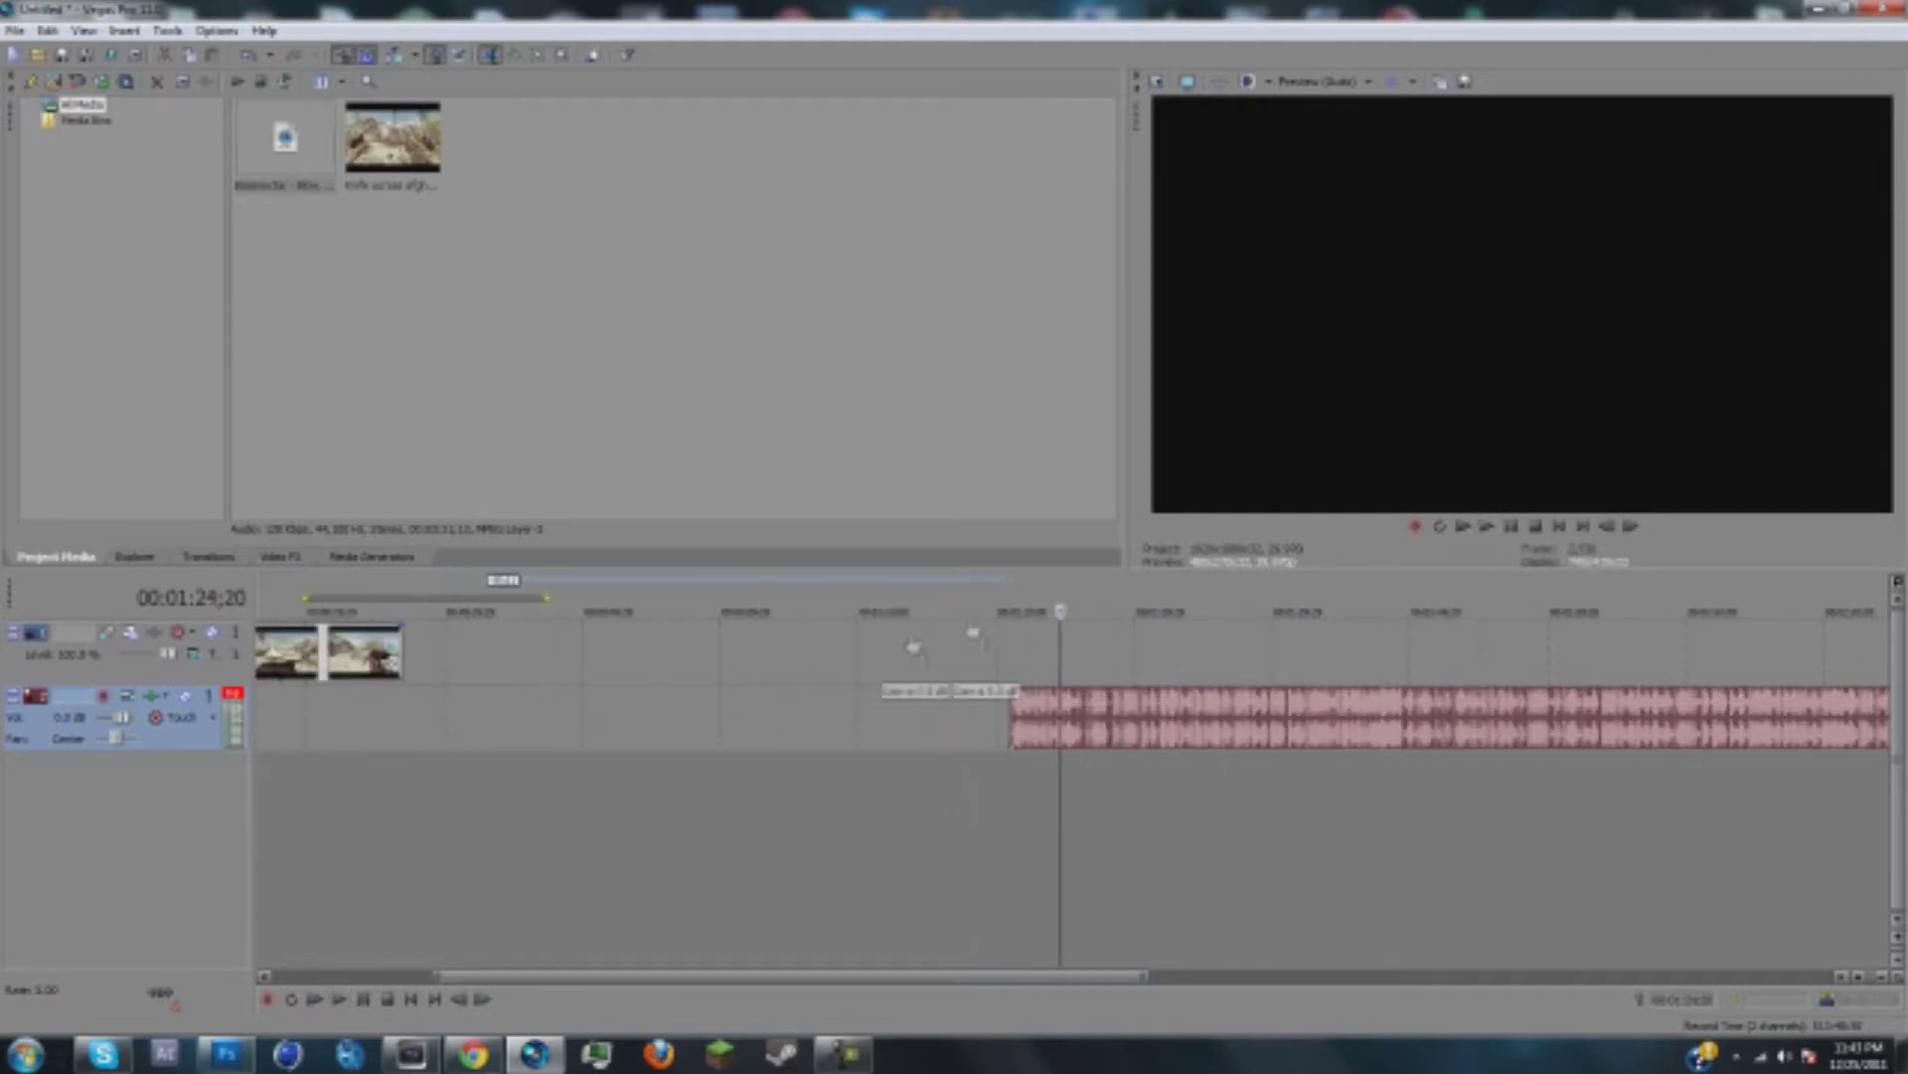
pyautogui.moveTo(1222, 743); pyautogui.dragTo(735, 734)
# Step: Play back the gameplay clip with the music from 00:00:19;08 and pause after several seconds
pyautogui.click(522, 661)
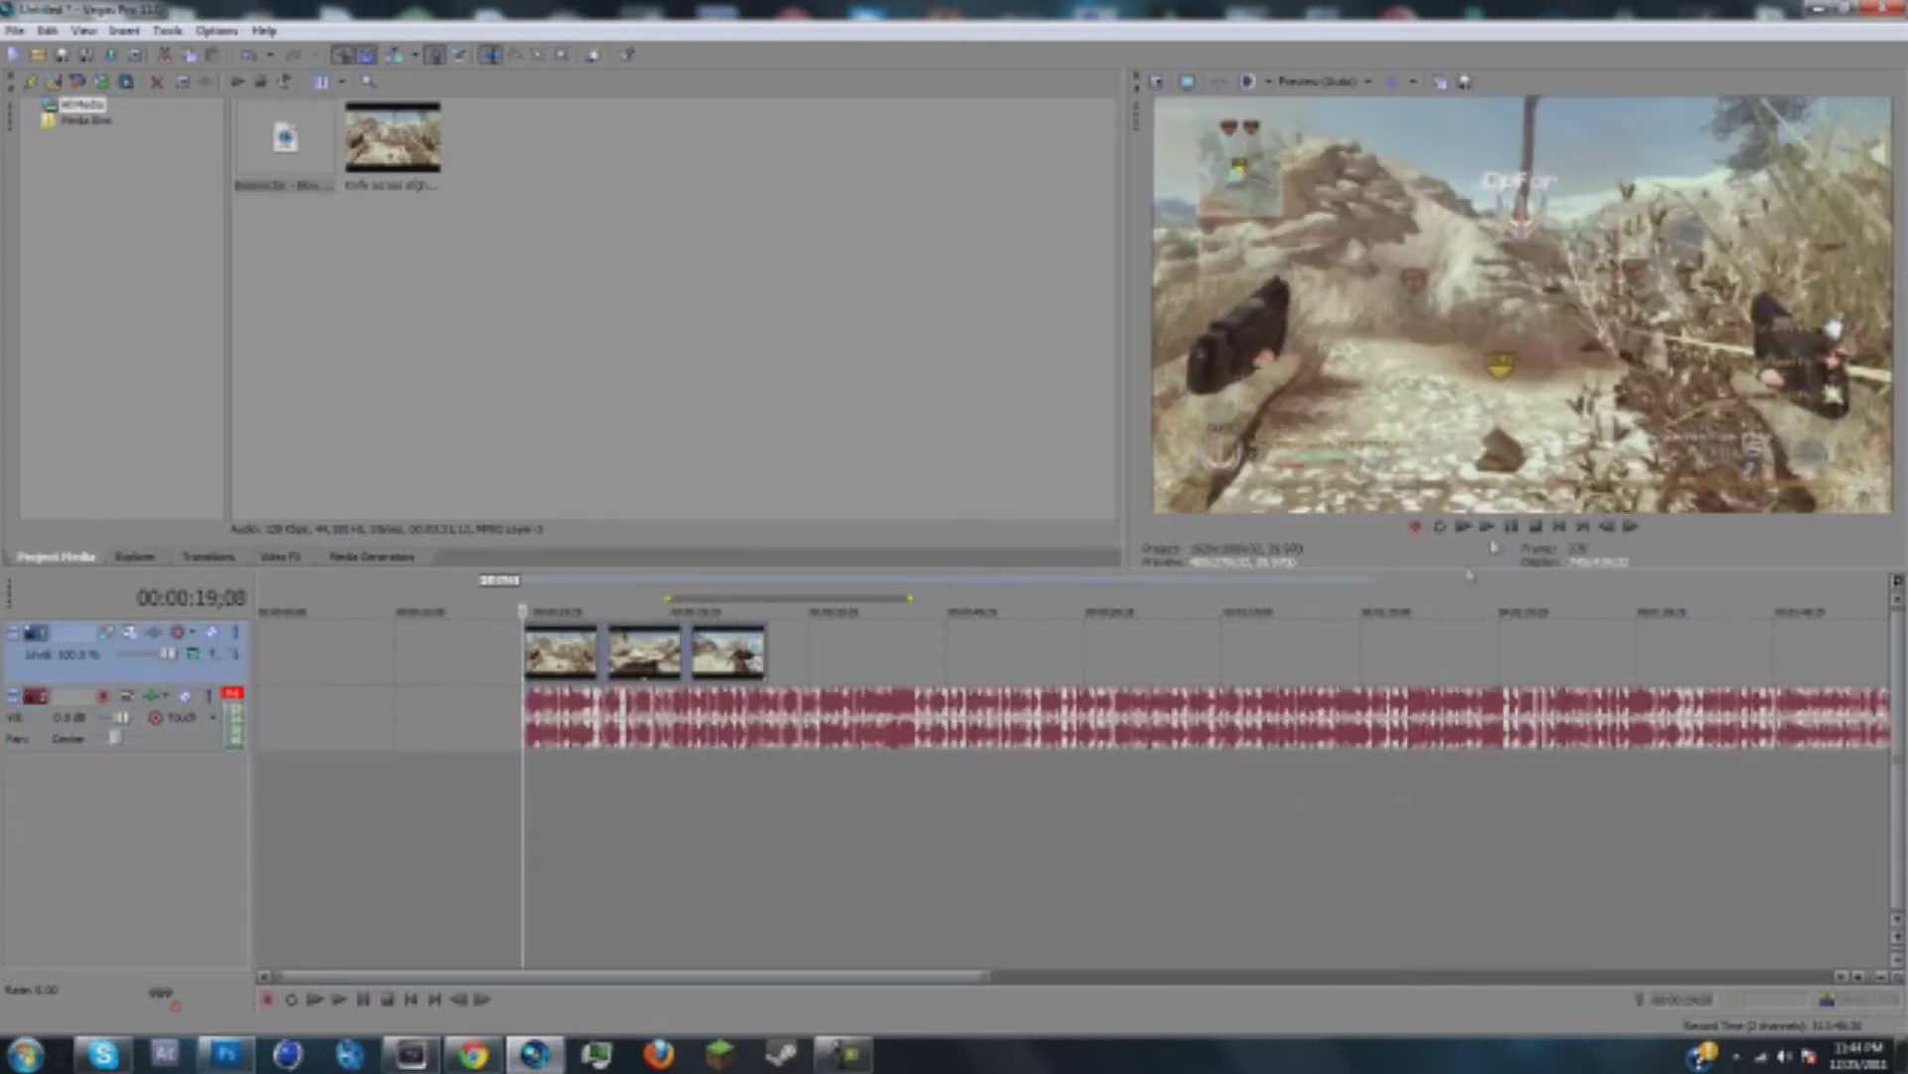
pyautogui.click(1487, 527)
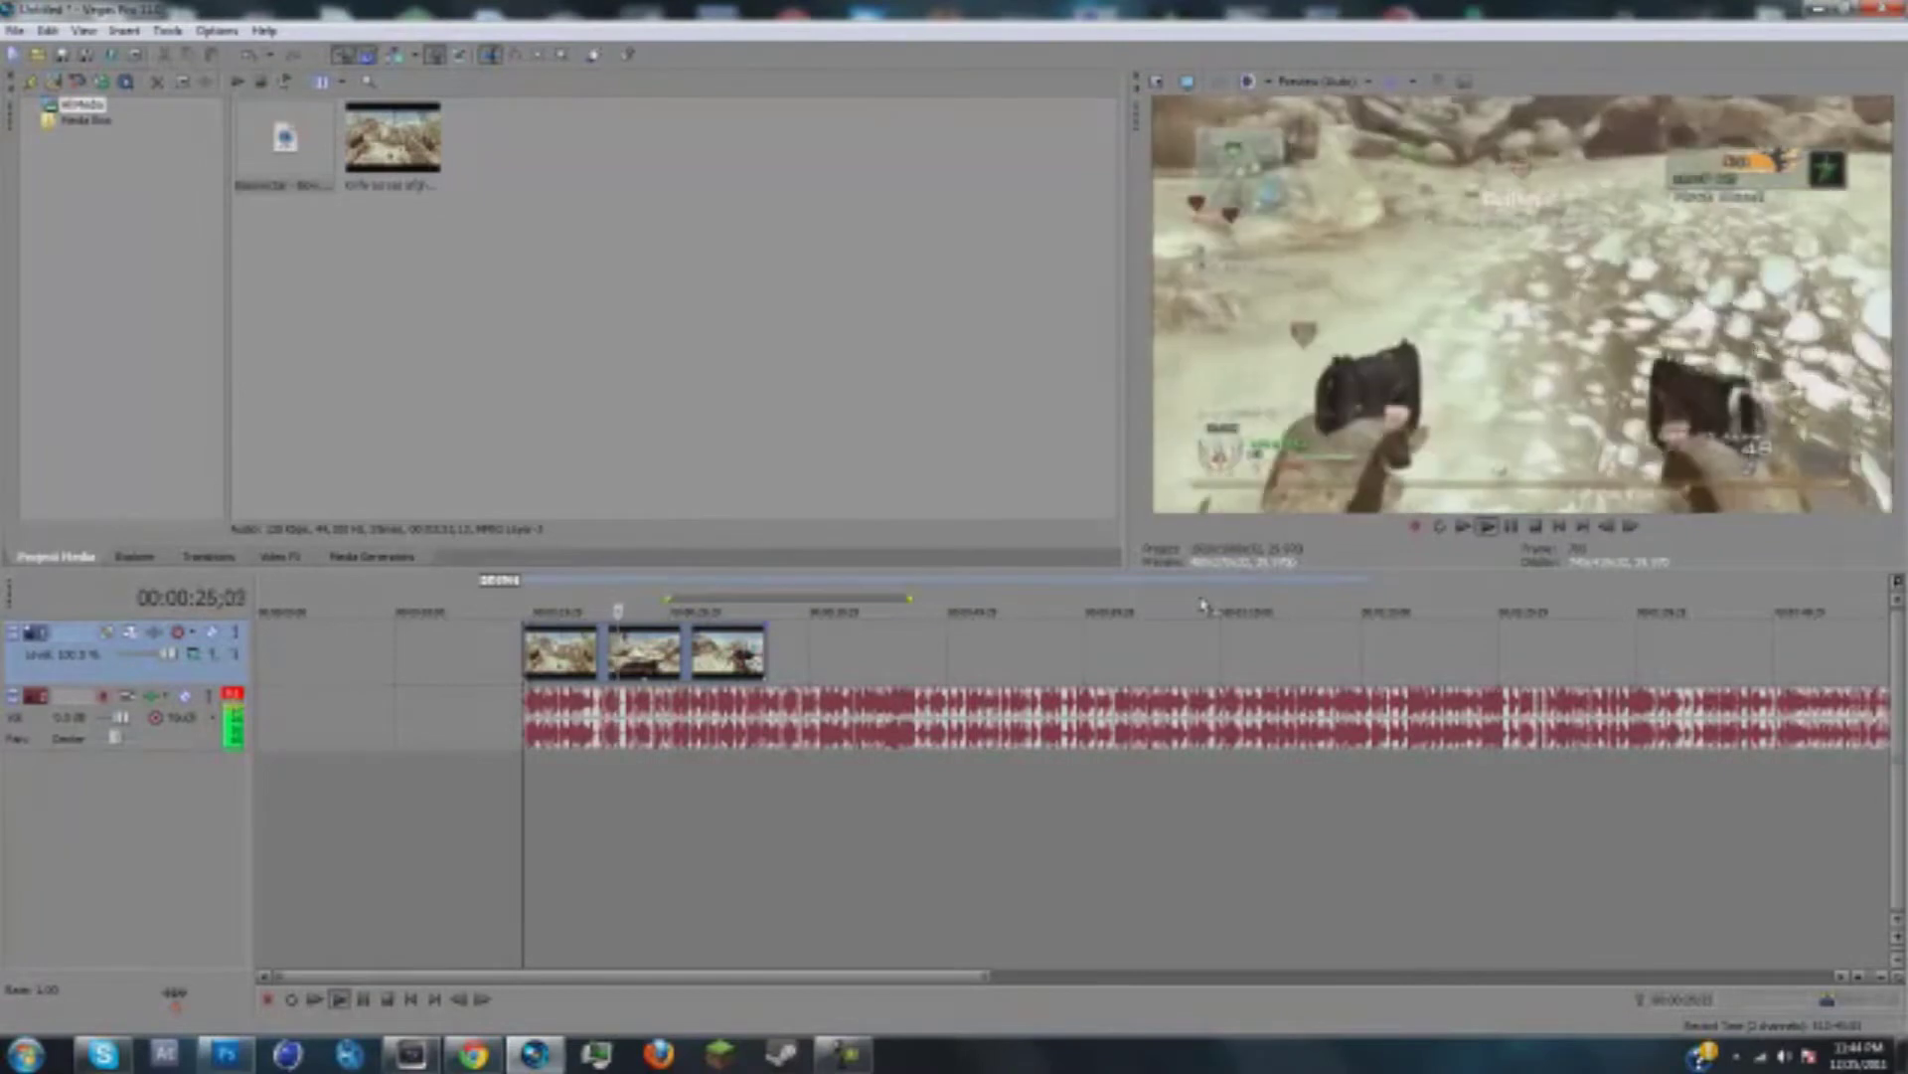
pyautogui.click(1511, 527)
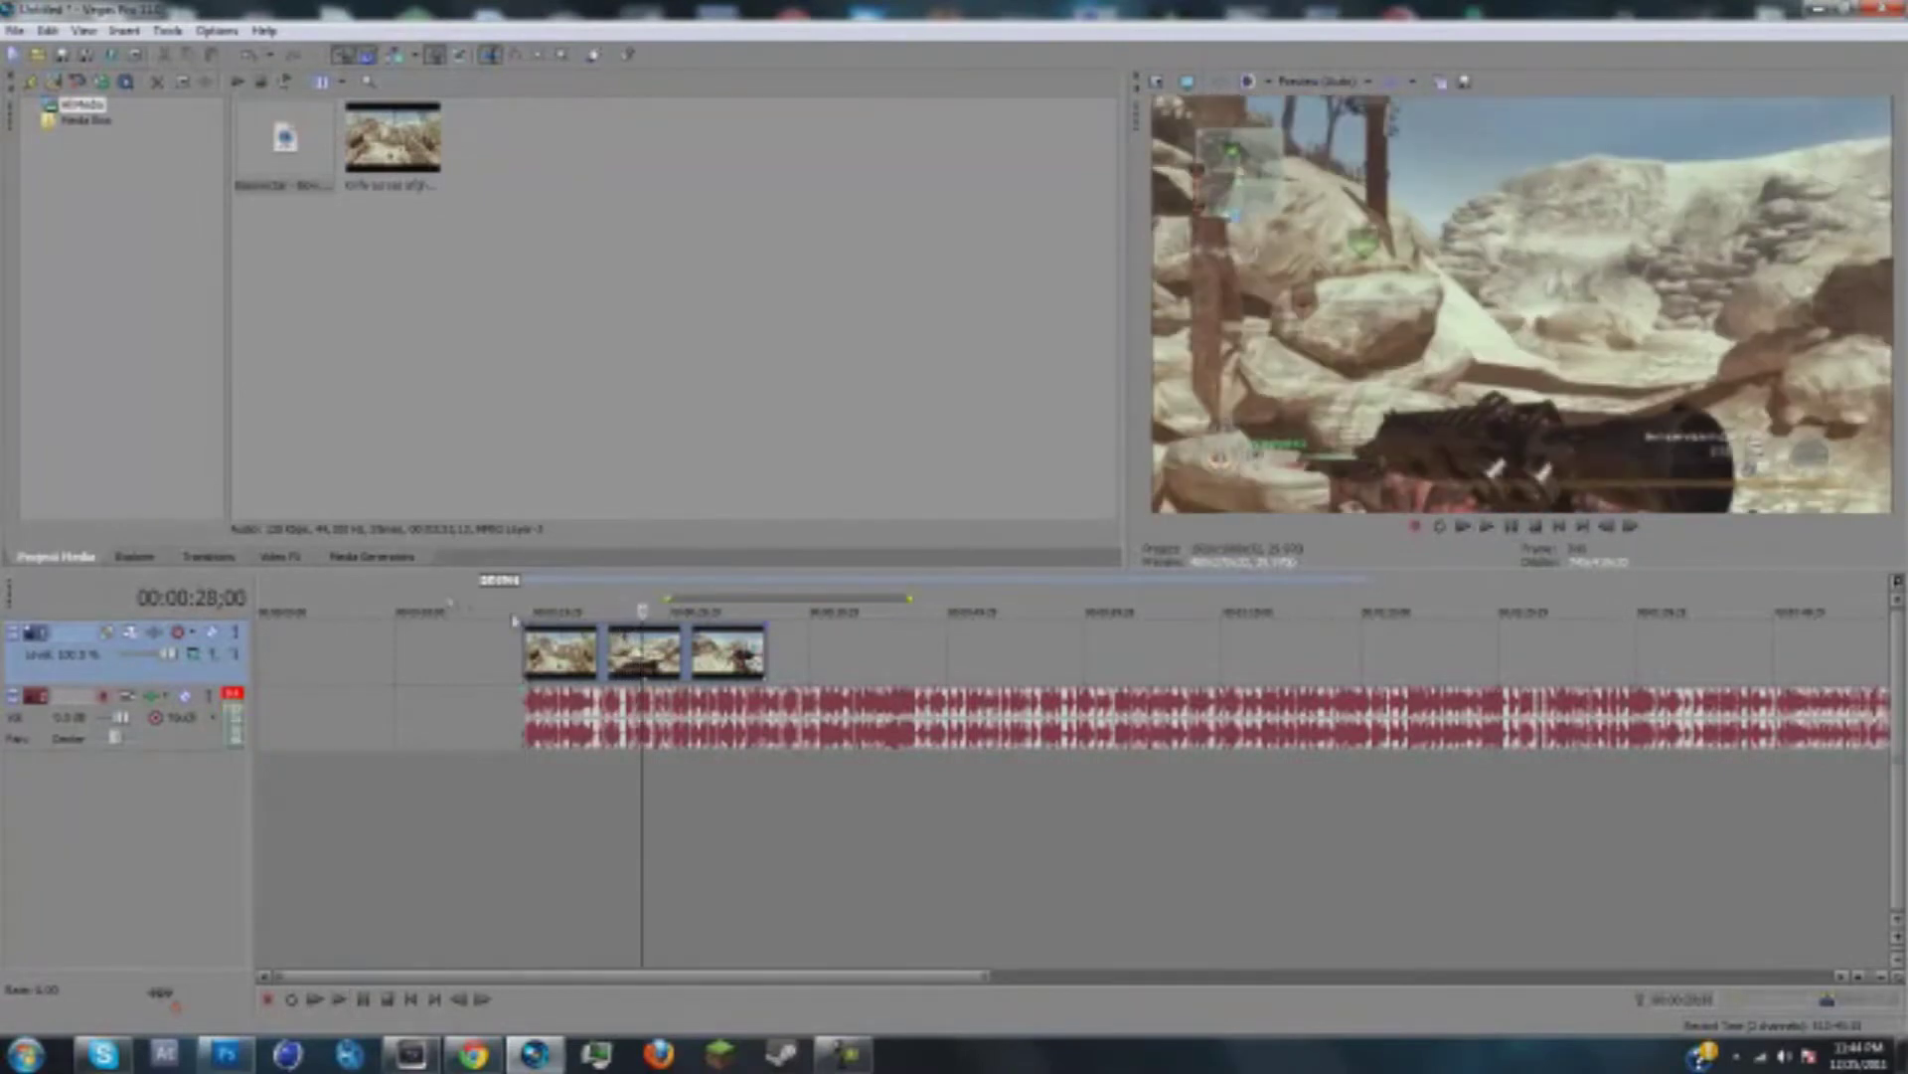
# Step: Go to the frame at 00:00:24;06 in the gameplay clip and set the preview quality to Best (Full)
pyautogui.click(554, 651)
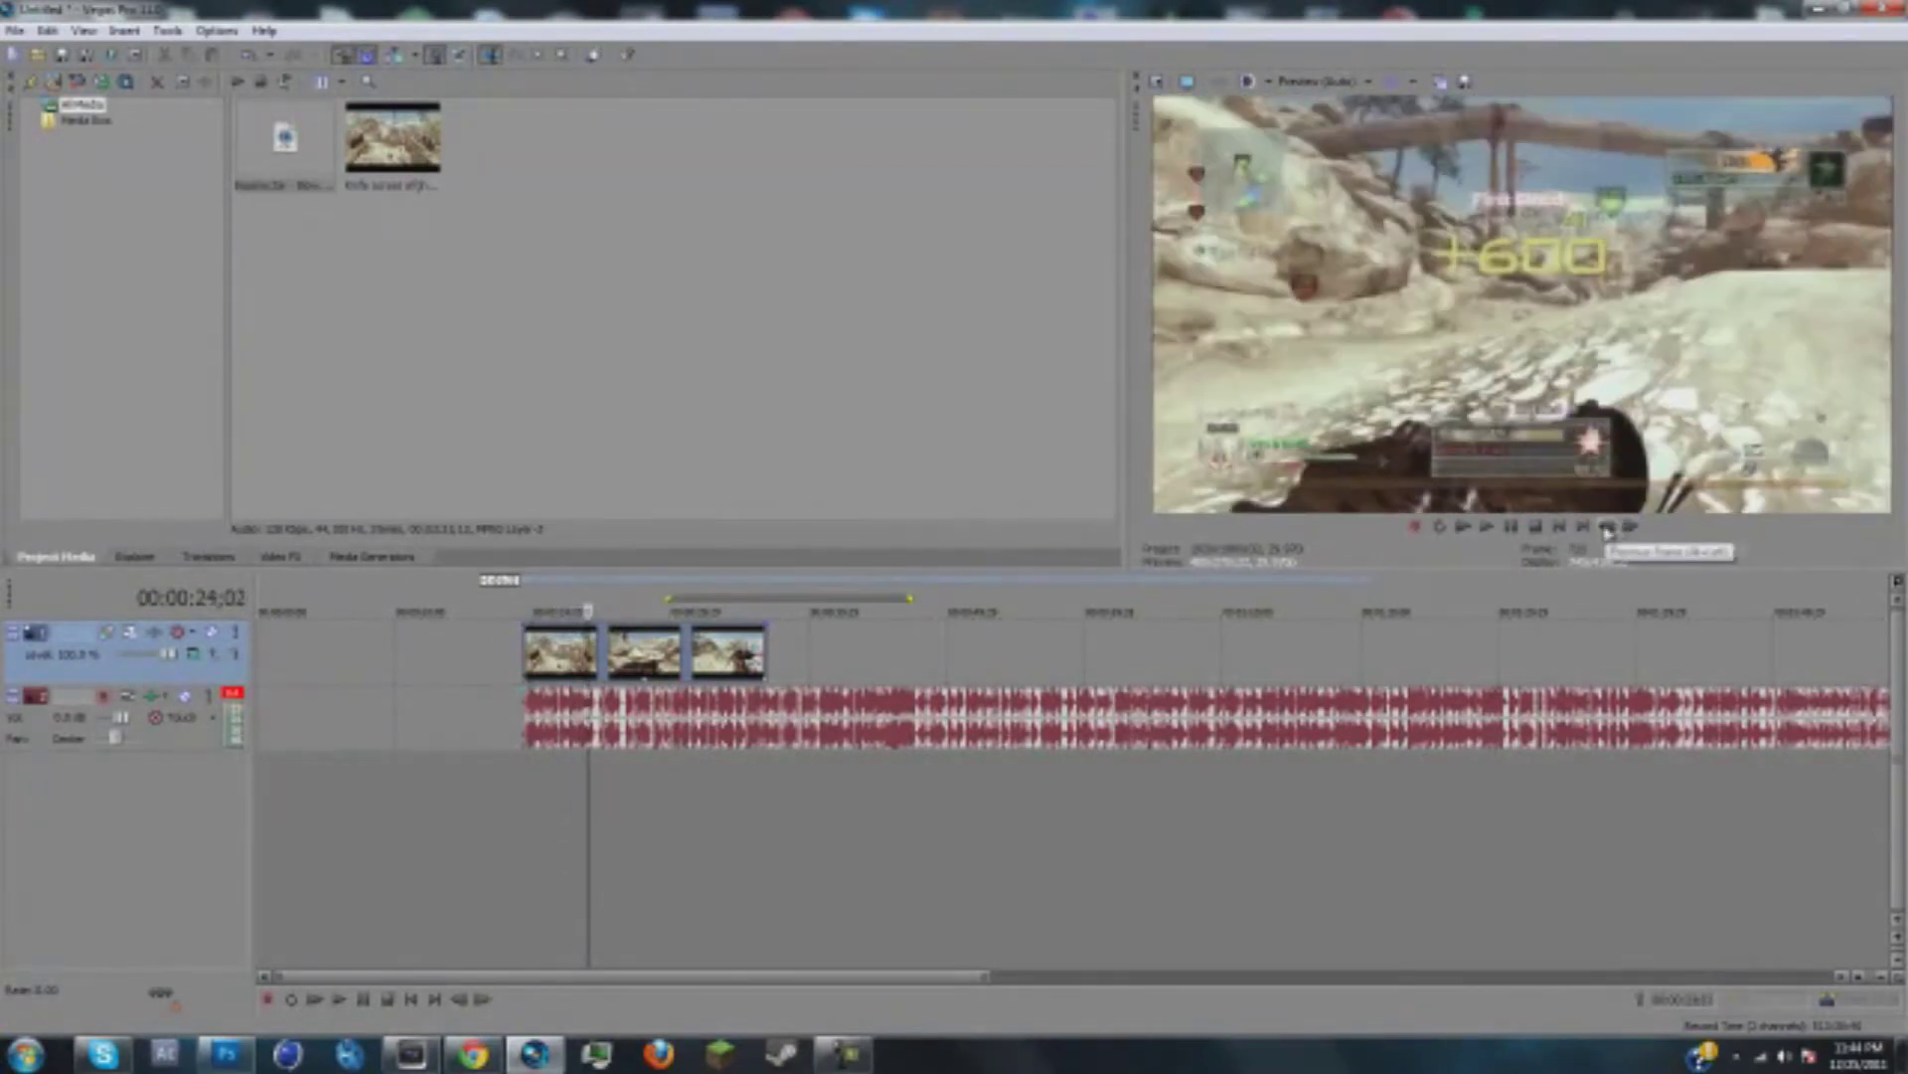
pyautogui.click(1631, 527)
pyautogui.click(1633, 528)
pyautogui.click(1635, 528)
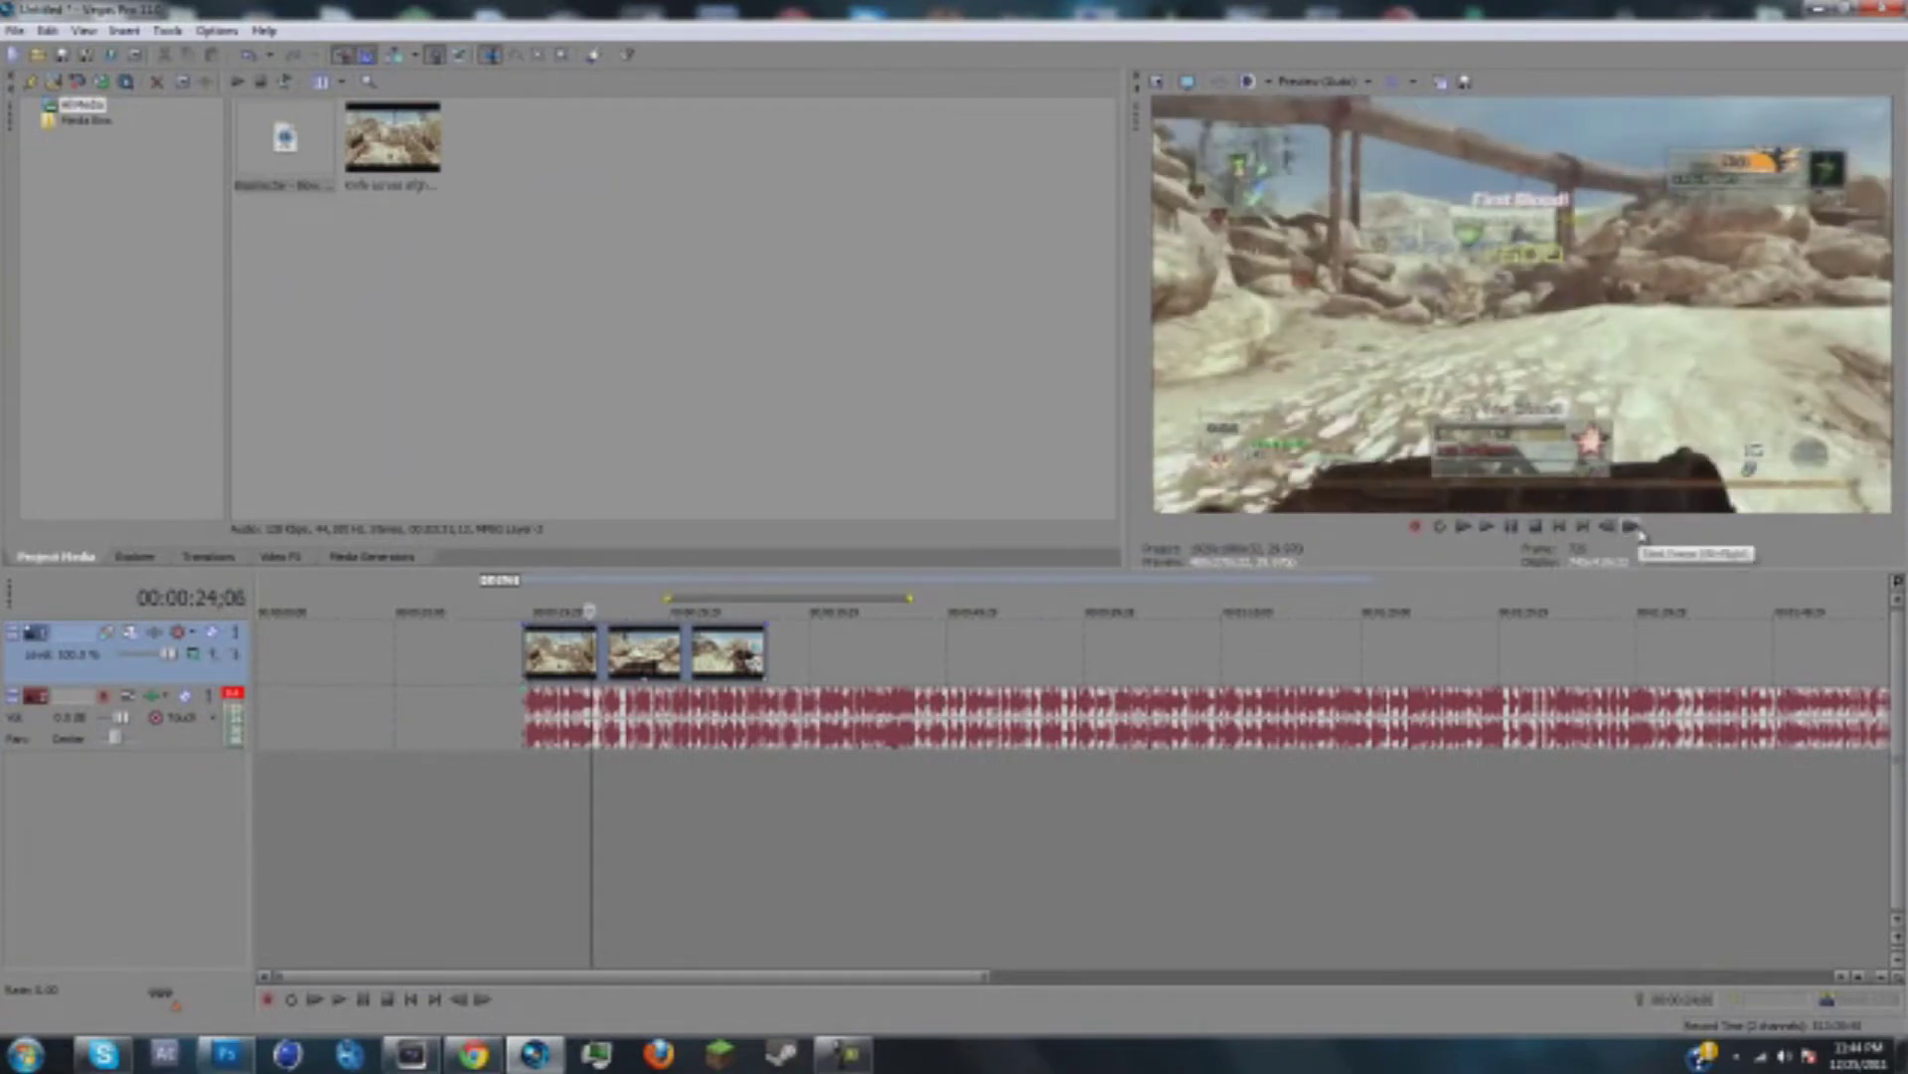
pyautogui.click(1312, 83)
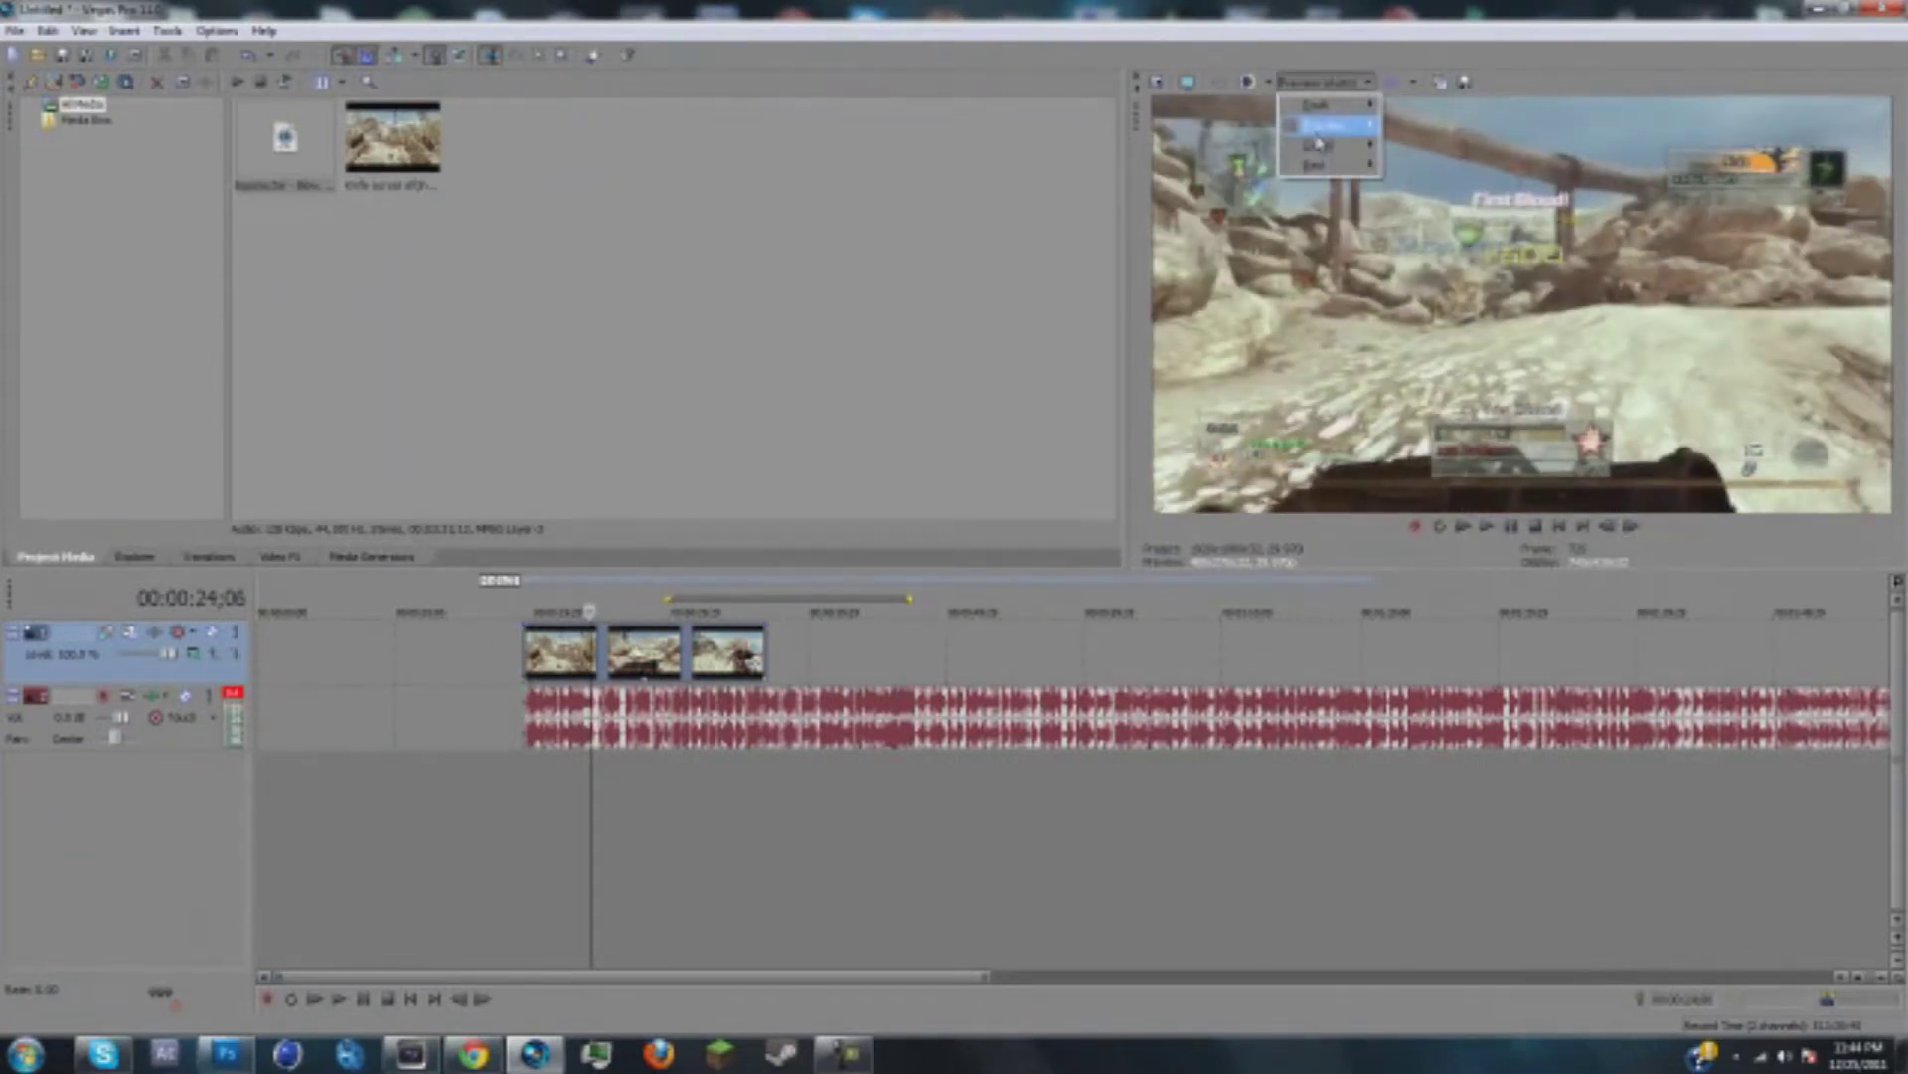
pyautogui.moveTo(1327, 165)
pyautogui.click(1419, 165)
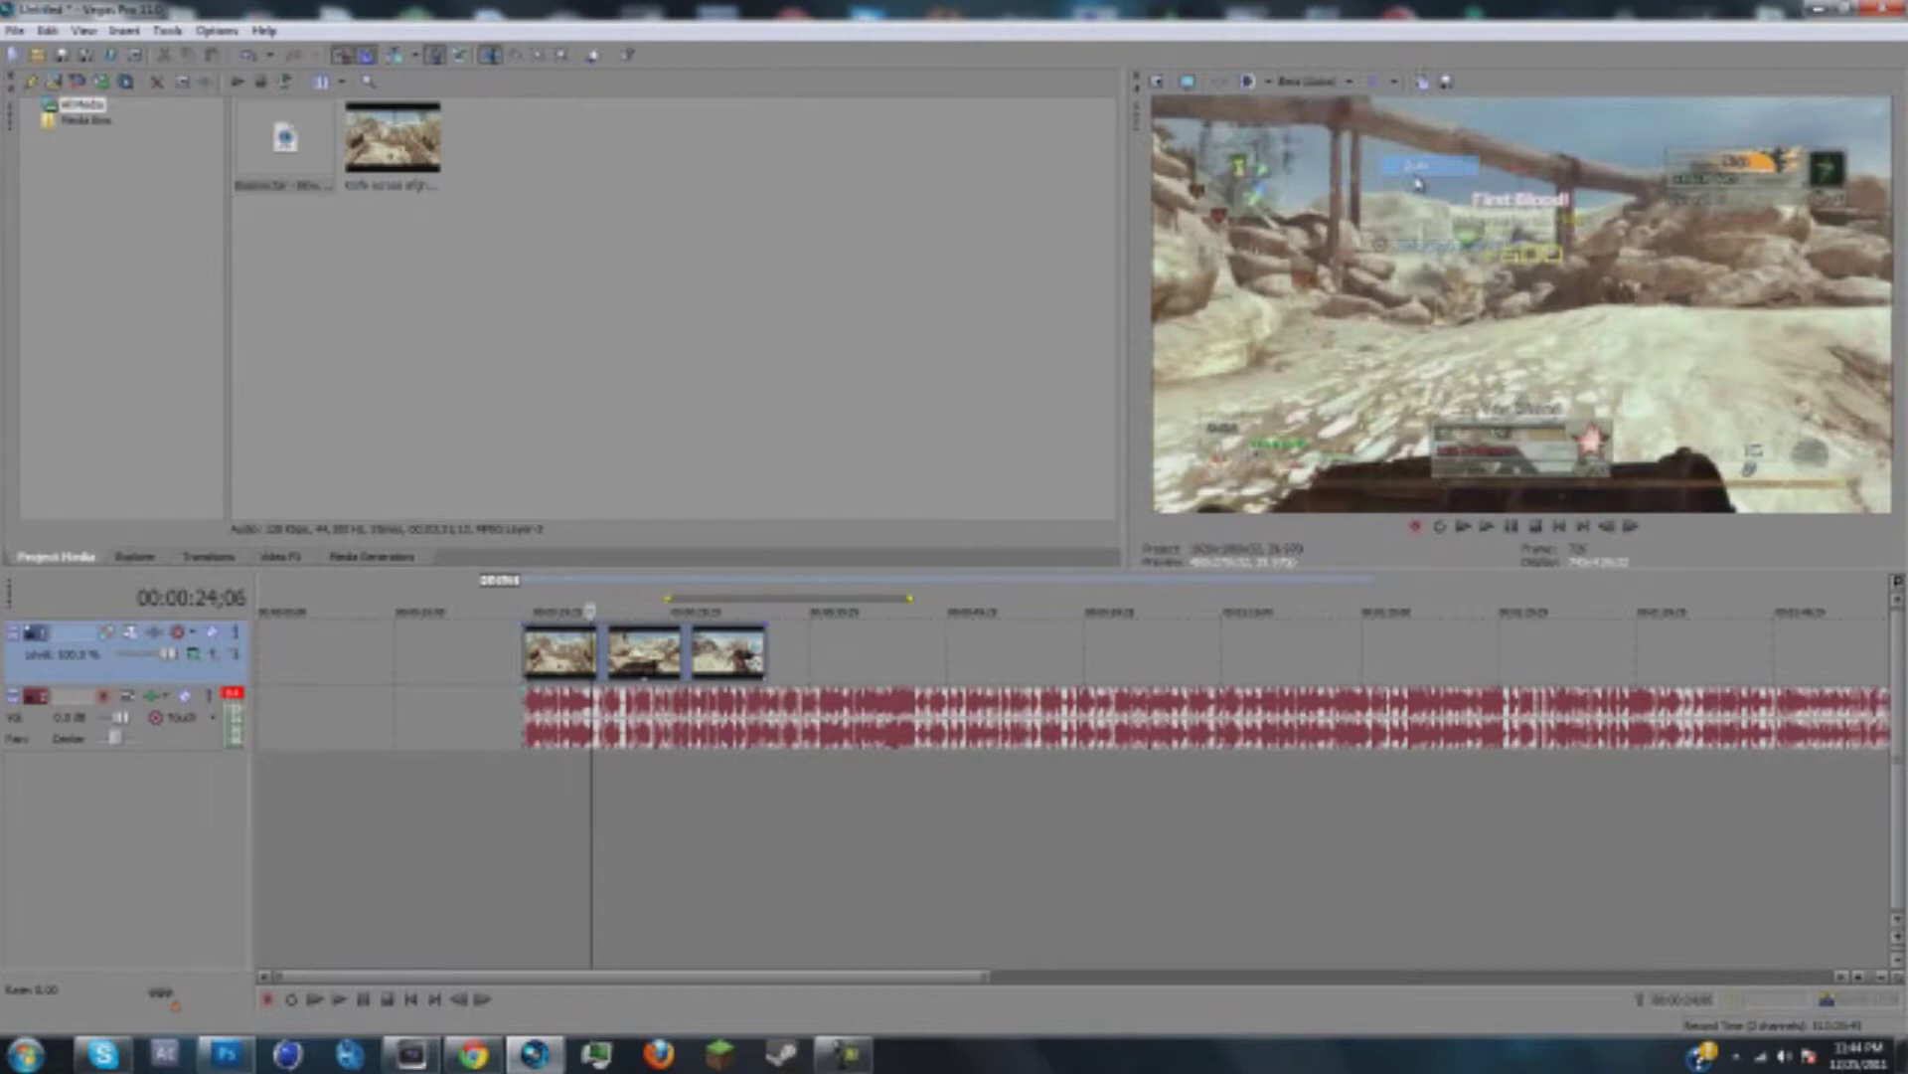
pyautogui.click(1308, 83)
pyautogui.click(1420, 198)
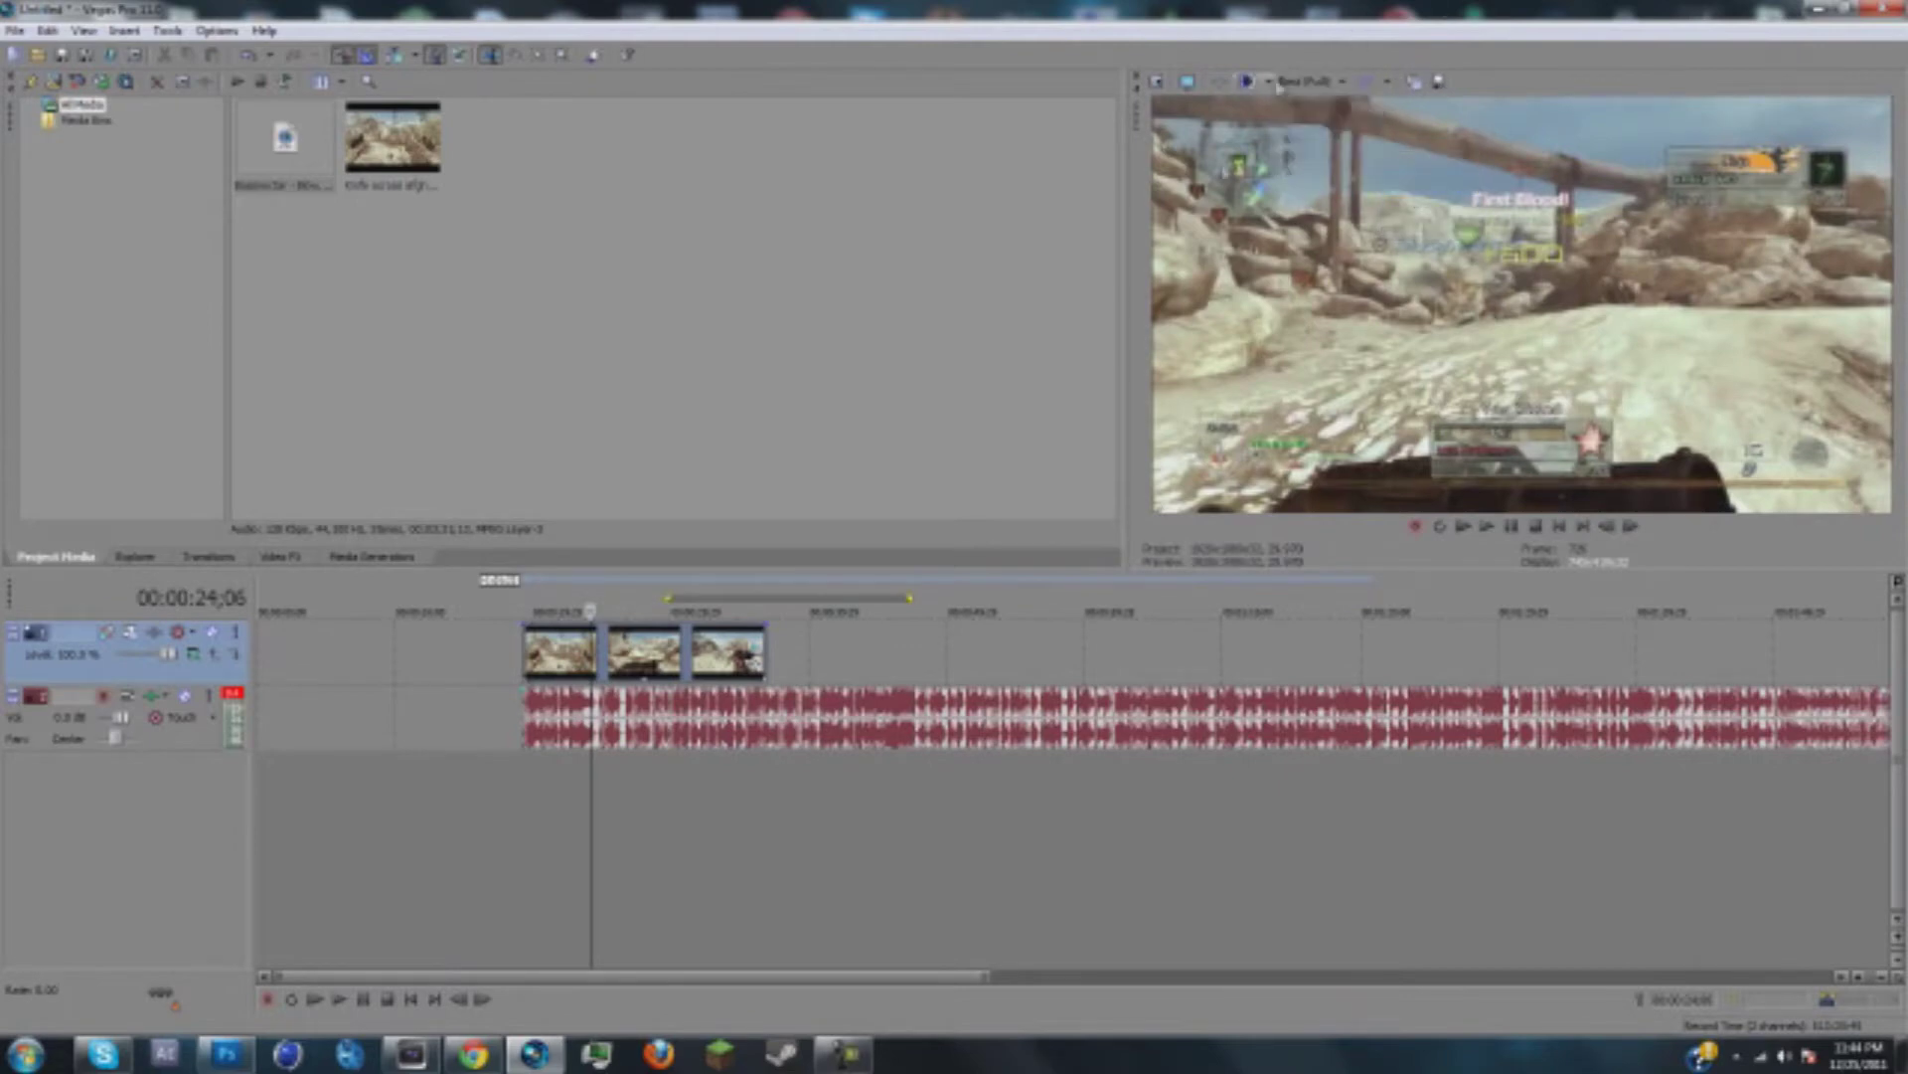
# Step: Save a snapshot of the frame at 00:00:24;06 and remove that image from the project media
pyautogui.click(1438, 81)
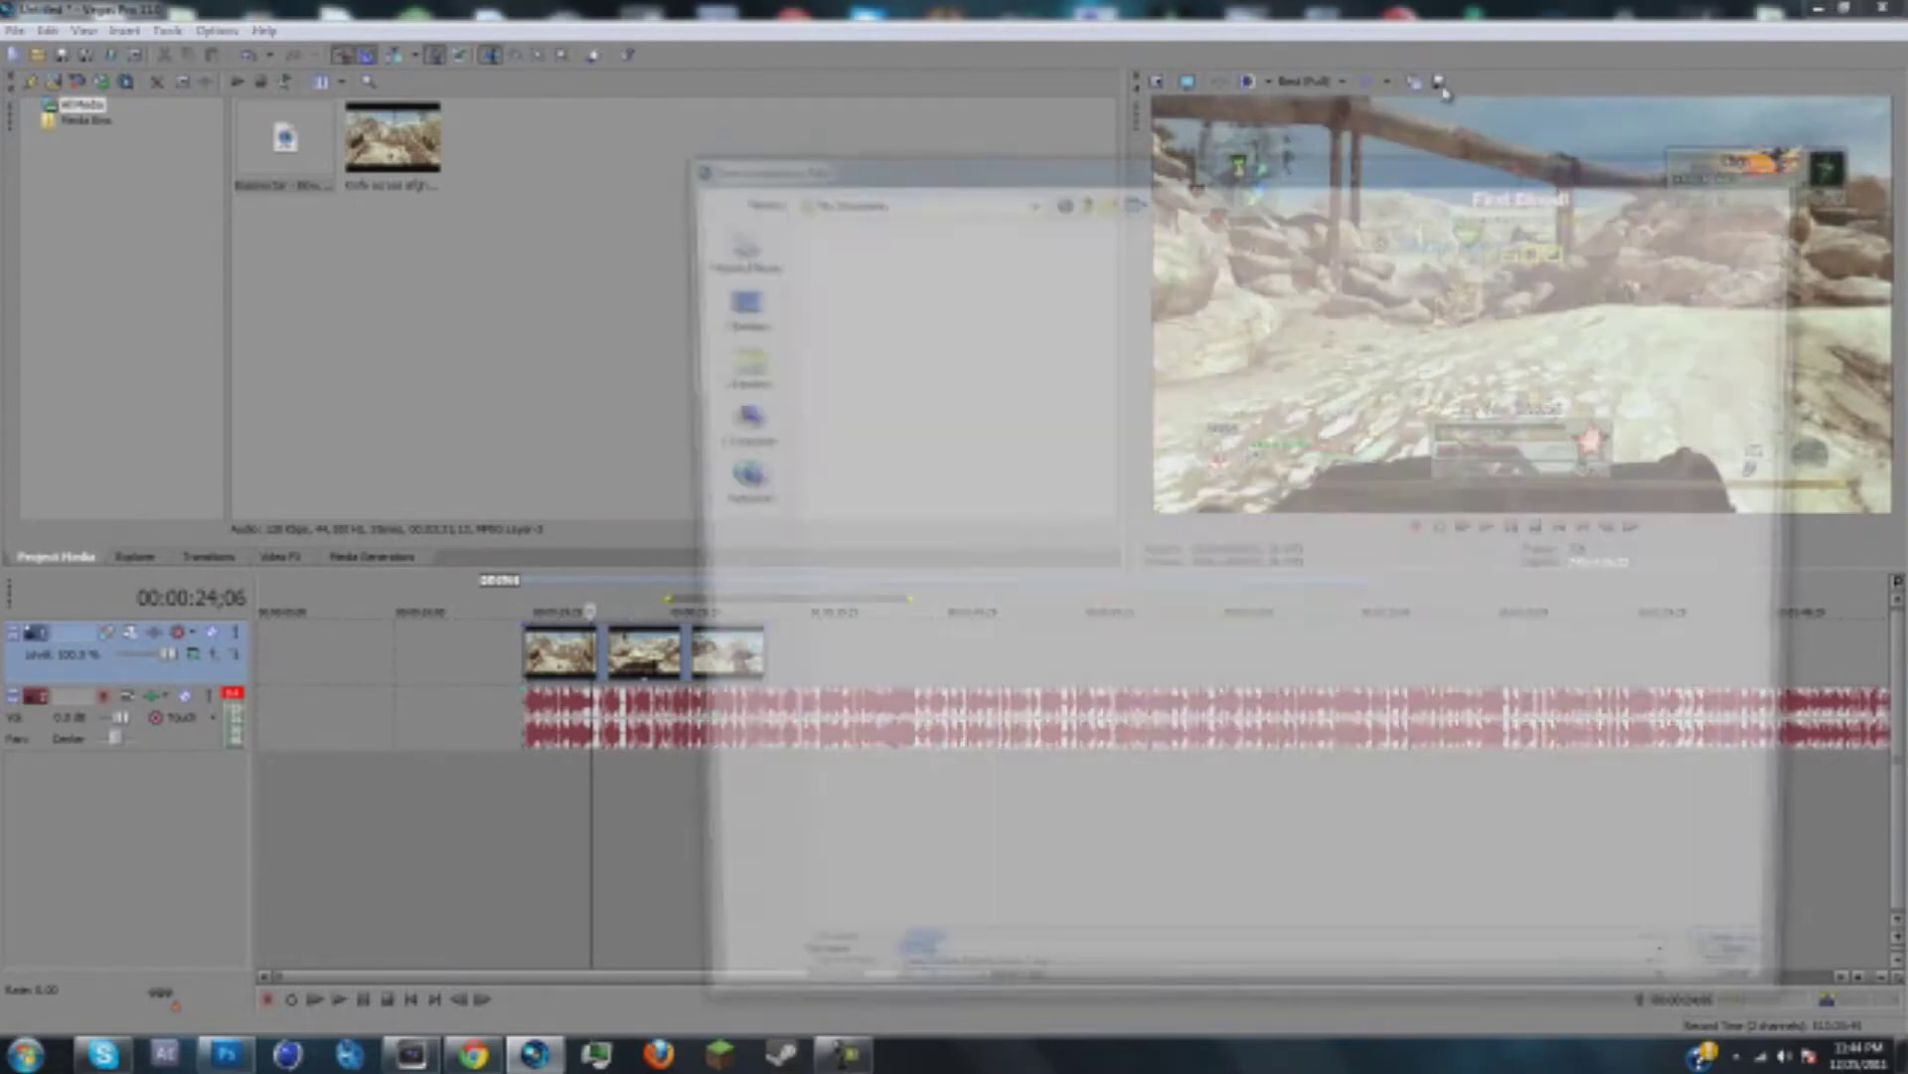
pyautogui.press('Return')
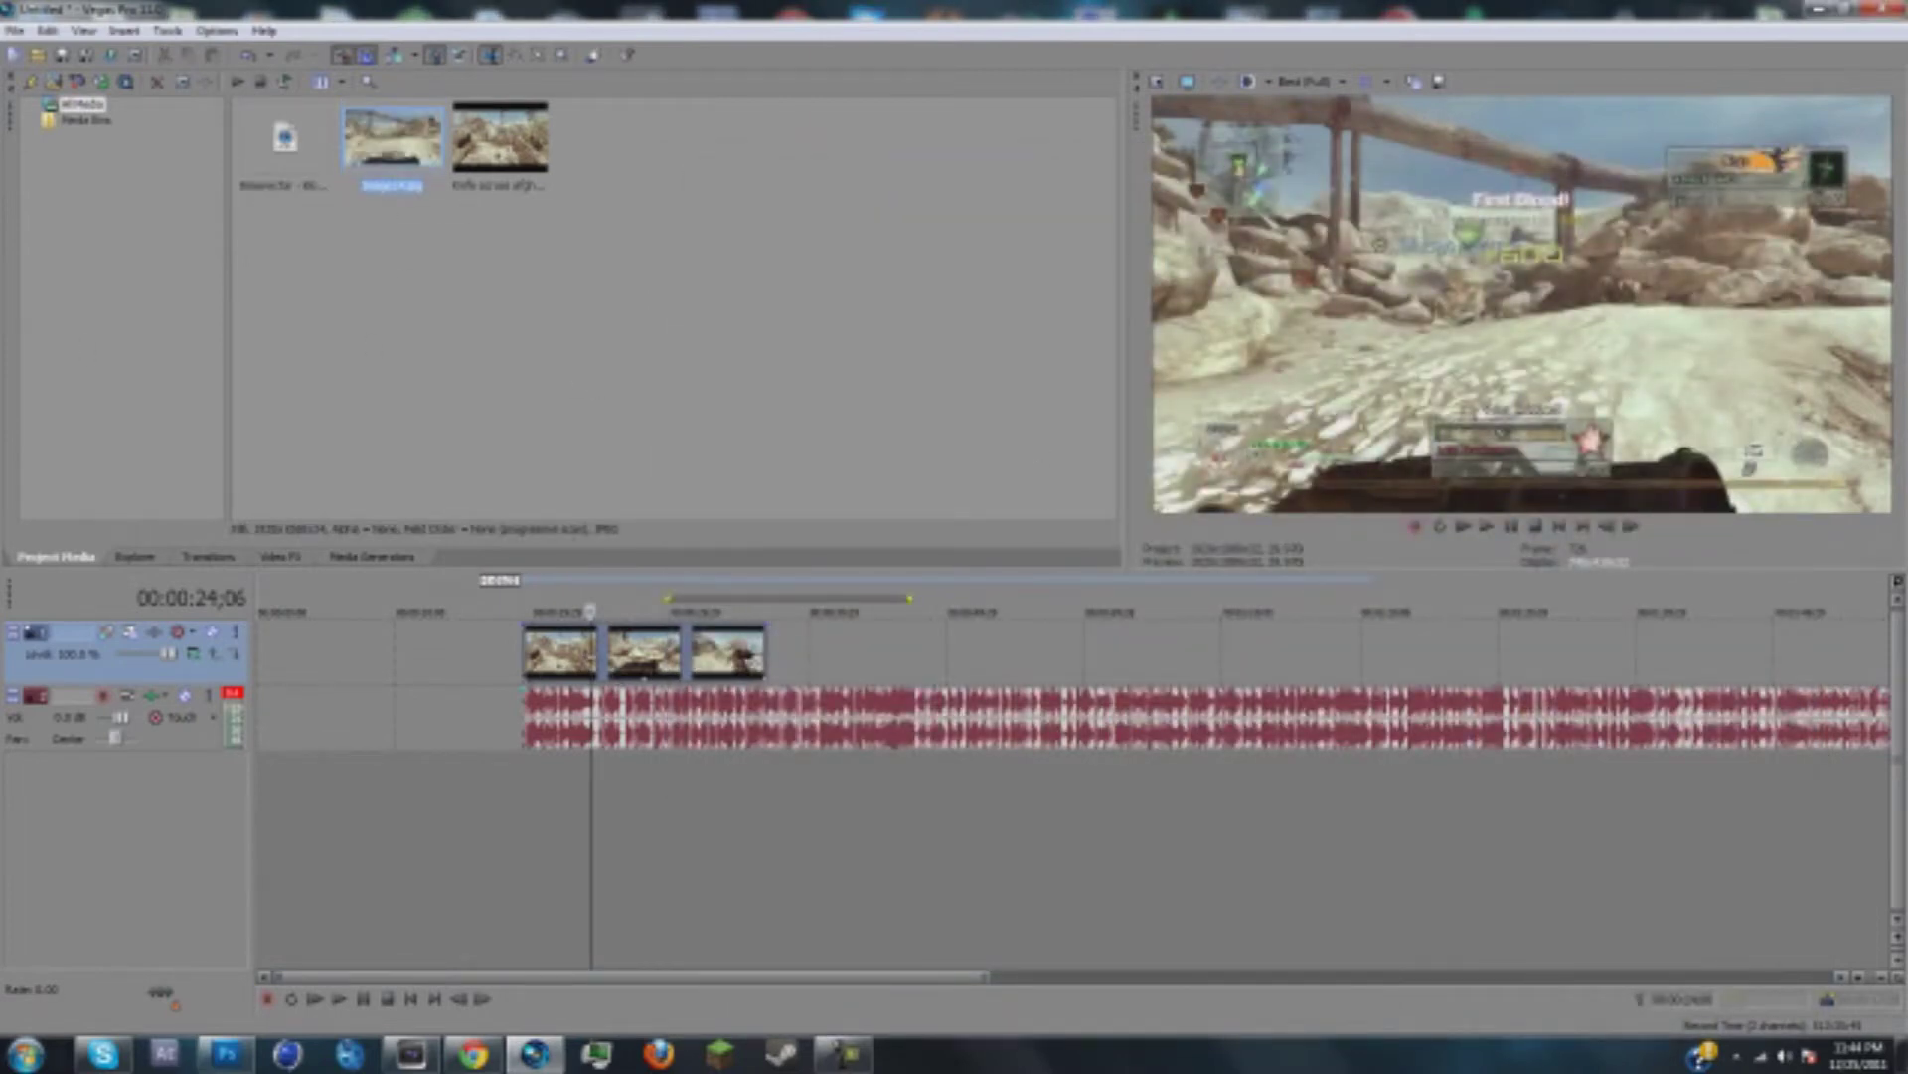
pyautogui.click(596, 664)
pyautogui.scroll(3, 597, 665)
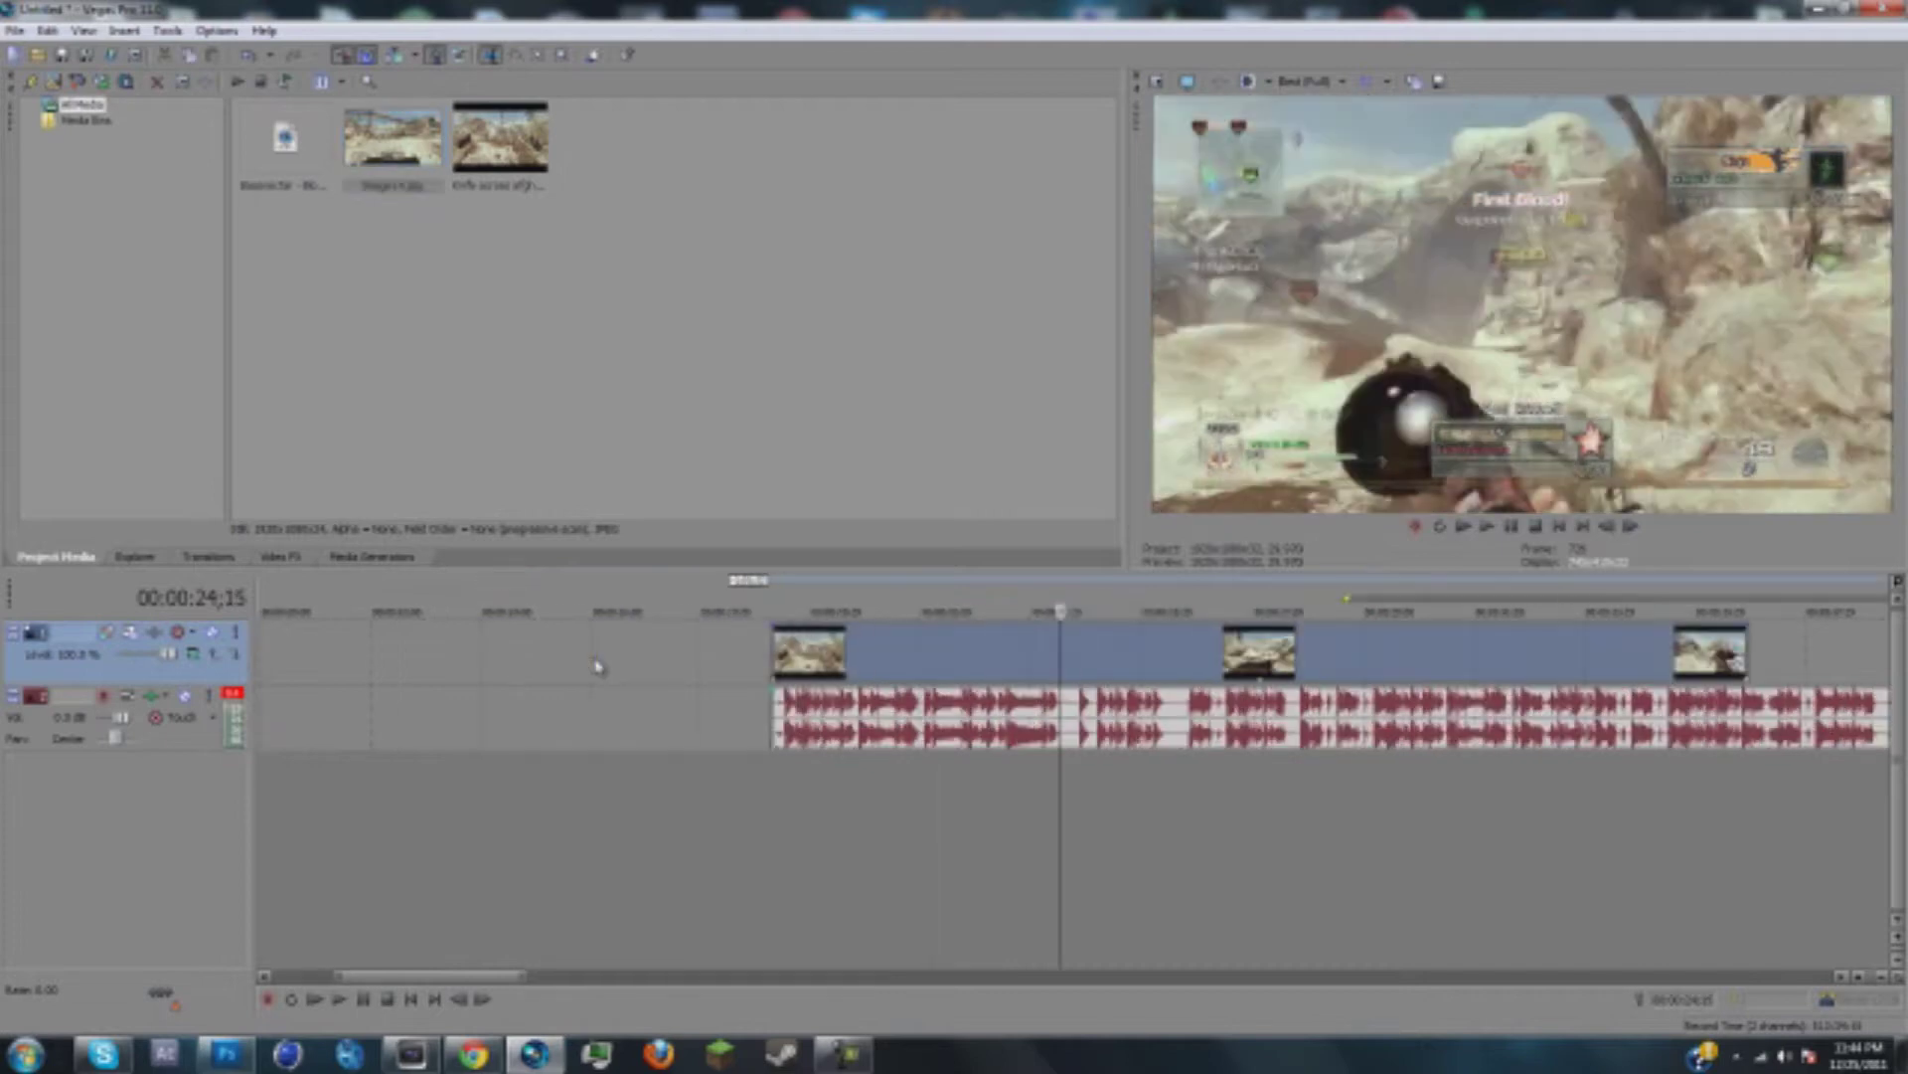
pyautogui.click(1606, 531)
pyautogui.click(1606, 532)
pyautogui.click(1606, 532)
pyautogui.click(1607, 531)
pyautogui.click(1607, 532)
pyautogui.click(1606, 532)
pyautogui.click(1606, 532)
pyautogui.click(1606, 532)
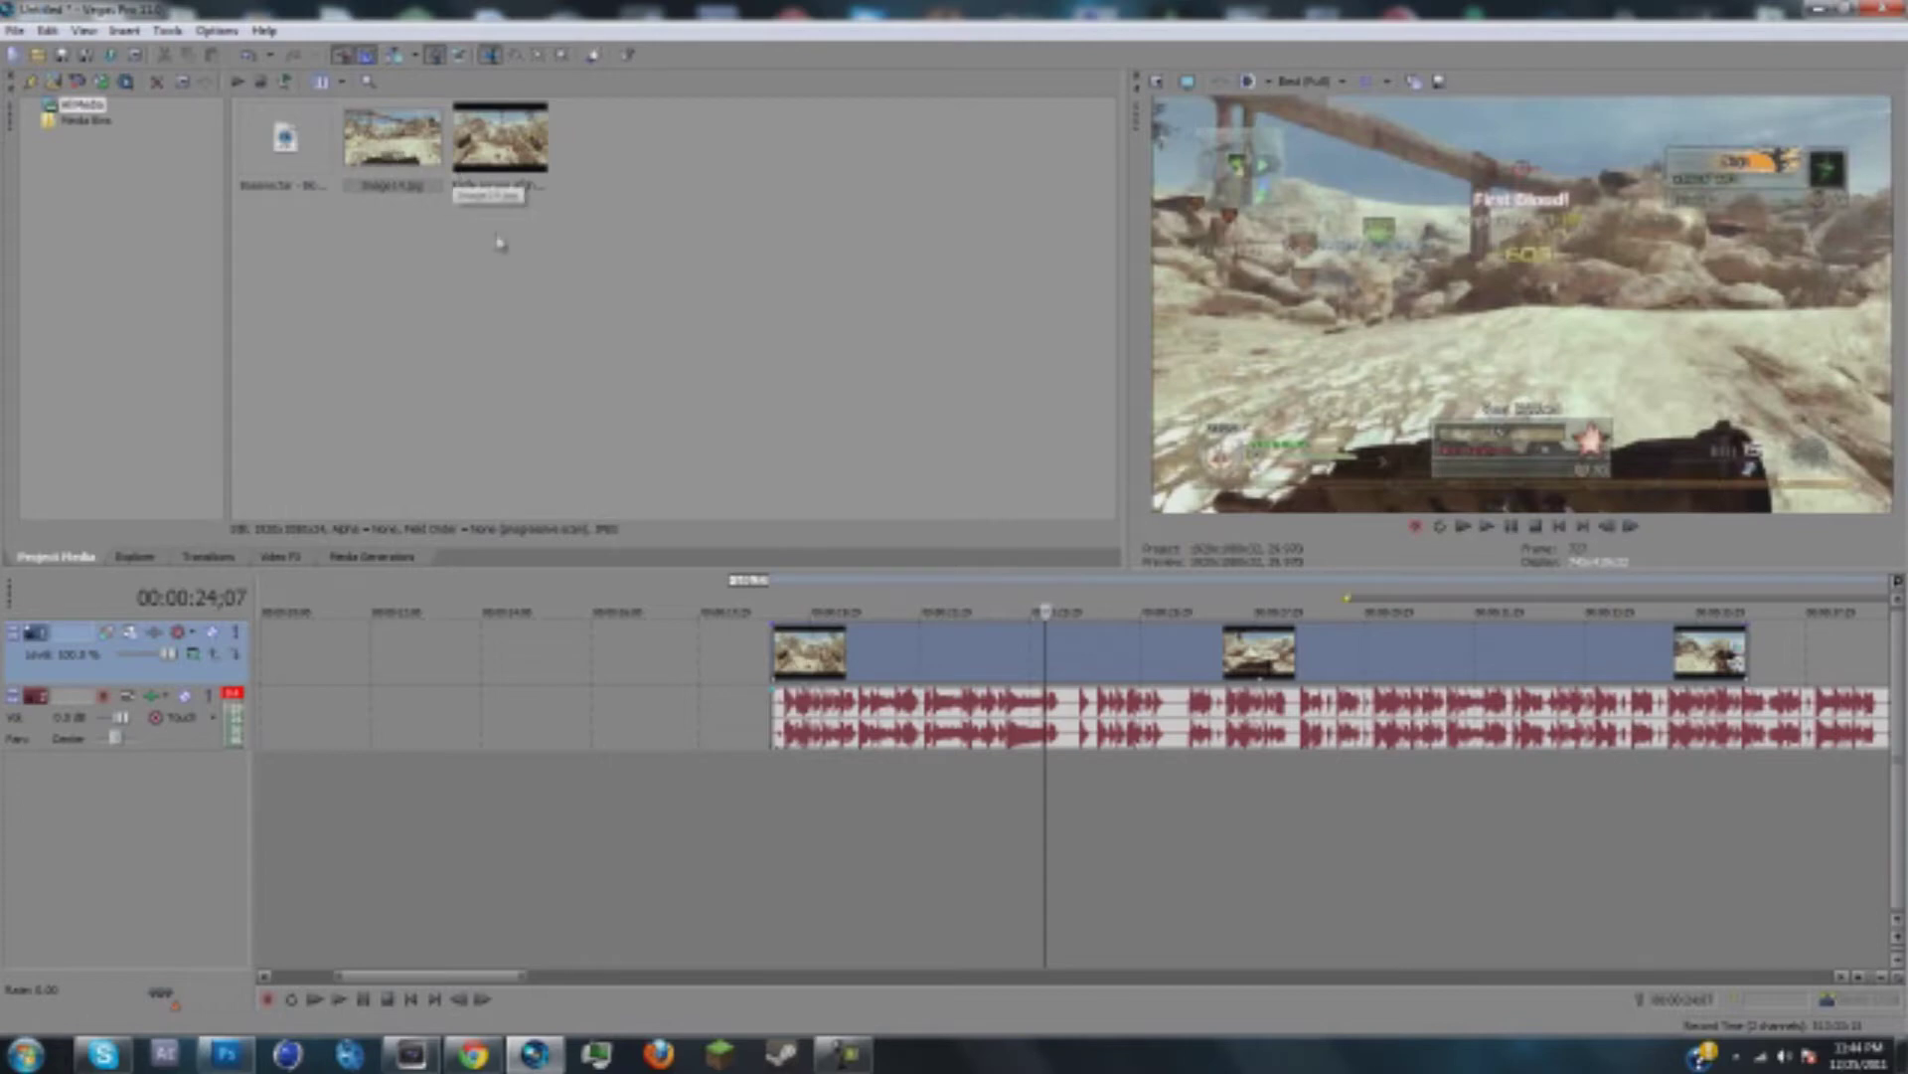
pyautogui.press('Delete')
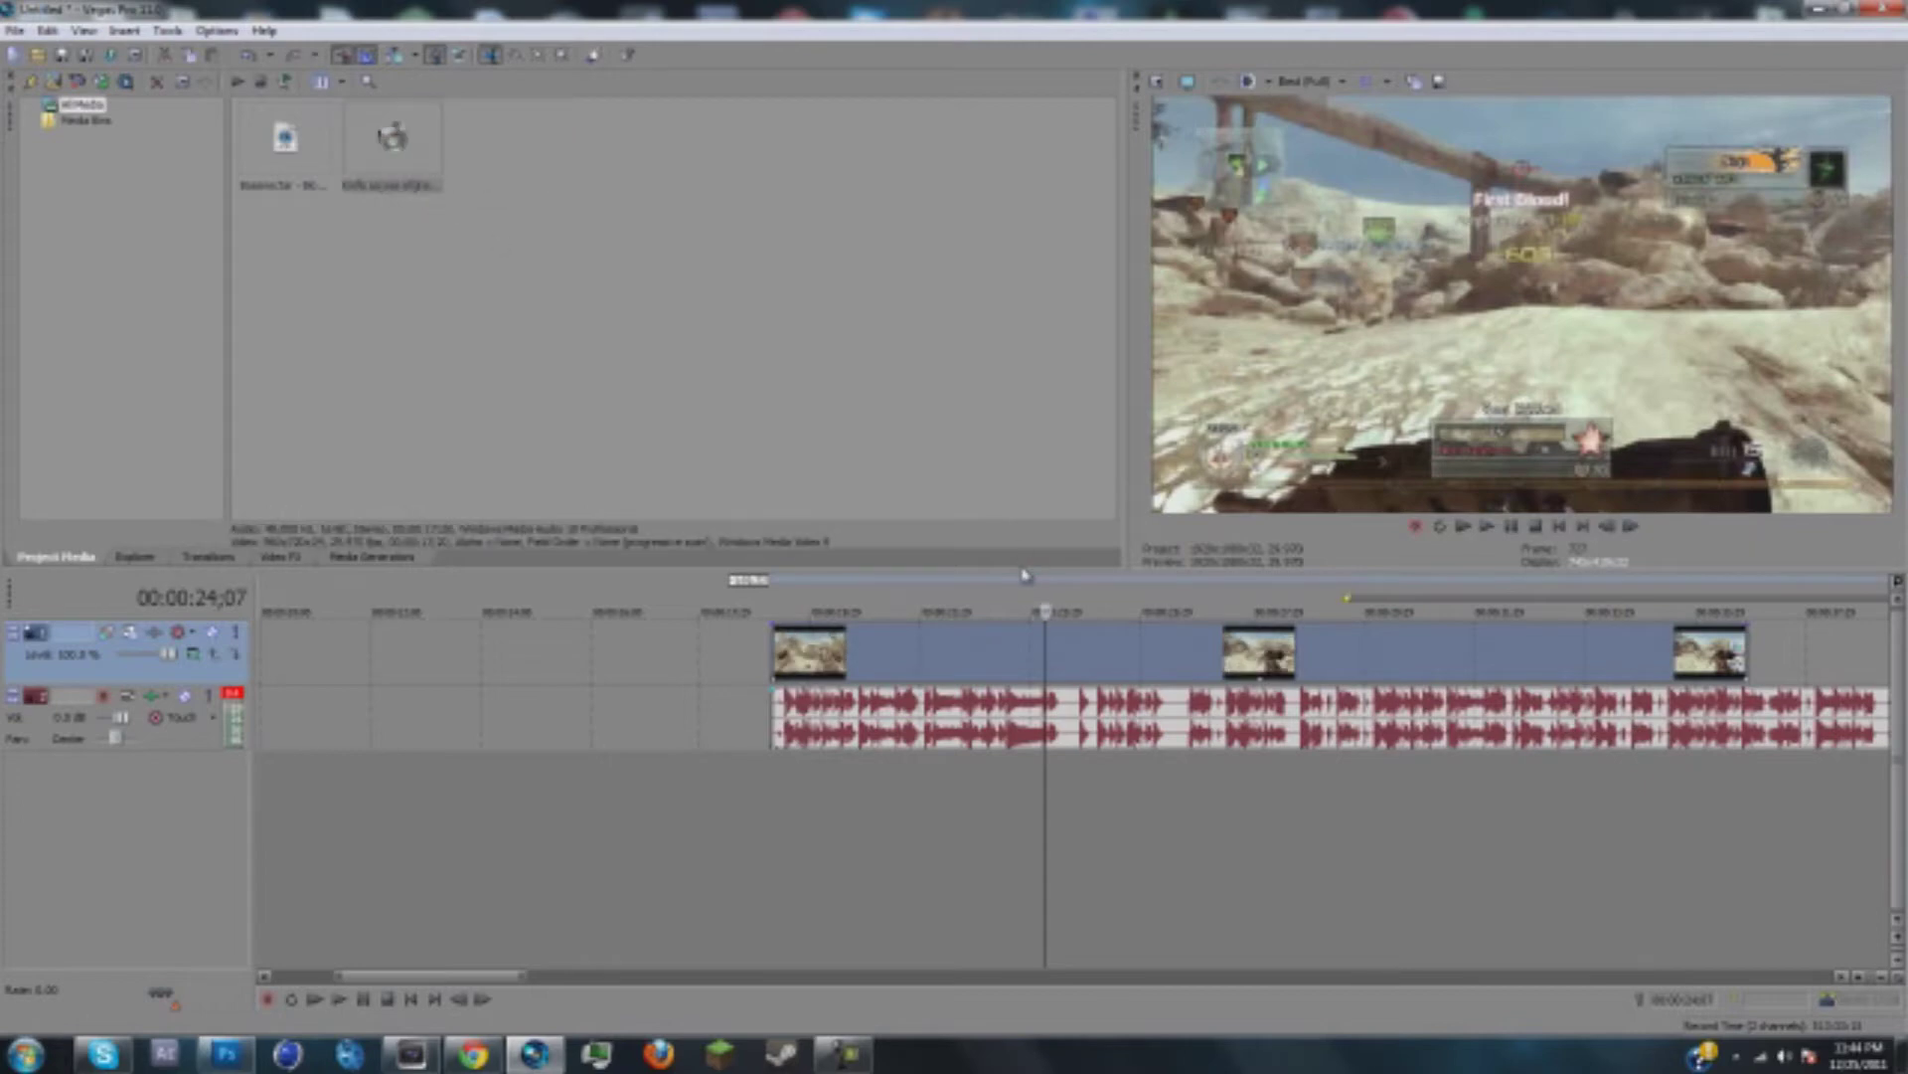
# Step: Step through the frames to 00:00:24;03 and save a snapshot of that frame to the project media
pyautogui.click(1607, 530)
pyautogui.click(1606, 530)
pyautogui.click(1606, 530)
pyautogui.click(1606, 530)
pyautogui.click(1606, 530)
pyautogui.click(1607, 529)
pyautogui.click(1606, 530)
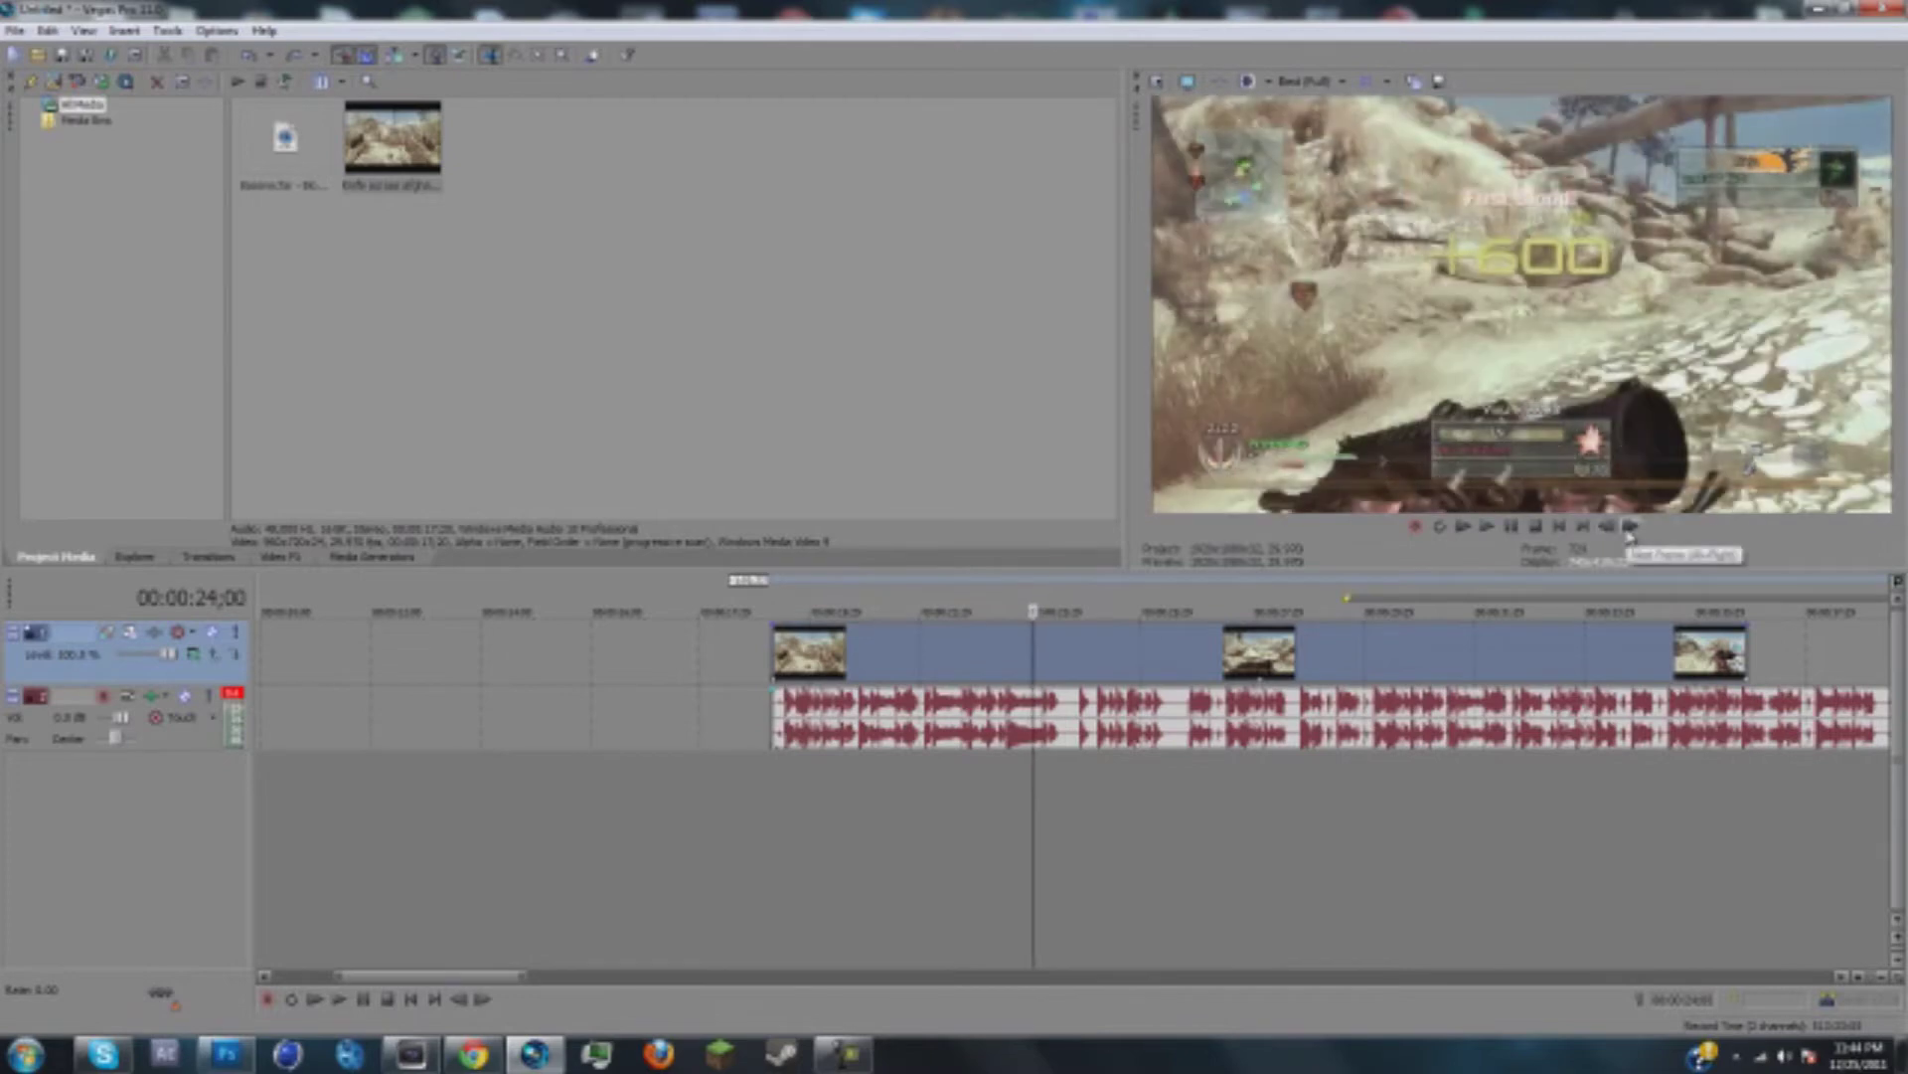
pyautogui.click(1630, 527)
pyautogui.click(1630, 527)
pyautogui.click(1630, 527)
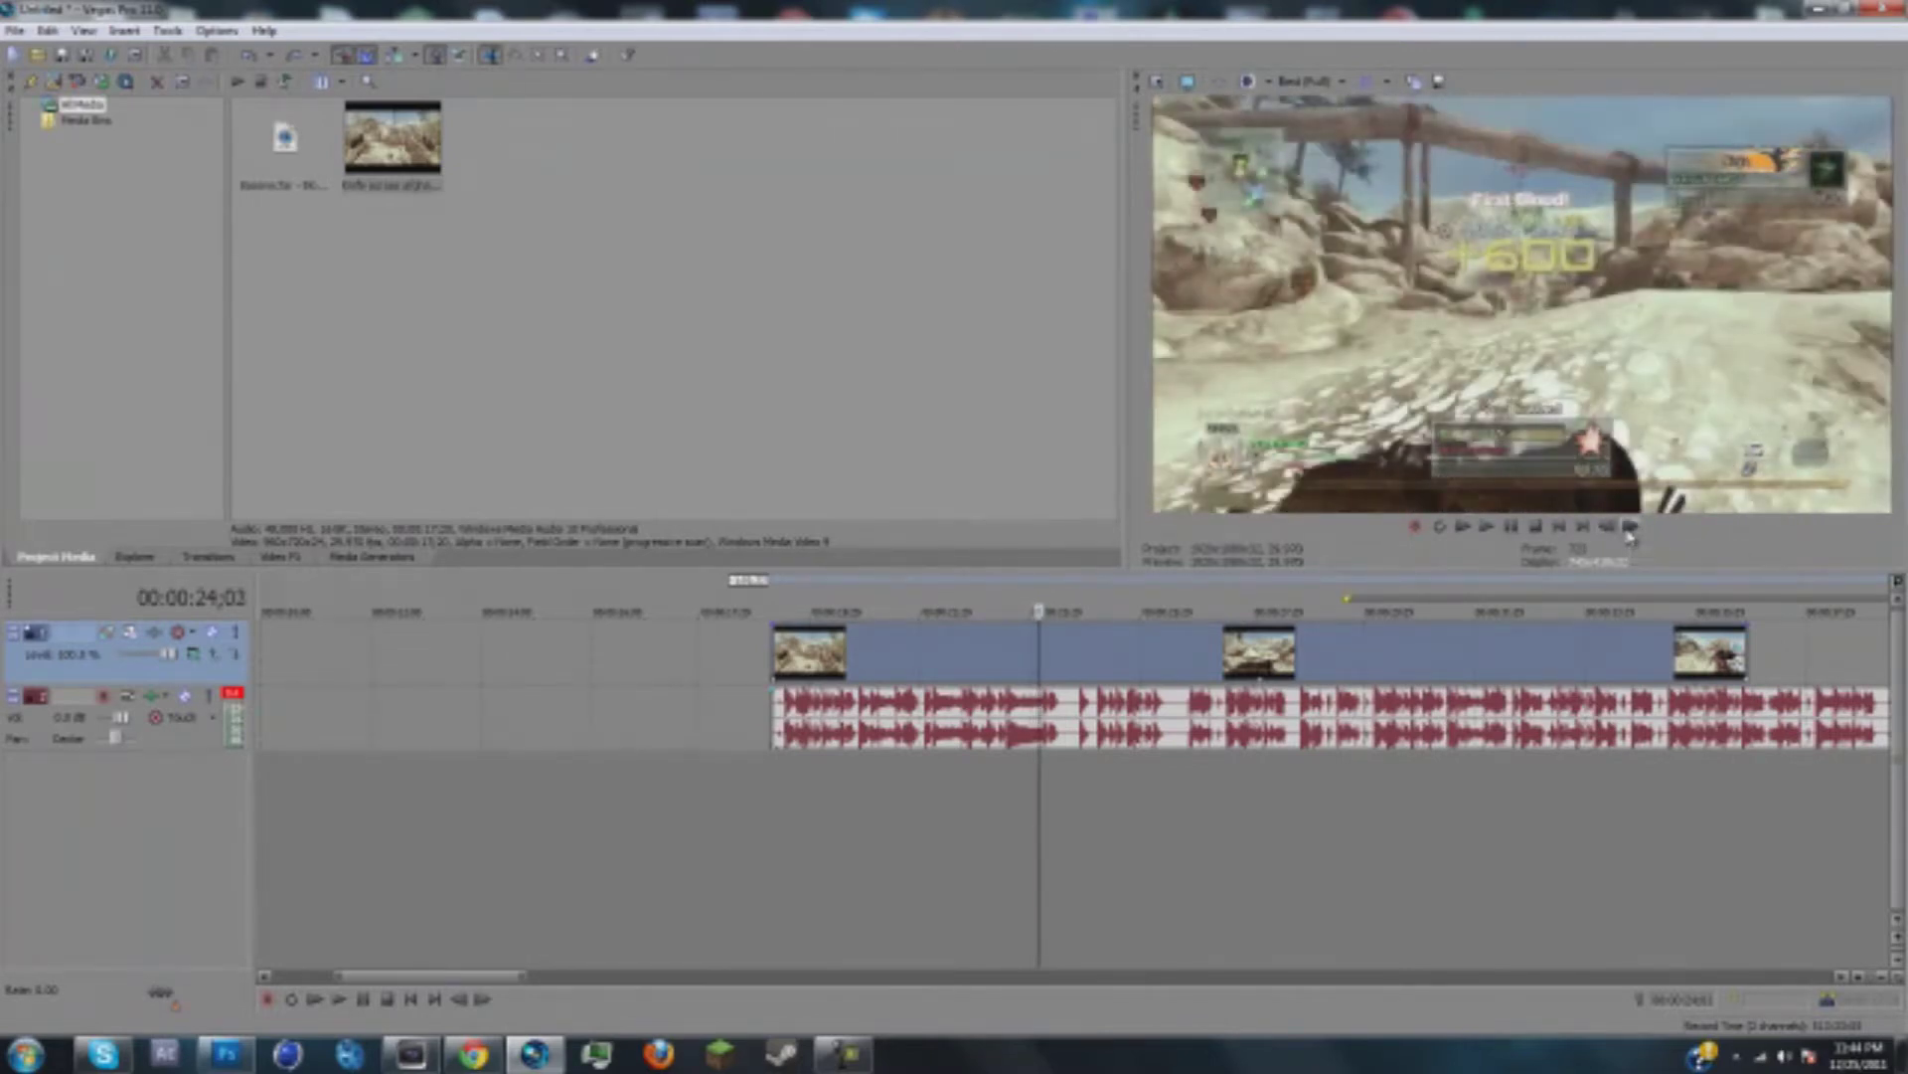
pyautogui.click(1437, 85)
pyautogui.press('Return')
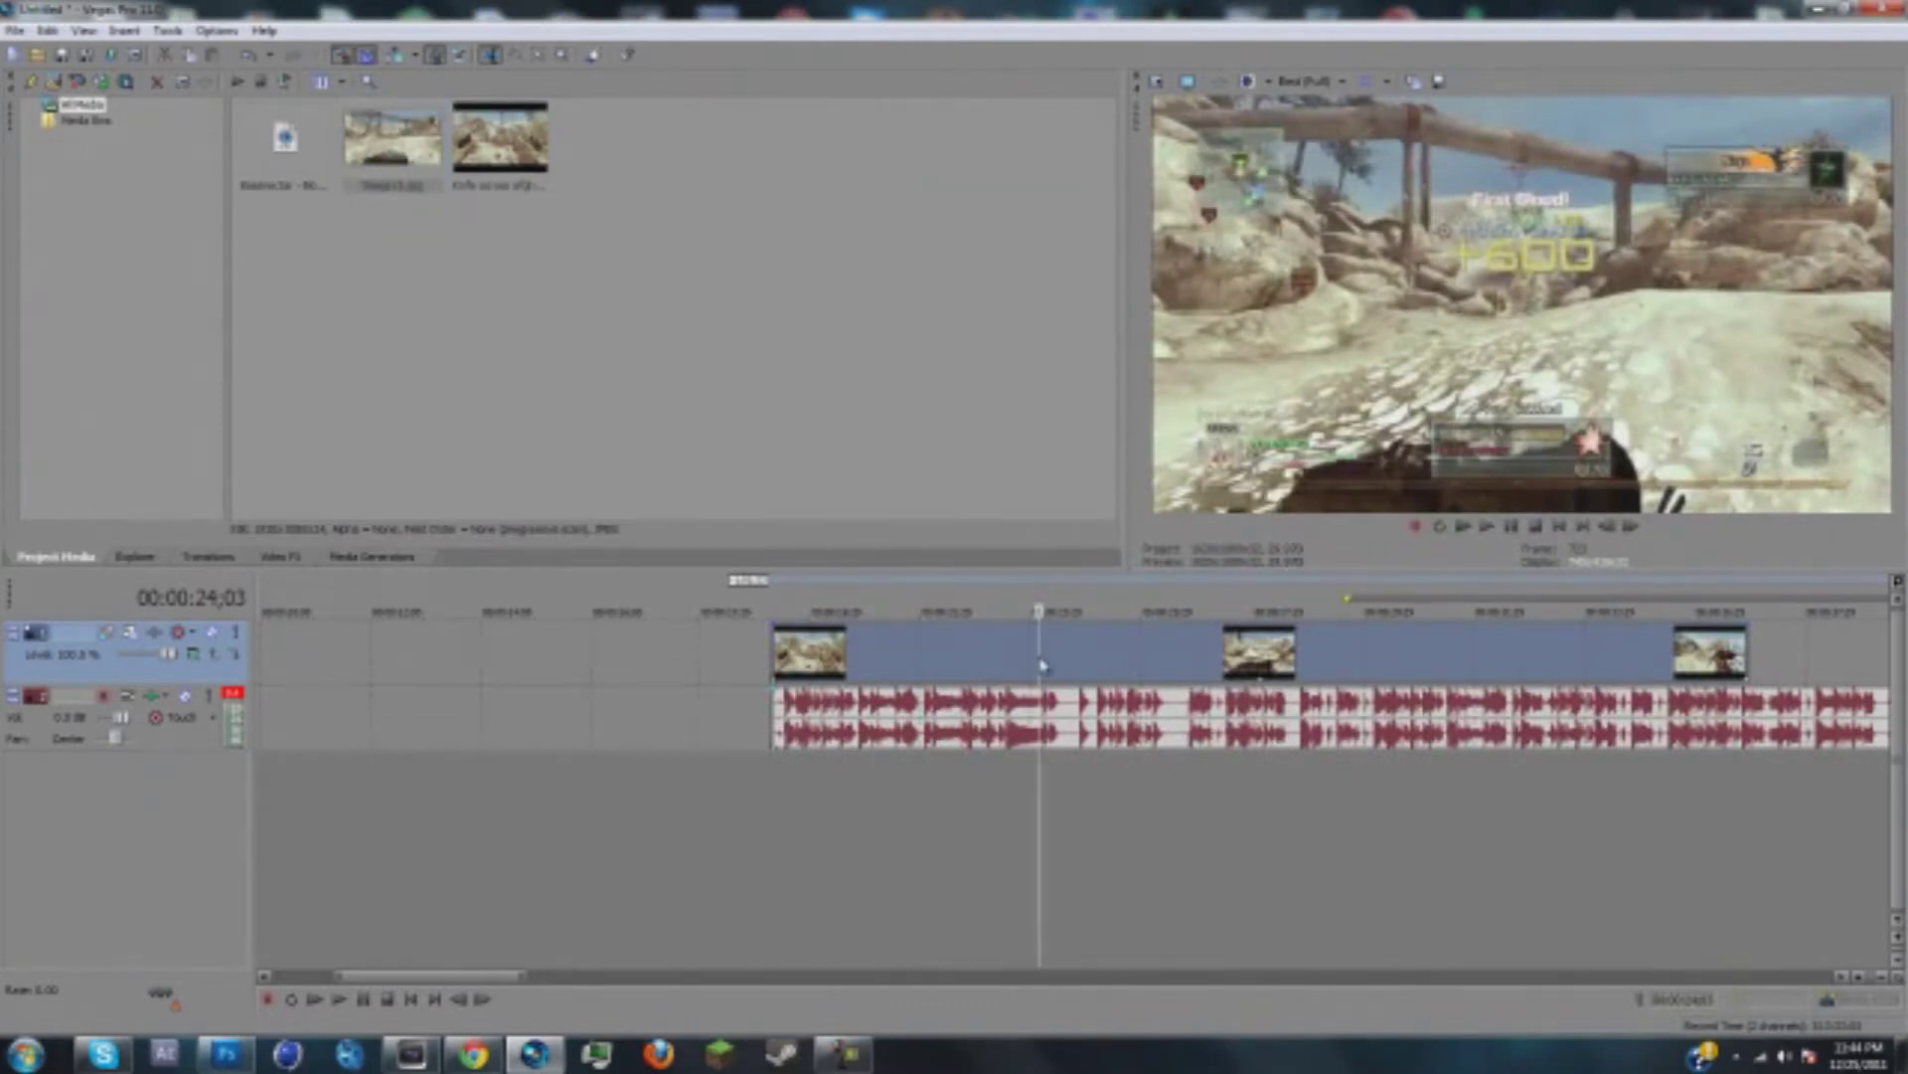
# Step: Split the gameplay clip at 00:00:24;03 and shift its second part later to open a gap
pyautogui.scroll(4, 1042, 664)
pyautogui.press('s')
pyautogui.scroll(-5, 1057, 664)
pyautogui.moveTo(1154, 665); pyautogui.dragTo(1416, 667)
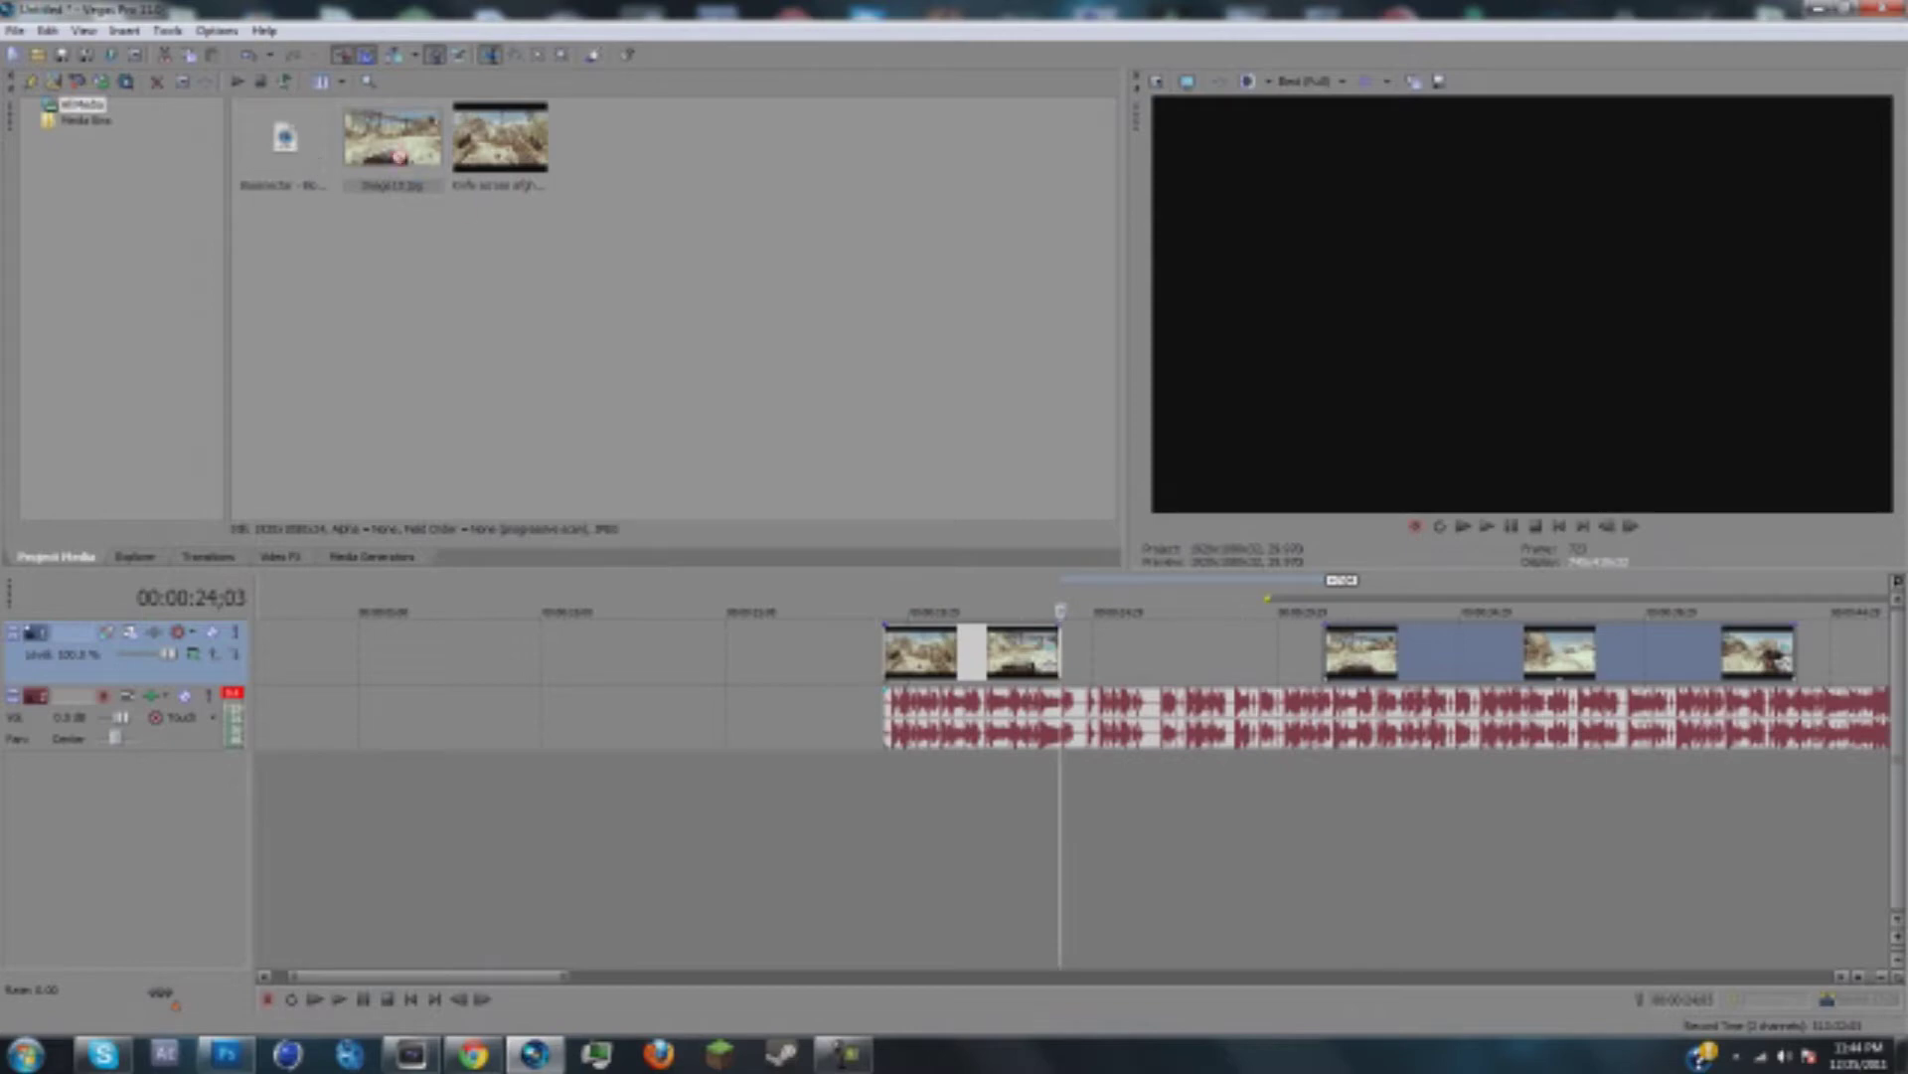
# Step: Place the snapshot image directly after the clip's first part and play back the transition into the still
pyautogui.moveTo(397, 154); pyautogui.dragTo(1066, 651)
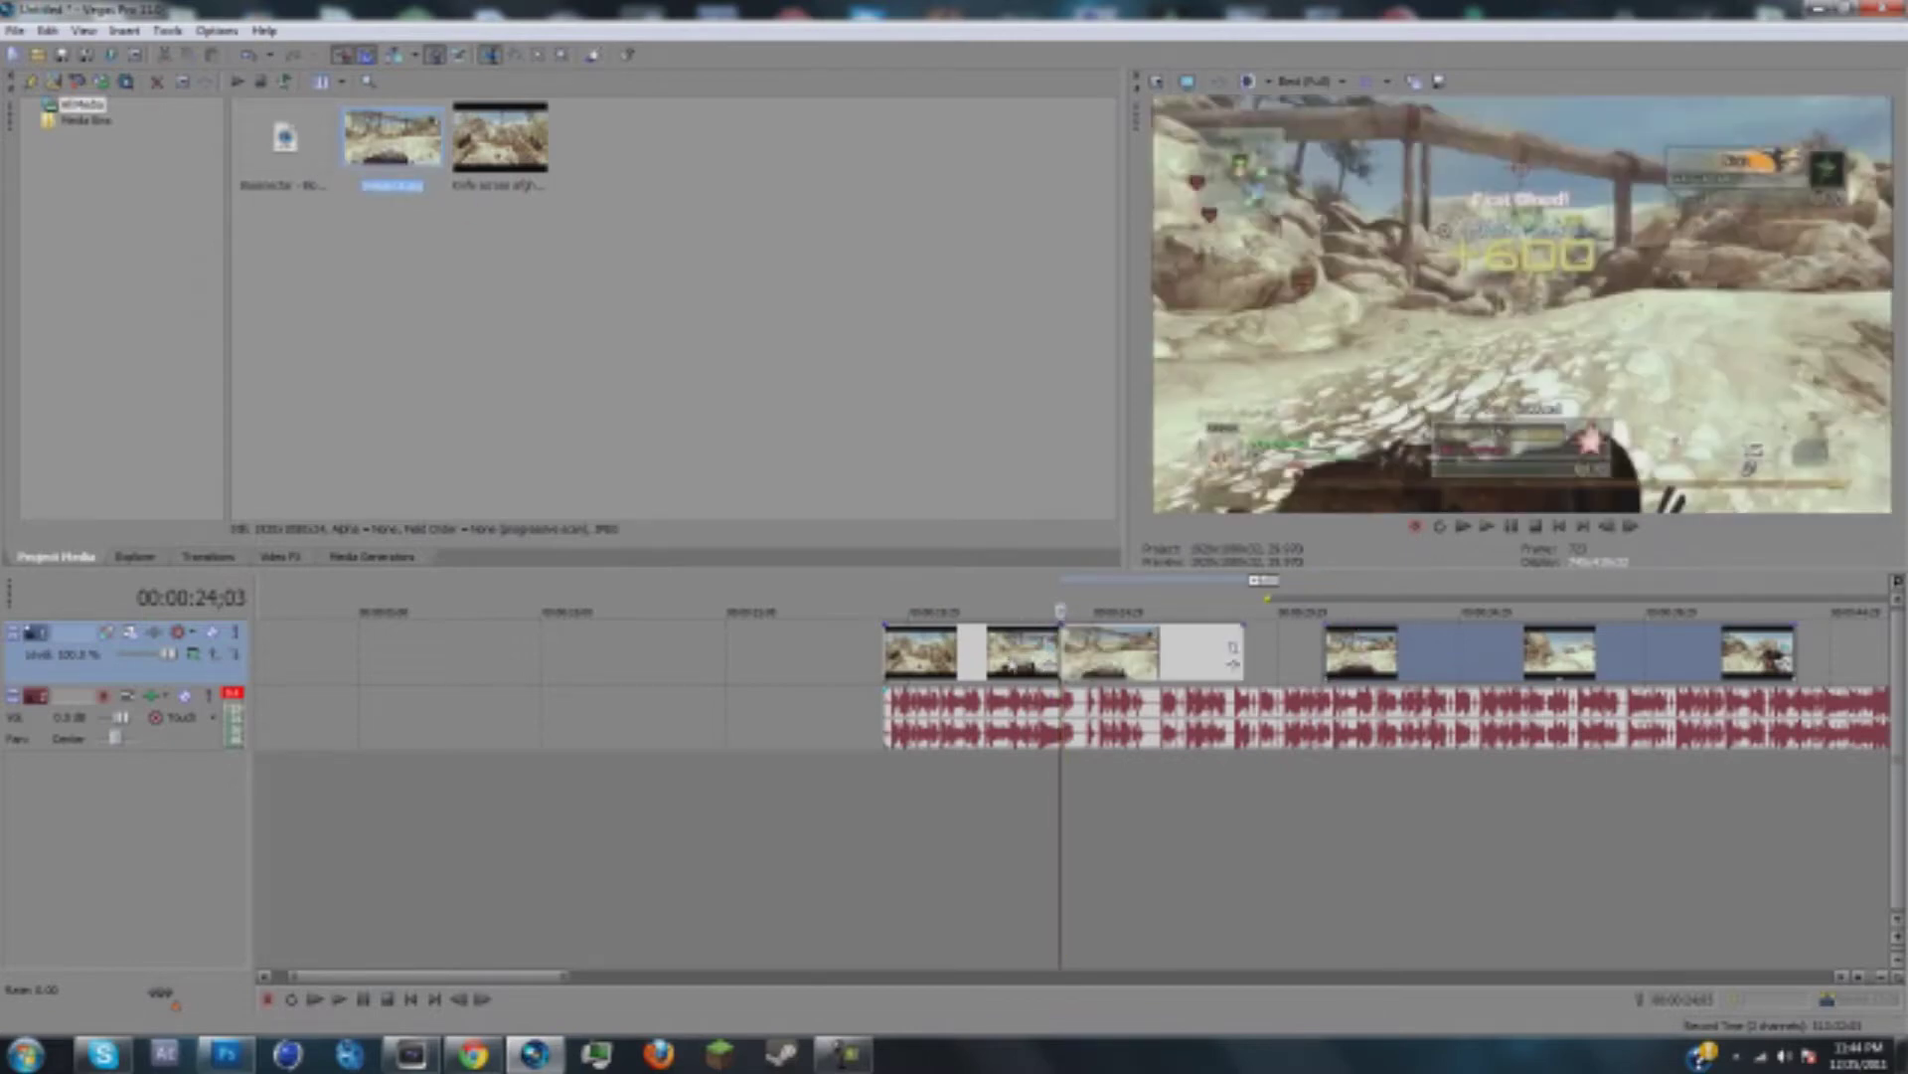
pyautogui.click(1009, 651)
pyautogui.click(1488, 526)
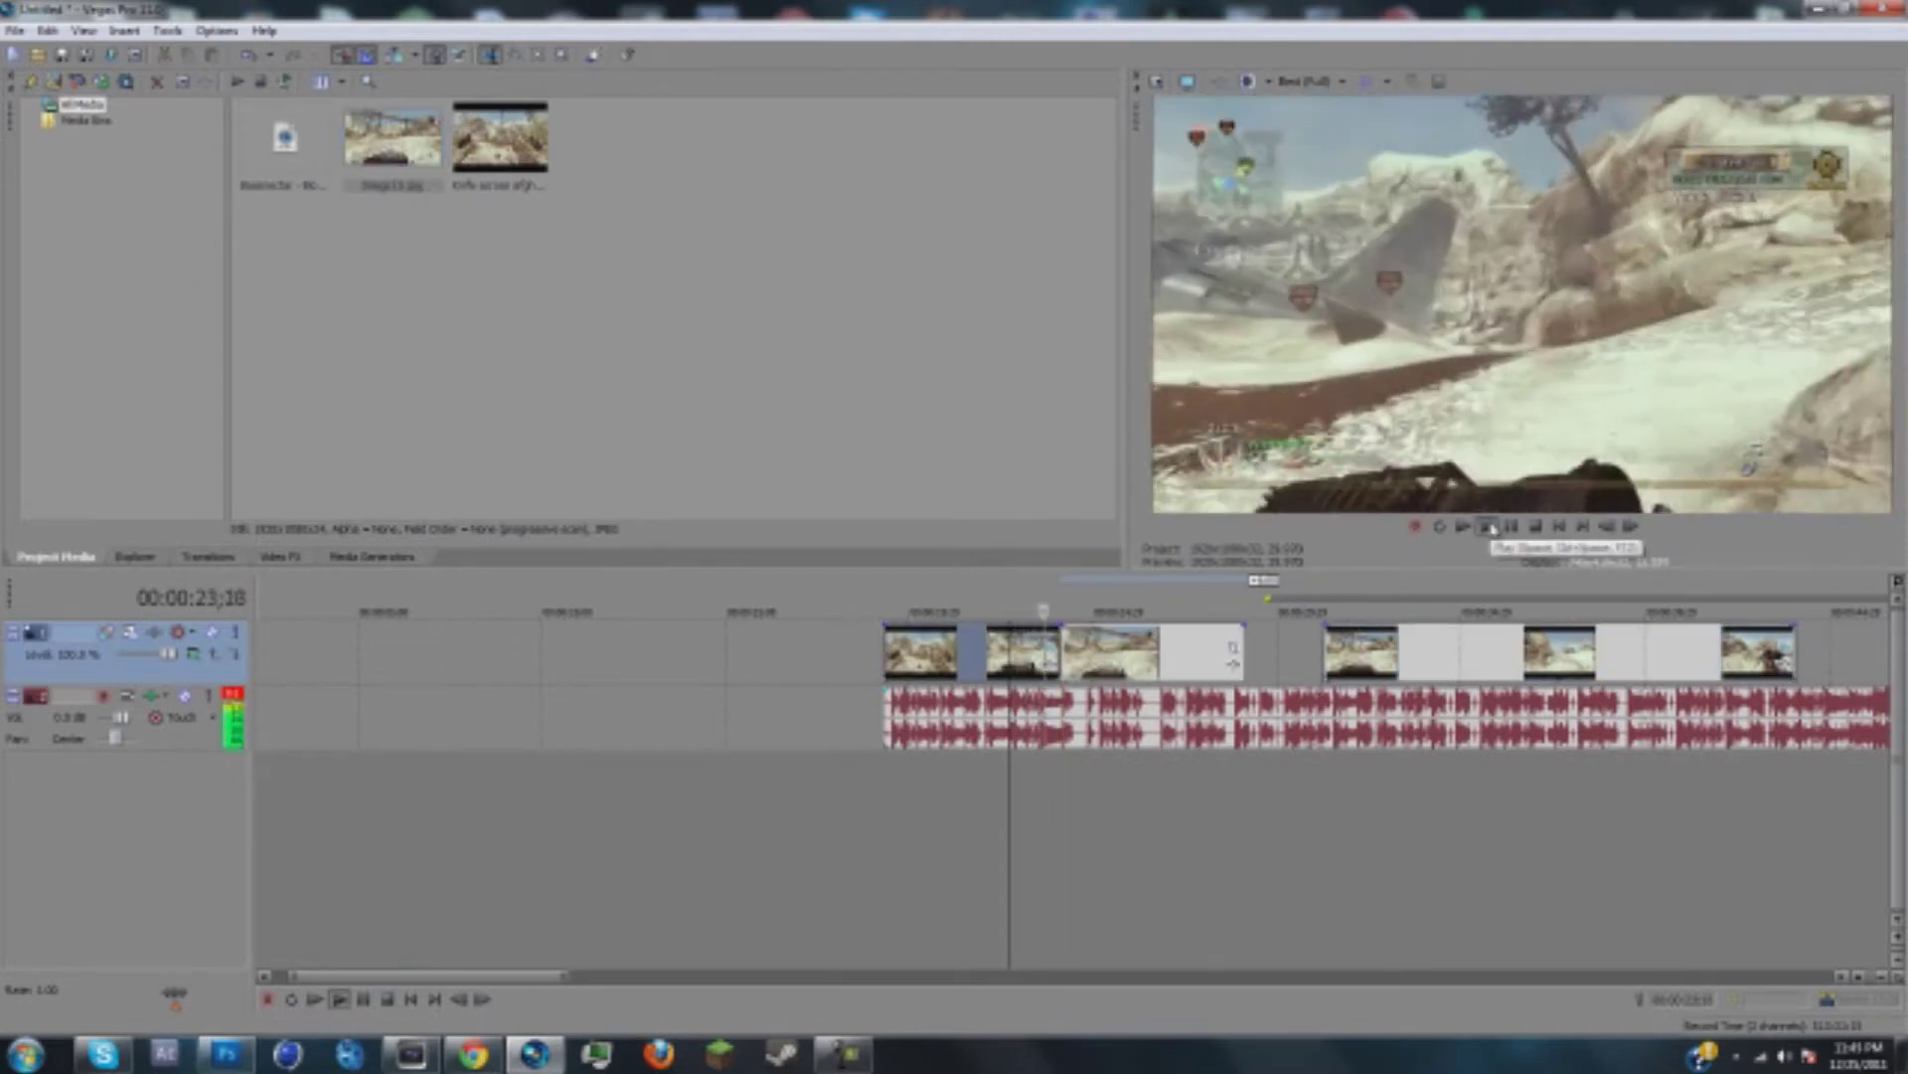
# Step: Set the preview quality to Preview (Auto) and replay the transition from the clip into the still
pyautogui.click(1312, 81)
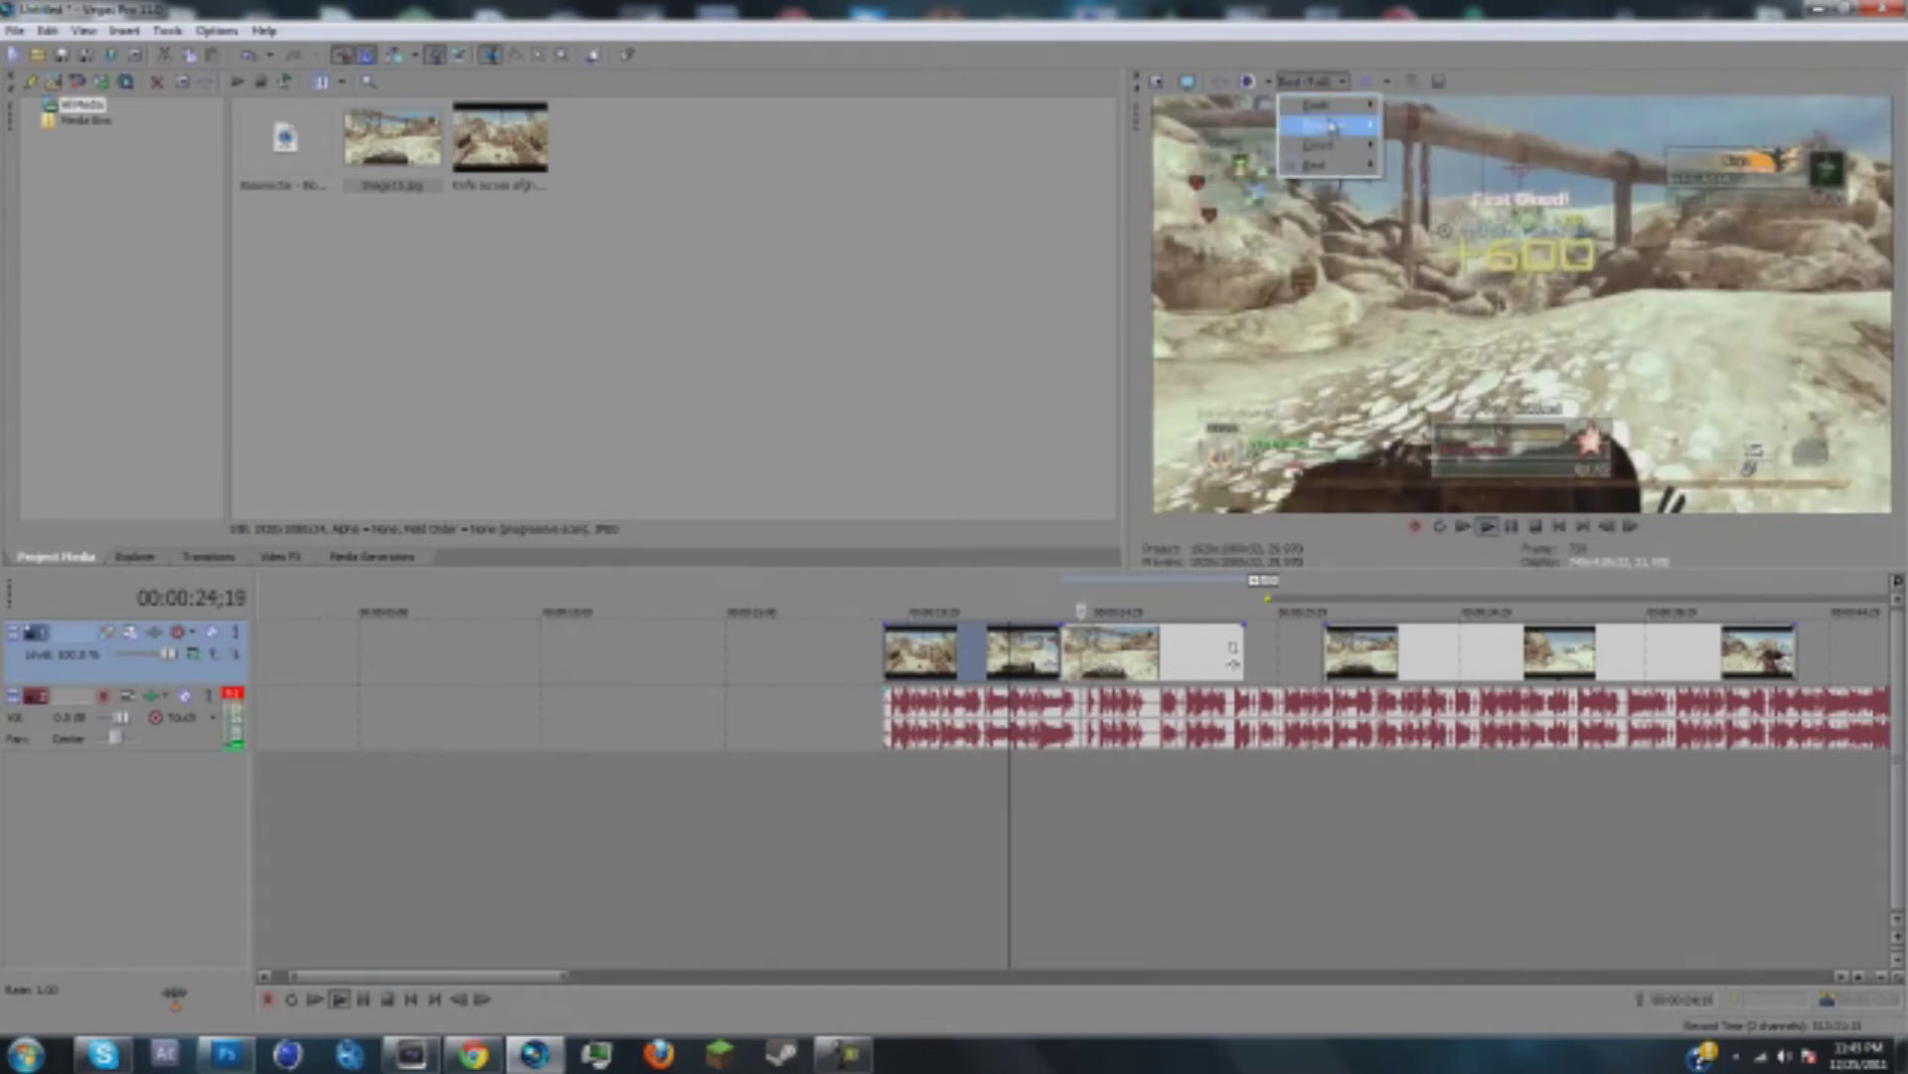
pyautogui.click(1421, 126)
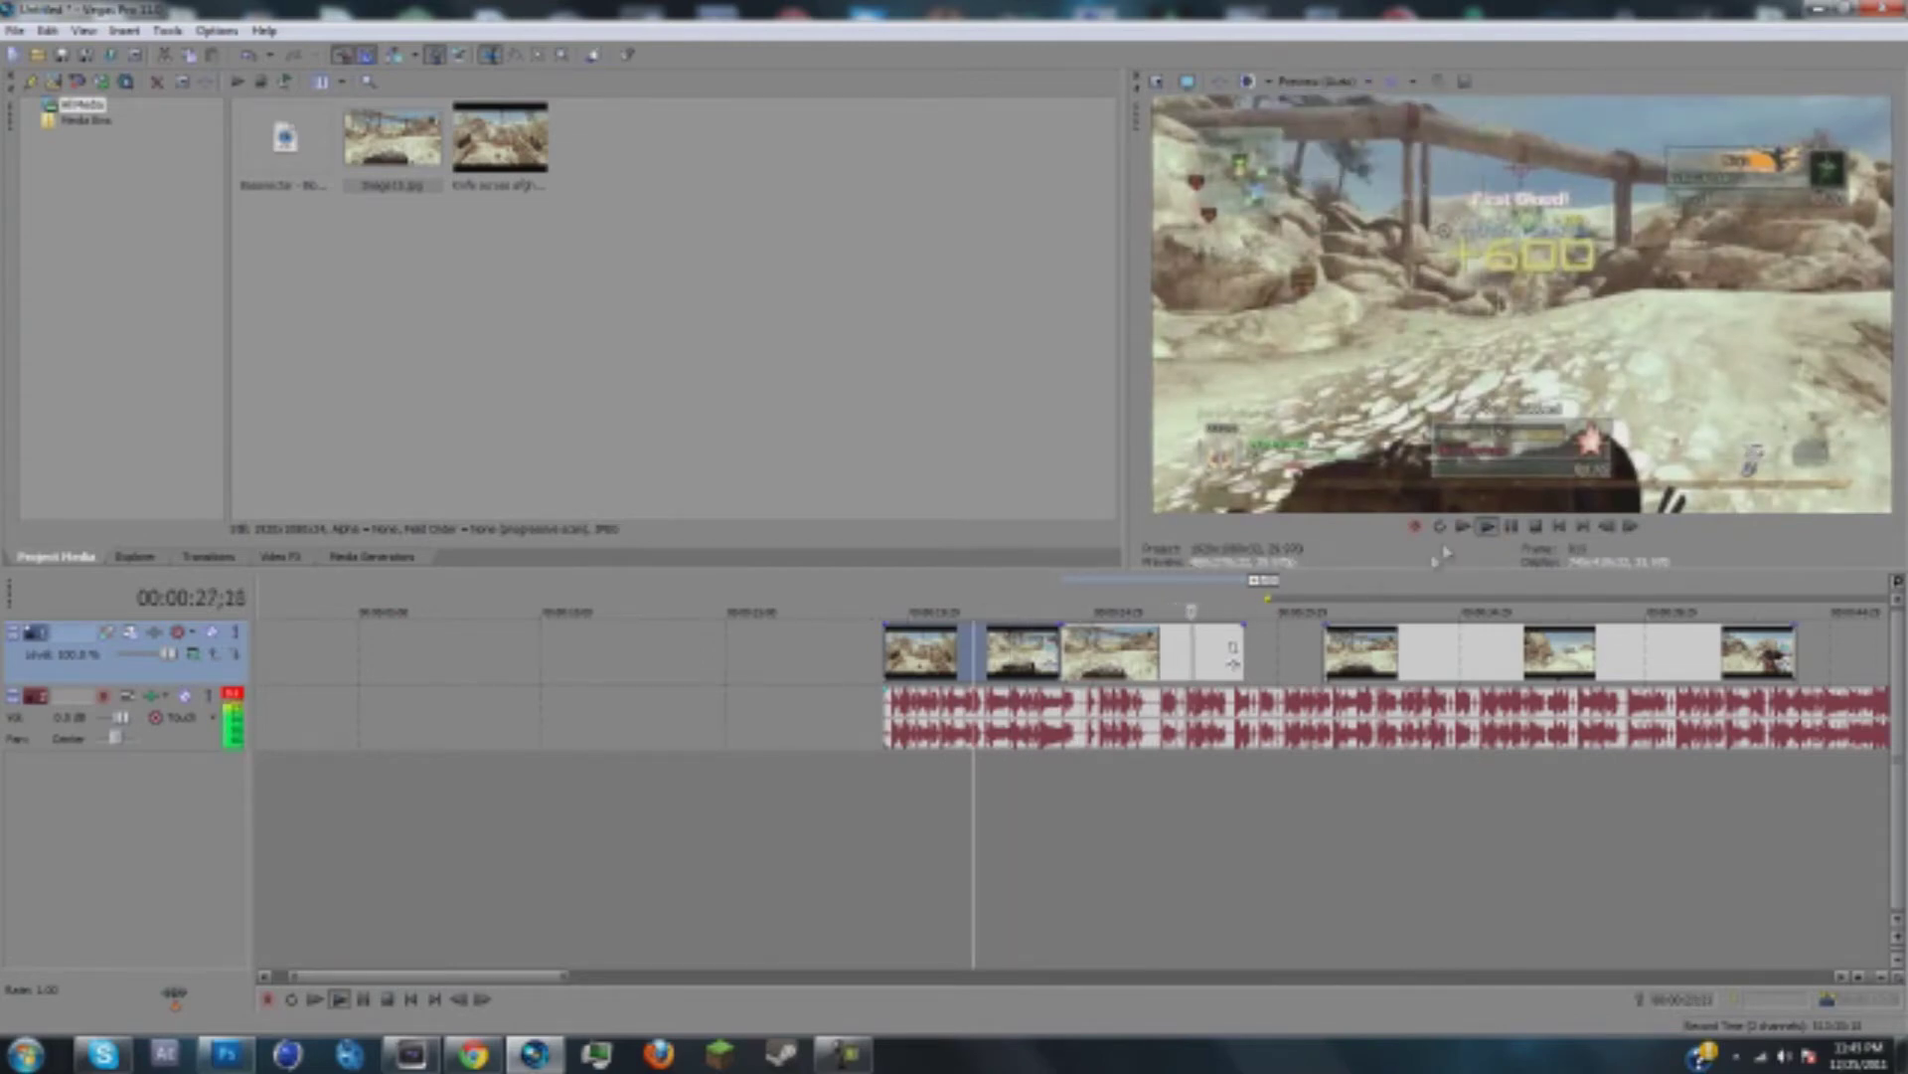
pyautogui.press('space')
pyautogui.press('space')
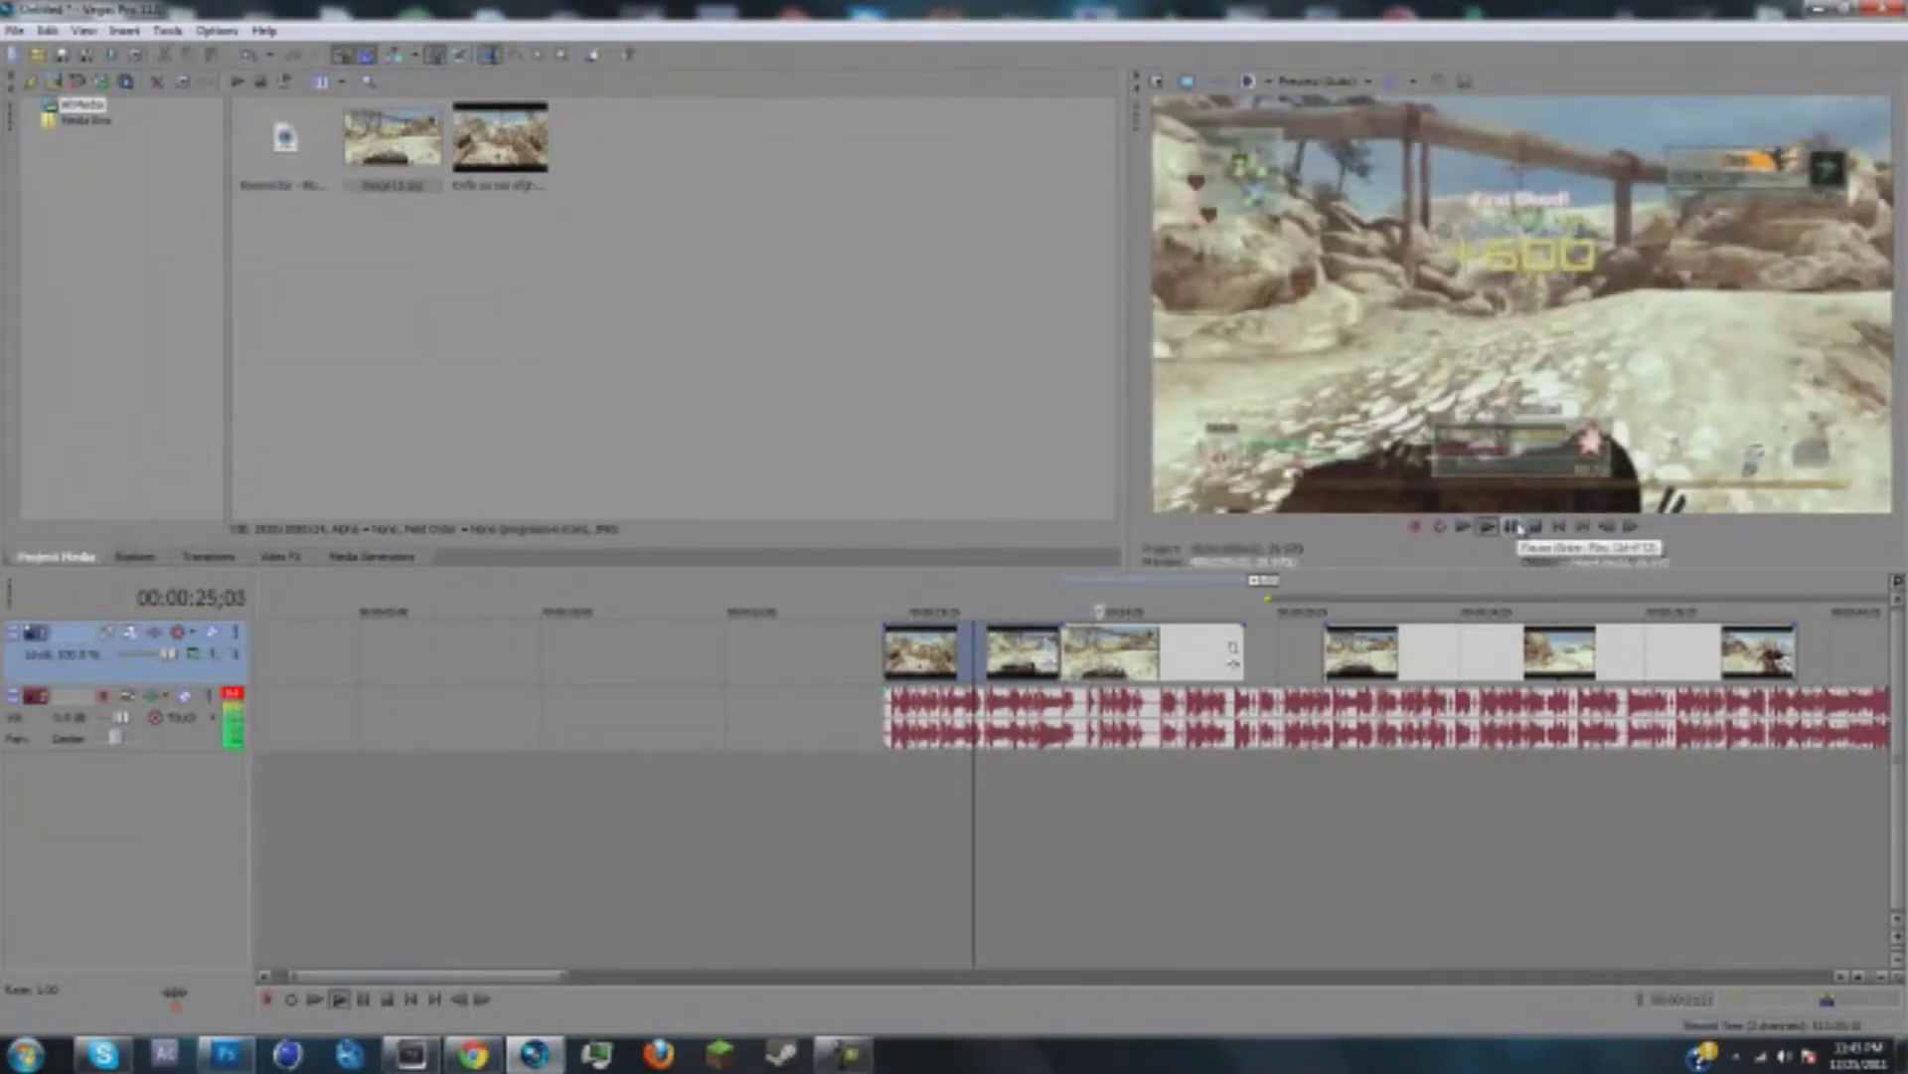
pyautogui.click(1513, 527)
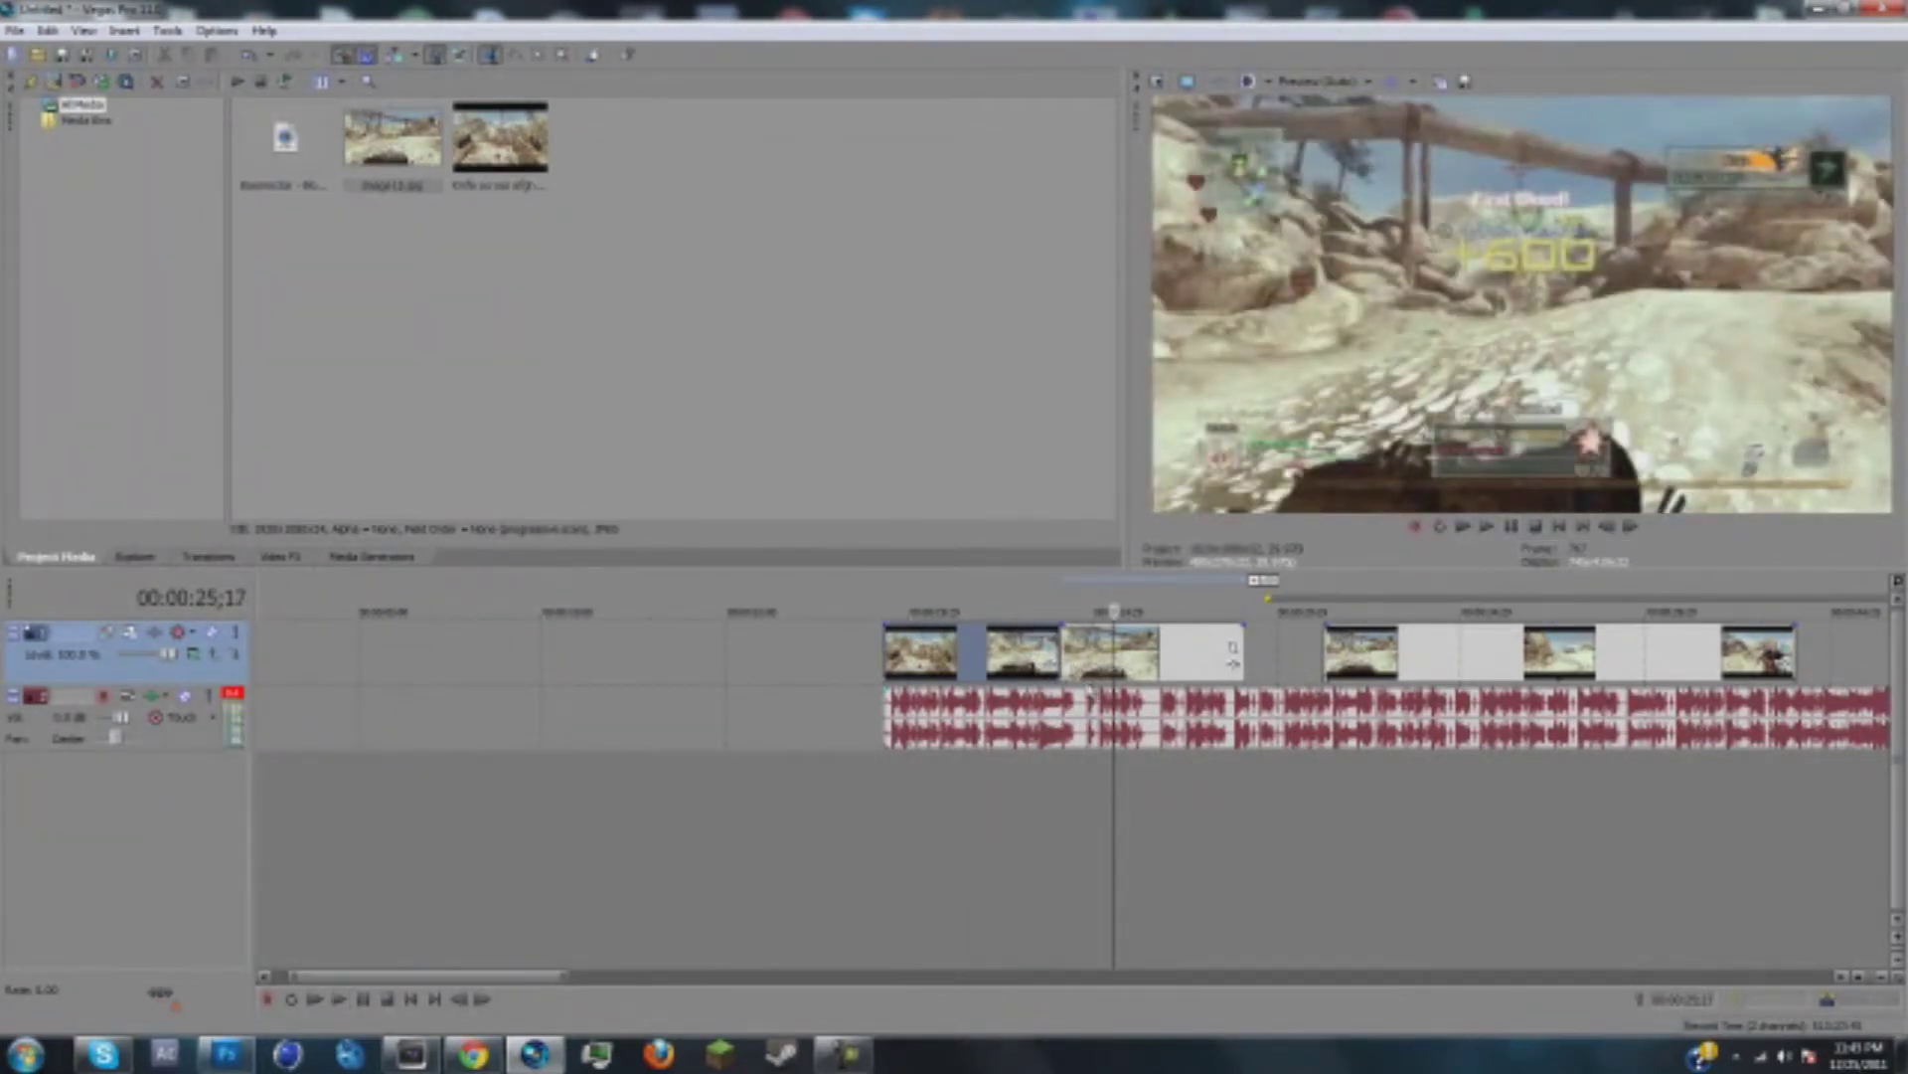
# Step: Copy the snapshot event and paste it at 00:00:24;03 on a new video track
pyautogui.click(1086, 708)
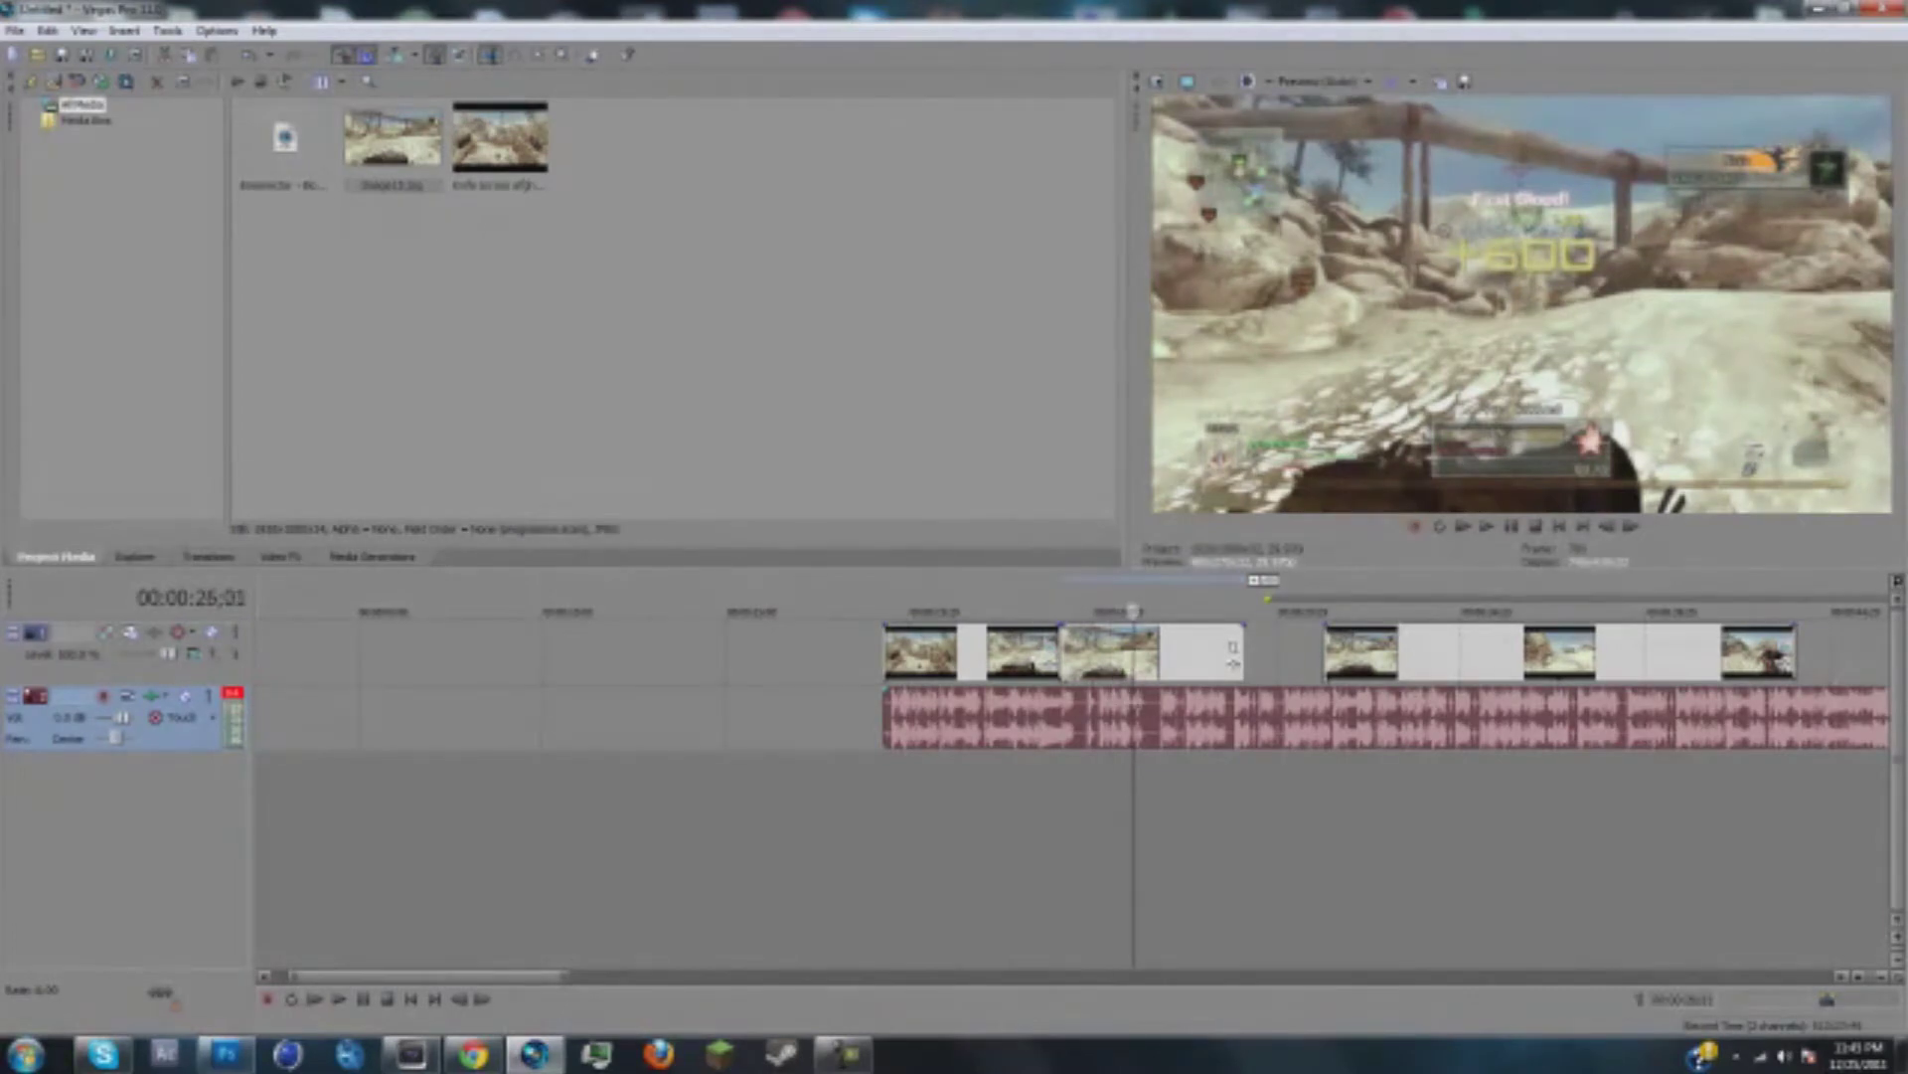
pyautogui.click(1061, 701)
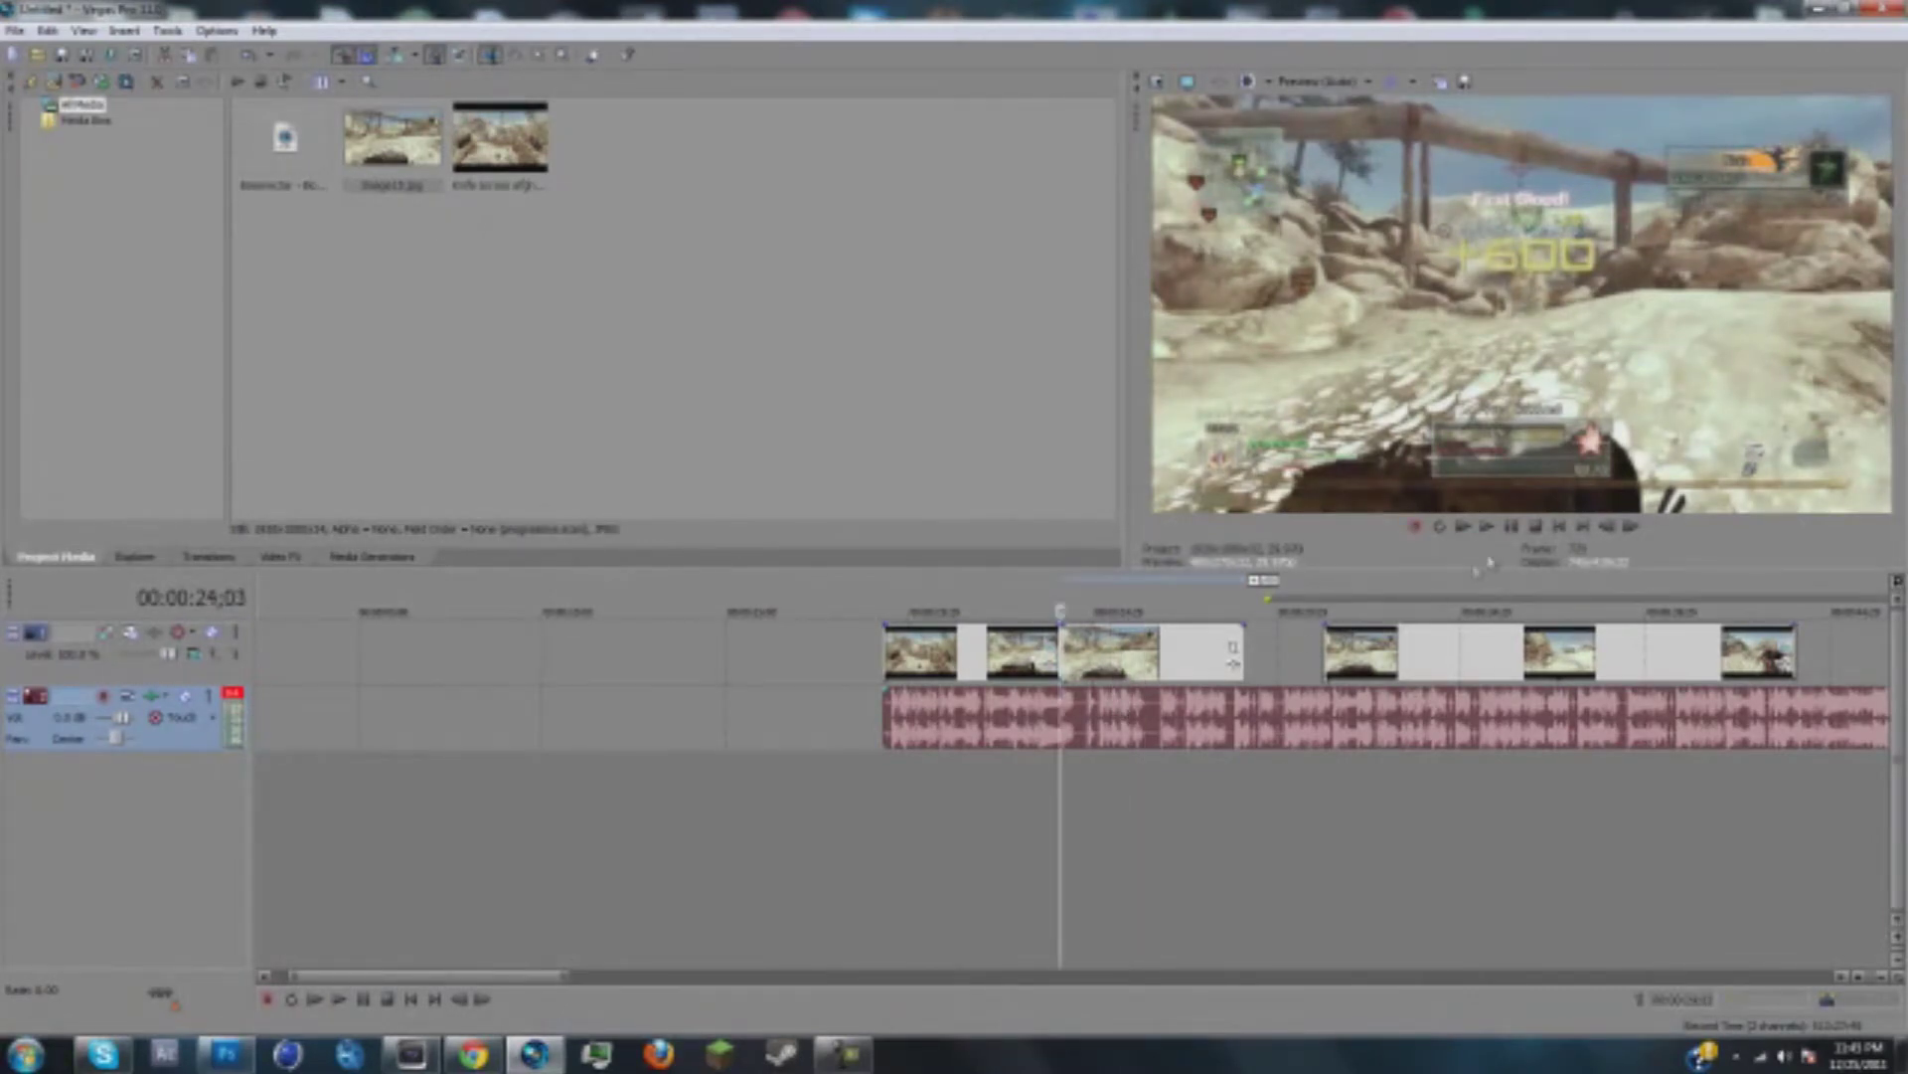
pyautogui.click(1129, 652)
pyautogui.rightClick(1131, 652)
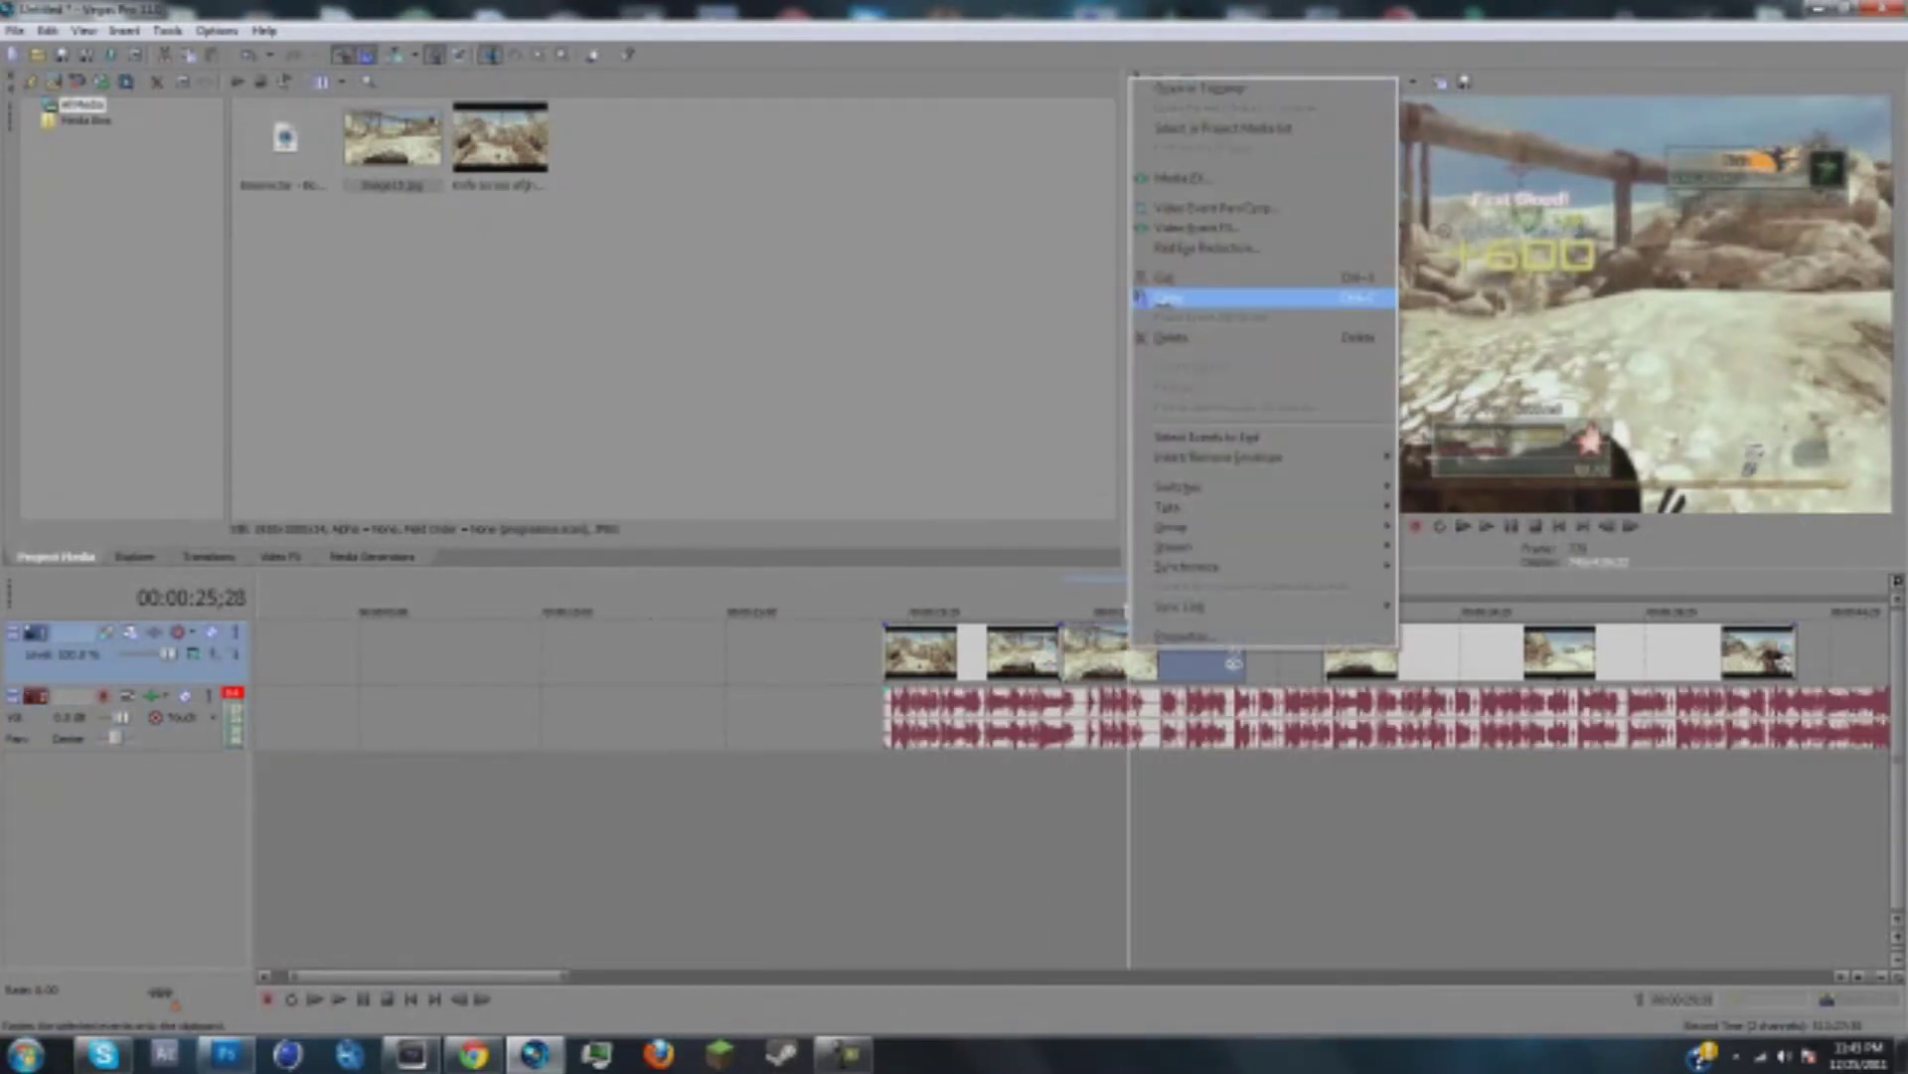
pyautogui.click(1168, 298)
pyautogui.rightClick(103, 792)
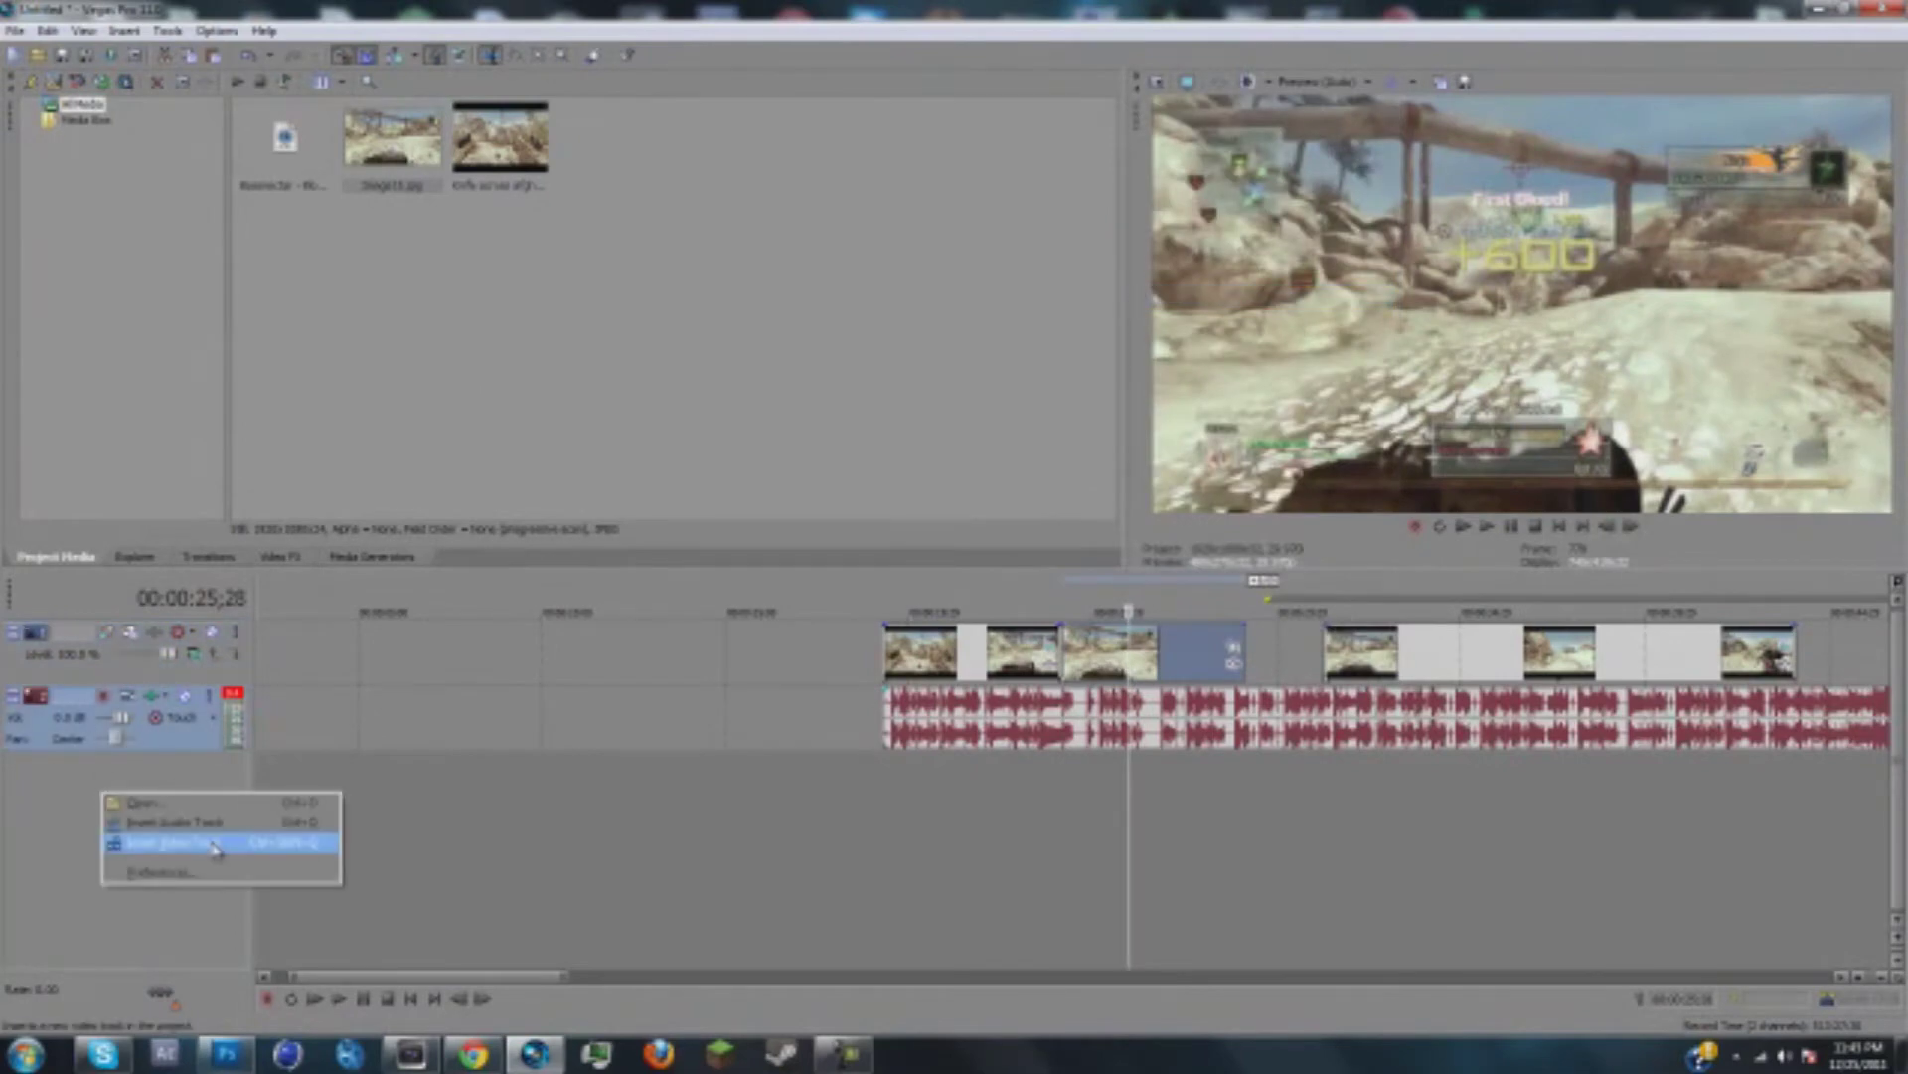
pyautogui.click(215, 844)
pyautogui.rightClick(1062, 669)
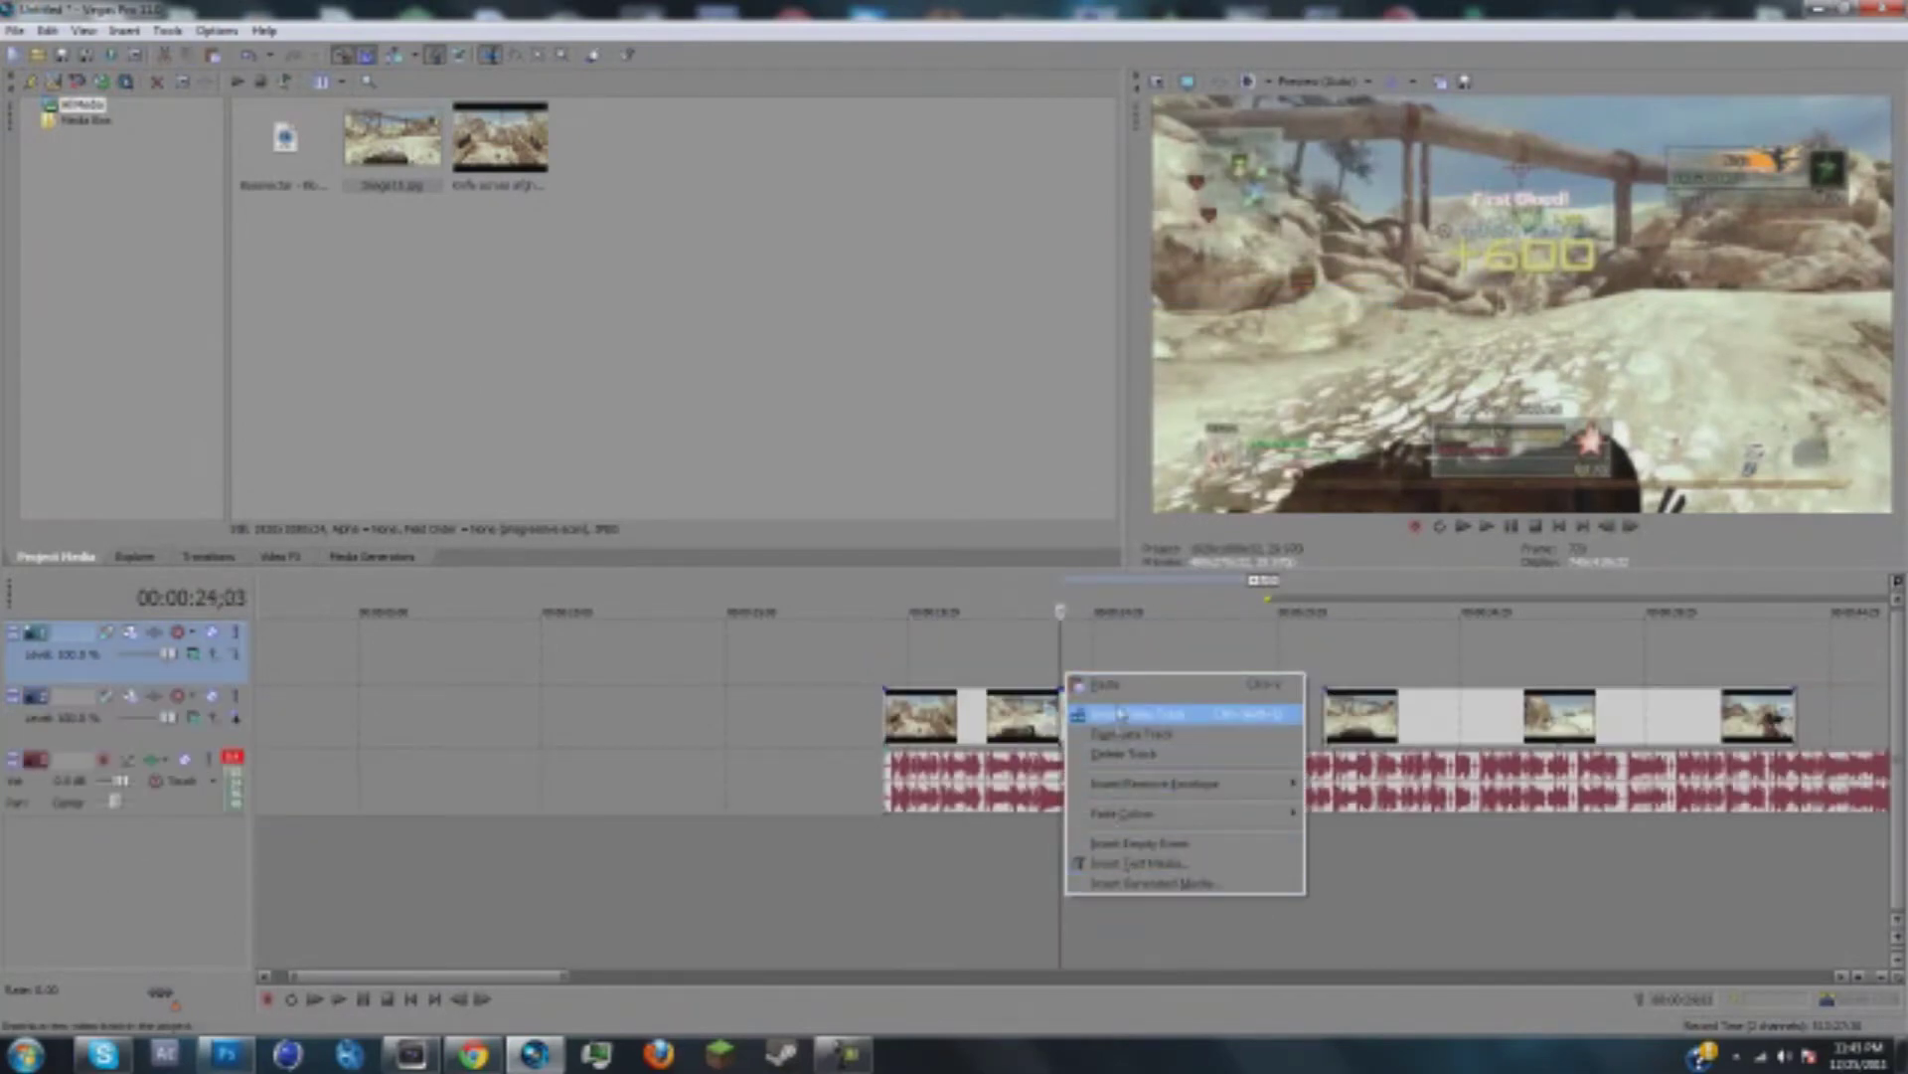
pyautogui.click(1101, 684)
# Step: Add a second extra video track and paste another copy of the snapshot at 00:00:24;03
pyautogui.rightClick(142, 824)
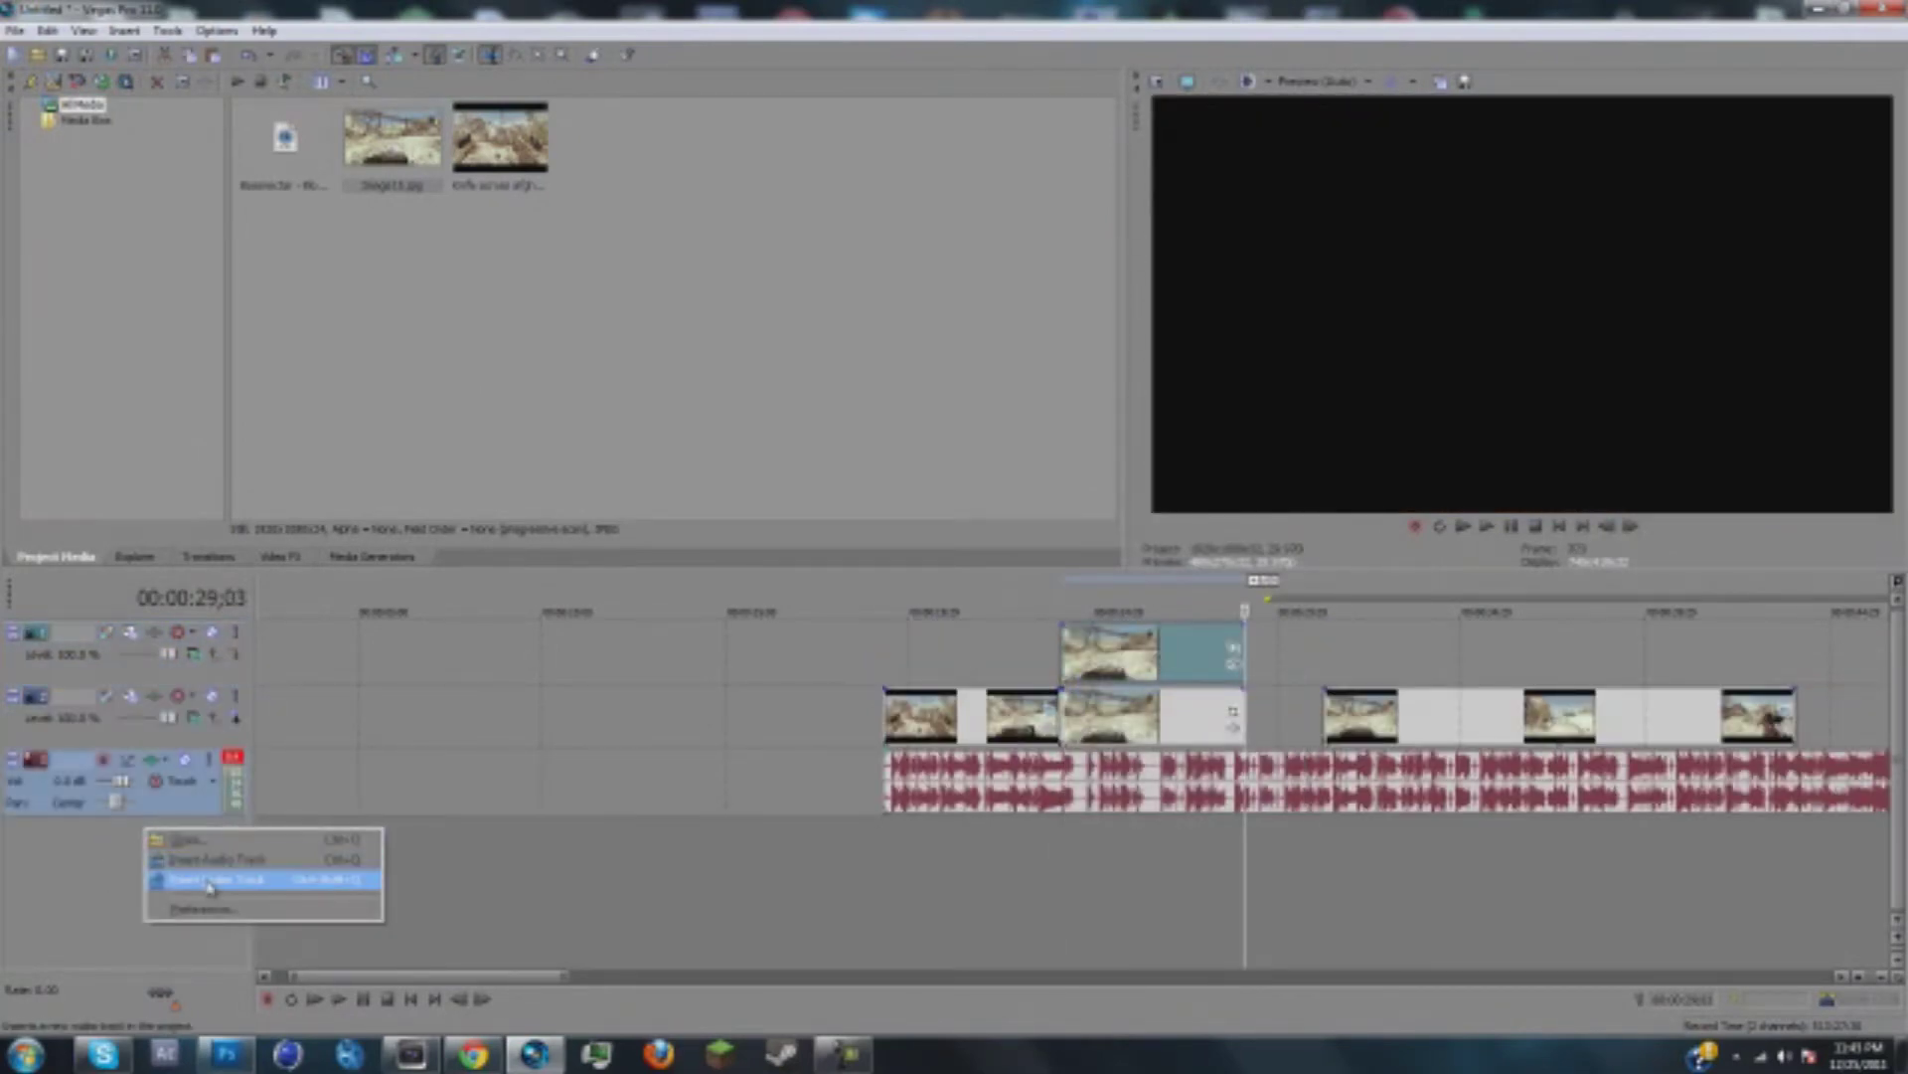
pyautogui.click(169, 871)
pyautogui.click(1064, 660)
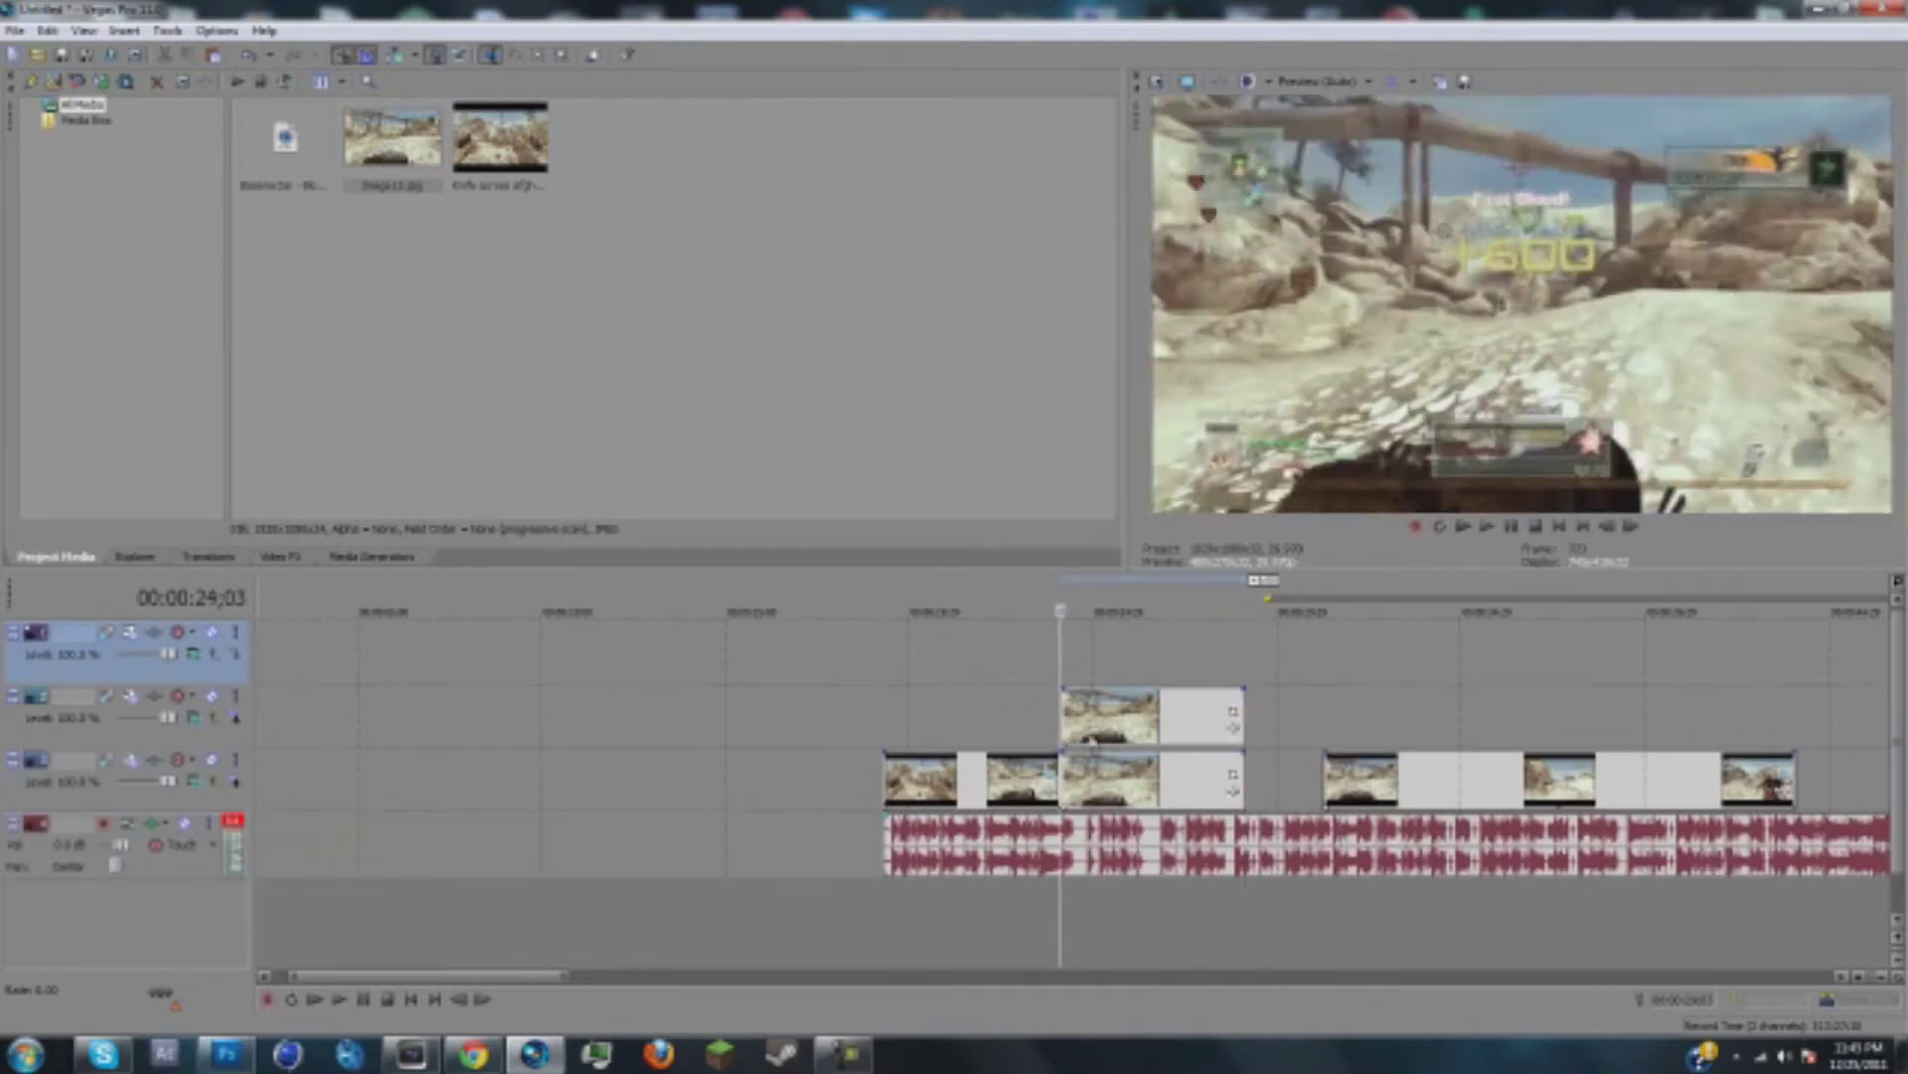
pyautogui.rightClick(1075, 661)
pyautogui.click(1123, 675)
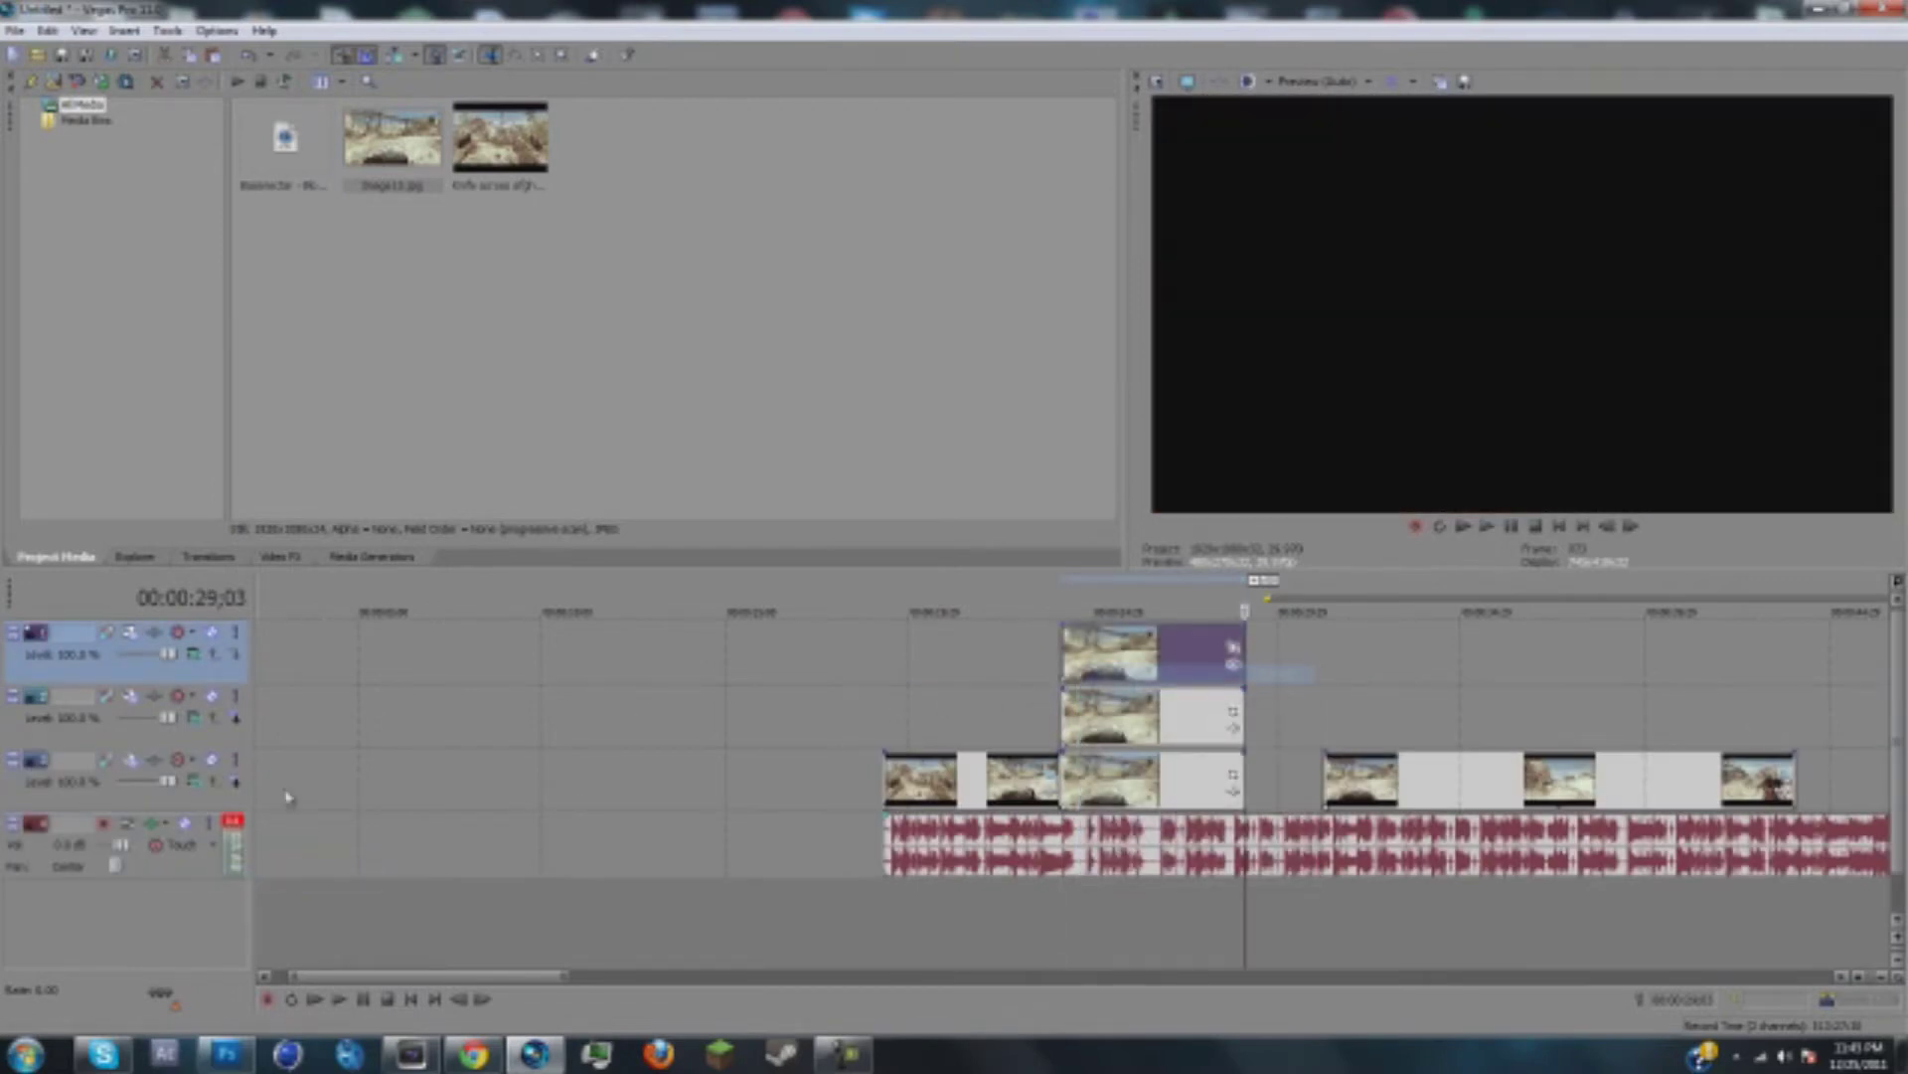
pyautogui.rightClick(58, 905)
pyautogui.click(100, 927)
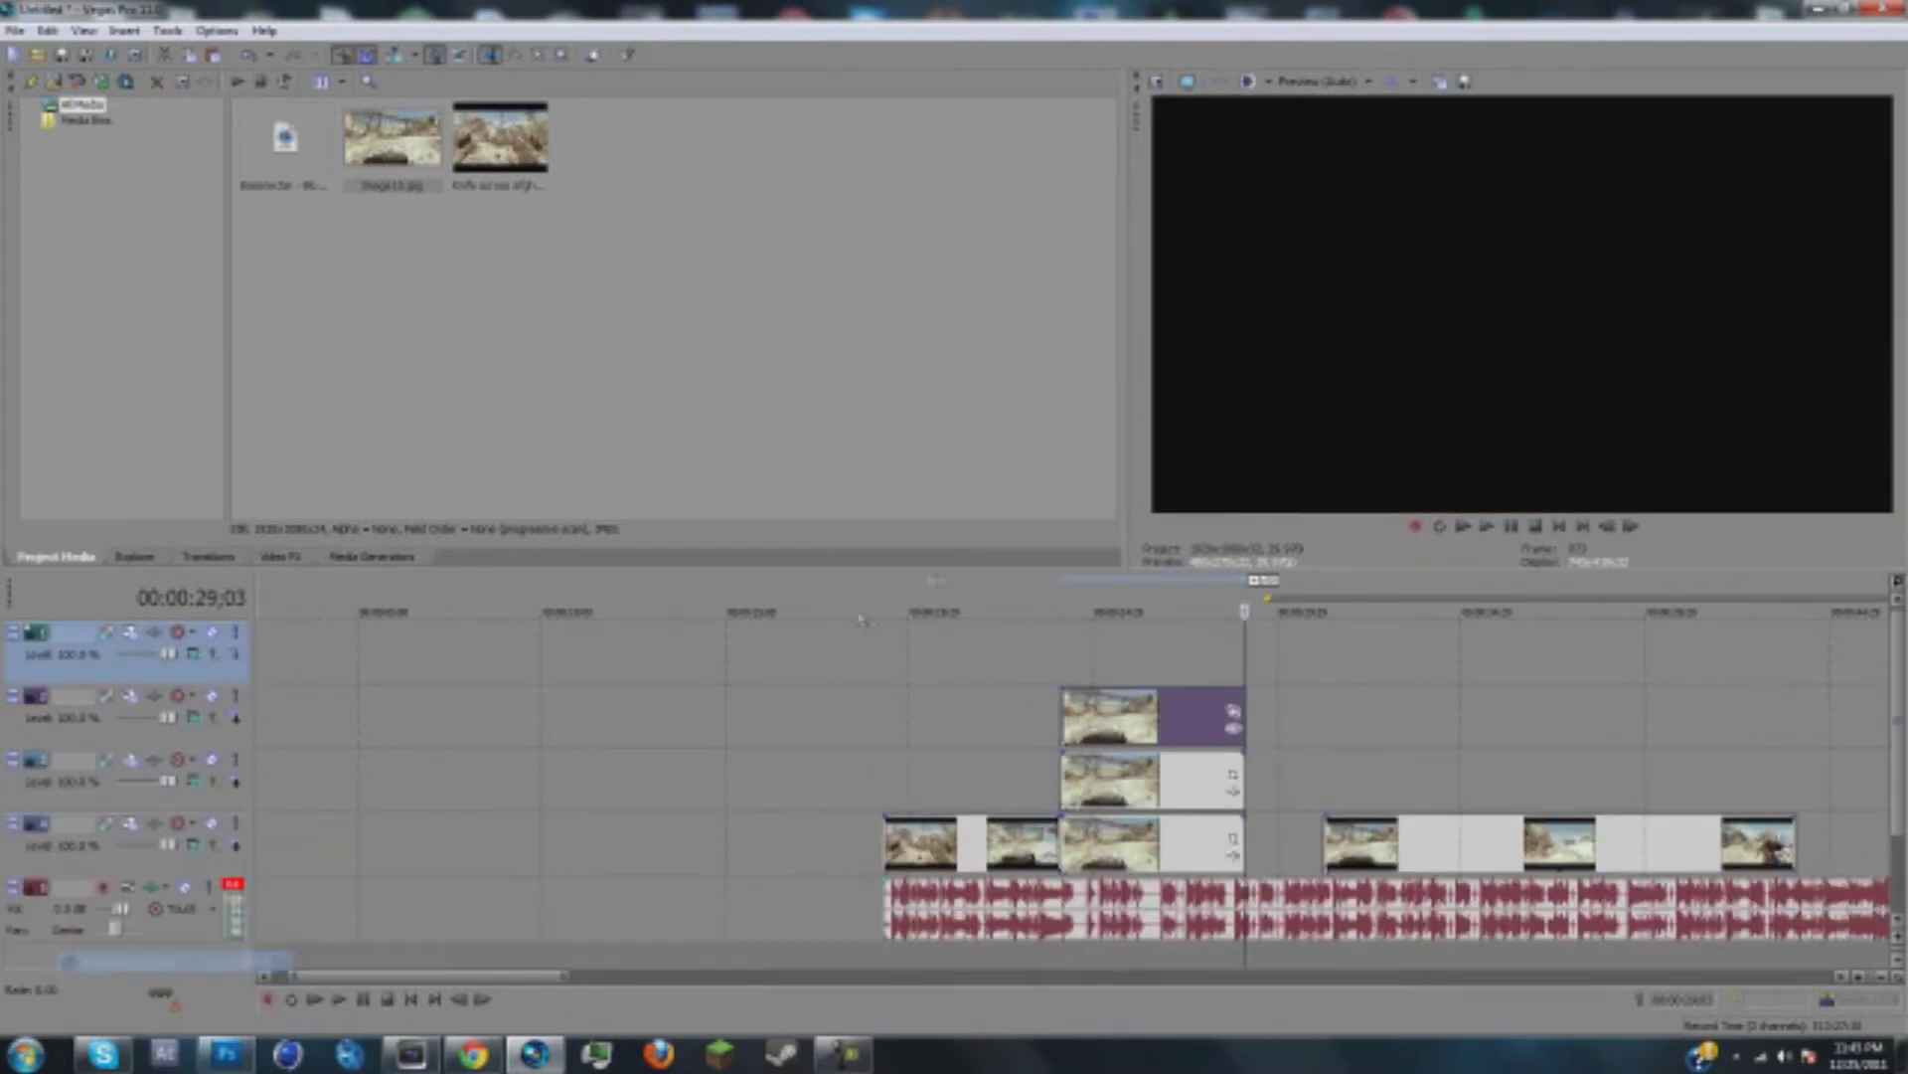
pyautogui.click(1060, 656)
pyautogui.click(1101, 656)
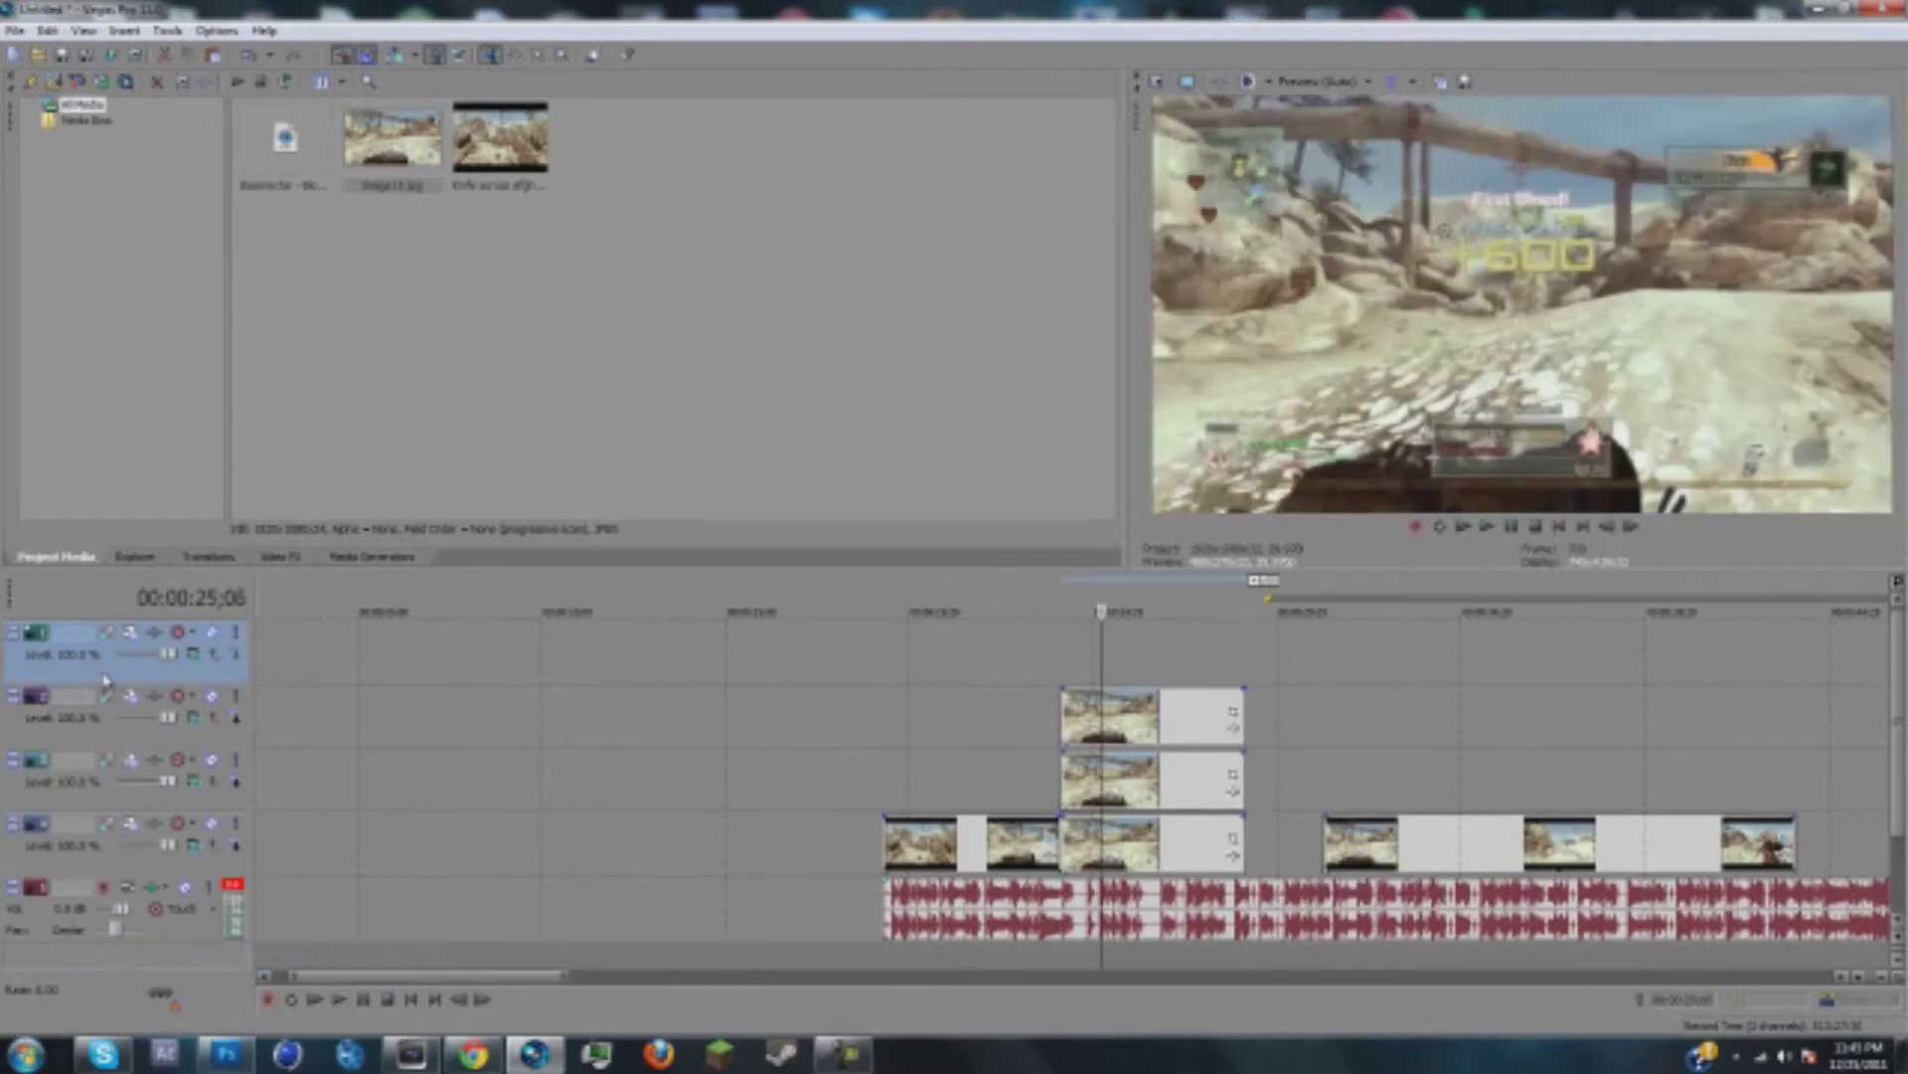
pyautogui.press('Delete')
# Step: Play back the stacked snapshots from 00:00:24;03
pyautogui.click(1077, 706)
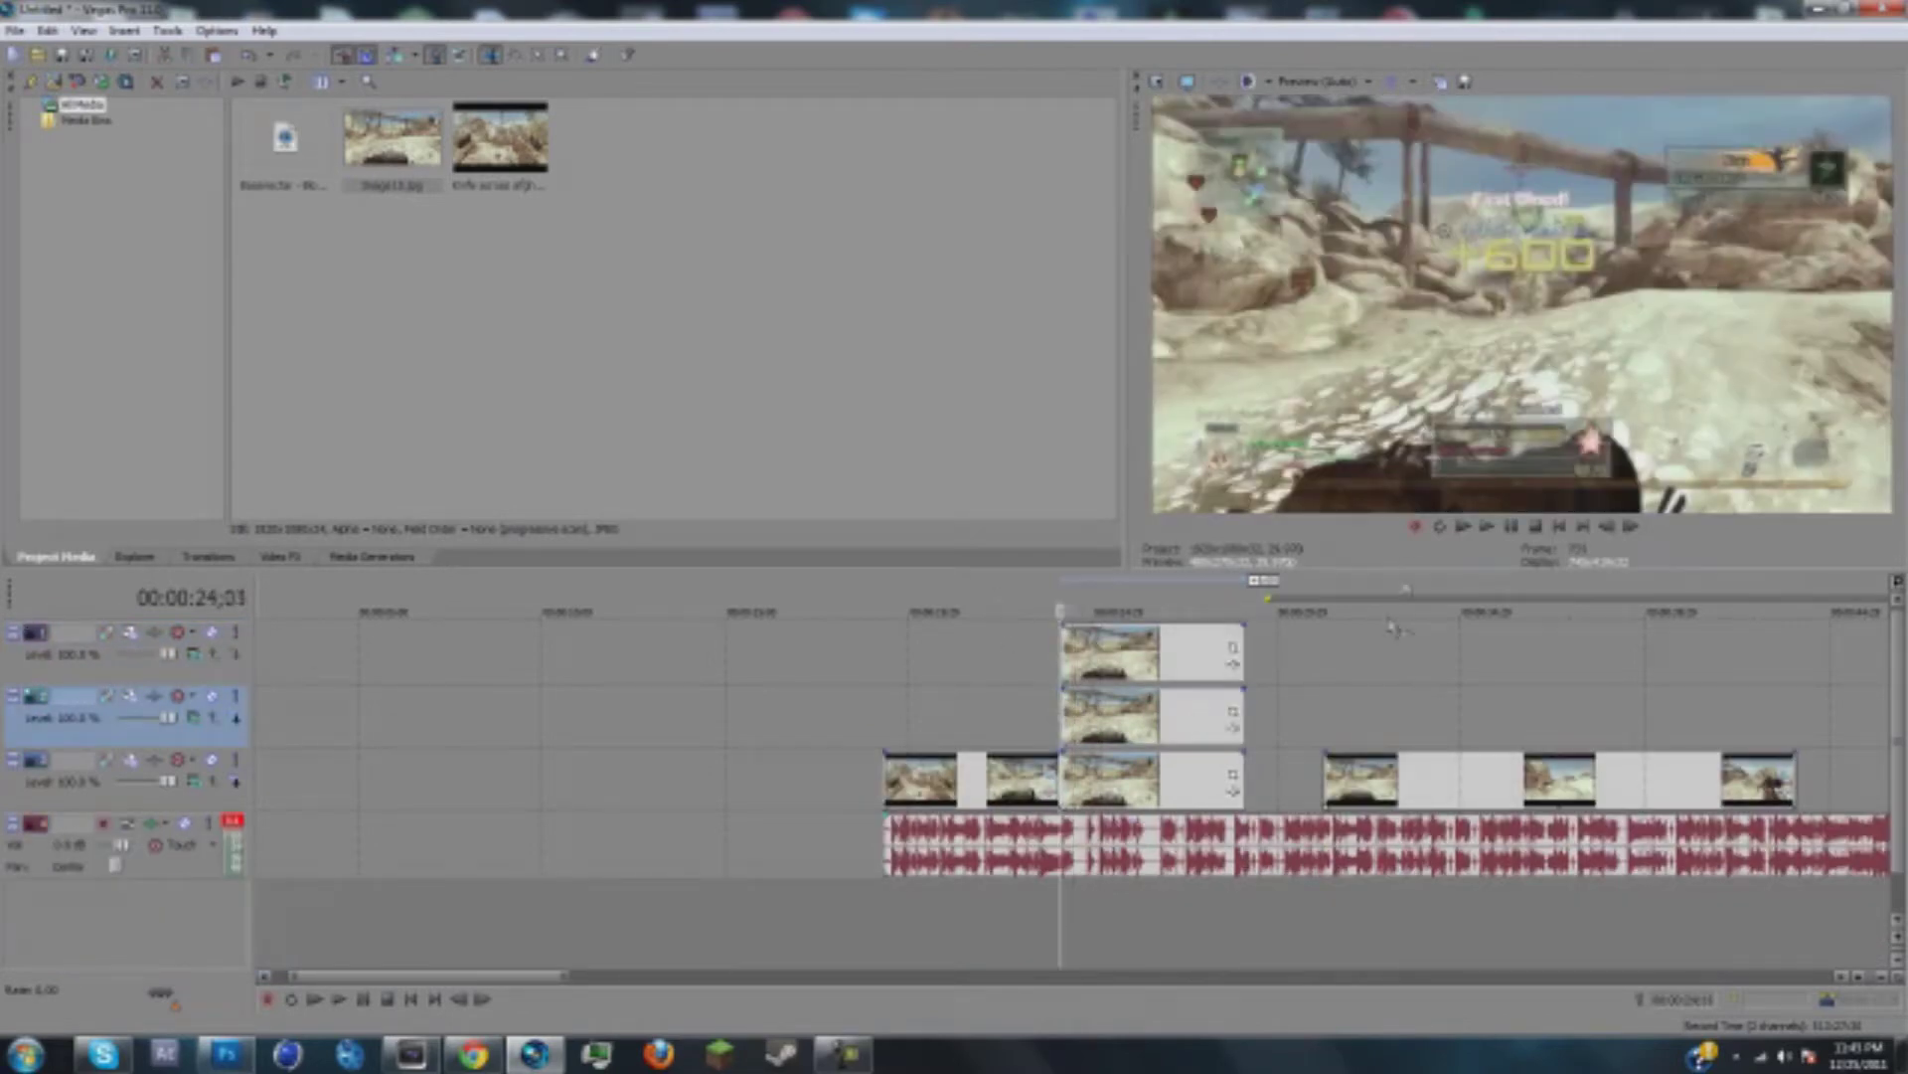
pyautogui.click(1488, 526)
pyautogui.click(1512, 527)
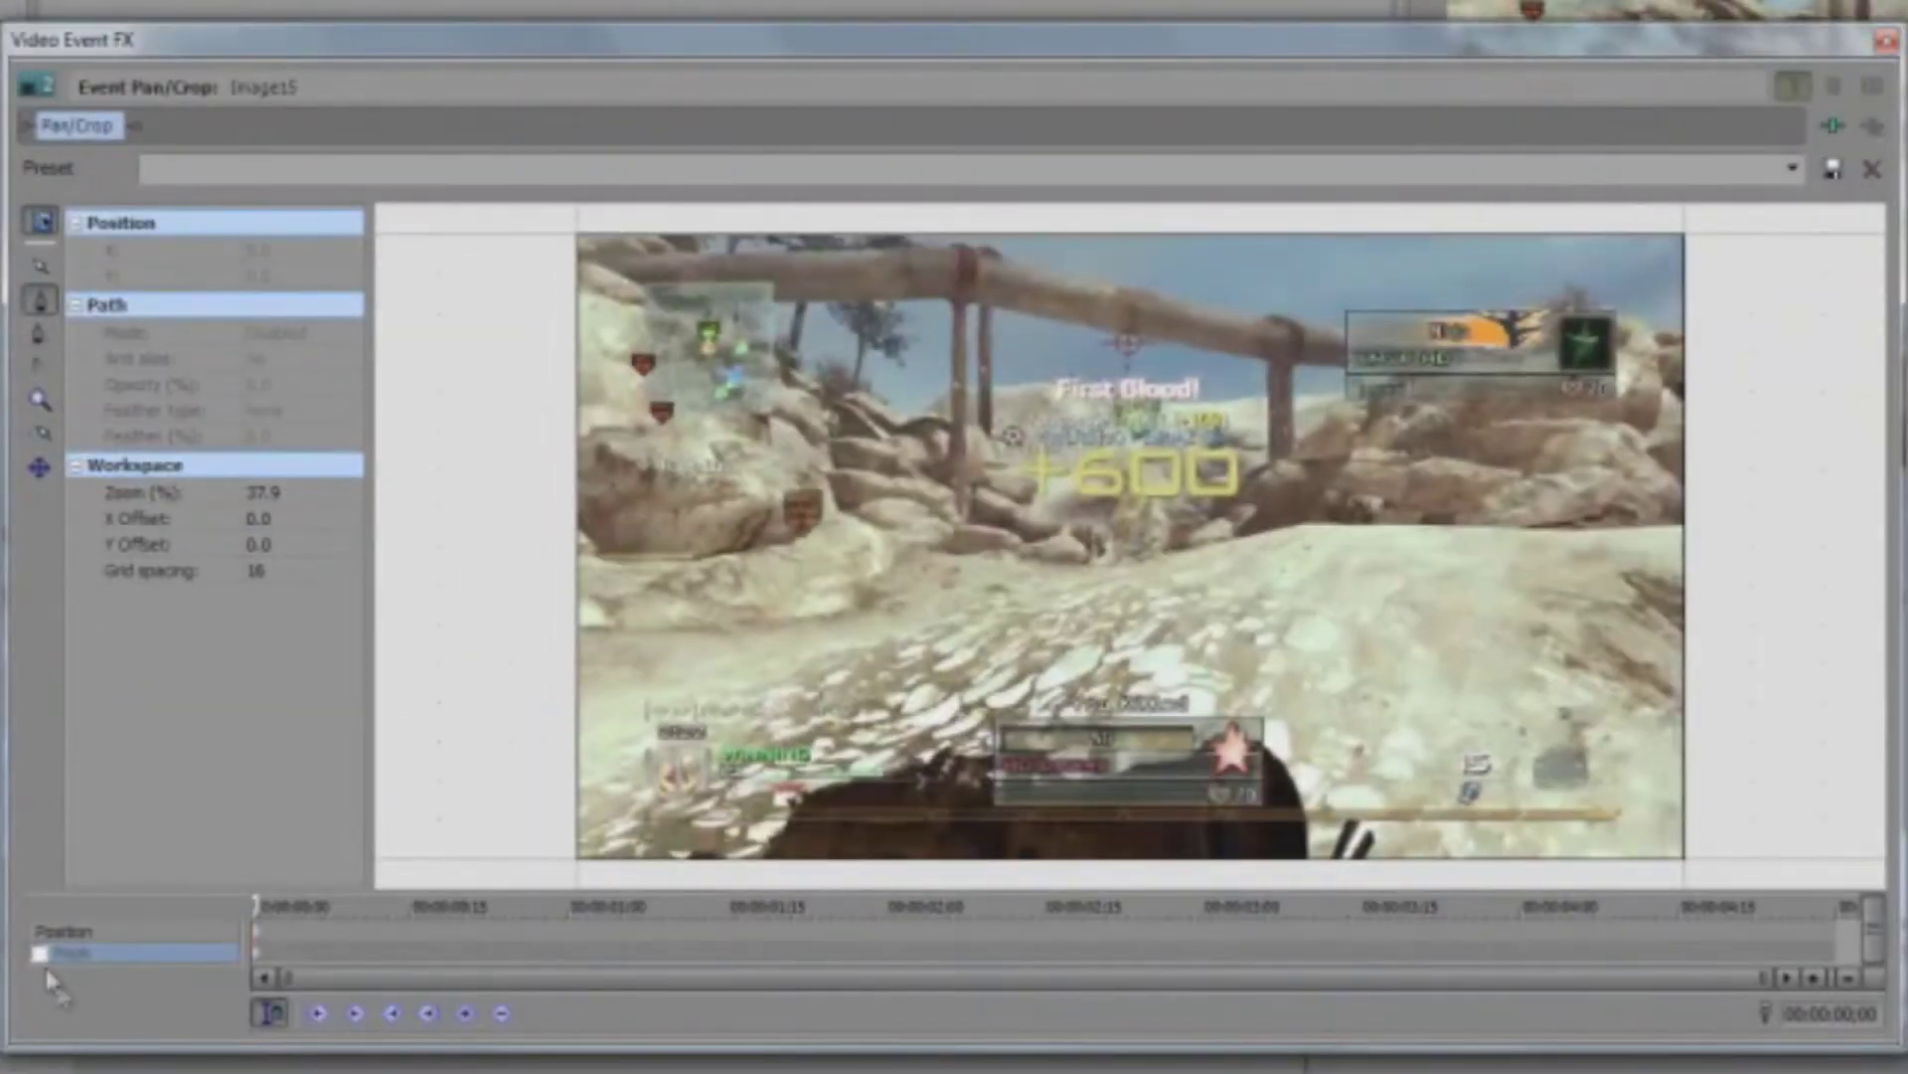
# Step: Draw a closed four-point mask around the "First Blood!" and +600 score text on the middle-track snapshot
pyautogui.scroll(-5, 1108, 517)
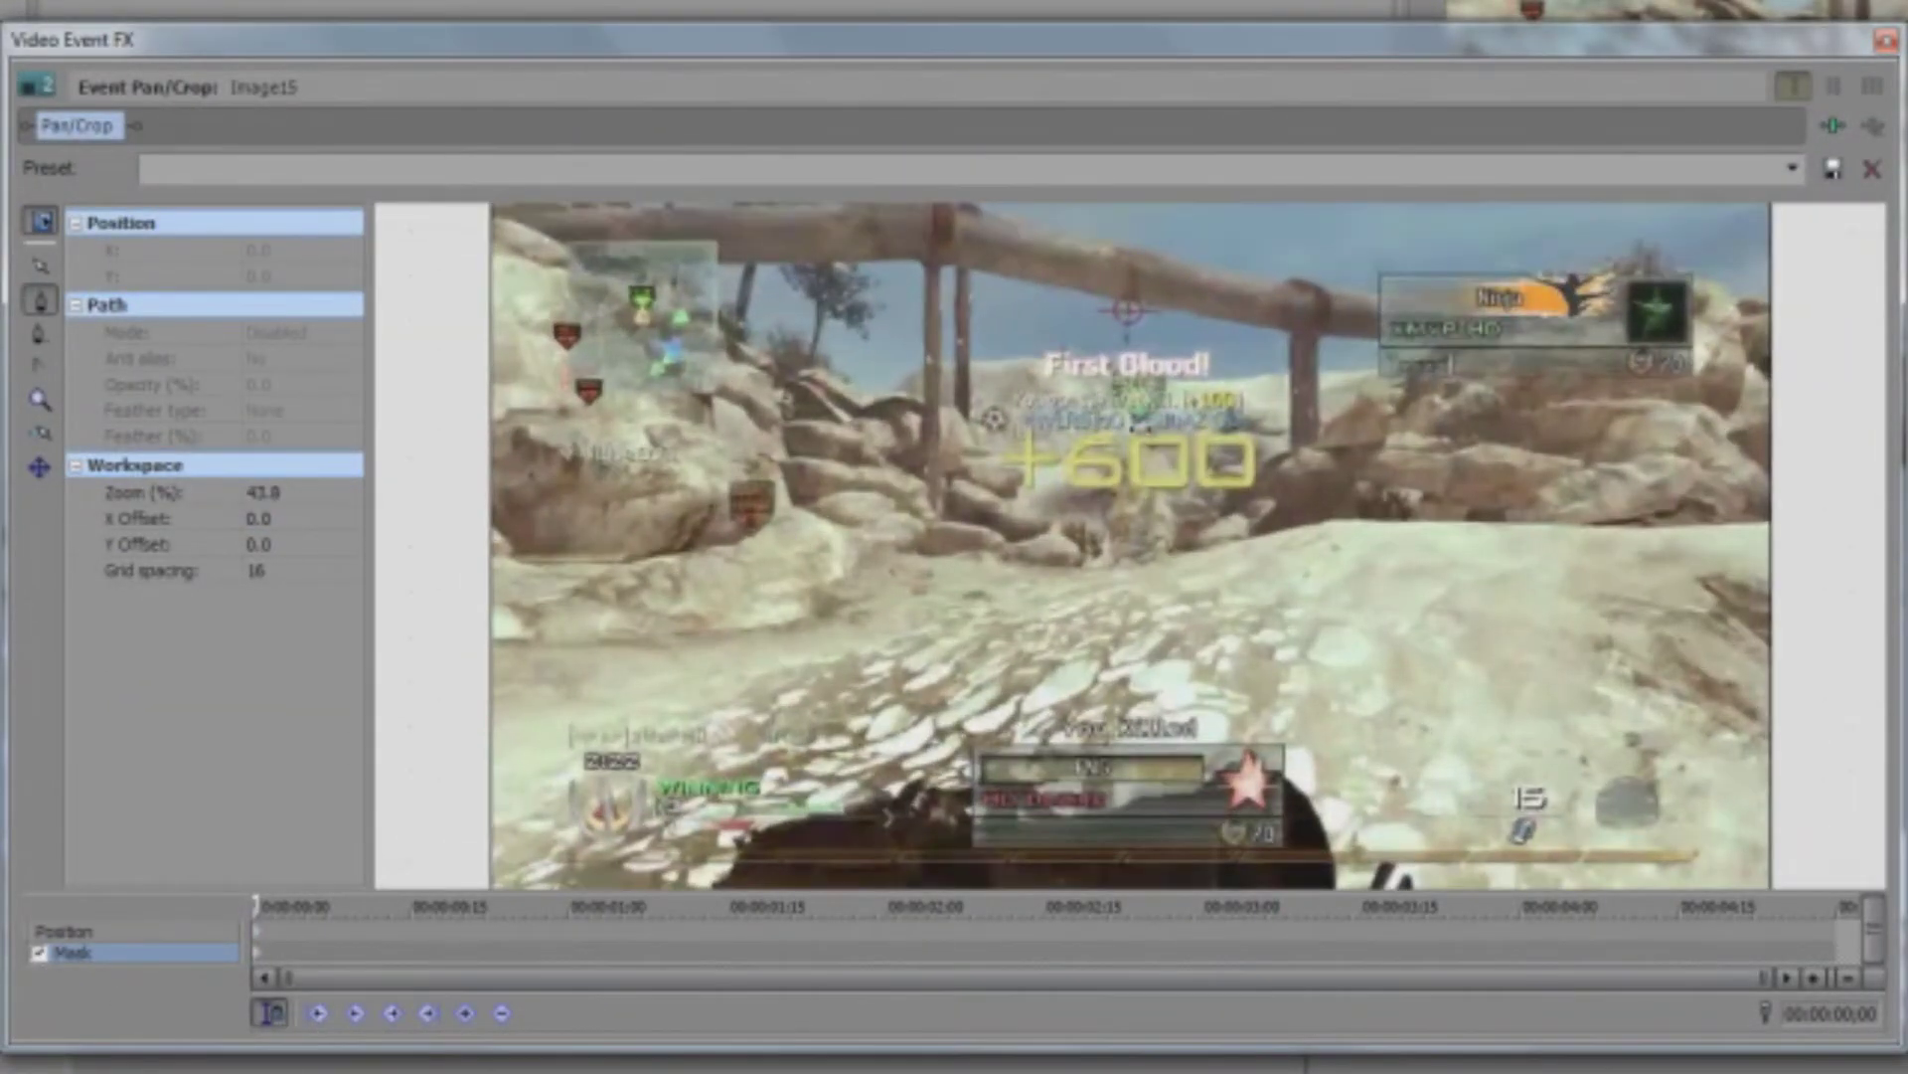
pyautogui.scroll(1, 1108, 517)
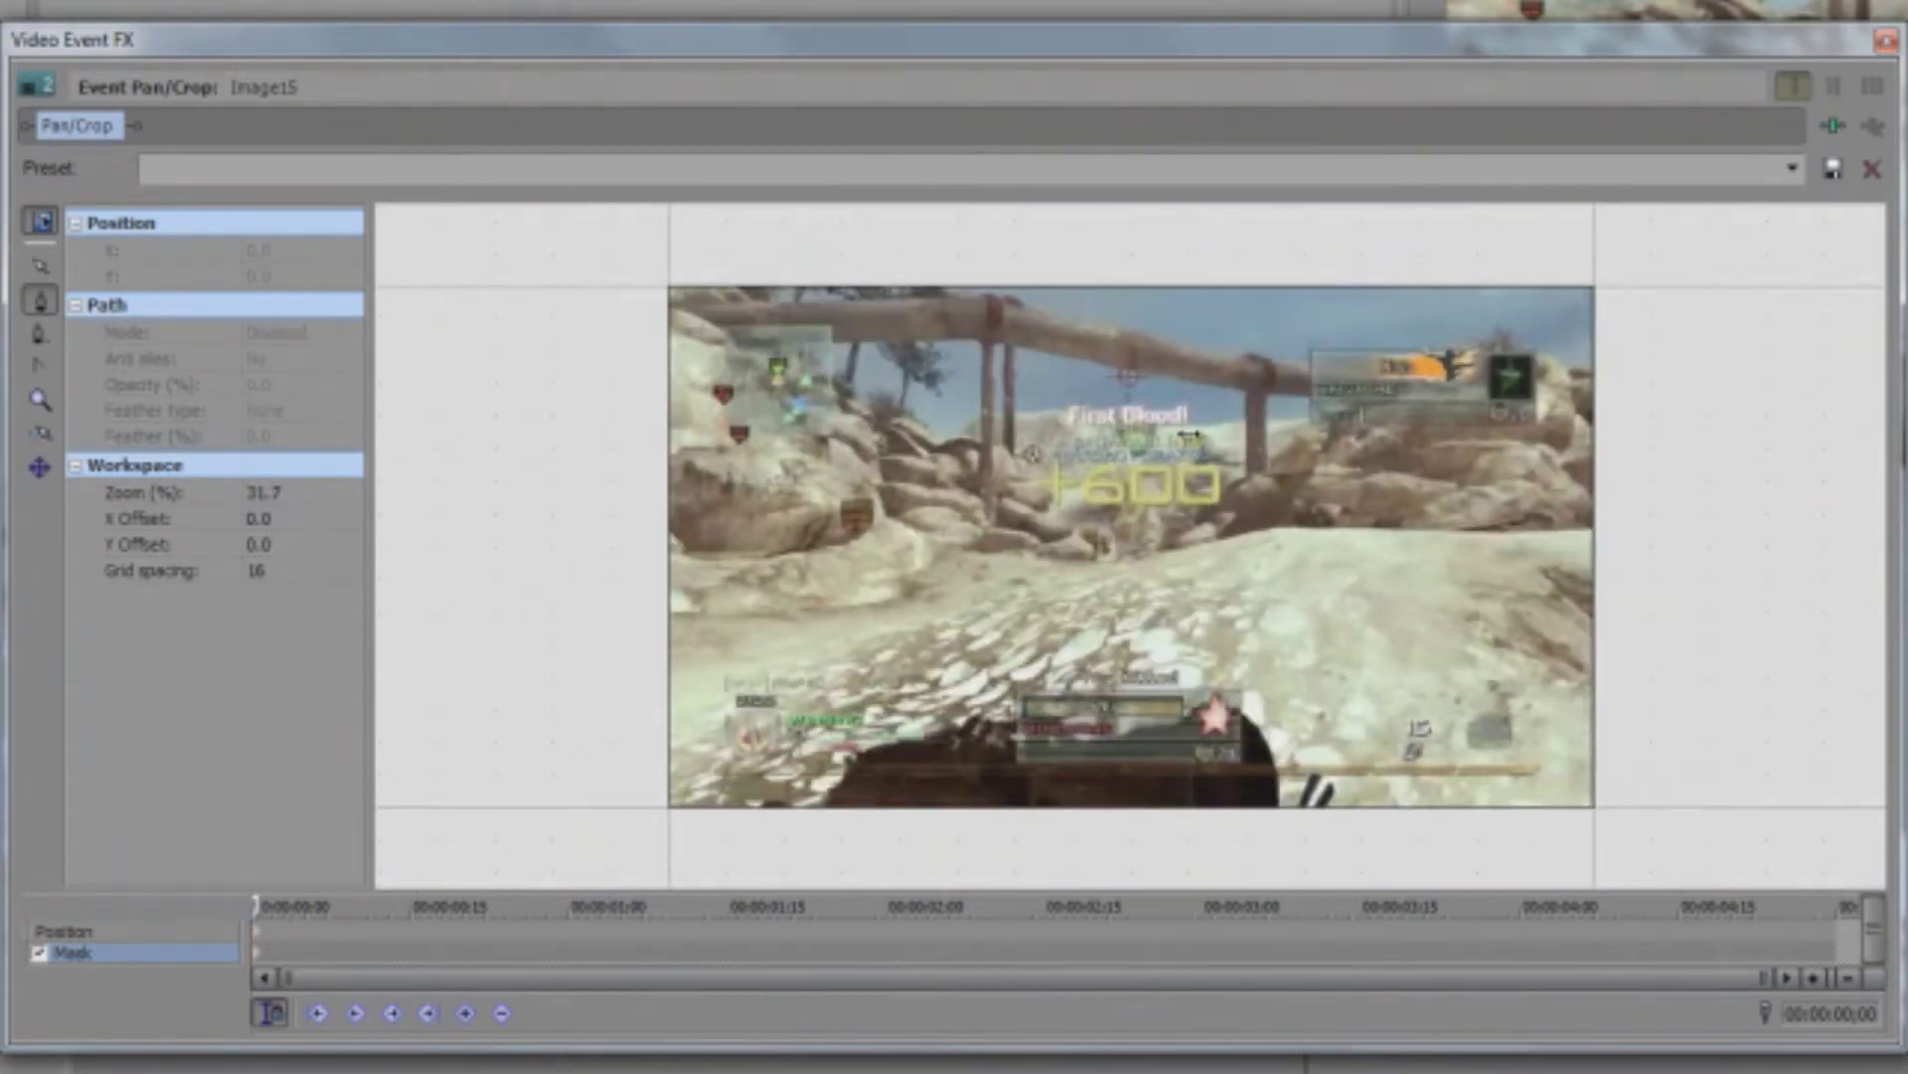
pyautogui.scroll(4, 1126, 598)
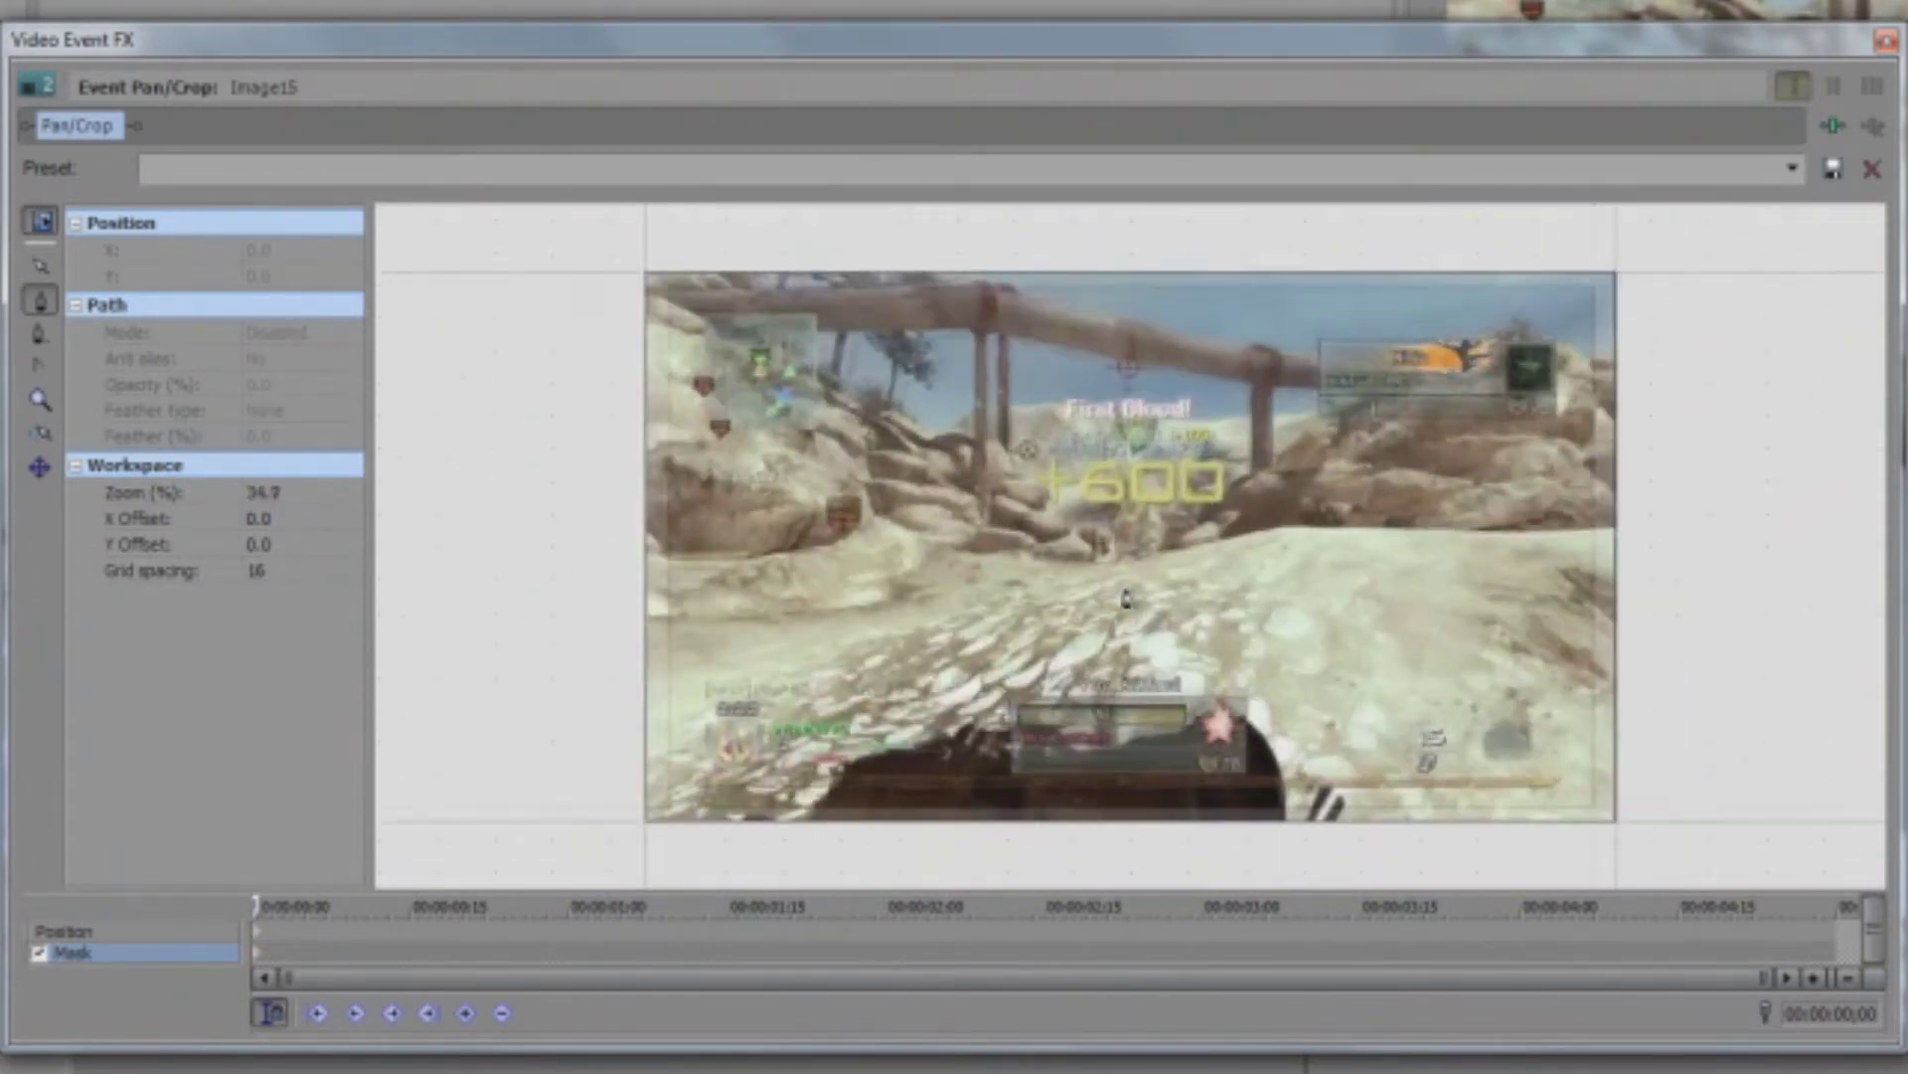
pyautogui.scroll(1, 1132, 497)
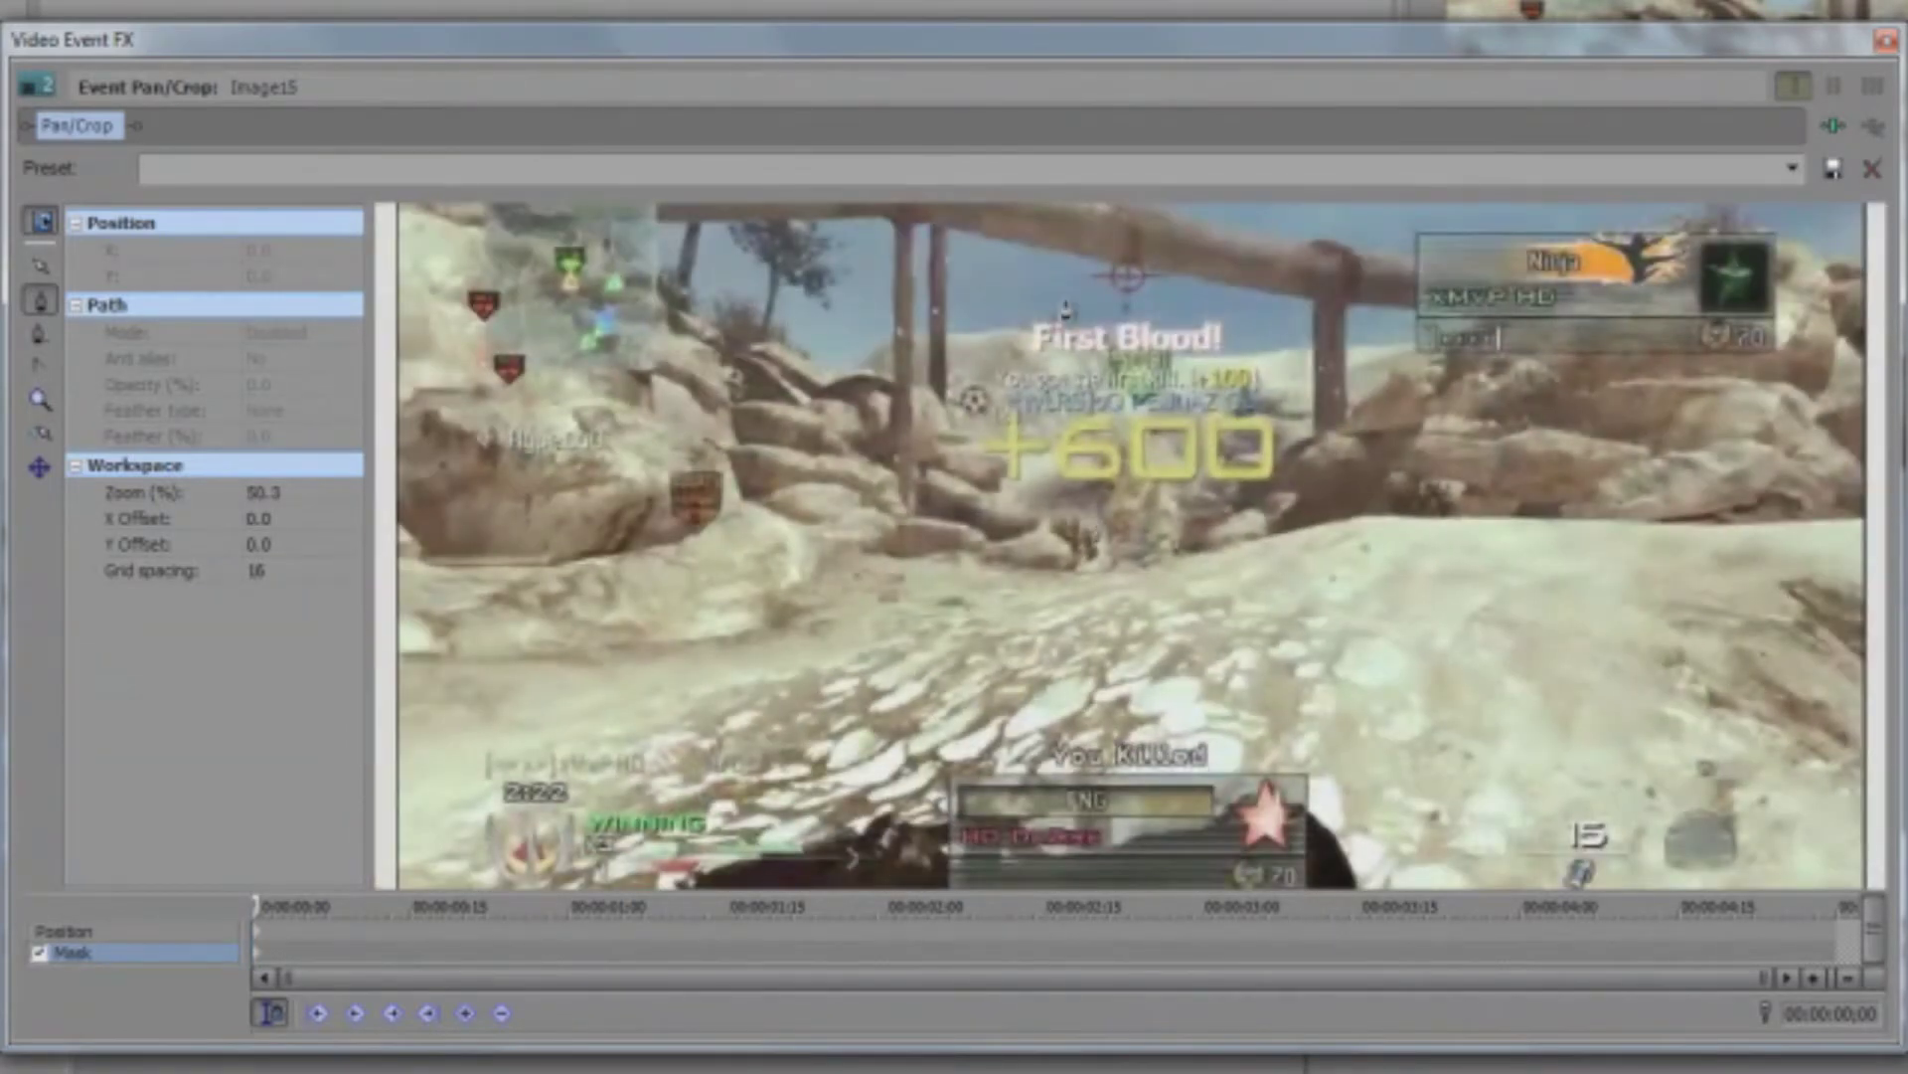
pyautogui.click(961, 242)
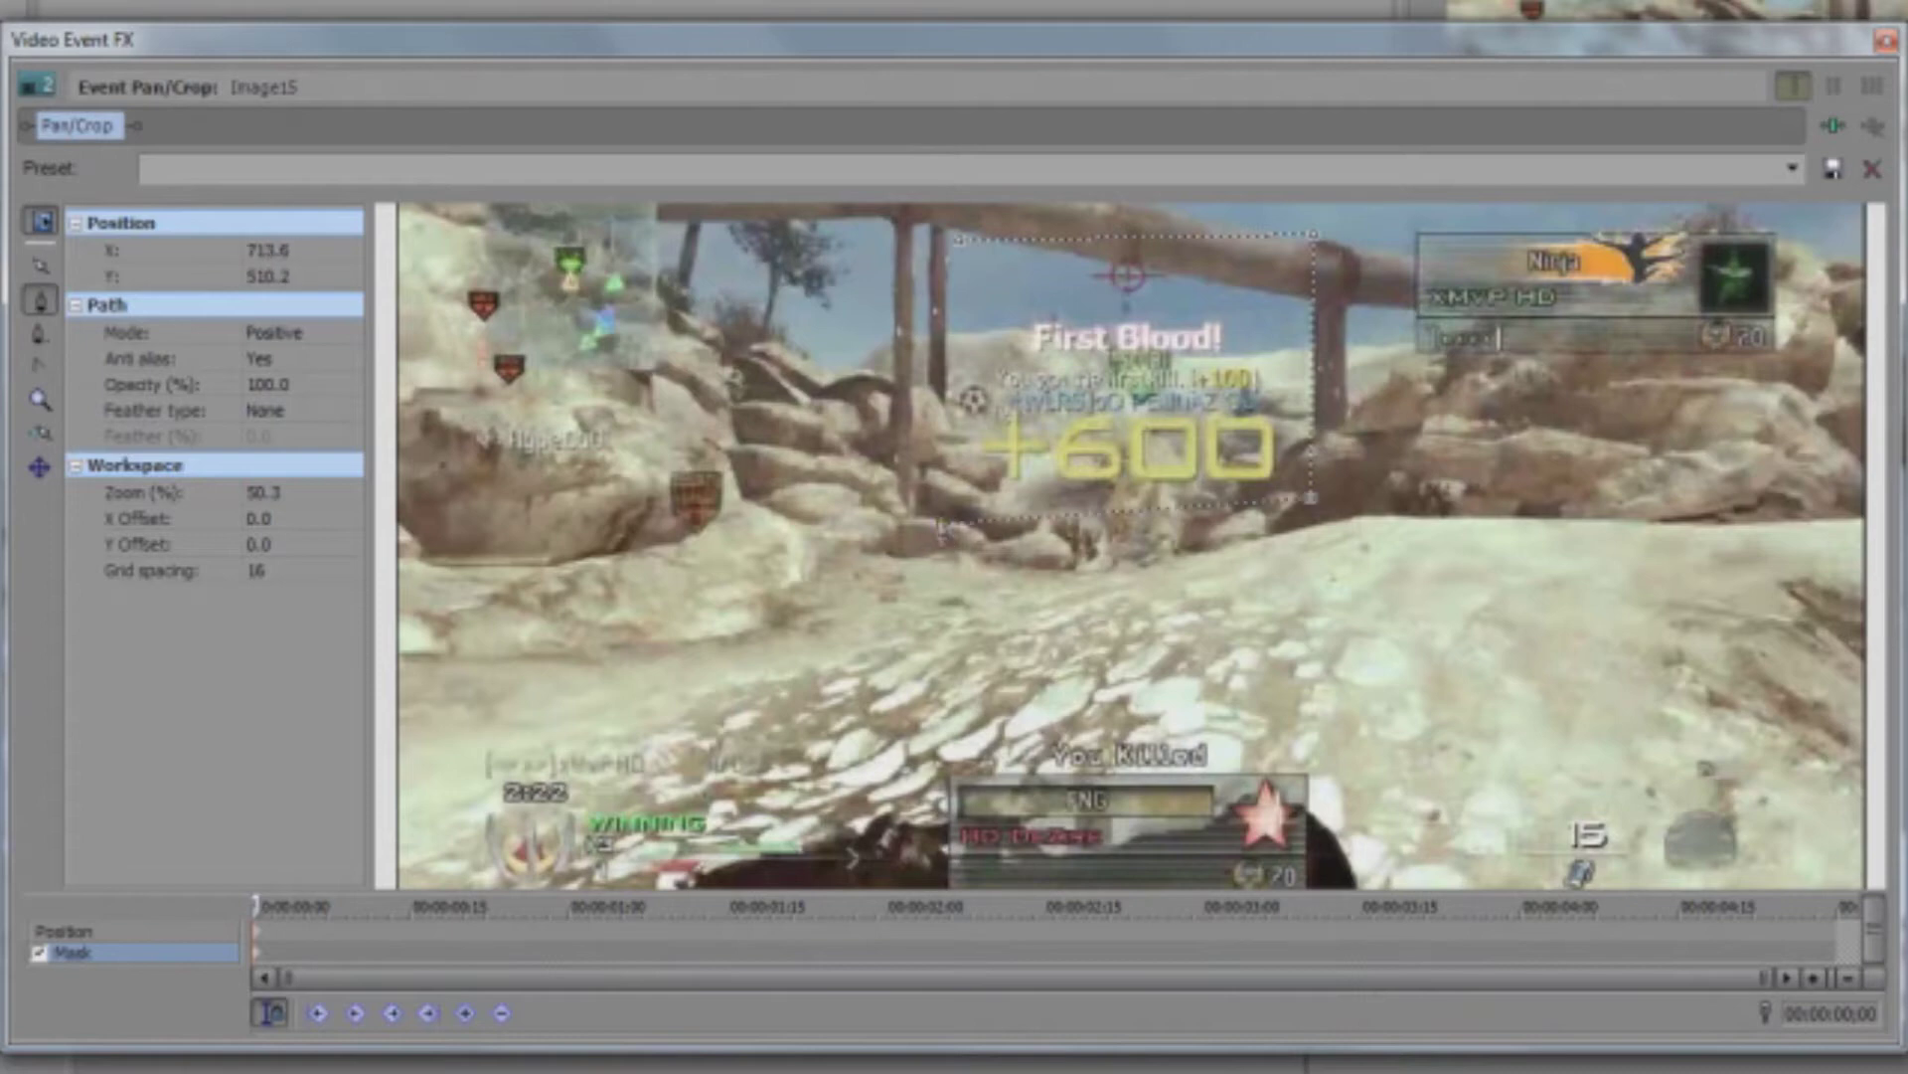
pyautogui.click(950, 244)
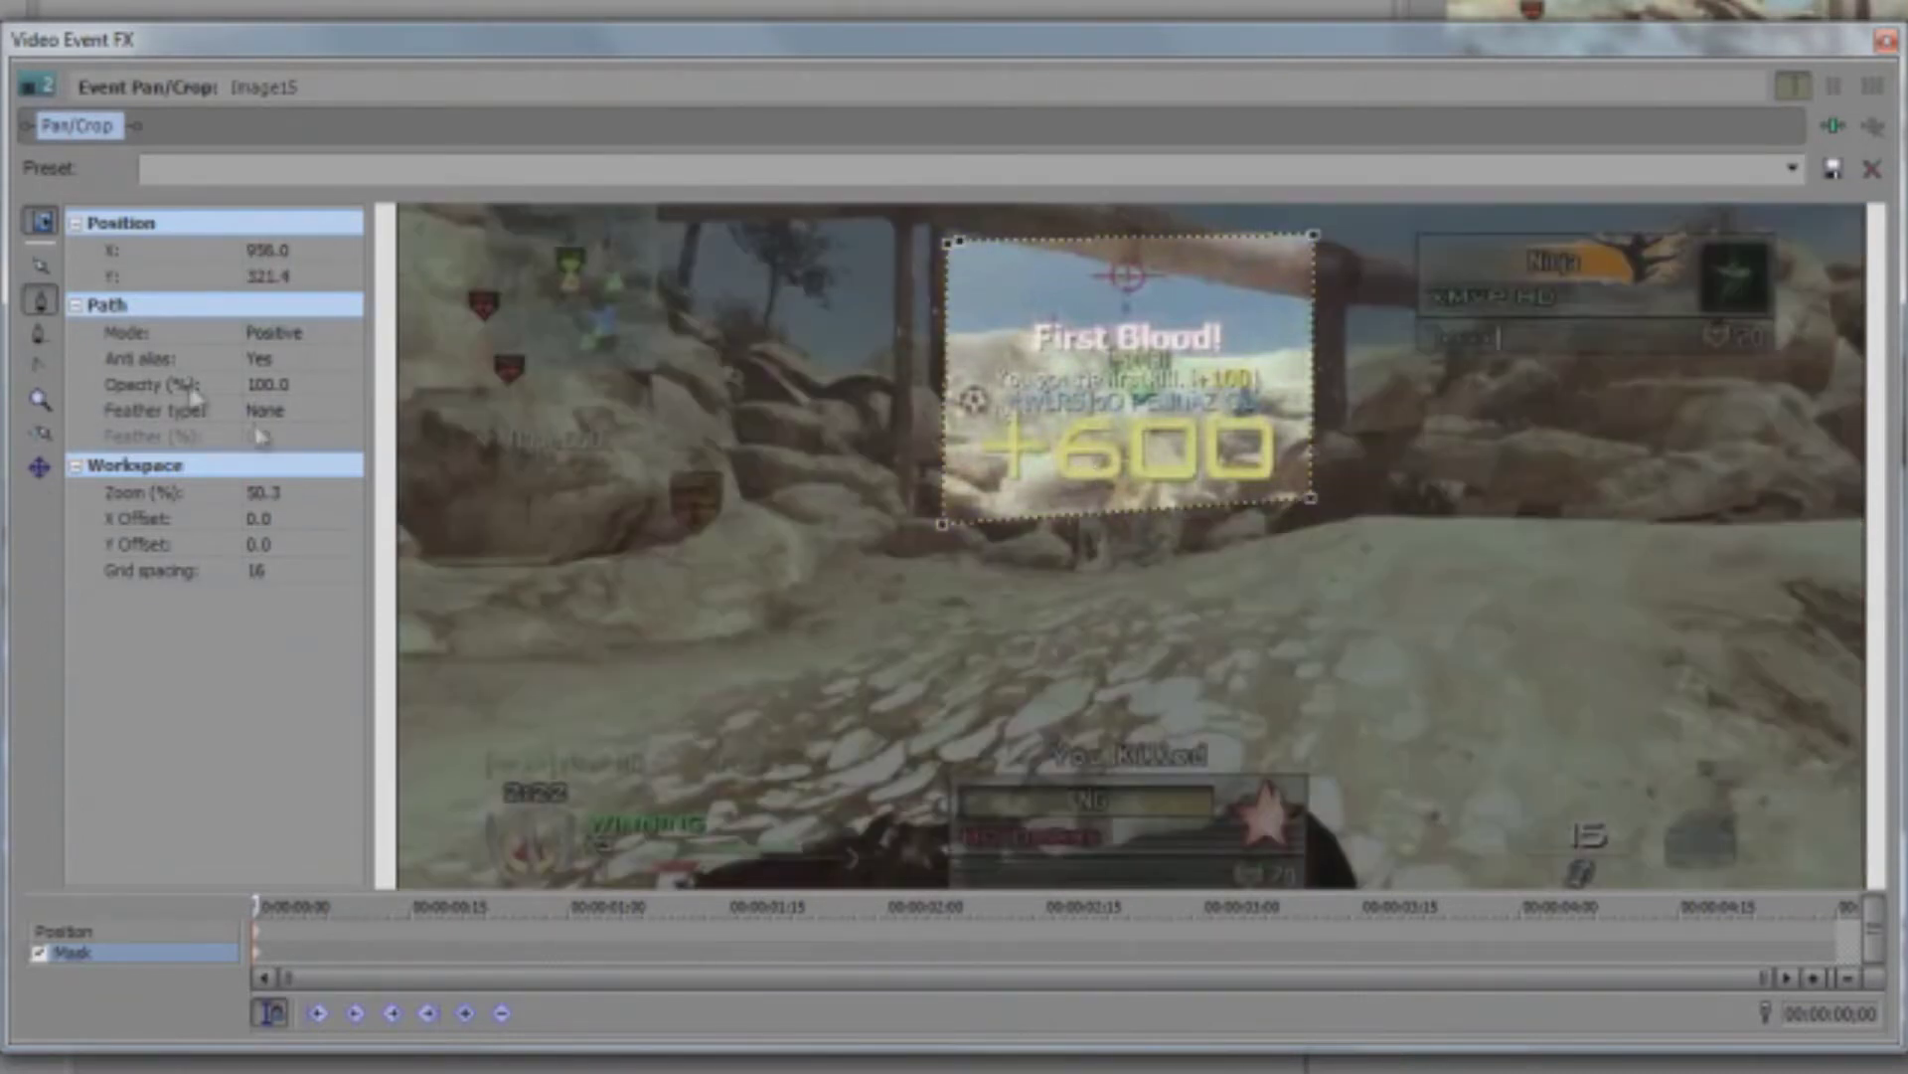
# Step: Feather the score text mask on Both sides by 3.0 percent and close the event's Pan/Crop window
pyautogui.click(273, 409)
pyautogui.click(294, 485)
pyautogui.click(281, 438)
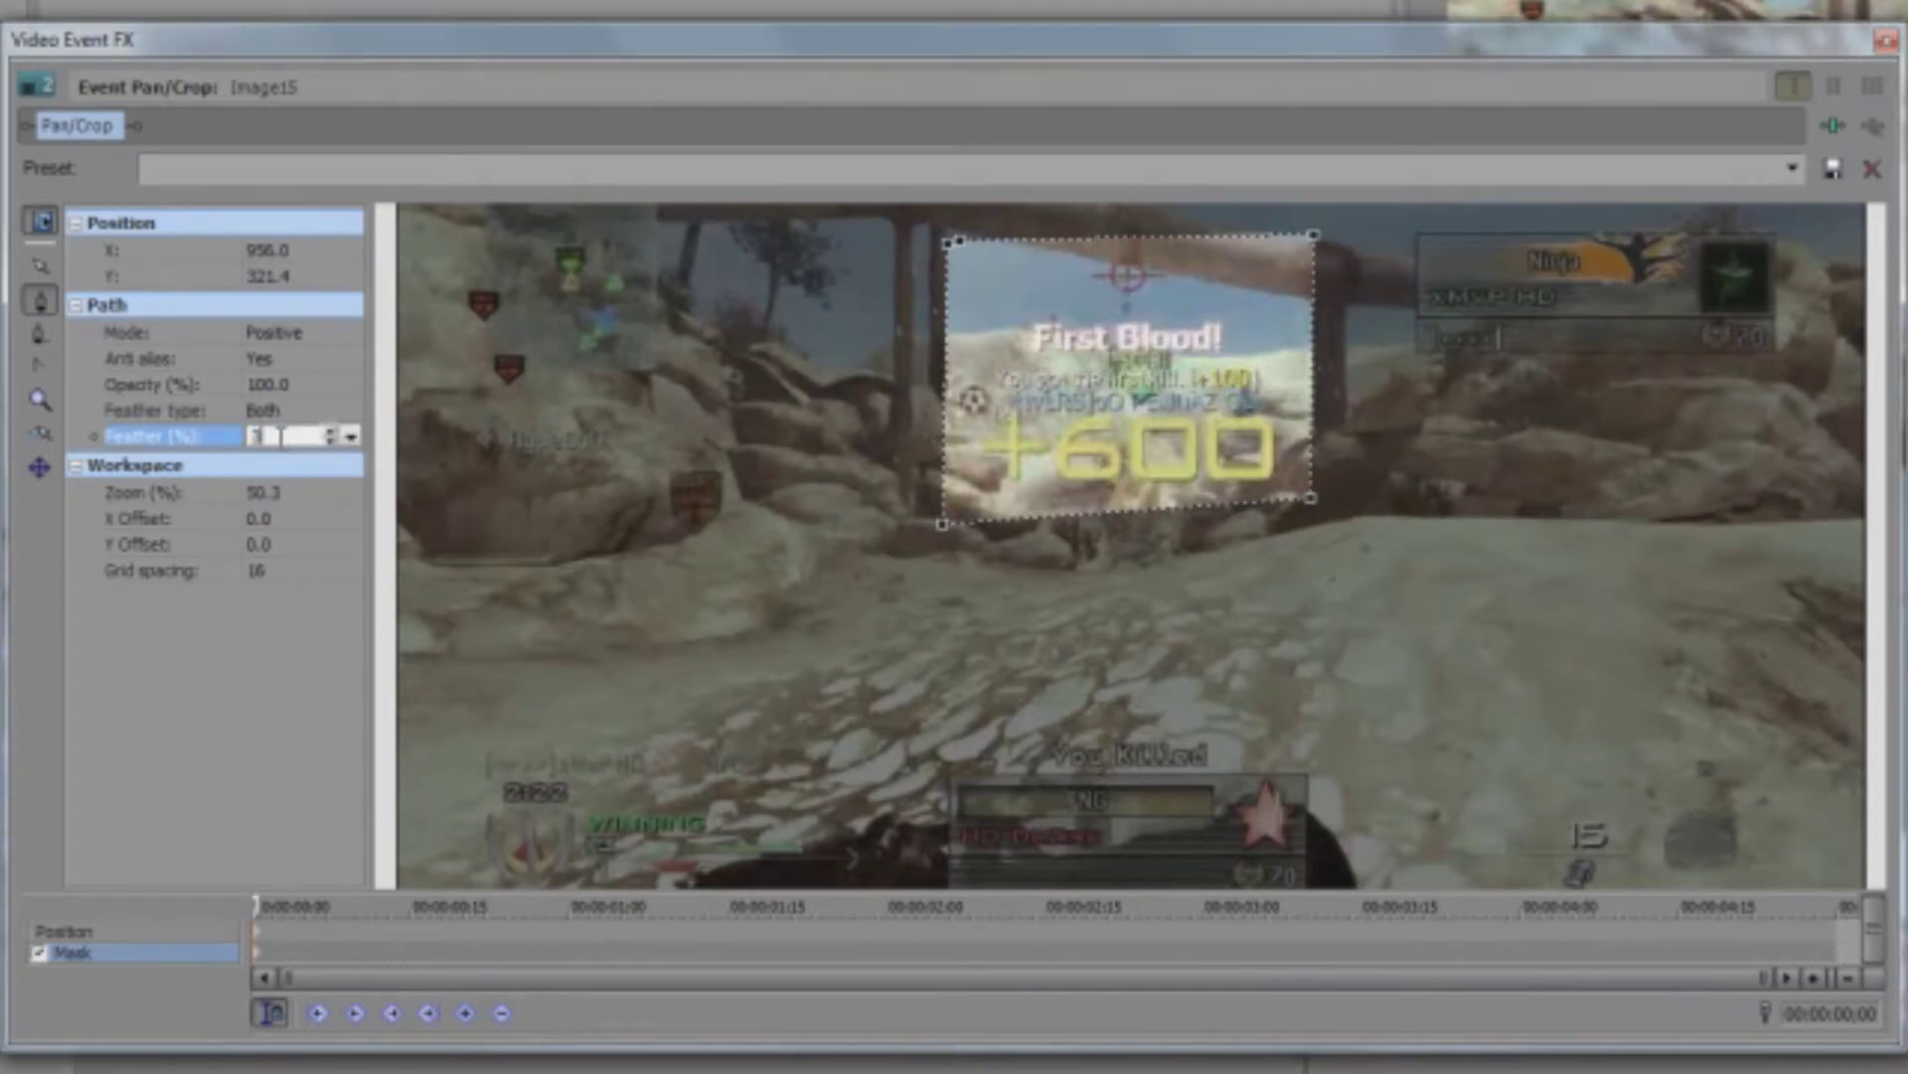
pyautogui.press('Return')
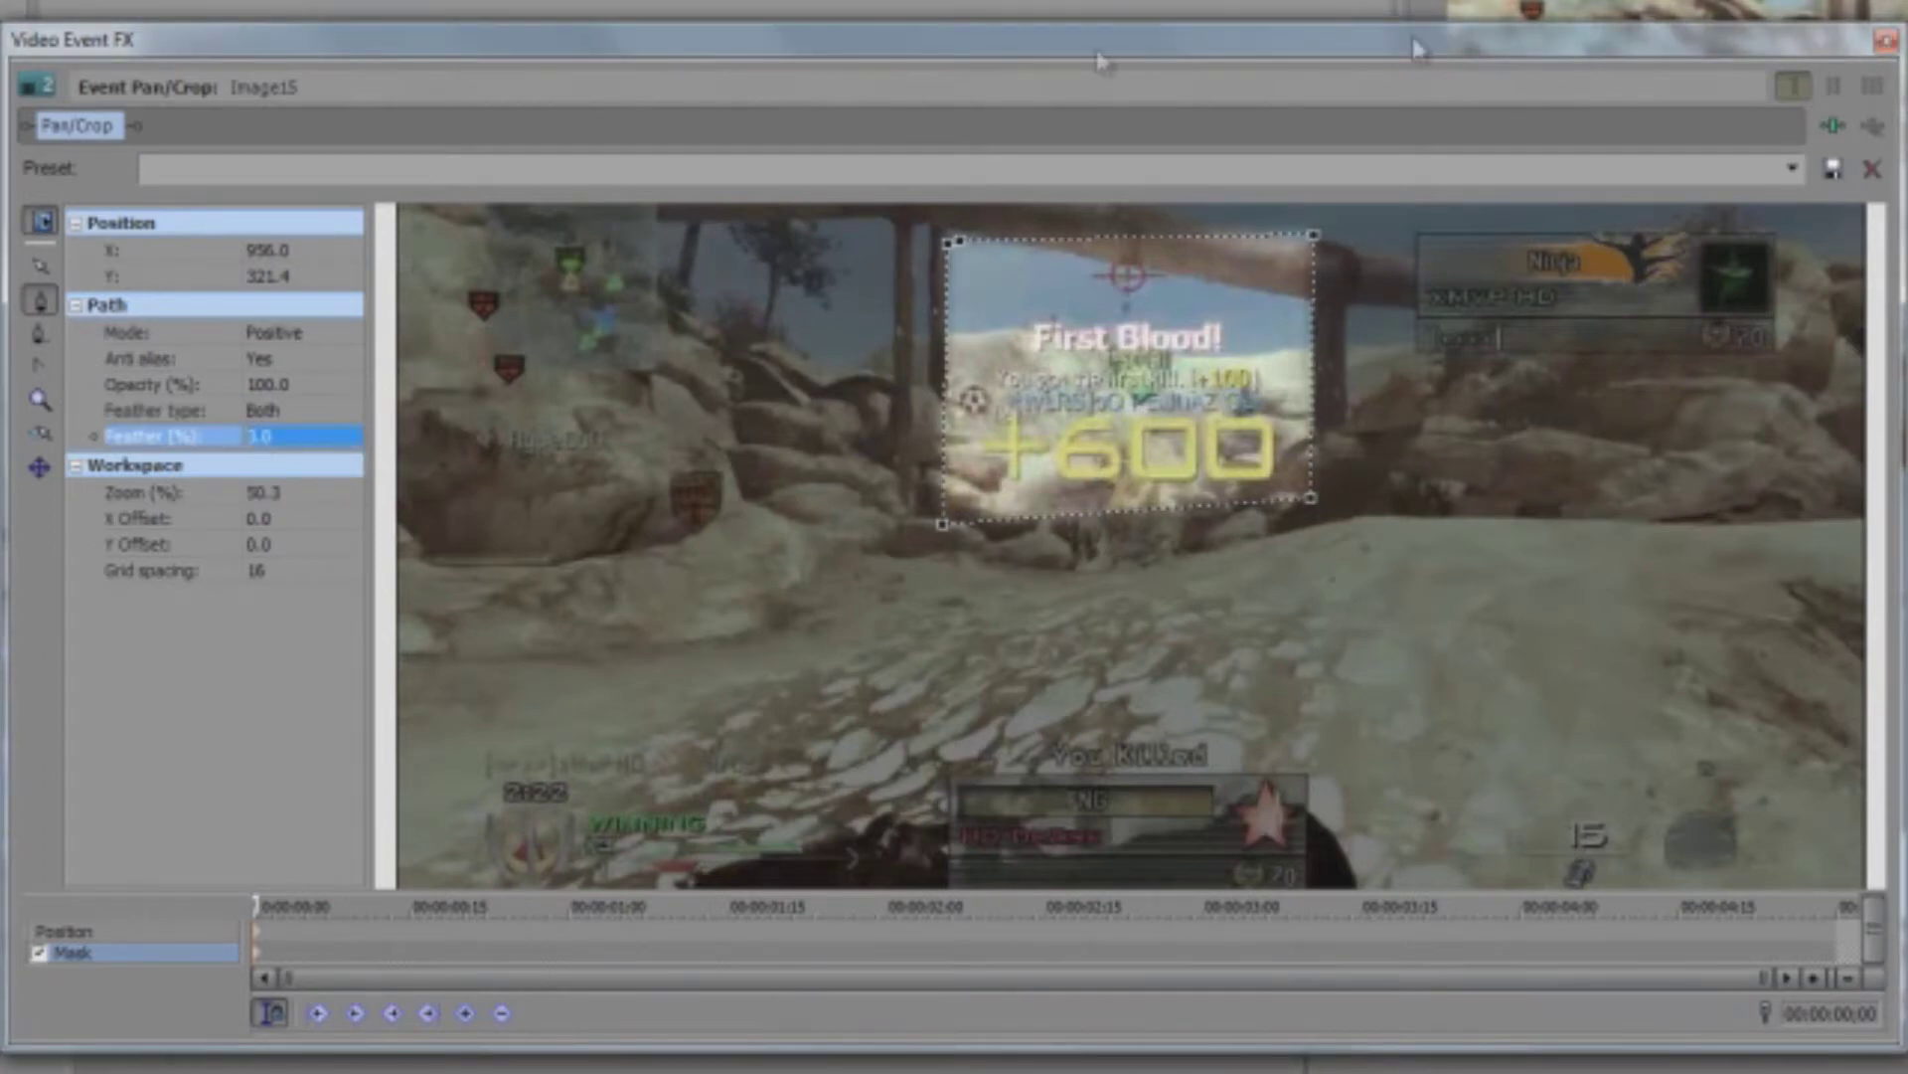
pyautogui.click(1886, 40)
# Step: Try shrinking the masked snapshot's crop frame to about 1,760 × 990, and restore the full frame
pyautogui.click(1571, 777)
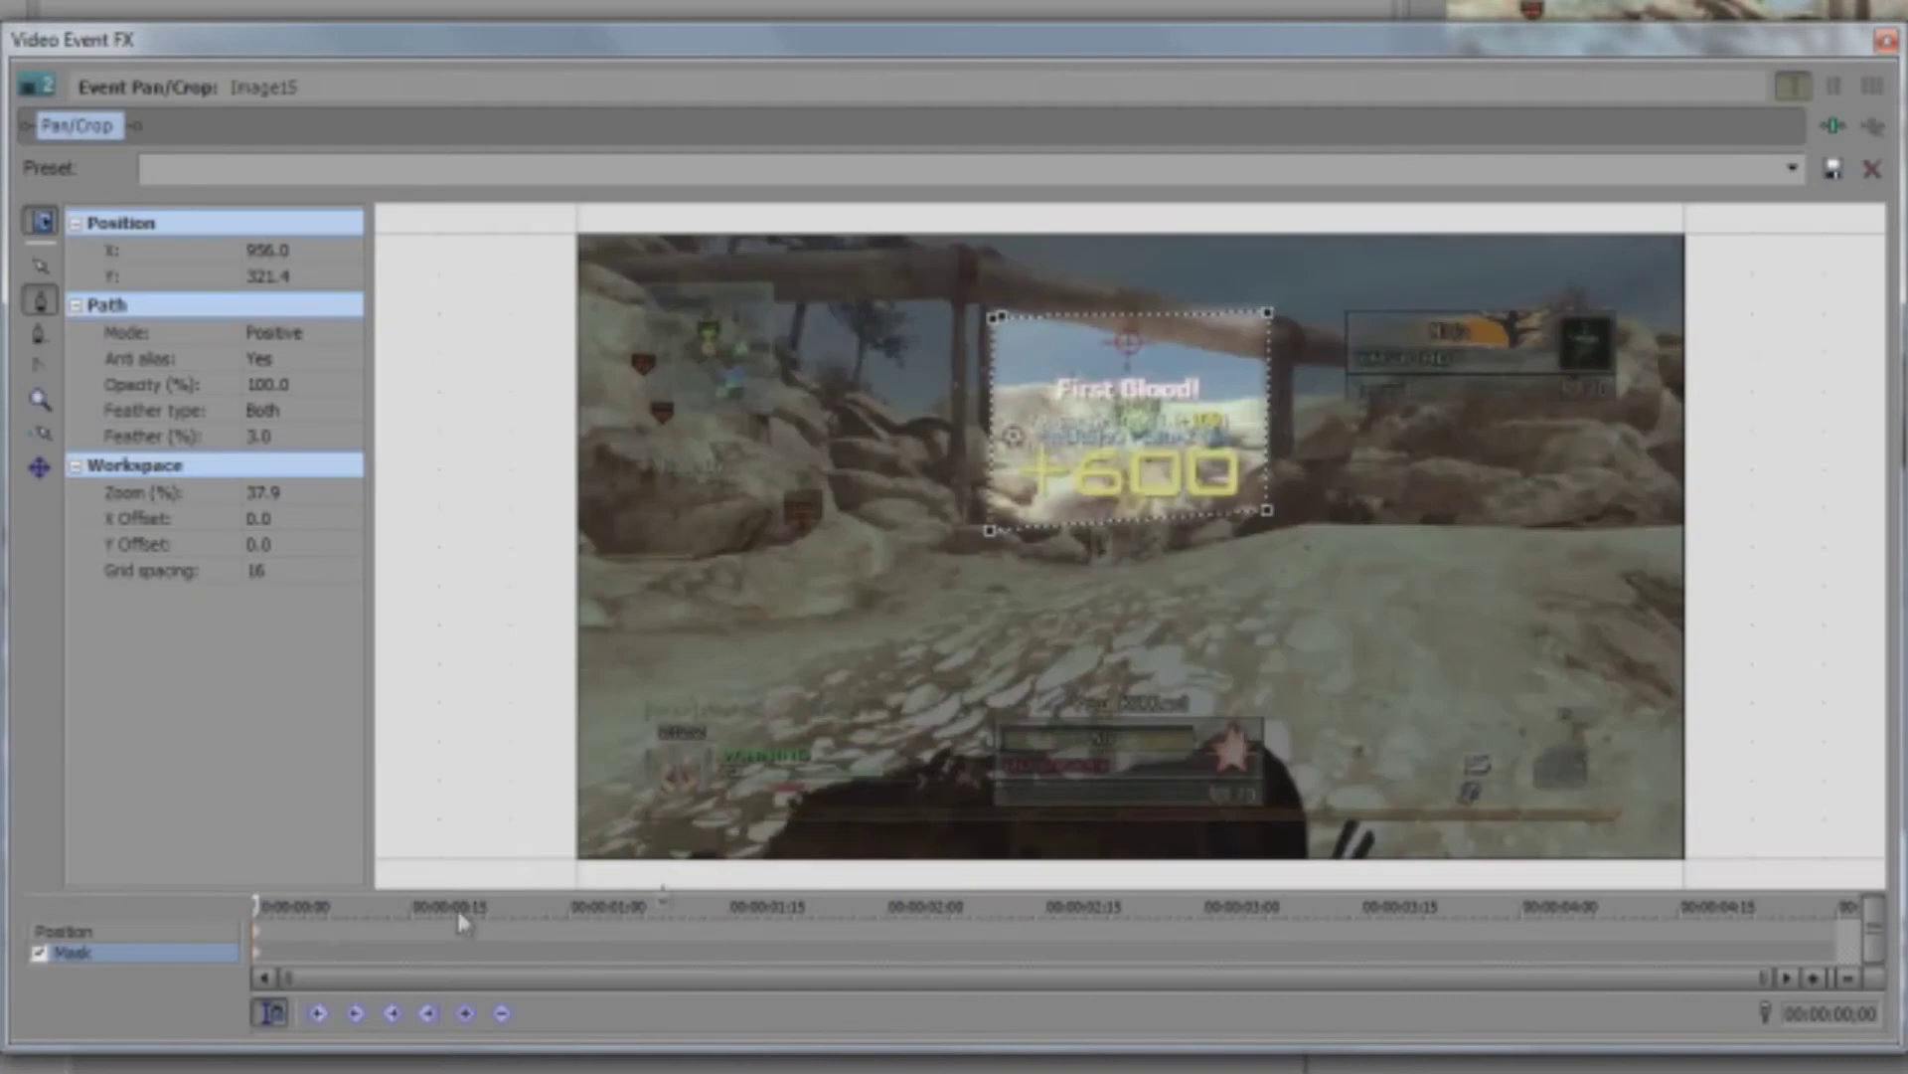
pyautogui.click(268, 936)
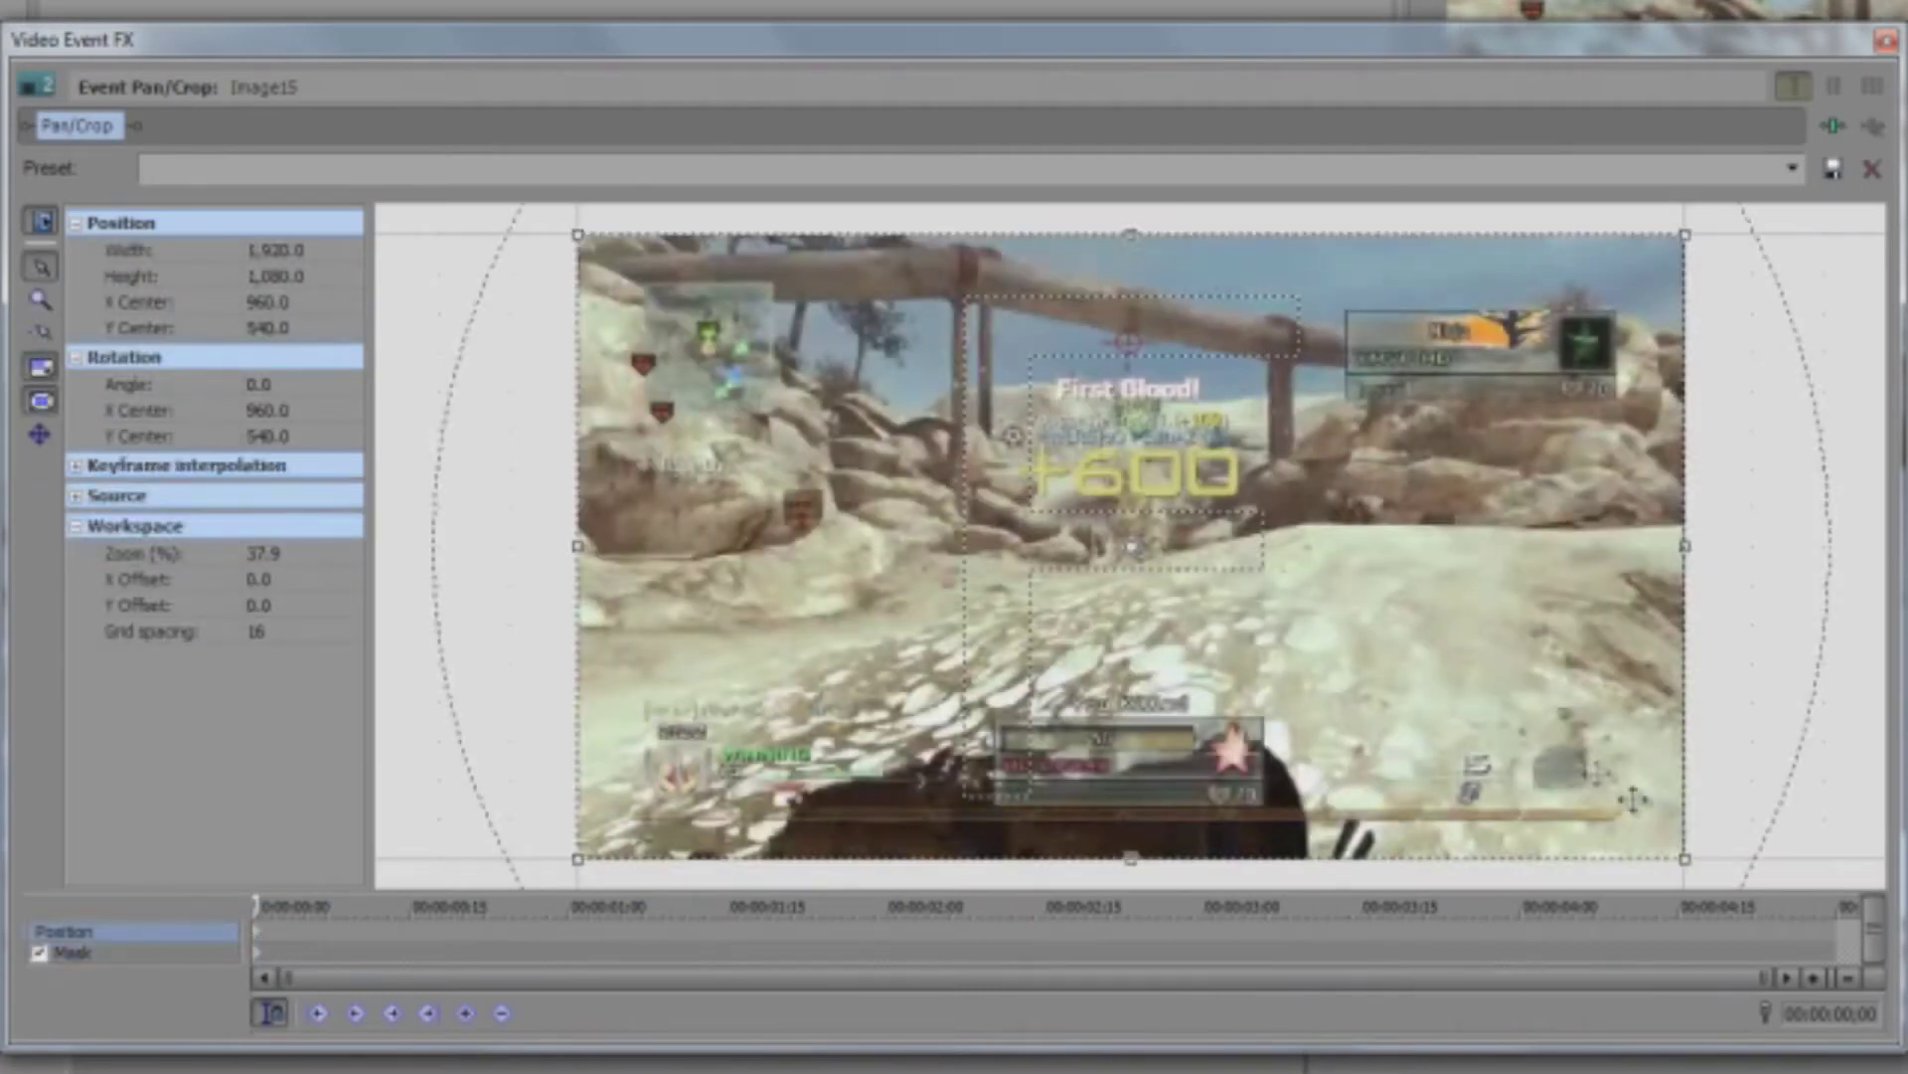
pyautogui.moveTo(1685, 862); pyautogui.dragTo(1637, 833)
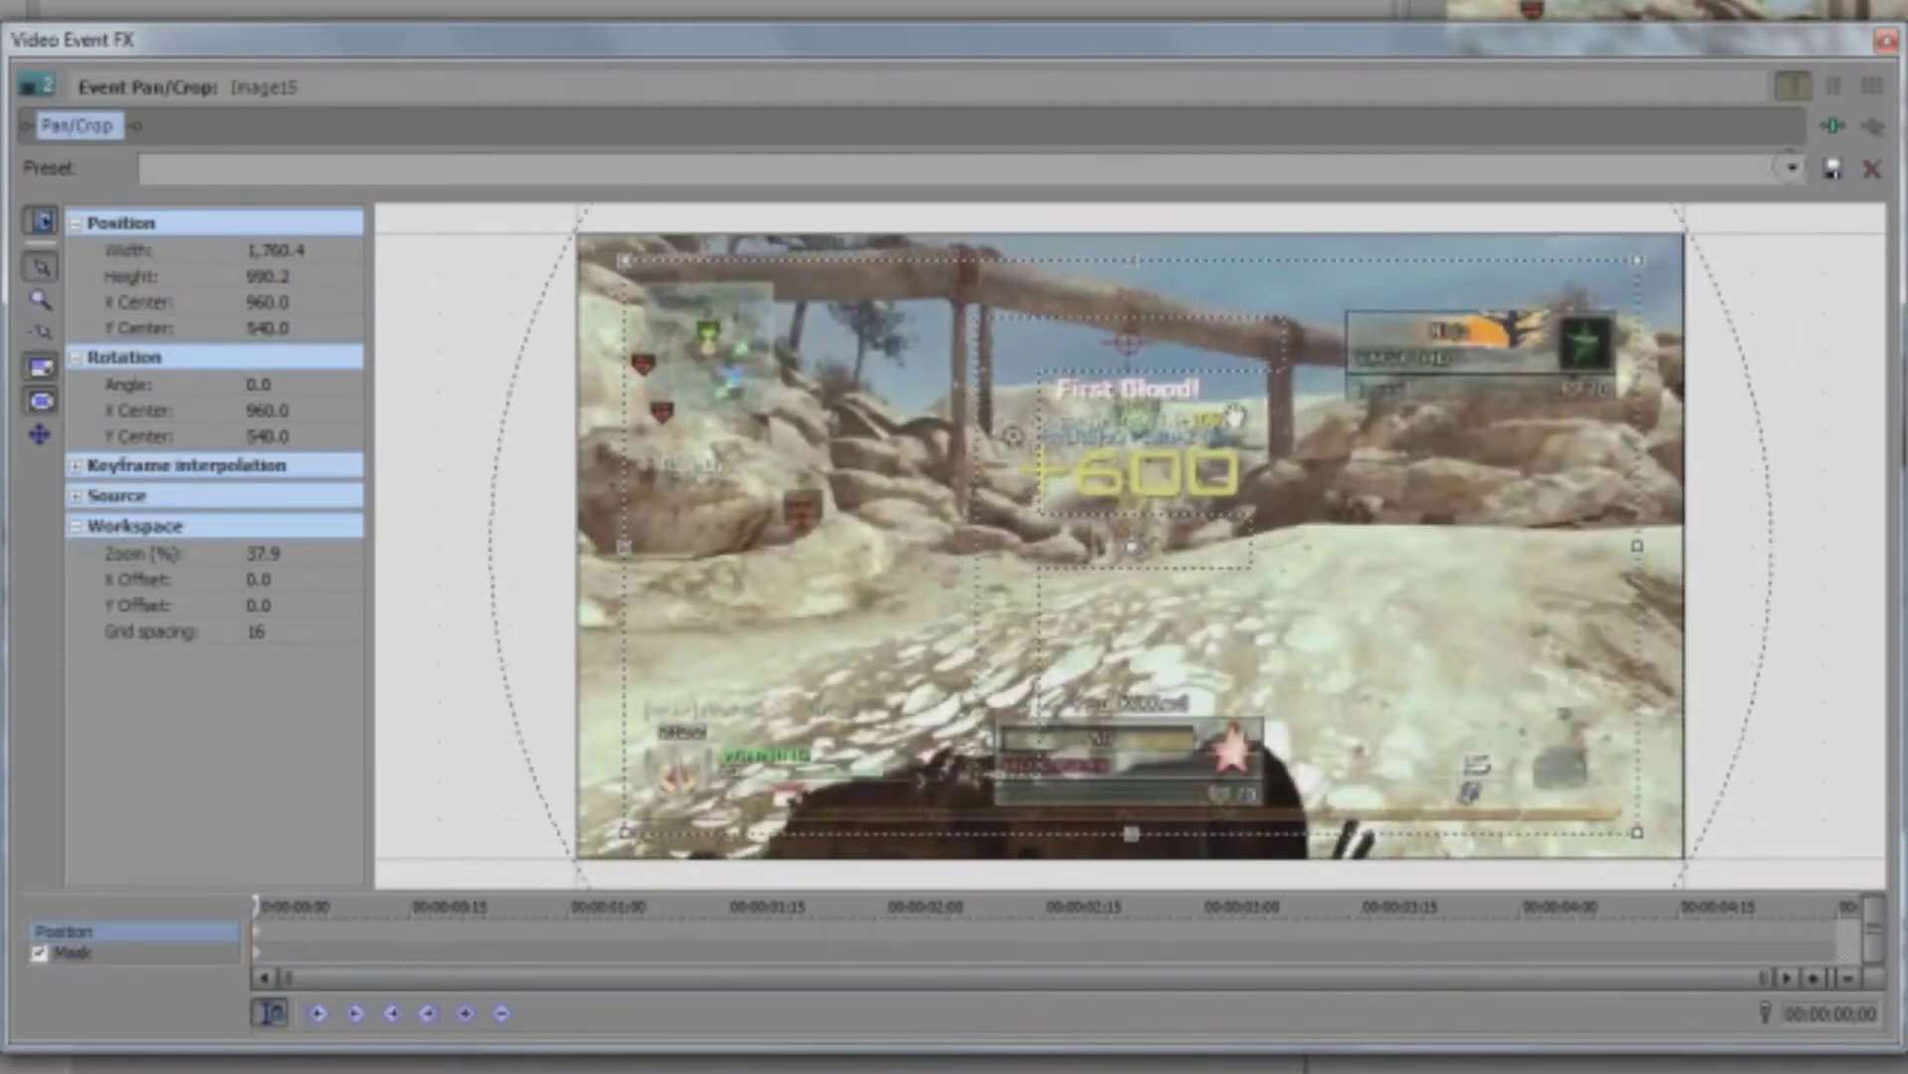
pyautogui.rightClick(1004, 658)
pyautogui.click(1044, 671)
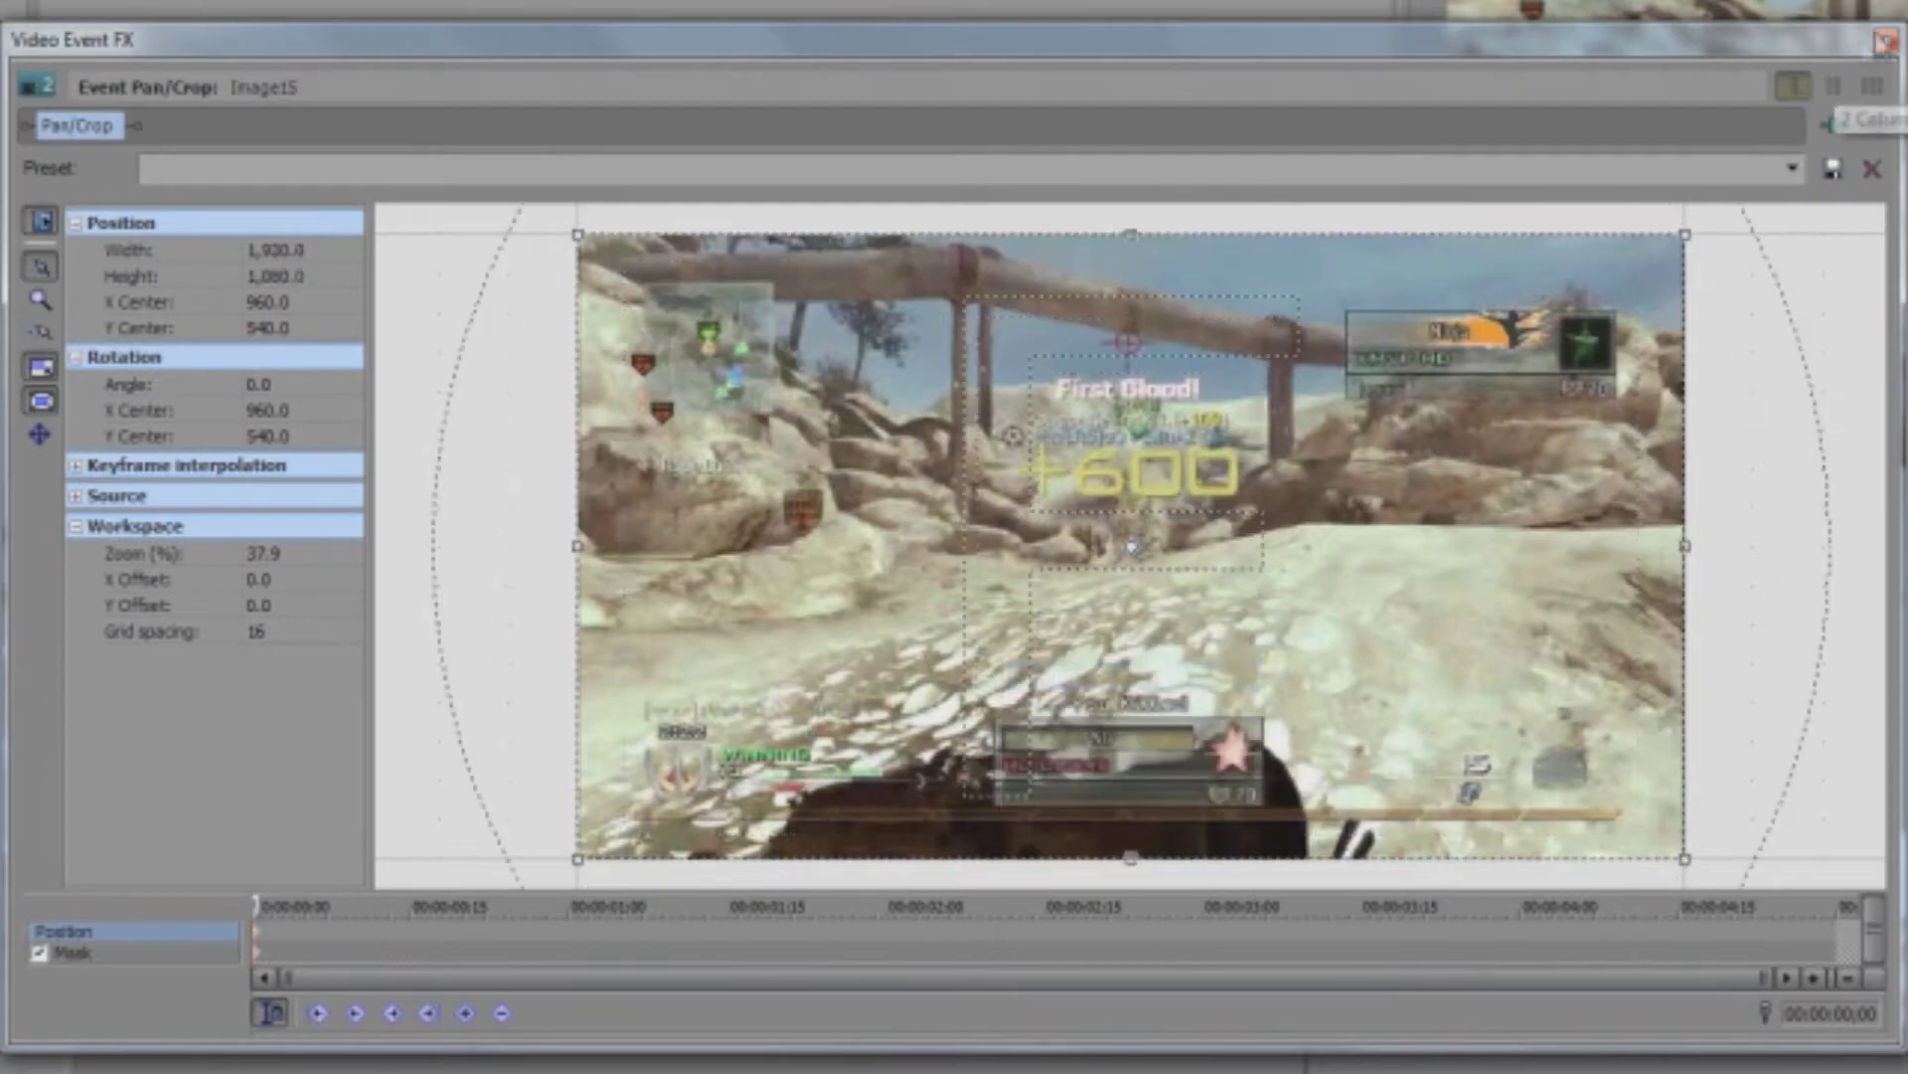
pyautogui.click(1884, 42)
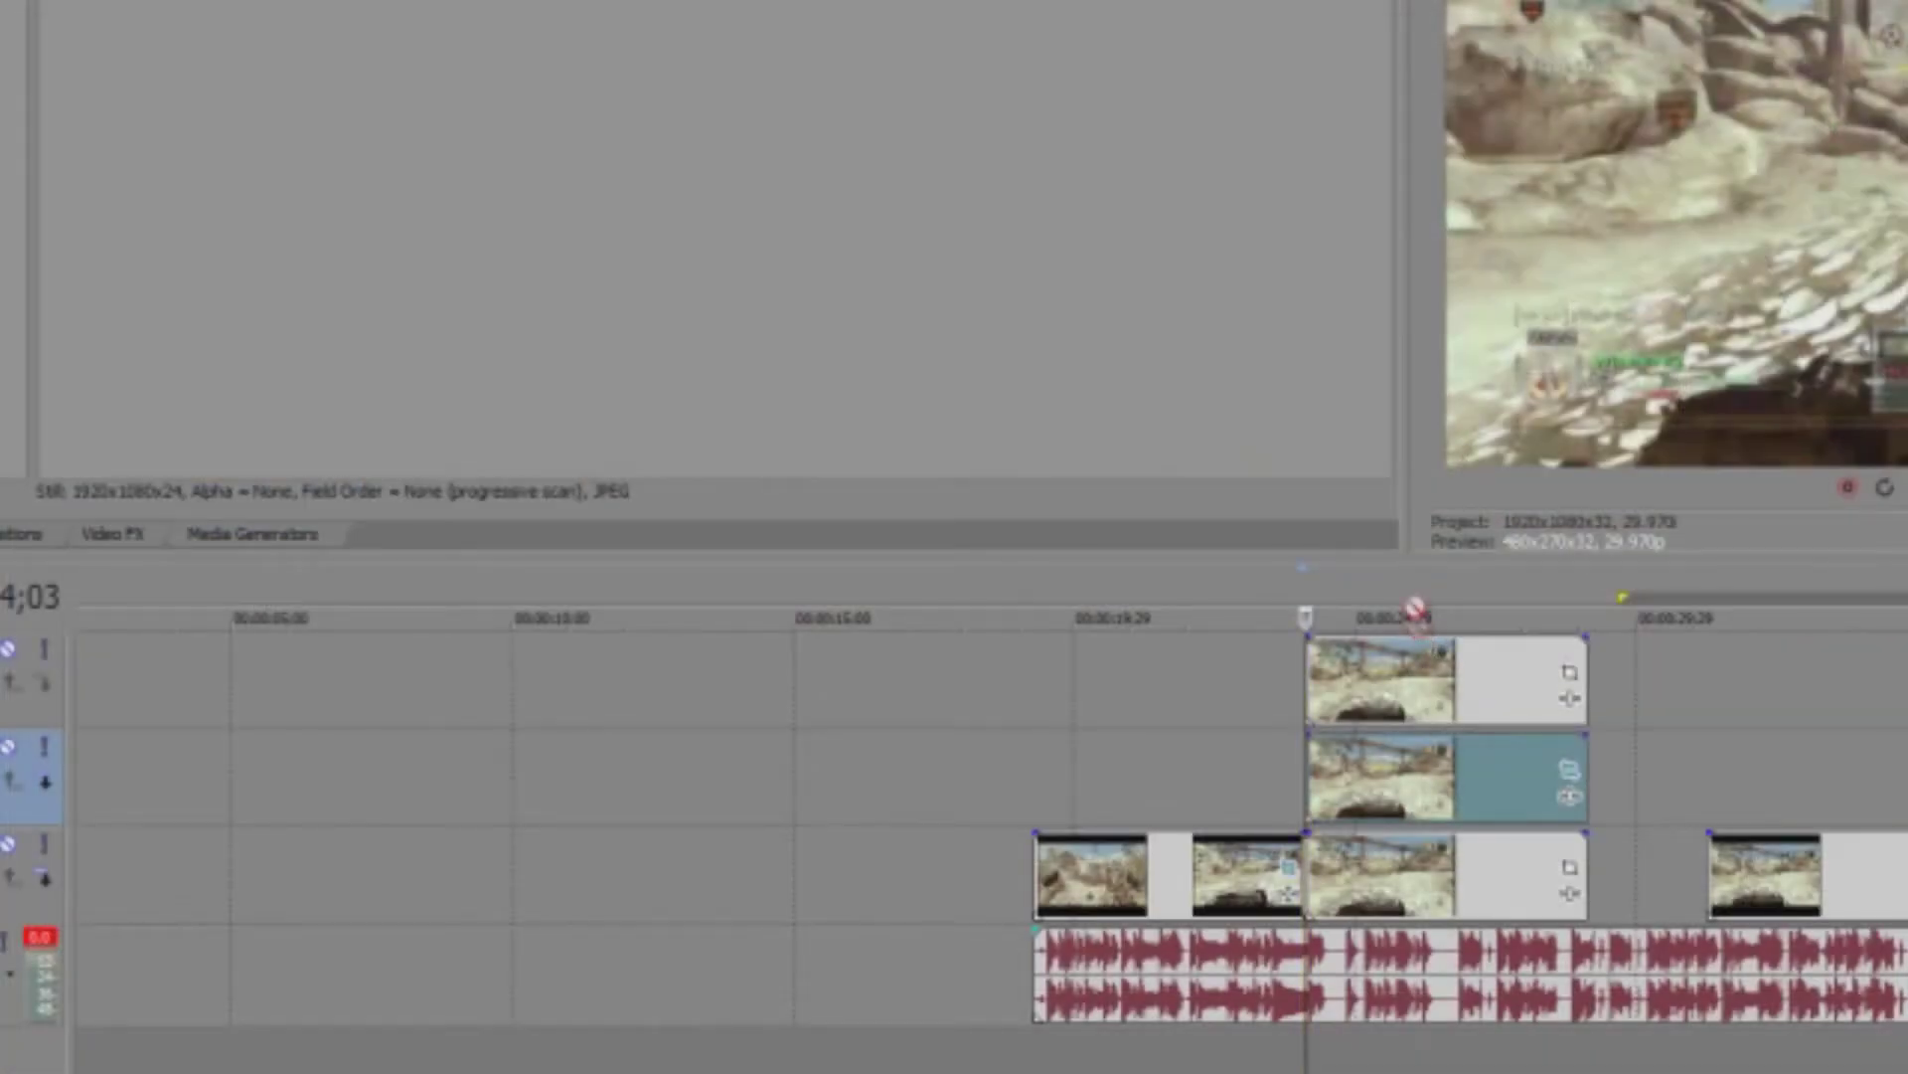
# Step: Try moving the masked snapshot up onto the top video track and return it to the middle track
pyautogui.moveTo(1416, 608); pyautogui.dragTo(1534, 686)
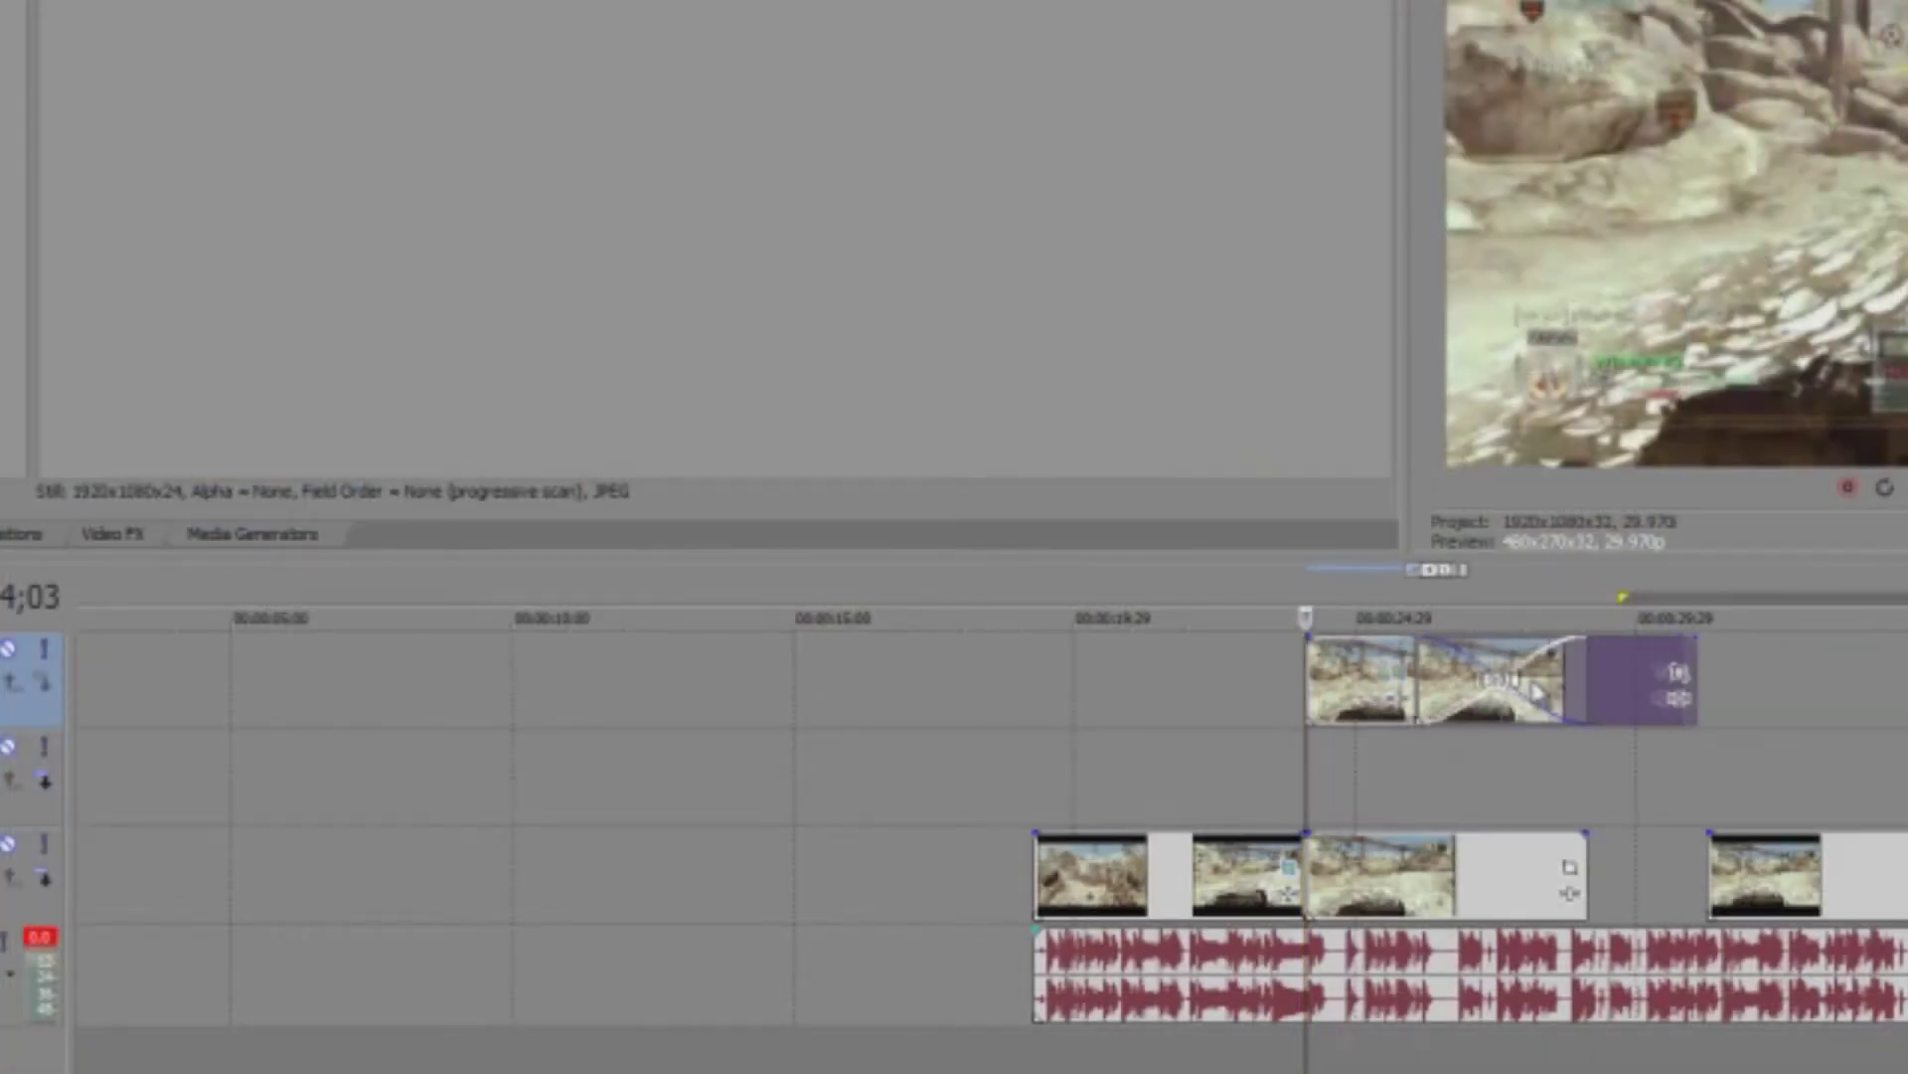
pyautogui.moveTo(1385, 694); pyautogui.dragTo(1374, 803)
pyautogui.moveTo(1588, 700); pyautogui.dragTo(1482, 703)
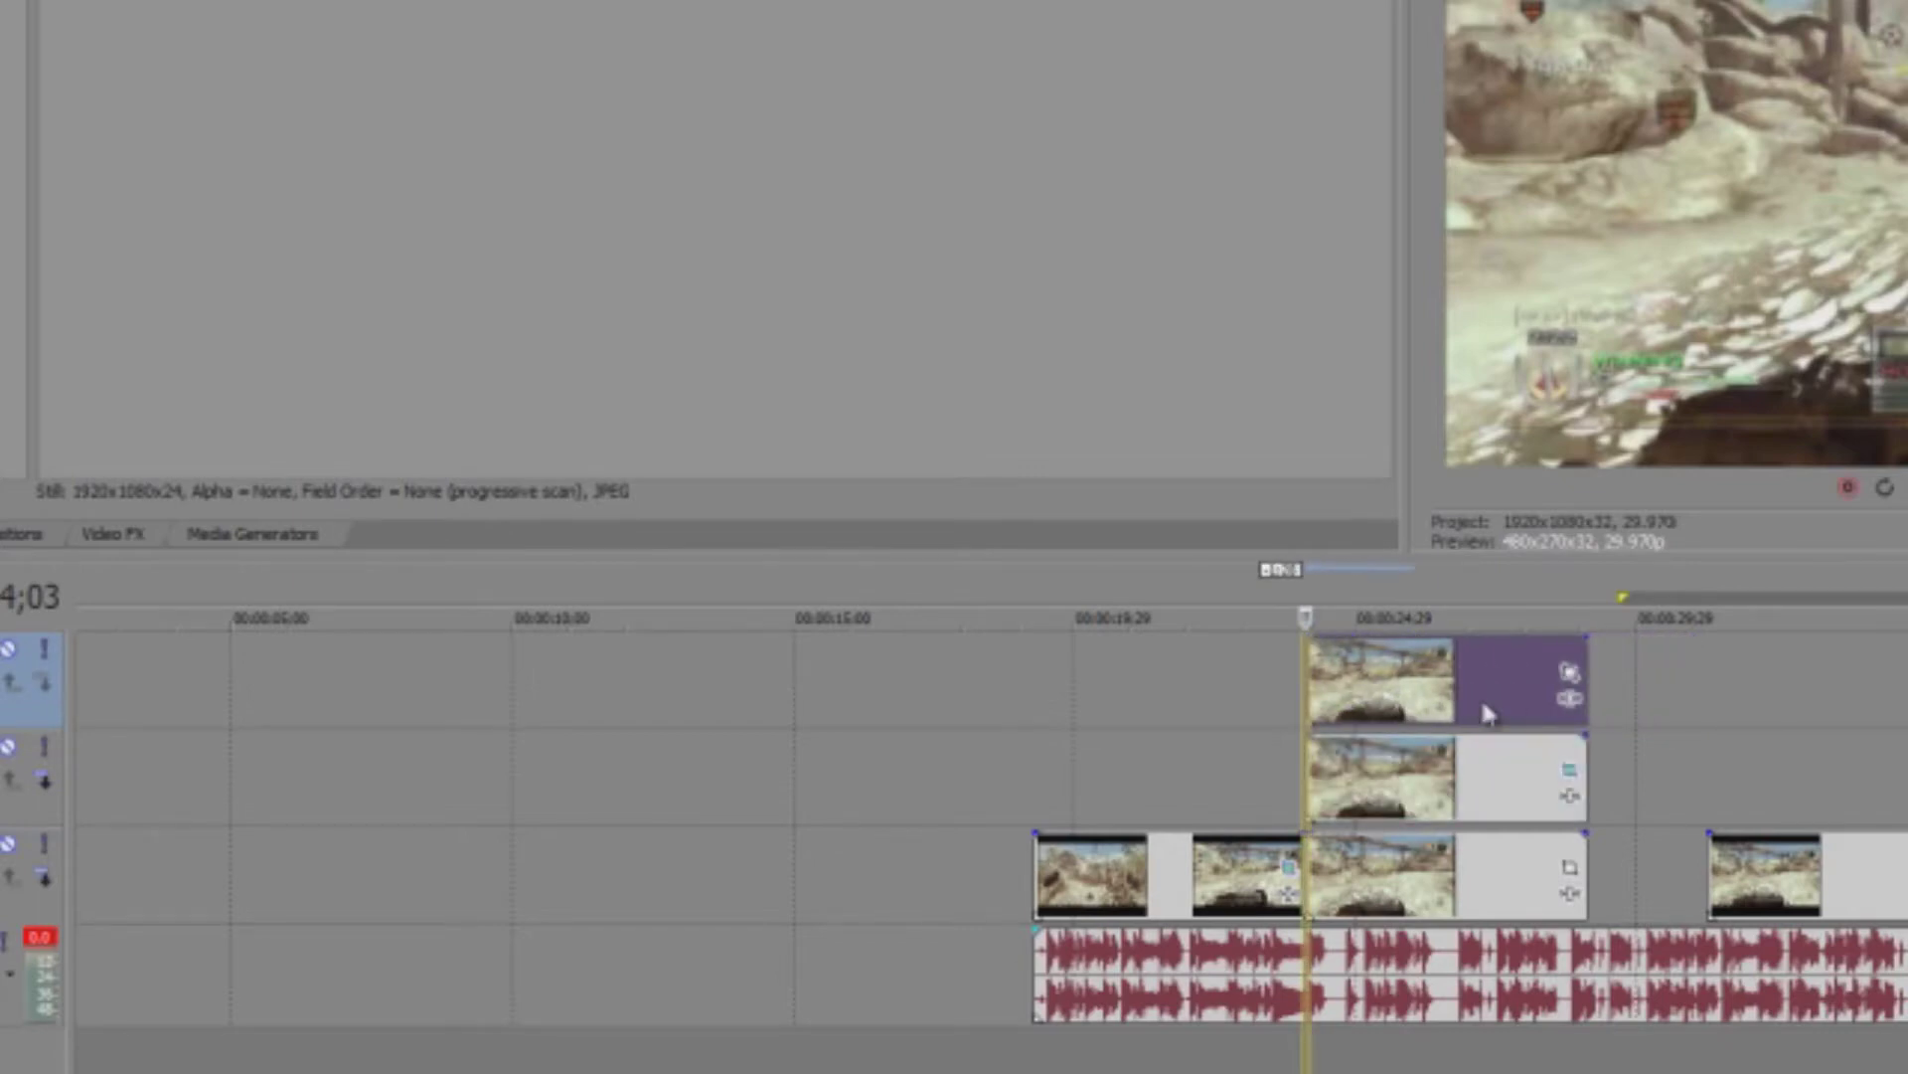
# Step: Try enlarging the top-track snapshot's crop frame to about 1,958 × 1,101, and restore its full size
pyautogui.click(1569, 672)
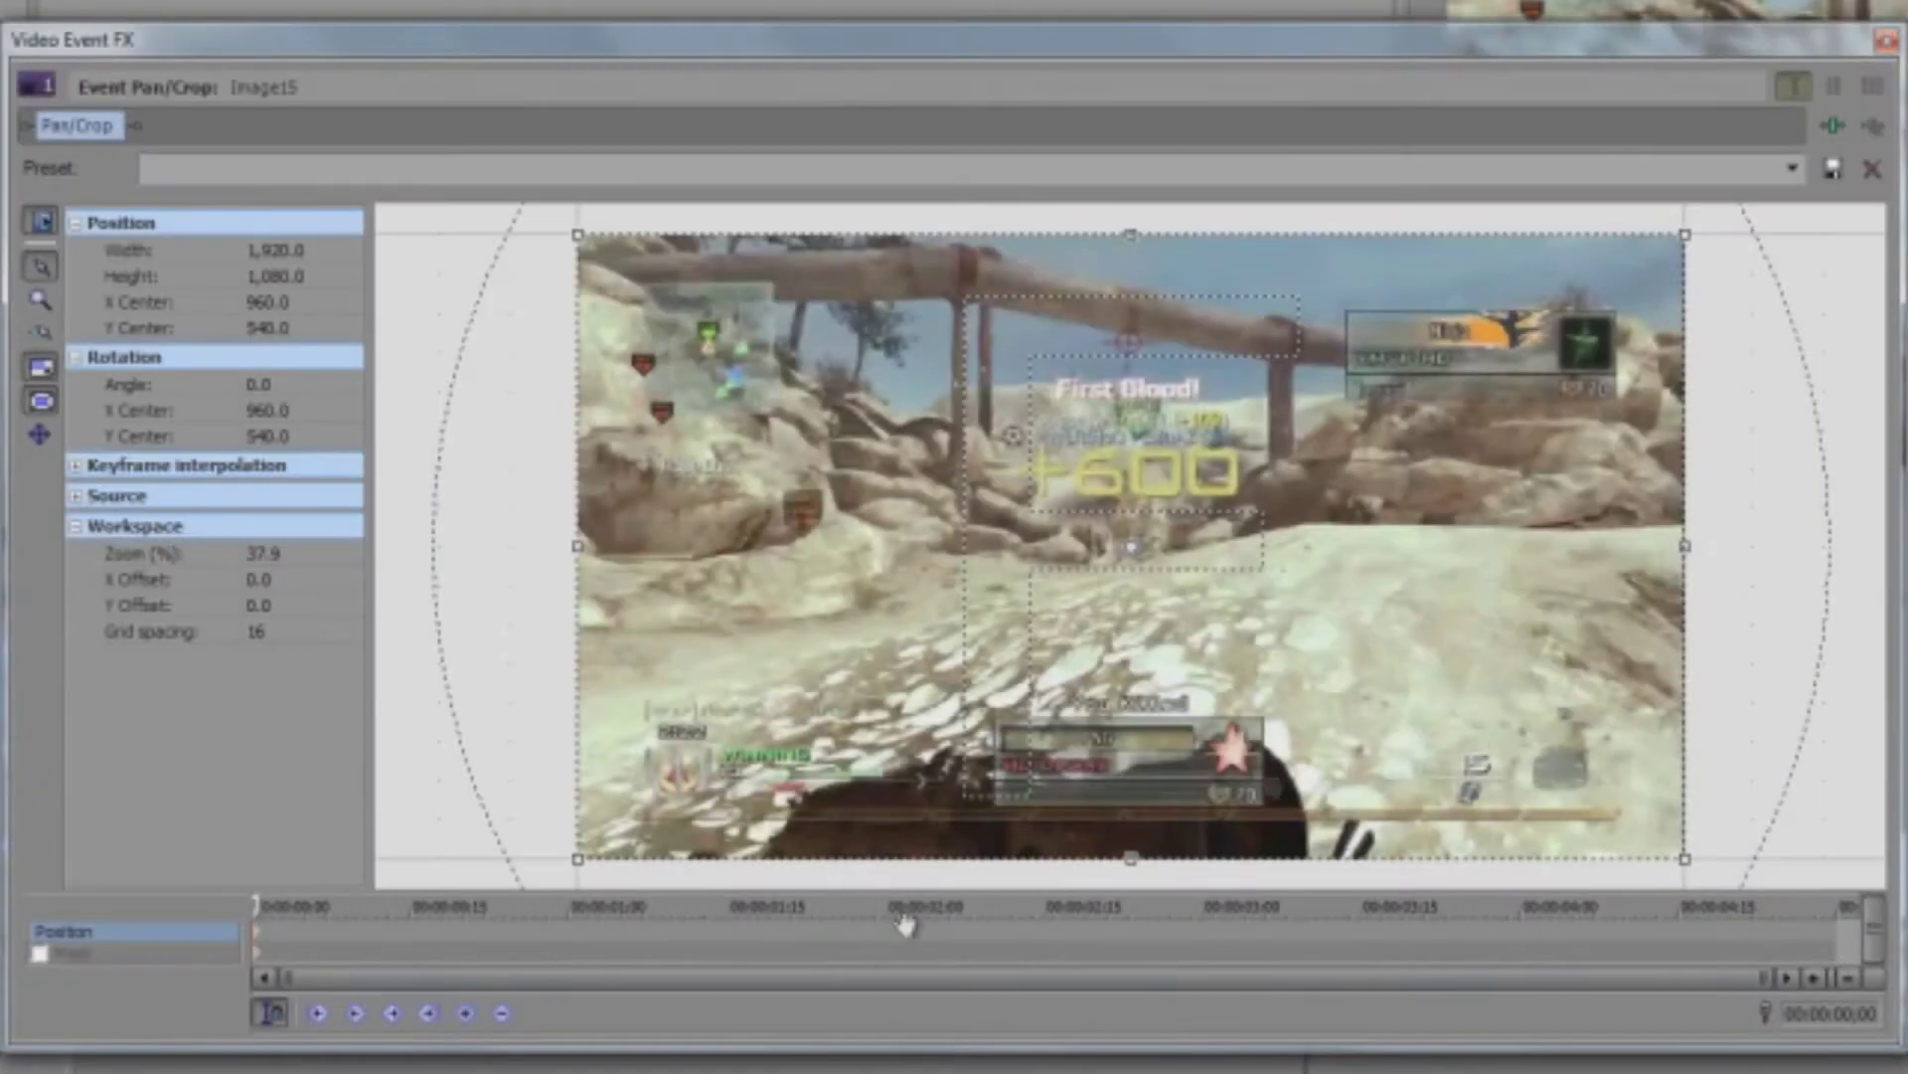
pyautogui.moveTo(1131, 857); pyautogui.dragTo(1113, 865)
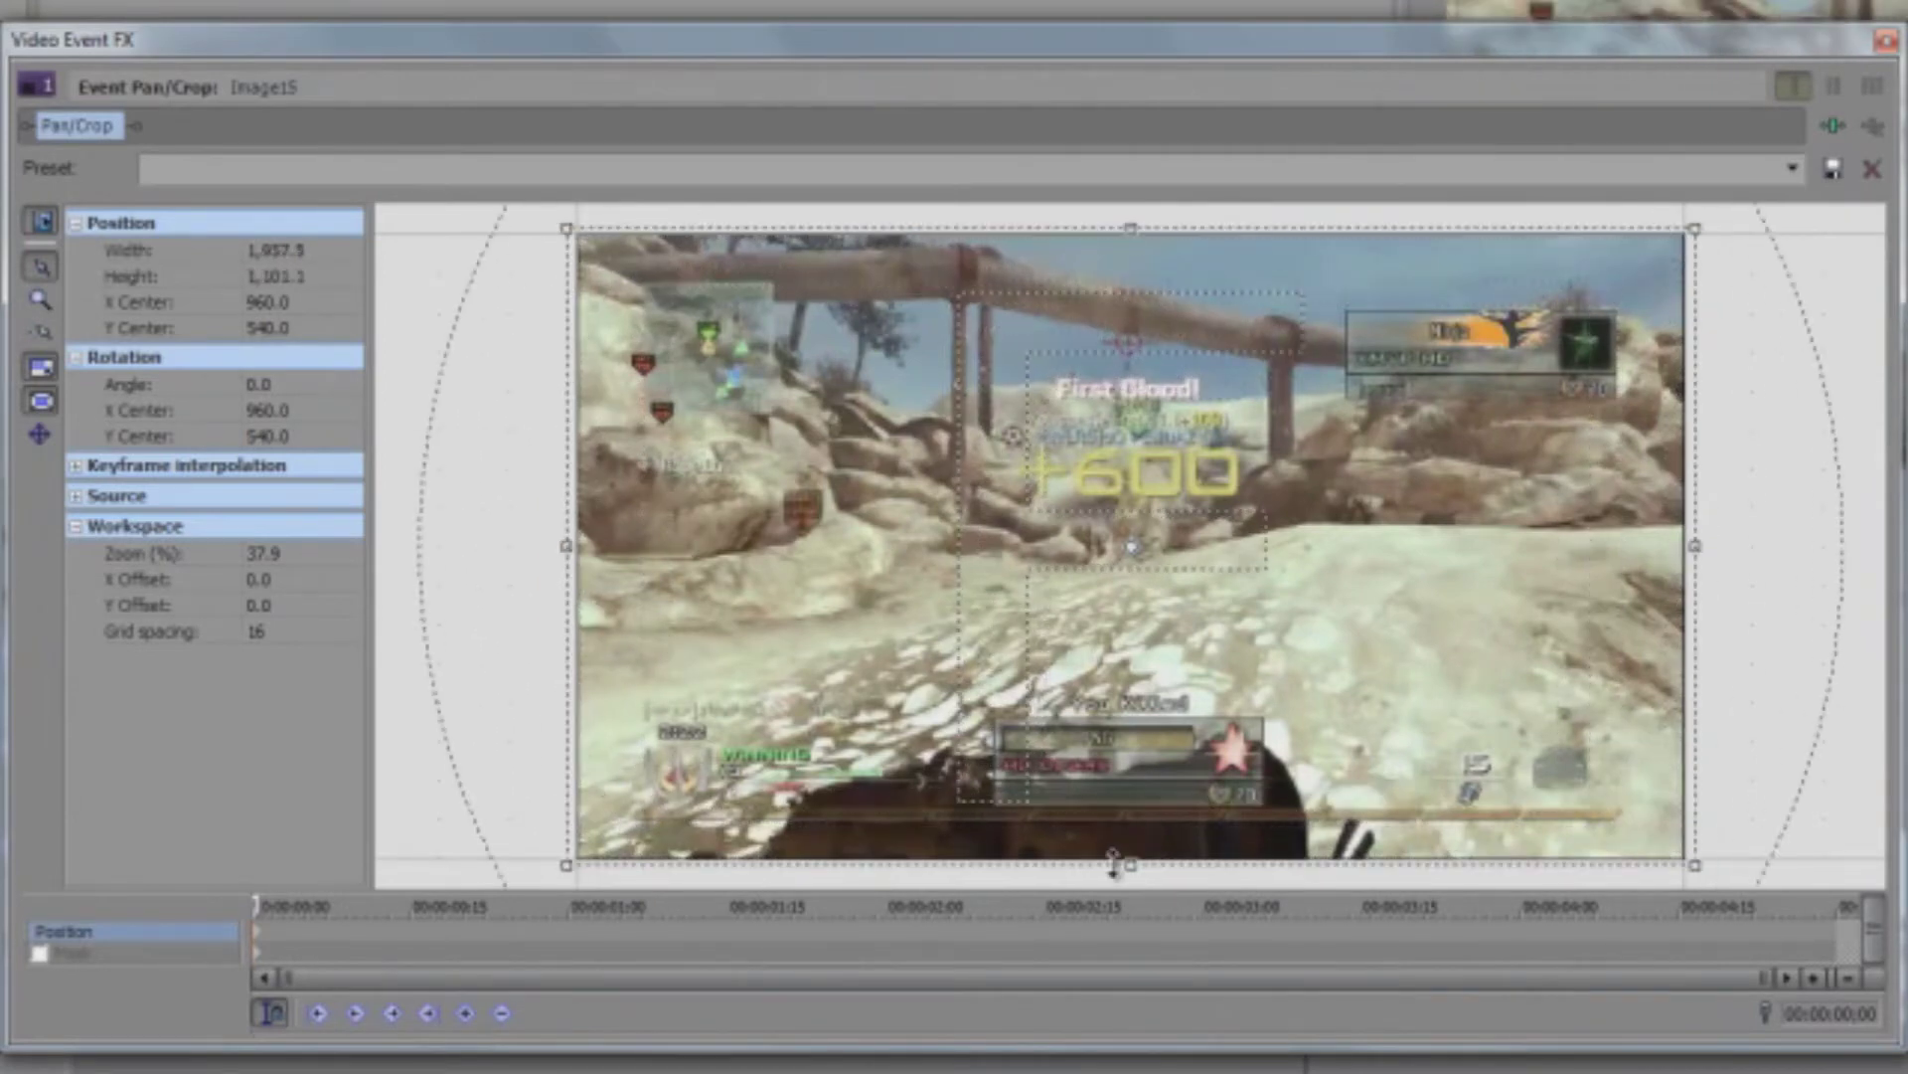
pyautogui.rightClick(1236, 661)
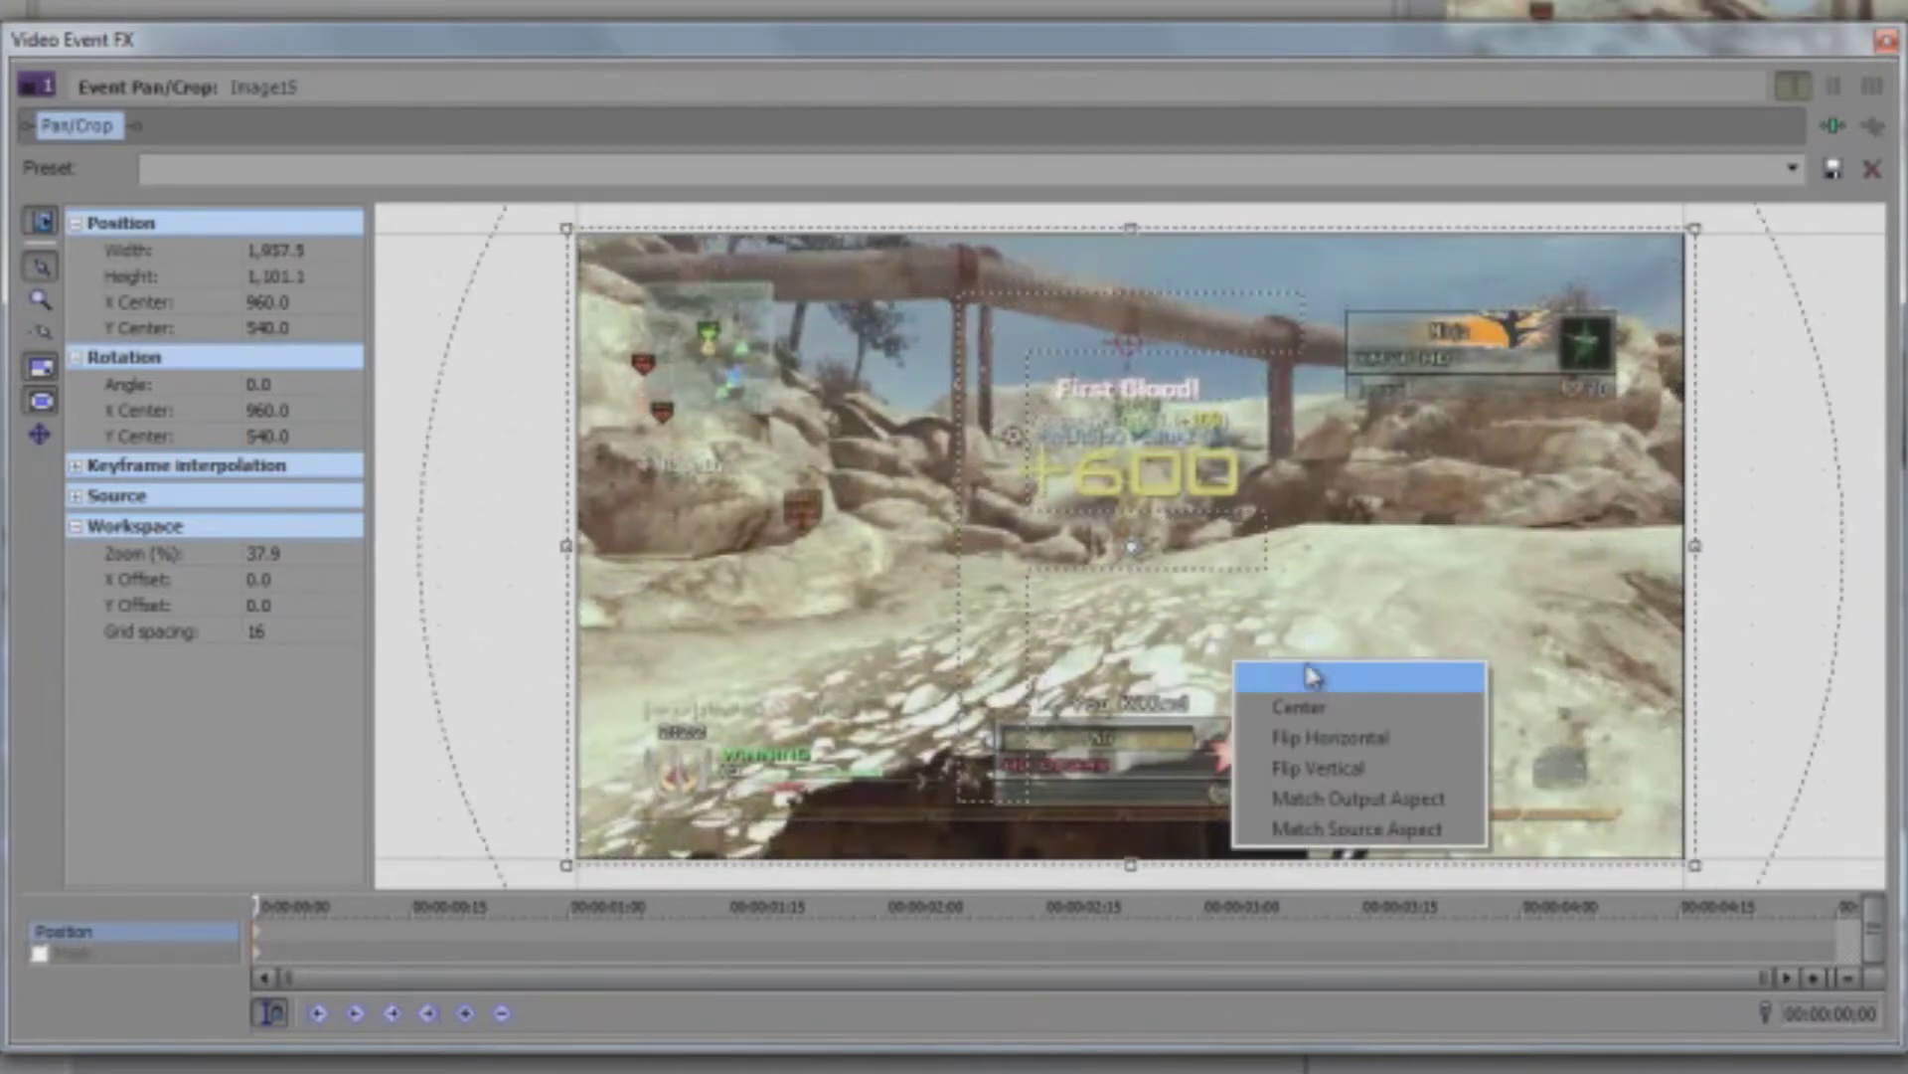
pyautogui.click(1292, 675)
pyautogui.click(1886, 42)
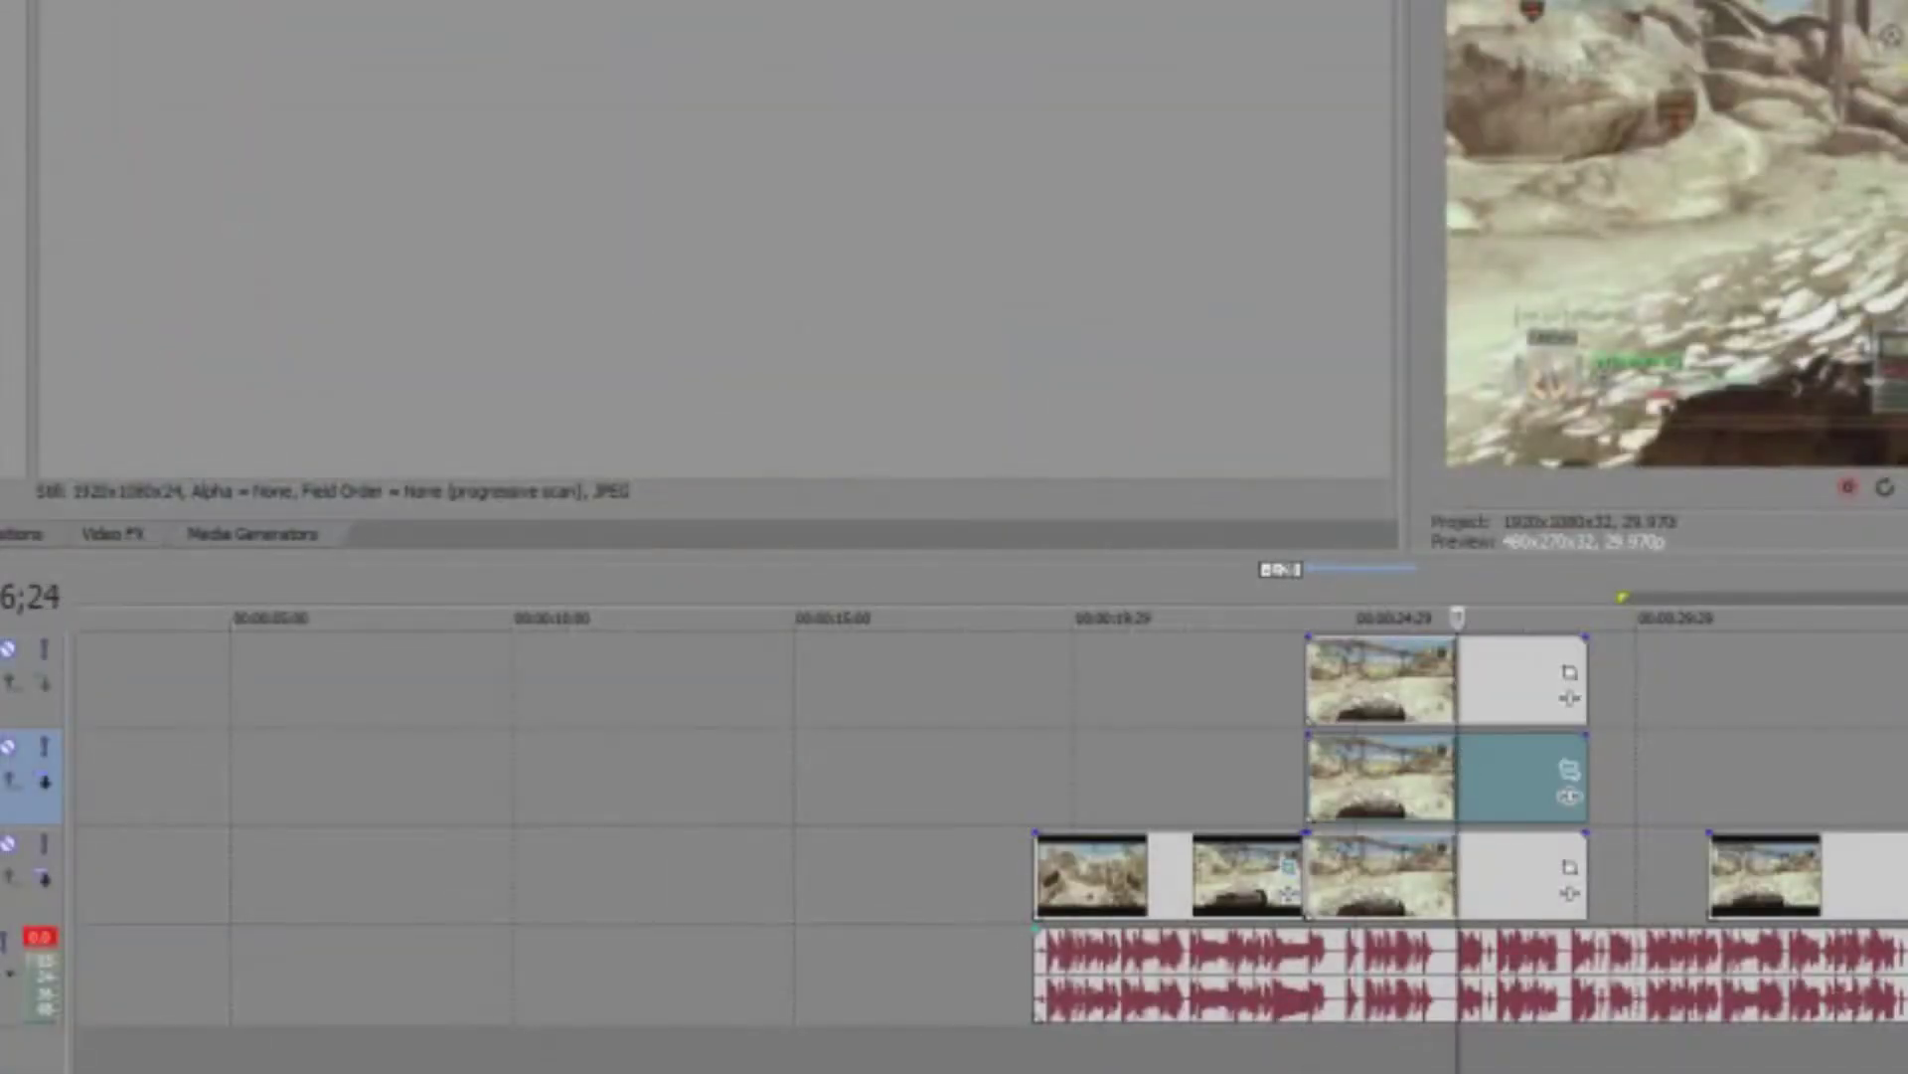
# Step: Inspect the middle snapshot's mask and position keyframes, and try resizing the top snapshot's crop frame
pyautogui.click(1575, 770)
pyautogui.click(1577, 763)
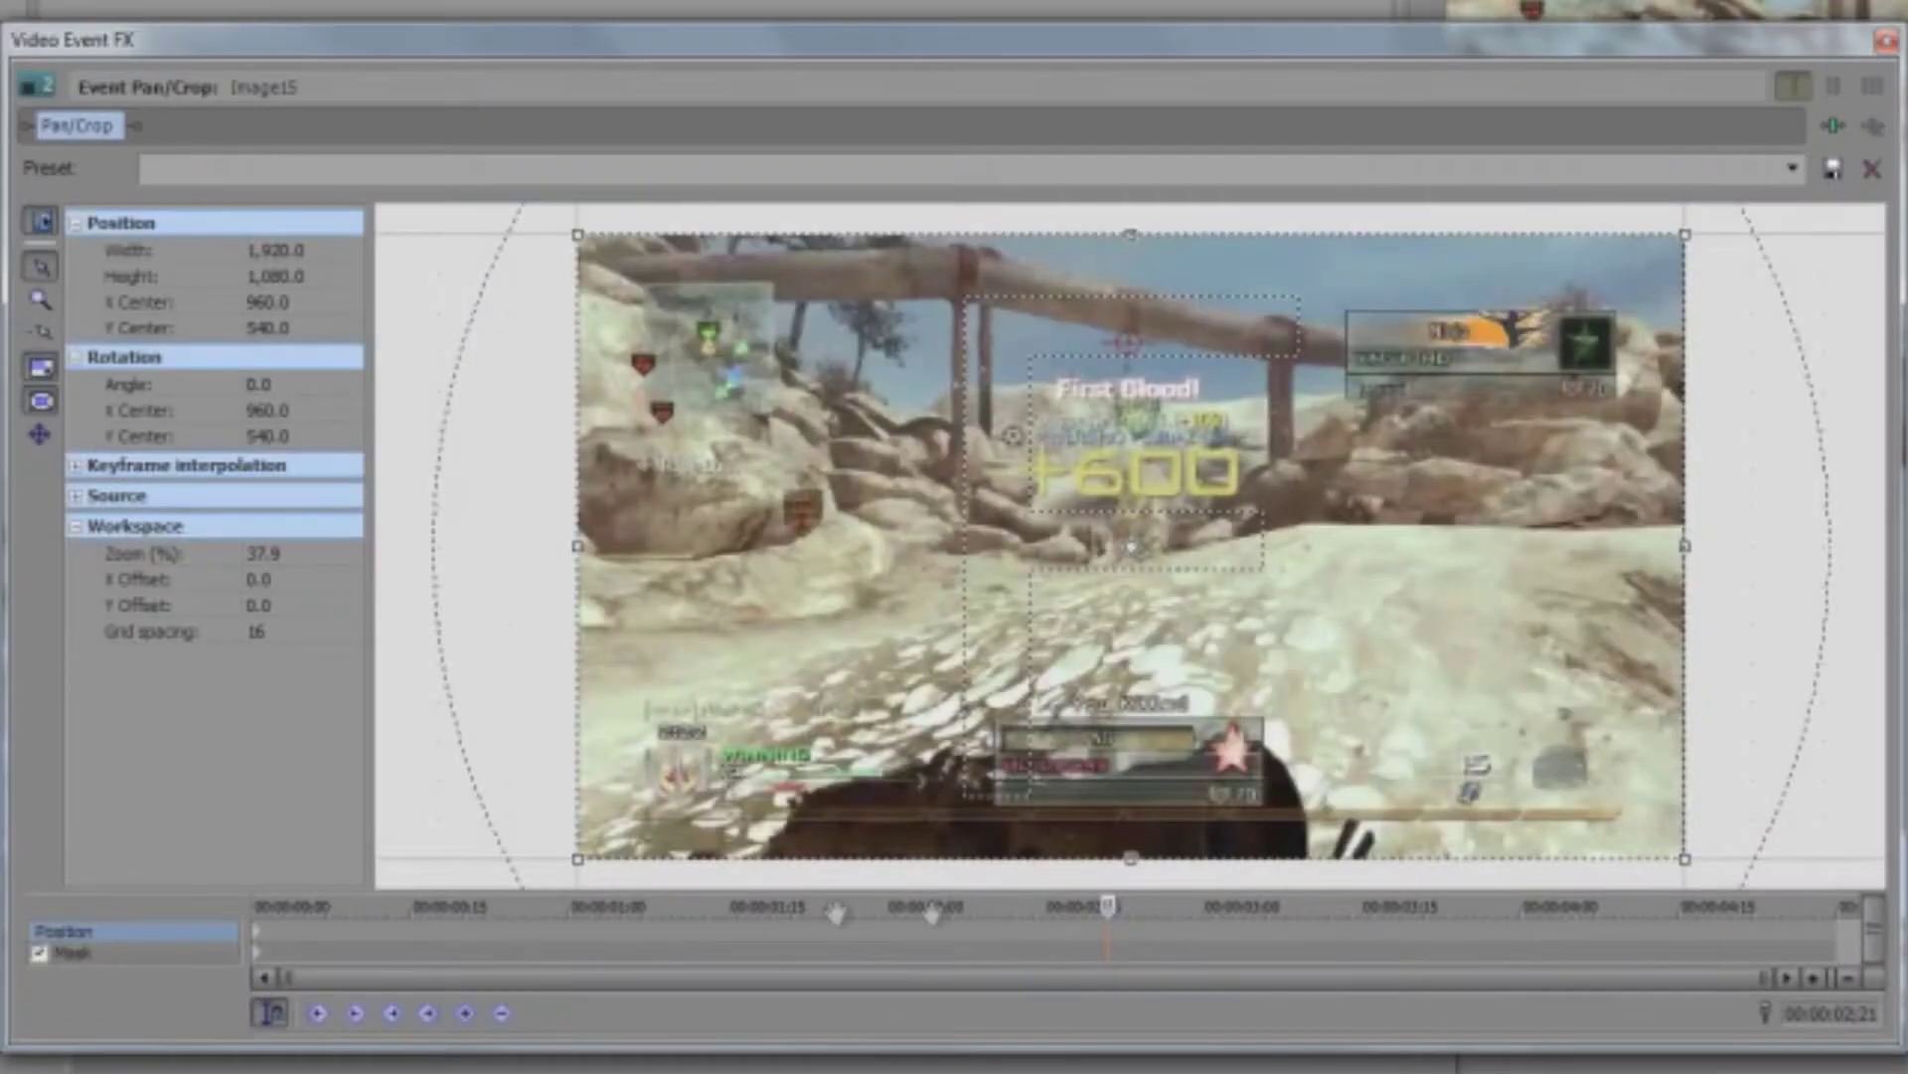
pyautogui.click(251, 951)
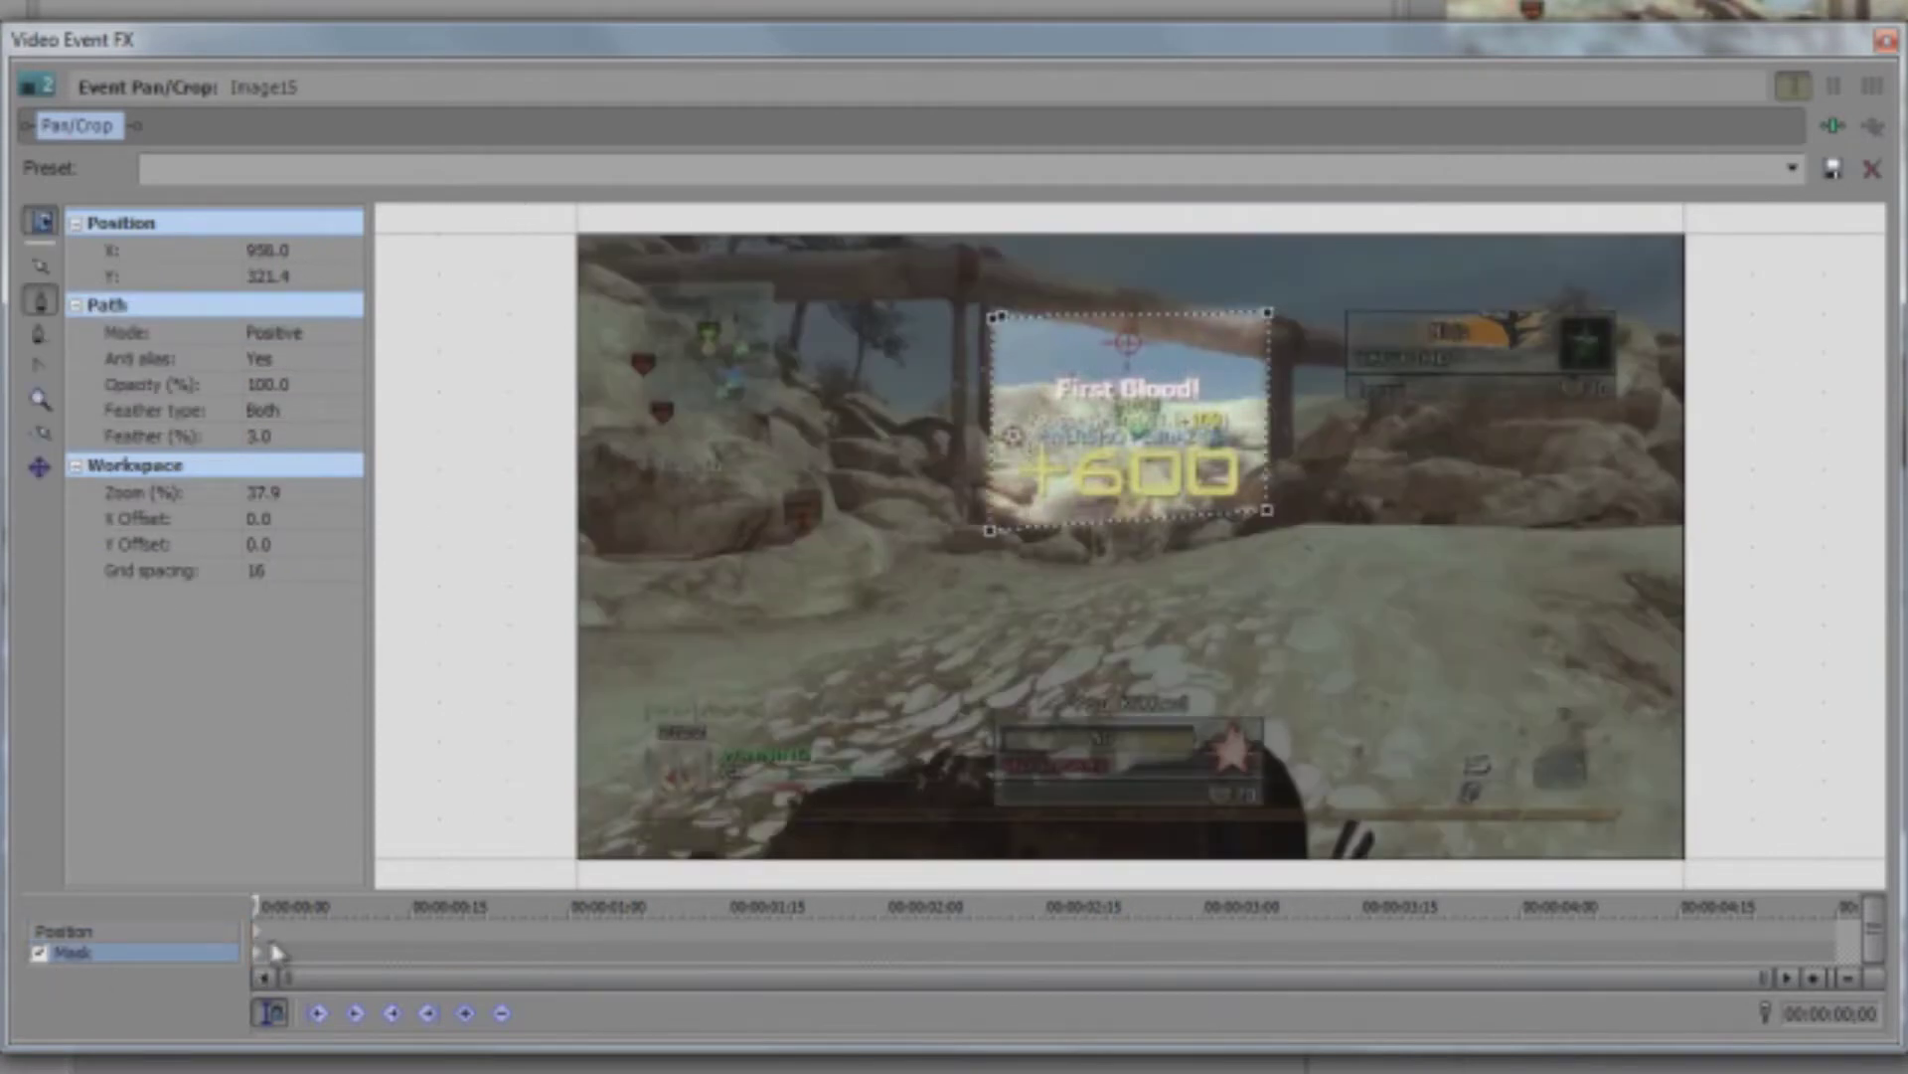
pyautogui.click(257, 934)
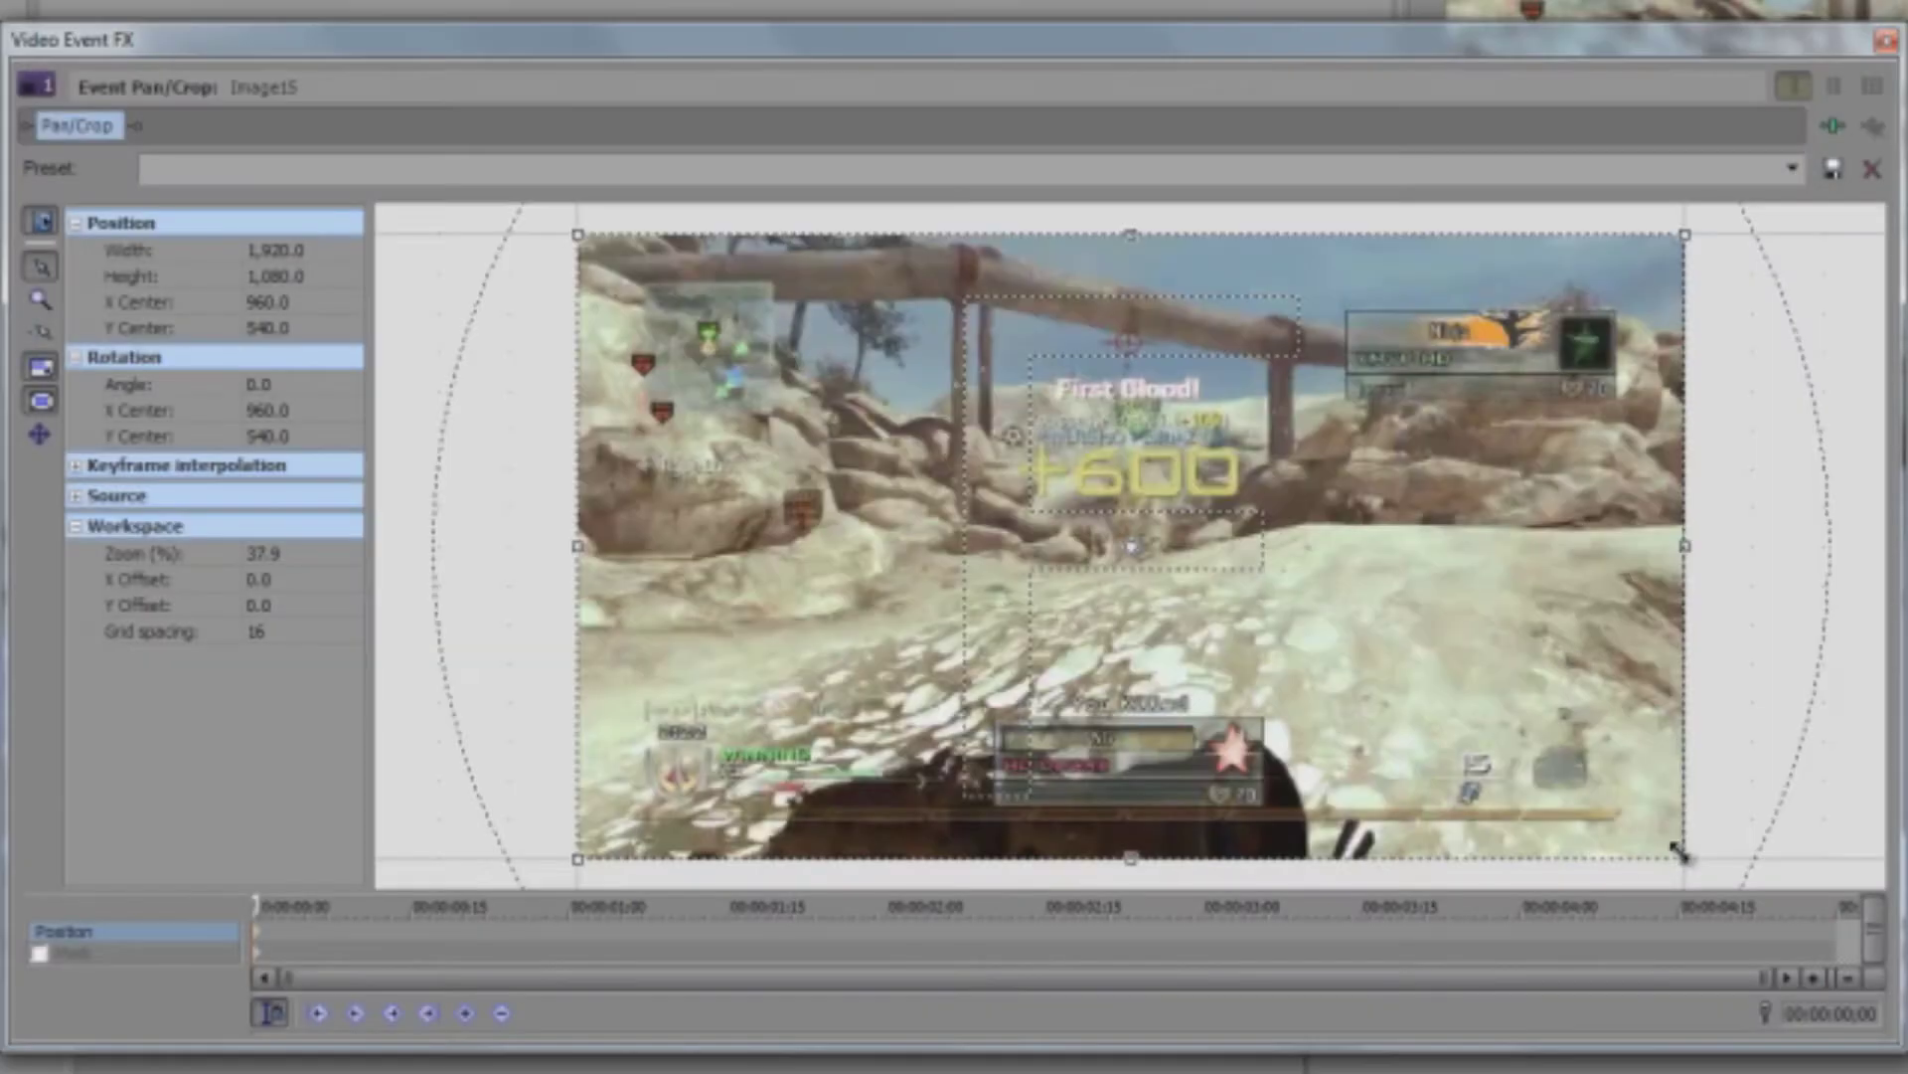
pyautogui.moveTo(1674, 851); pyautogui.dragTo(1676, 867)
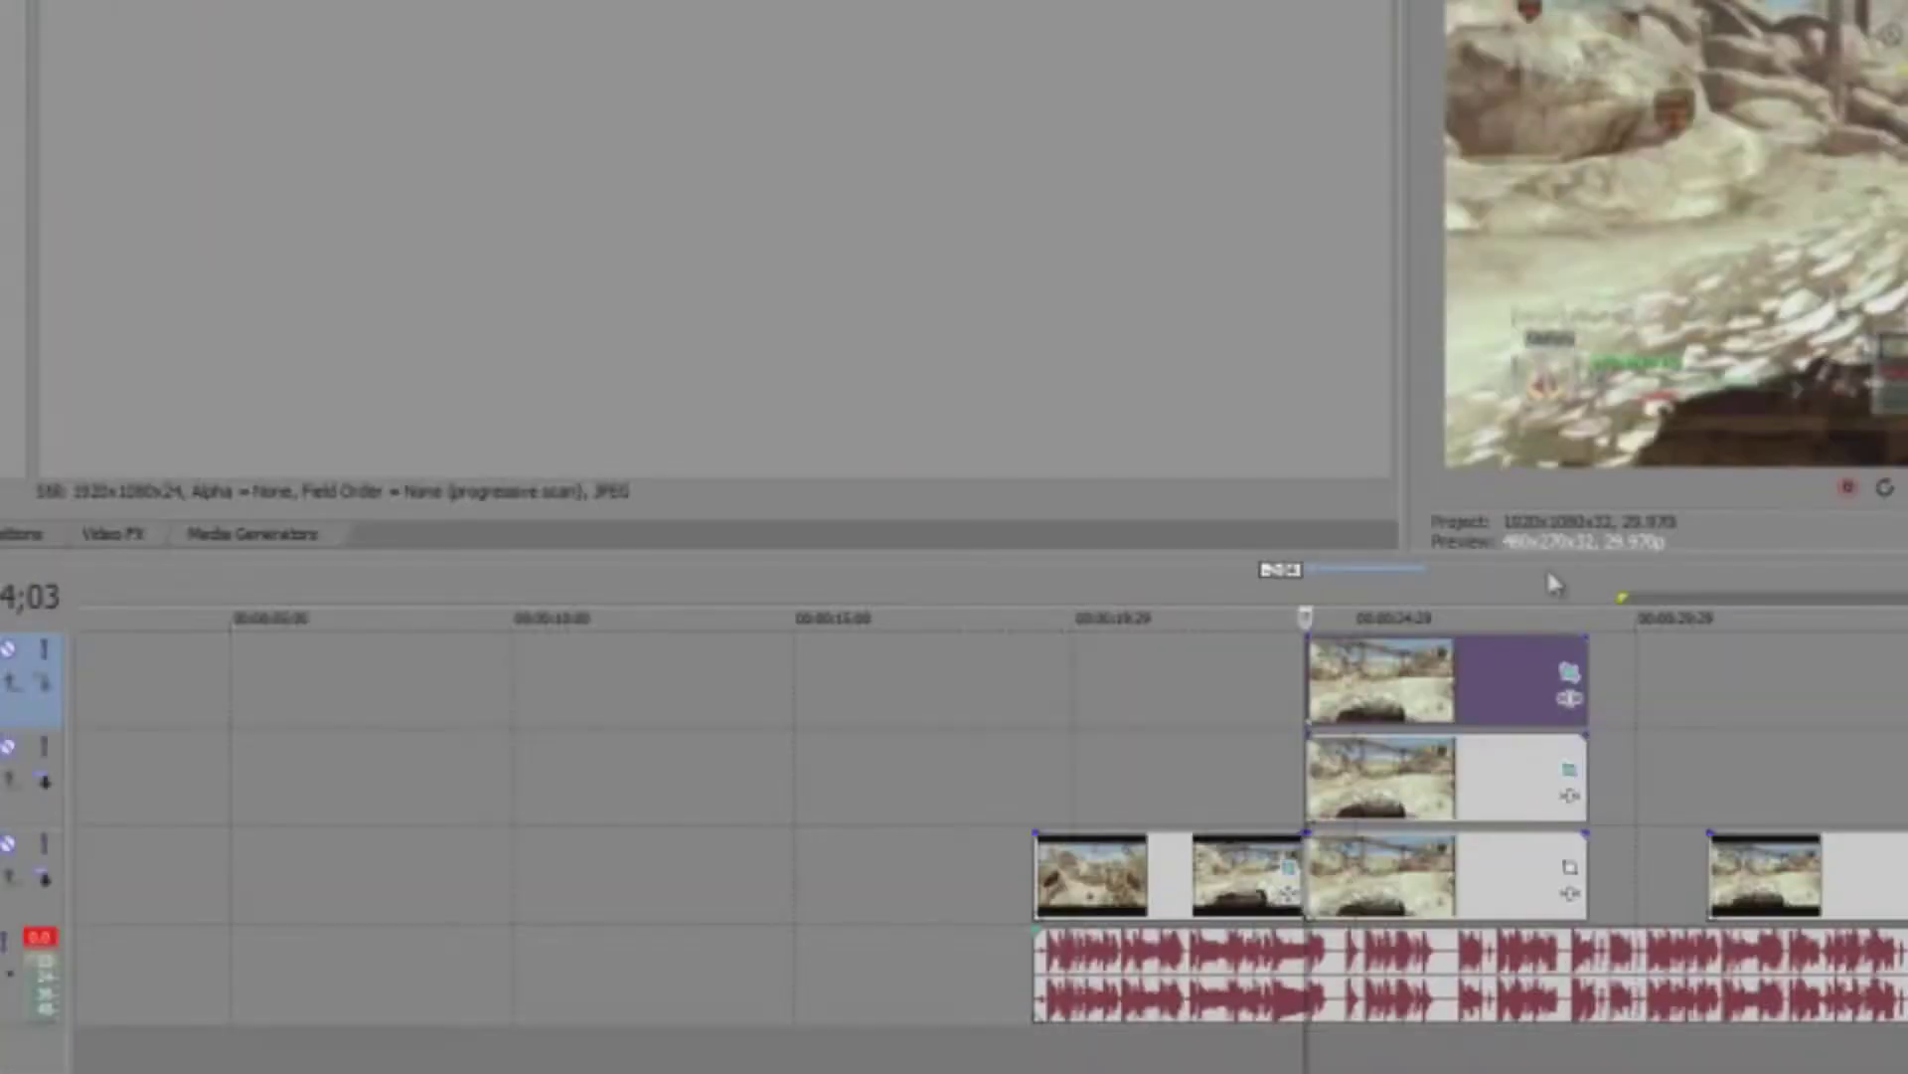
# Step: Swap the two upper snapshots so that the masked copy sits on the top video track
pyautogui.moveTo(1382, 686)
pyautogui.mouseDown()
pyautogui.moveTo(1641, 686)
pyautogui.moveTo(1389, 722)
pyautogui.mouseUp()
pyautogui.moveTo(1491, 686); pyautogui.dragTo(1372, 686)
# Step: Try a tighter crop frame of about 1,807 × 1,017 on the masked top snapshot and restore the full frame
pyautogui.click(1572, 670)
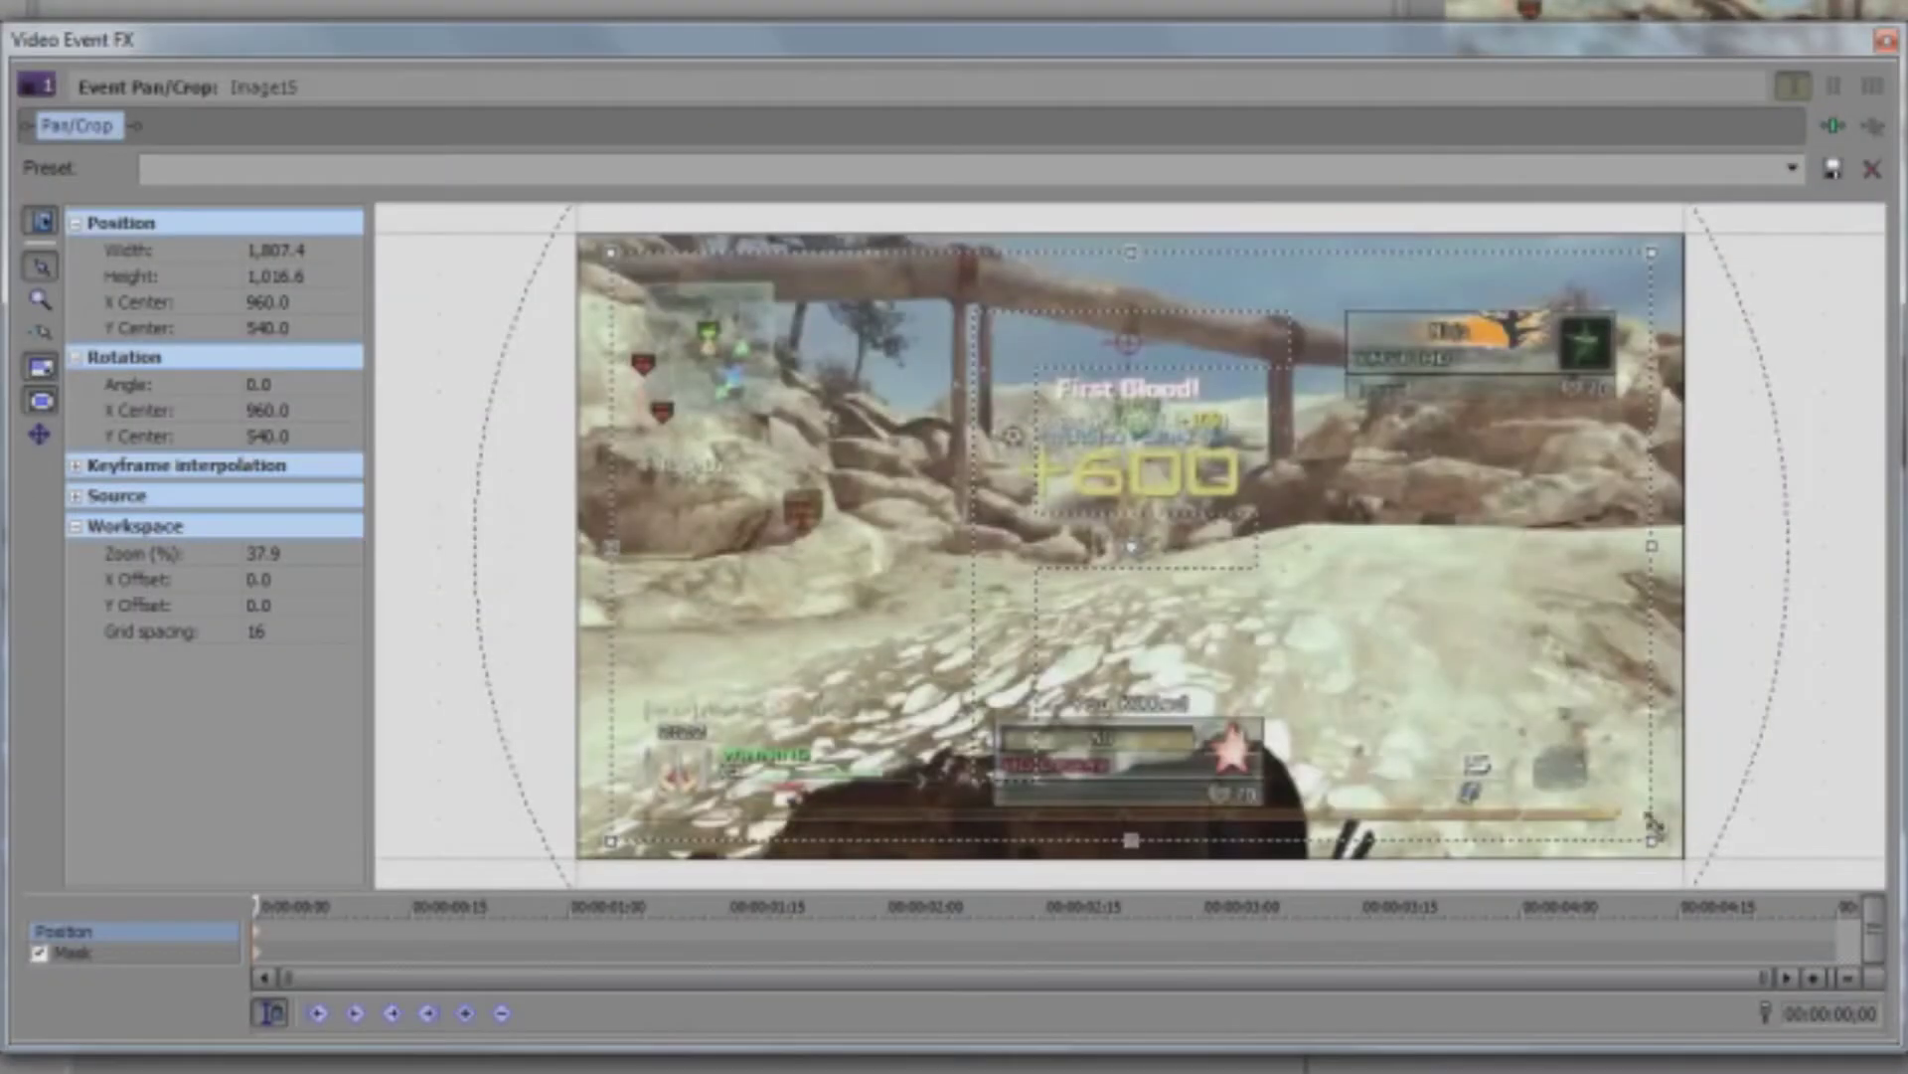
pyautogui.moveTo(1652, 841)
pyautogui.mouseDown()
pyautogui.moveTo(1466, 768)
pyautogui.moveTo(1772, 847)
pyautogui.moveTo(1662, 849)
pyautogui.mouseUp()
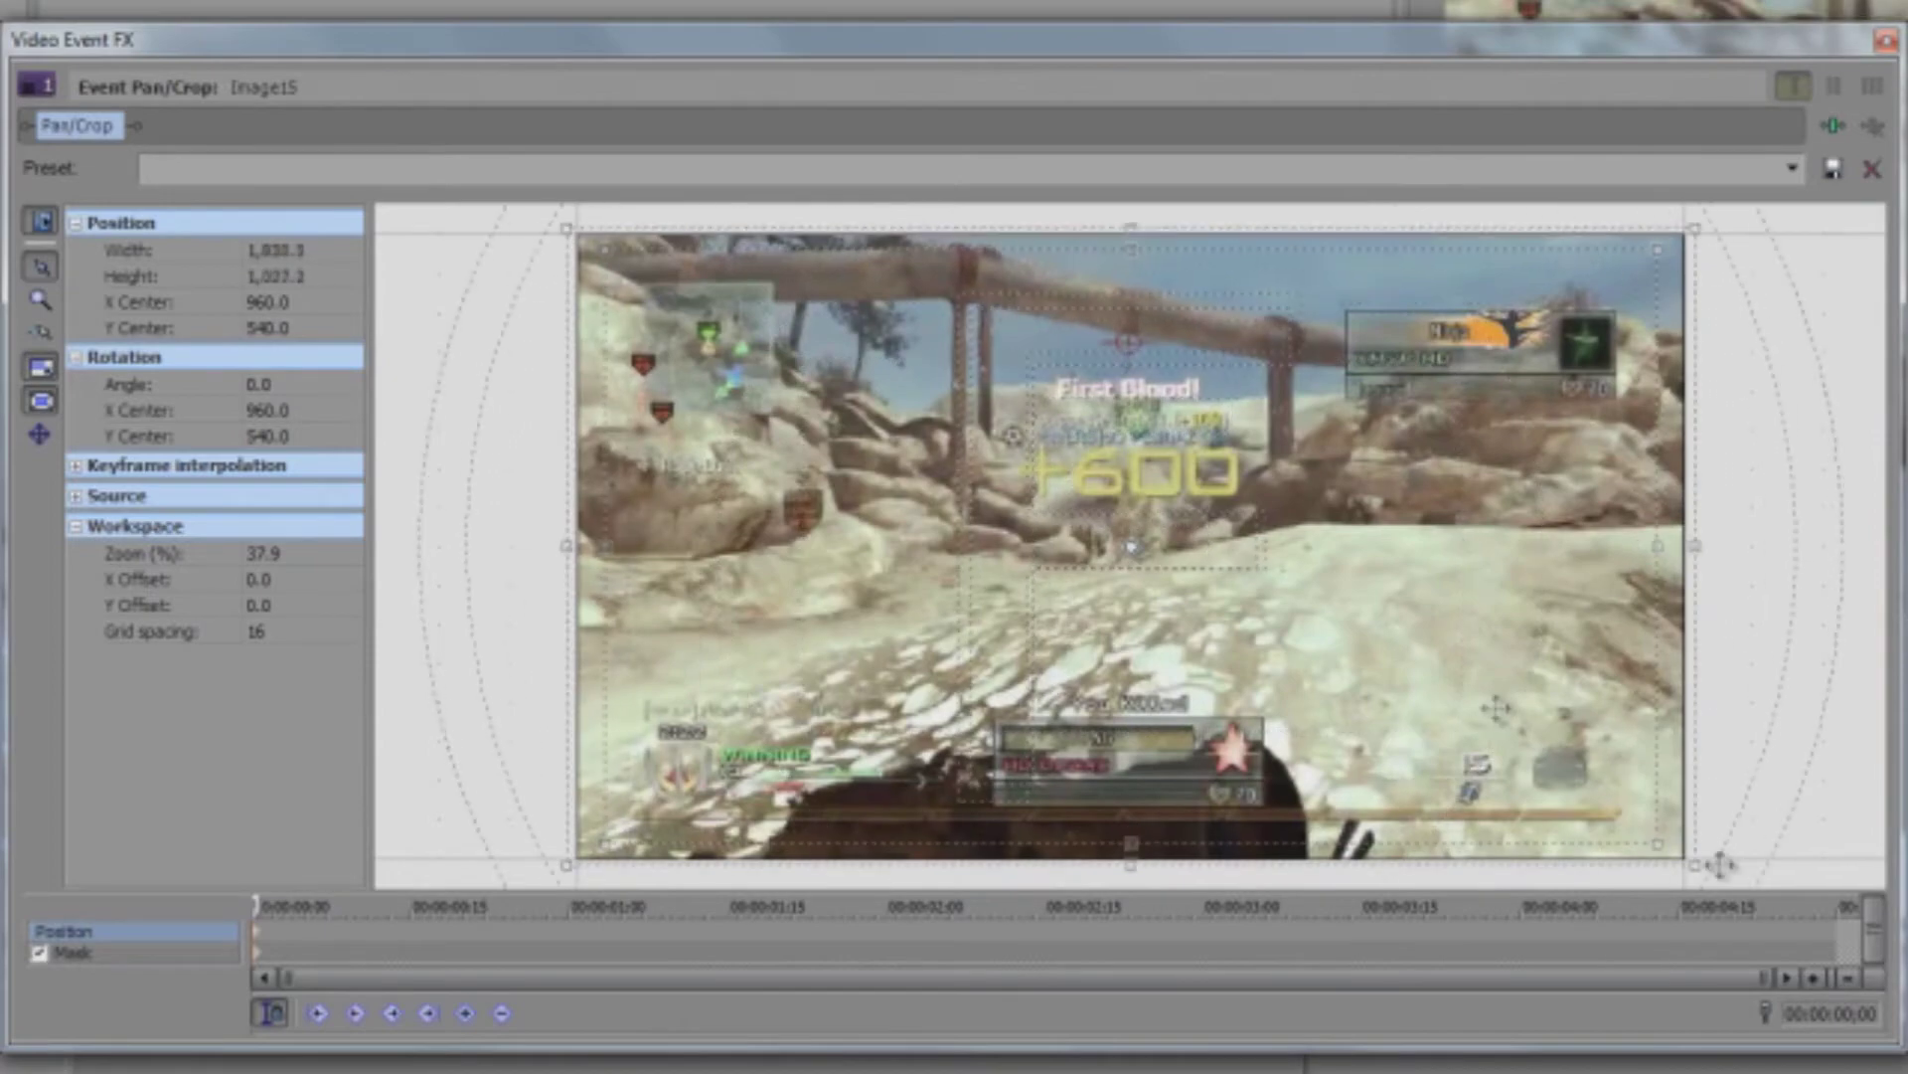
pyautogui.rightClick(1401, 700)
pyautogui.click(1480, 734)
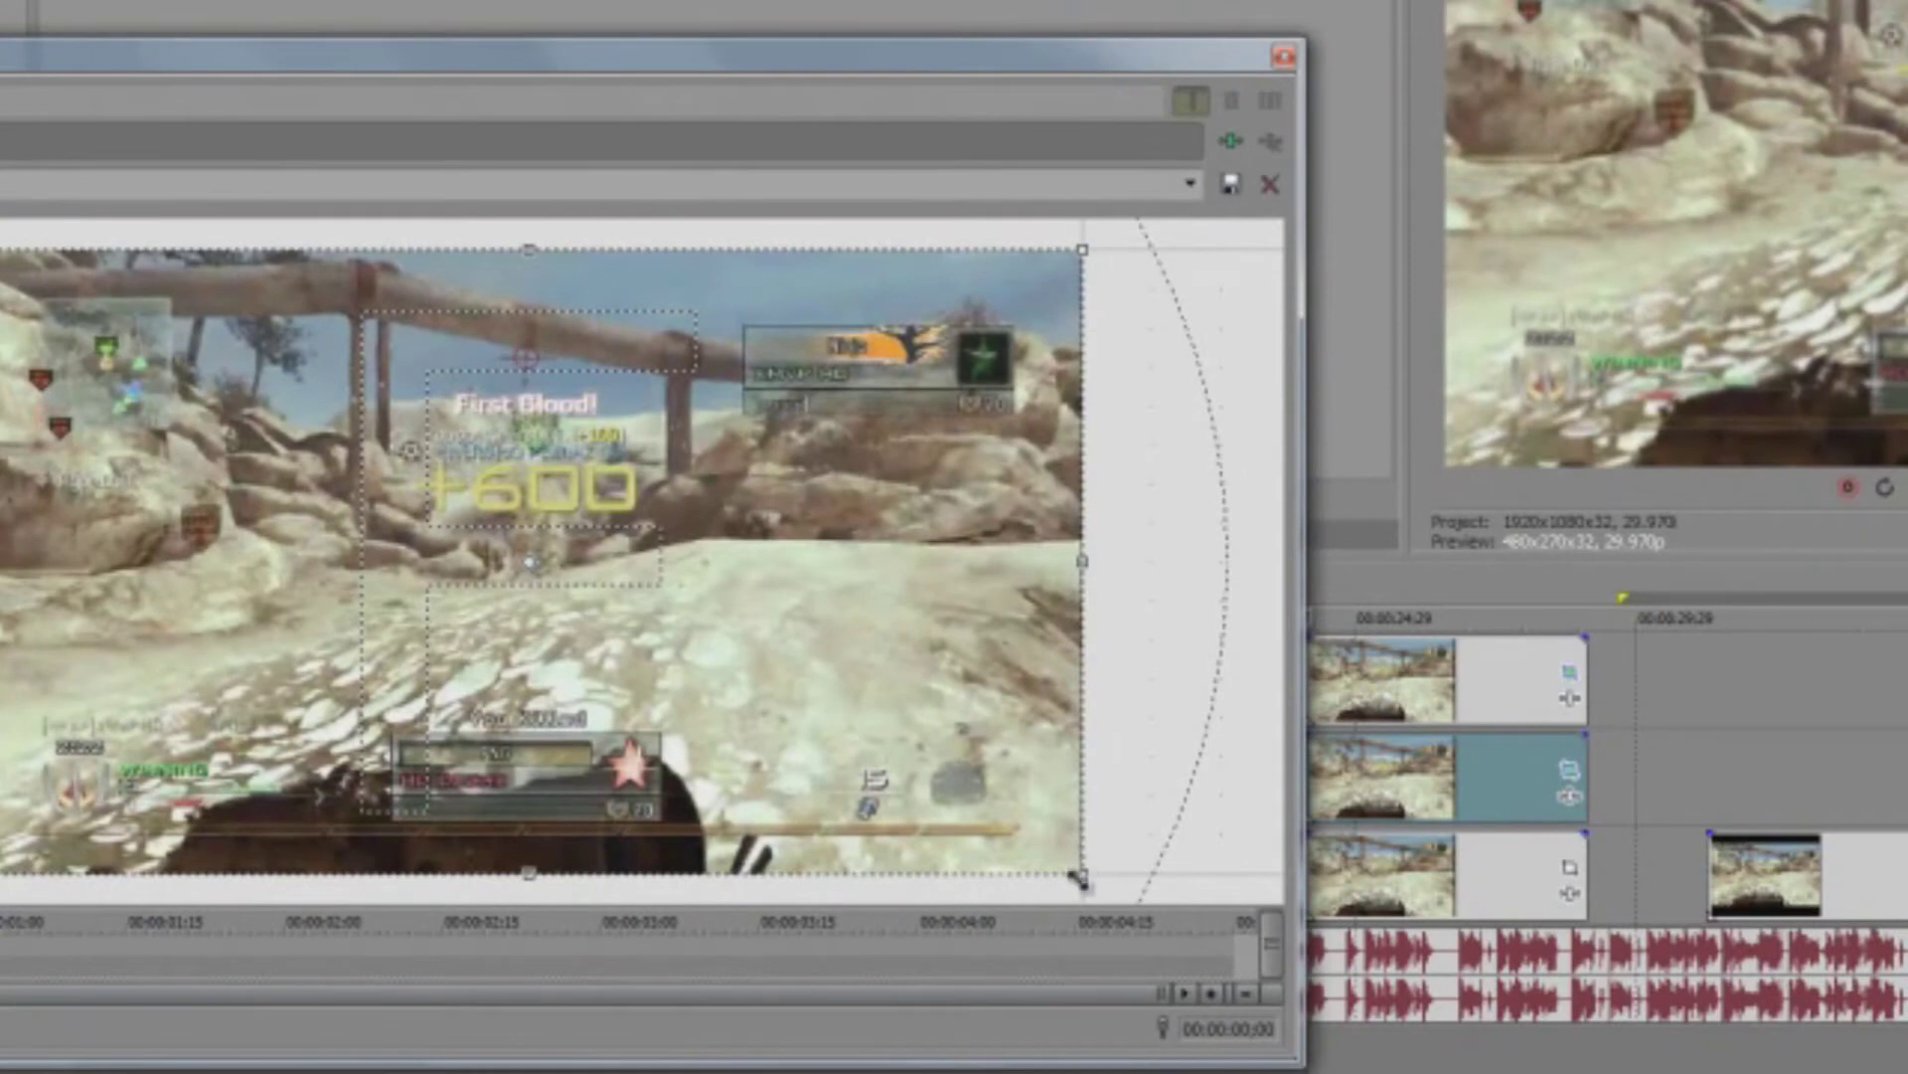
# Step: Try shrinking and shifting the crop frame of the snapshot beneath the masked copy, and restore its full frame
pyautogui.moveTo(1081, 877); pyautogui.dragTo(868, 854)
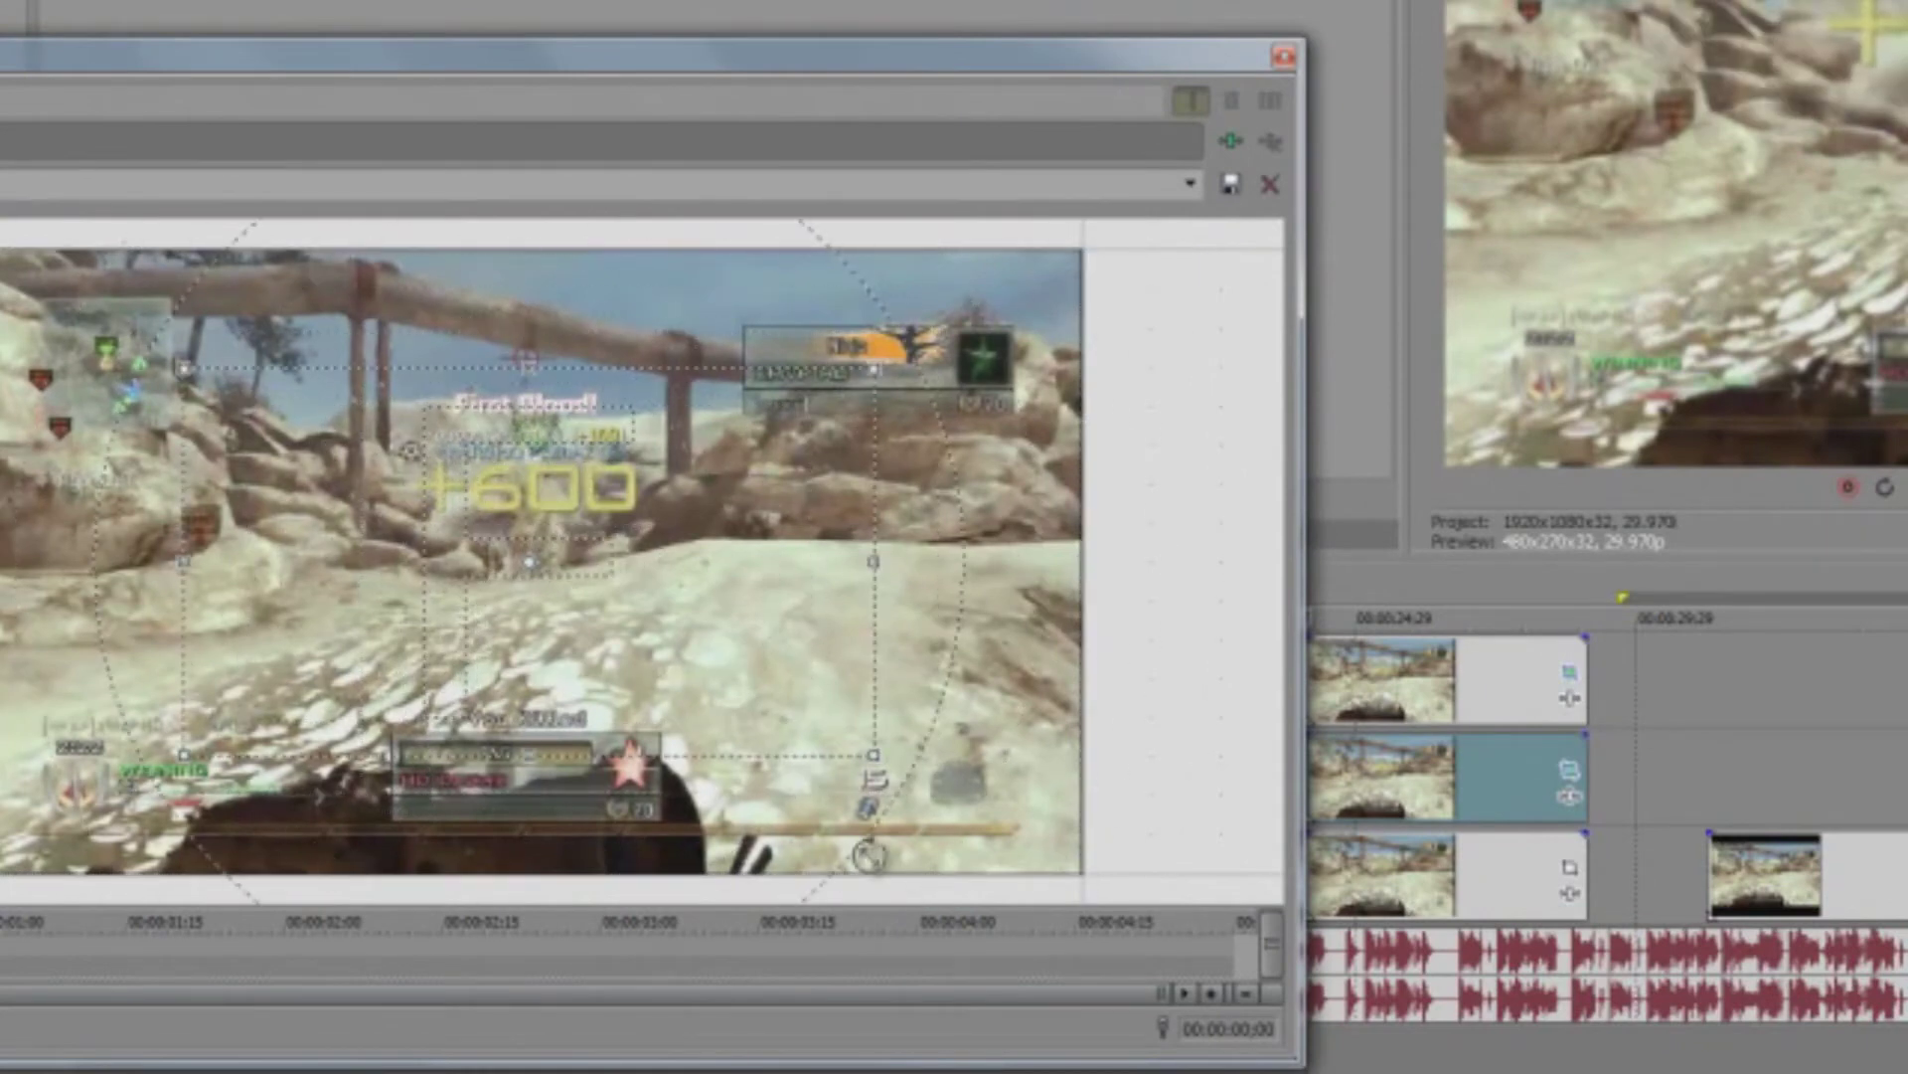
pyautogui.moveTo(433, 623); pyautogui.dragTo(452, 581)
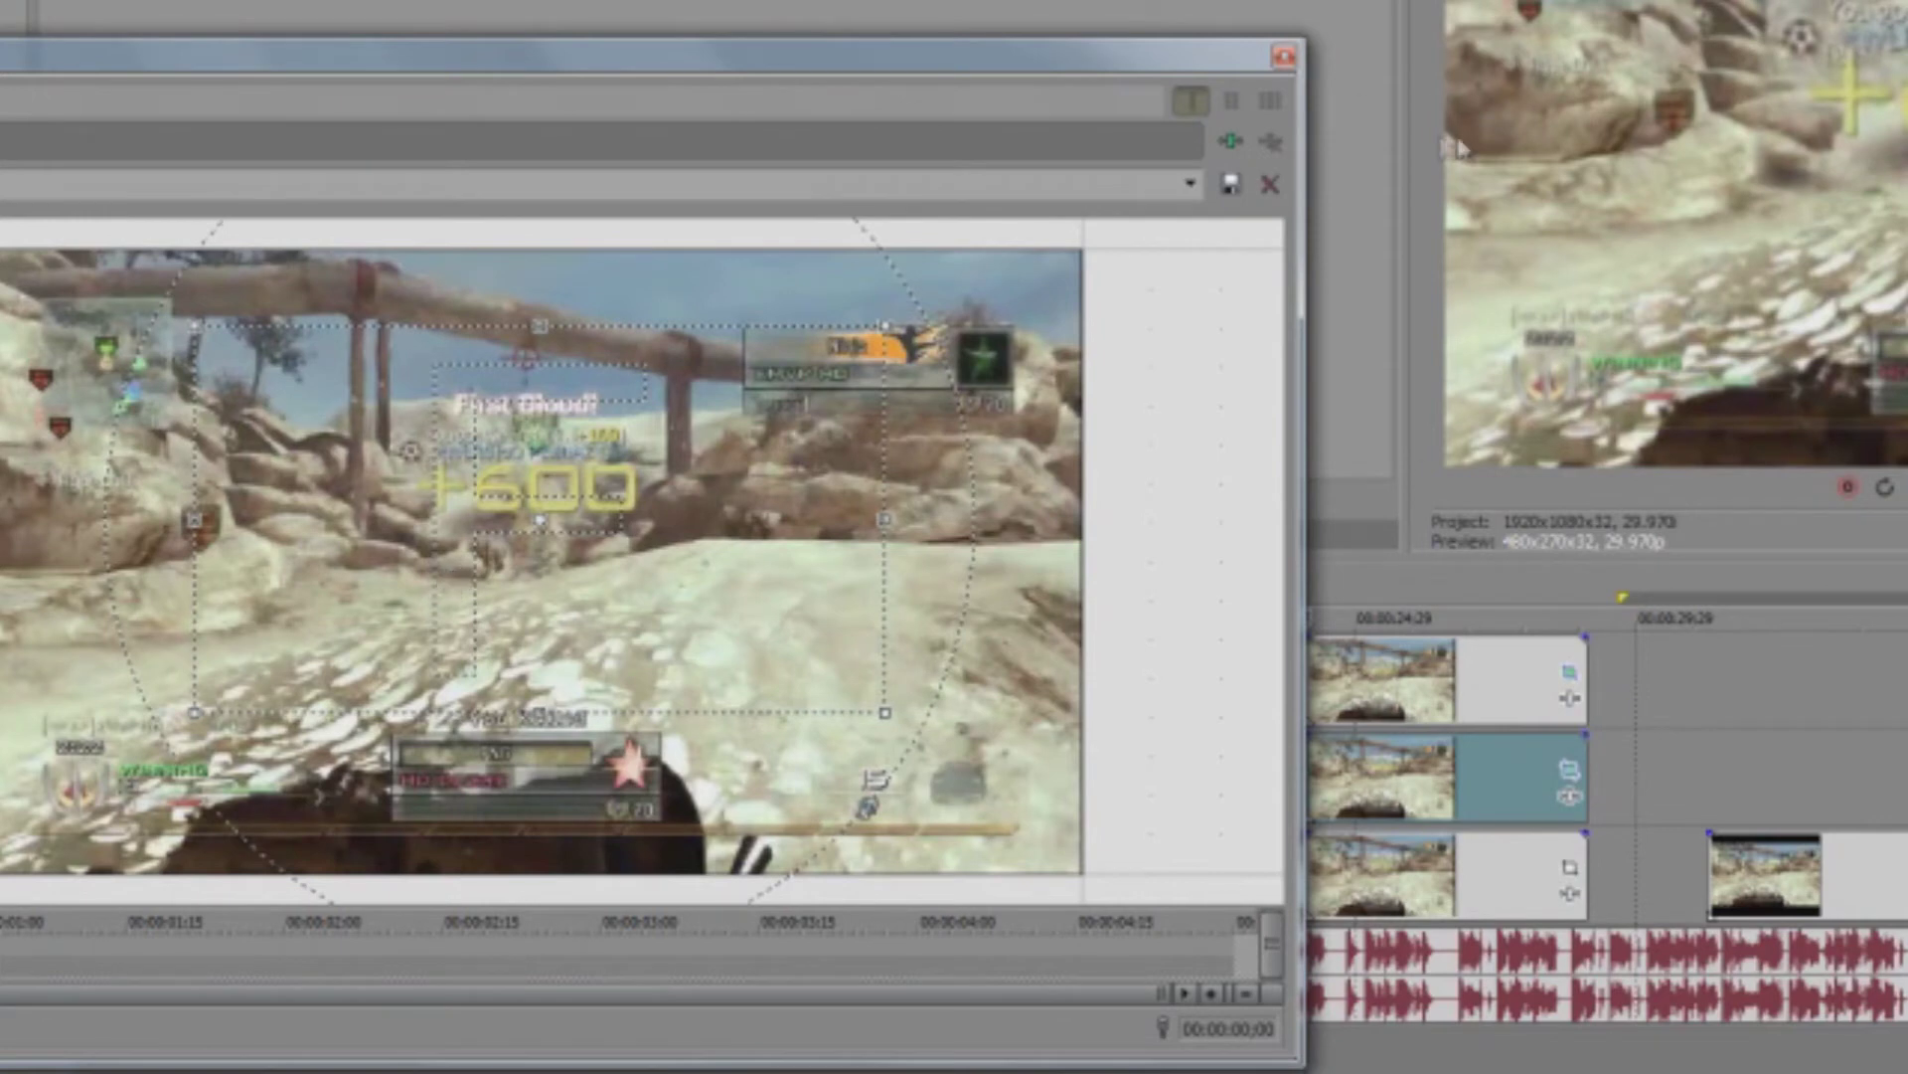
pyautogui.rightClick(470, 674)
pyautogui.click(512, 687)
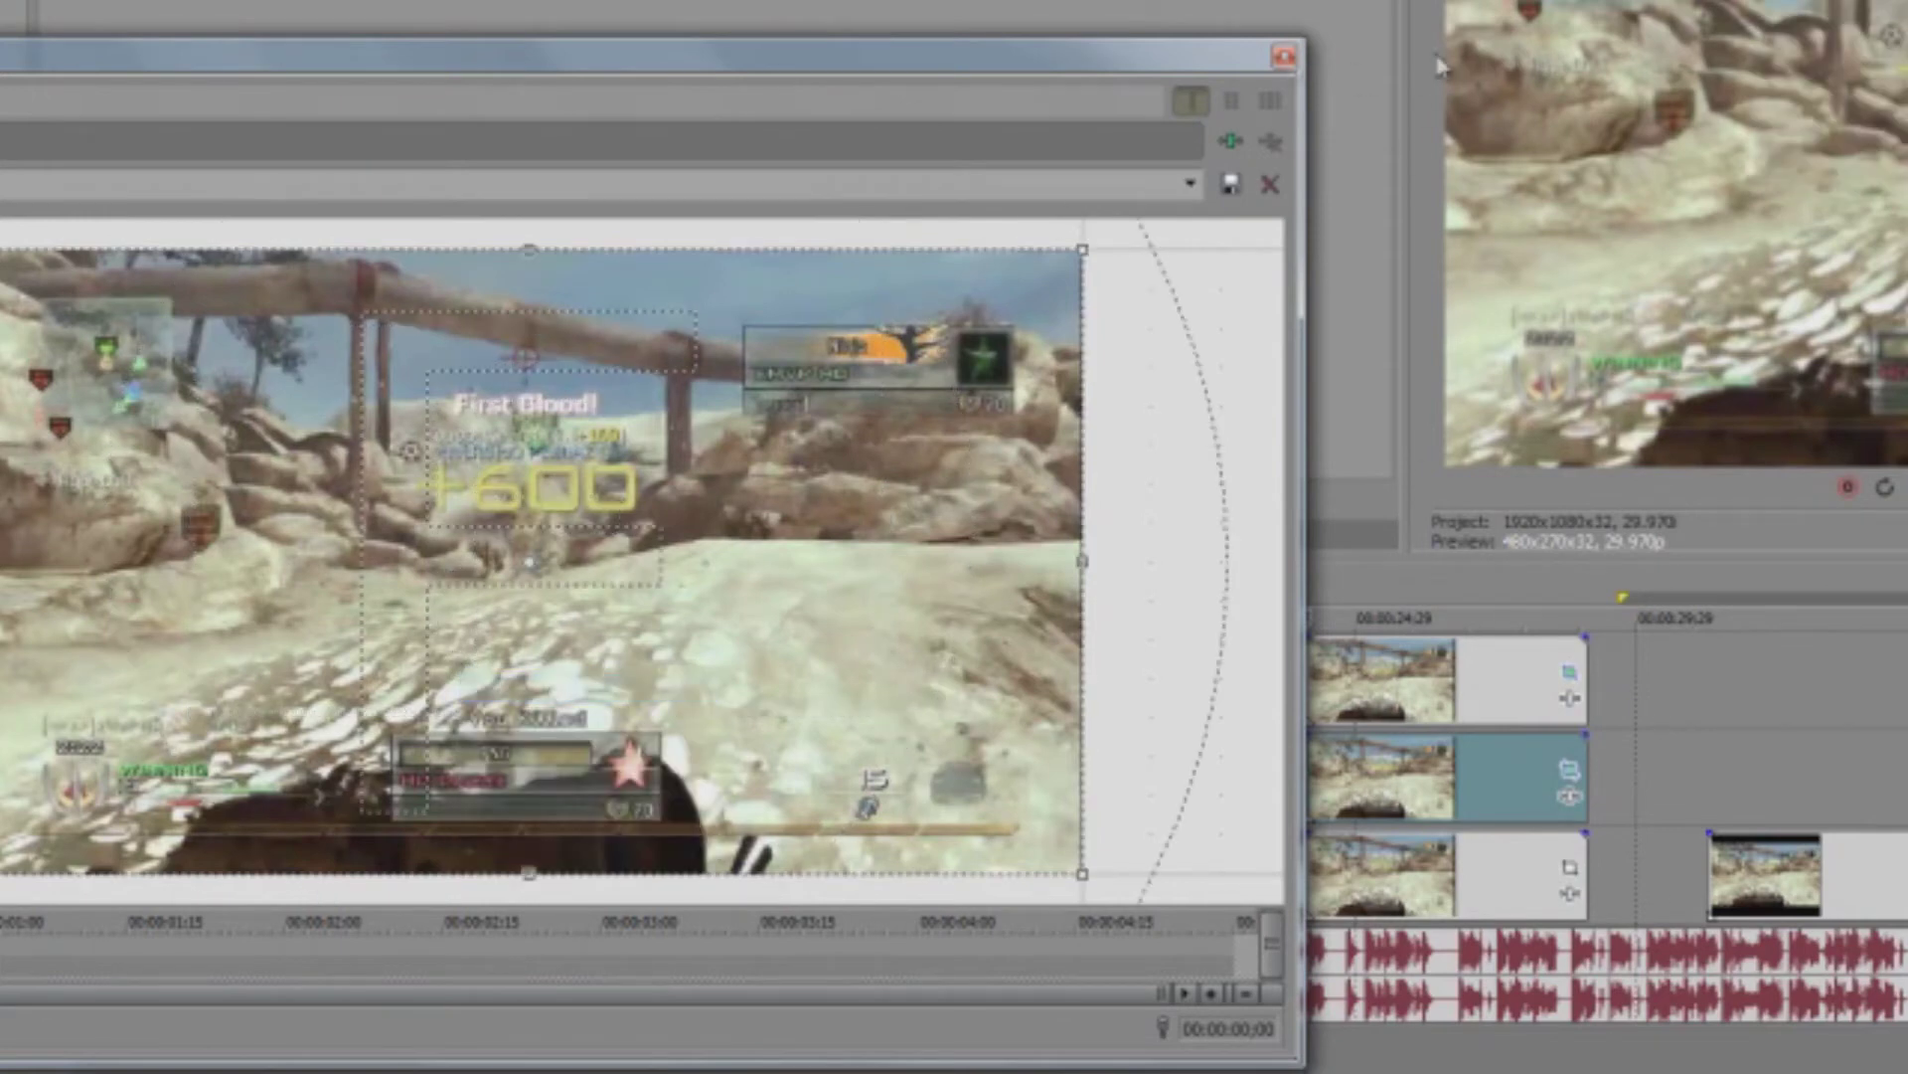
pyautogui.click(1283, 57)
# Step: Play the freeze frame section with the music and stop at 00:00:24;26
pyautogui.press('space')
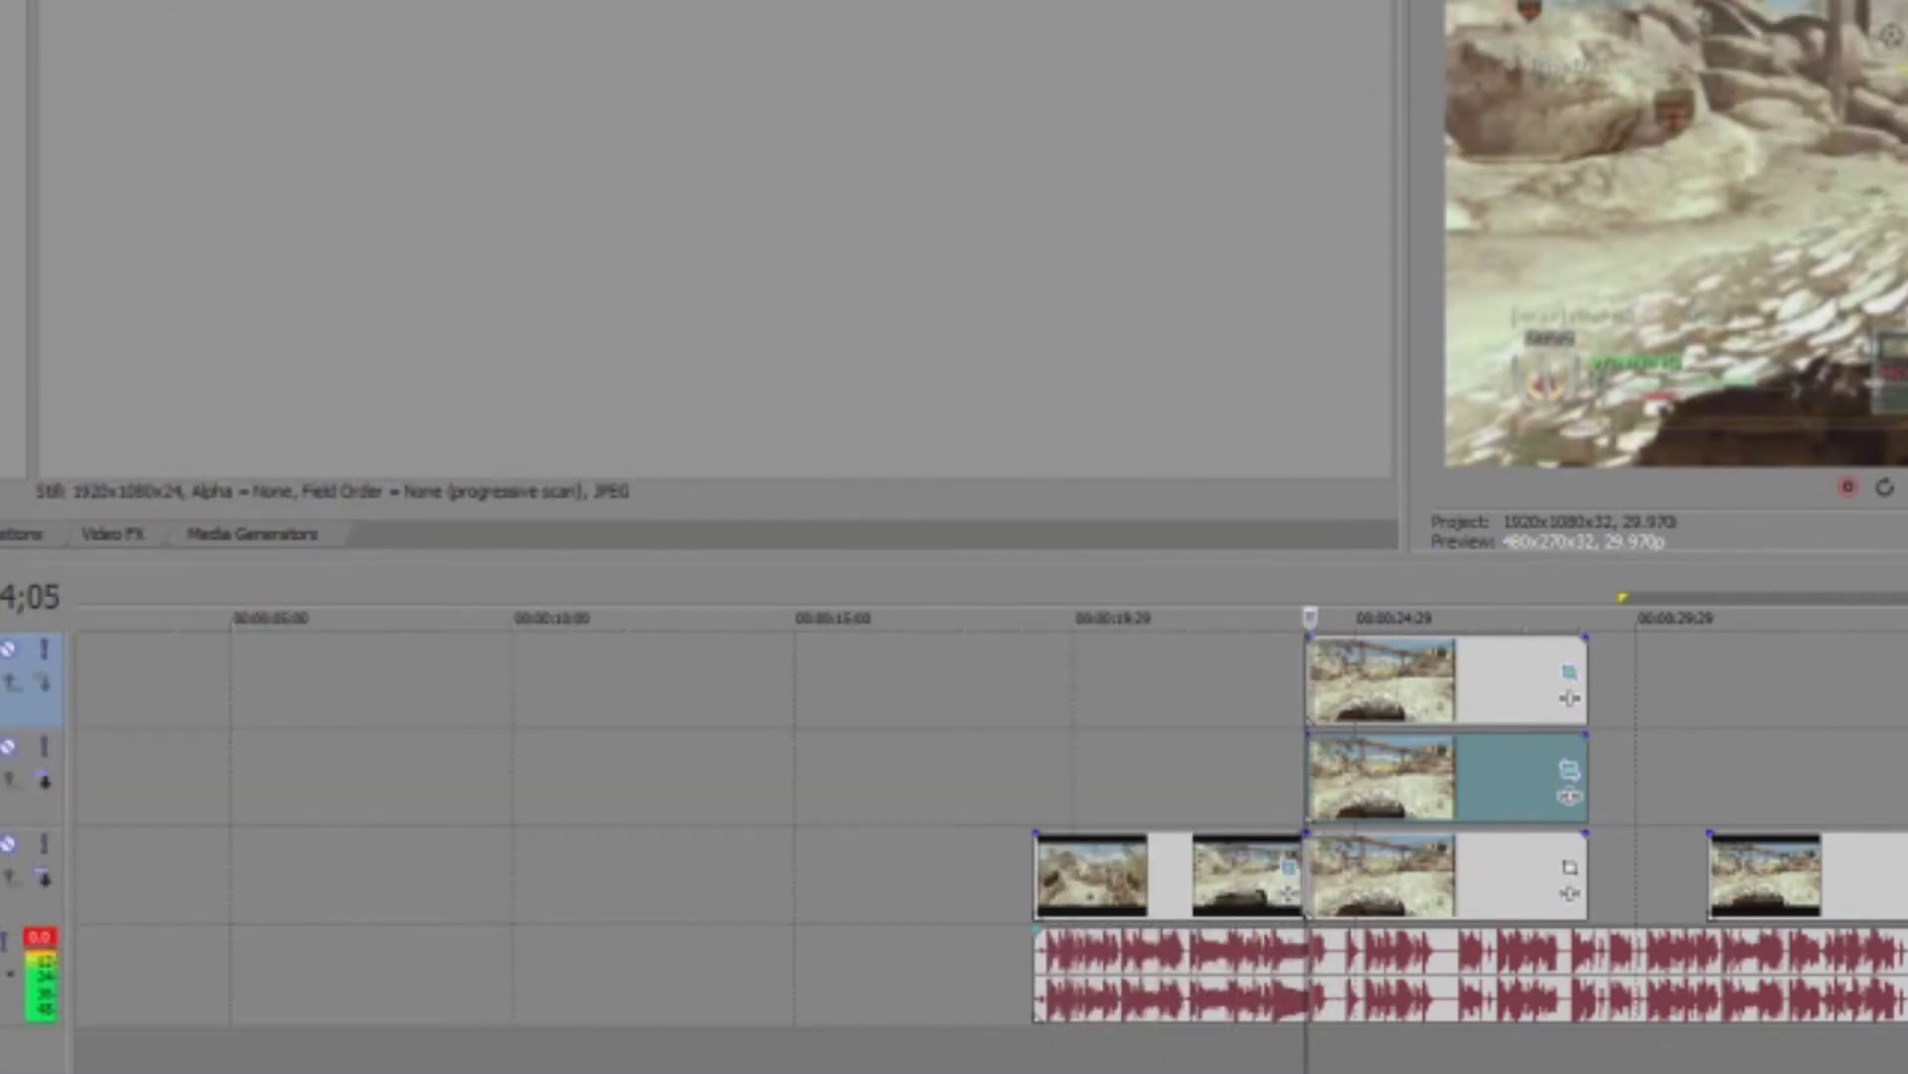
pyautogui.press('Return')
pyautogui.scroll(6, 1348, 964)
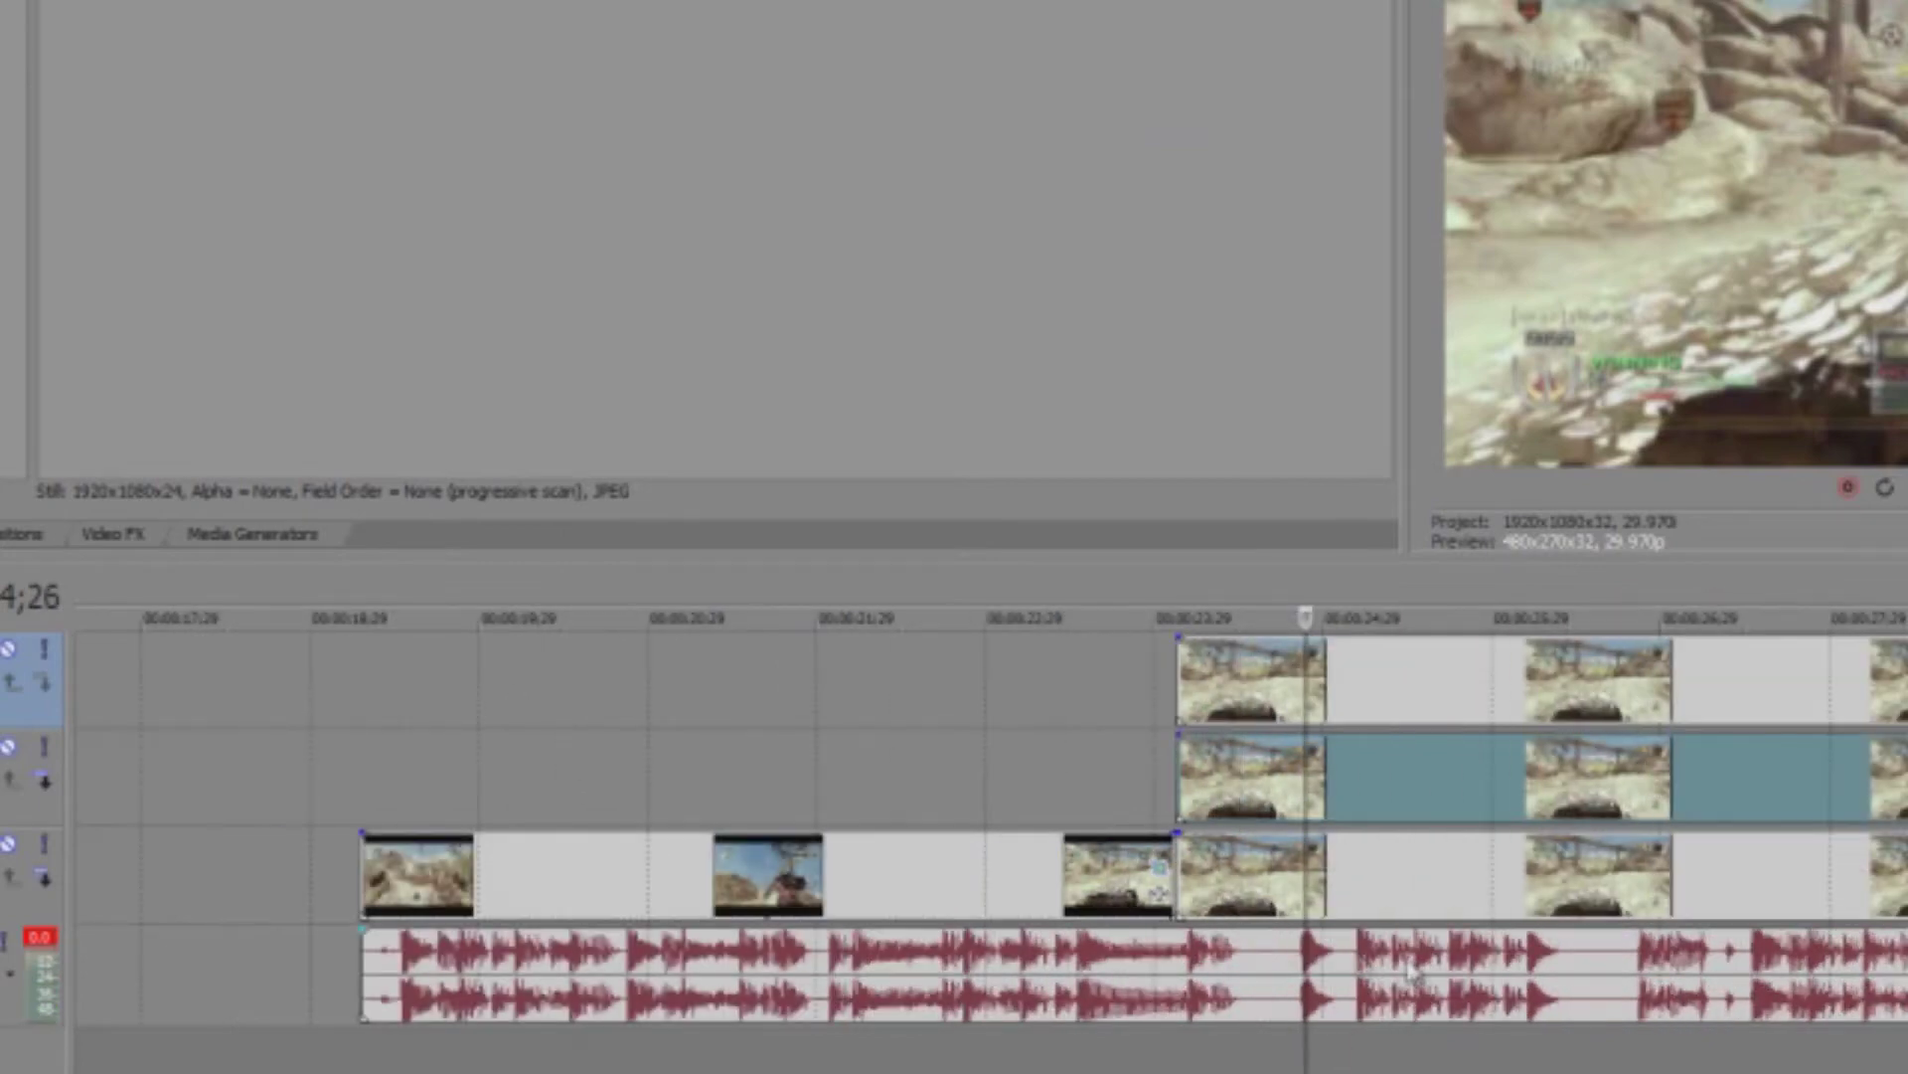
# Step: Set a full-frame crop keyframe at 00:00:00;22 on the masked top snapshot by restoring its frame at timeline position 00:00:24;25
pyautogui.press('Left')
pyautogui.press('Left')
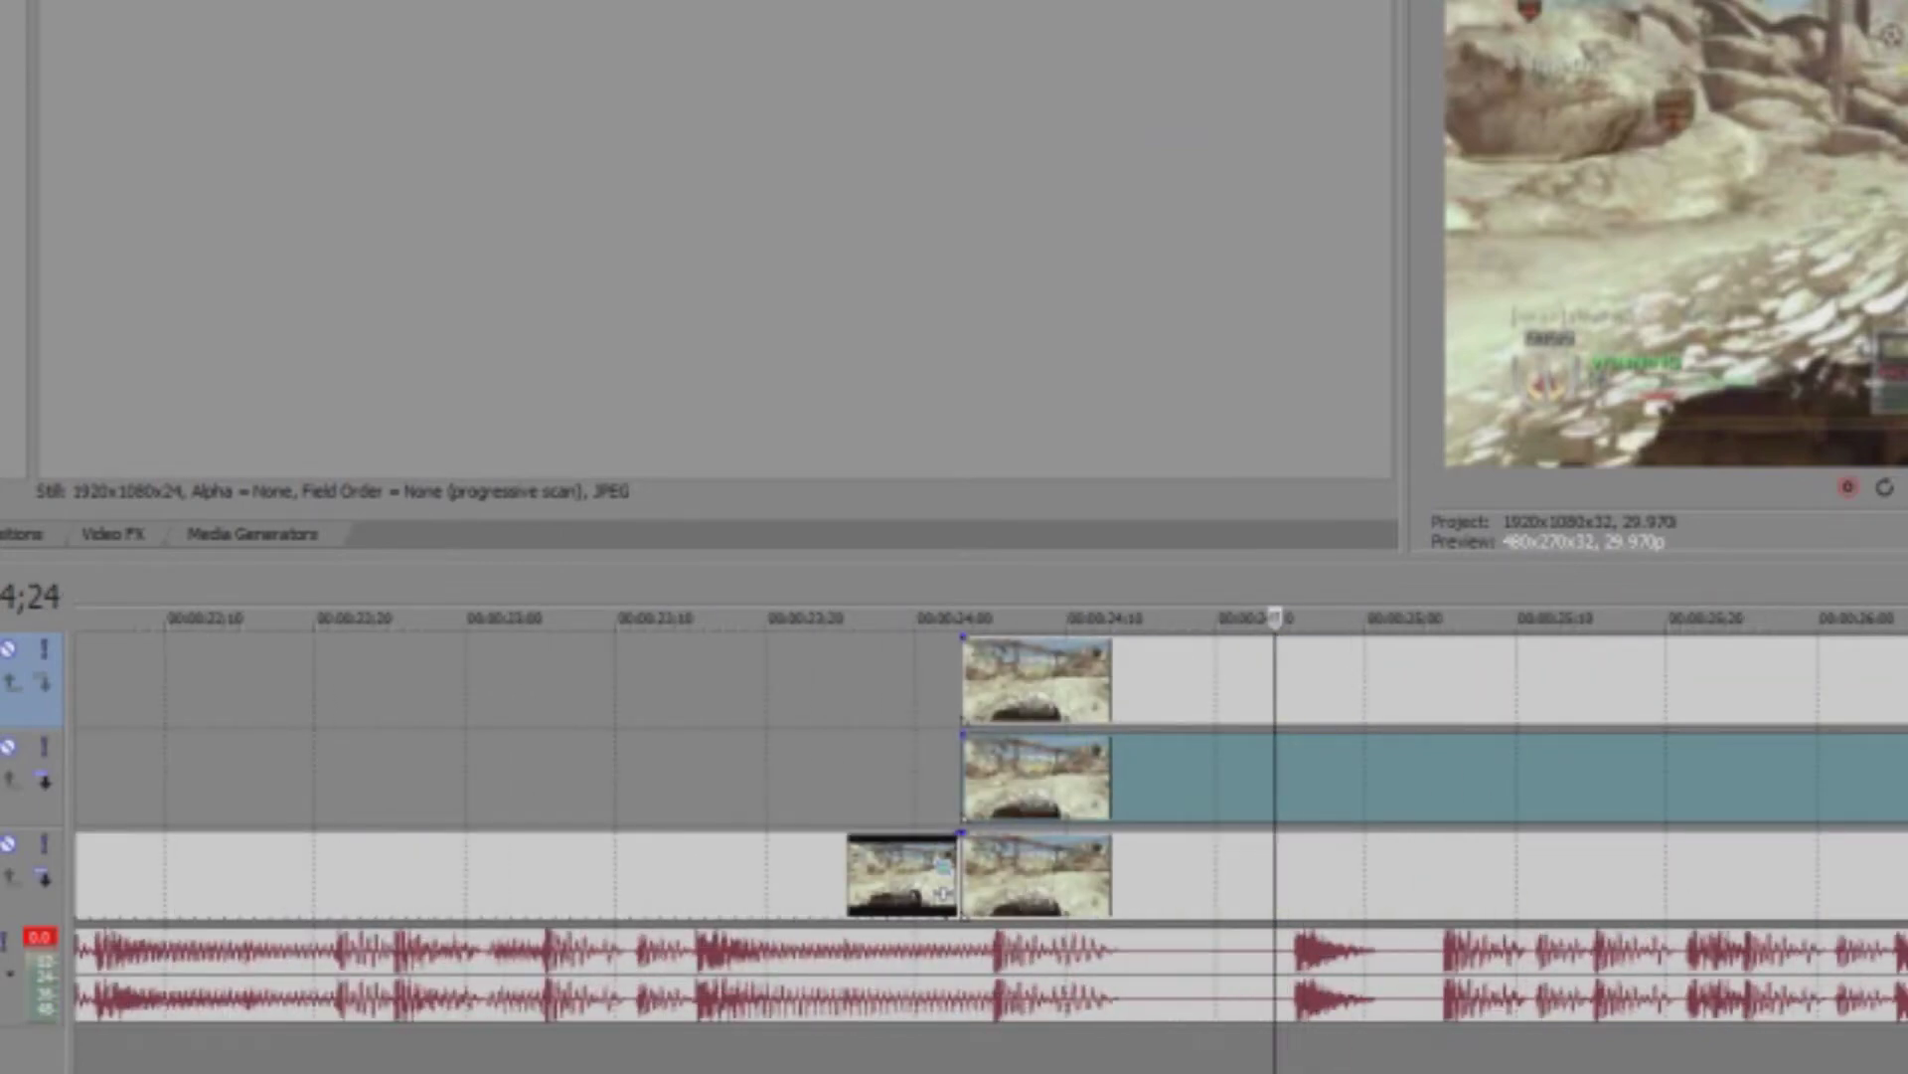
pyautogui.press('Right')
pyautogui.scroll(-4, 1827, 753)
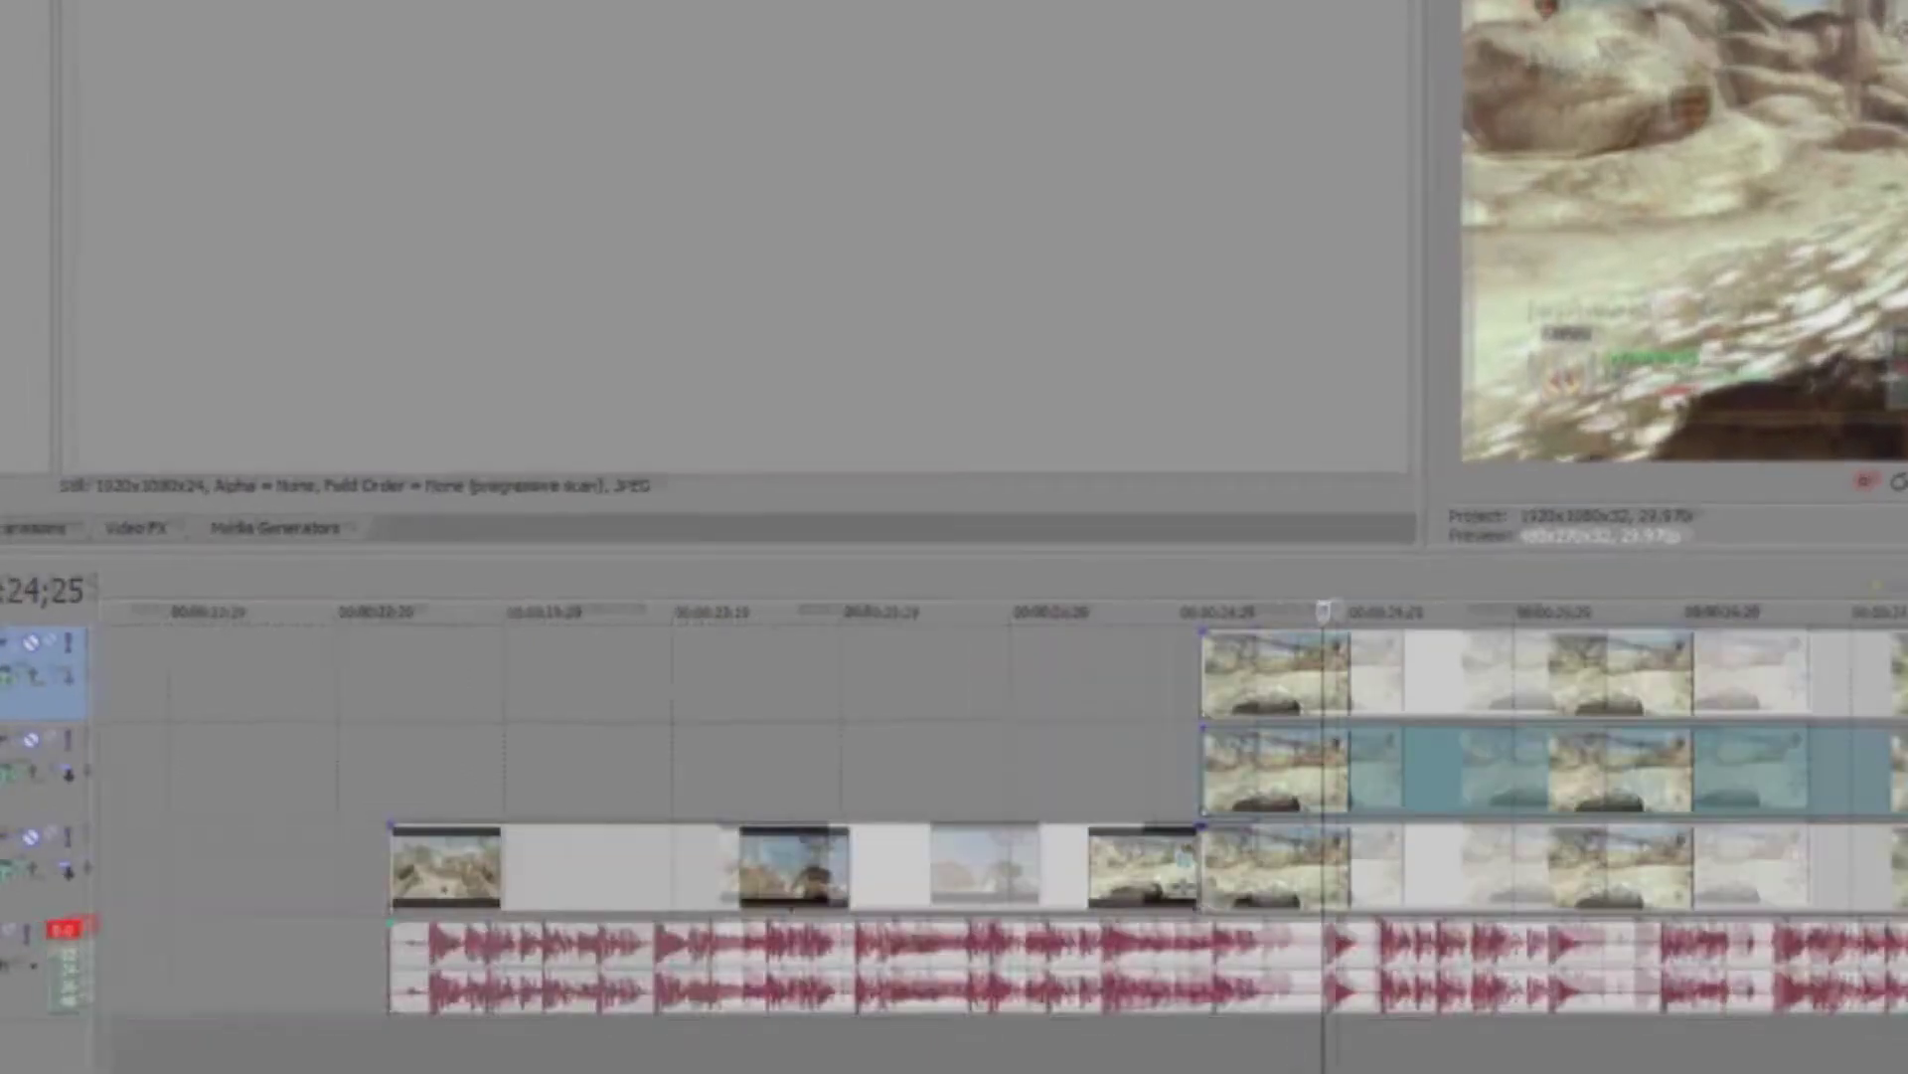
pyautogui.click(1901, 765)
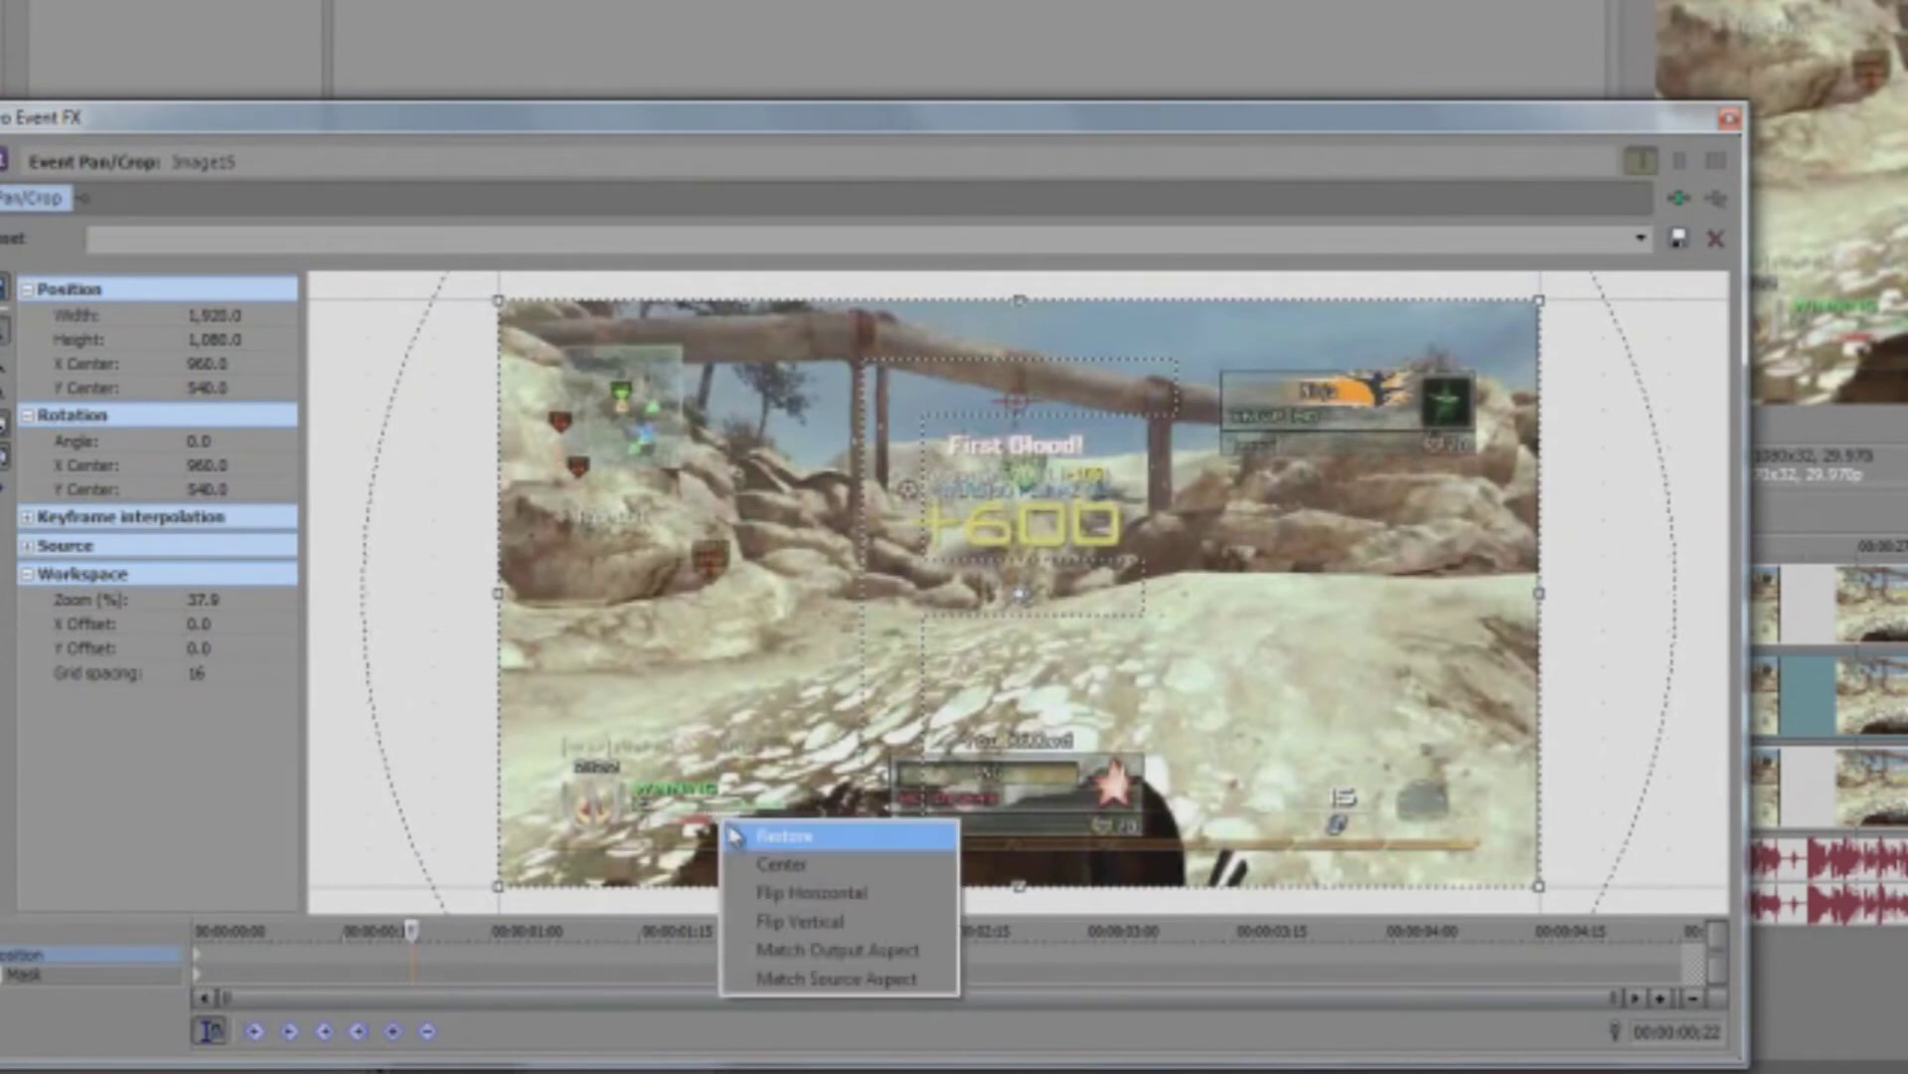
pyautogui.click(740, 836)
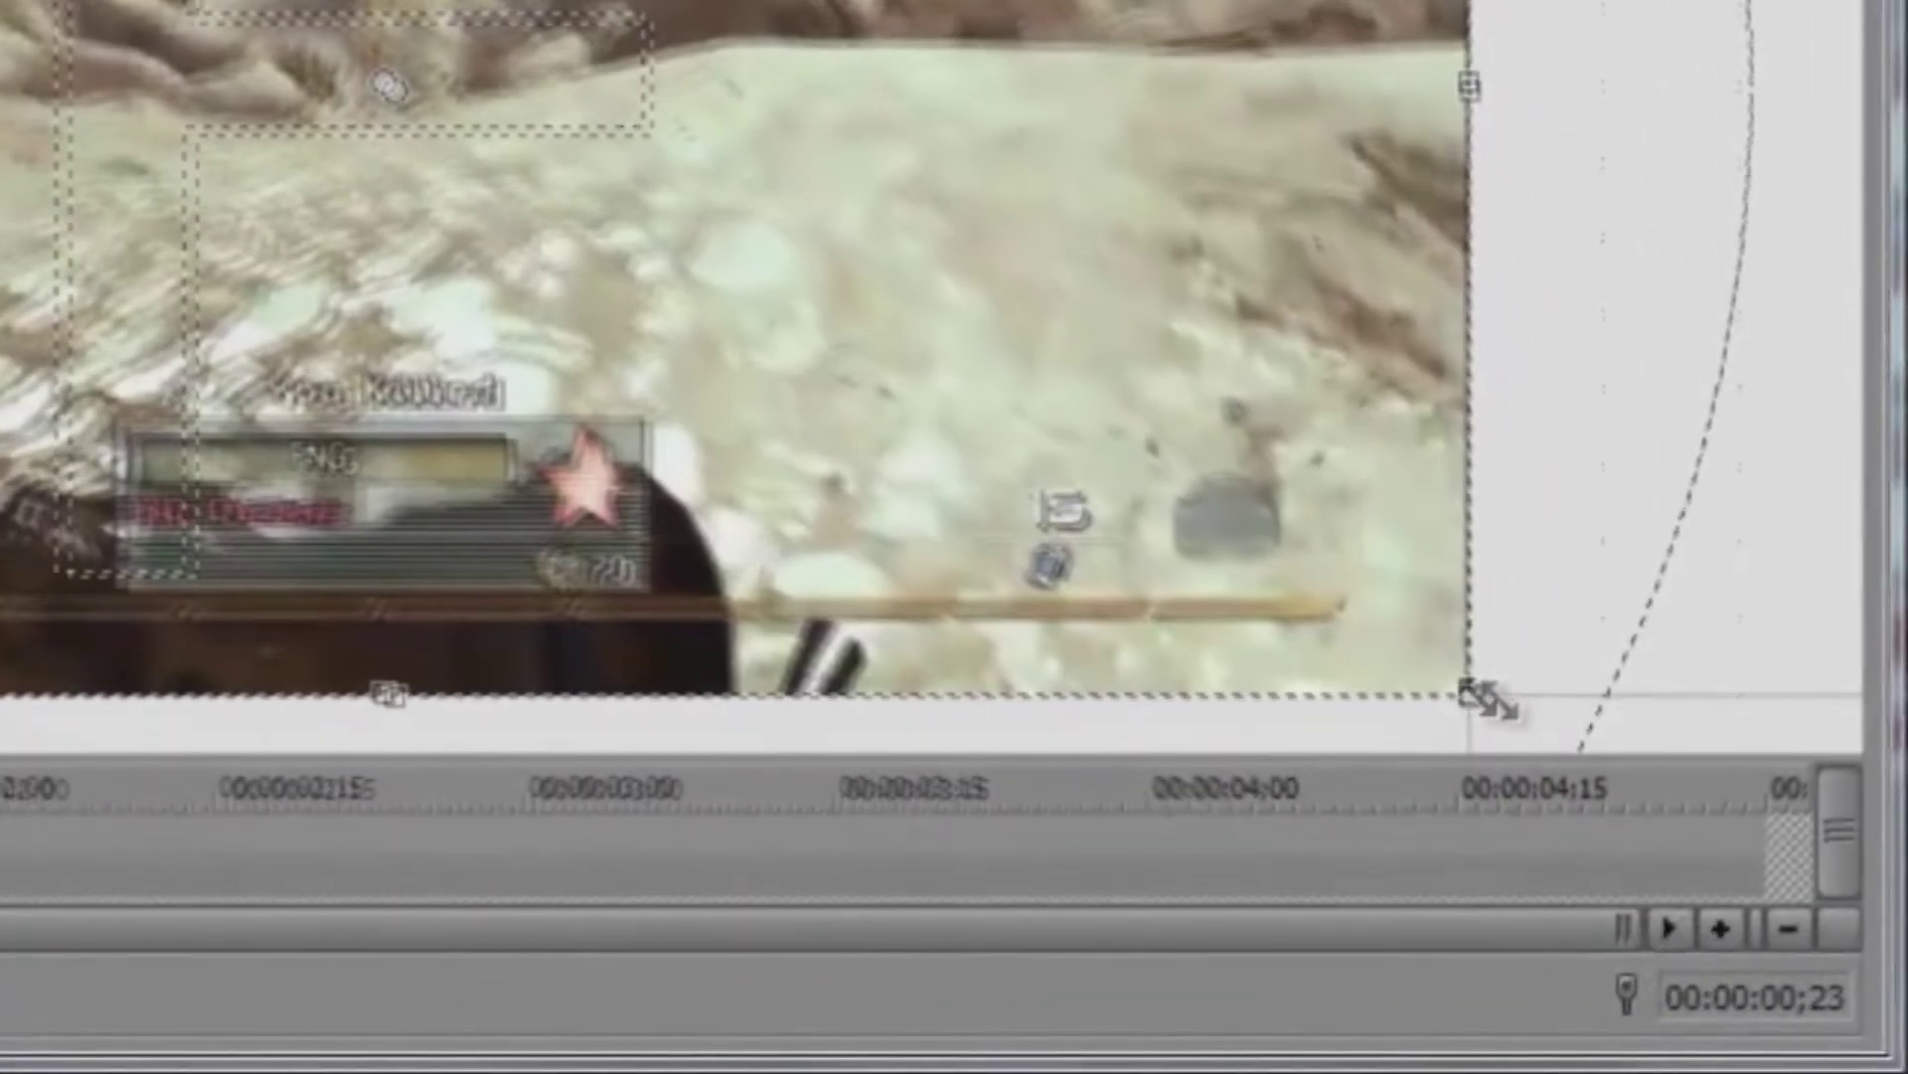
# Step: Shrink, tilt and shift the masked snapshot's crop frame at 00:00:00;23 so the score text jumps larger
pyautogui.moveTo(1539, 885); pyautogui.dragTo(1476, 856)
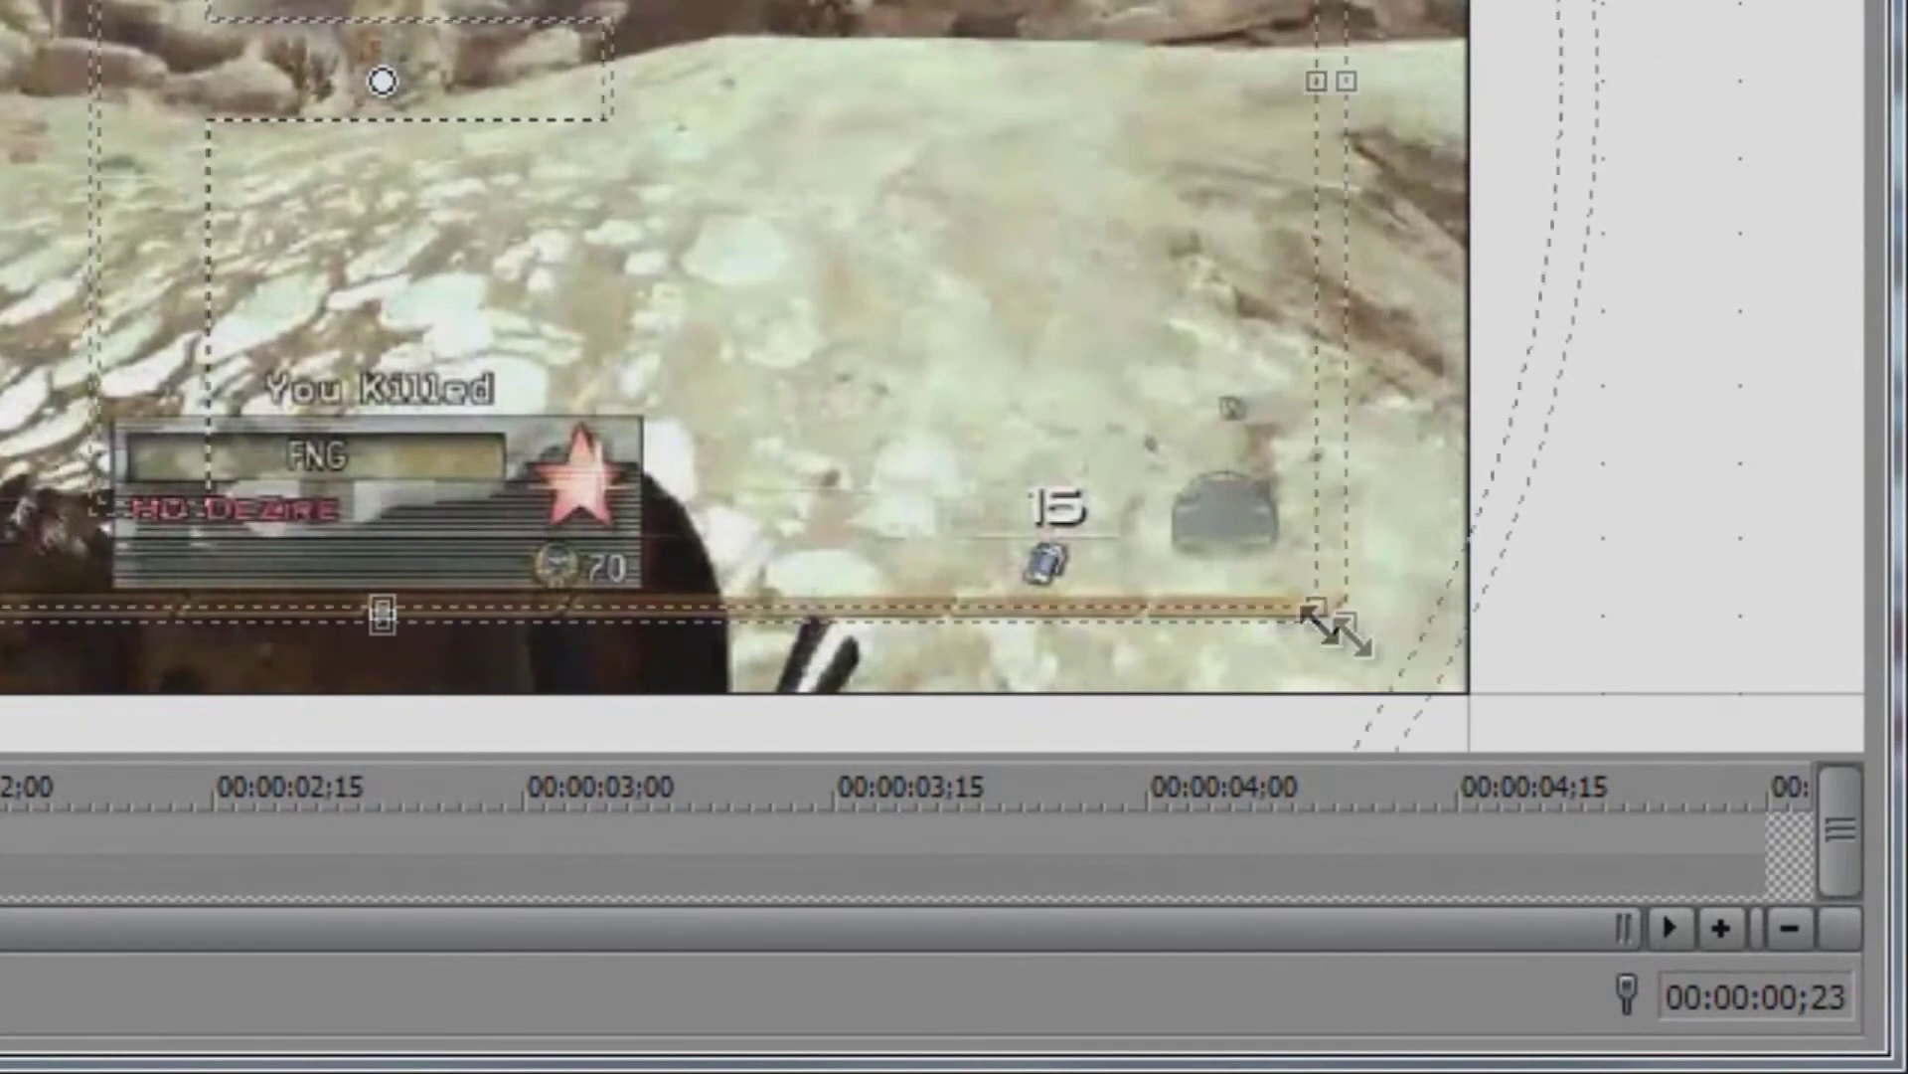
pyautogui.moveTo(1337, 631); pyautogui.dragTo(1198, 548)
pyautogui.moveTo(1328, 278); pyautogui.dragTo(1249, 332)
pyautogui.moveTo(820, 209); pyautogui.dragTo(797, 183)
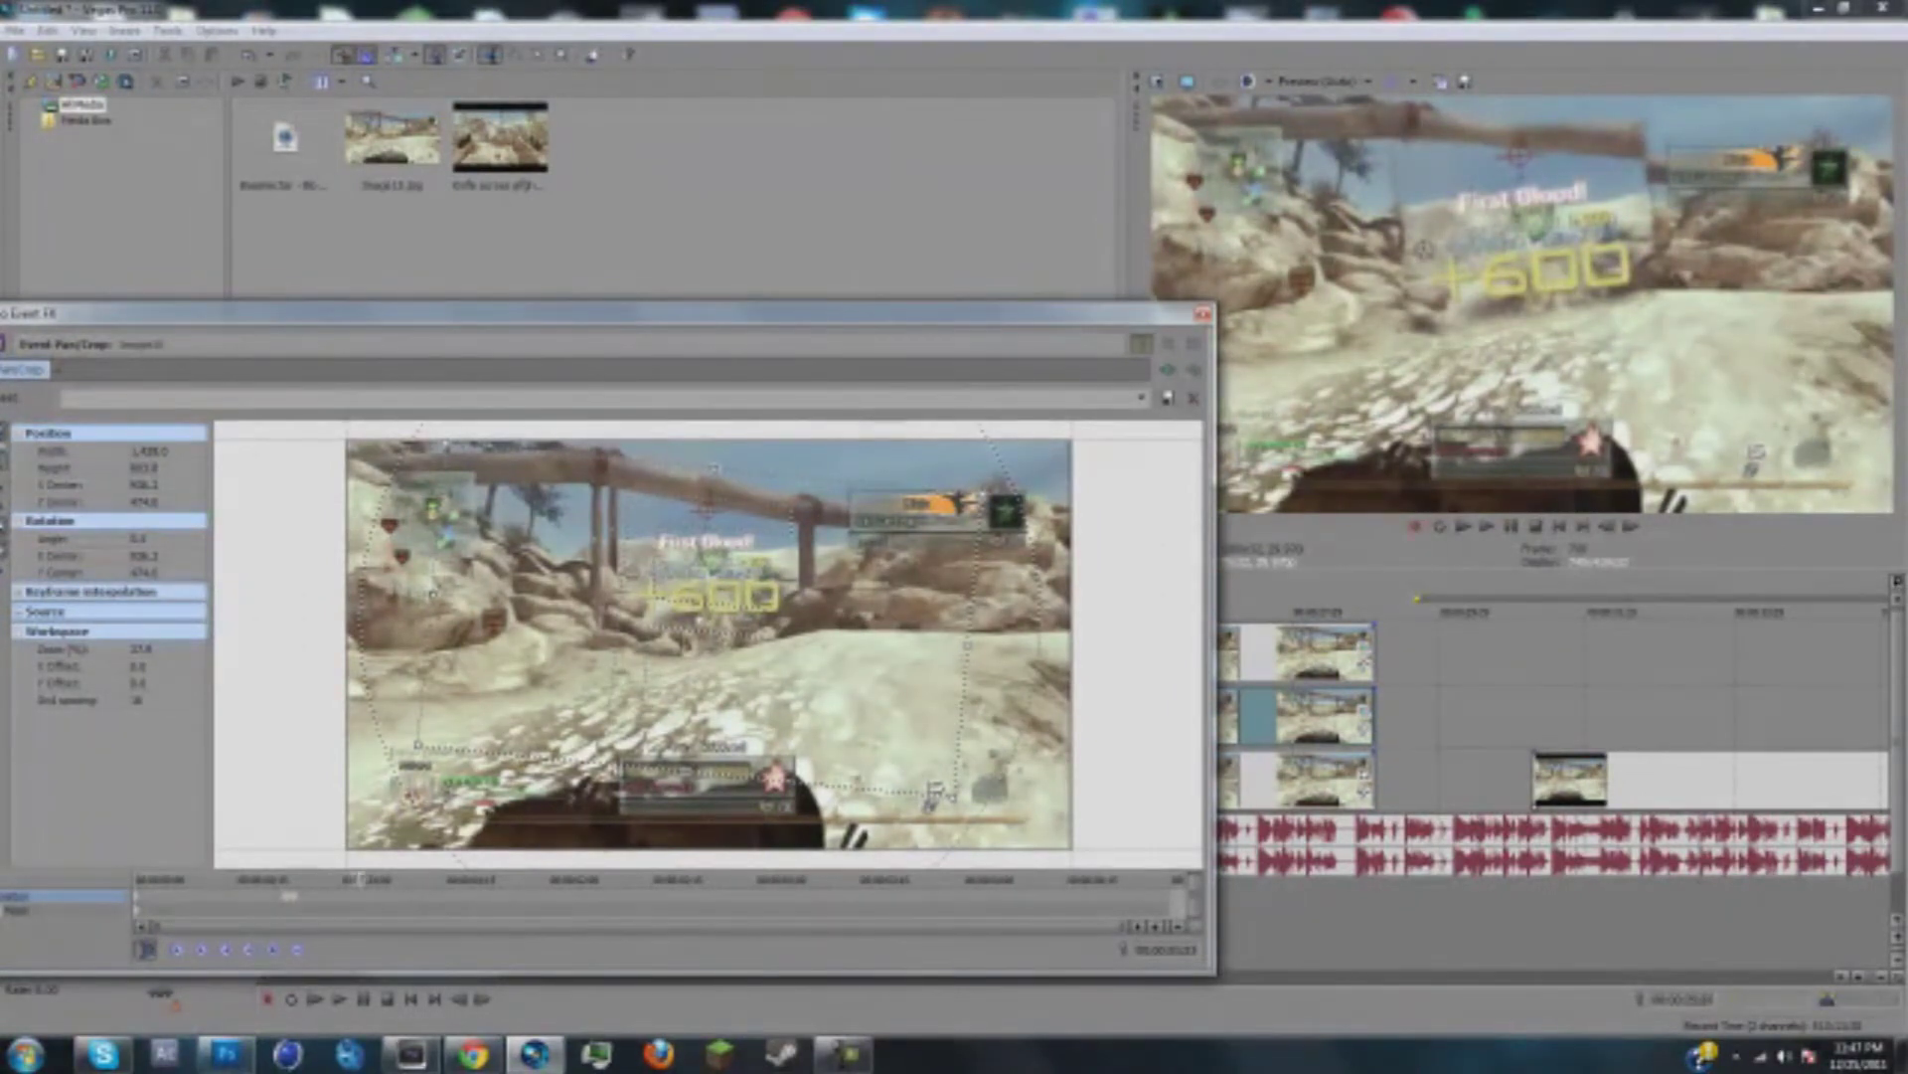
# Step: Restore the masked snapshot's full crop frame at about 00:00:01;04 and close its crop settings
pyautogui.rightClick(581, 753)
pyautogui.click(606, 769)
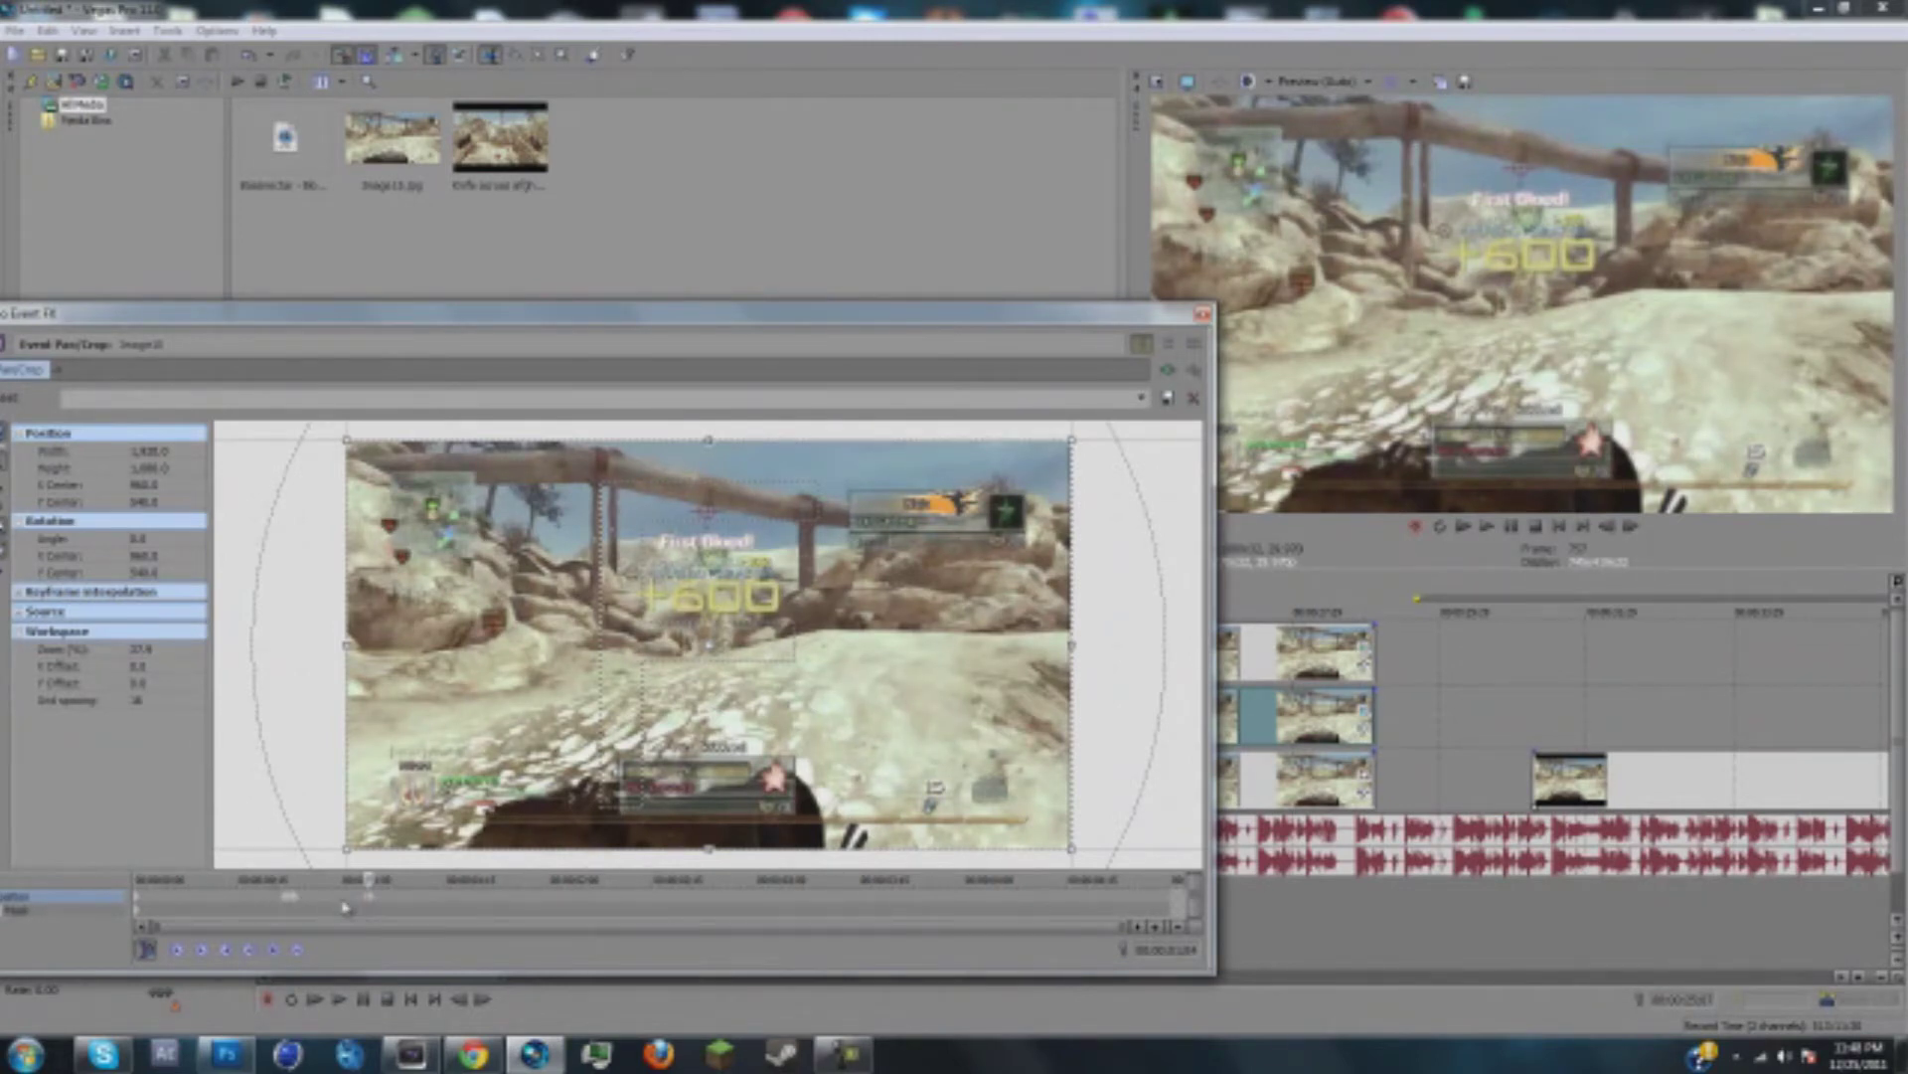
pyautogui.click(1202, 315)
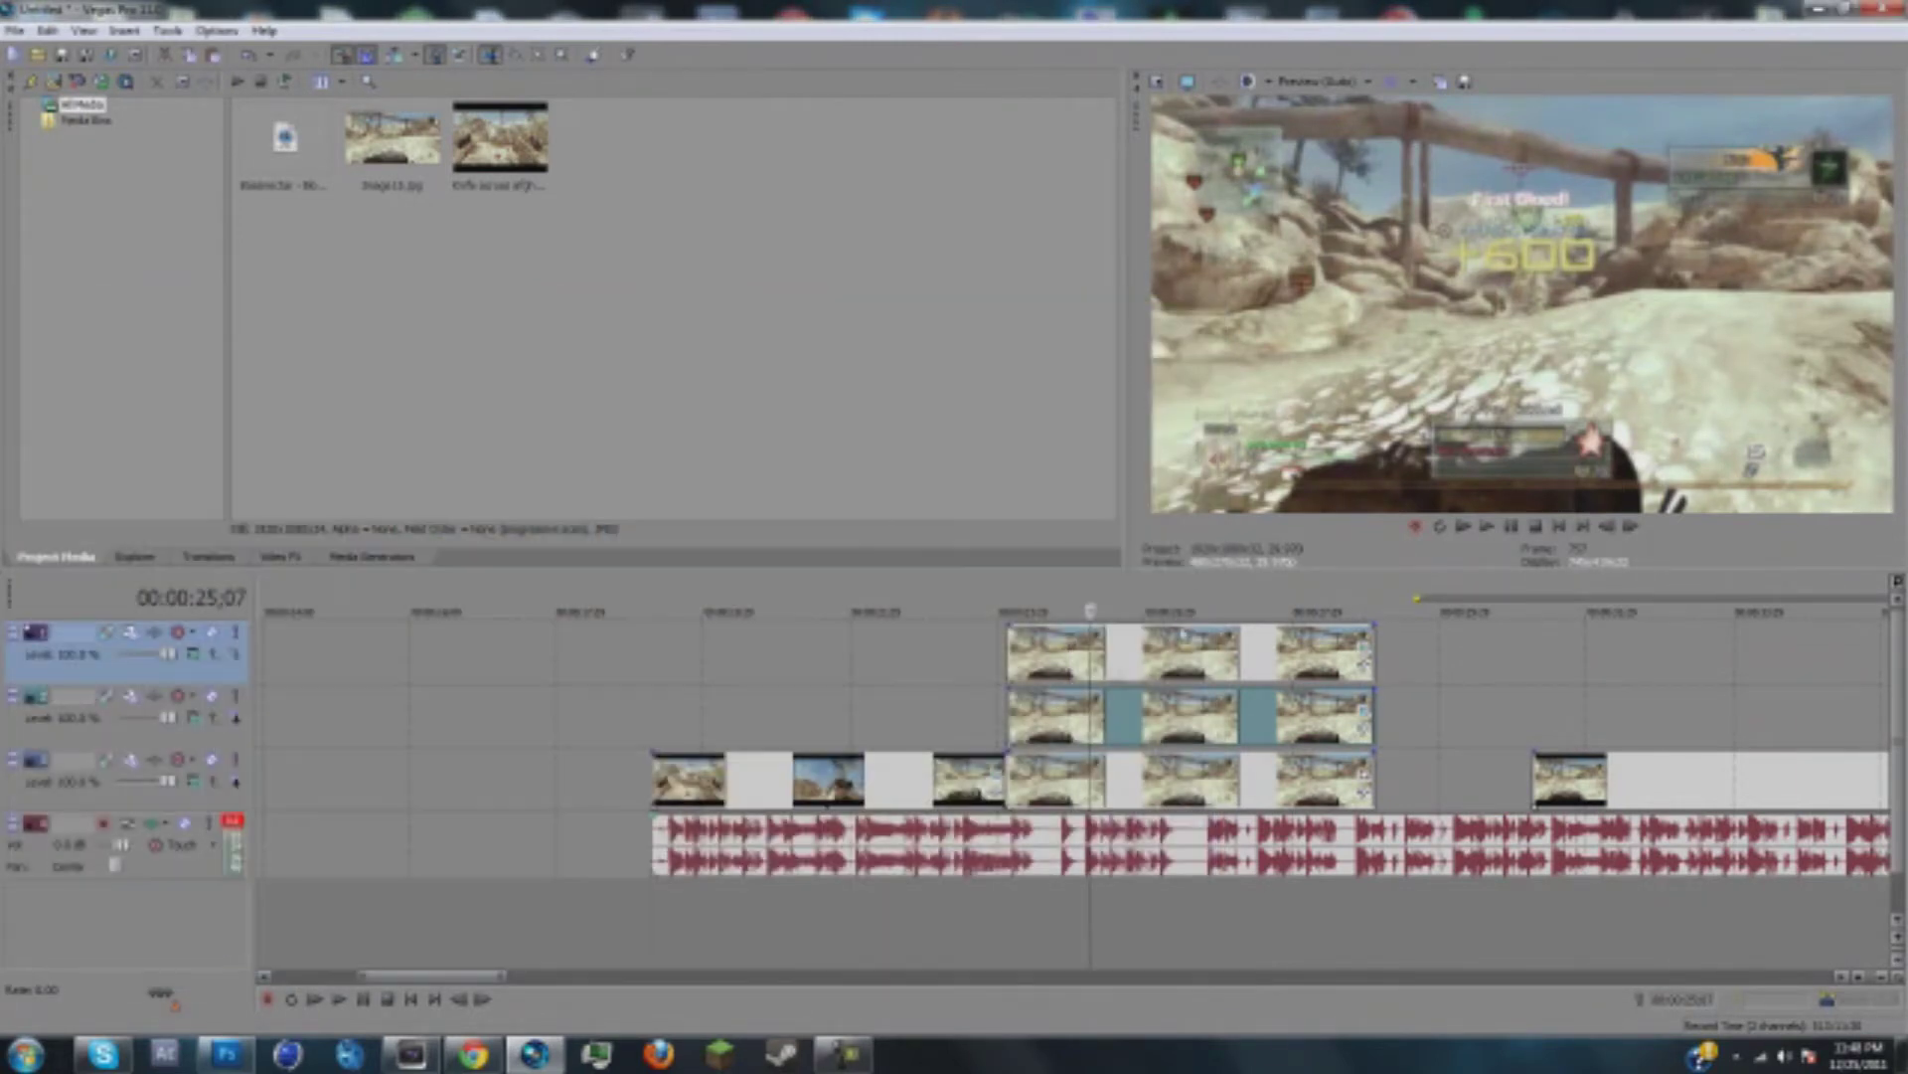
# Step: Play the freeze frame with the music, including a run-up from 00:00:23;11, to check the score text's jump
pyautogui.click(1061, 651)
pyautogui.click(1487, 526)
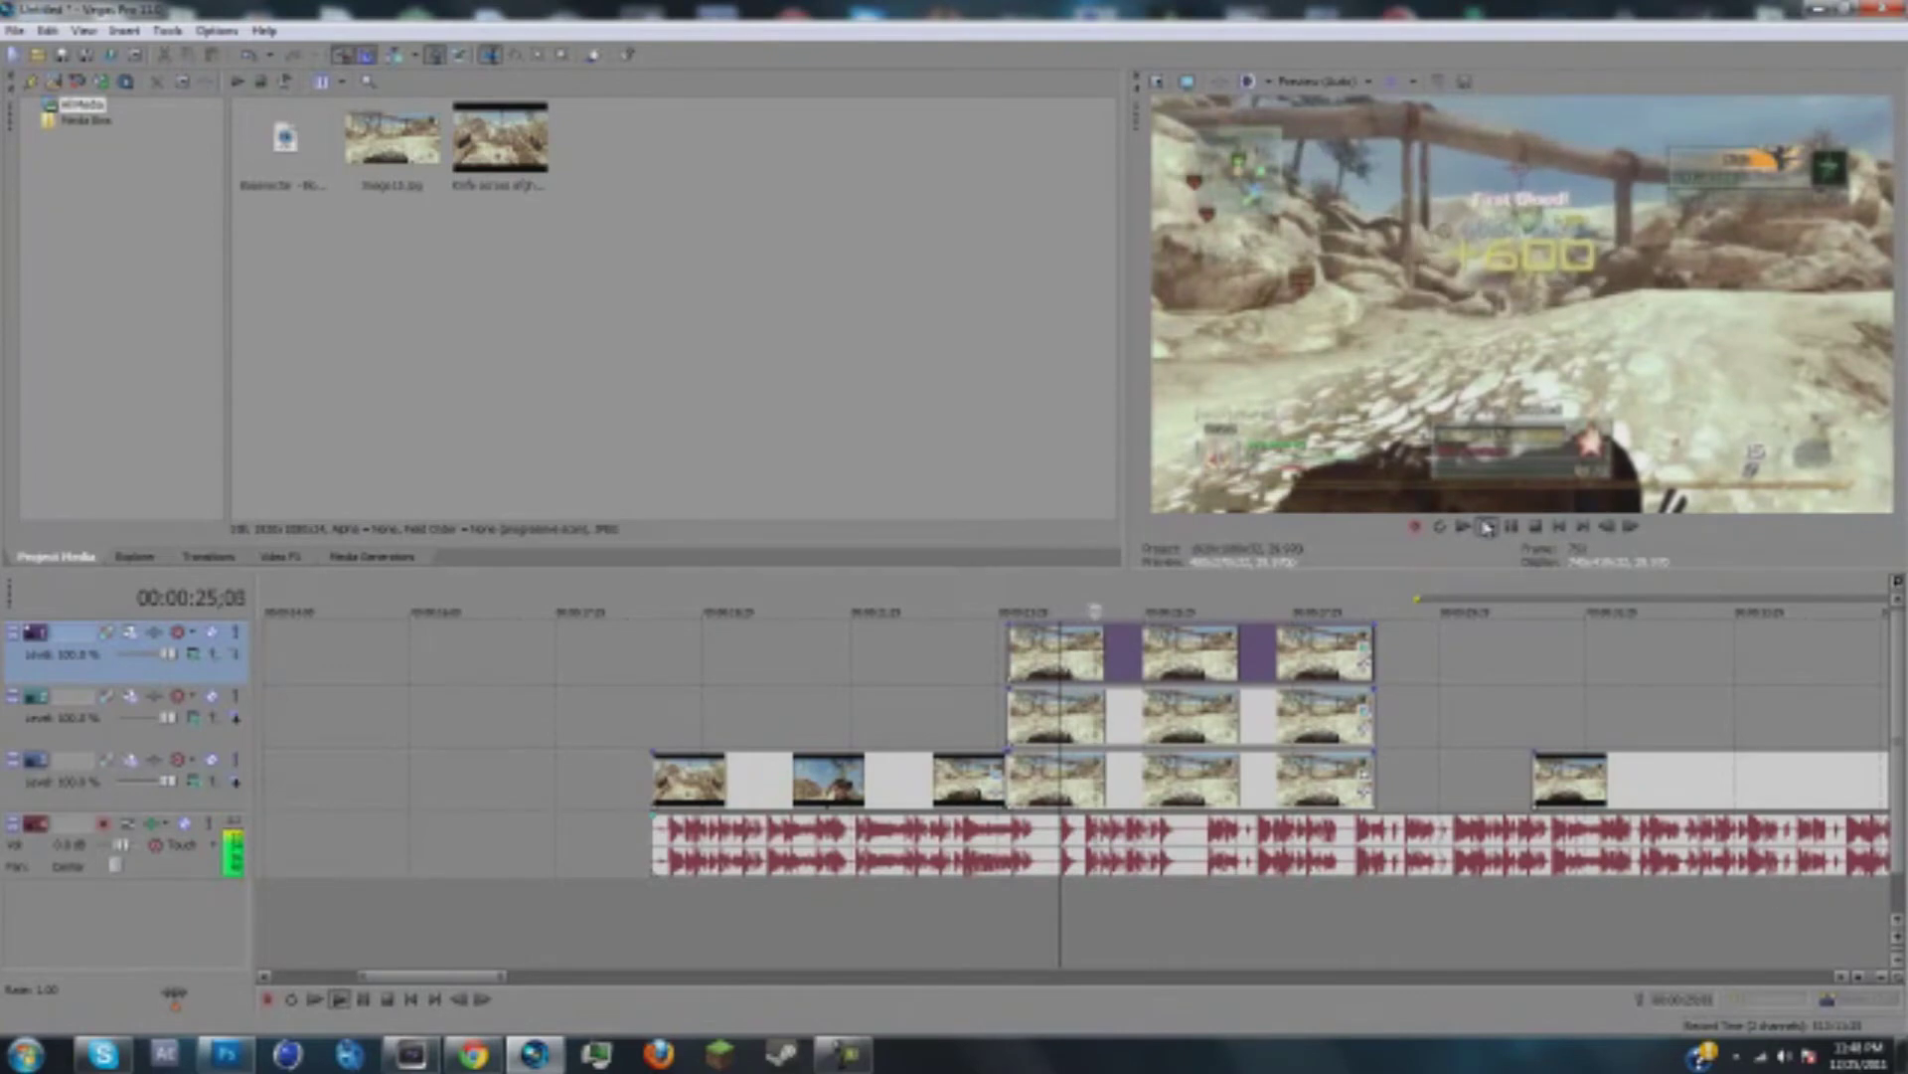
pyautogui.click(954, 710)
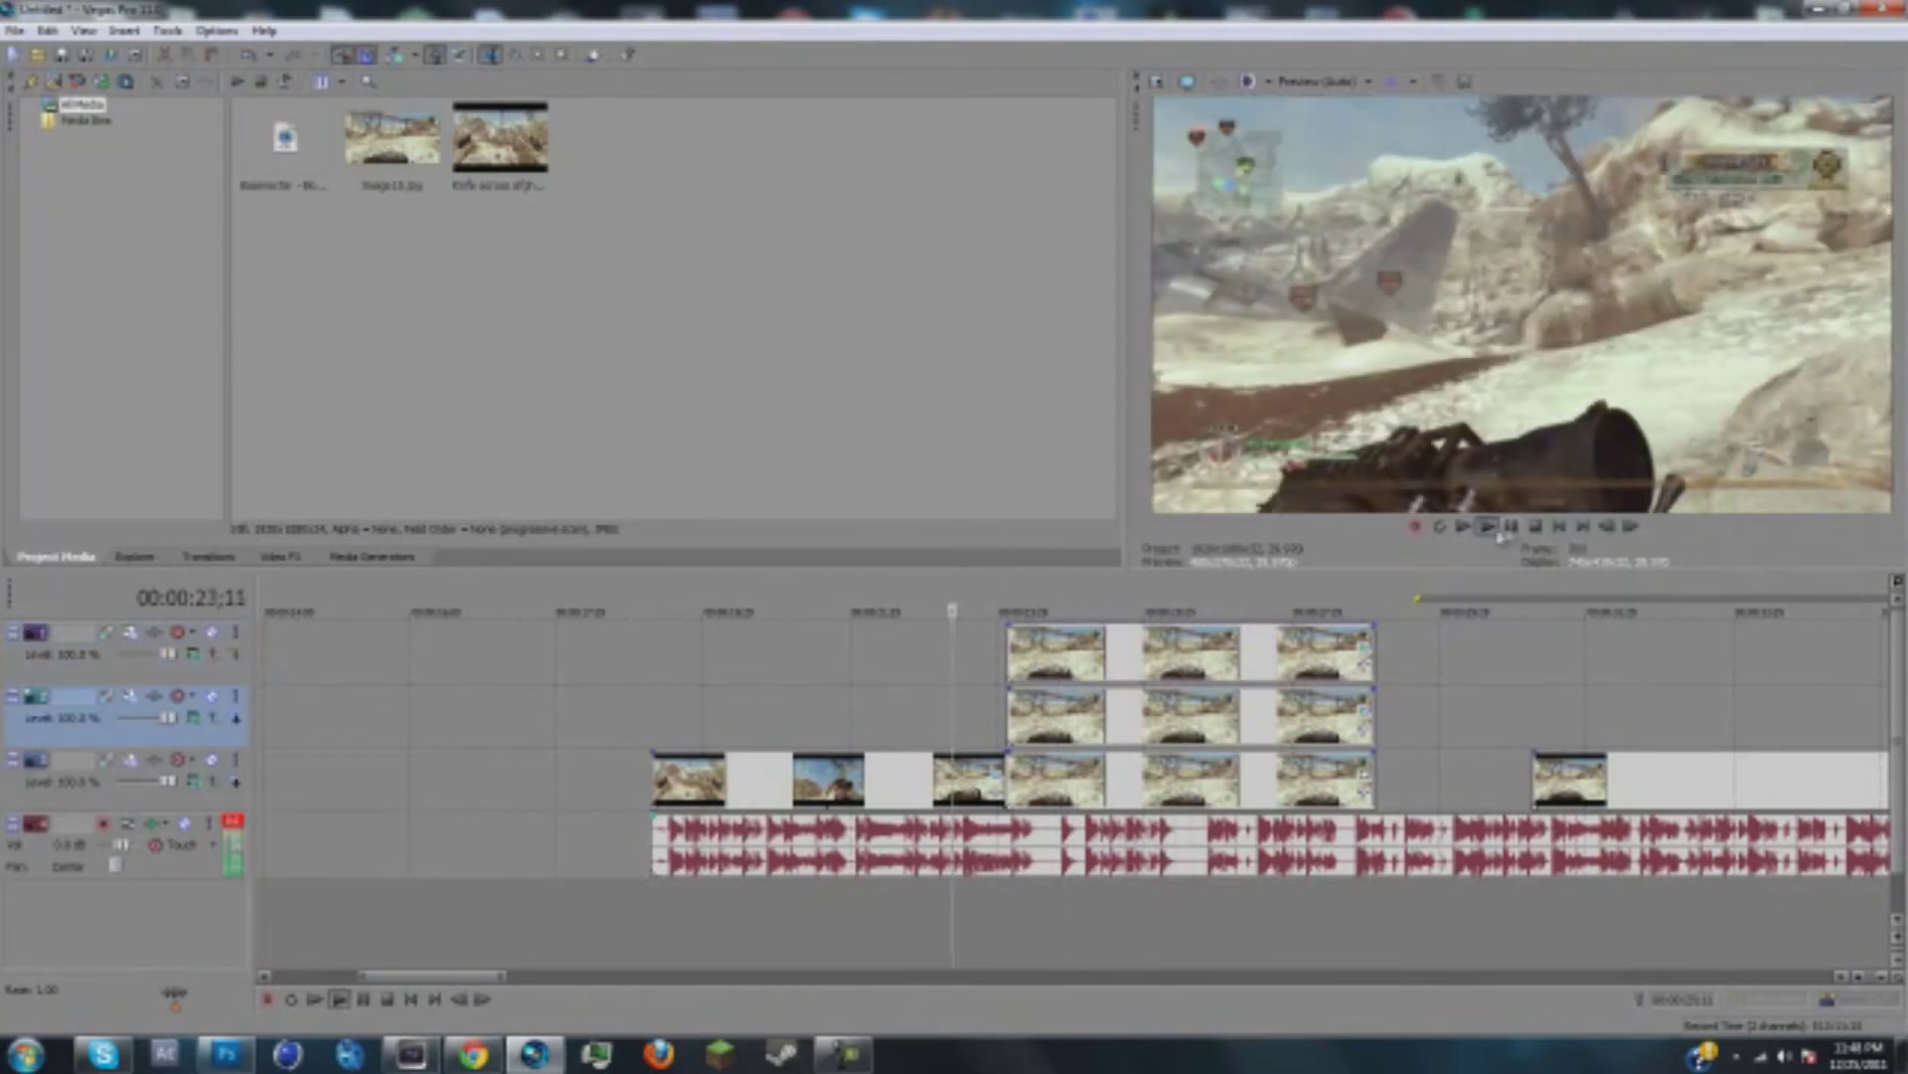
pyautogui.click(1510, 529)
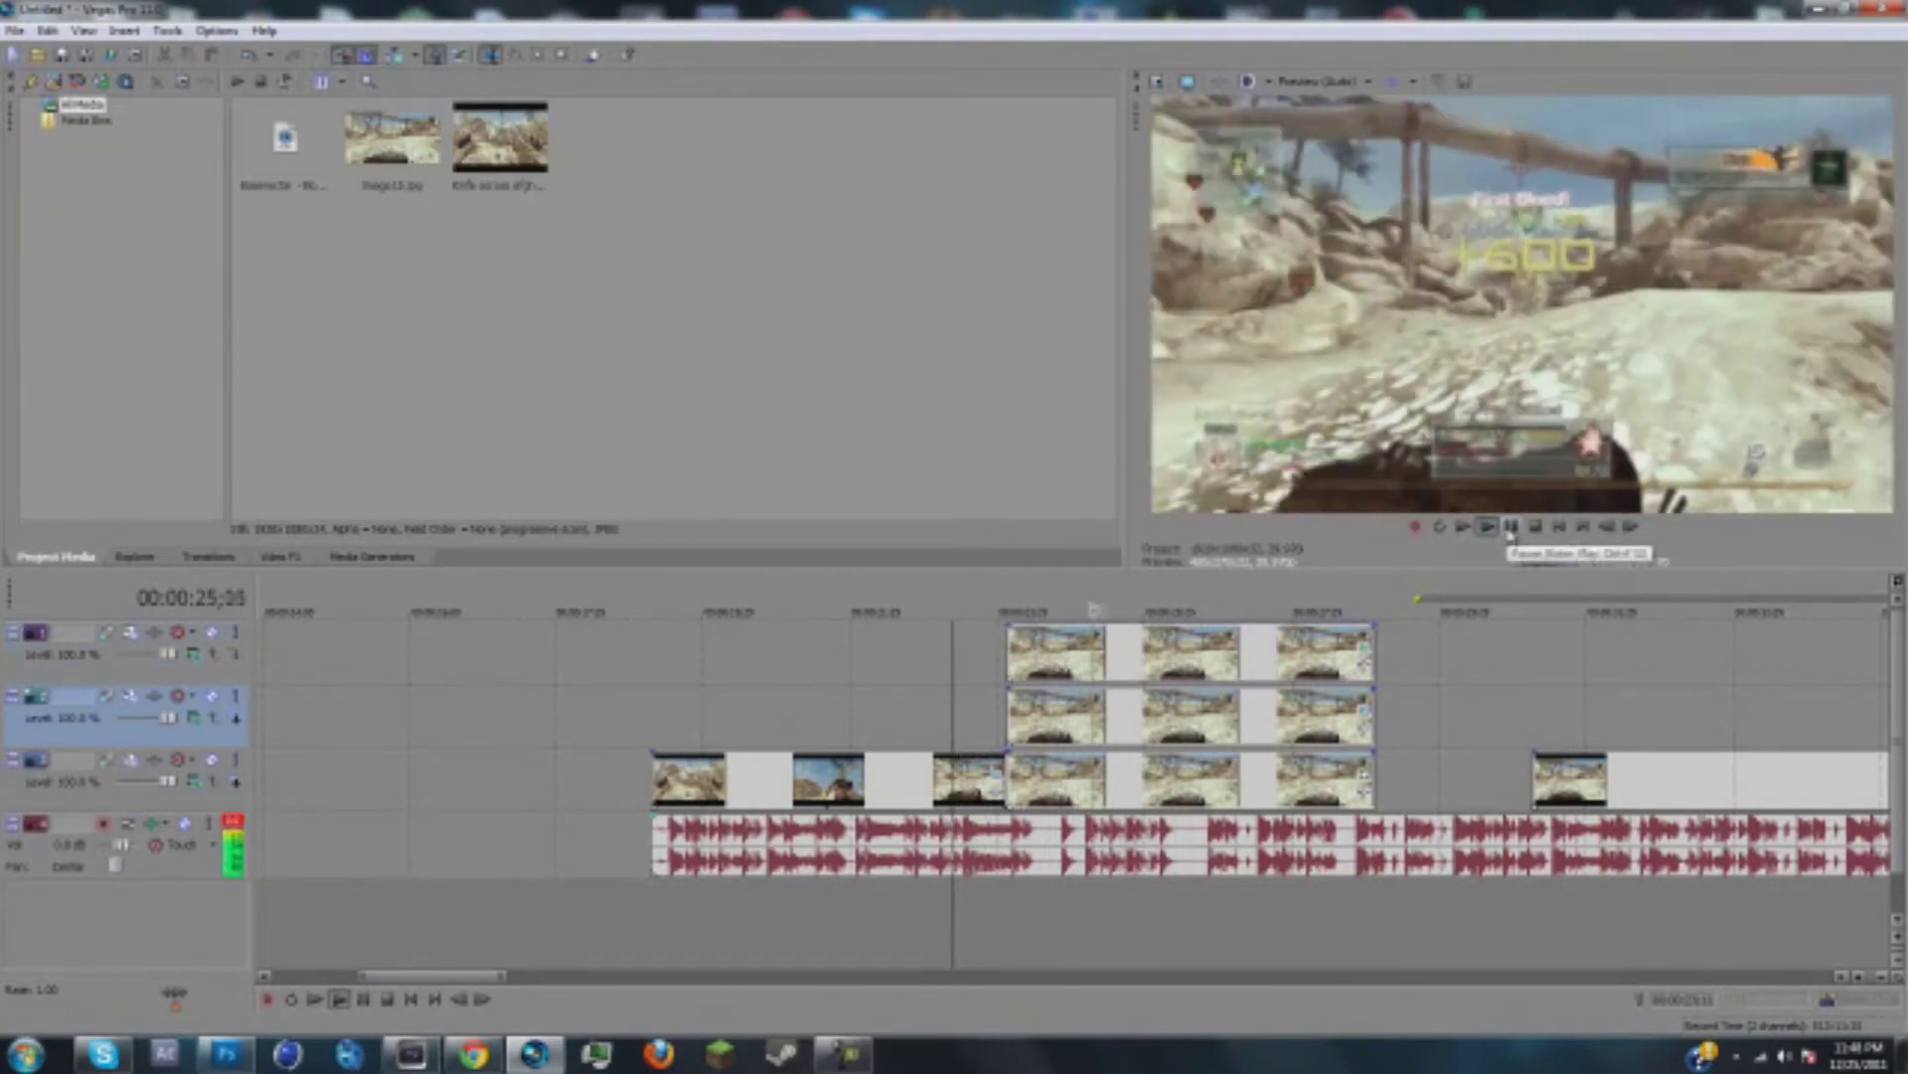
# Step: Inspect the position keyframes in the masked top snapshot's crop settings
pyautogui.click(1039, 694)
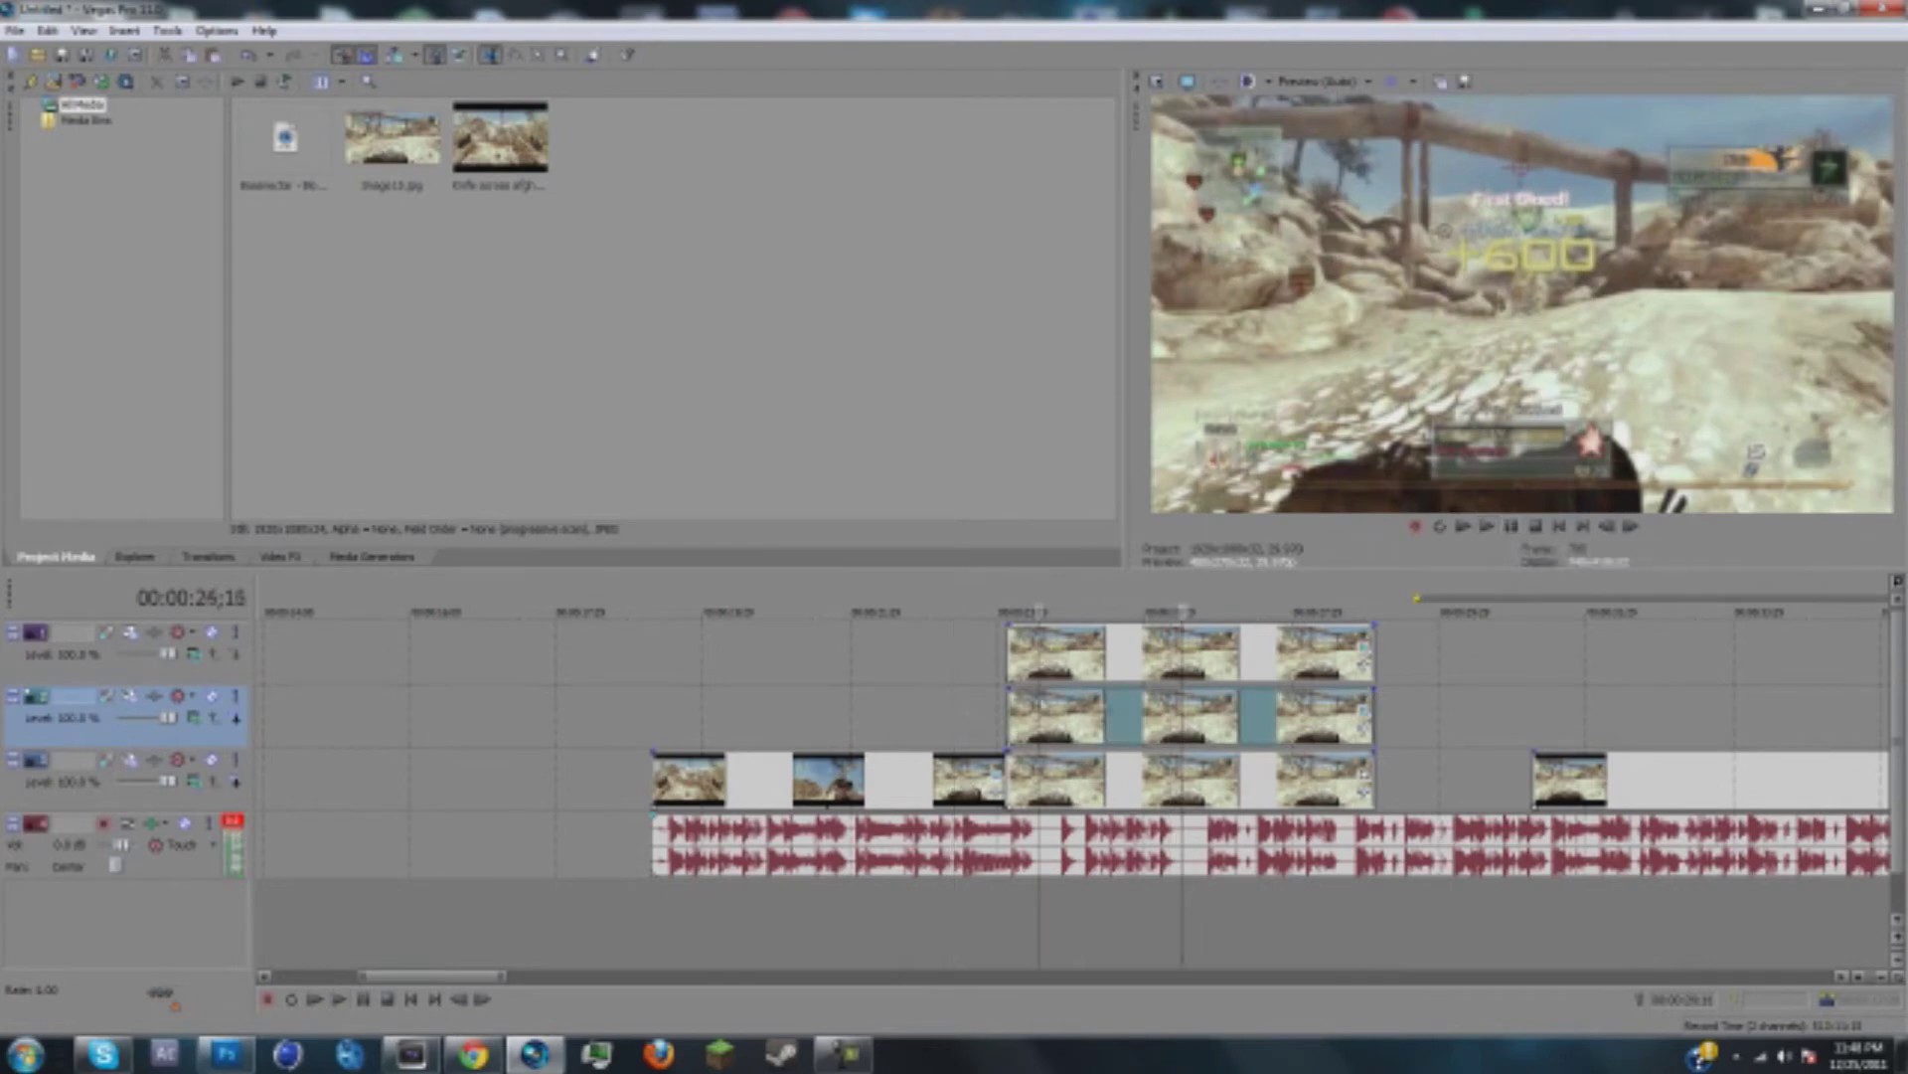
pyautogui.click(1366, 652)
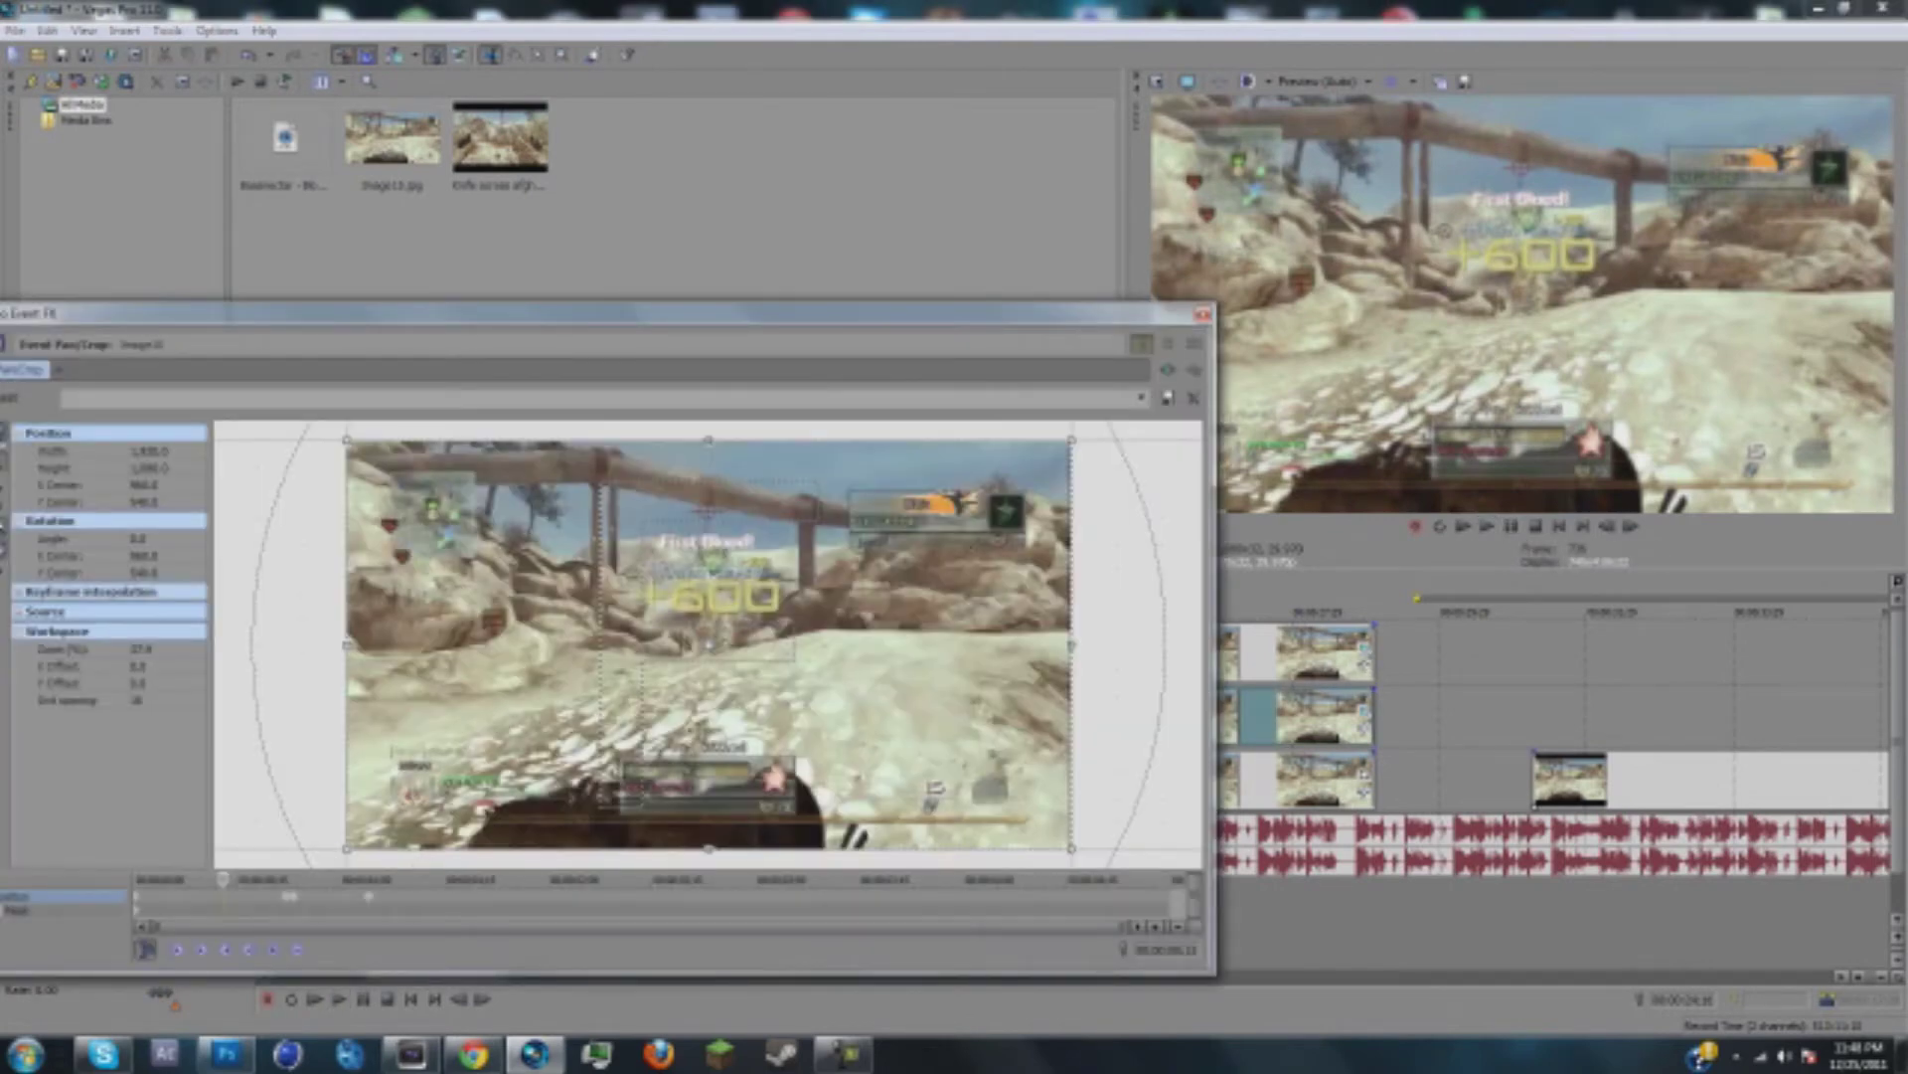
pyautogui.click(1202, 314)
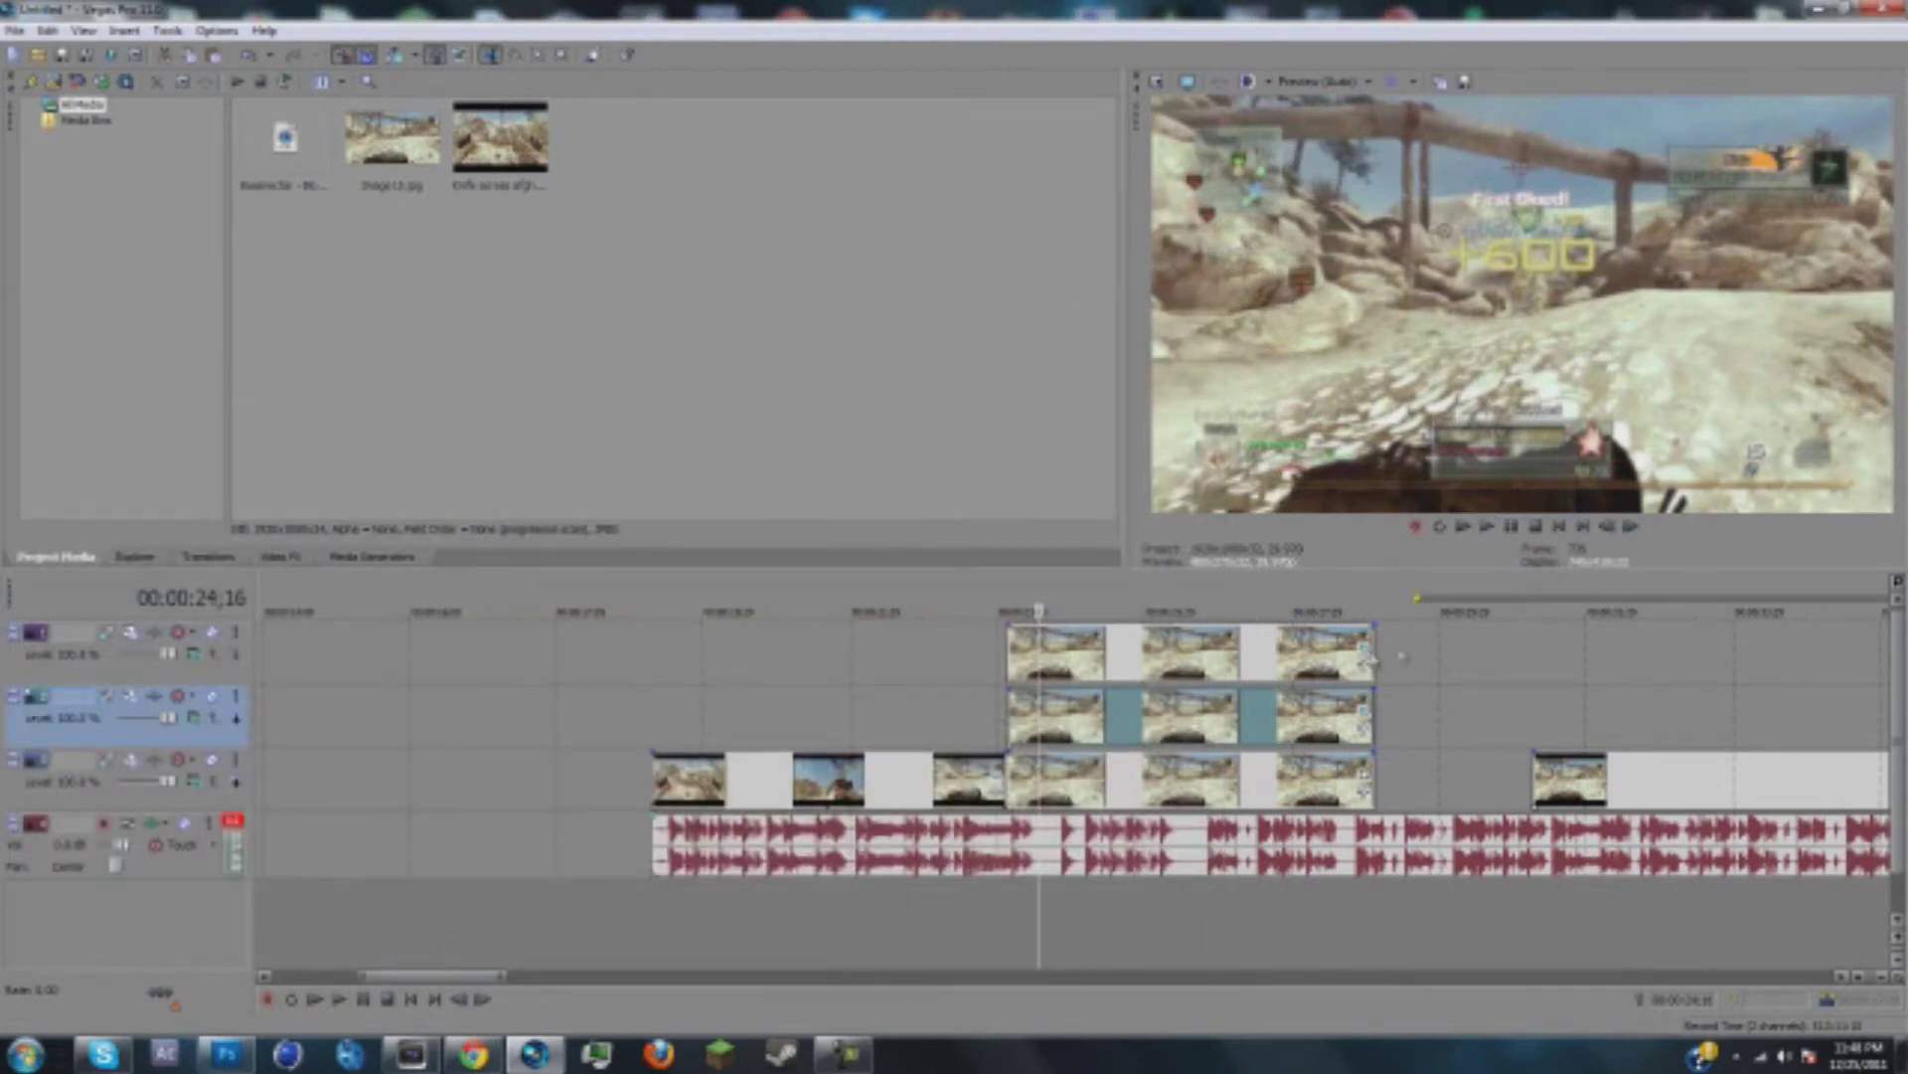
pyautogui.click(1365, 651)
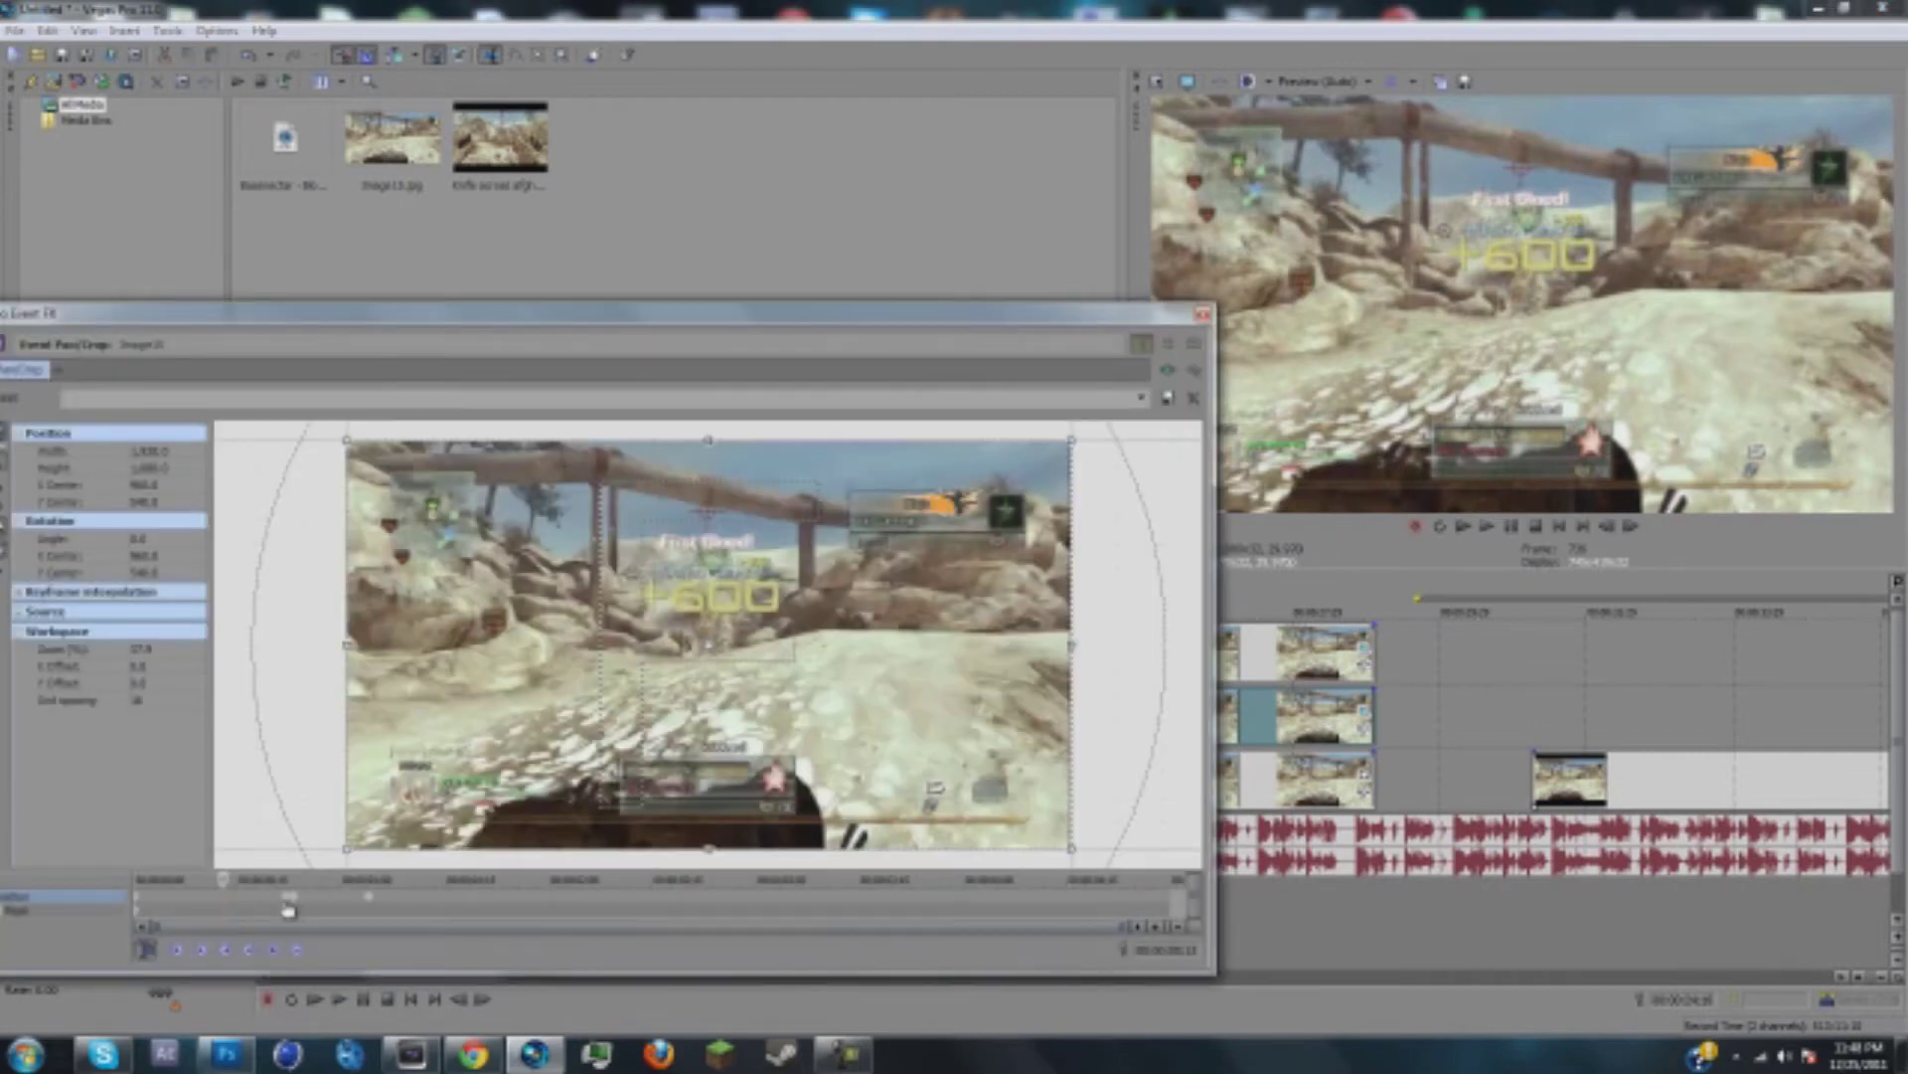
pyautogui.click(1202, 316)
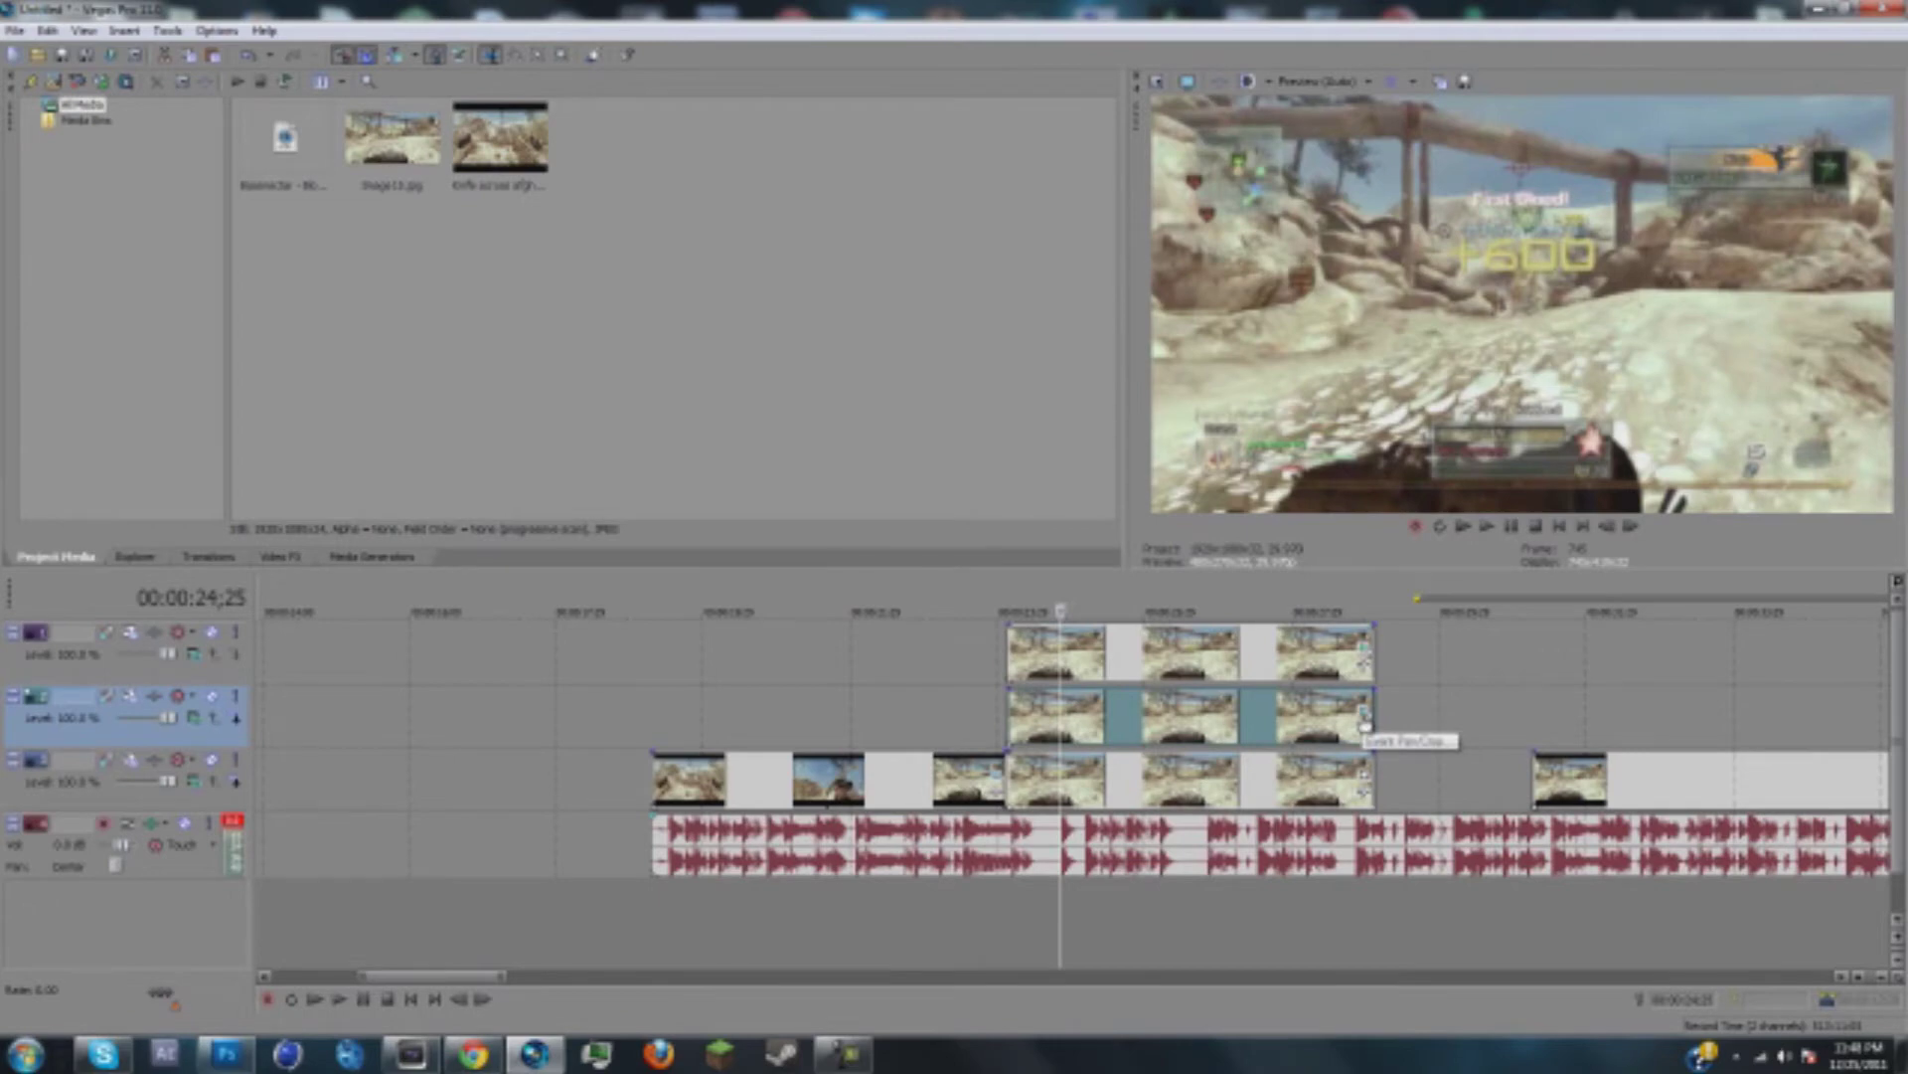
# Step: Set a full-frame crop keyframe at 00:00:00;21 on the snapshot beneath the masked copy
pyautogui.click(1365, 718)
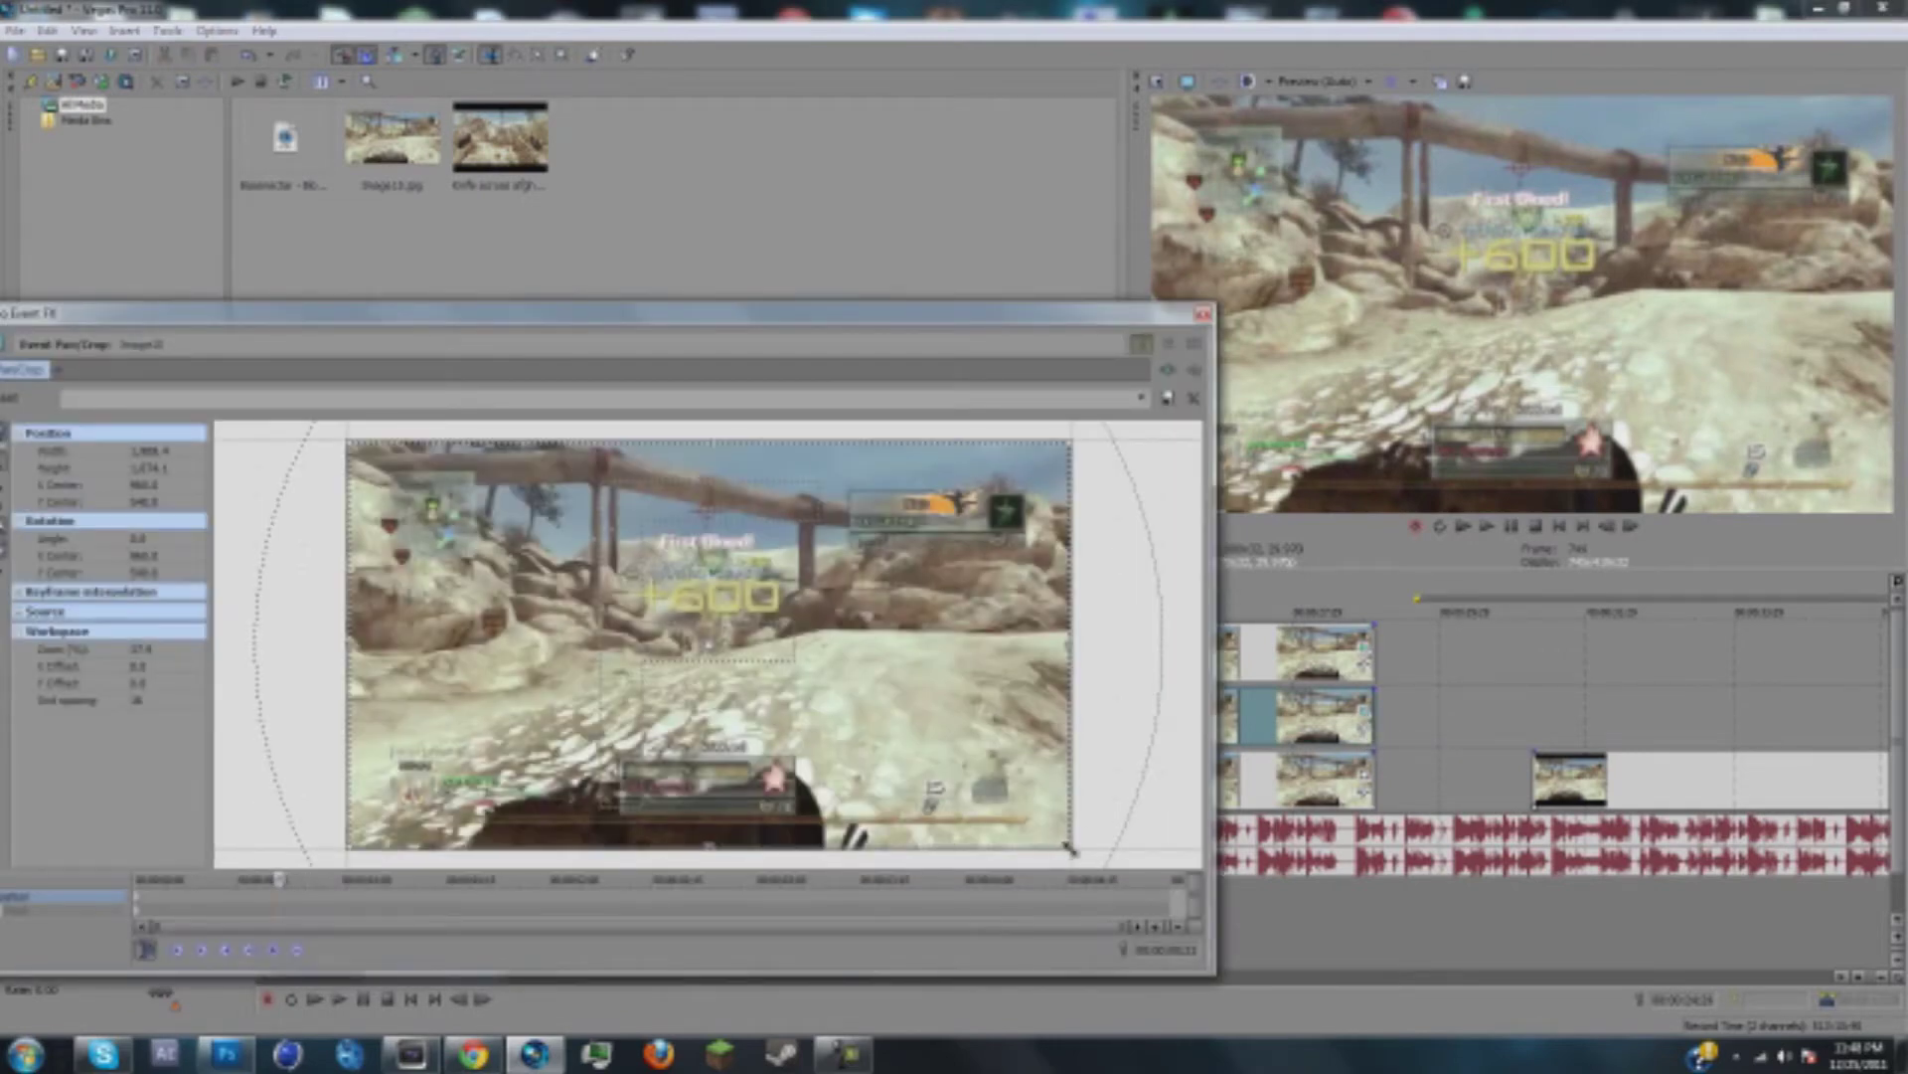
pyautogui.moveTo(1071, 850); pyautogui.dragTo(1065, 844)
pyautogui.rightClick(887, 786)
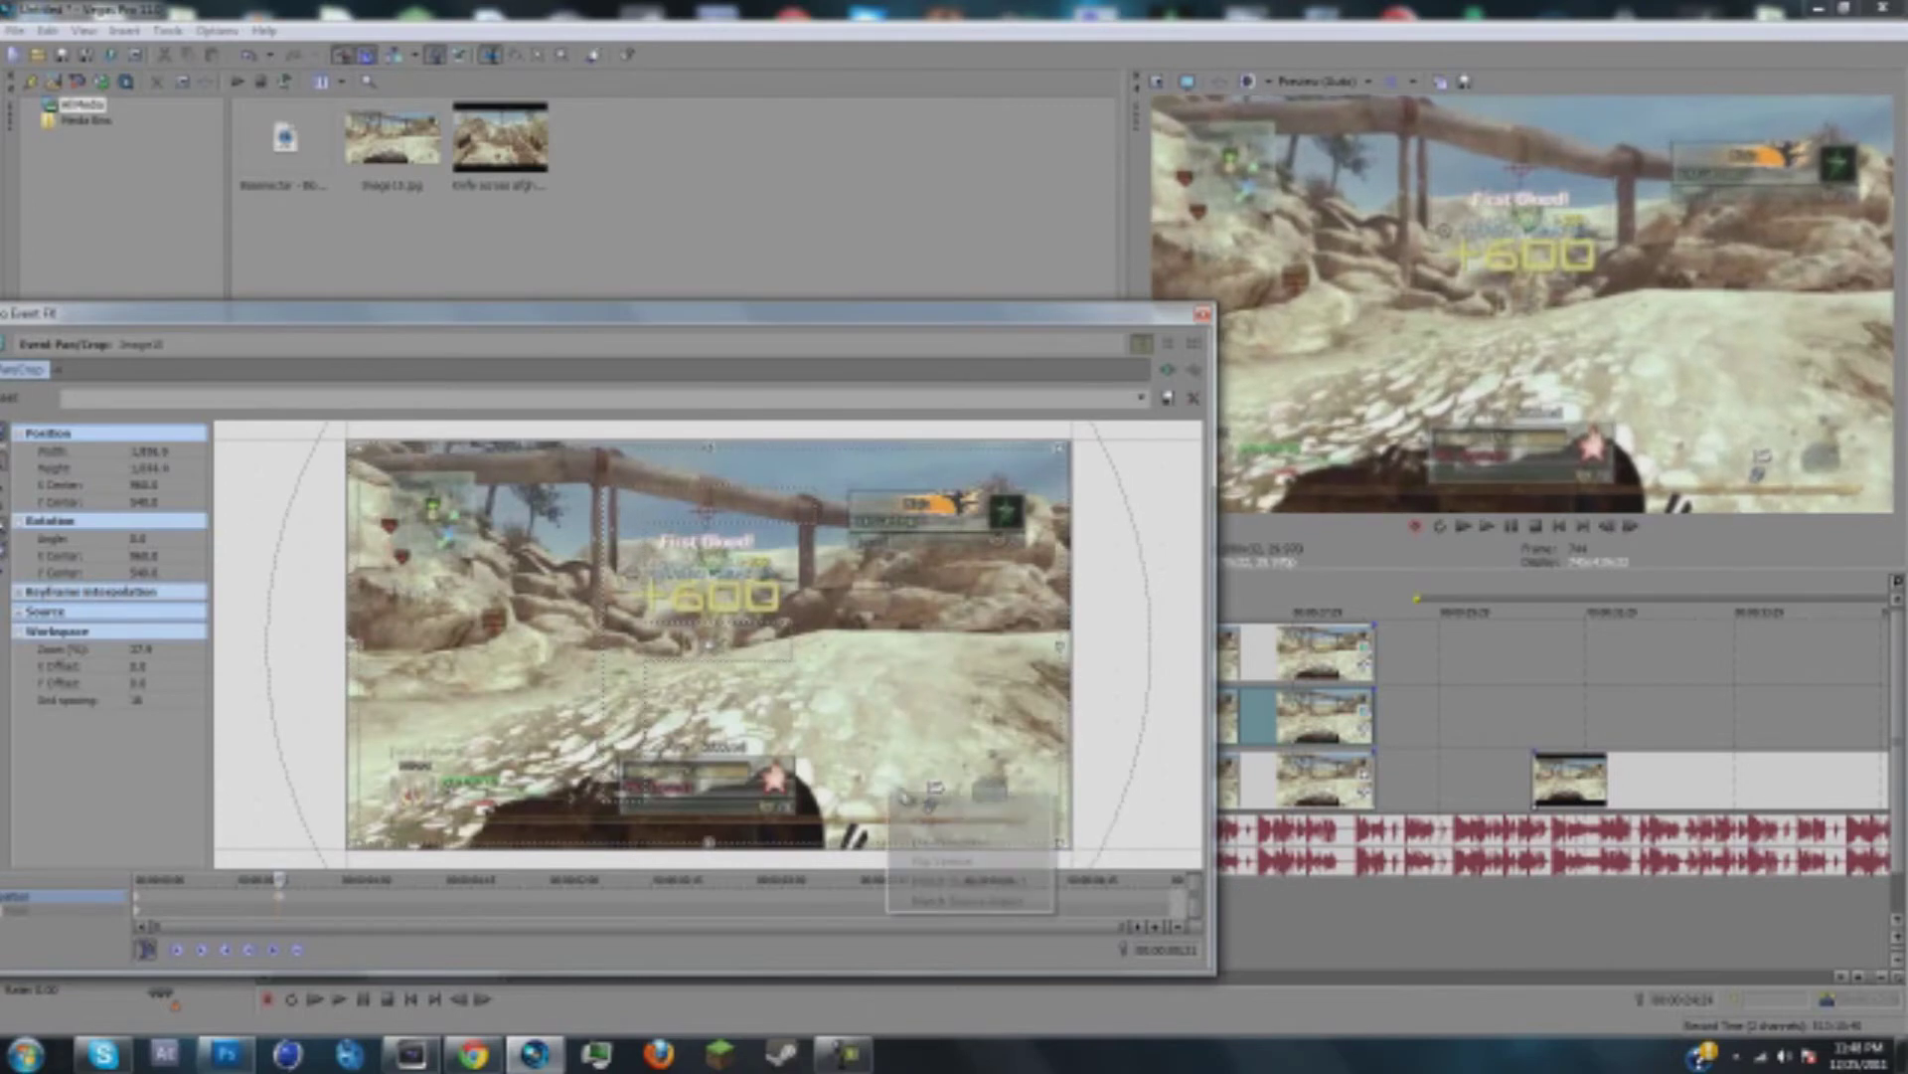
pyautogui.click(925, 803)
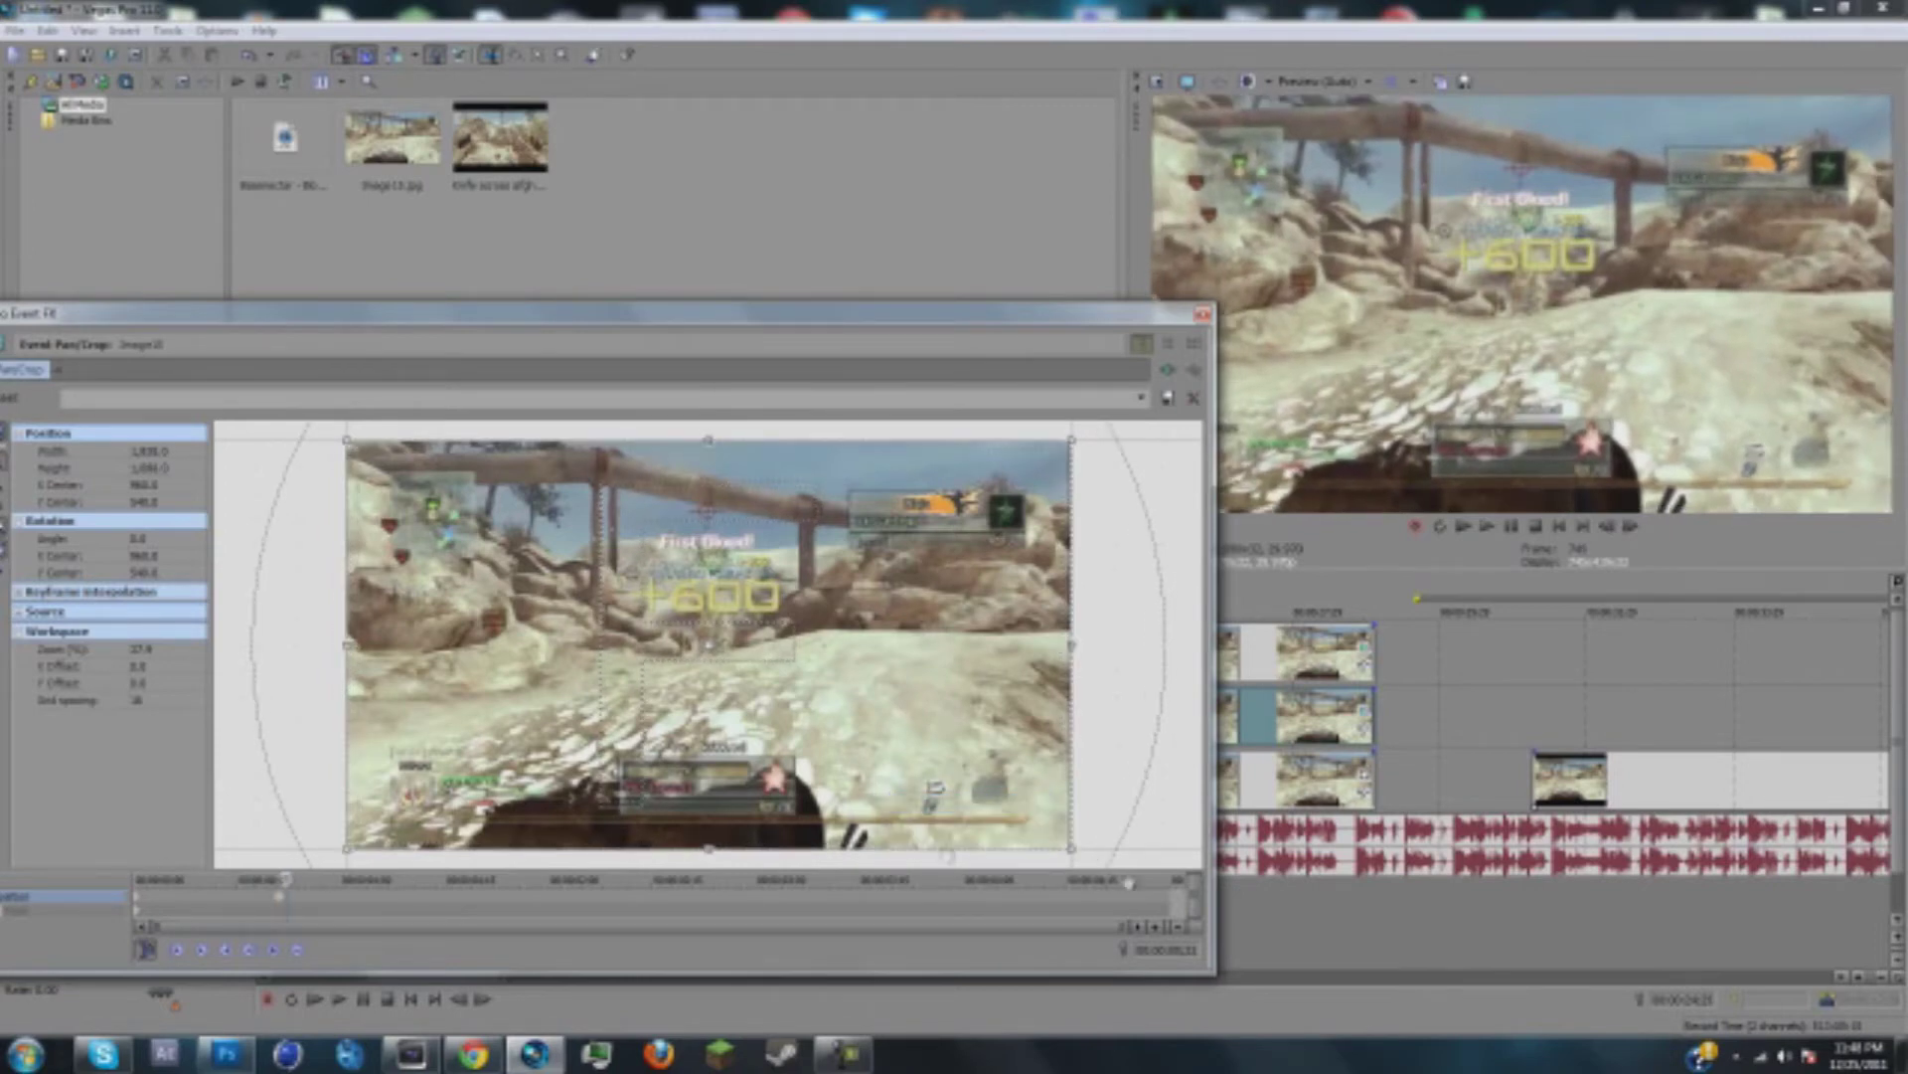
# Step: Shrink that snapshot's crop frame to about 1,851 × 1,041 on the beat, restore it further on, and play the result
pyautogui.moveTo(1069, 847); pyautogui.dragTo(1060, 843)
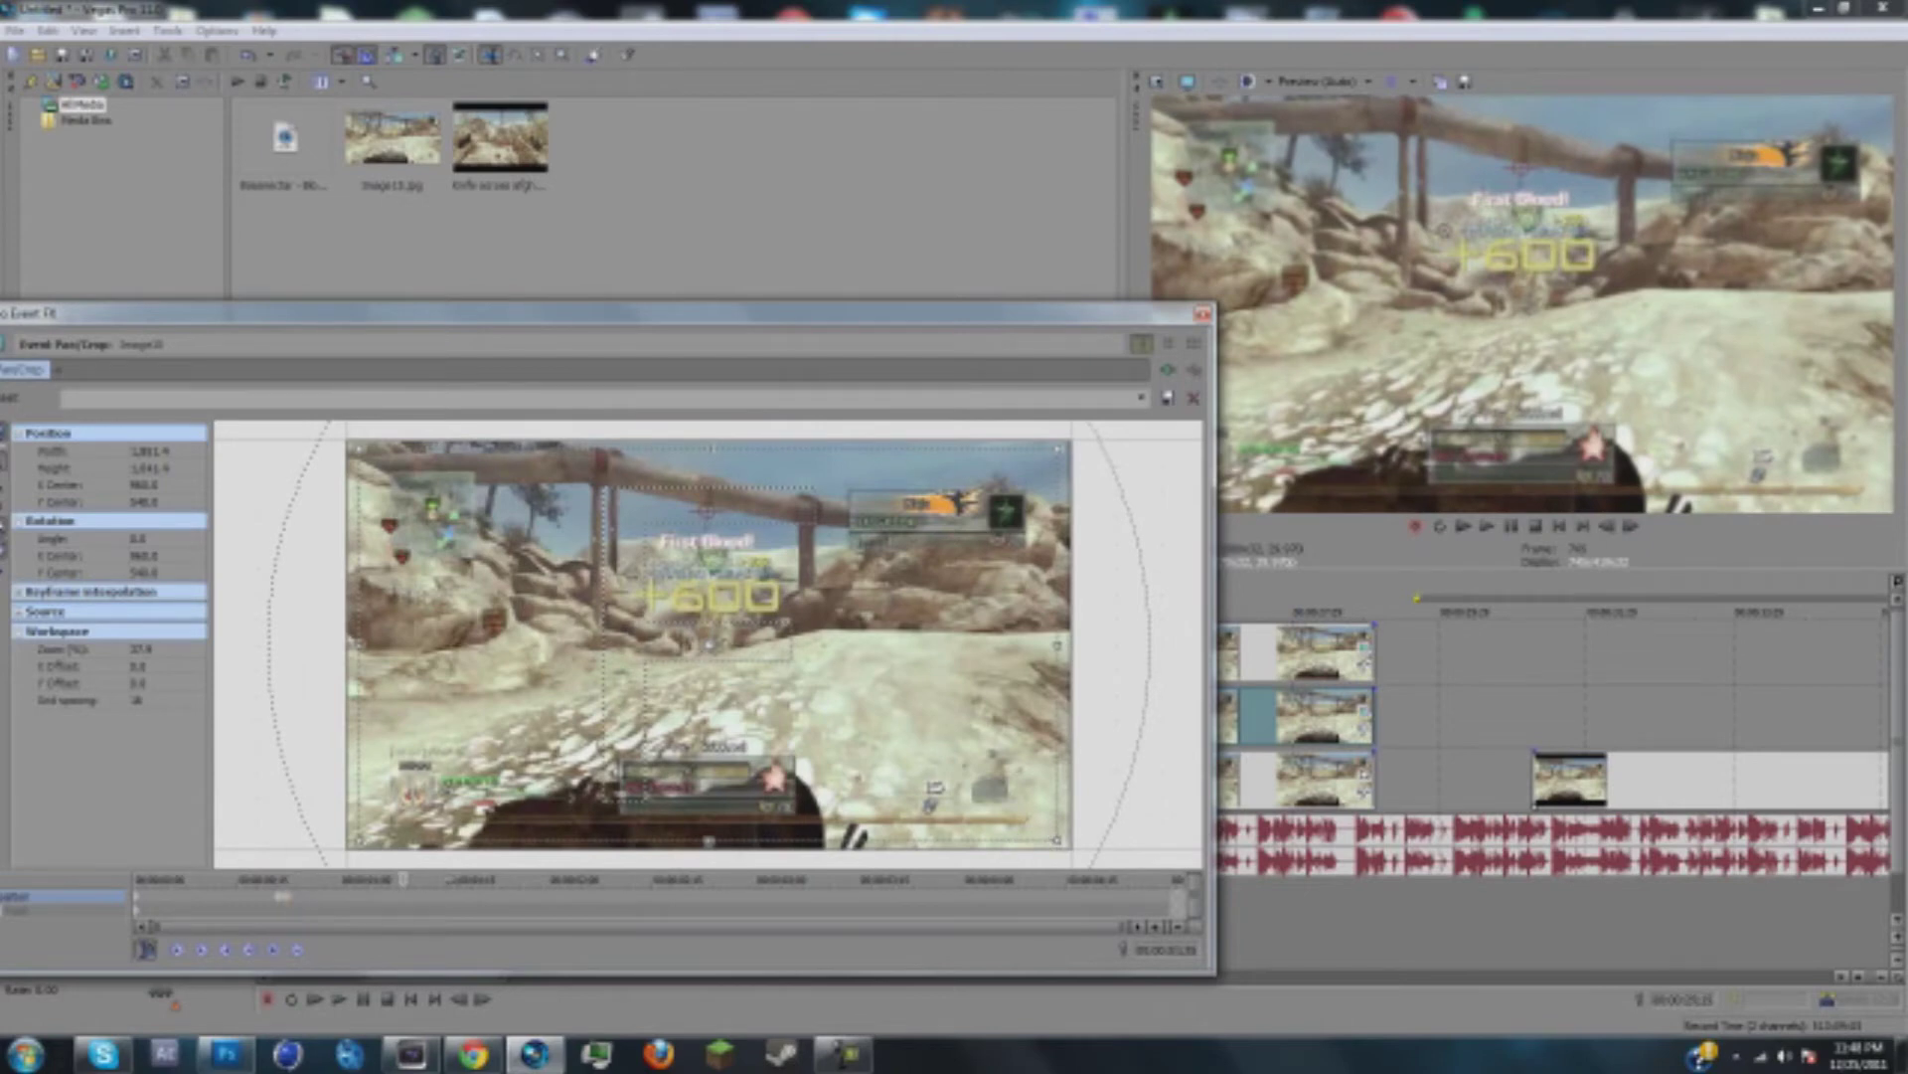
pyautogui.rightClick(465, 817)
pyautogui.click(527, 840)
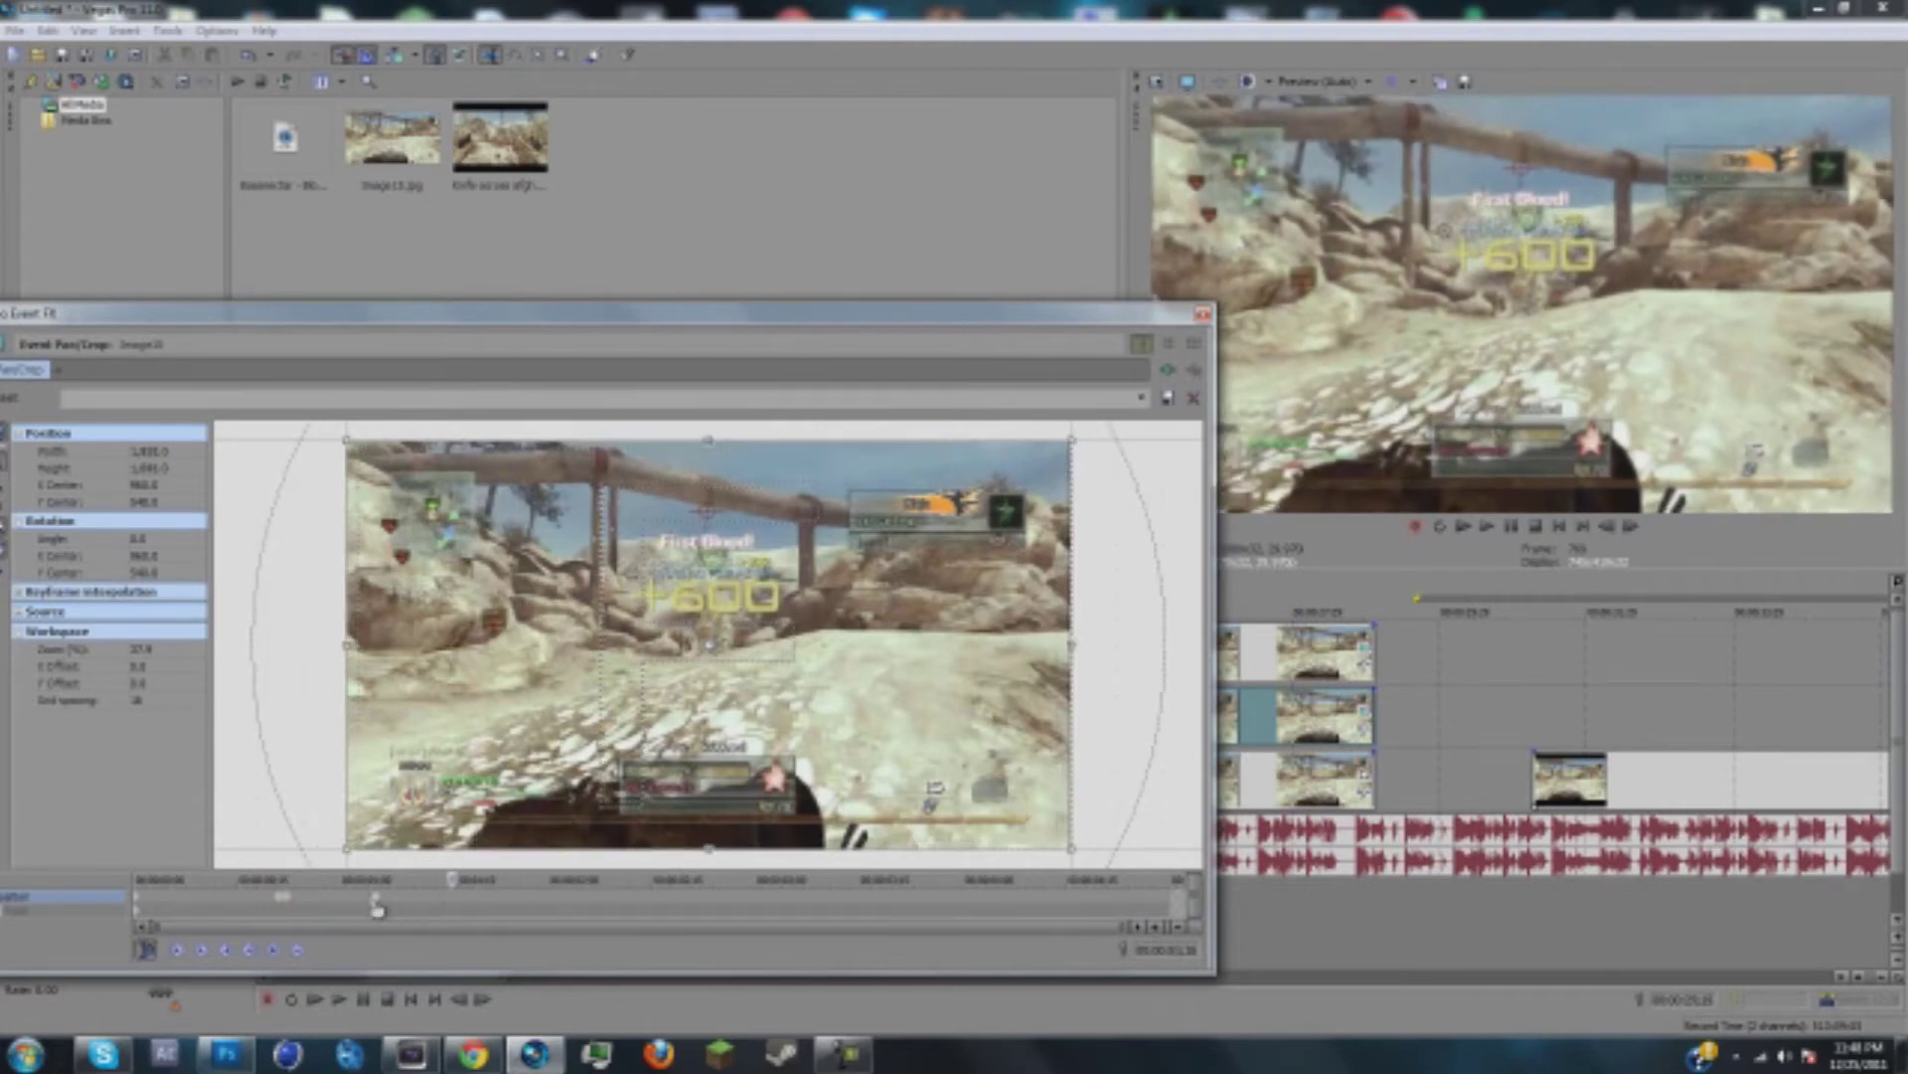
pyautogui.click(1203, 315)
pyautogui.click(1488, 527)
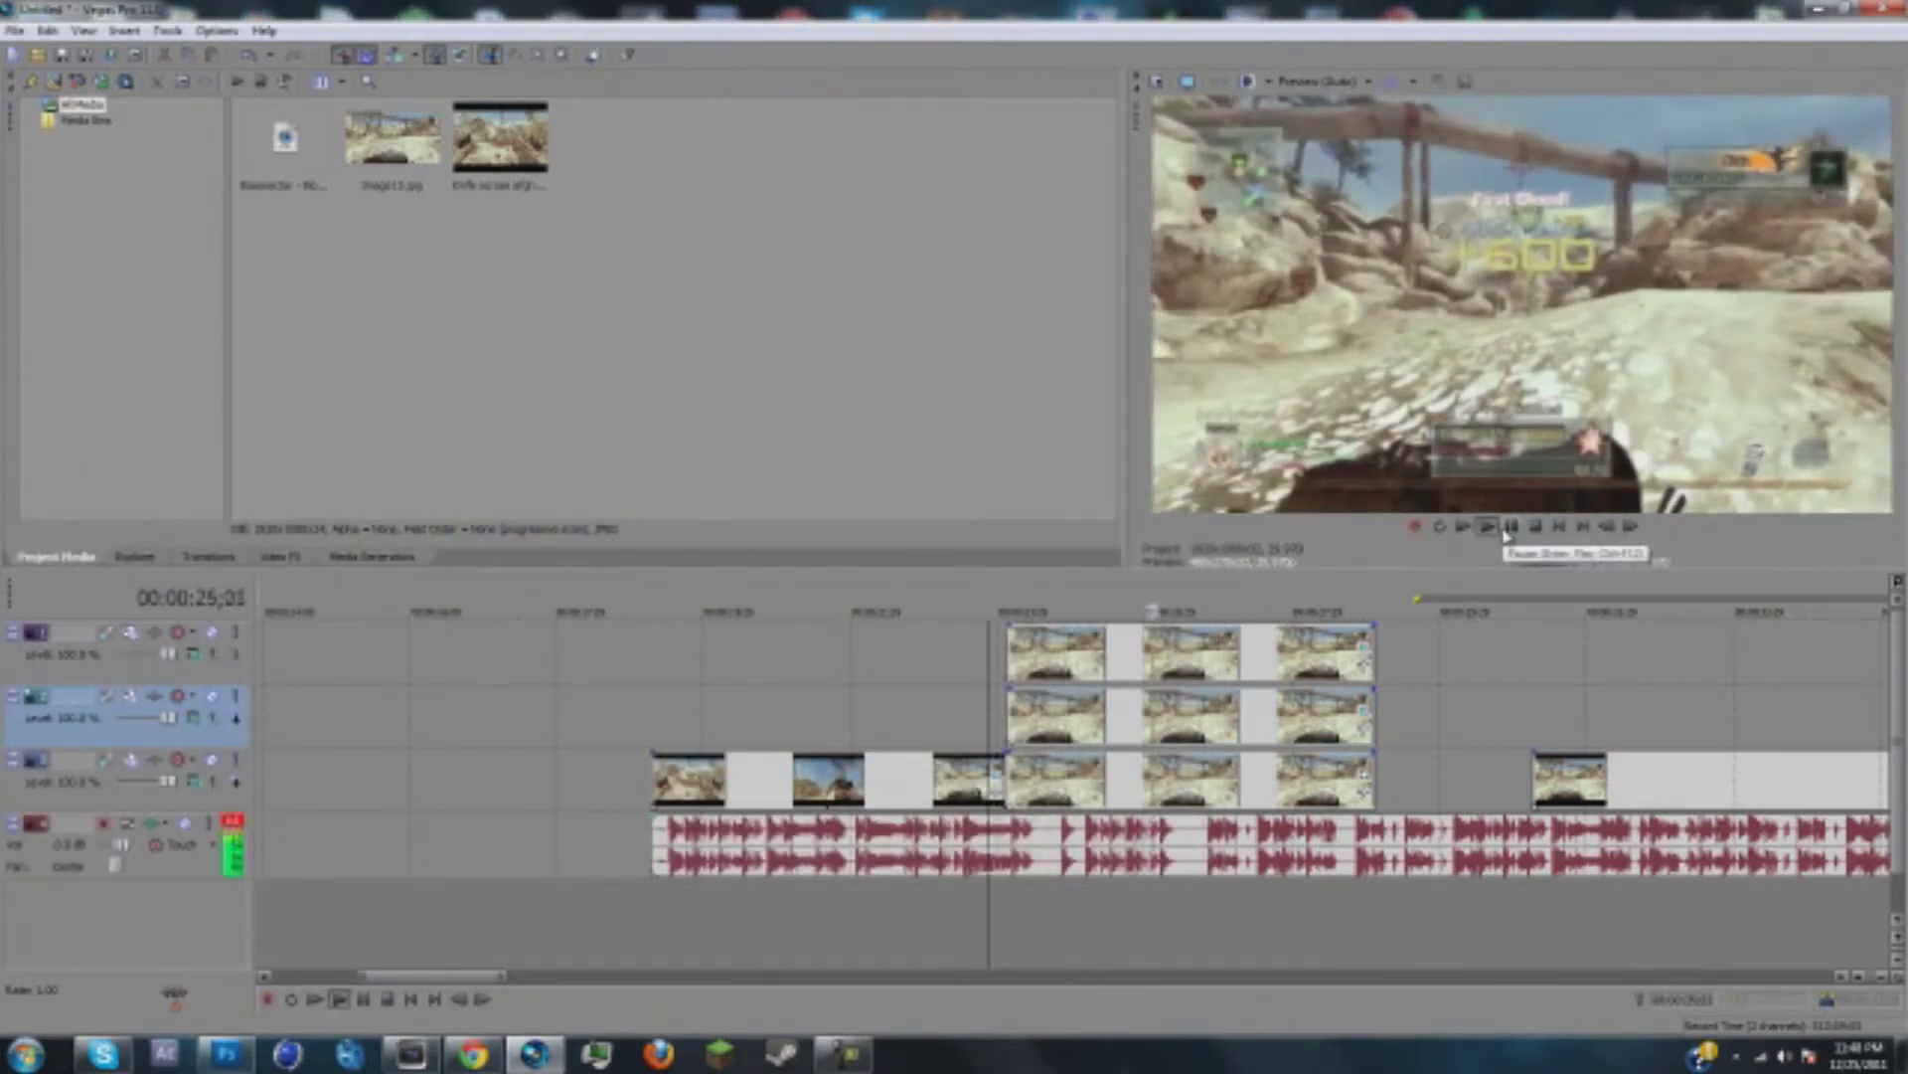
pyautogui.click(1508, 528)
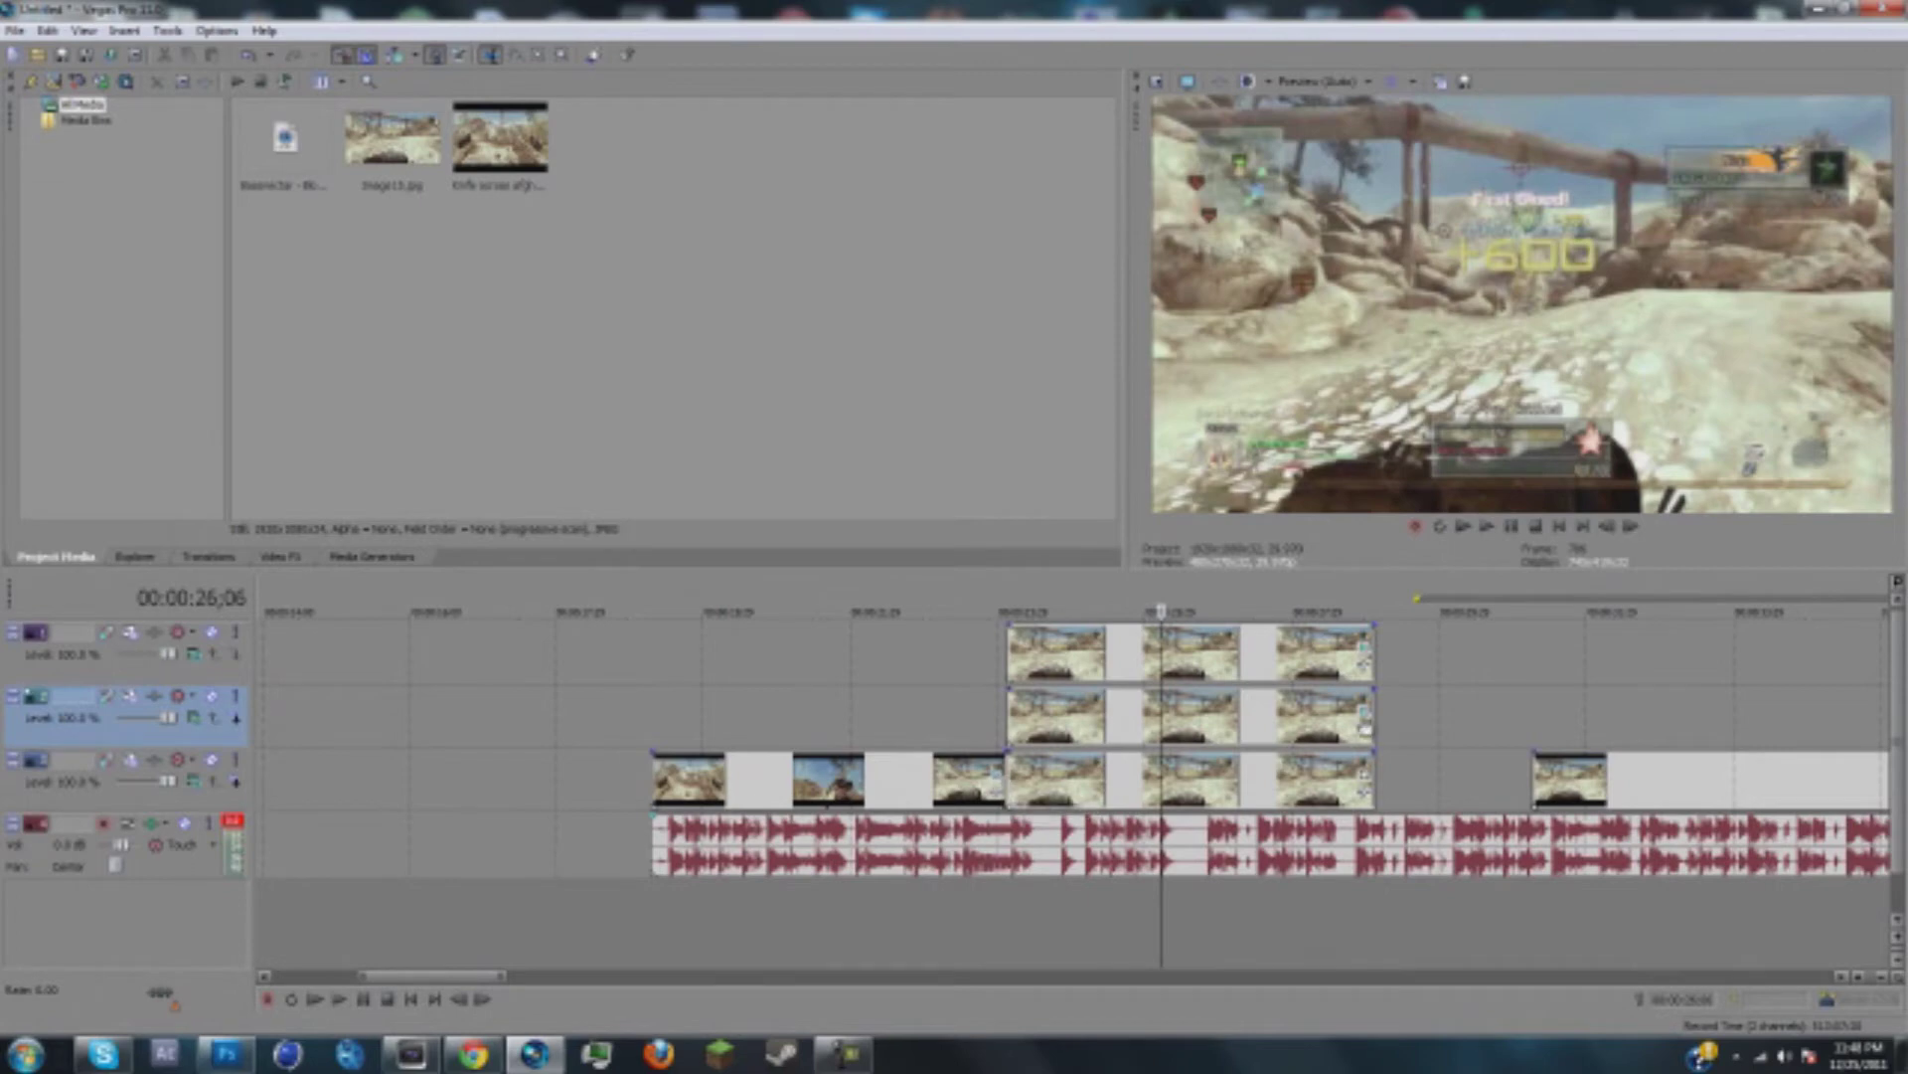
# Step: Delete the snapshot on the third video track and move the two upper snapshots down one track each
pyautogui.click(1076, 785)
pyautogui.press('Delete')
pyautogui.moveTo(1153, 720); pyautogui.dragTo(1151, 778)
pyautogui.moveTo(1153, 676); pyautogui.dragTo(1148, 740)
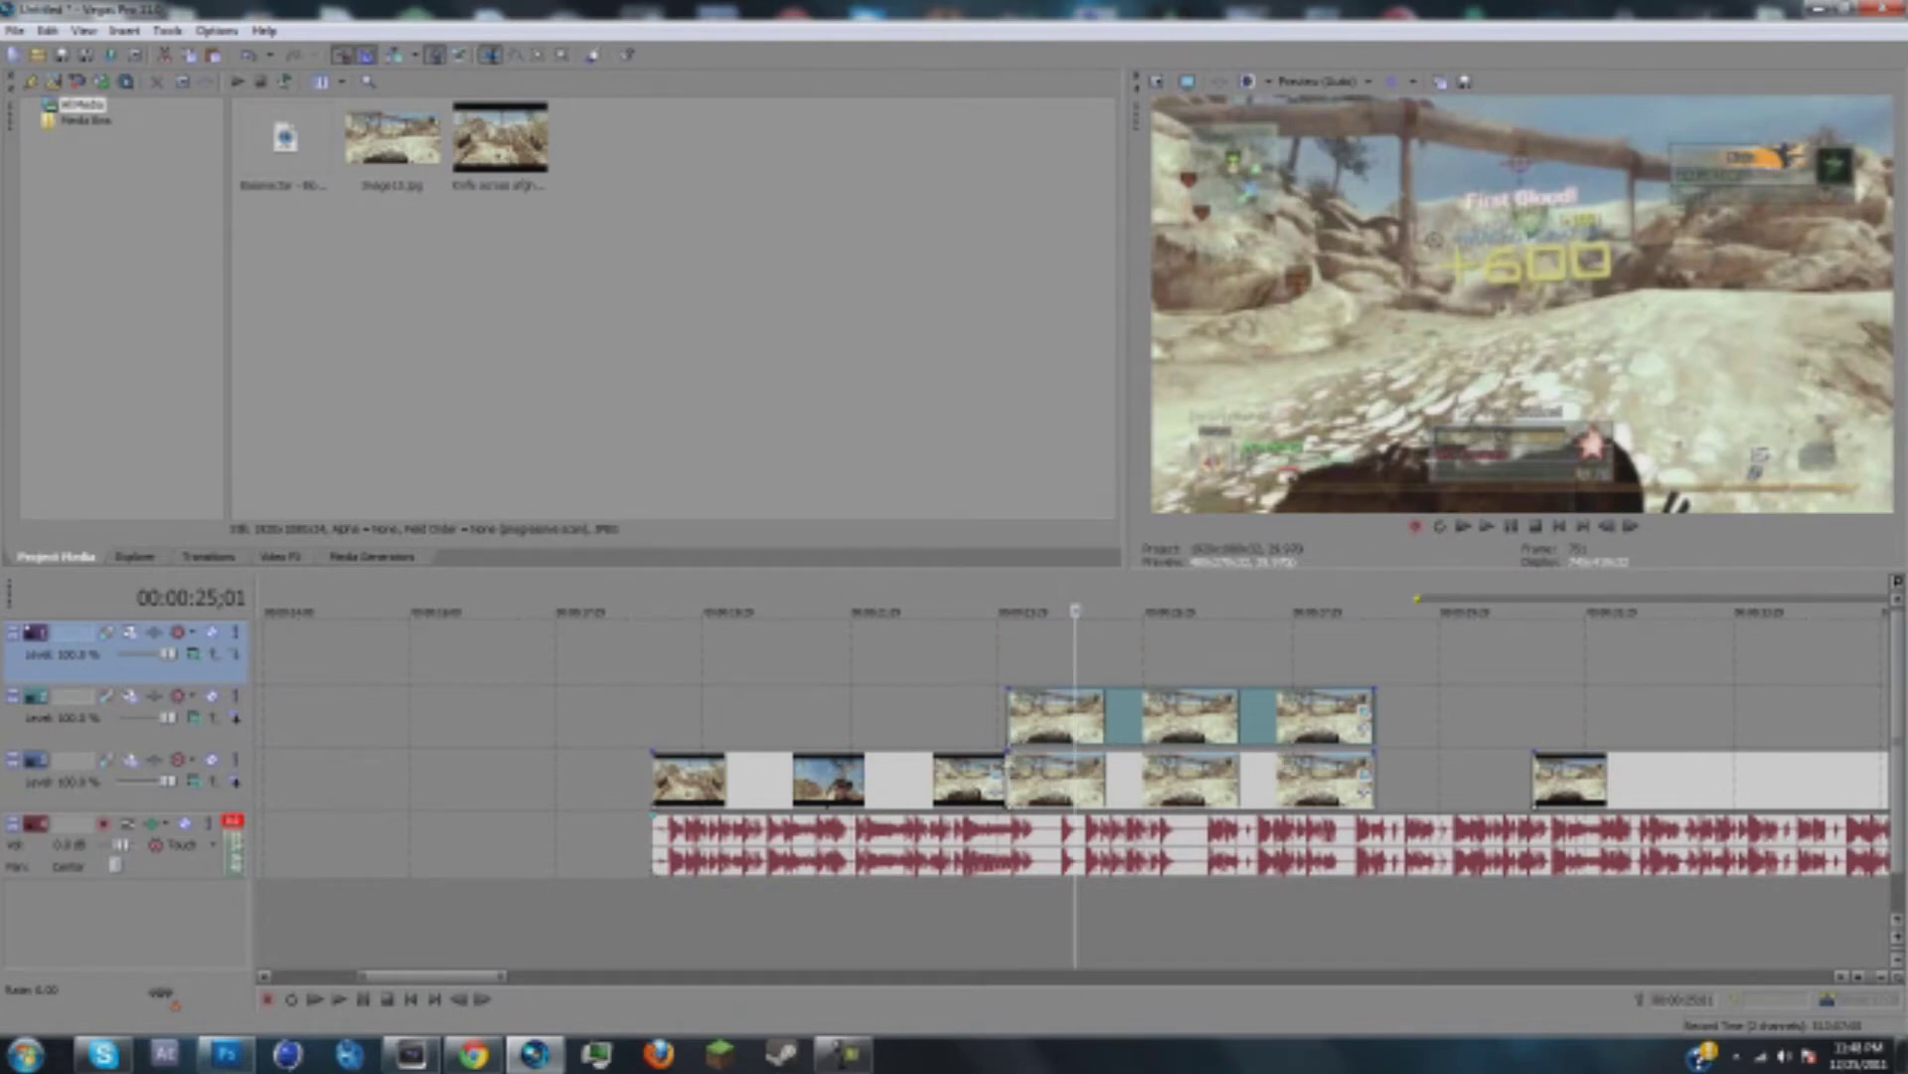
# Step: Apply the Light Blur preset of Gaussian Blur to the lower snapshot
pyautogui.click(1009, 780)
pyautogui.click(280, 555)
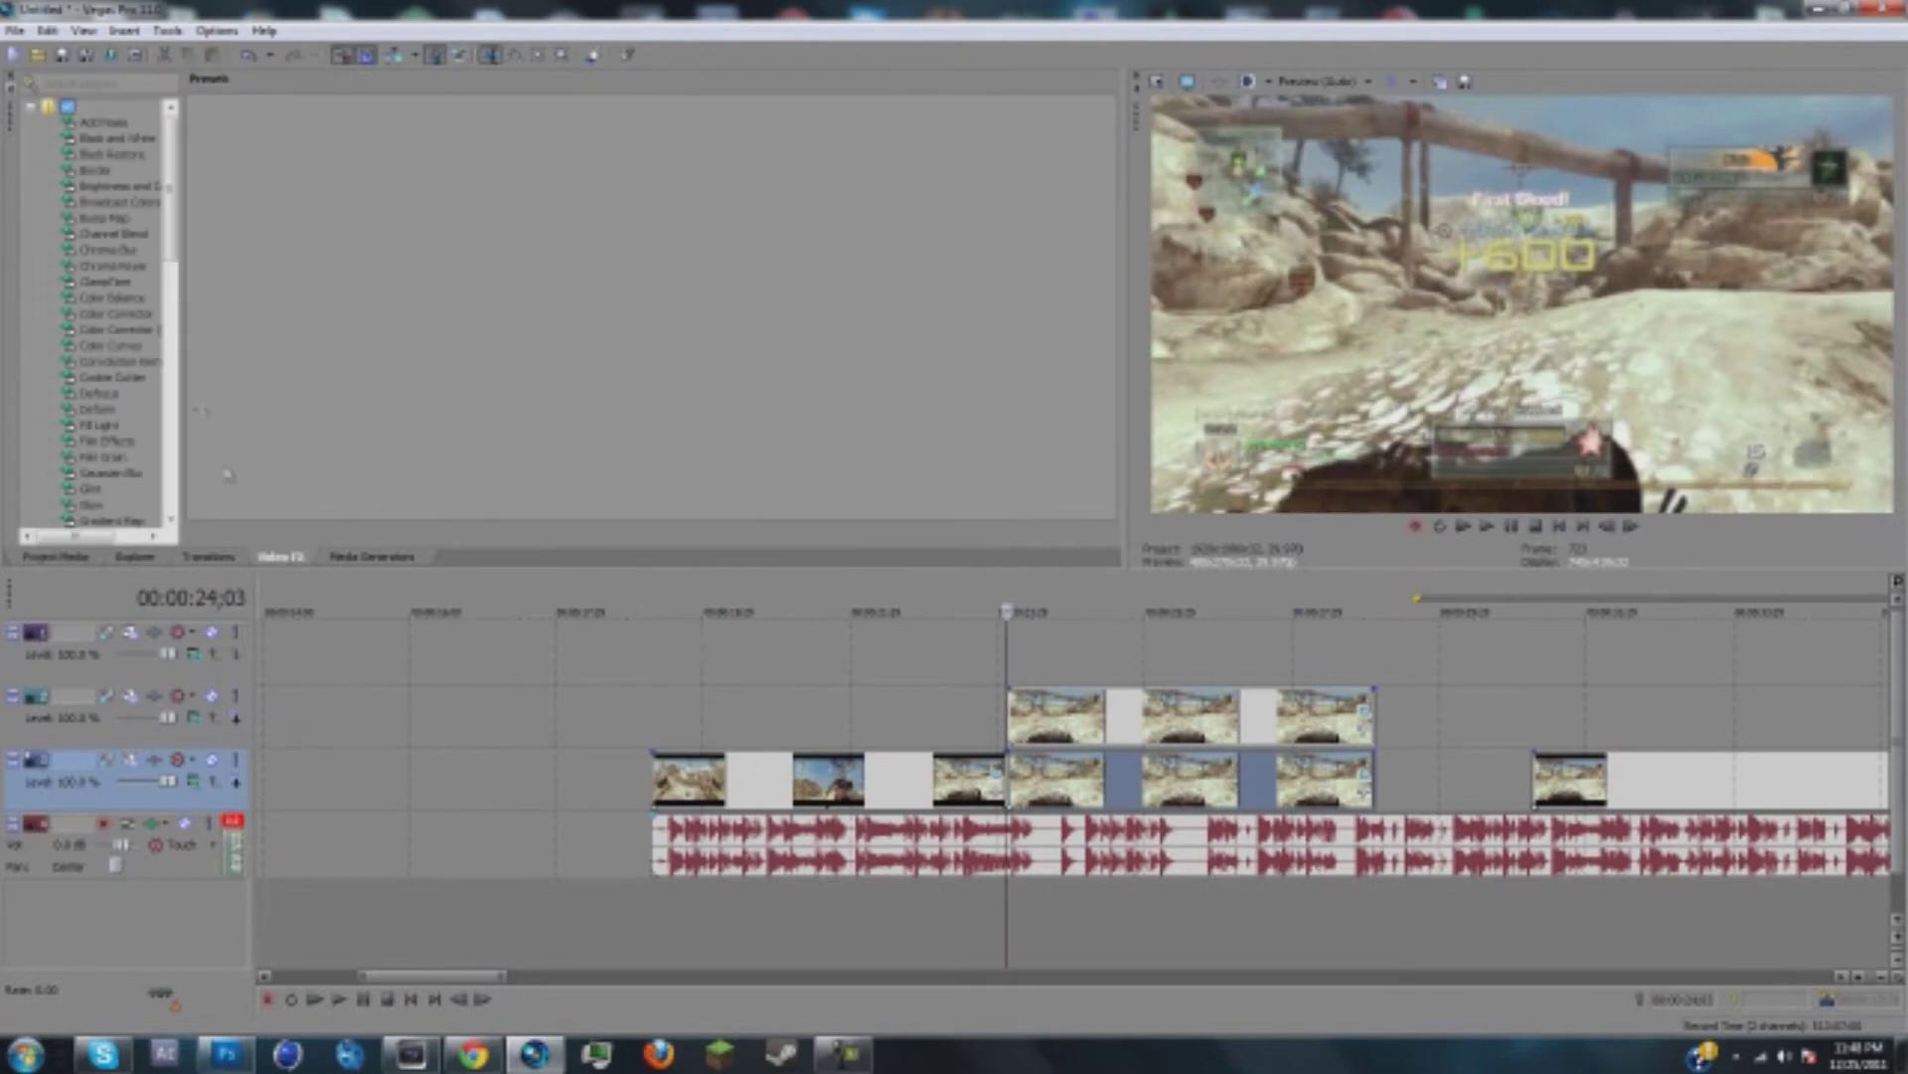
pyautogui.moveTo(168, 263); pyautogui.dragTo(175, 299)
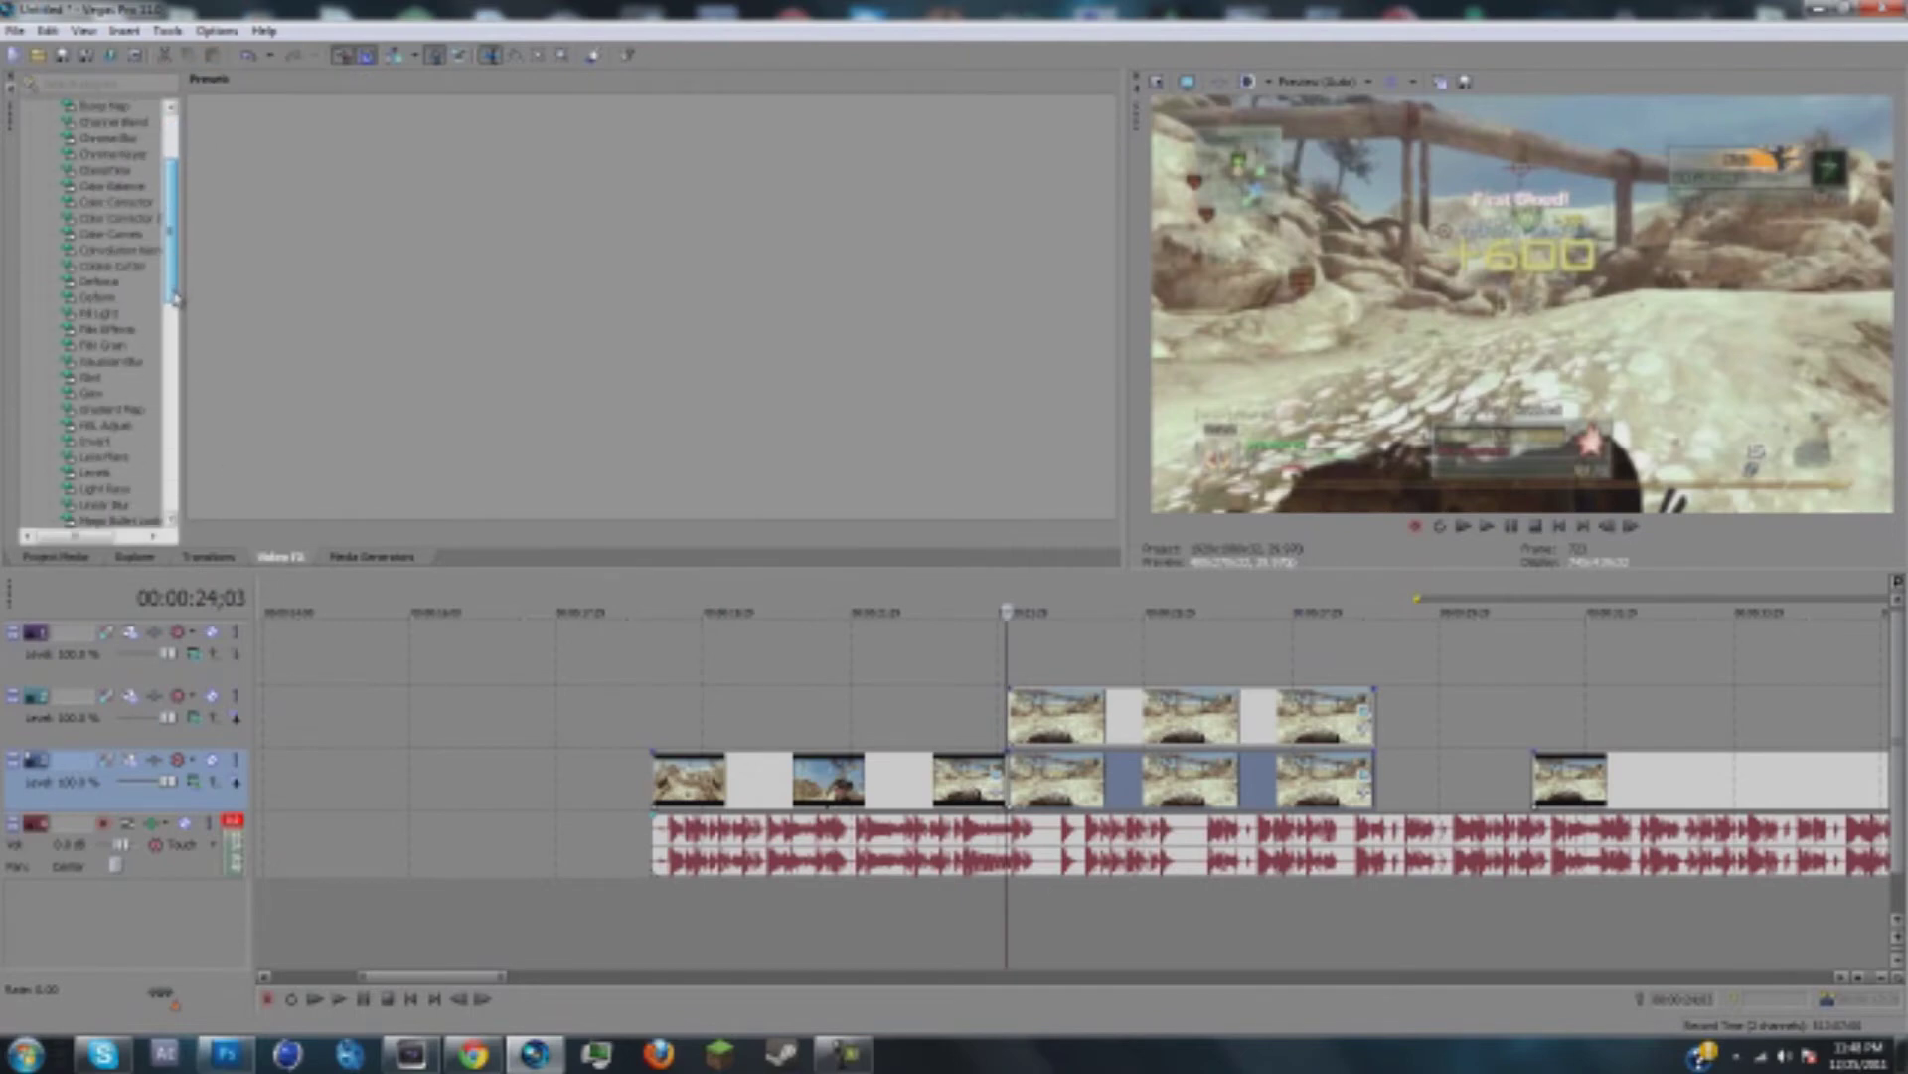
pyautogui.click(135, 360)
pyautogui.click(843, 177)
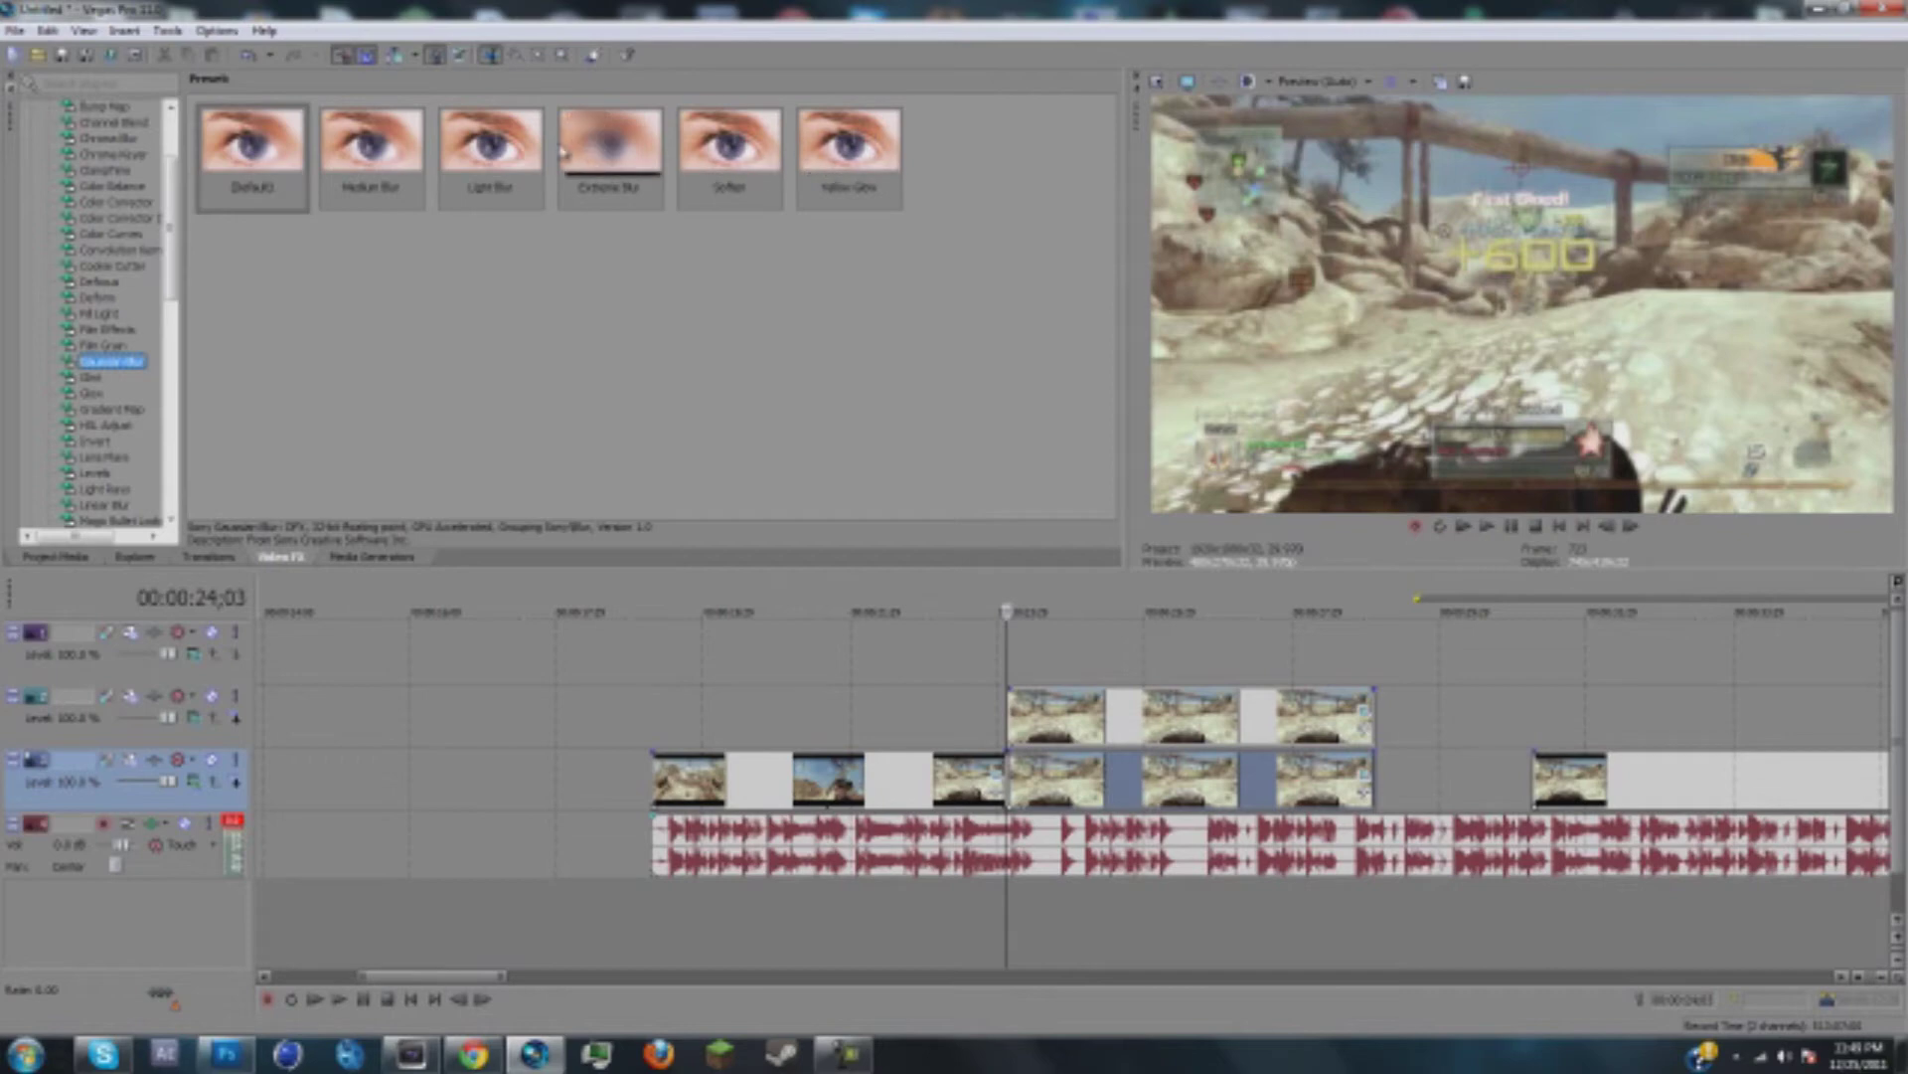
pyautogui.click(505, 162)
pyautogui.moveTo(1089, 793); pyautogui.dragTo(1090, 795)
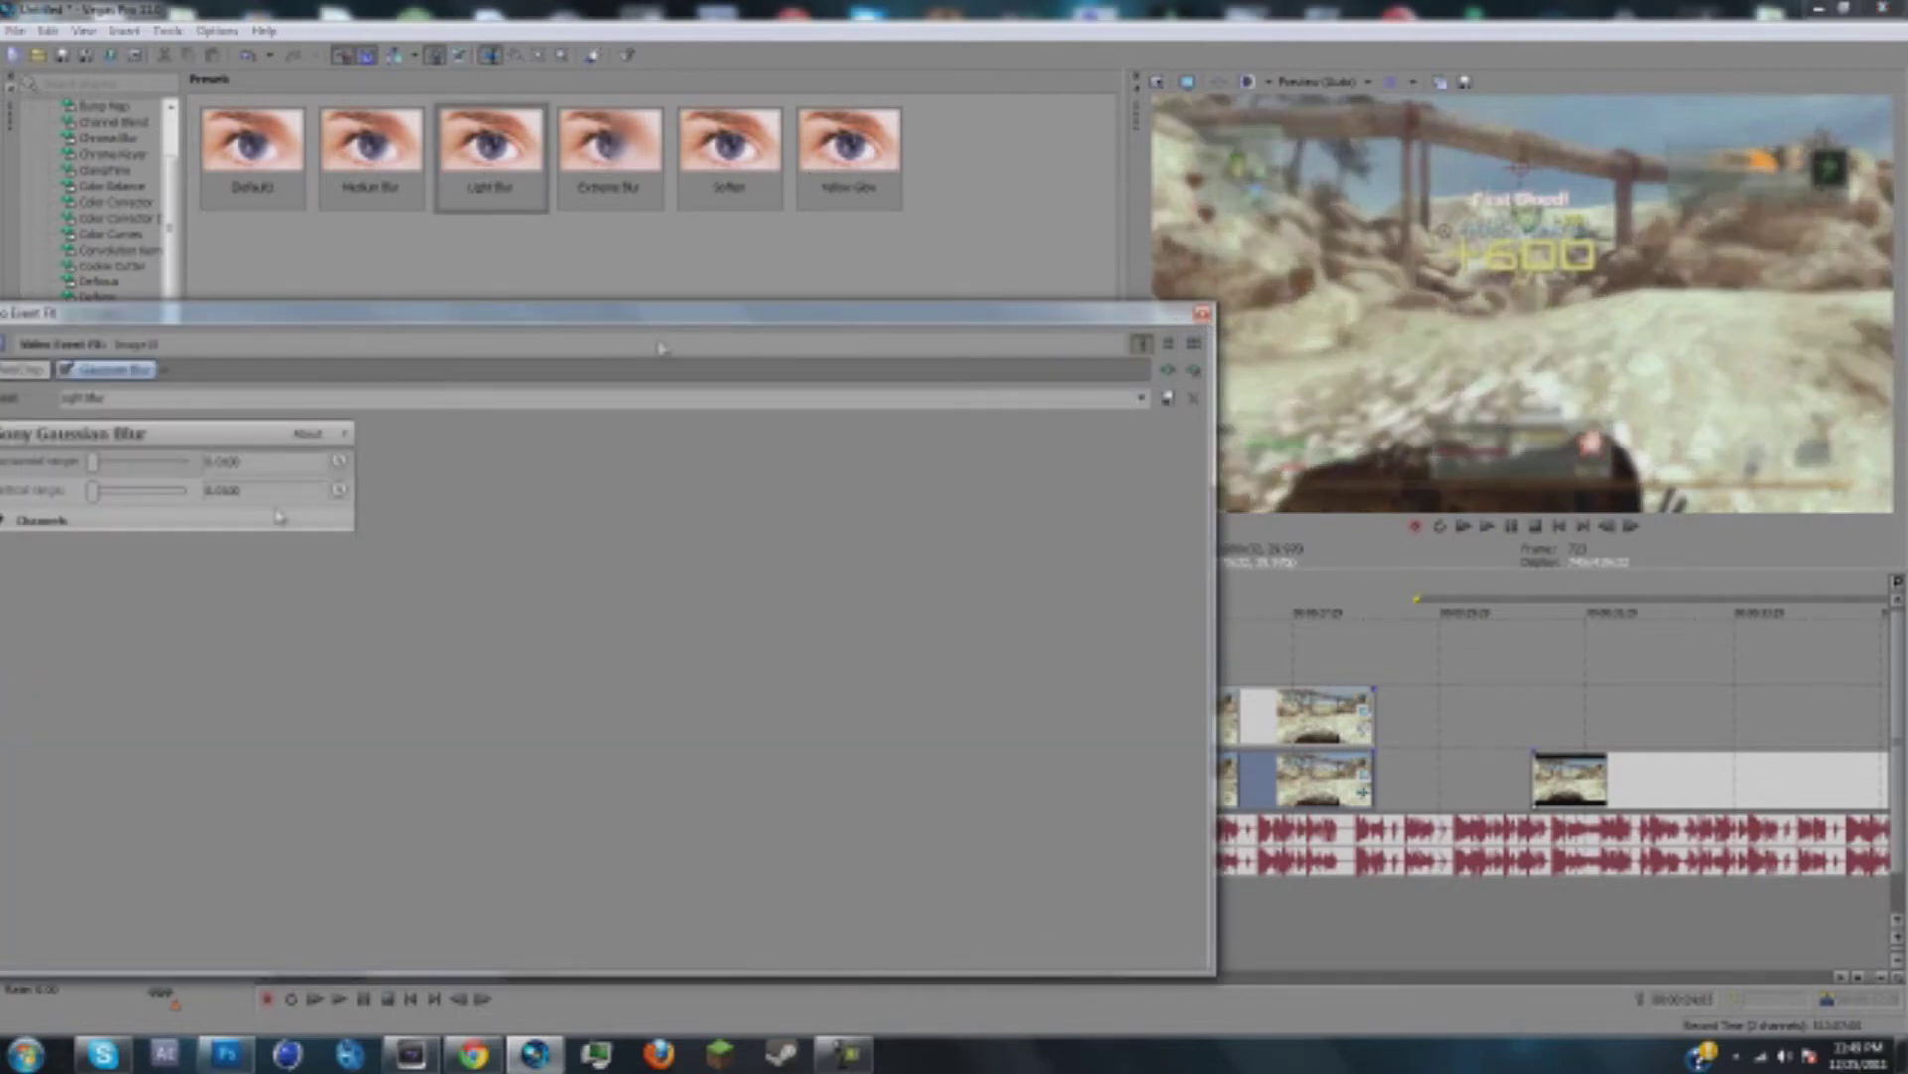
# Step: Animate the Gaussian Blur ranges, setting horizontal and vertical range to 0.0000 at 00:00:00;21
pyautogui.click(339, 461)
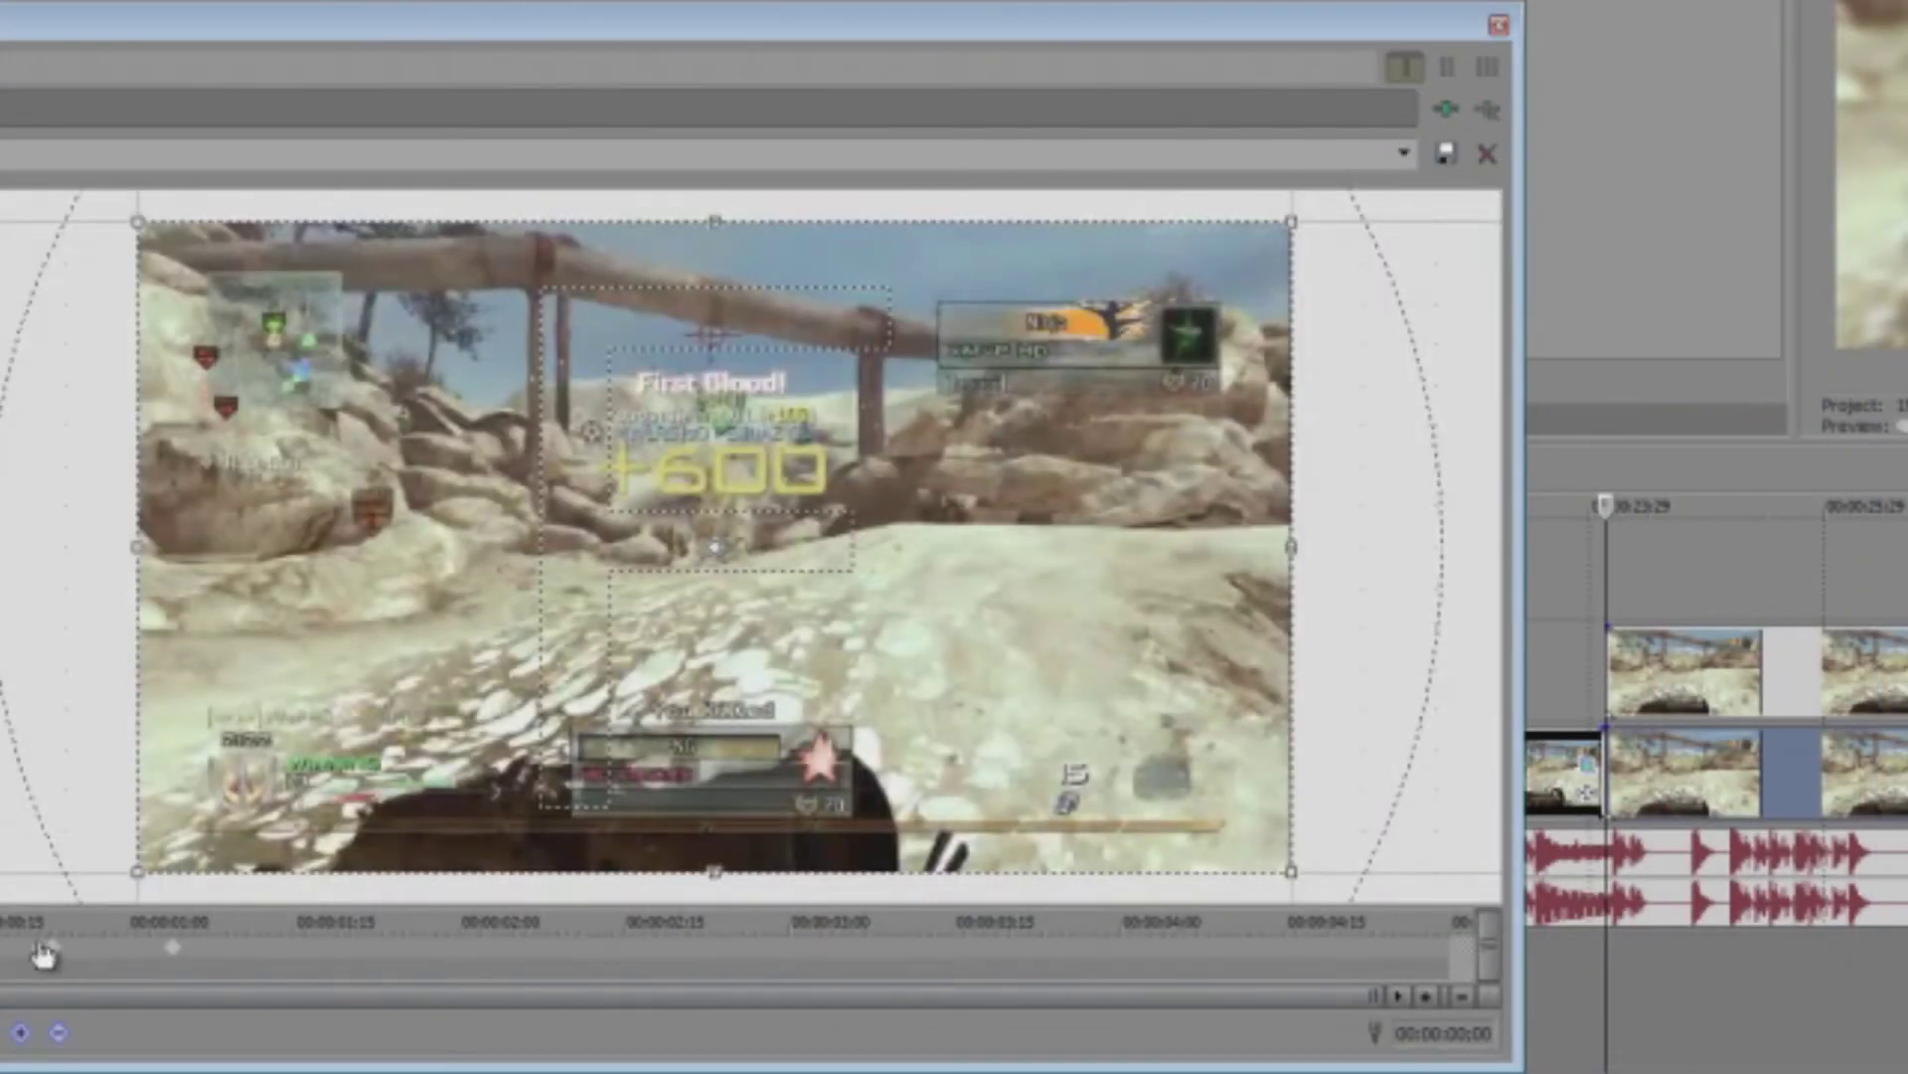
pyautogui.click(48, 957)
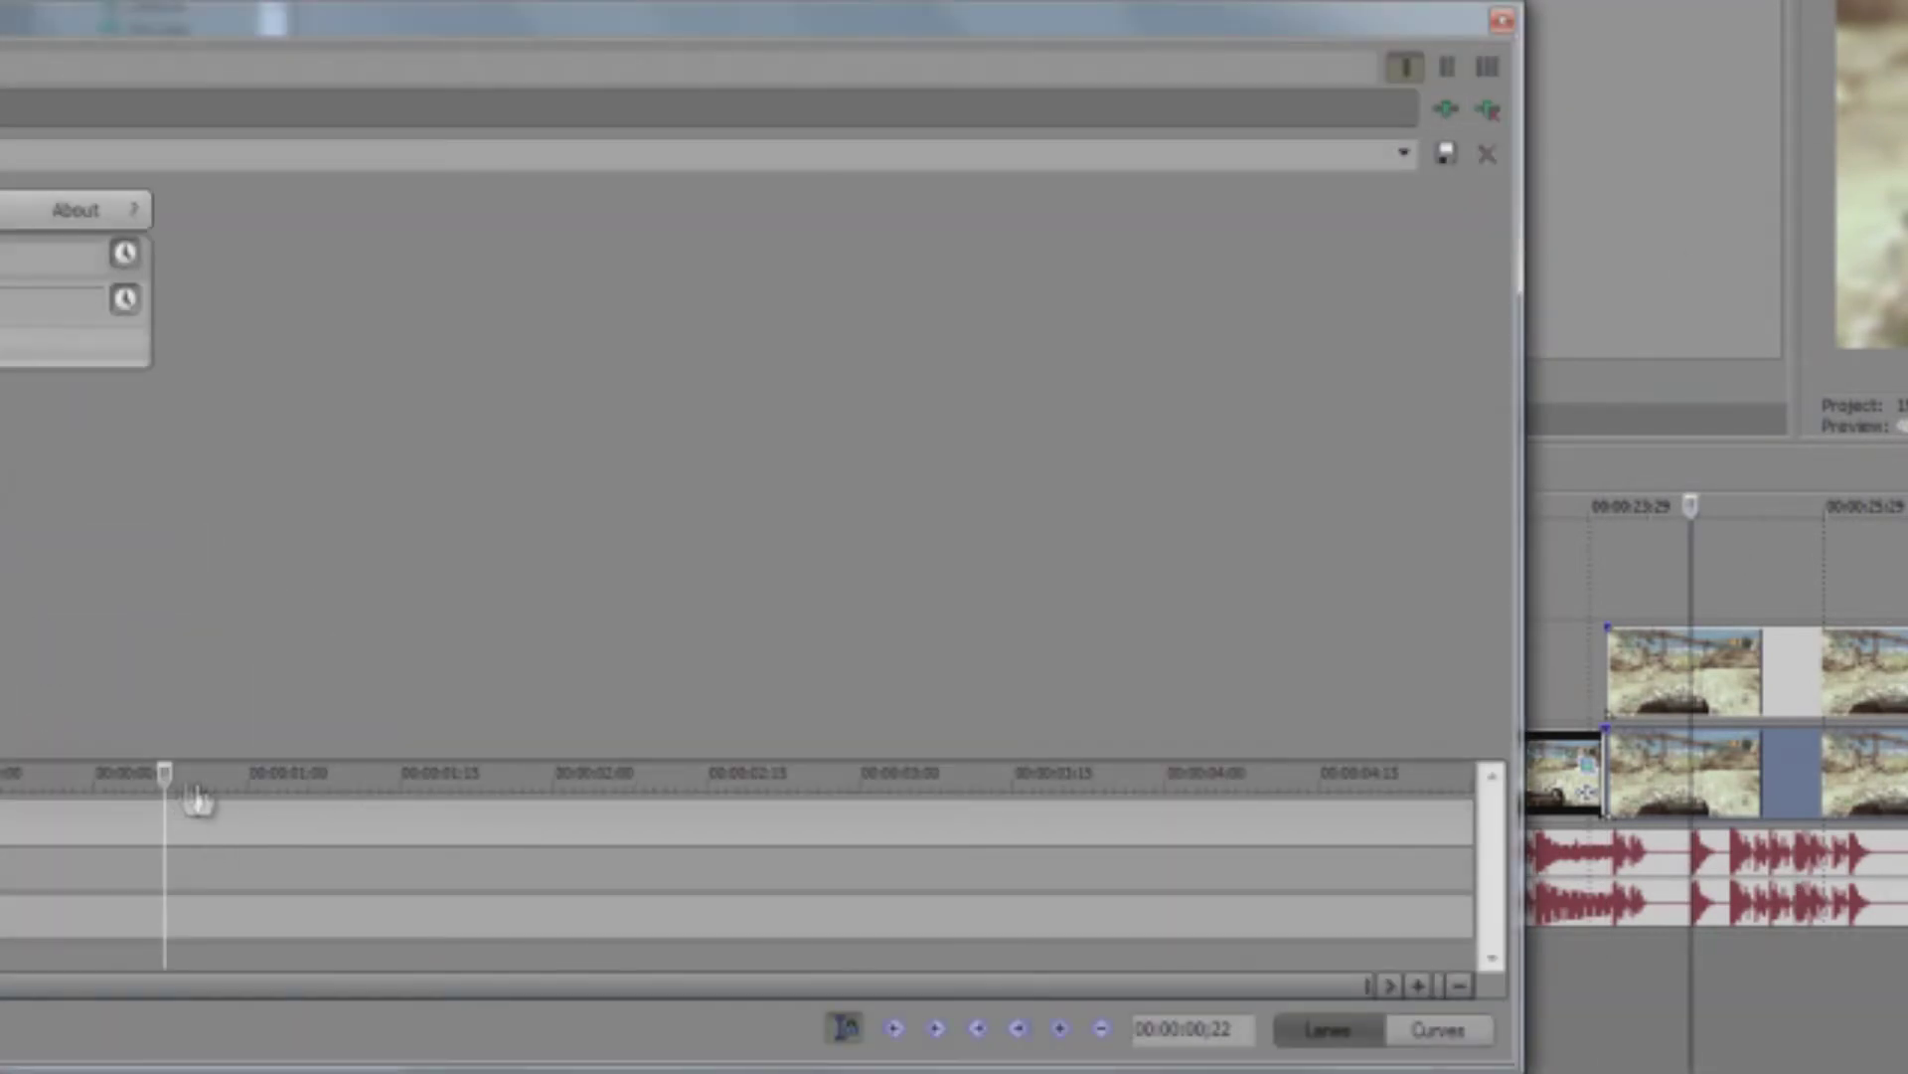
pyautogui.moveTo(159, 800); pyautogui.dragTo(163, 848)
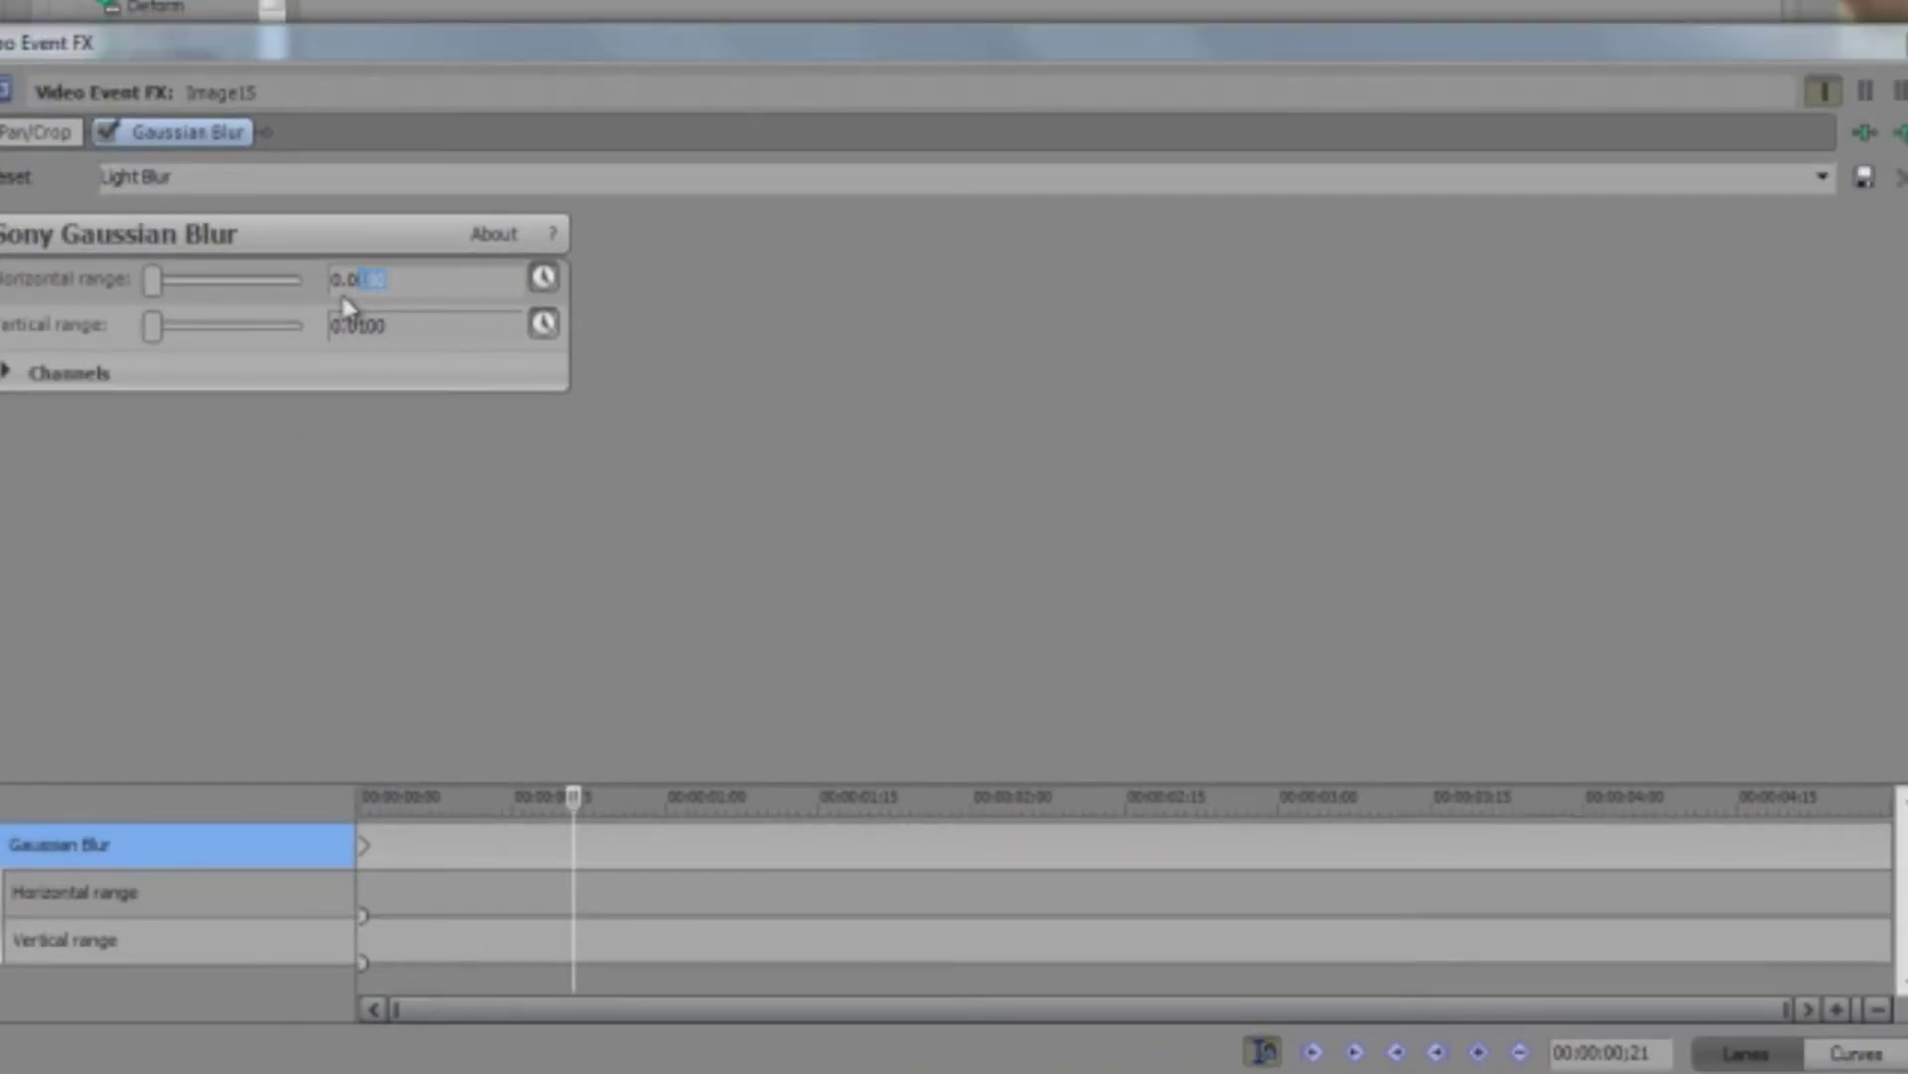
pyautogui.press('BackSpace')
pyautogui.press('Return')
pyautogui.click(415, 324)
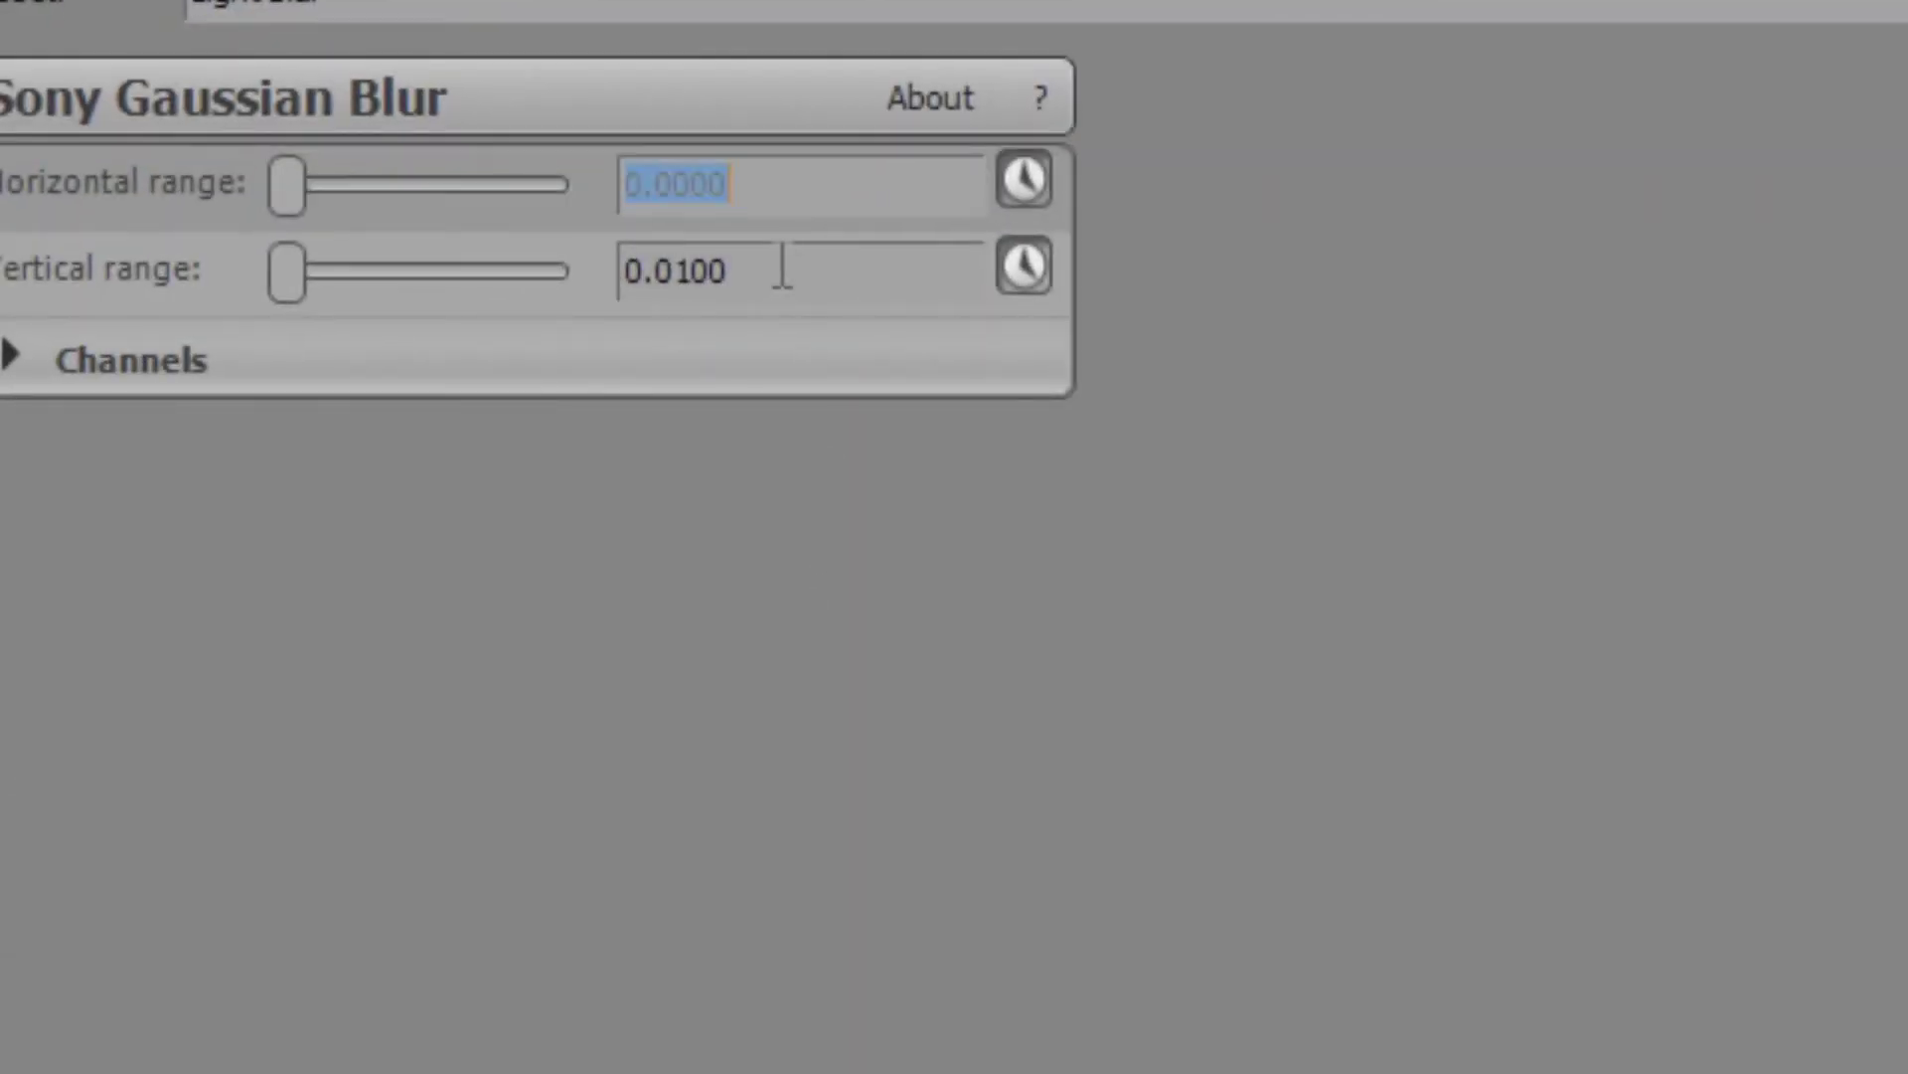
pyautogui.moveTo(783, 267); pyautogui.dragTo(697, 298)
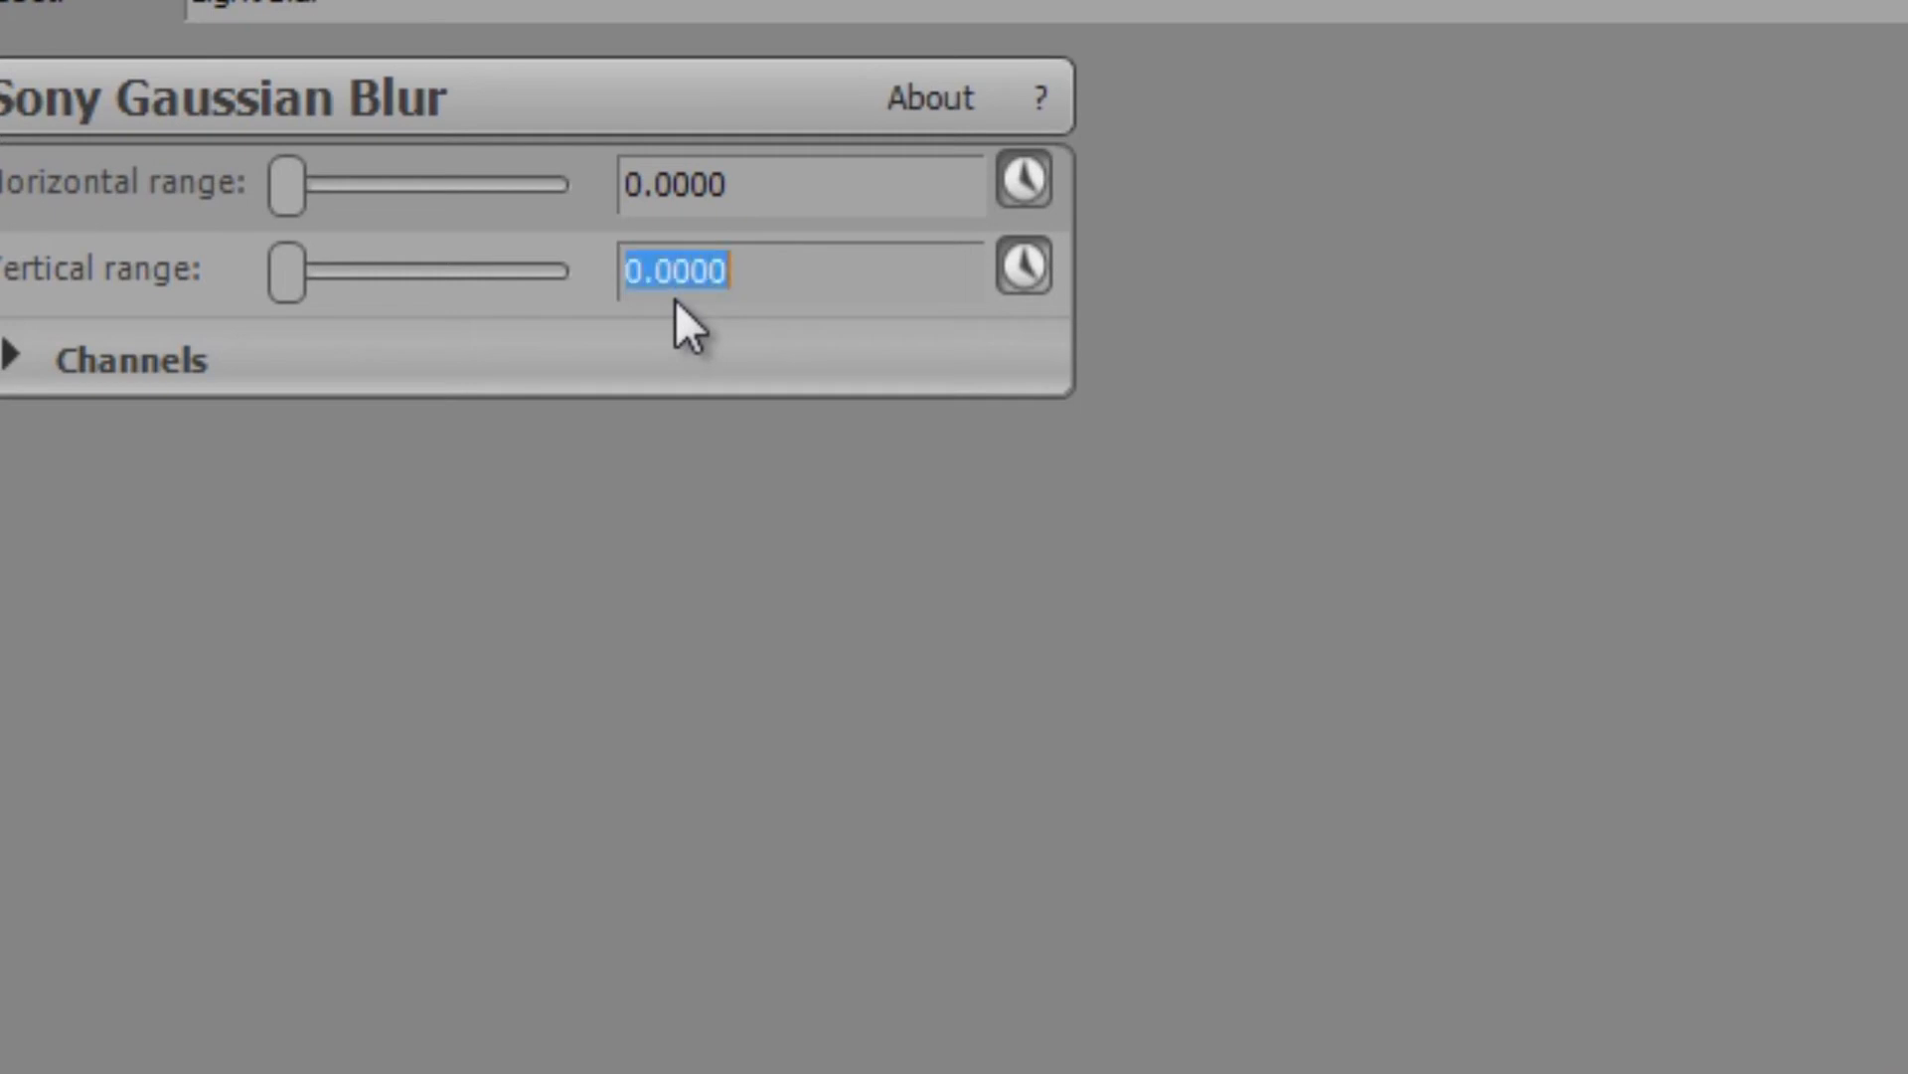
pyautogui.click(281, 199)
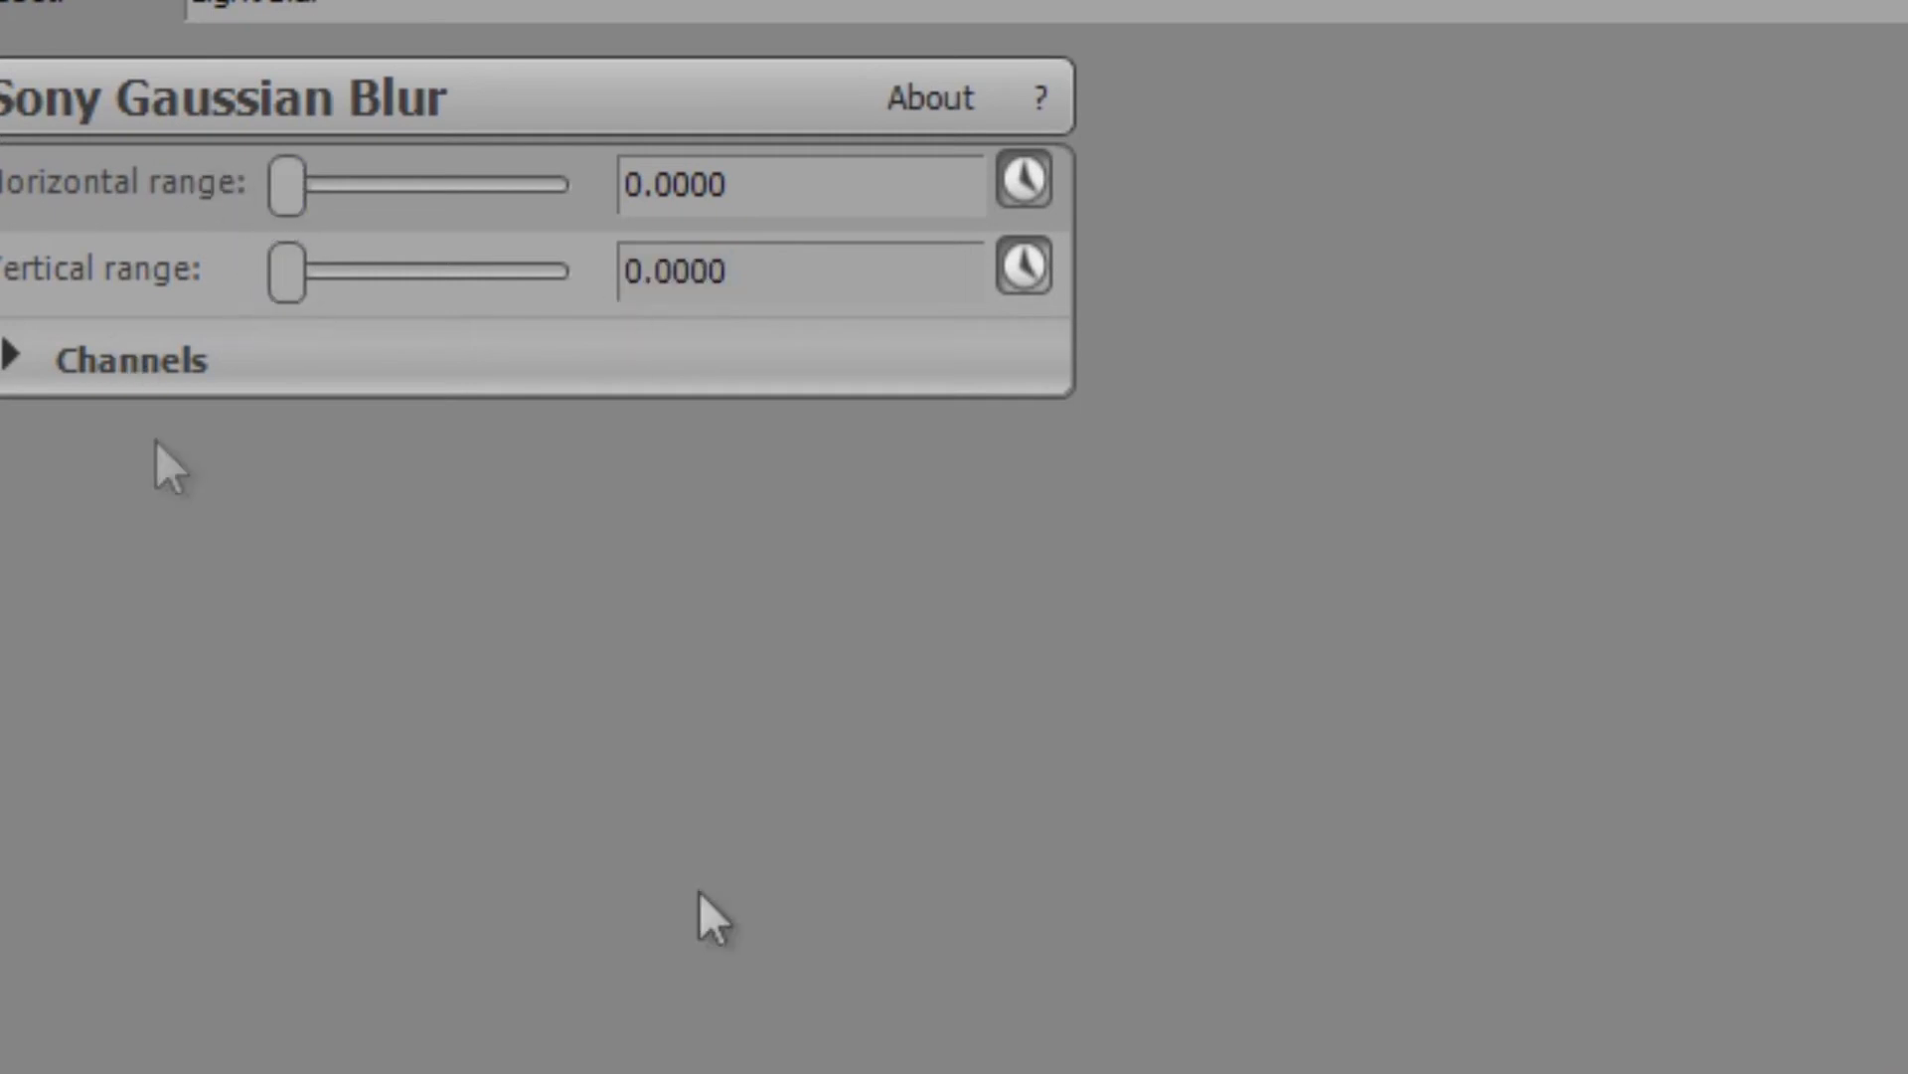
pyautogui.click(663, 1070)
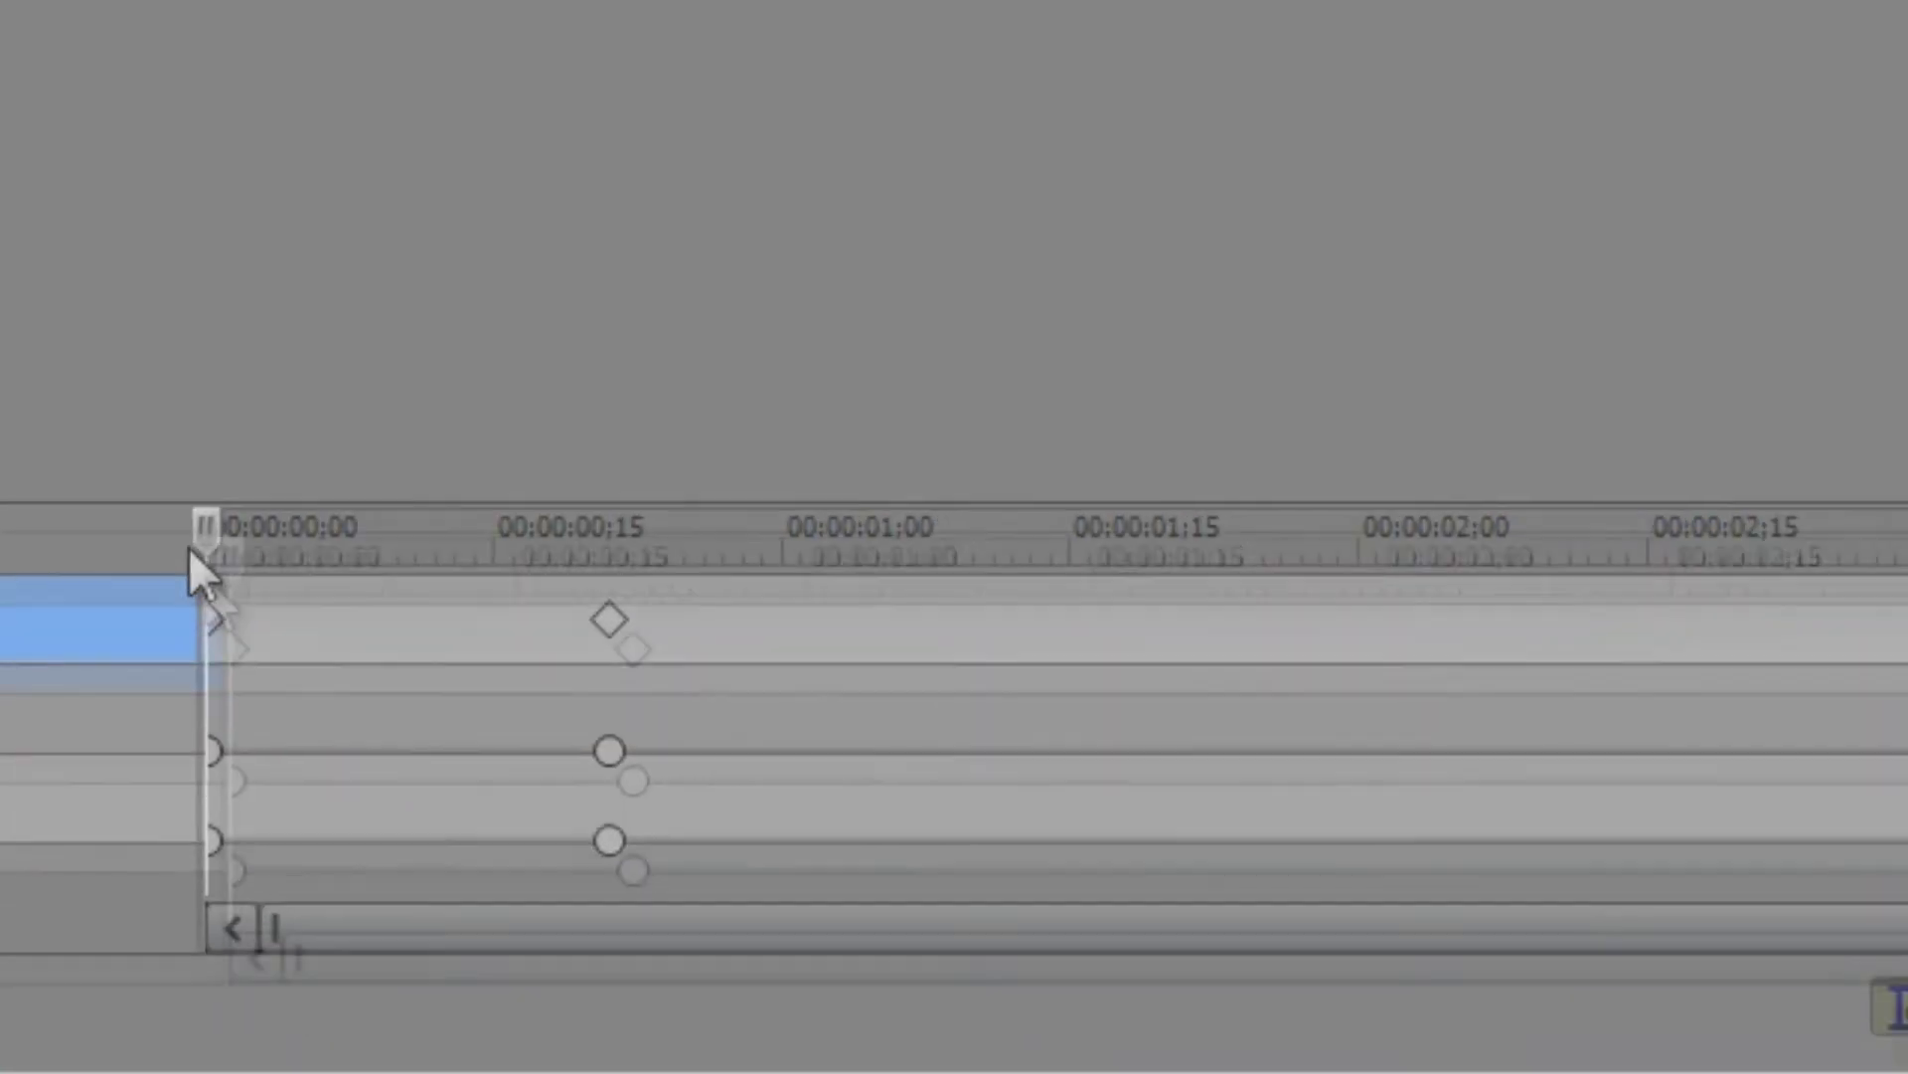
# Step: Keyframe the lower snapshot's Gaussian Blur ranges at 00:00:00;23 and set both ranges to 0.0000 at 00:00:01;07
pyautogui.moveTo(192, 546); pyautogui.dragTo(620, 543)
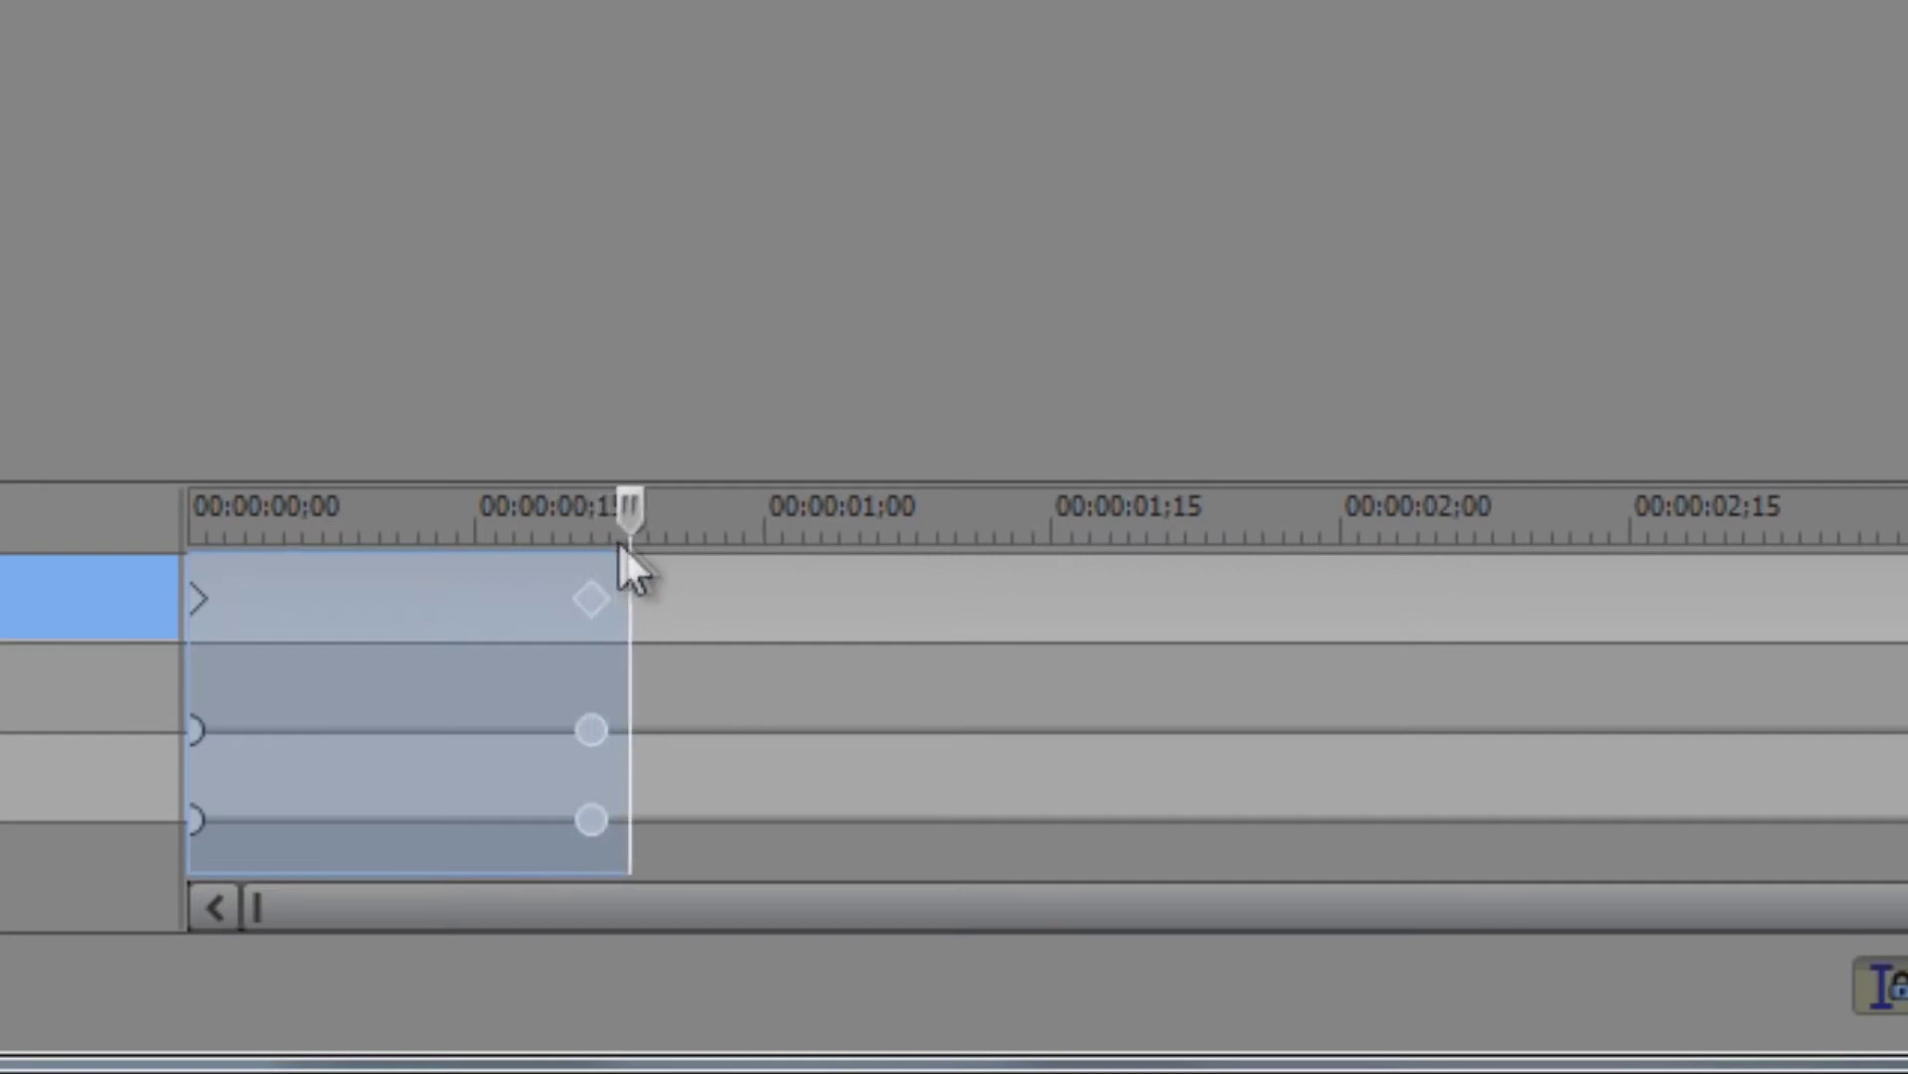
pyautogui.click(634, 541)
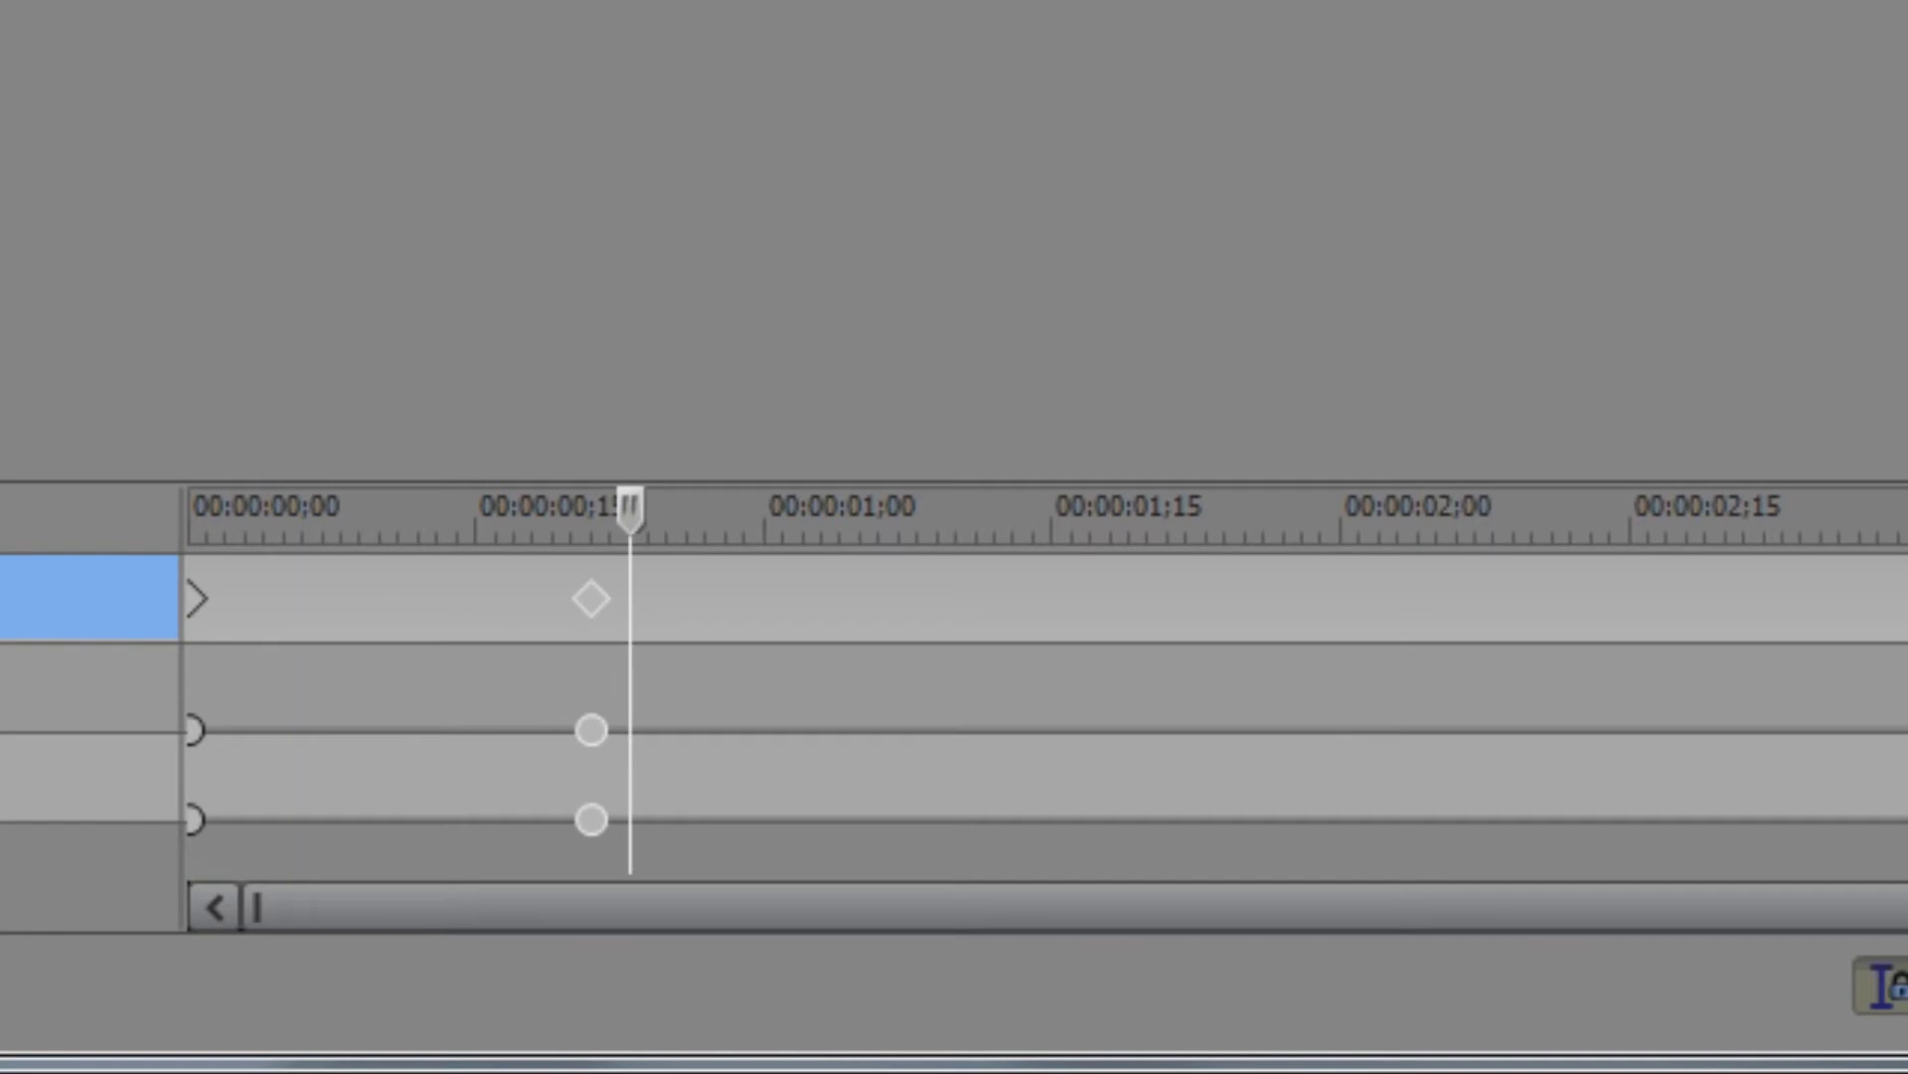
pyautogui.moveTo(153, 273); pyautogui.dragTo(159, 278)
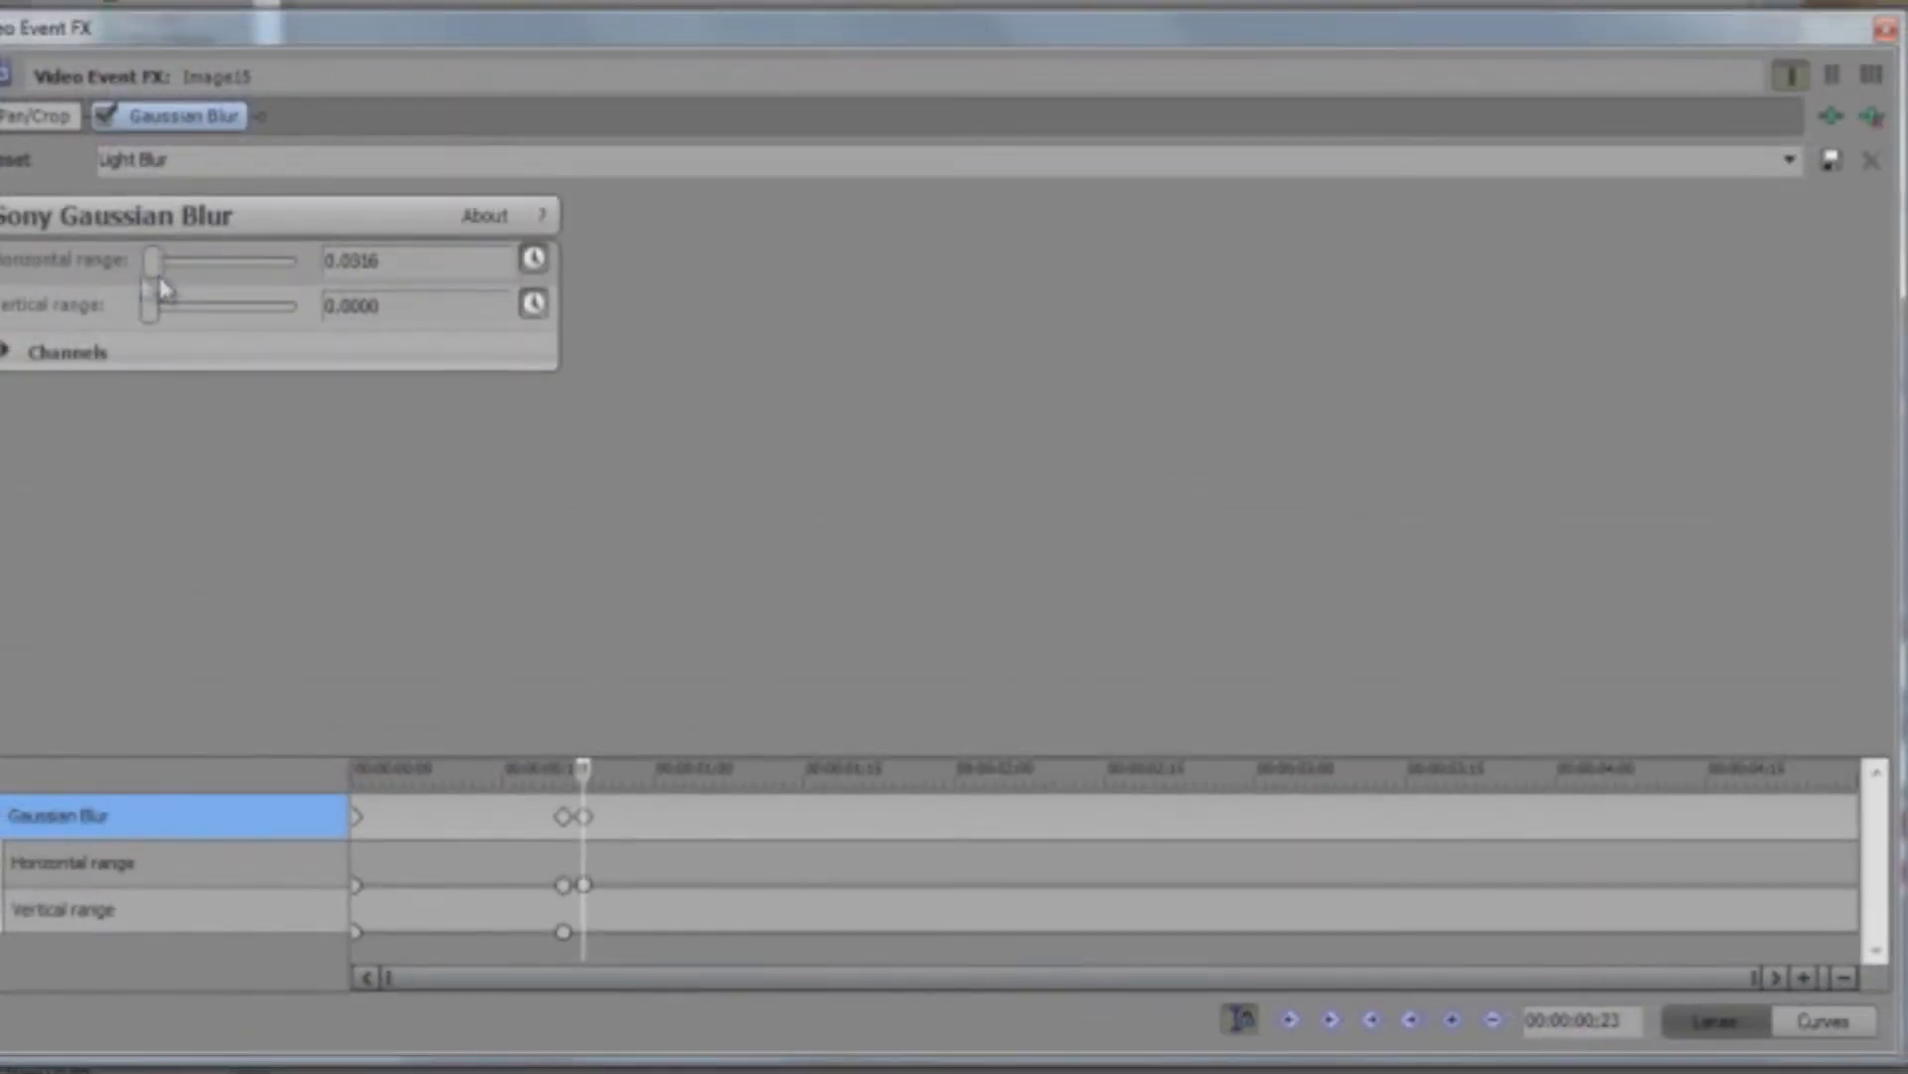
pyautogui.moveTo(140, 321); pyautogui.dragTo(118, 318)
pyautogui.moveTo(584, 773); pyautogui.dragTo(711, 775)
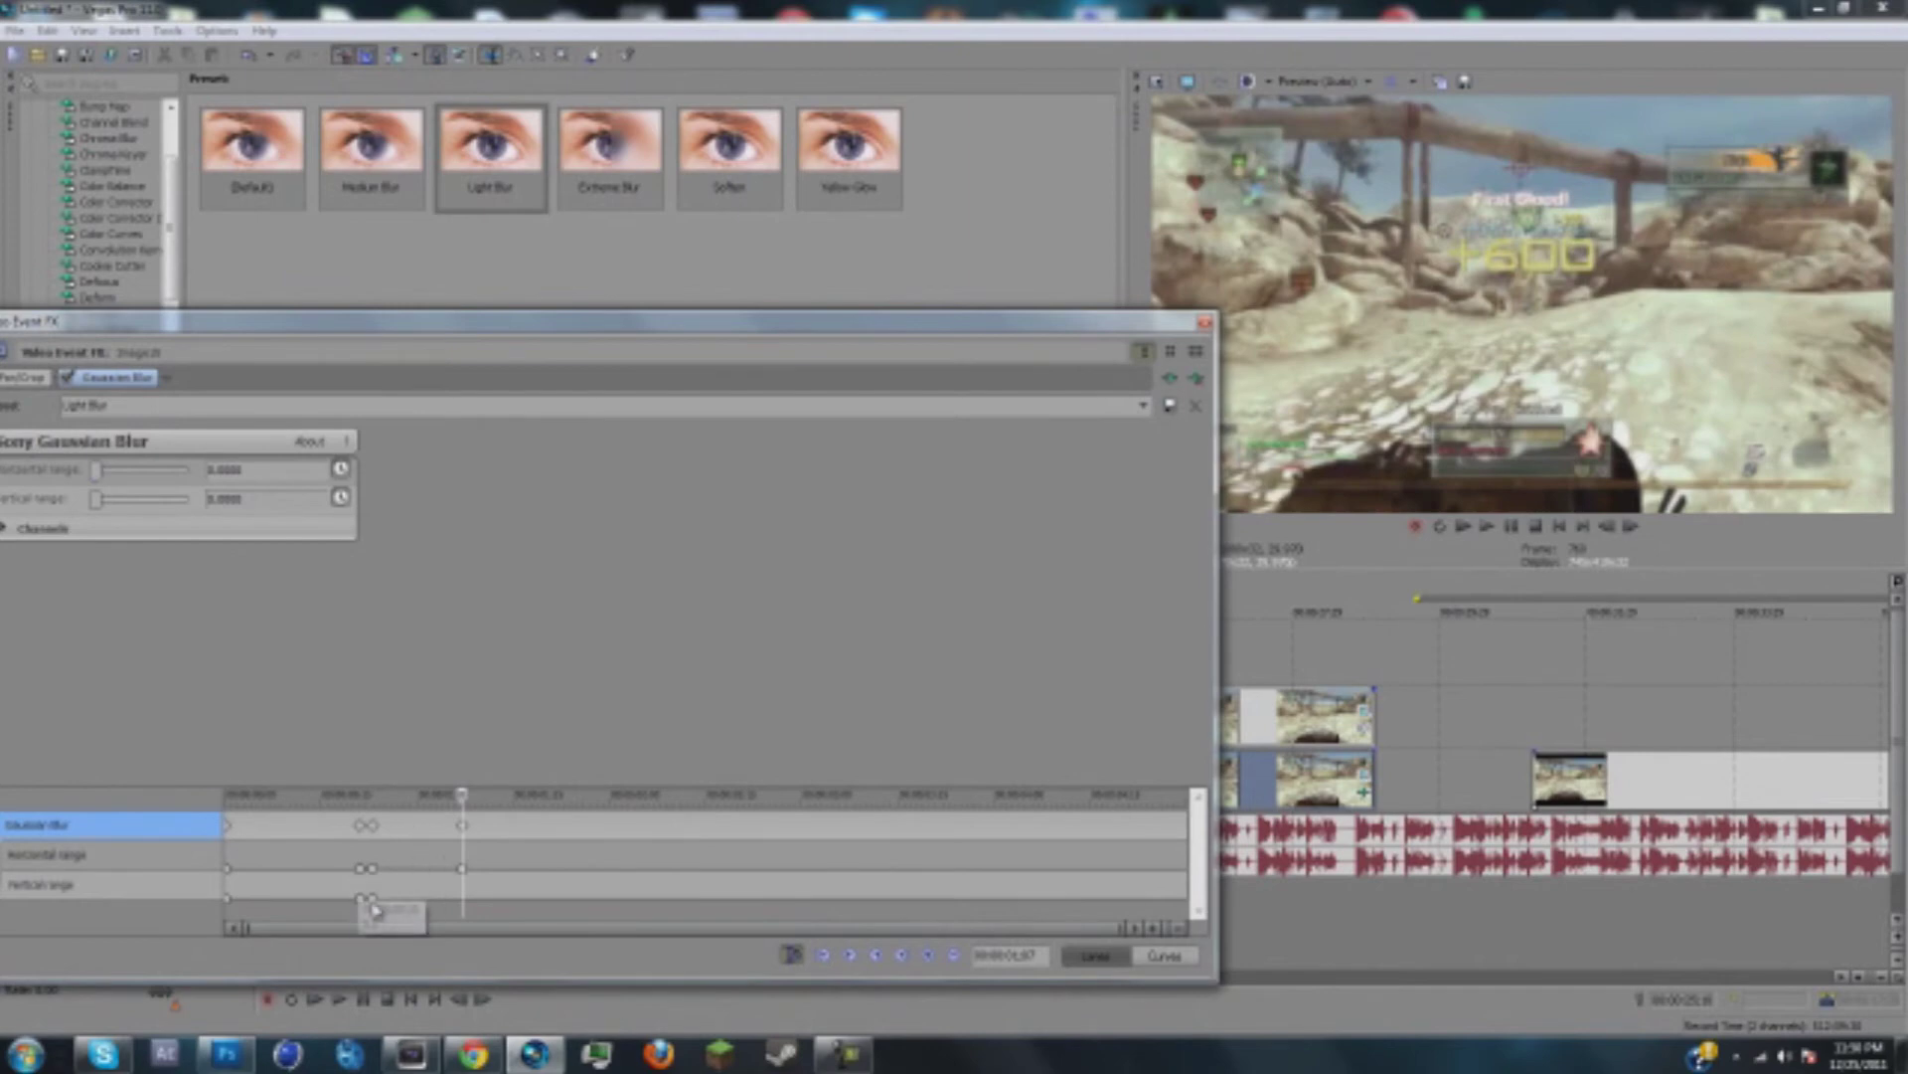
pyautogui.click(372, 868)
pyautogui.moveTo(374, 800); pyautogui.dragTo(464, 840)
pyautogui.click(1205, 323)
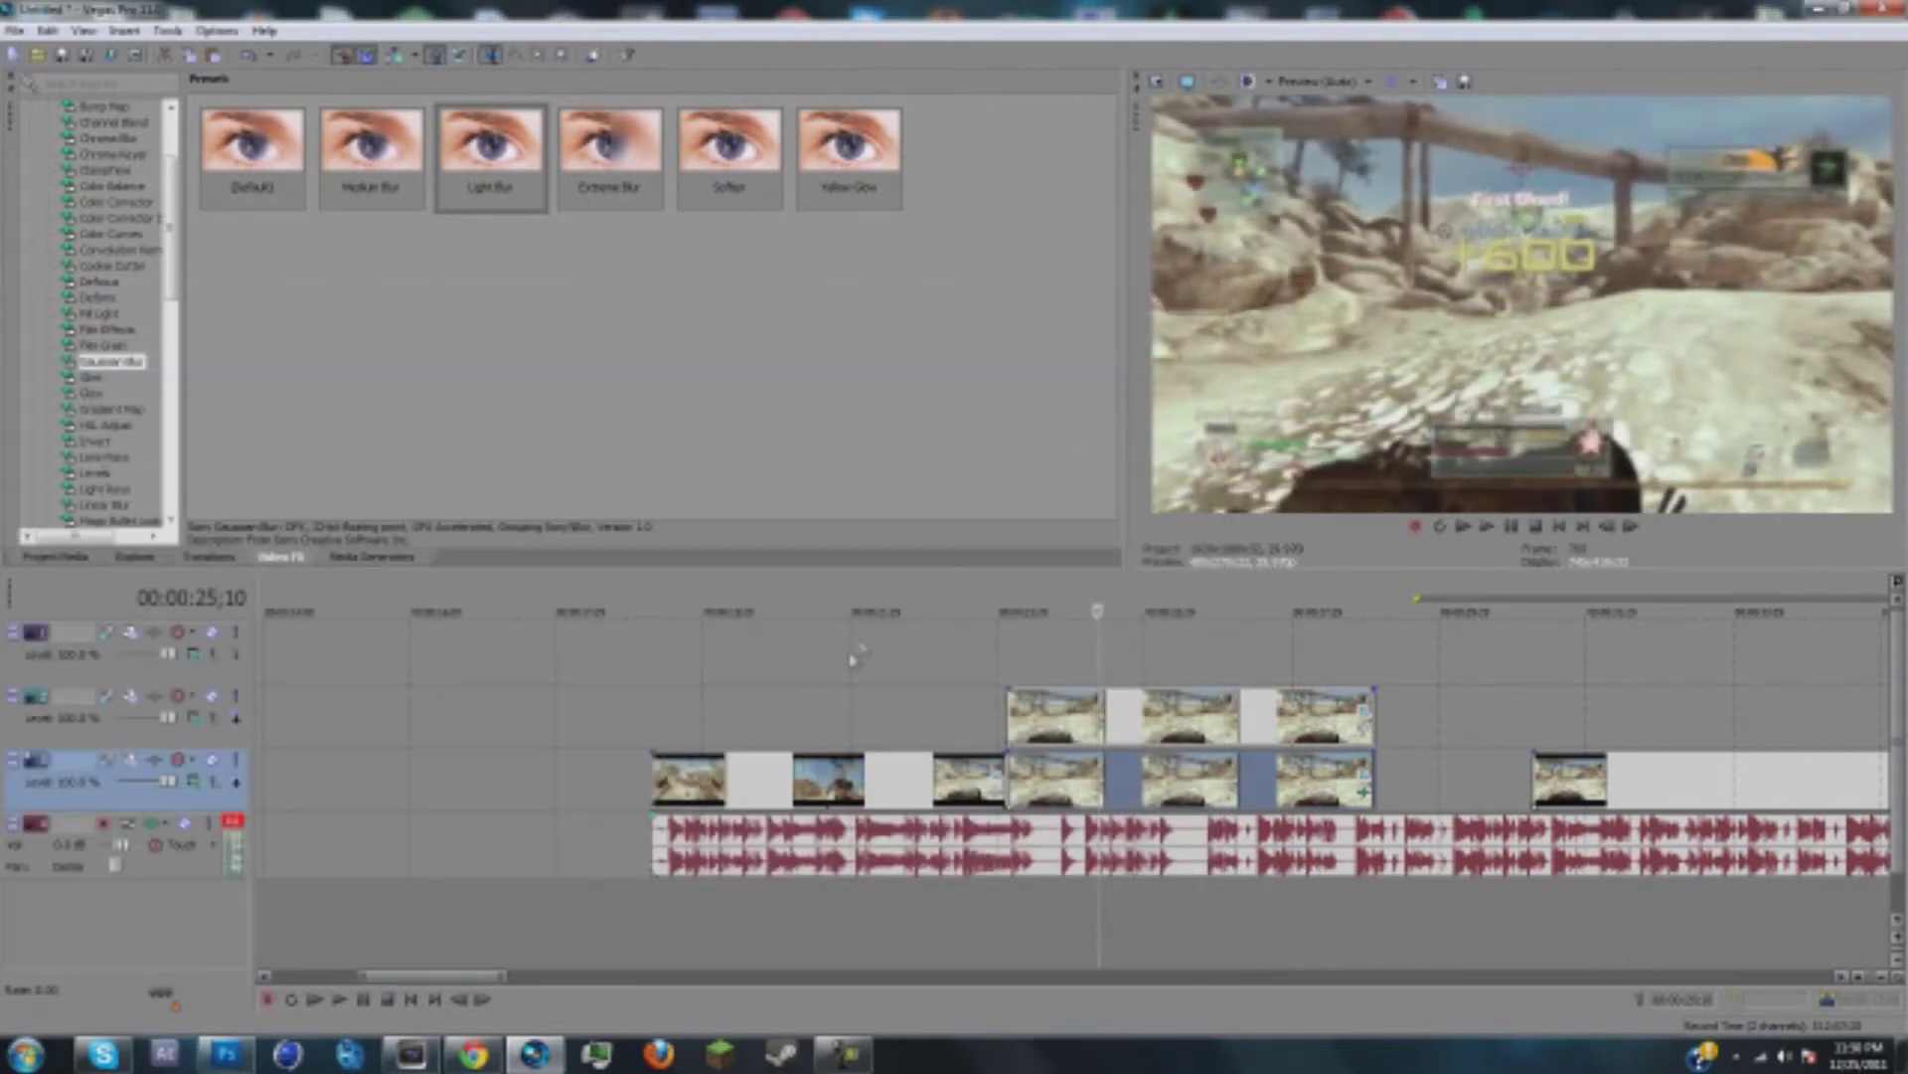
# Step: Play the lead-in to the freeze frame from about 00:00:22;14, and replay it up to the blurred score effect
pyautogui.click(886, 733)
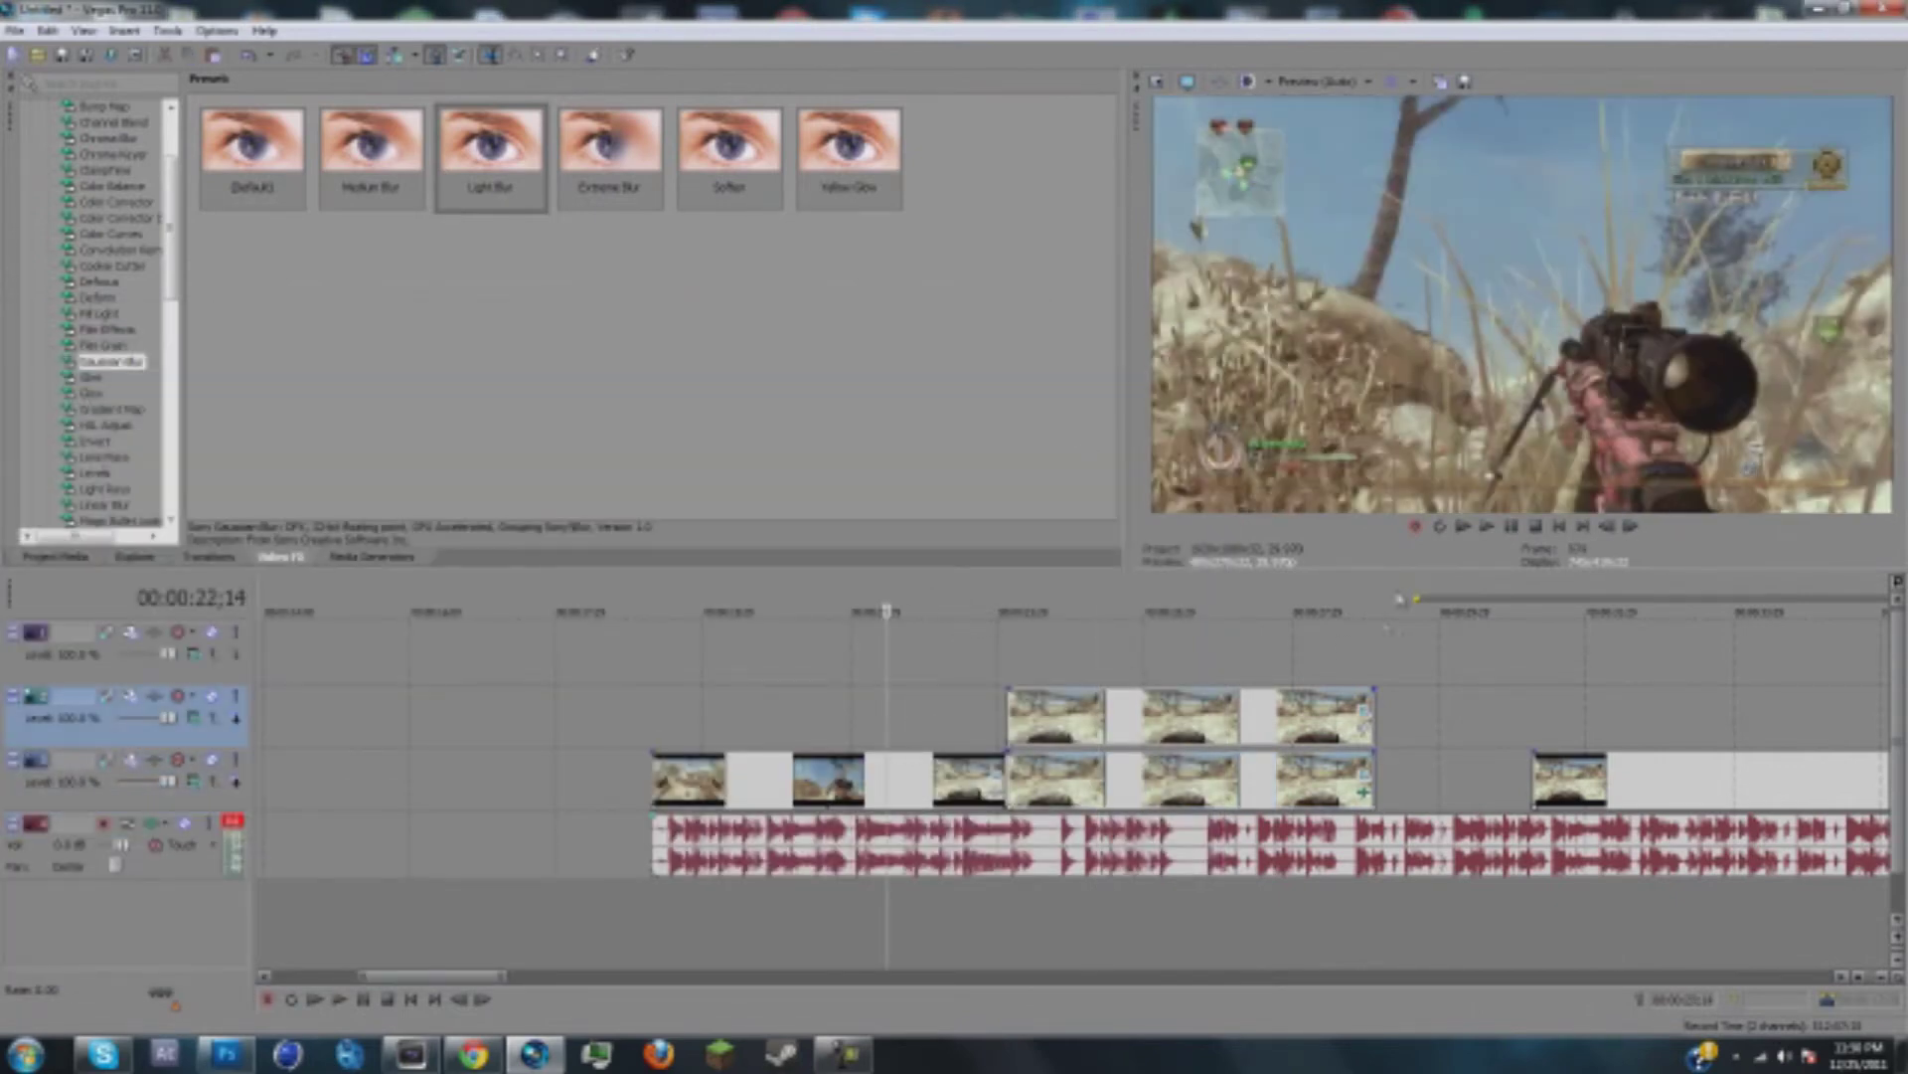
pyautogui.click(1509, 534)
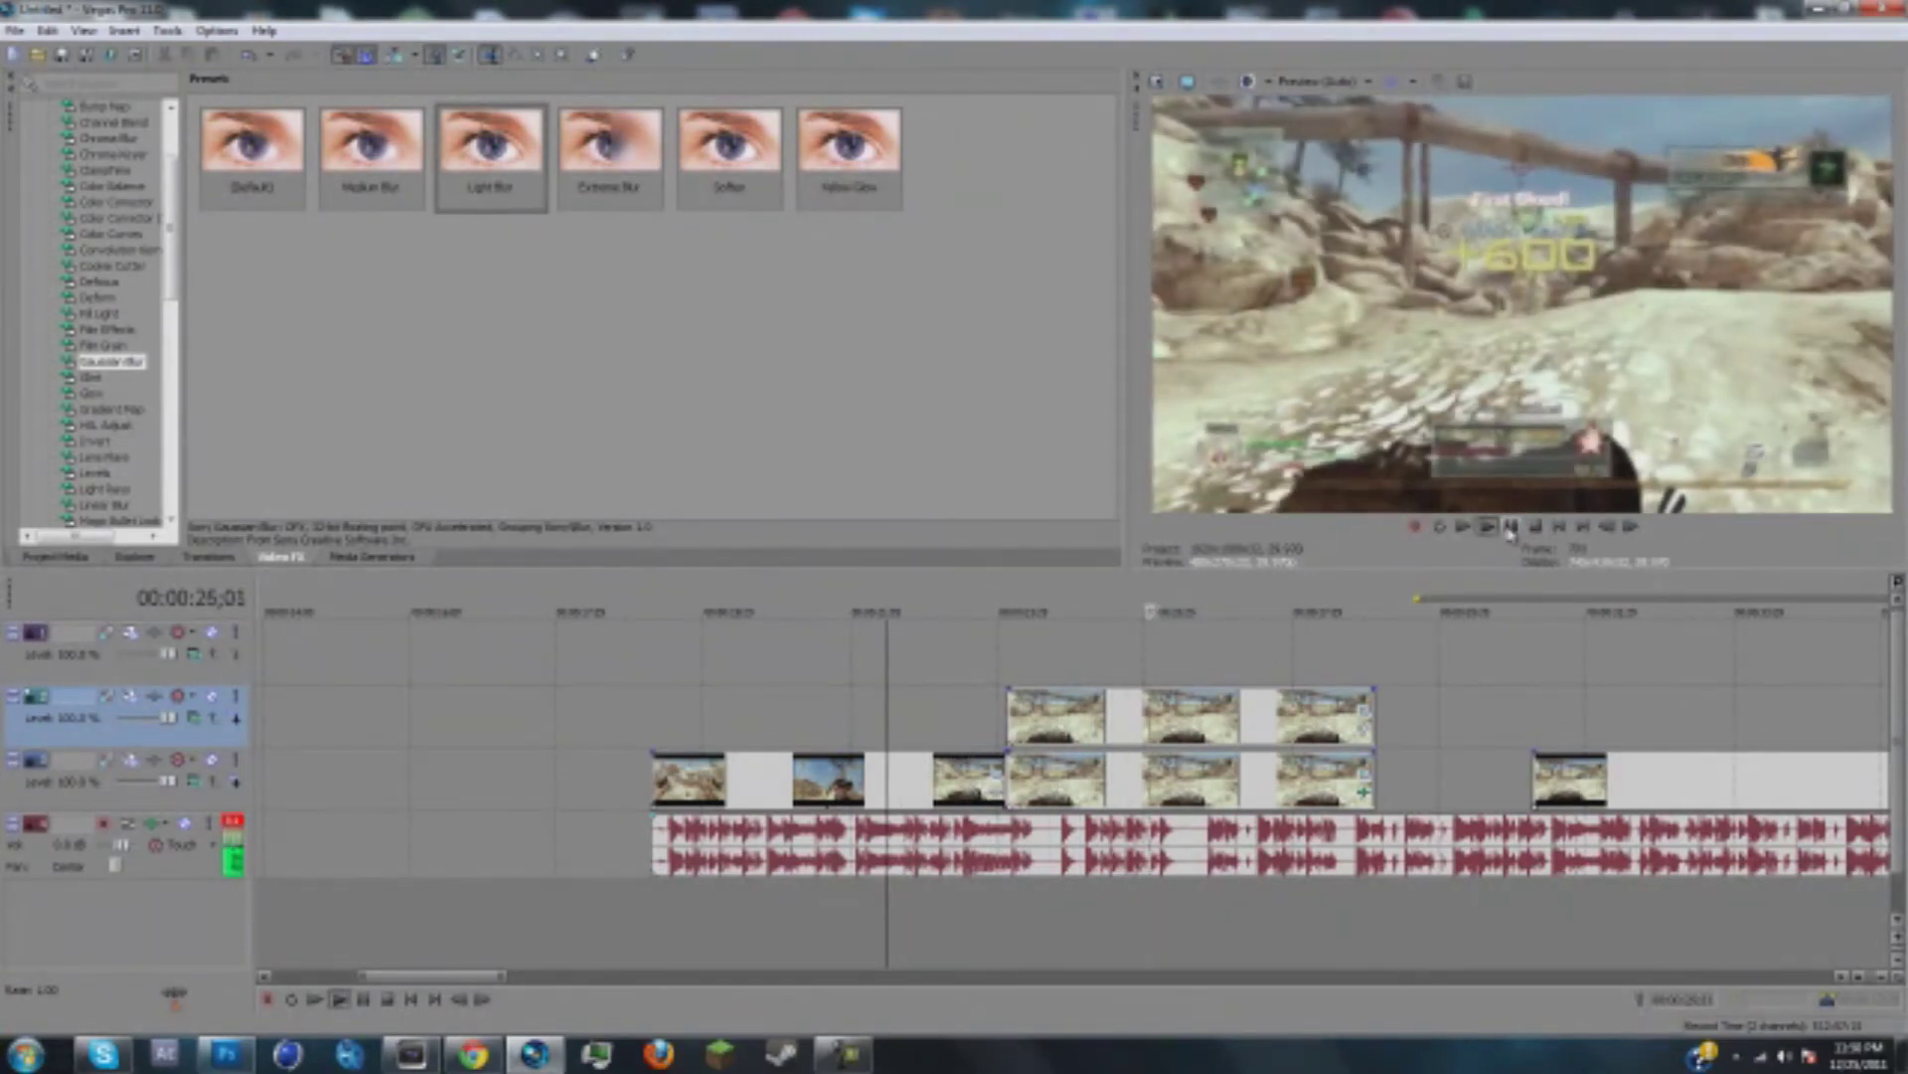
pyautogui.click(967, 726)
pyautogui.click(1493, 528)
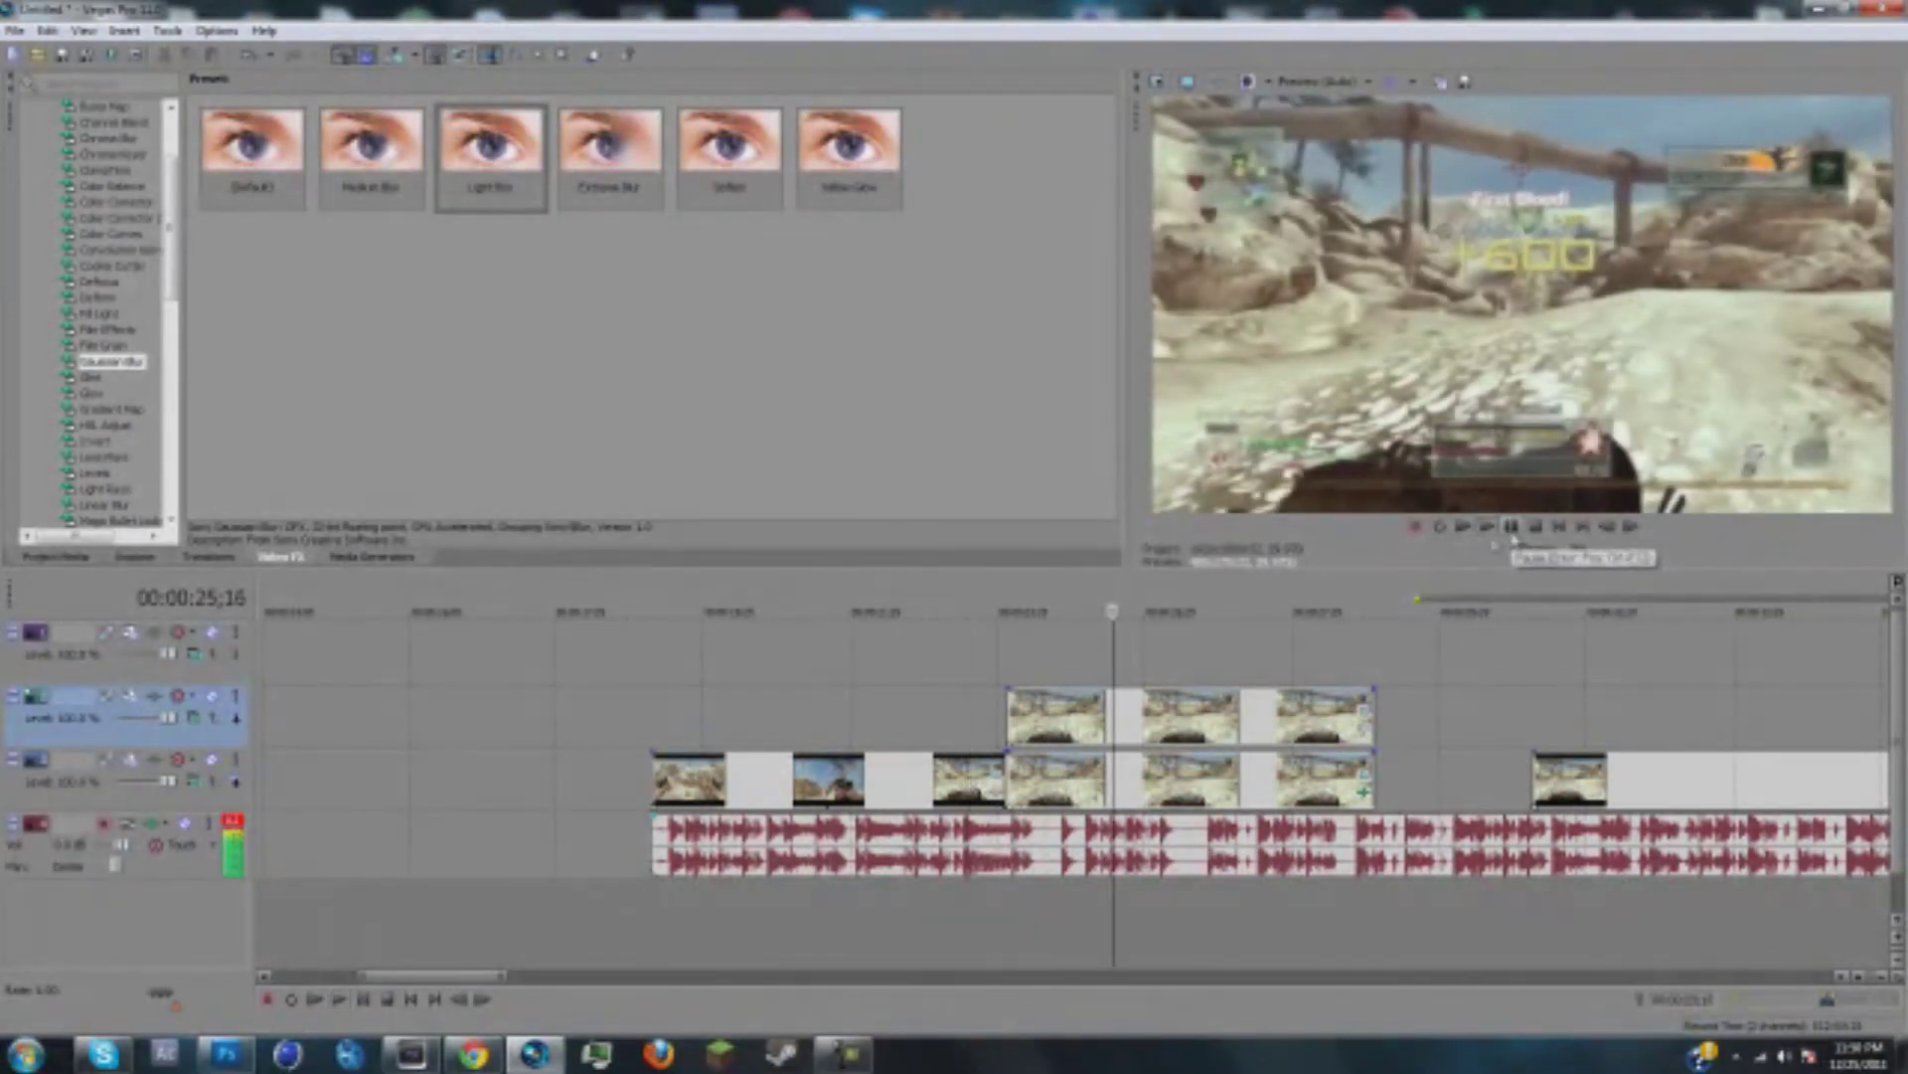
pyautogui.click(1512, 533)
# Step: Split both stacked snapshots at 00:00:25;23 and delete the parts after the split
pyautogui.click(1129, 720)
pyautogui.press('s')
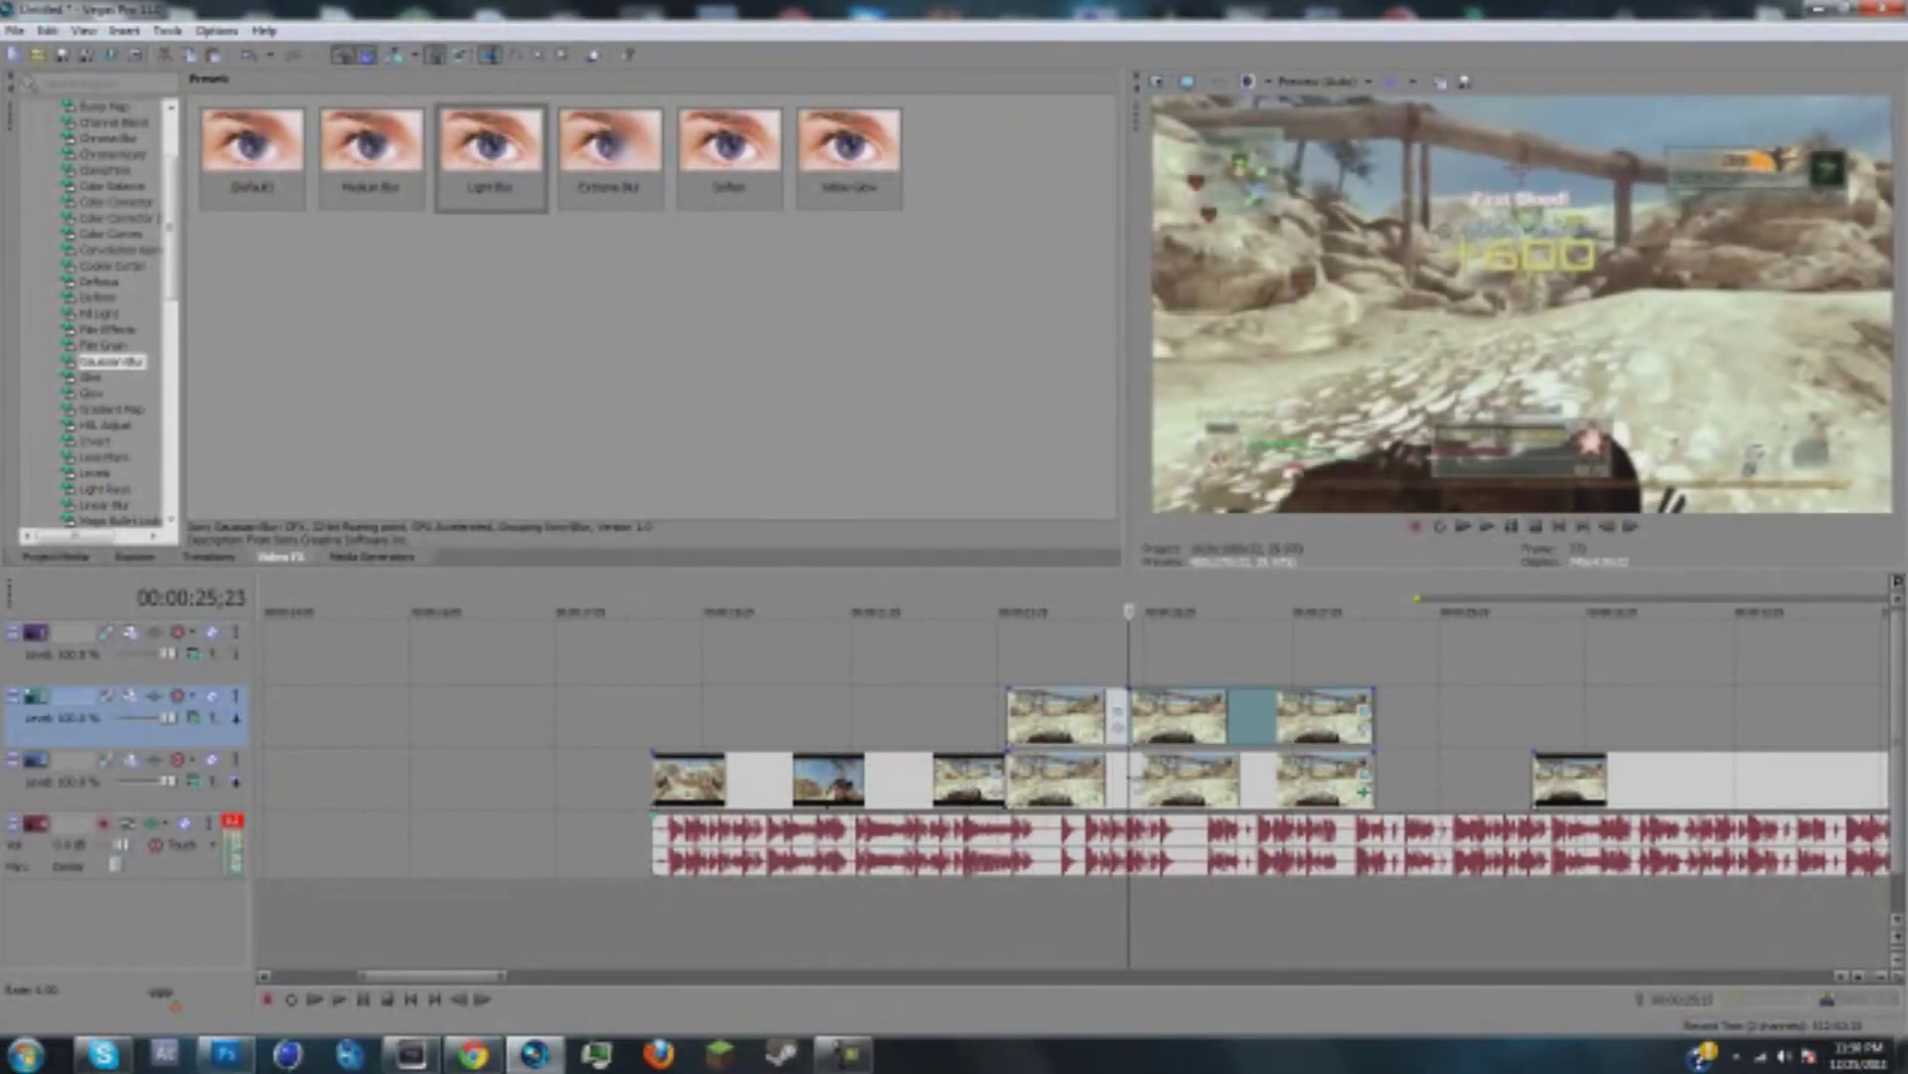
pyautogui.click(1130, 778)
pyautogui.press('s')
pyautogui.click(1143, 781)
pyautogui.press('Delete')
pyautogui.click(1164, 719)
pyautogui.press('Delete')
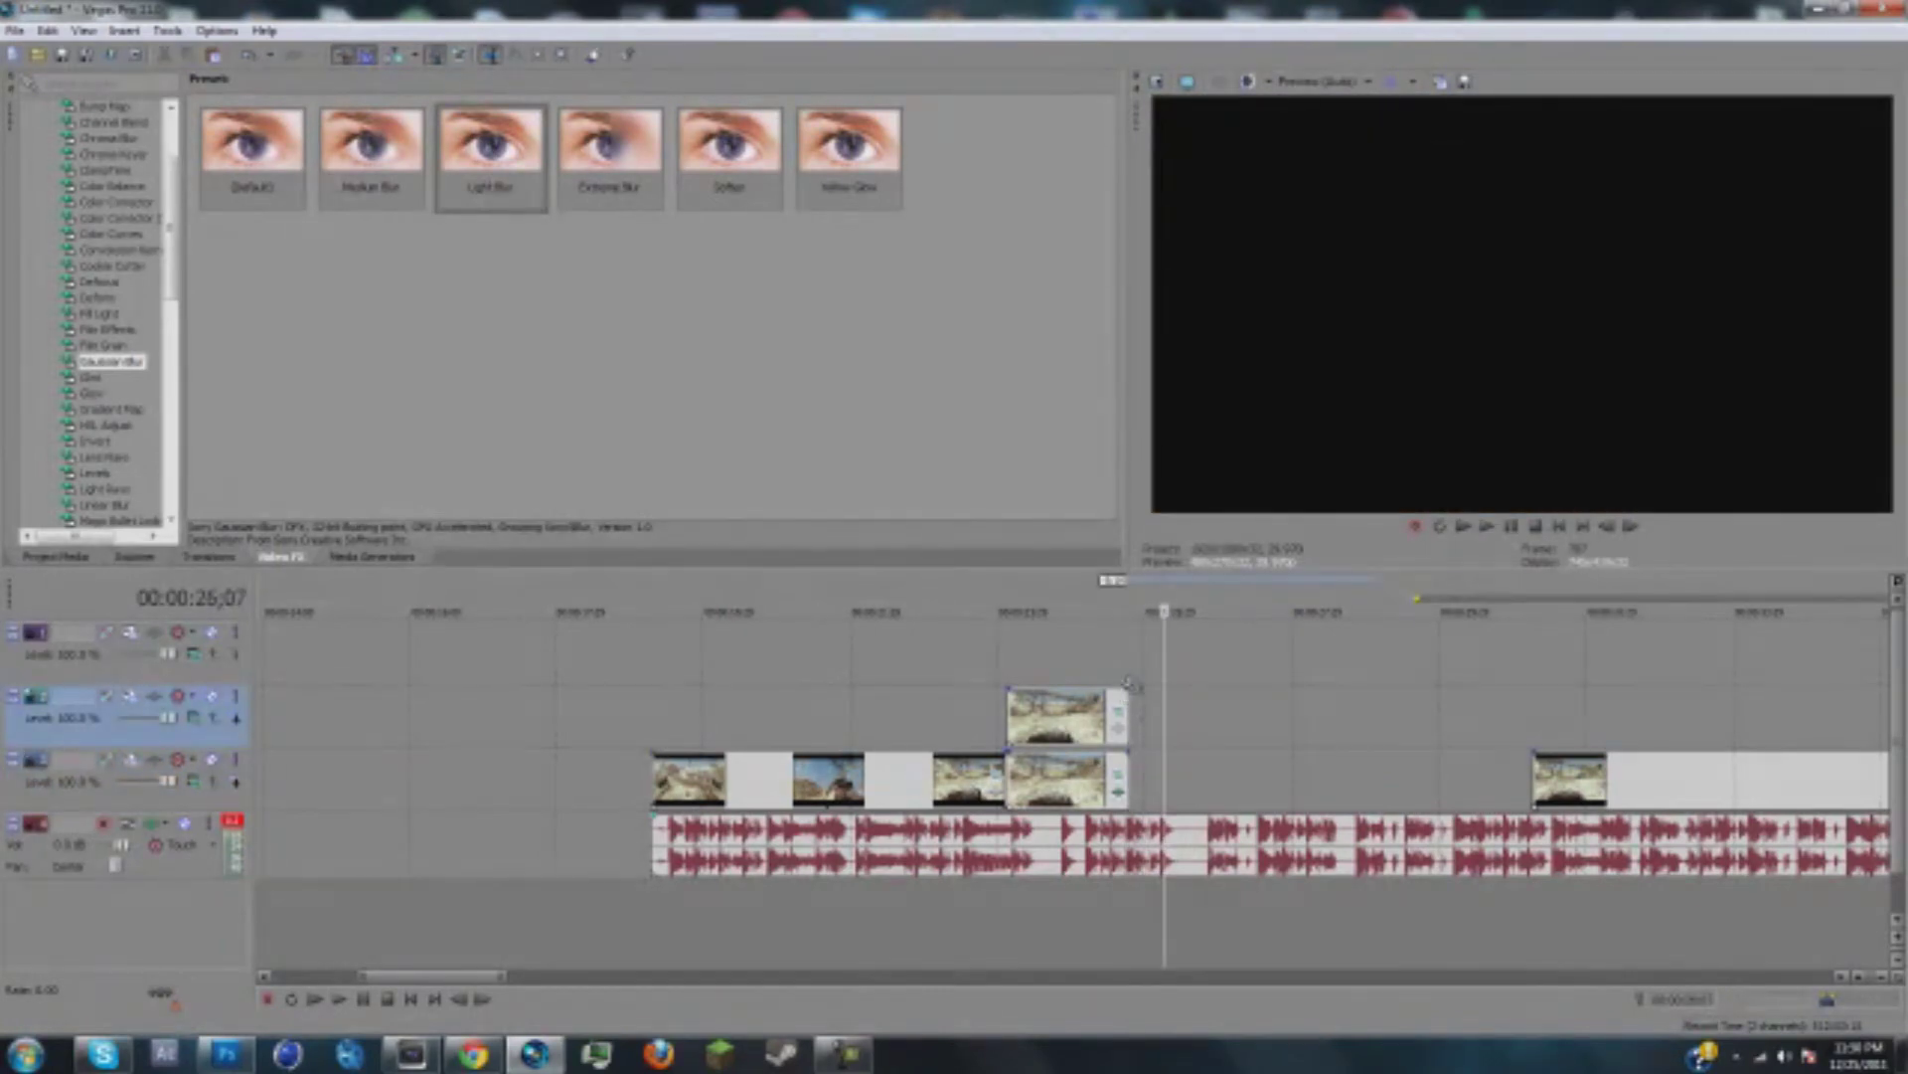
# Step: Move the following gameplay clip directly against the end of the snapshots and add a fade-in to the opening clip
pyautogui.moveTo(1632, 795); pyautogui.dragTo(1165, 764)
pyautogui.click(893, 725)
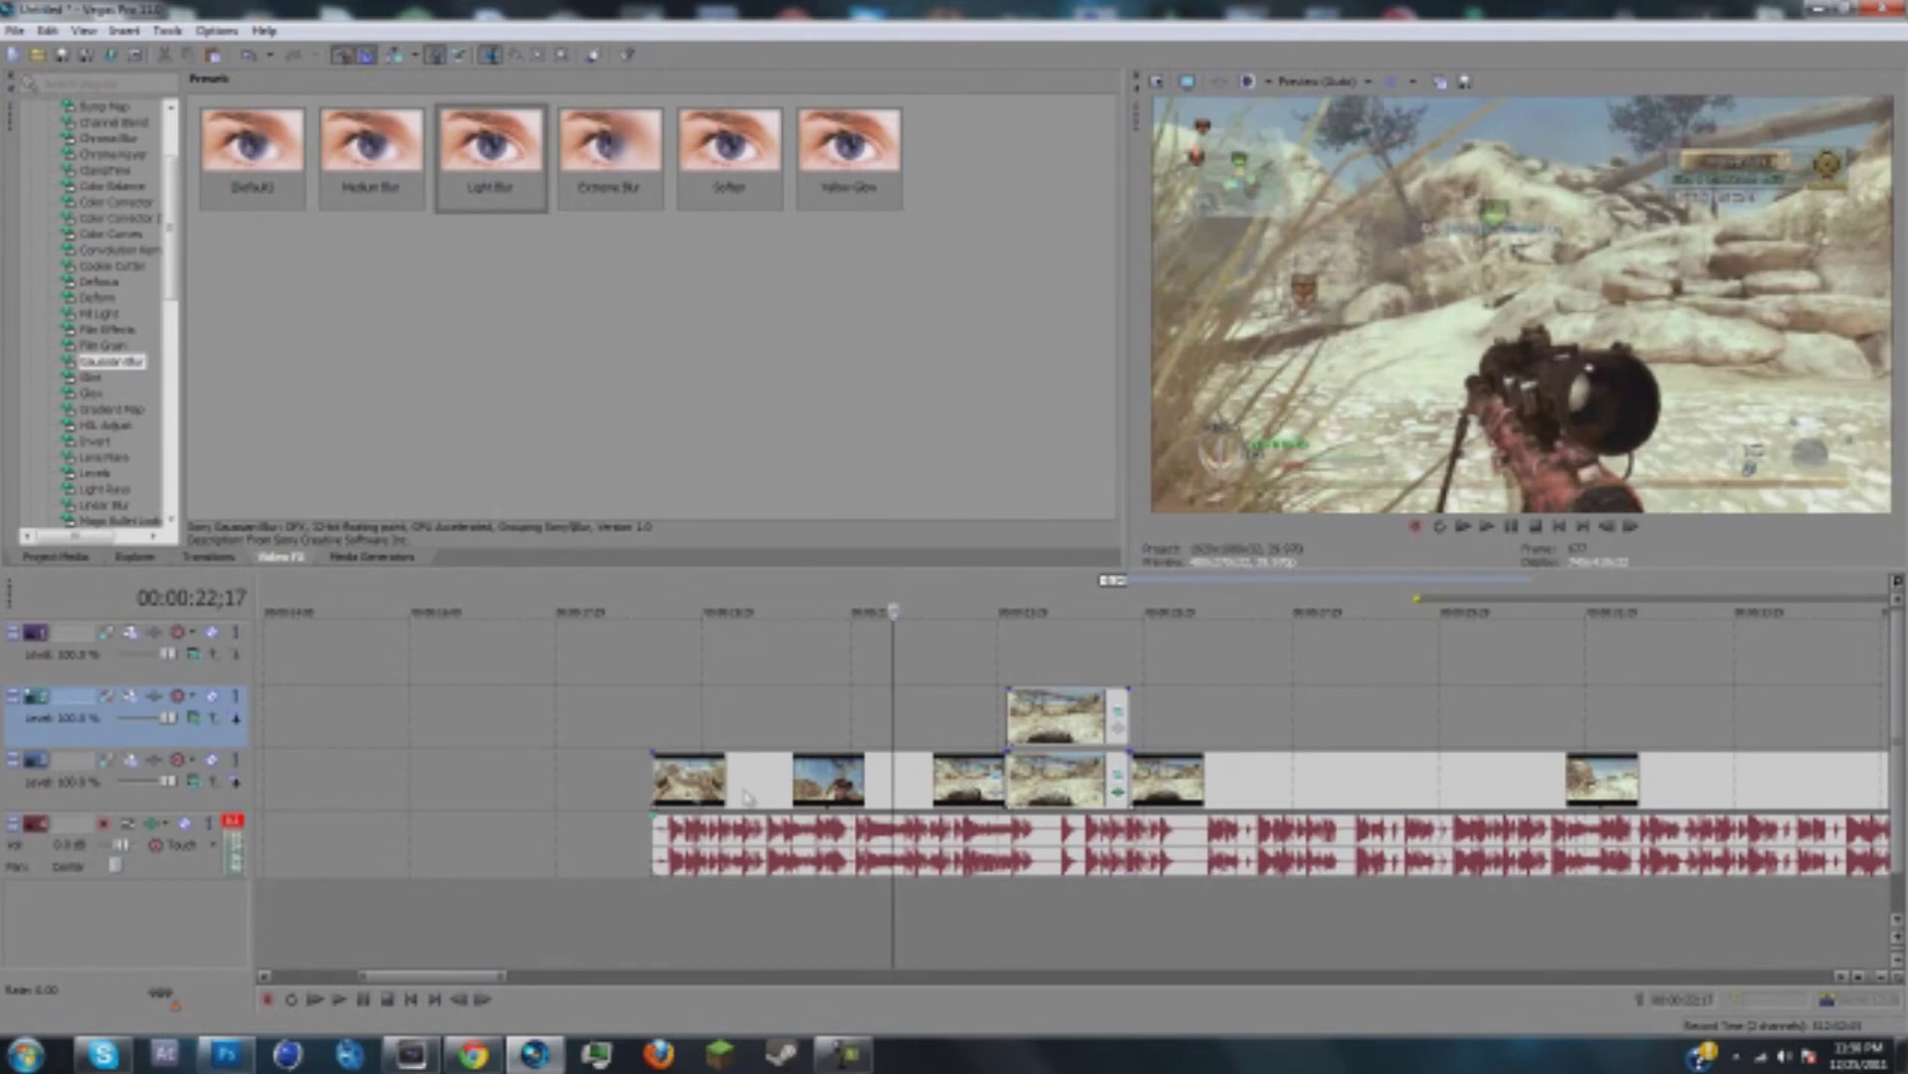
pyautogui.moveTo(655, 756); pyautogui.dragTo(739, 759)
# Step: Play the edit from its start at about 00:00:19;12, and replay the part following the snapshots
pyautogui.click(661, 733)
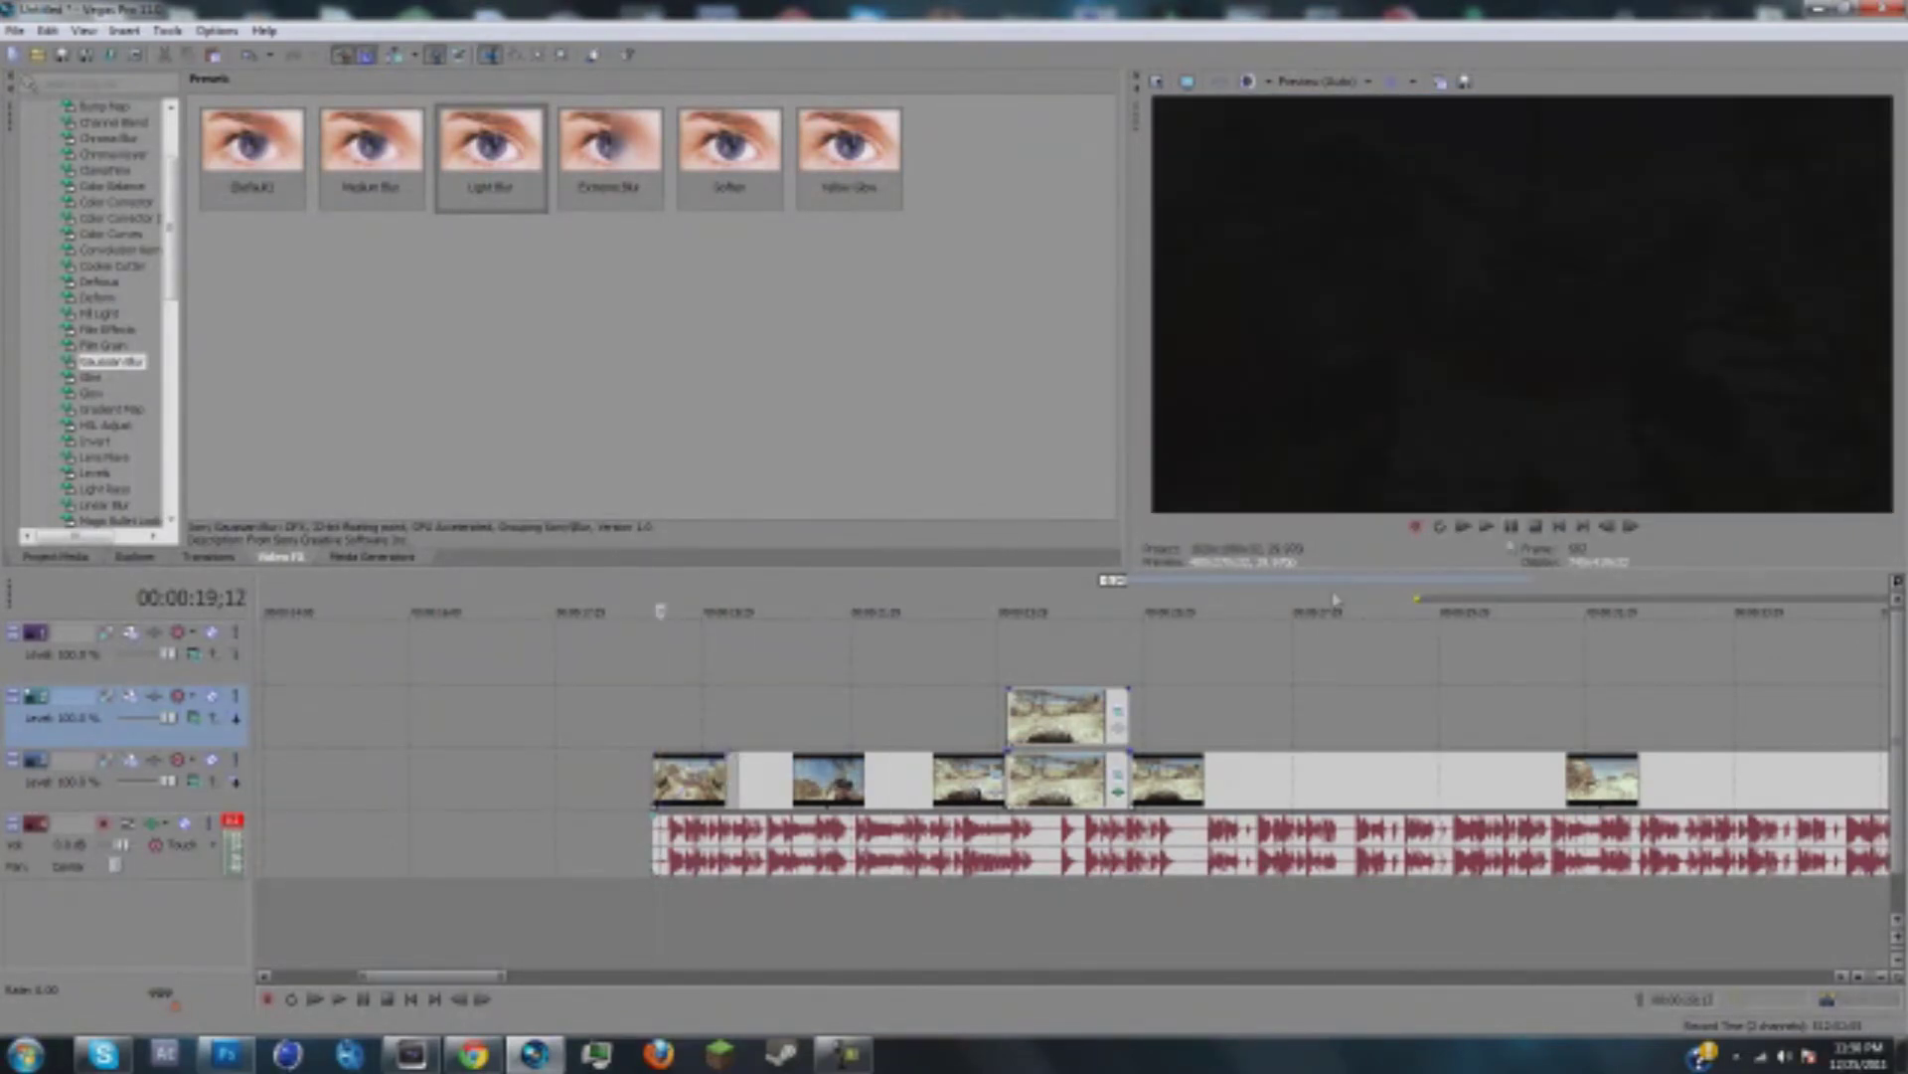
pyautogui.click(1486, 528)
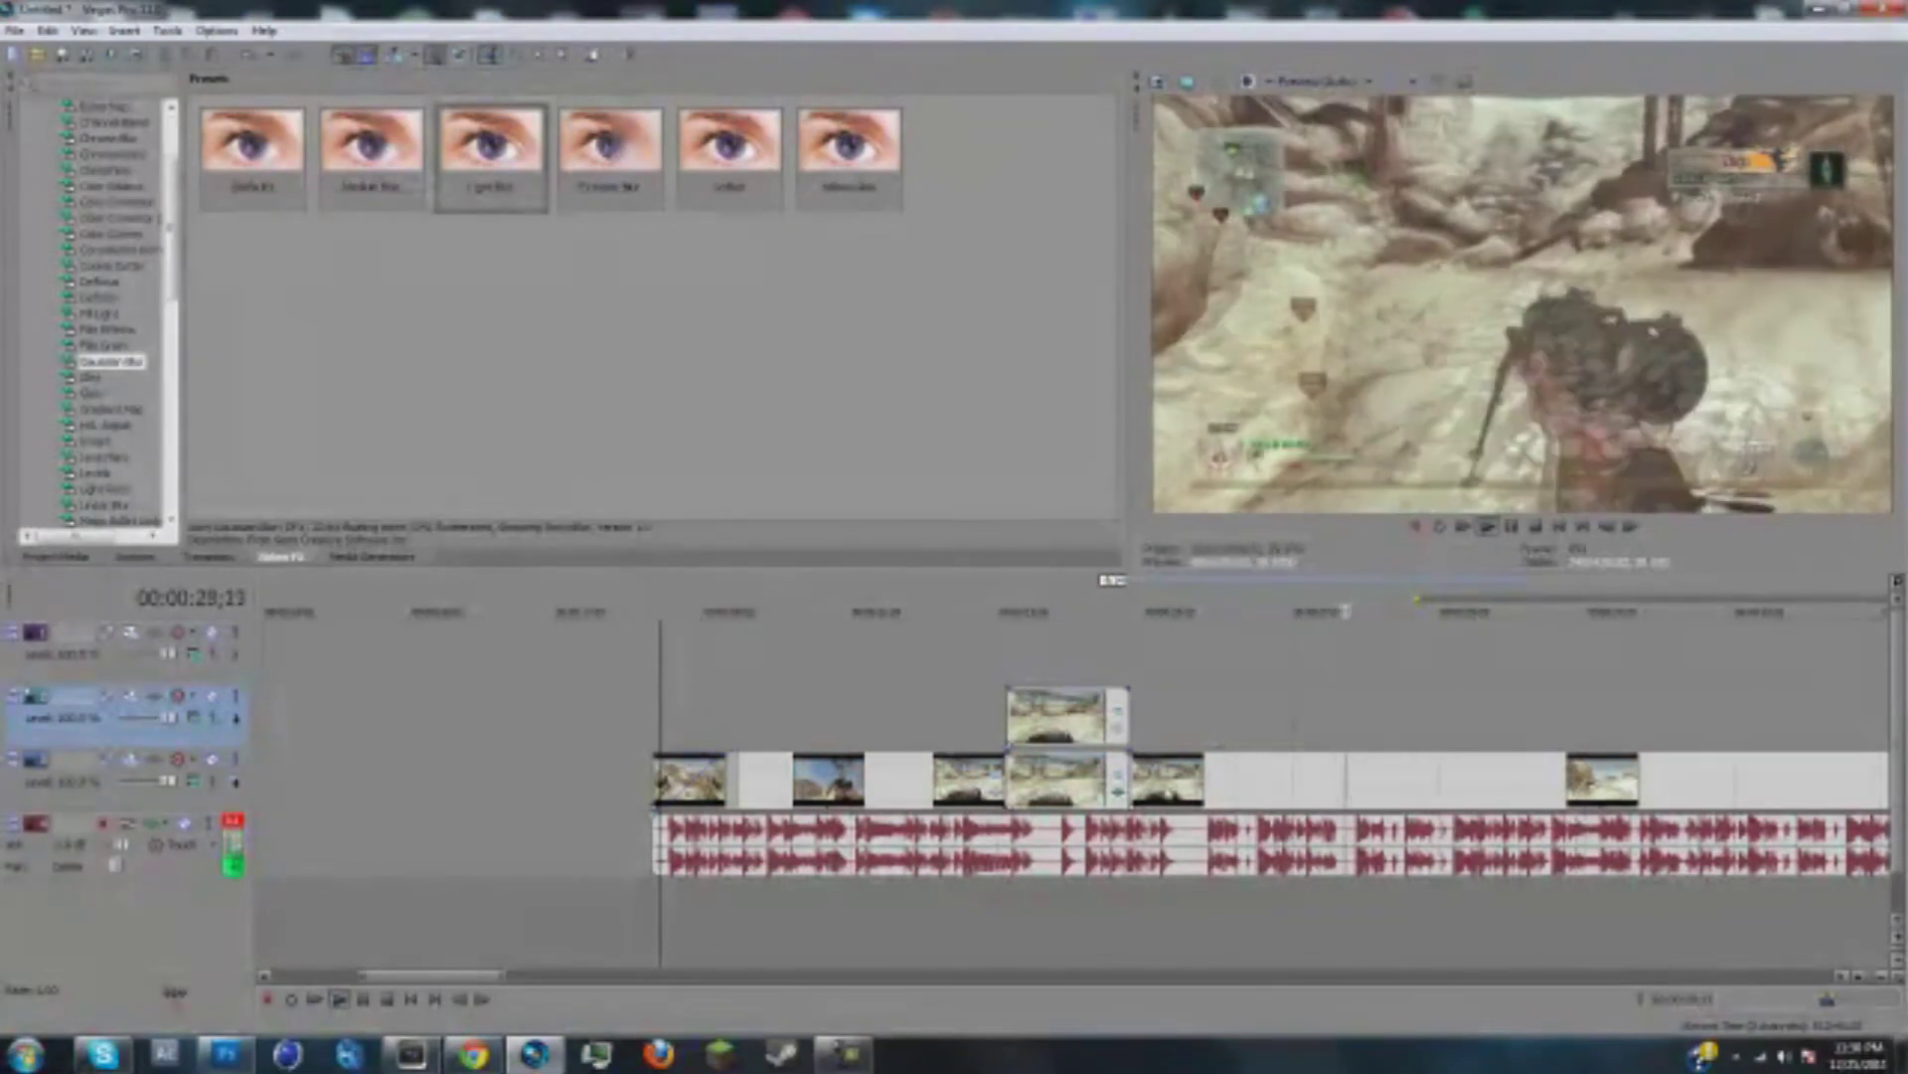
pyautogui.click(1155, 757)
pyautogui.click(1130, 737)
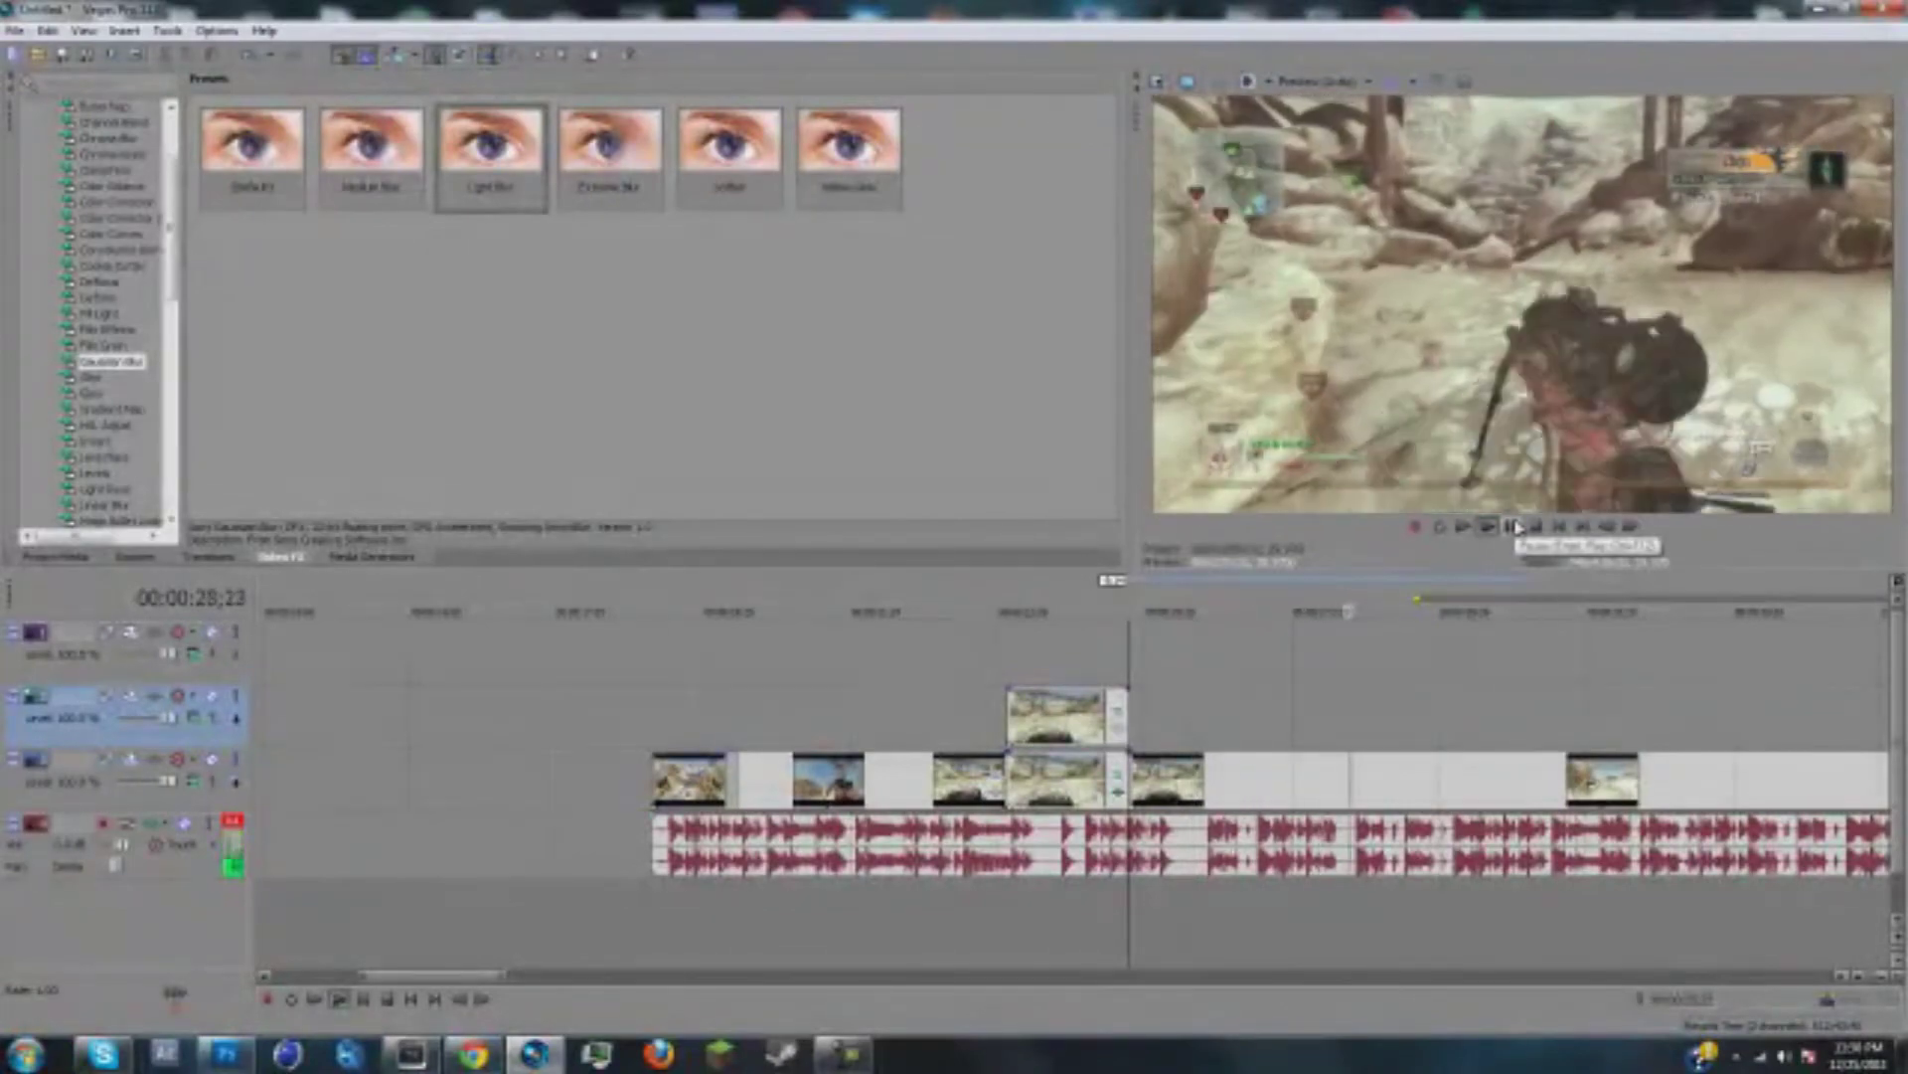
pyautogui.press('space')
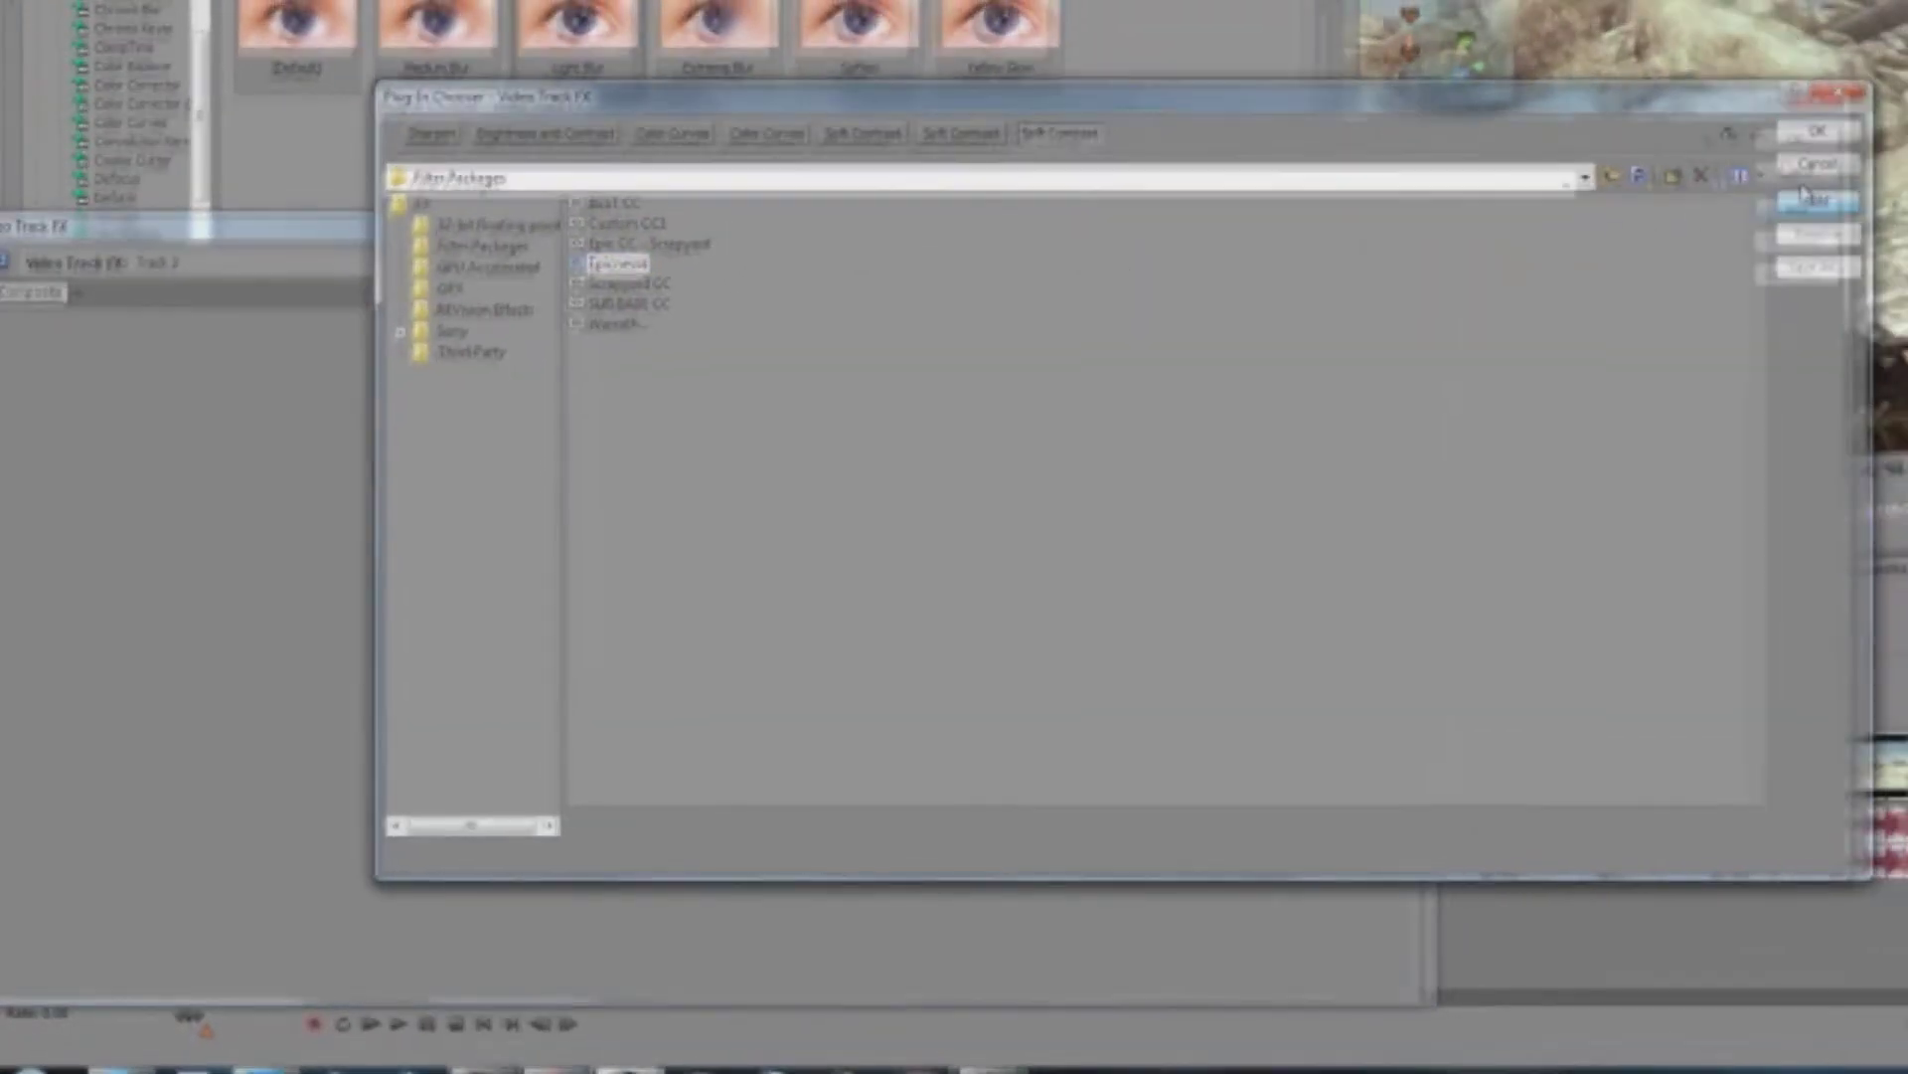
# Step: Apply the Epicness filter package to the third video track and play the freeze frame section
pyautogui.click(1851, 118)
pyautogui.click(1449, 218)
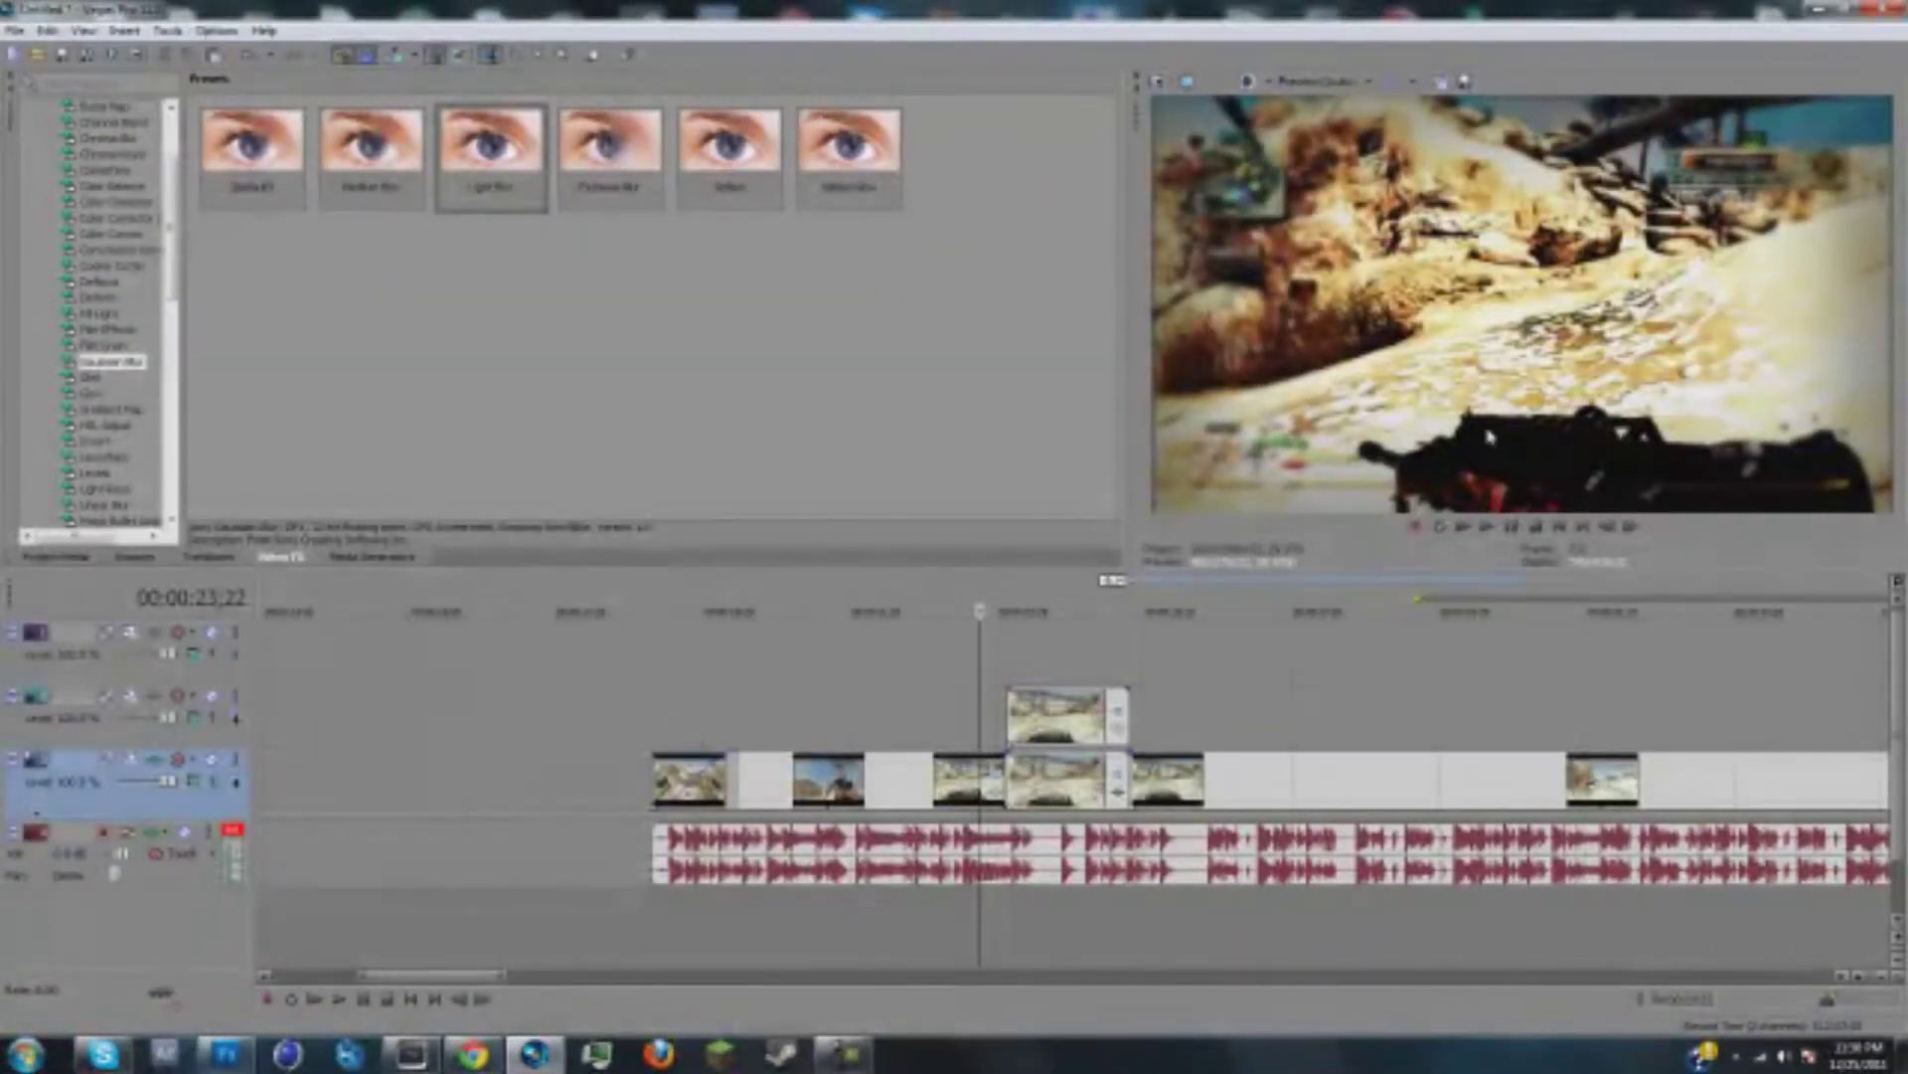
pyautogui.press('space')
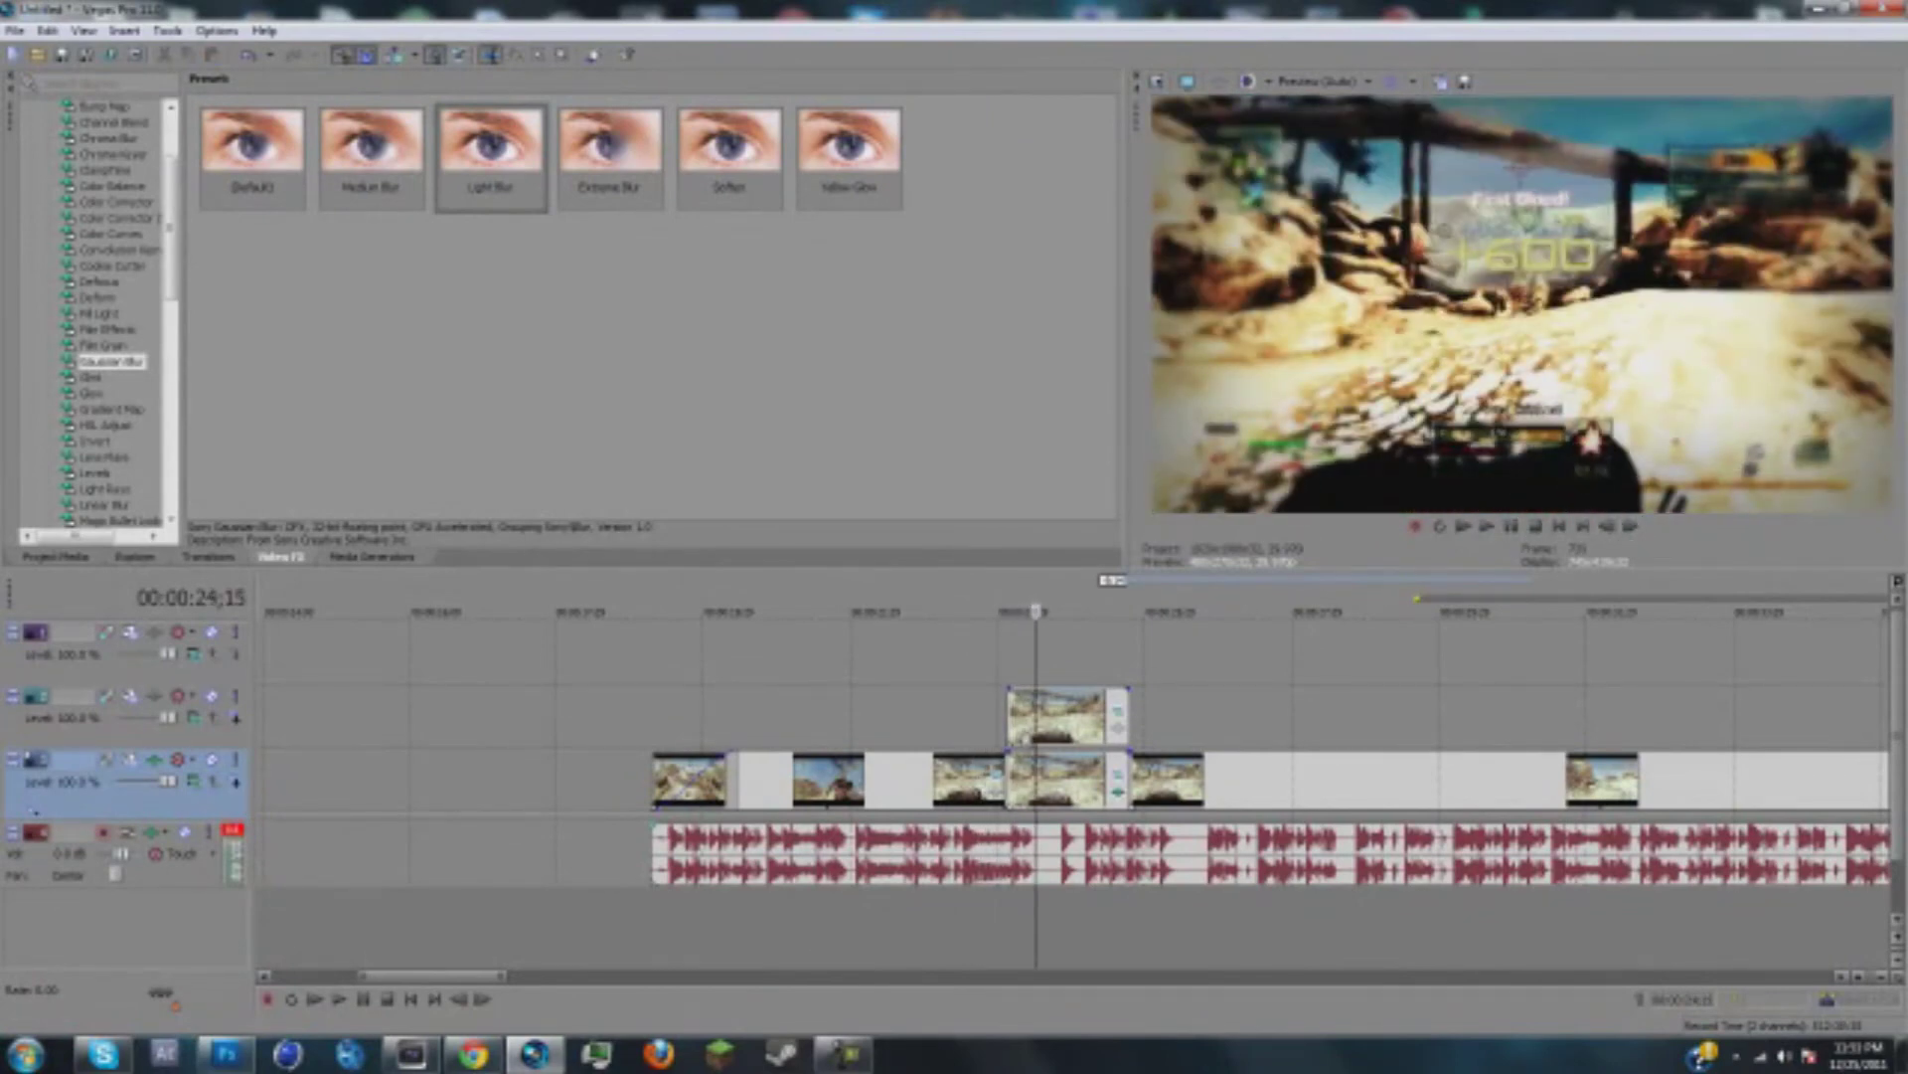
# Step: Apply the same Epicness filter package to the second video track holding the masked score snapshot
pyautogui.click(154, 698)
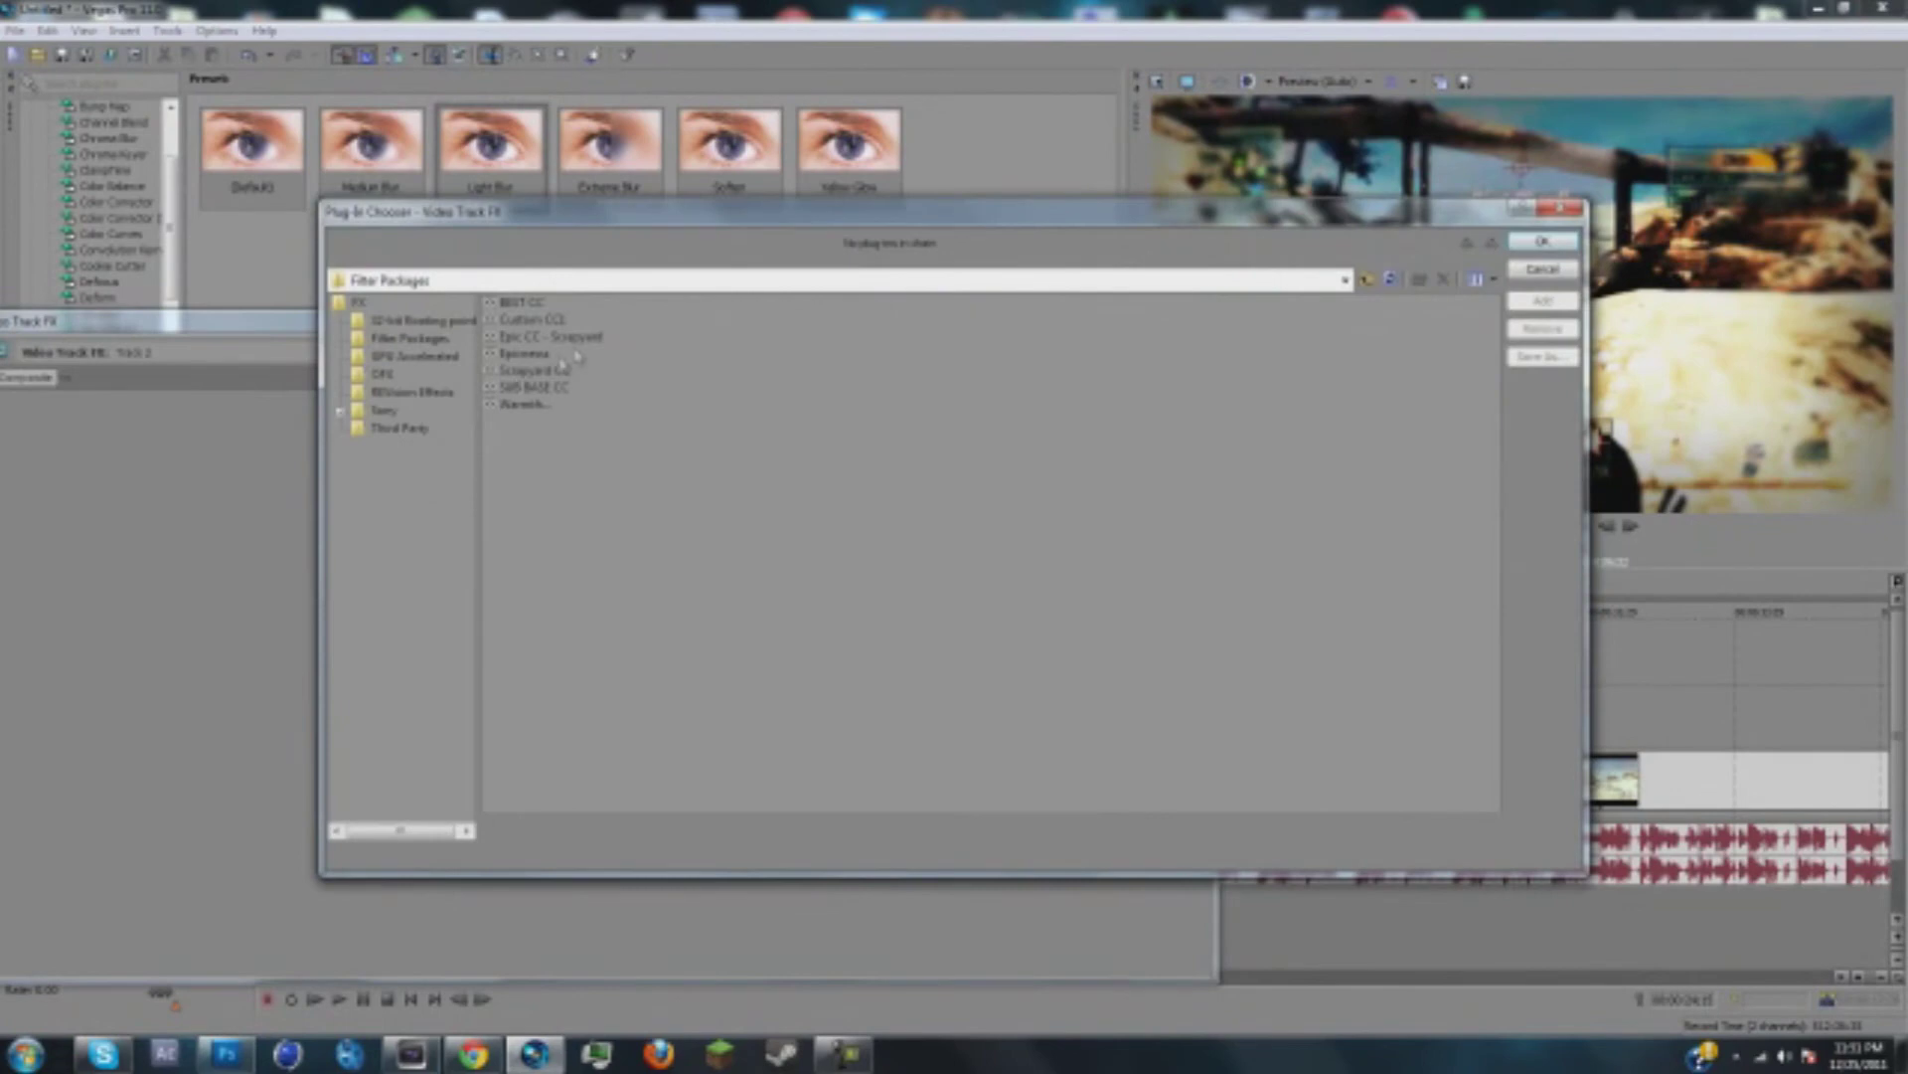
pyautogui.click(538, 354)
pyautogui.click(1542, 301)
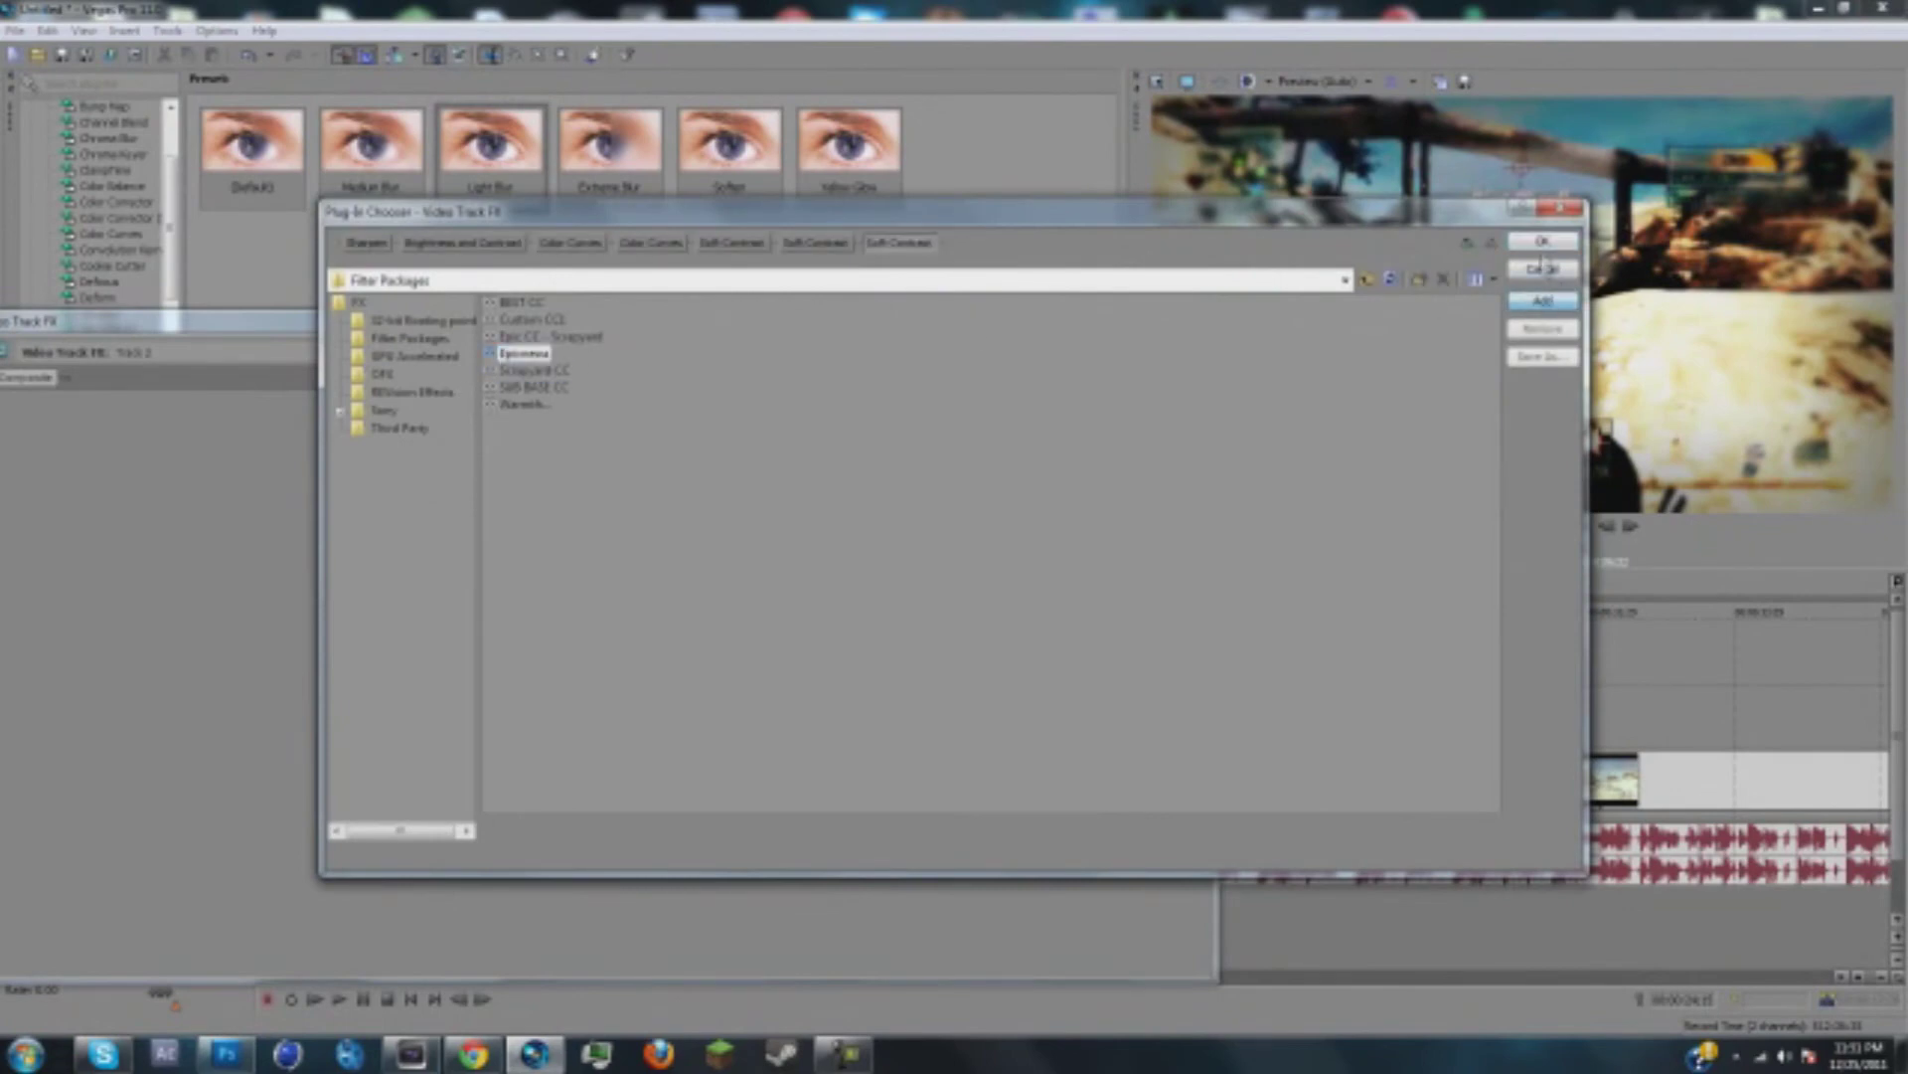
pyautogui.click(1542, 242)
pyautogui.click(1203, 338)
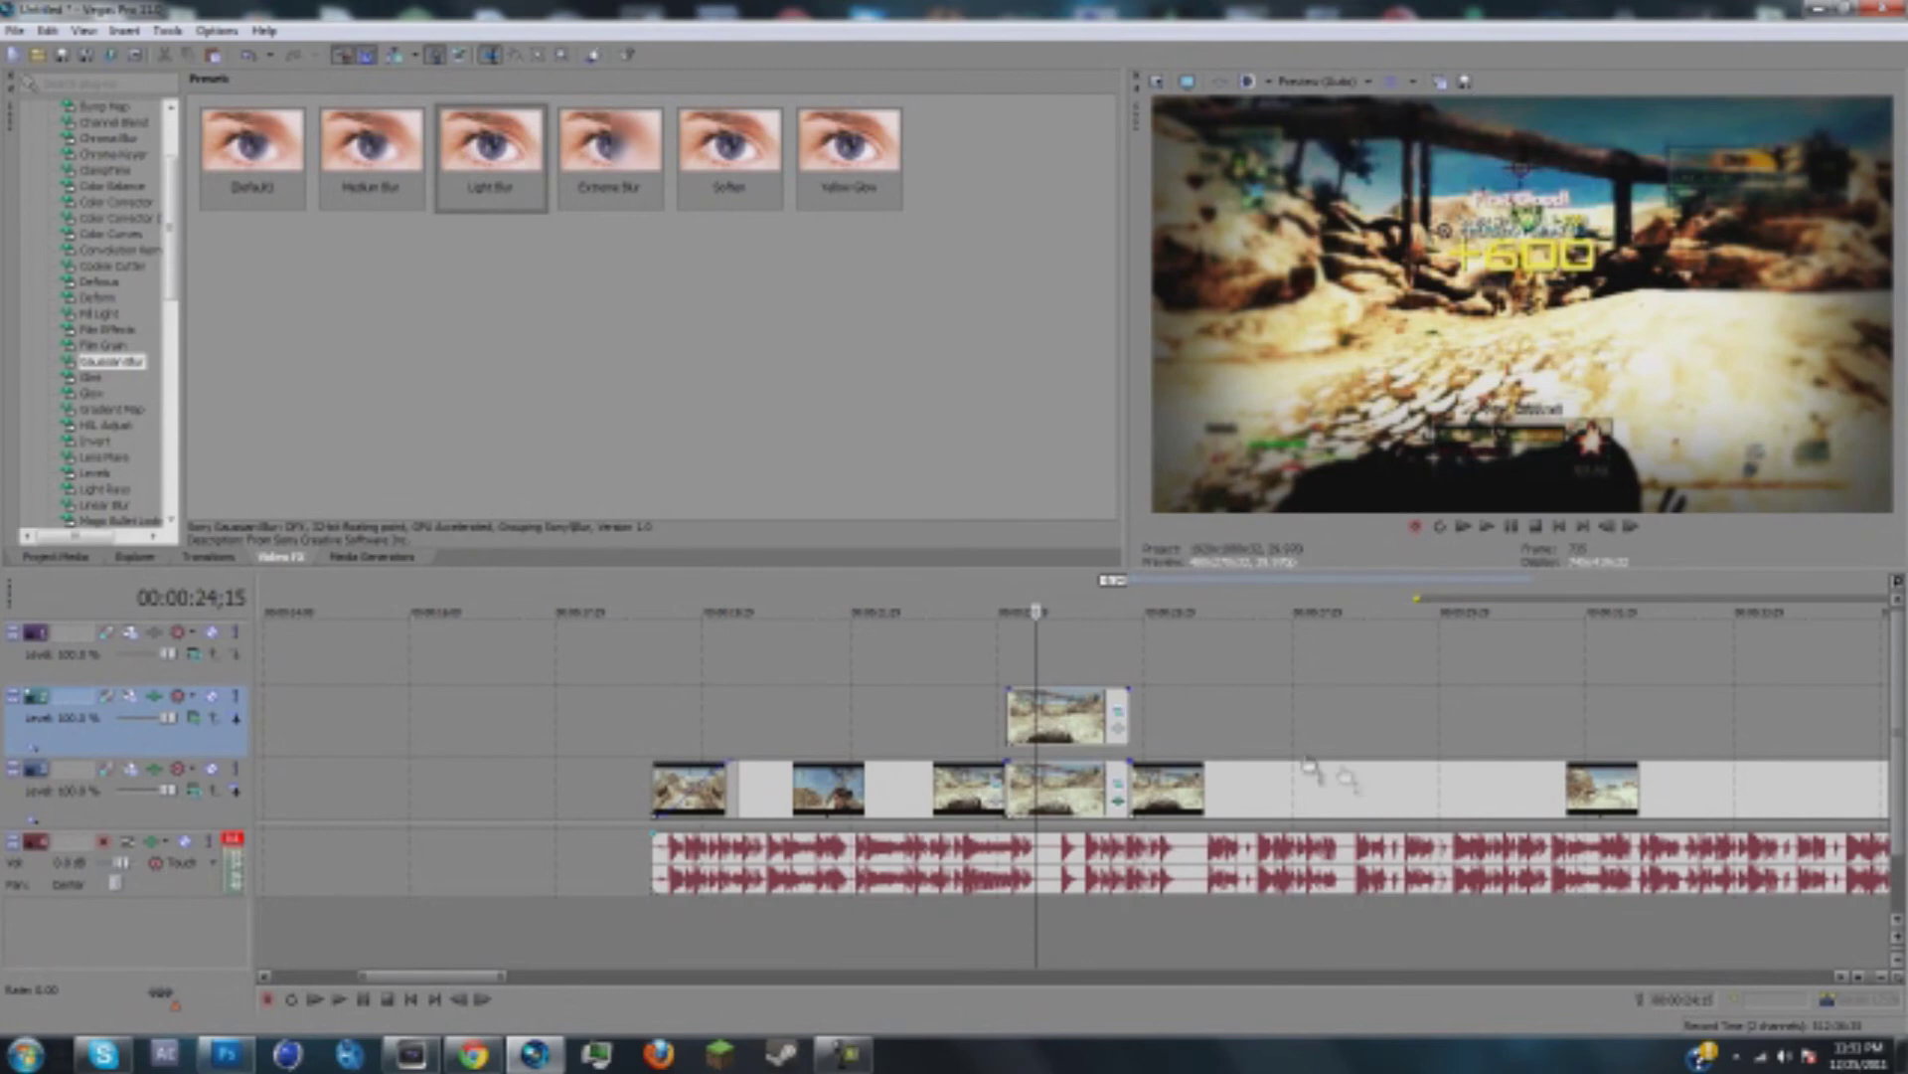
# Step: Split the final gameplay clip at 00:00:28;01 and delete everything after the split
pyautogui.click(1151, 797)
pyautogui.click(1471, 813)
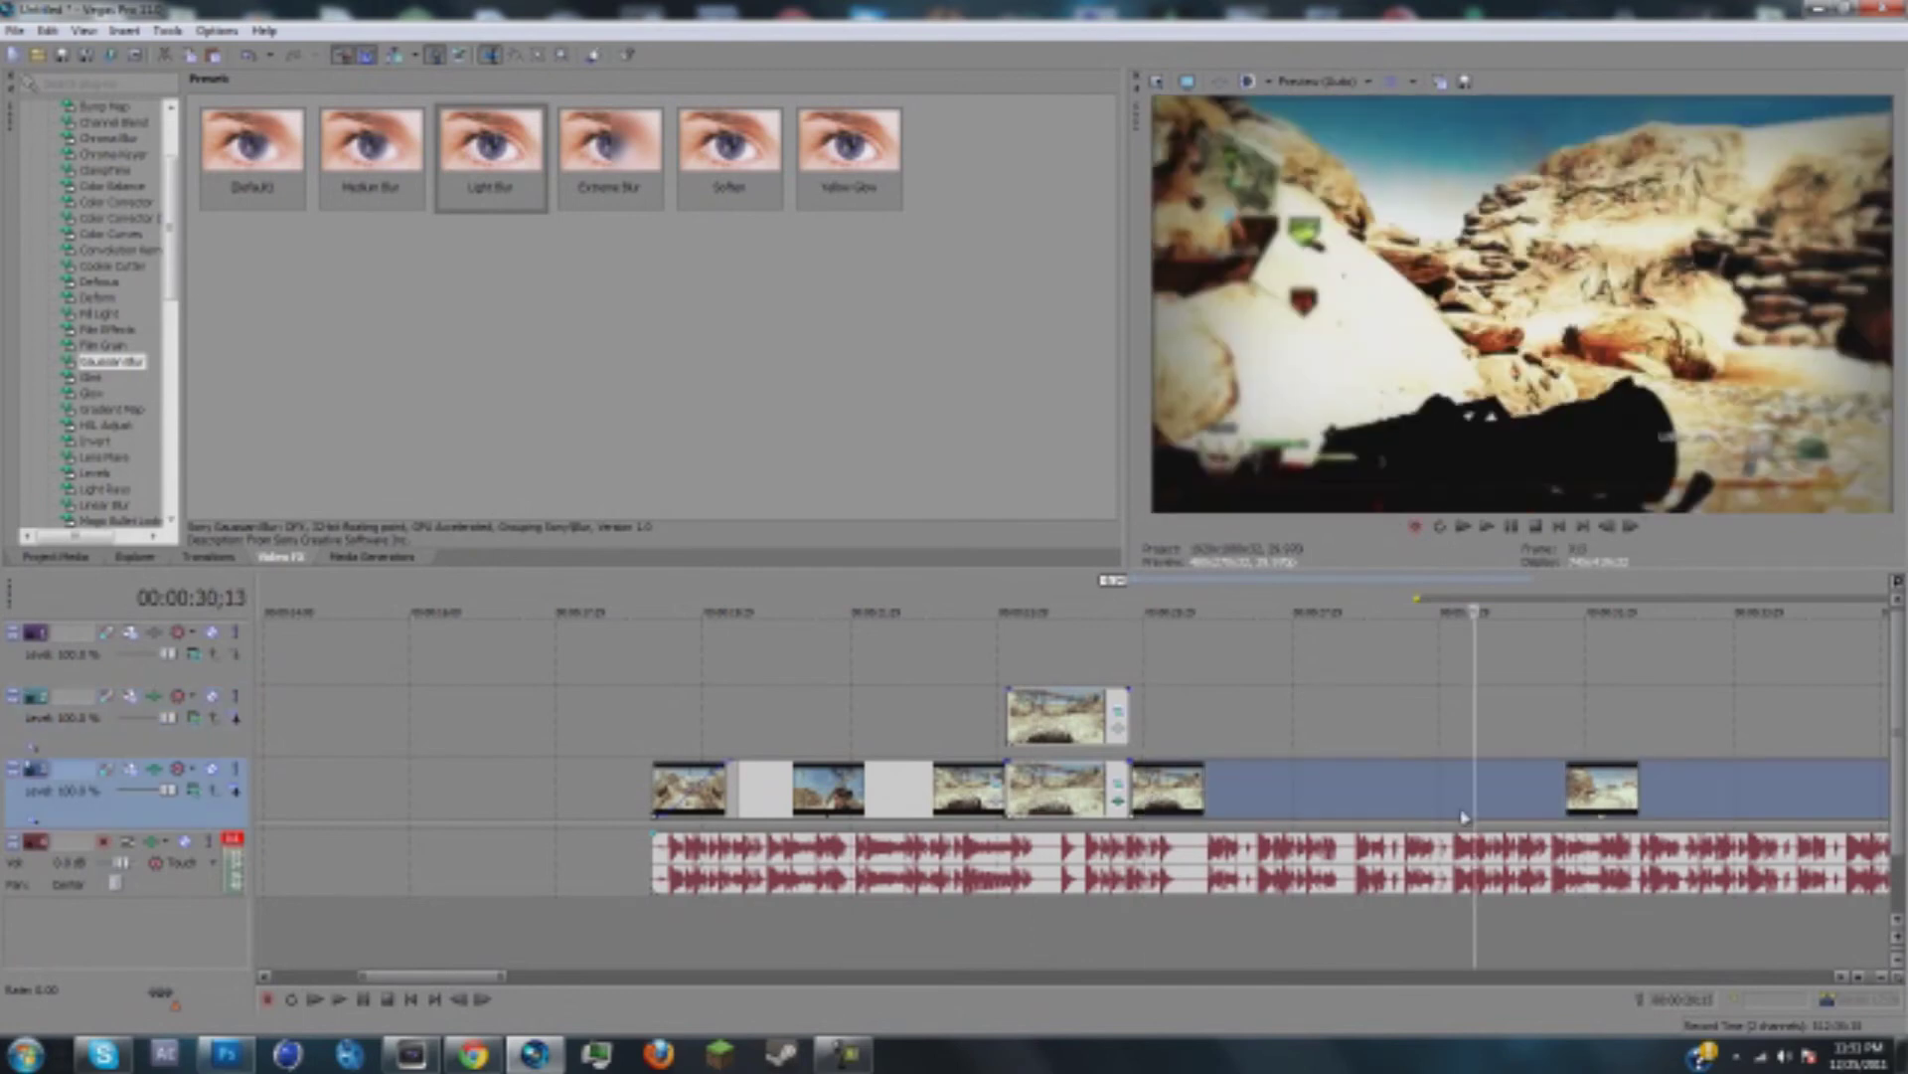
pyautogui.click(1300, 815)
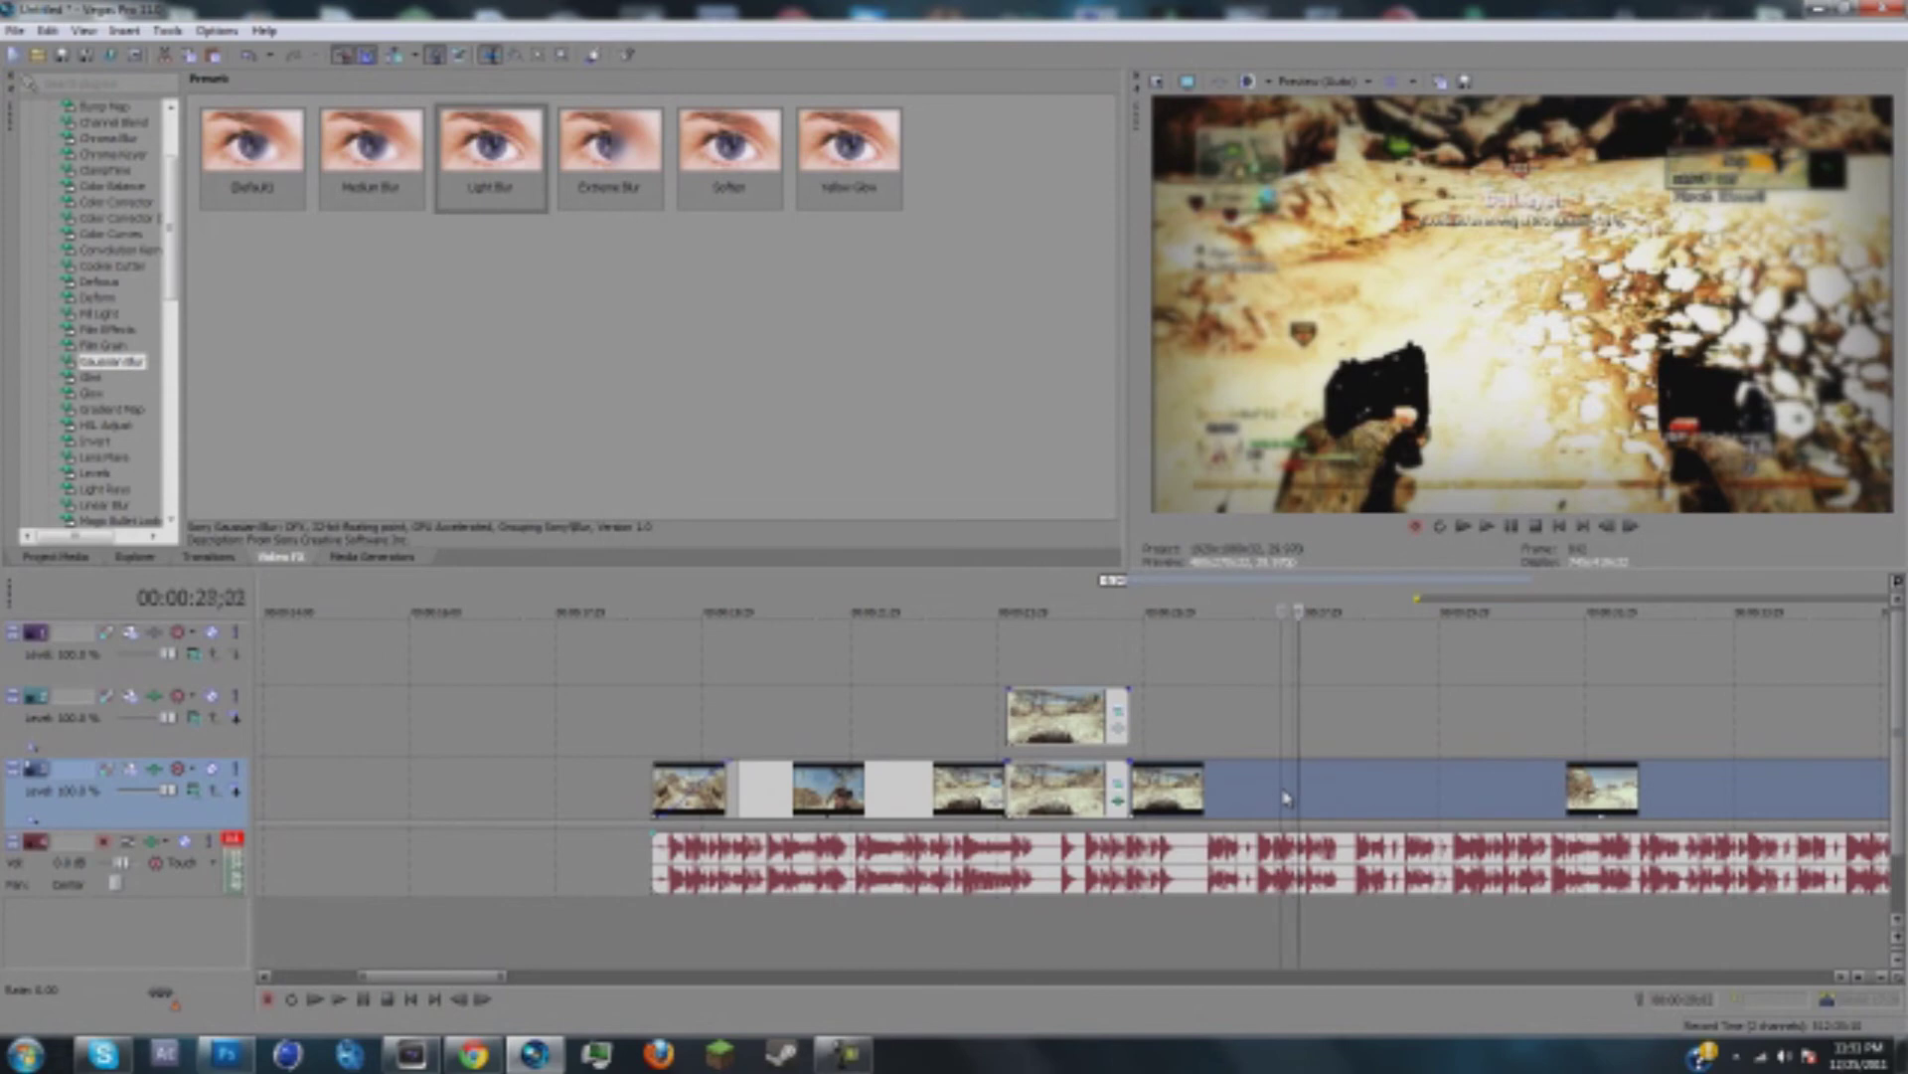
pyautogui.click(1303, 799)
pyautogui.click(1260, 797)
pyautogui.click(1297, 804)
pyautogui.press('s')
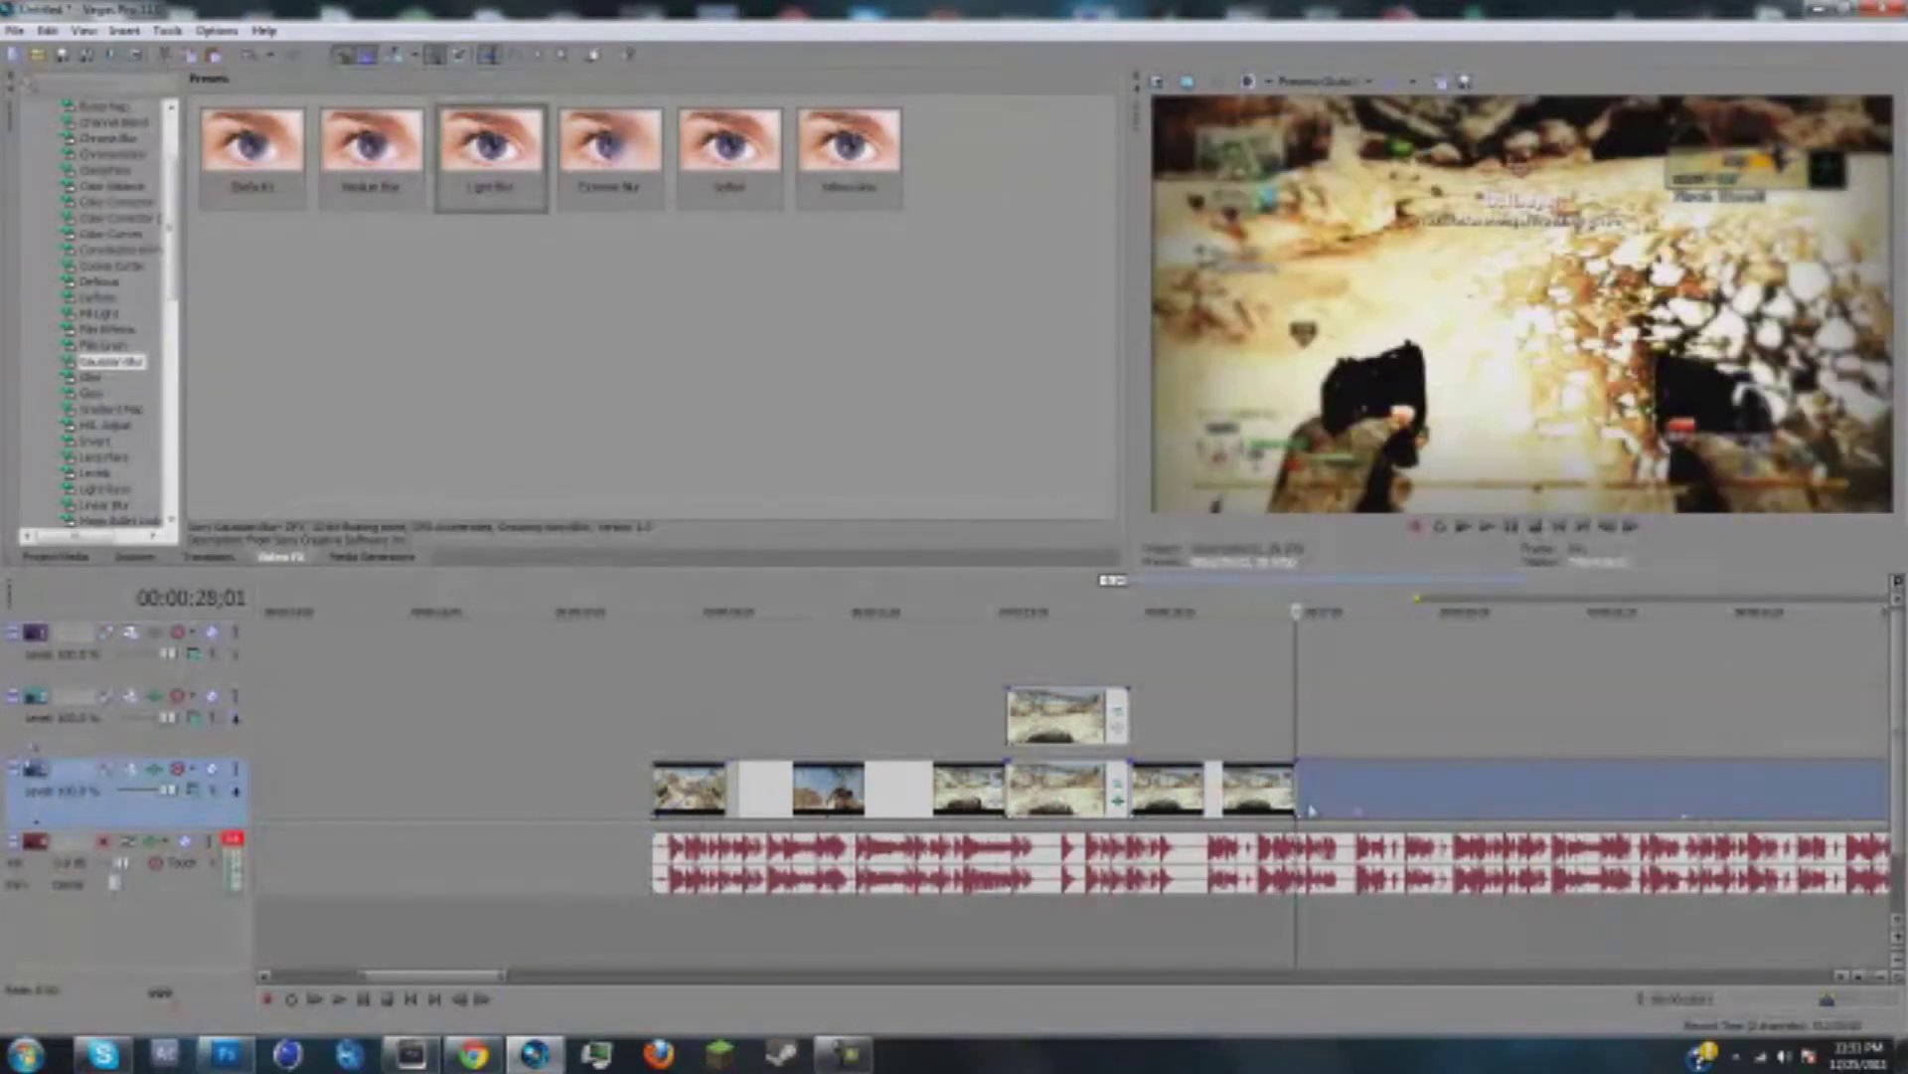
pyautogui.click(1357, 810)
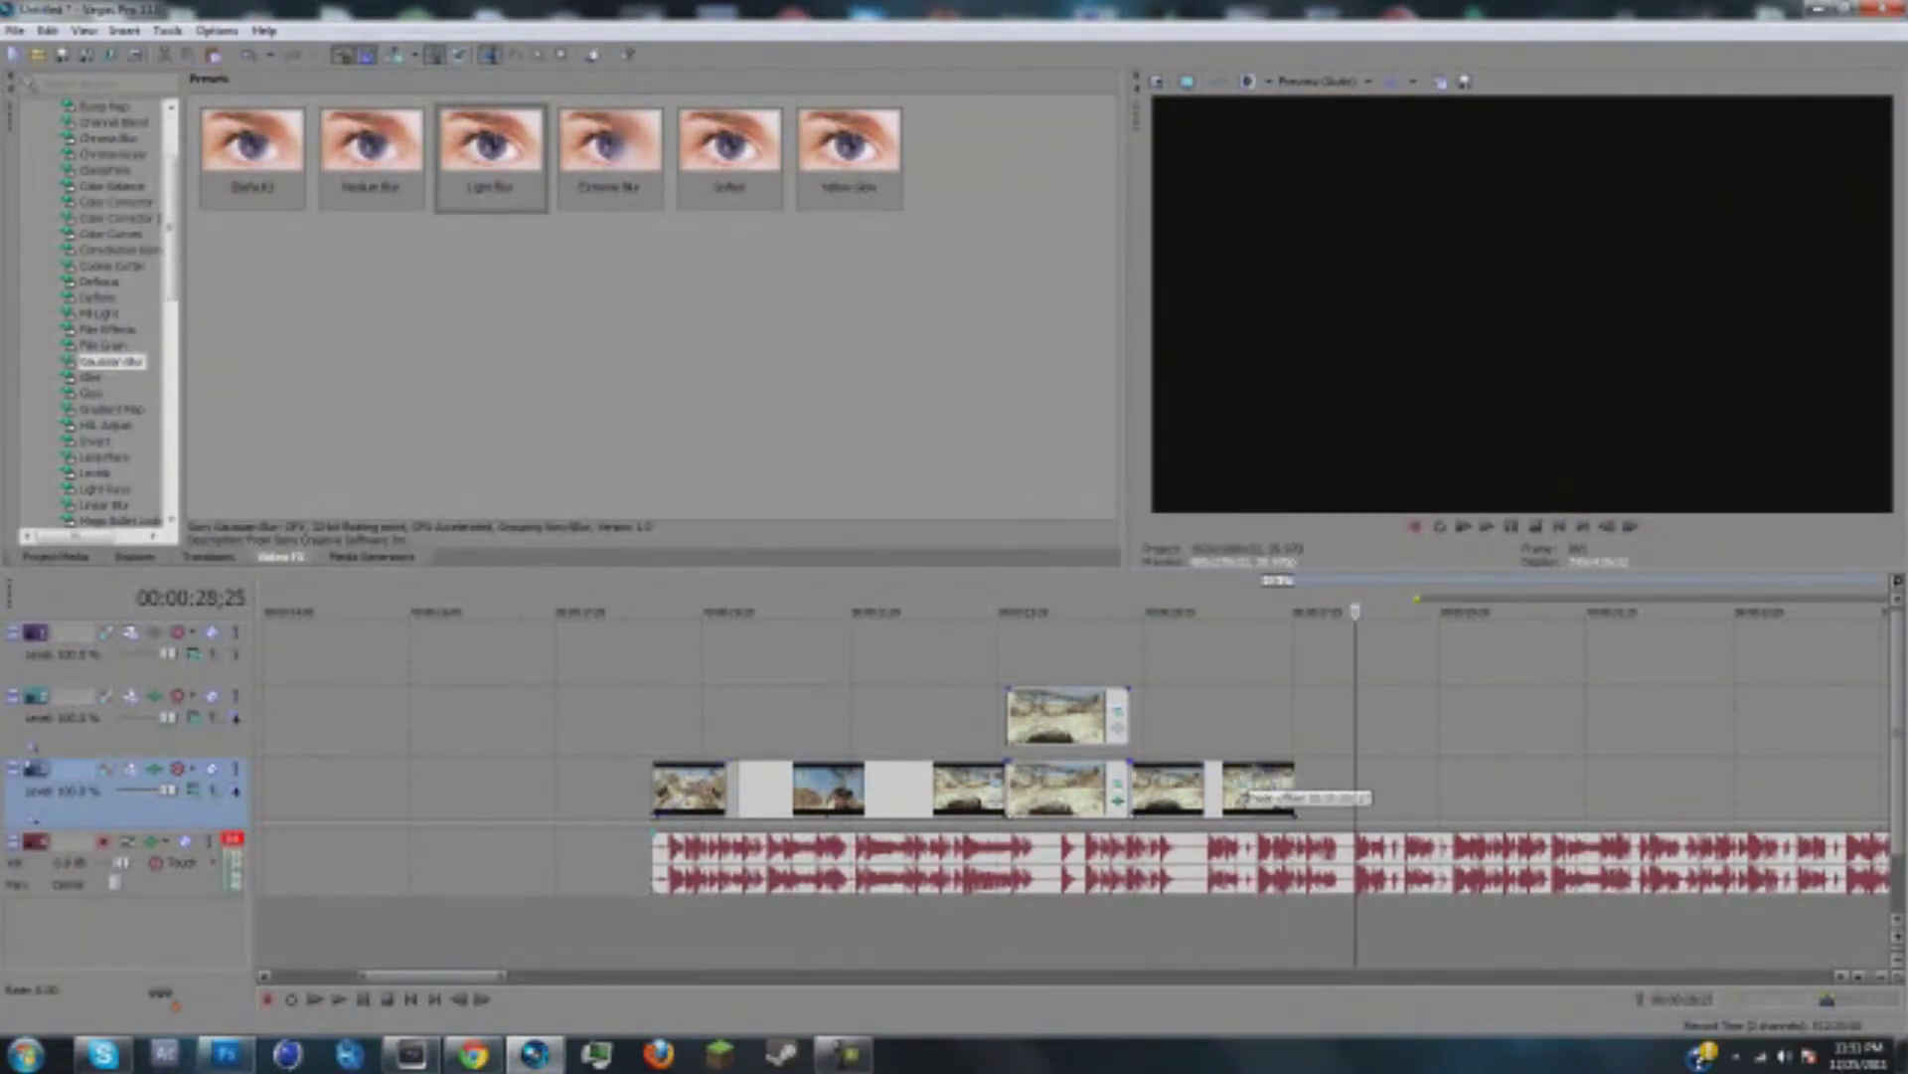
# Step: Split the music track at 00:00:28;01, delete the remainder, and add a fade-out at its end
pyautogui.click(1299, 863)
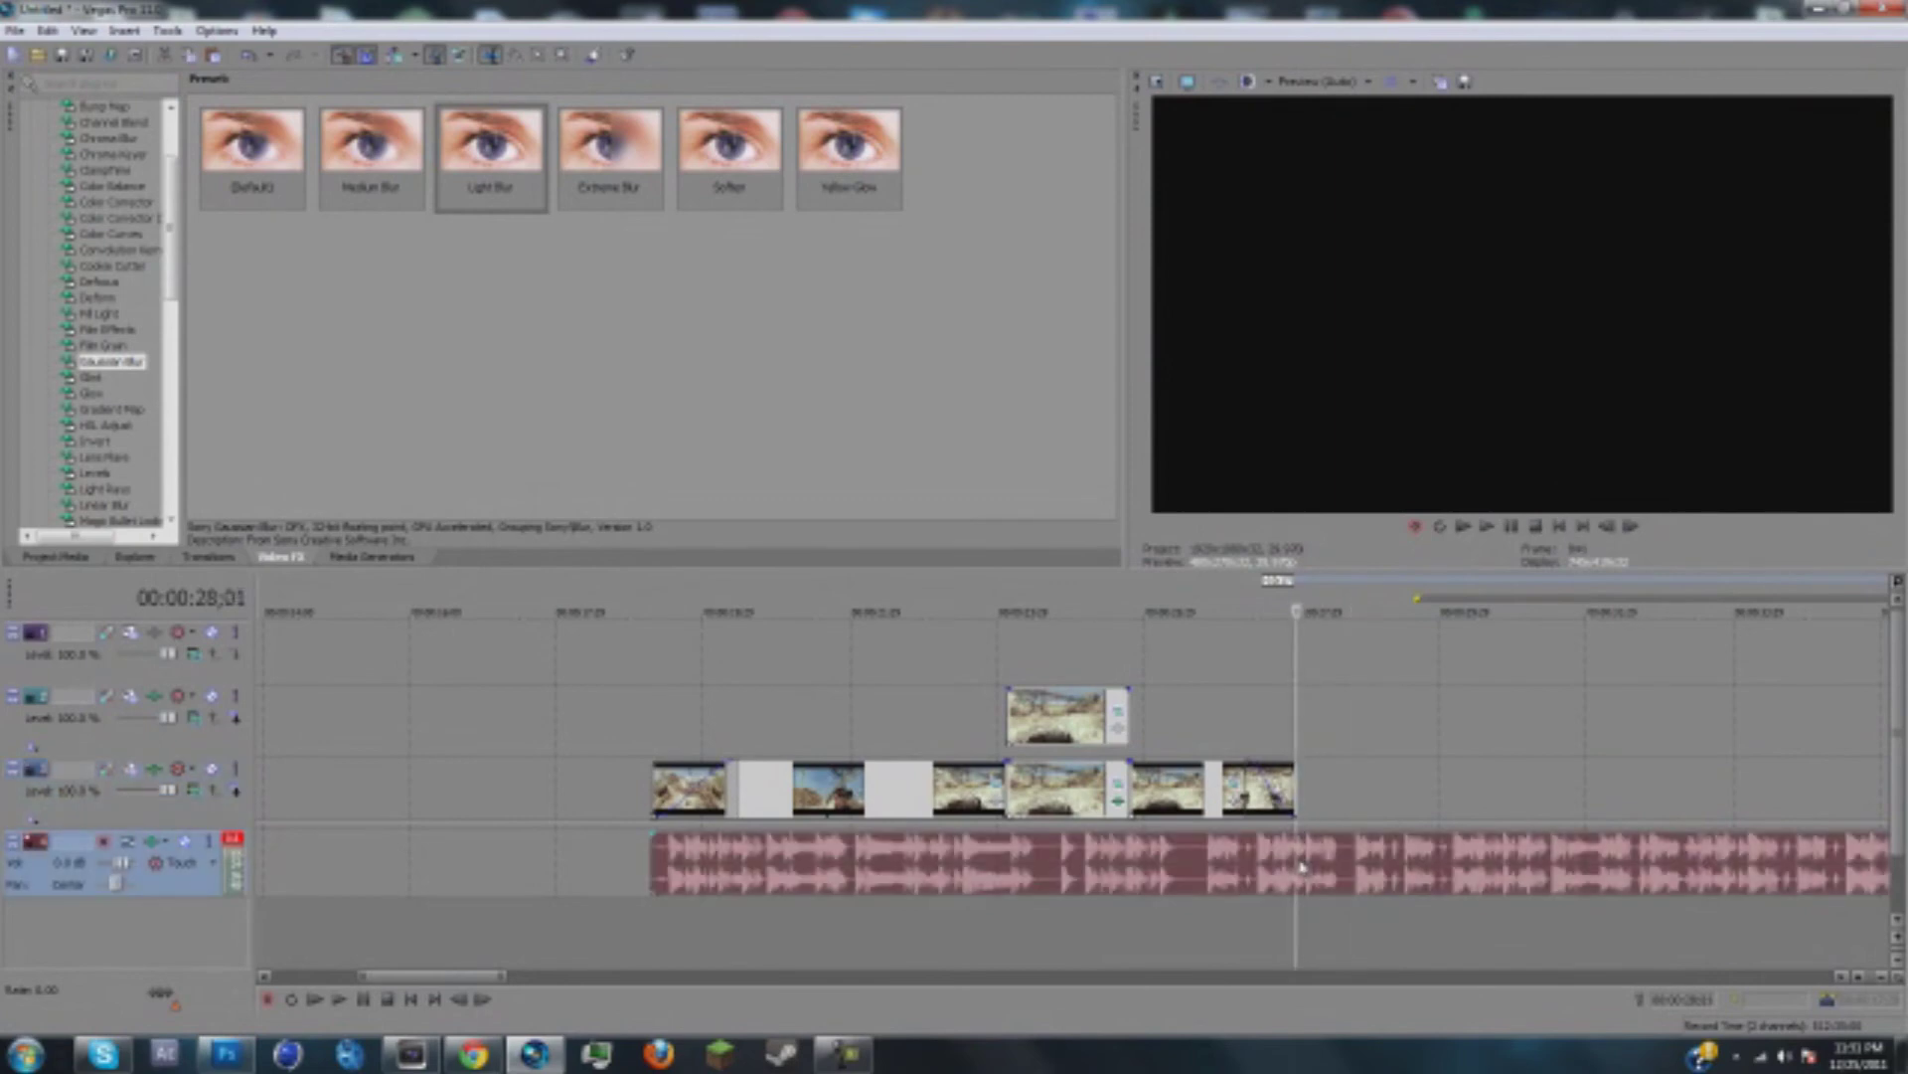
pyautogui.press('s')
pyautogui.click(1307, 866)
pyautogui.press('Delete')
pyautogui.moveTo(1296, 837); pyautogui.dragTo(1249, 845)
# Step: Play the color-graded edit from about 00:00:20;13 and again from 00:00:22;27 through the freeze frame
pyautogui.click(738, 863)
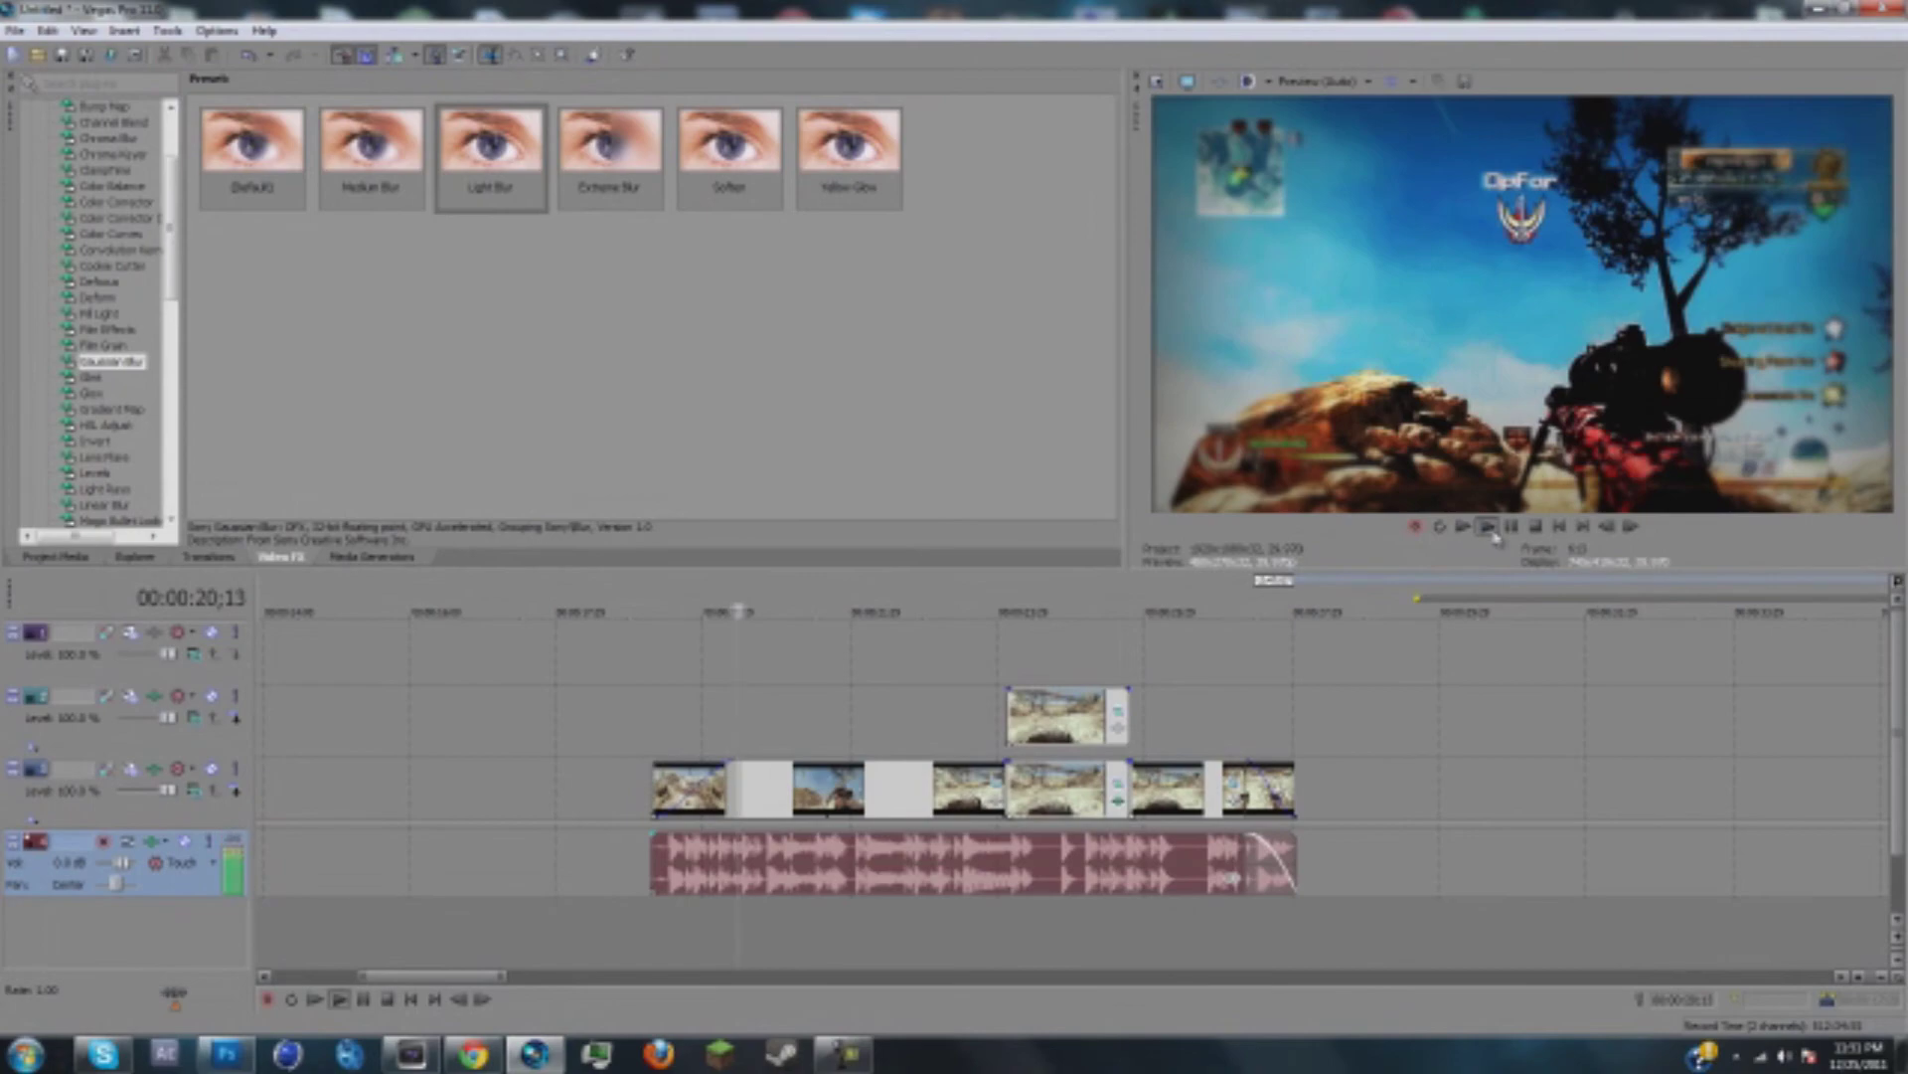
pyautogui.click(1488, 527)
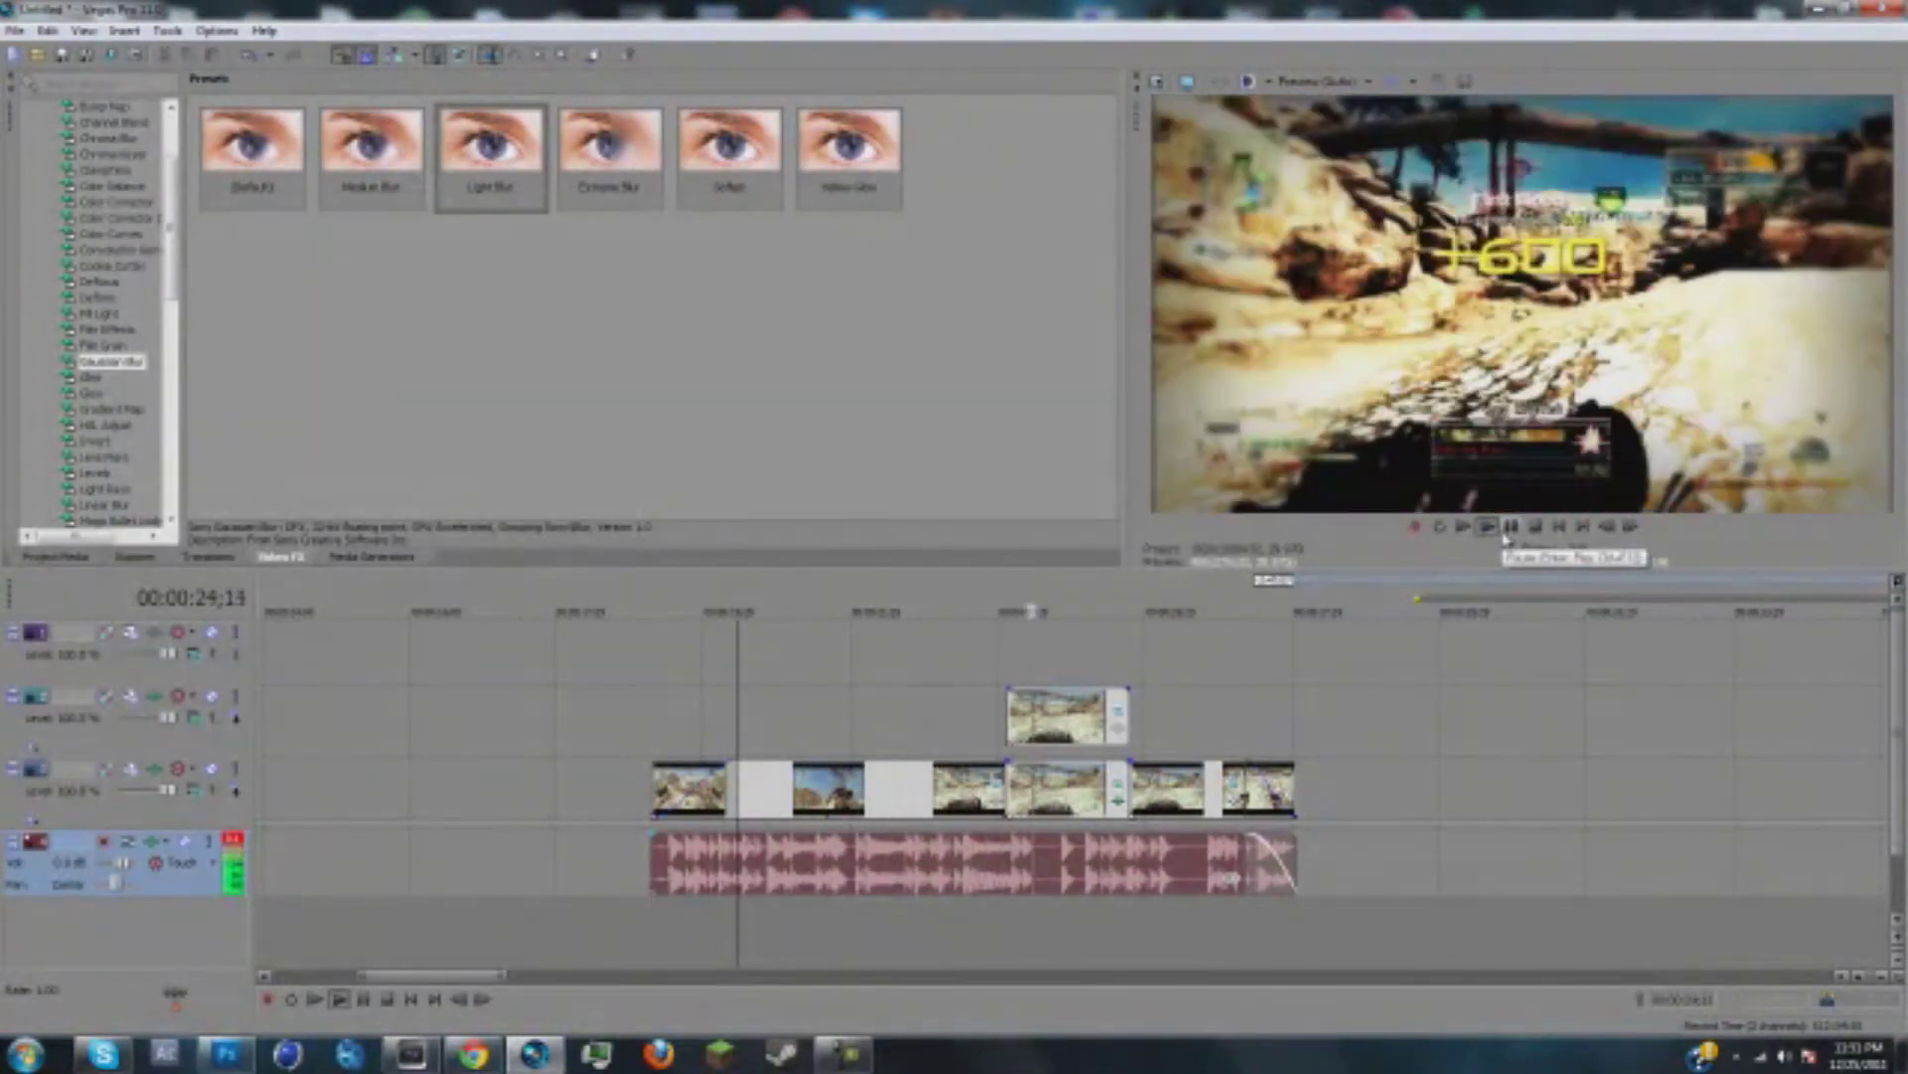
pyautogui.click(1507, 531)
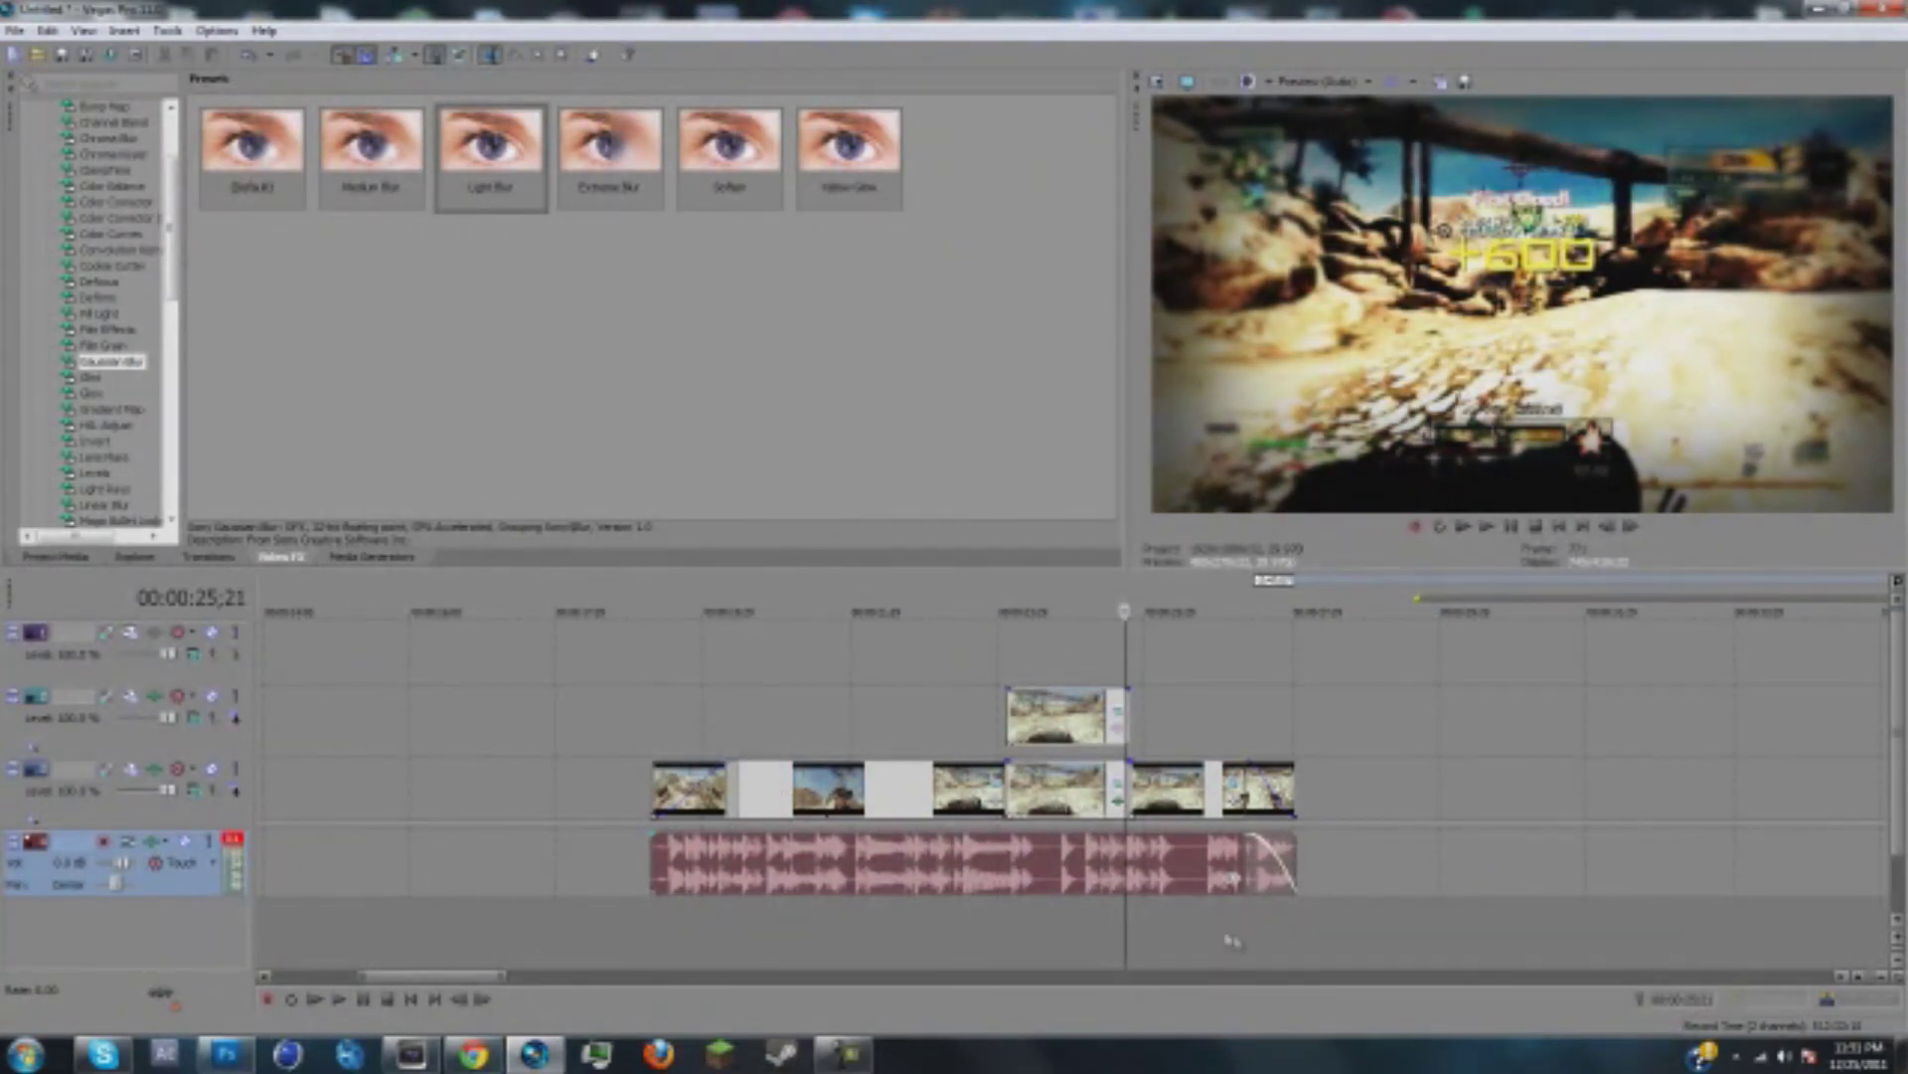
pyautogui.click(999, 880)
pyautogui.click(916, 661)
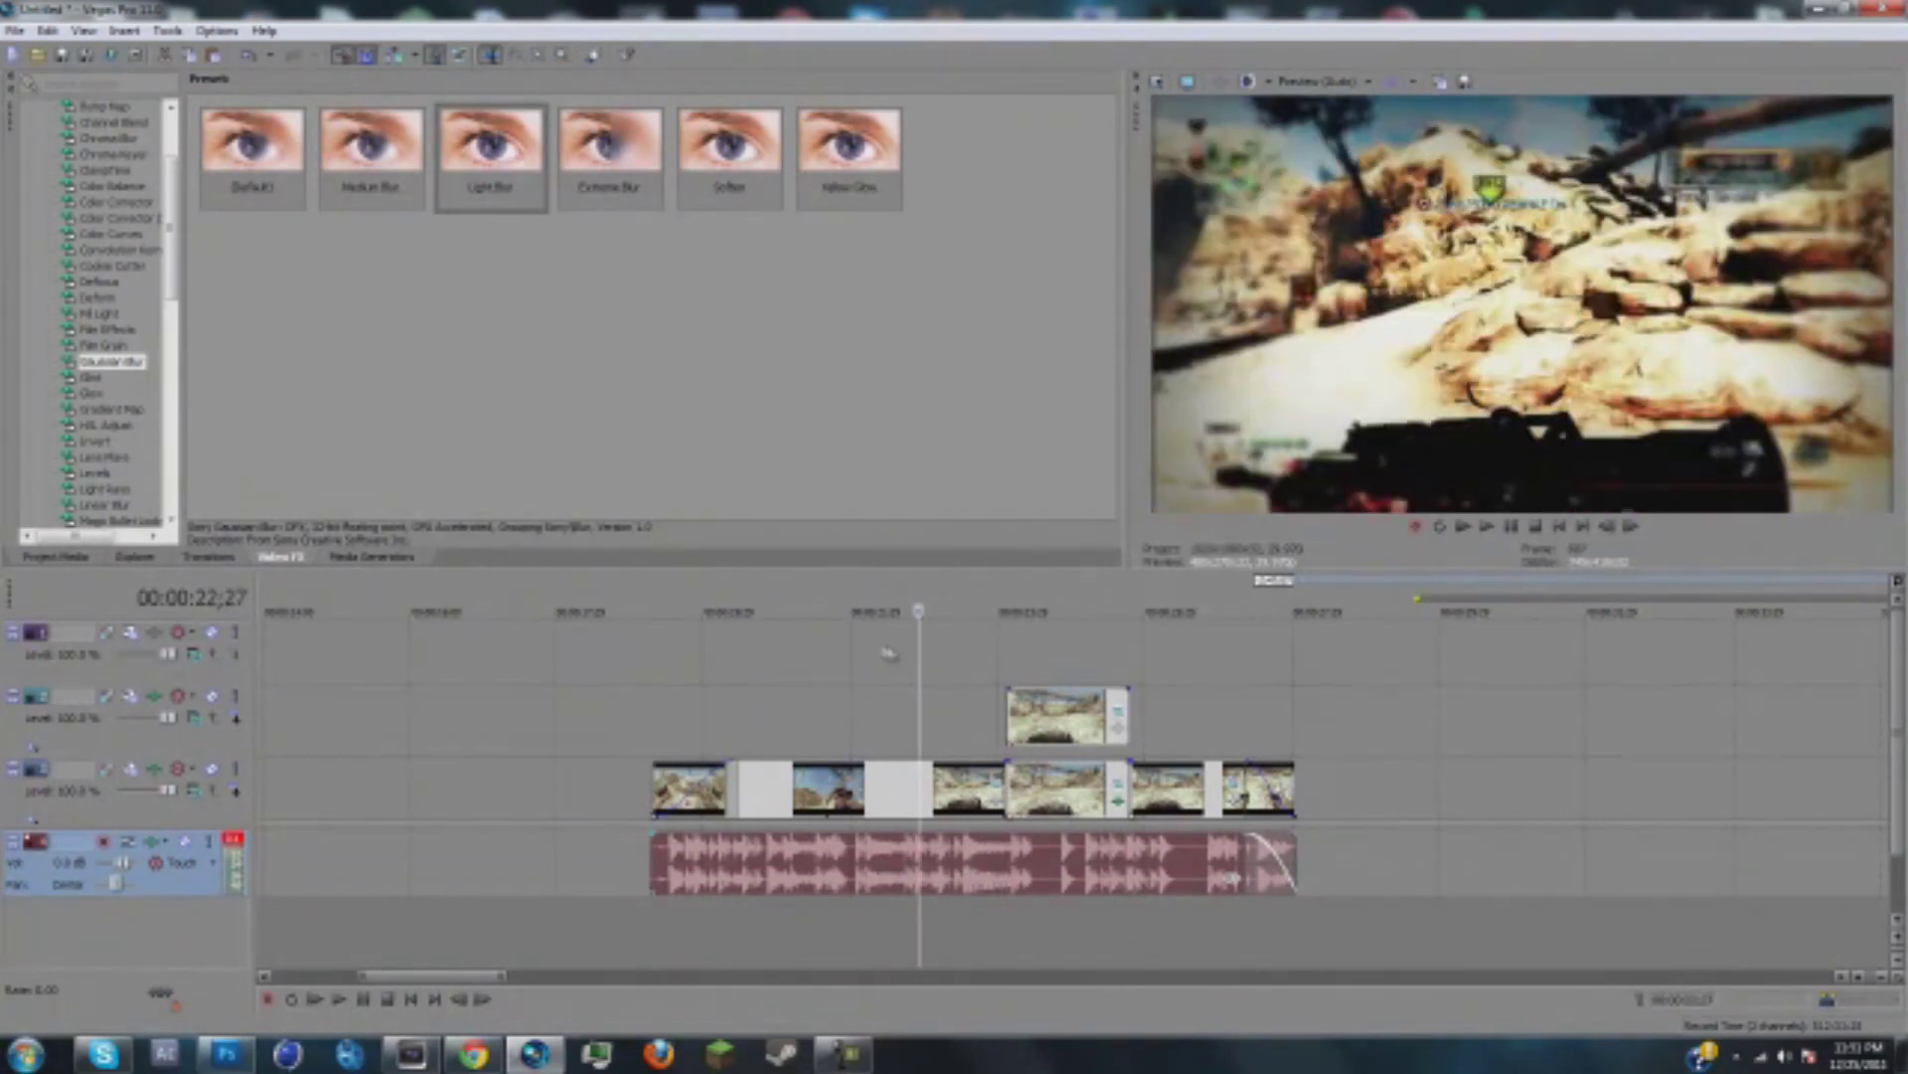
pyautogui.press('space')
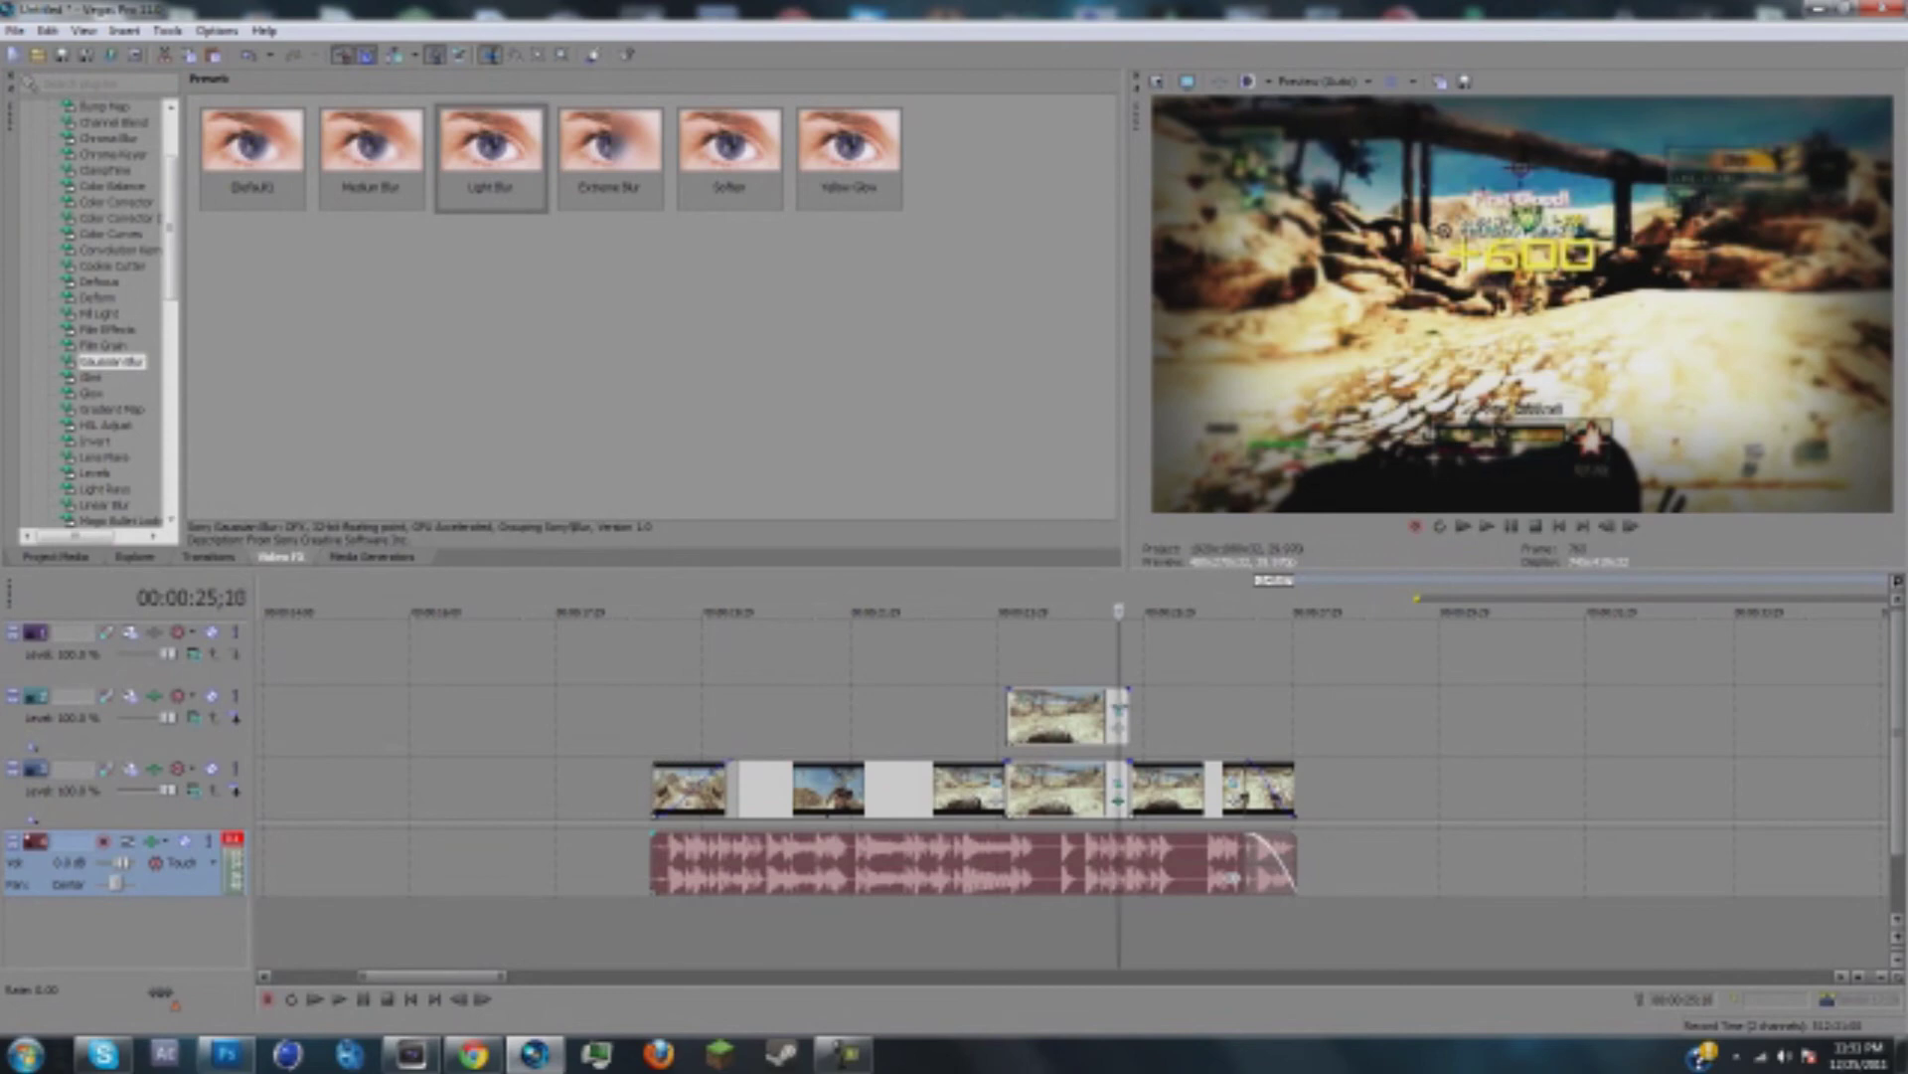
# Step: Examine the score pulse and background blur frame by frame between 00:00:24;16 and 00:00:25;03, and scrub the freeze frame from 00:00:23;02
pyautogui.moveTo(1108, 612); pyautogui.dragTo(1068, 612)
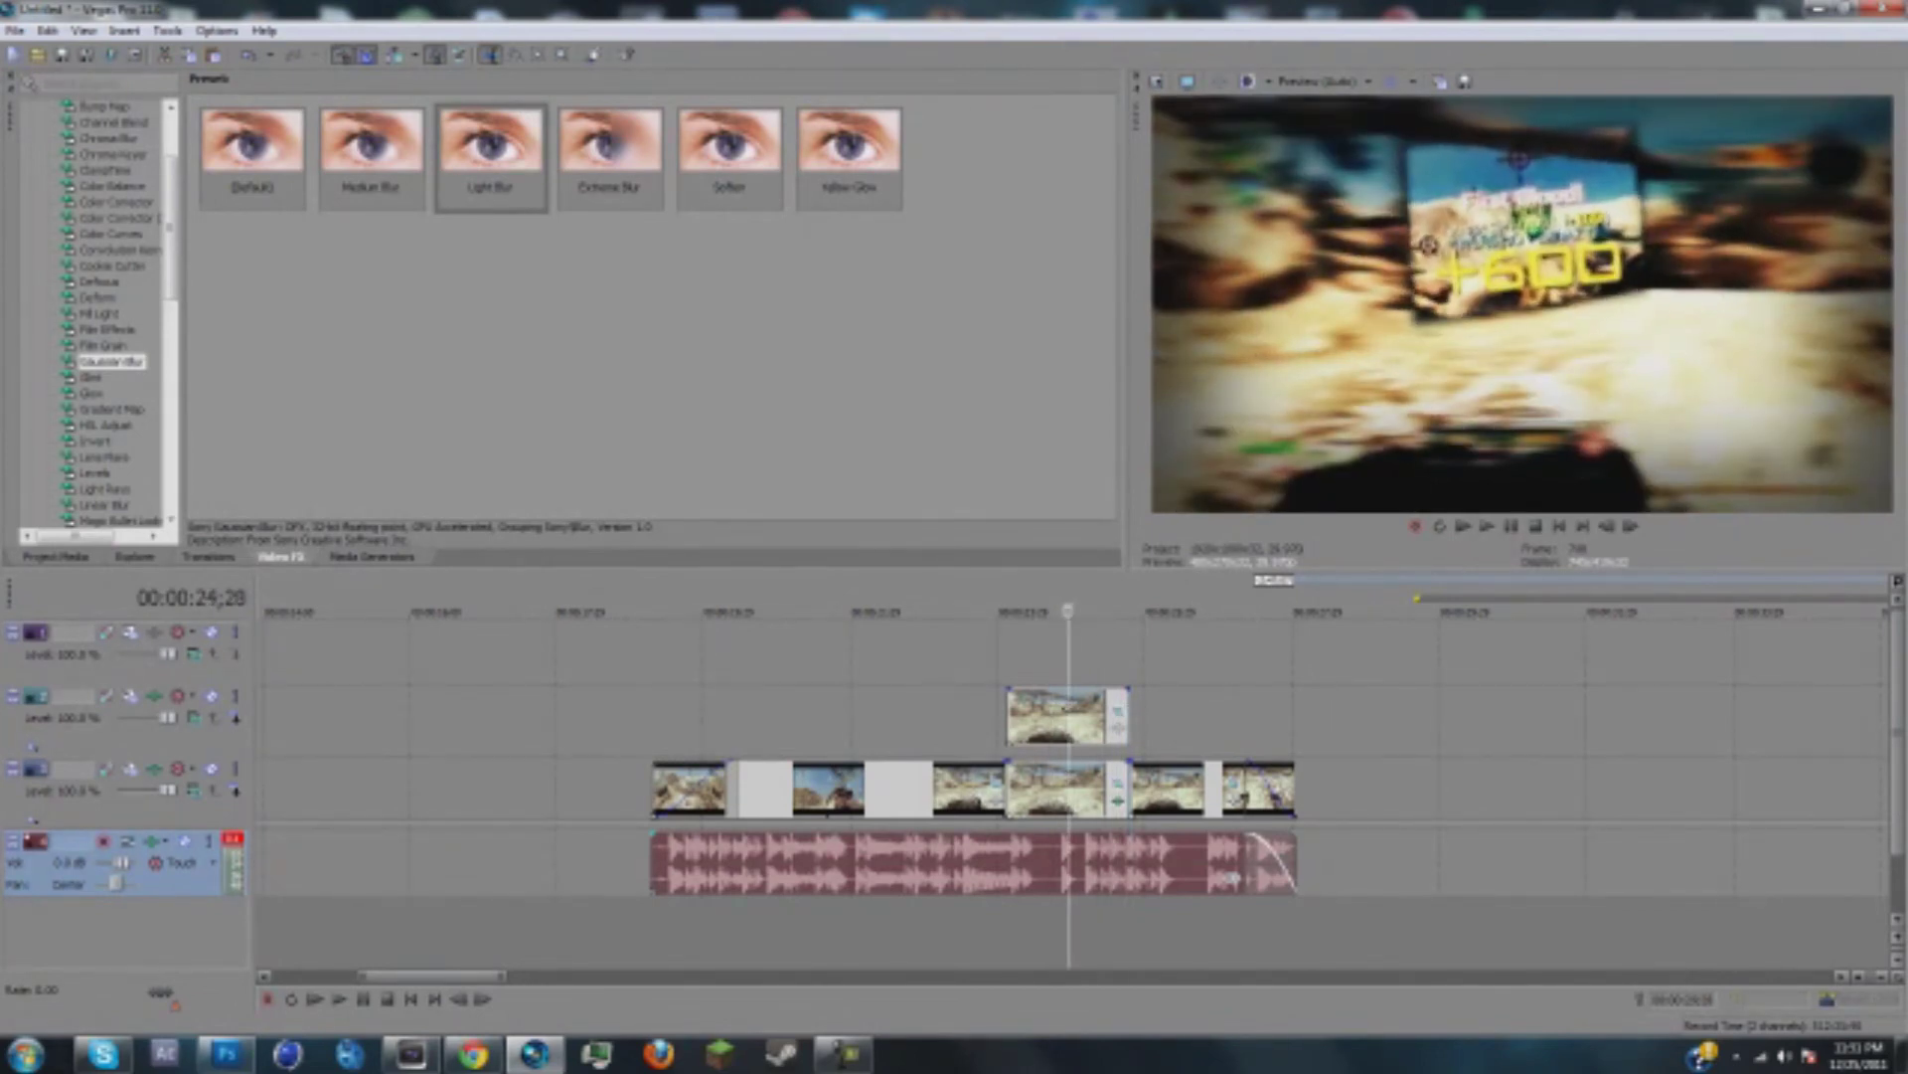
pyautogui.press('Left')
pyautogui.press('Left')
pyautogui.press('Left')
pyautogui.press('Left')
pyautogui.press('Left')
pyautogui.press('Left')
pyautogui.press('Left')
pyautogui.press('Left')
pyautogui.press('Left')
pyautogui.press('Left')
pyautogui.press('Left')
pyautogui.press('Left')
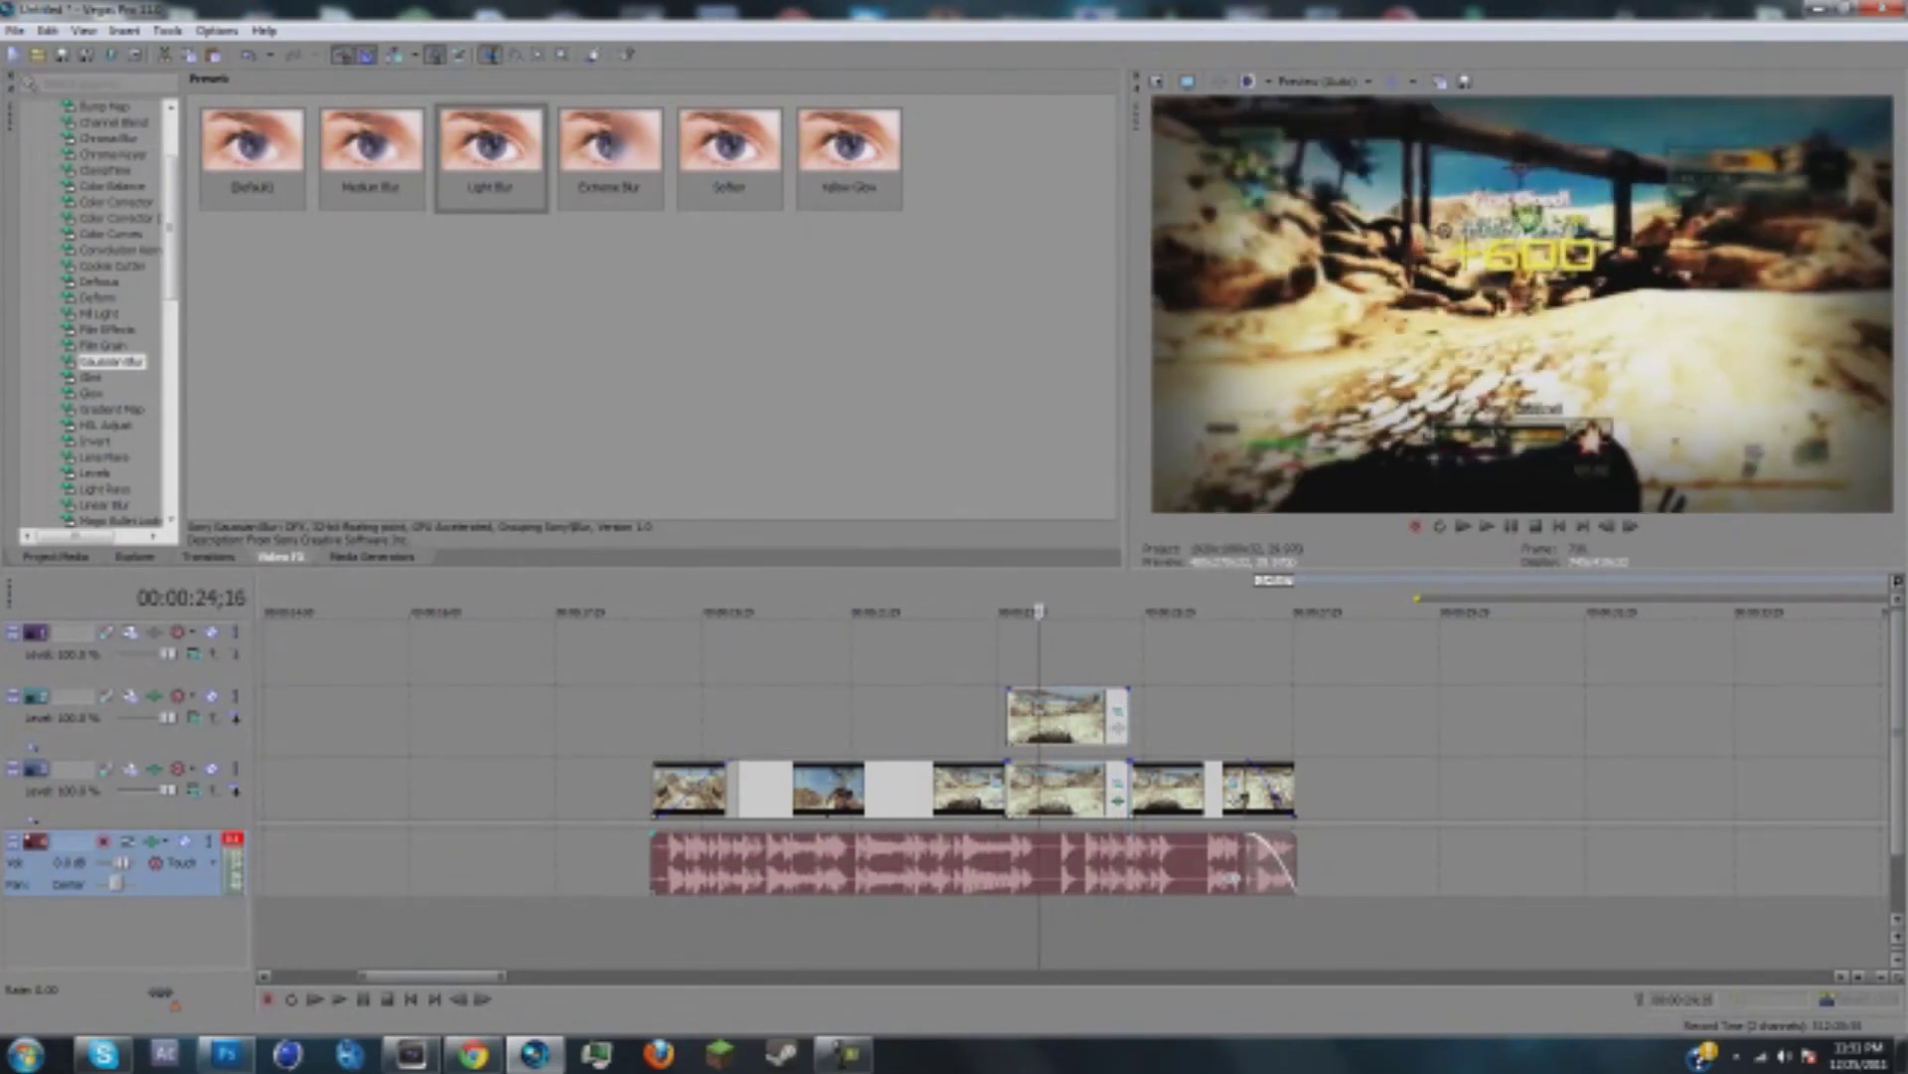
pyautogui.press('Right')
pyautogui.press('Right')
pyautogui.press('Right')
pyautogui.press('Right')
pyautogui.press('Right')
pyautogui.press('Right')
pyautogui.press('Right')
pyautogui.press('Right')
pyautogui.press('Right')
pyautogui.press('Right')
pyautogui.press('Right')
pyautogui.press('Right')
pyautogui.press('Right')
pyautogui.press('Right')
pyautogui.press('Right')
pyautogui.press('Right')
pyautogui.press('Right')
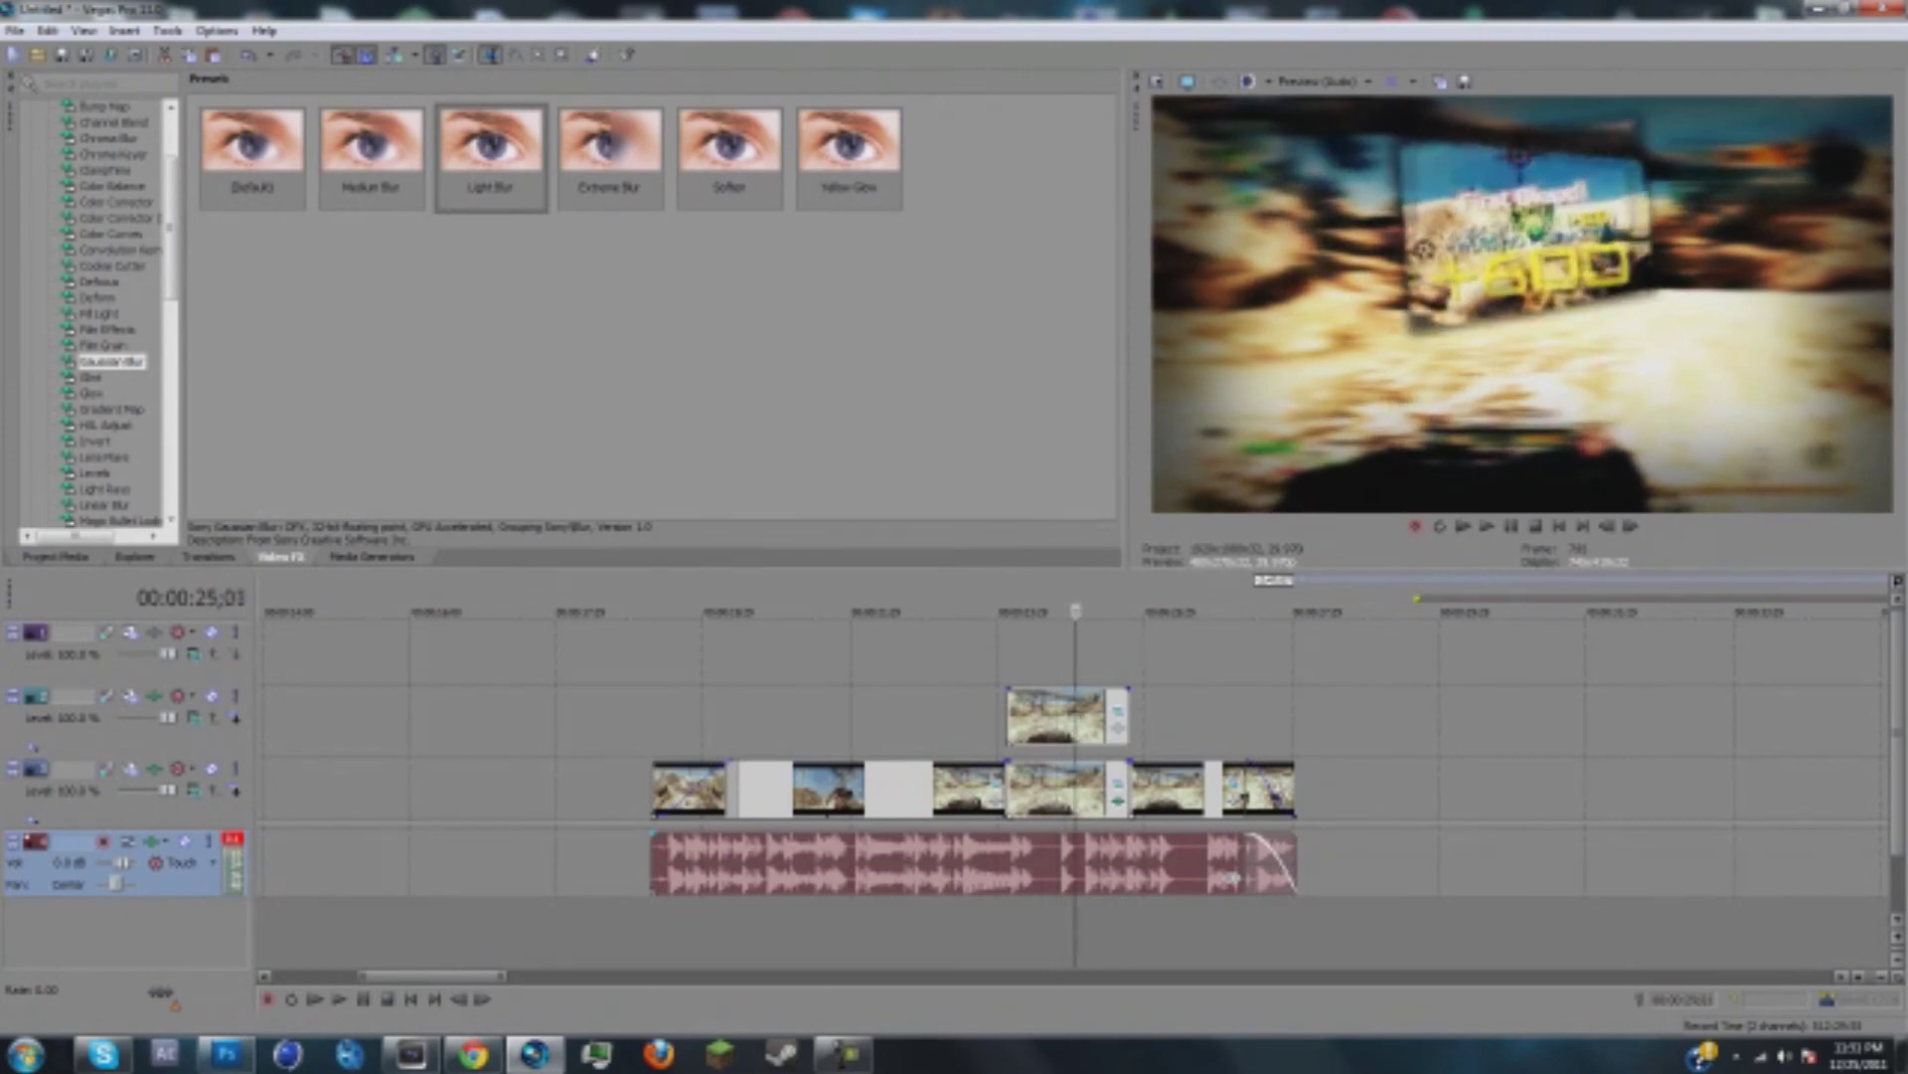
pyautogui.click(932, 600)
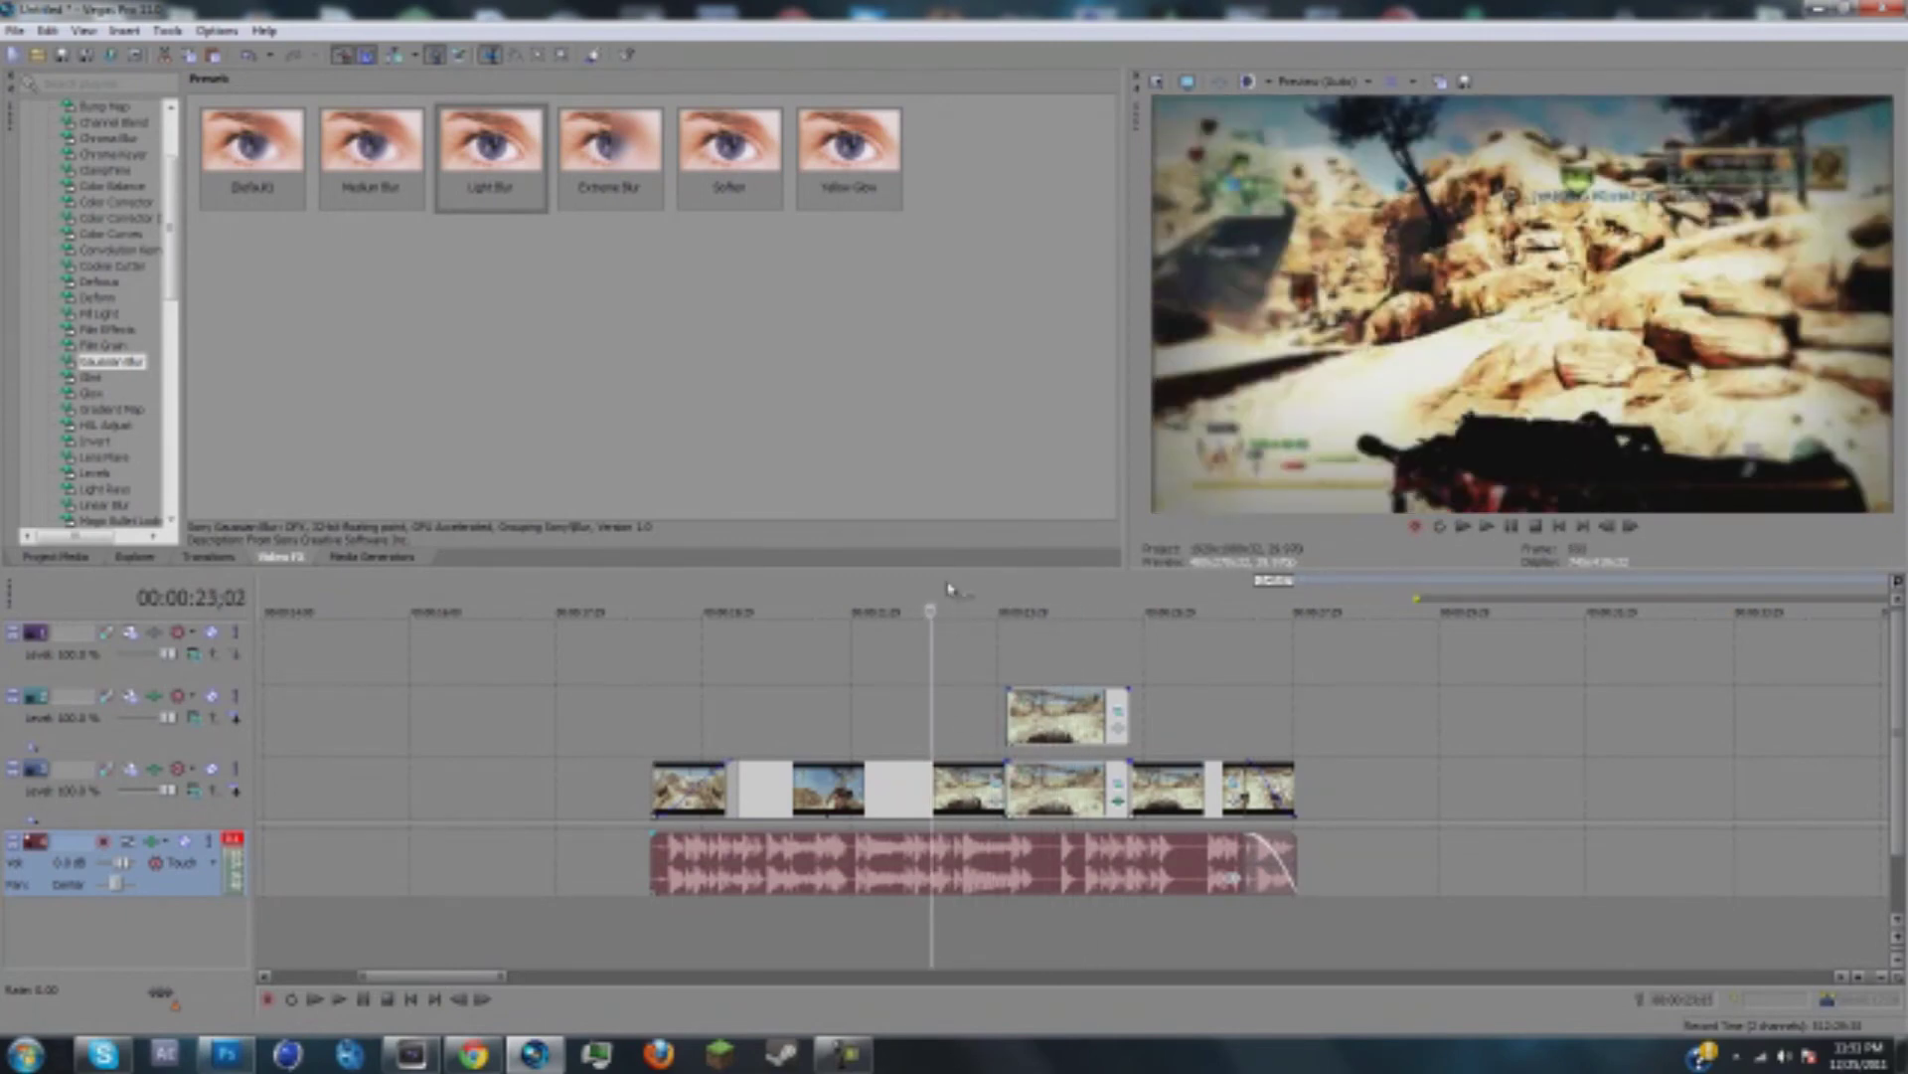
pyautogui.moveTo(946, 587); pyautogui.dragTo(1083, 596)
pyautogui.click(863, 710)
pyautogui.scroll(-5, 840, 871)
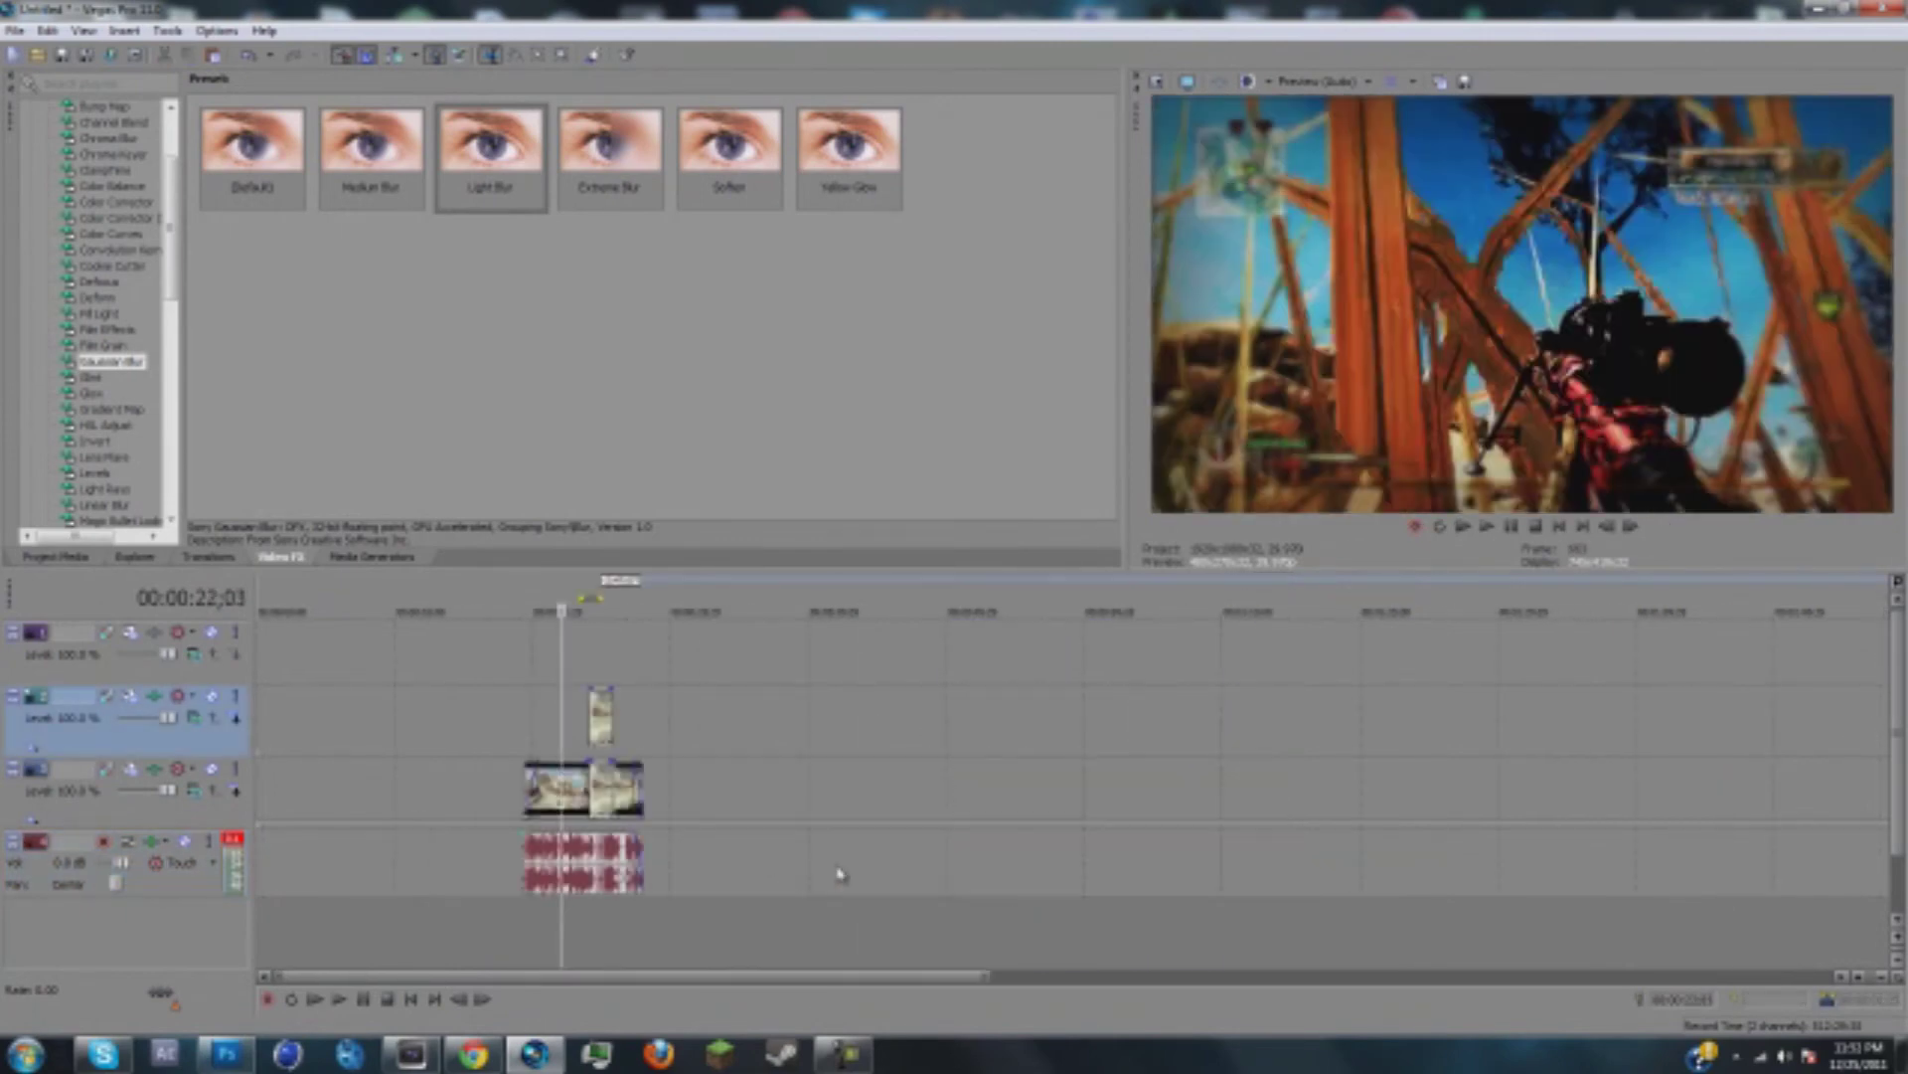
# Step: Examine the final gameplay clip frame by frame between 00:00:26;04 and 00:00:26;08
pyautogui.scroll(5, 840, 875)
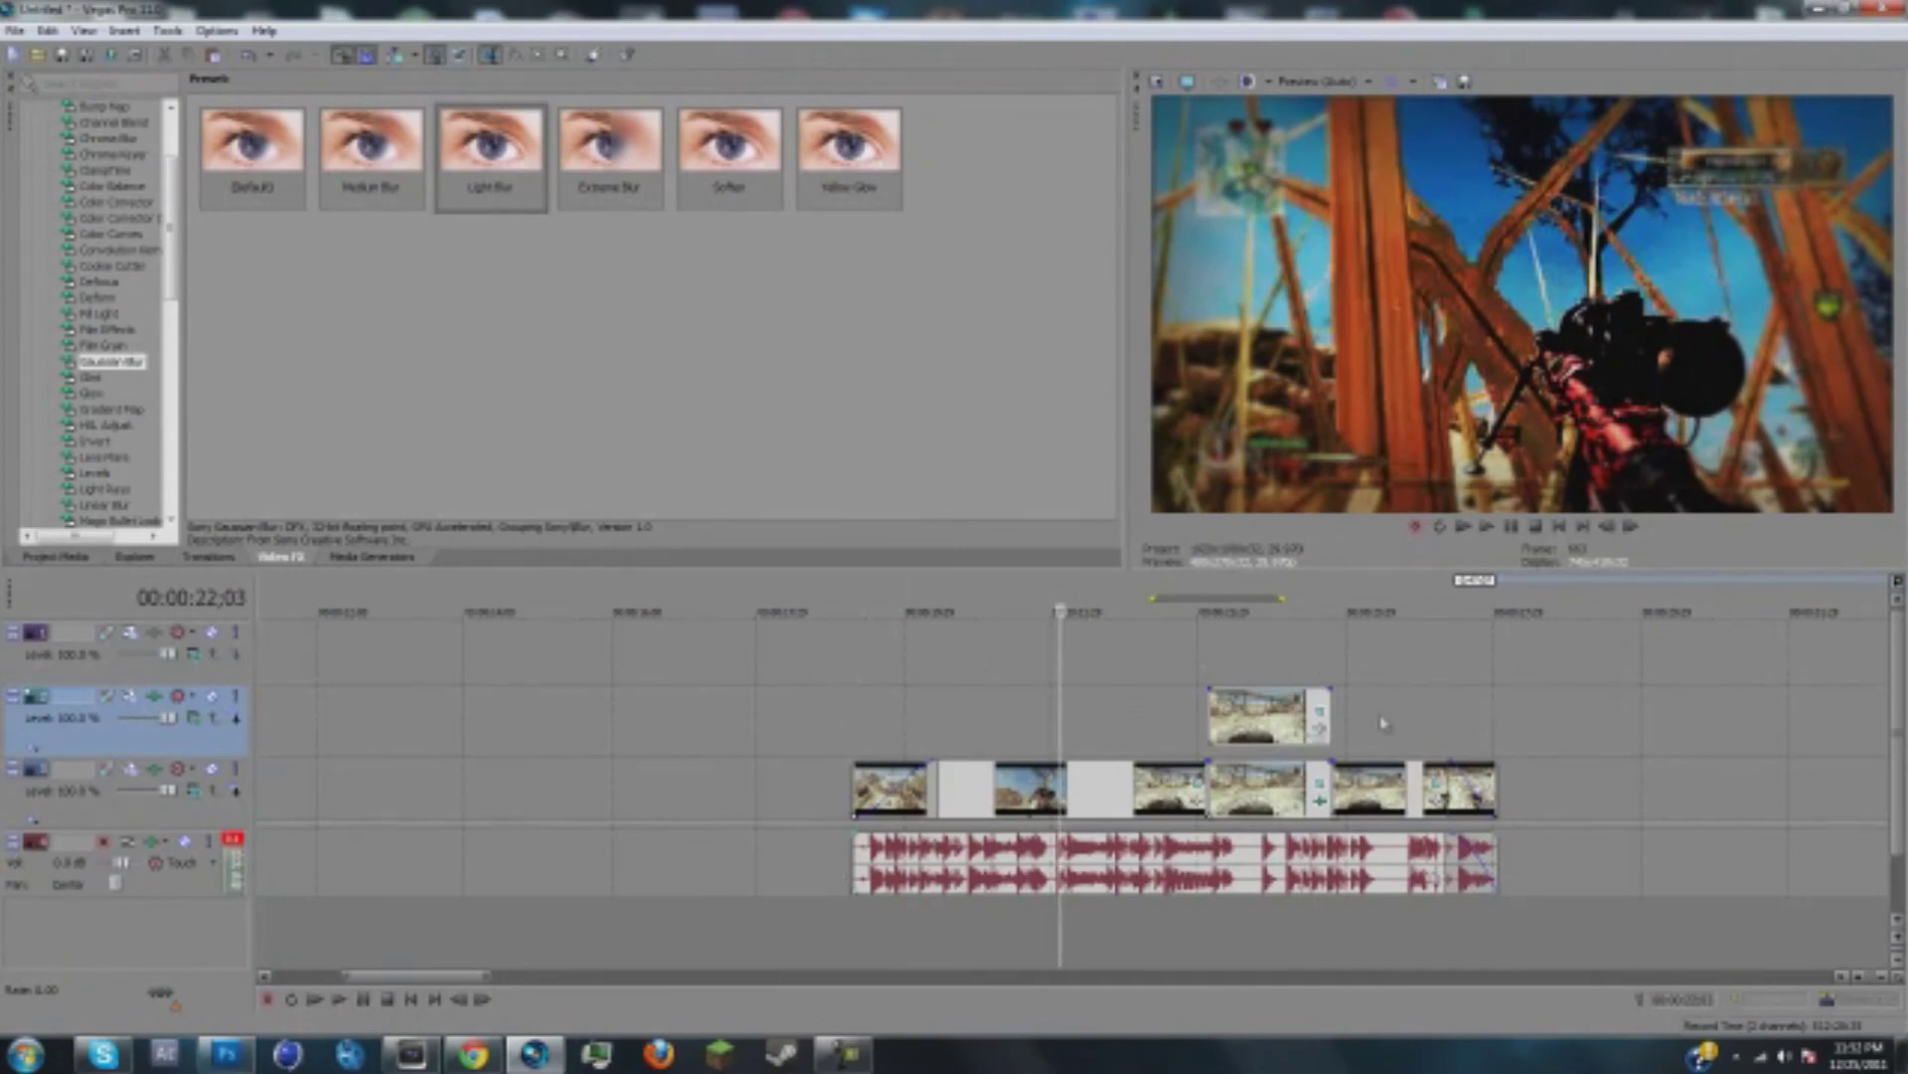
pyautogui.click(1349, 791)
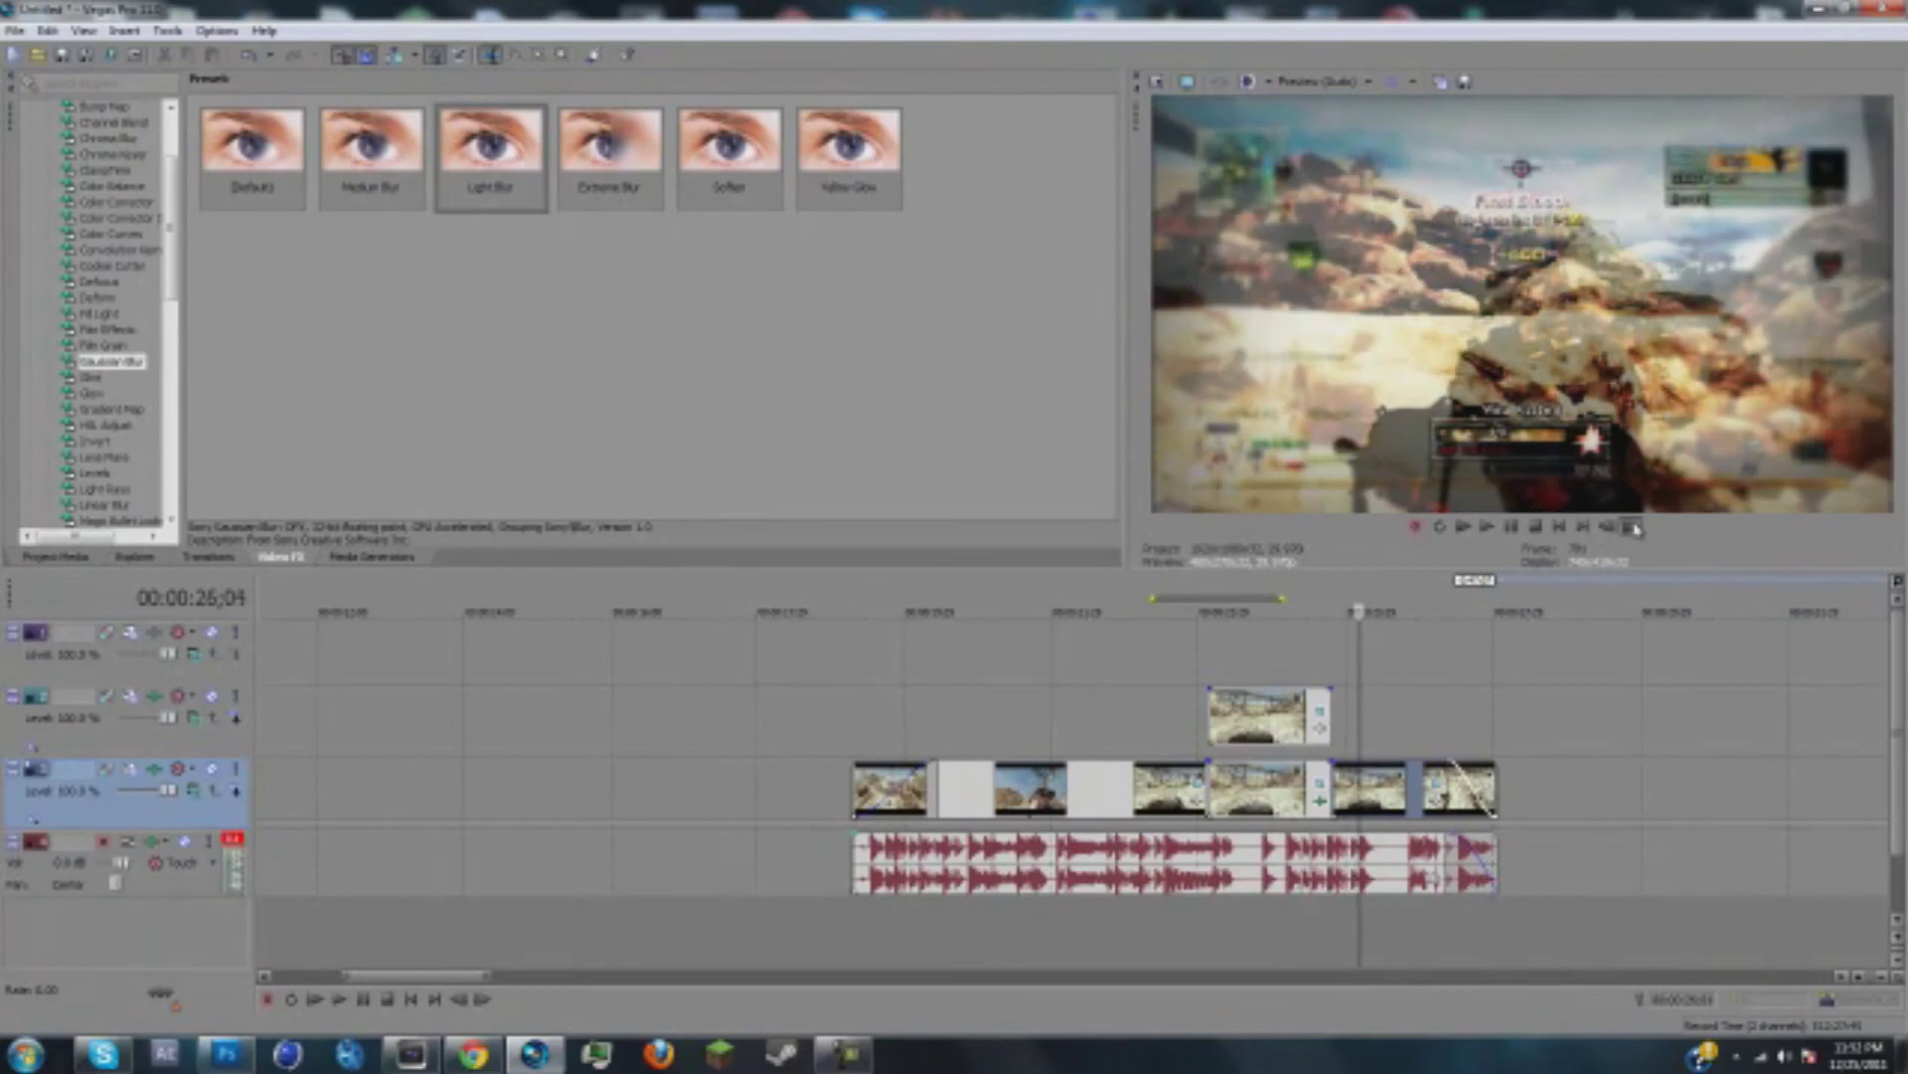
pyautogui.click(1635, 528)
pyautogui.click(1635, 528)
pyautogui.click(1635, 528)
pyautogui.click(1635, 528)
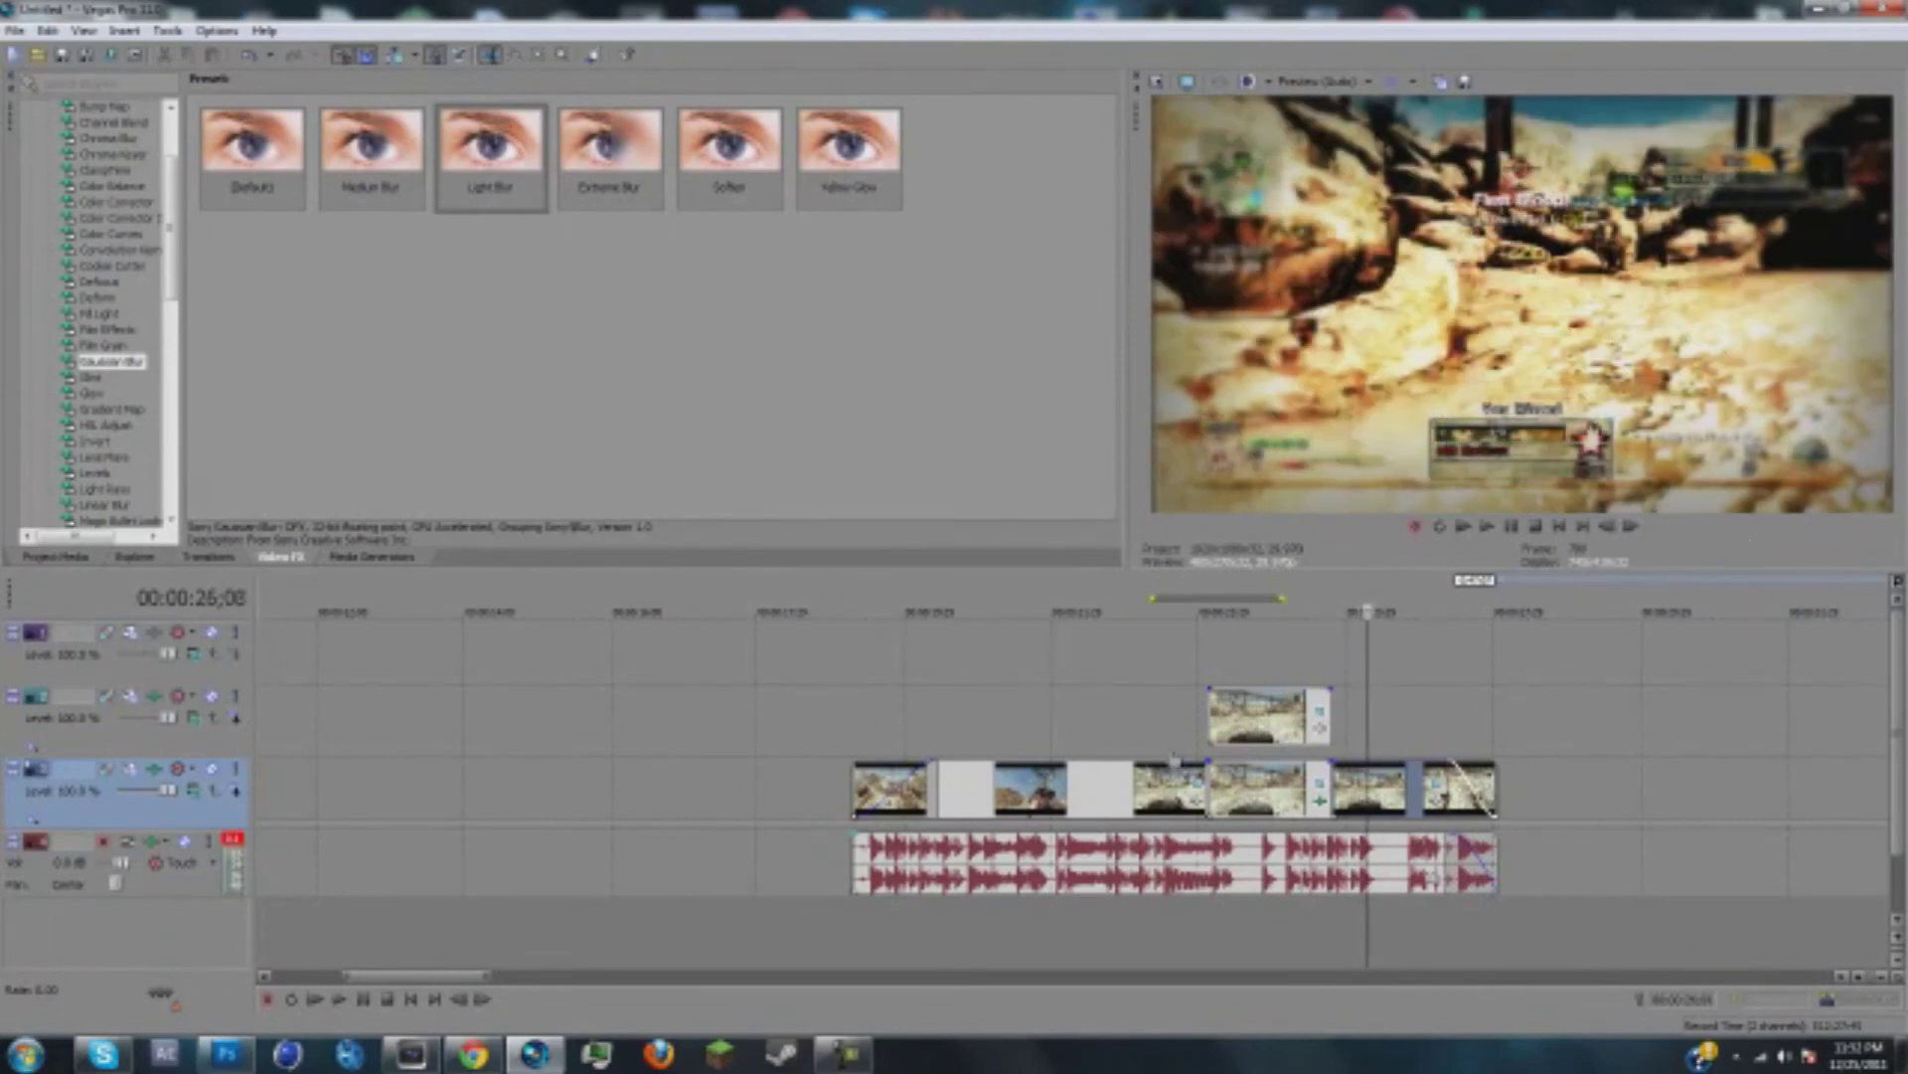
# Step: Import the Particles (5) WMV overlay from the Editing Equipment folder and place it on the top video track starting at 00:00:19;08
pyautogui.click(919, 743)
pyautogui.click(835, 714)
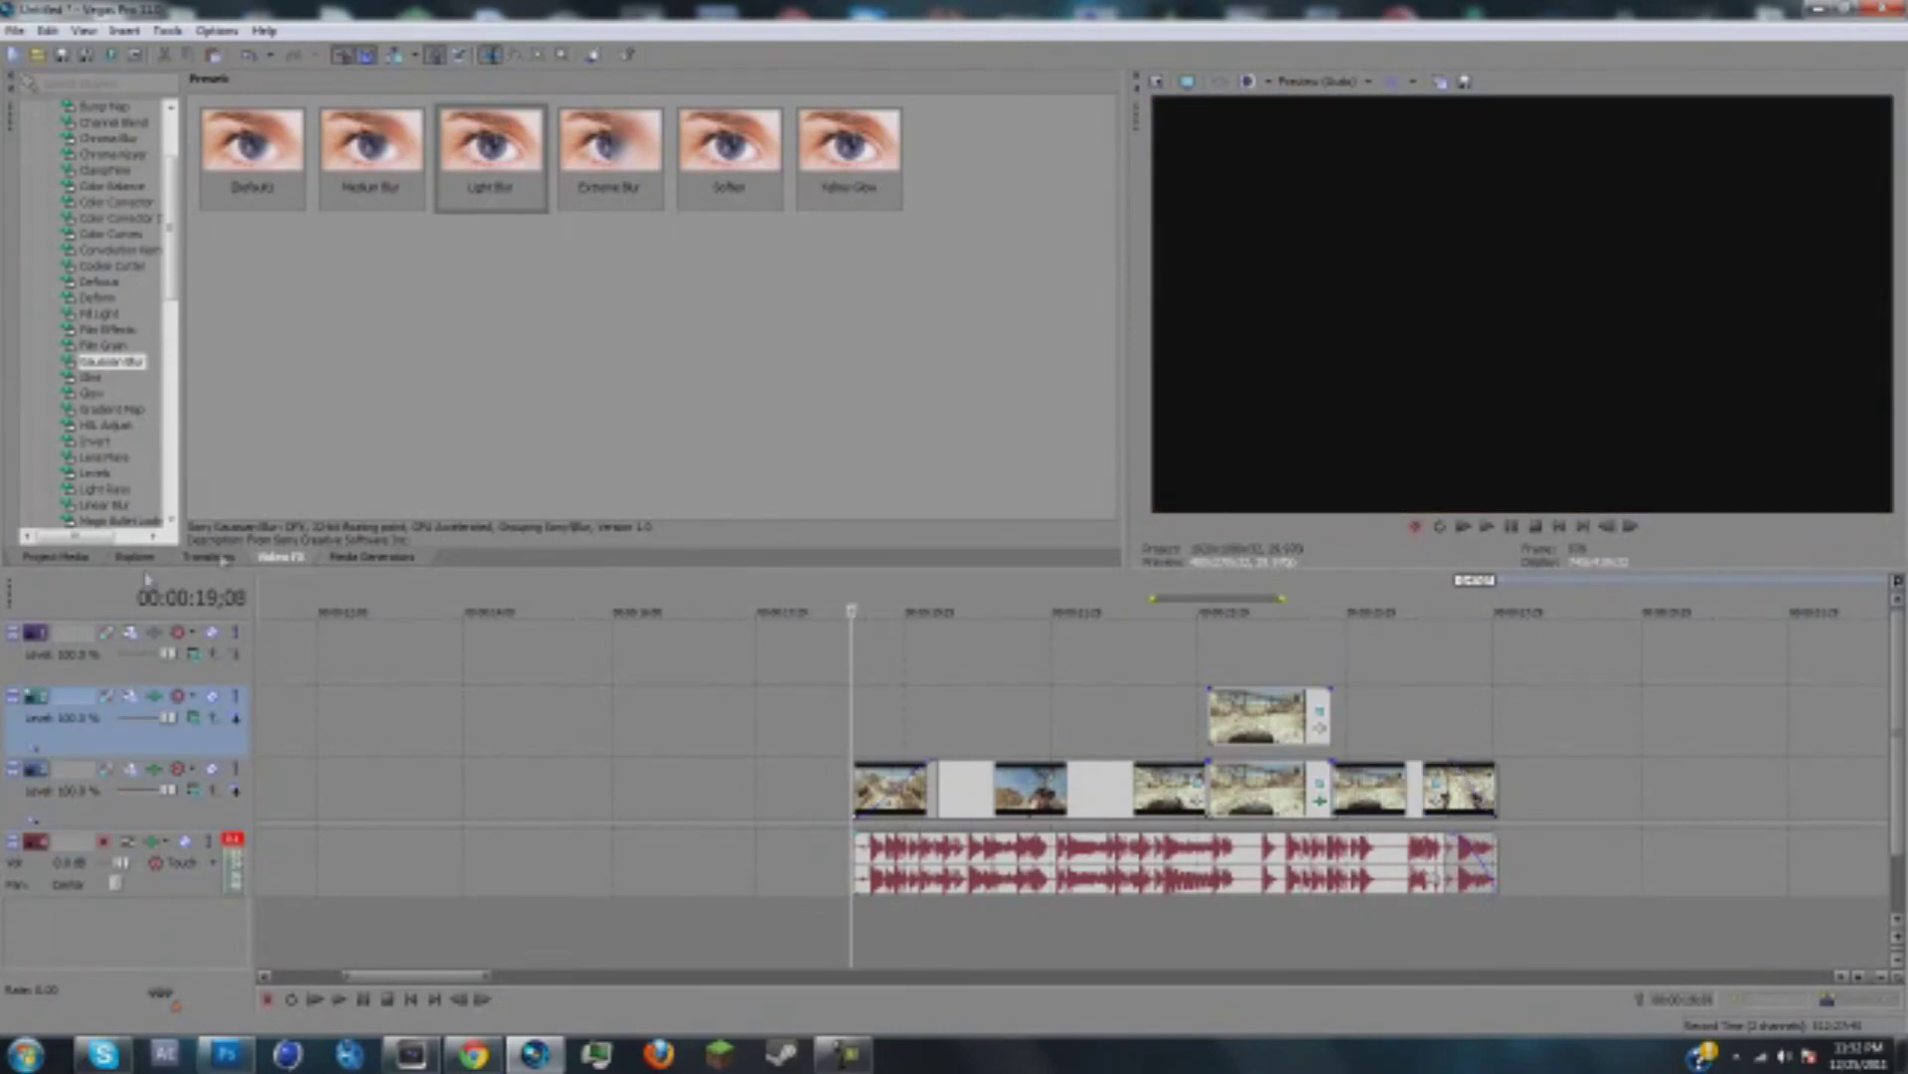
pyautogui.moveTo(173, 288); pyautogui.dragTo(22, 67)
pyautogui.click(15, 31)
pyautogui.moveTo(322, 223)
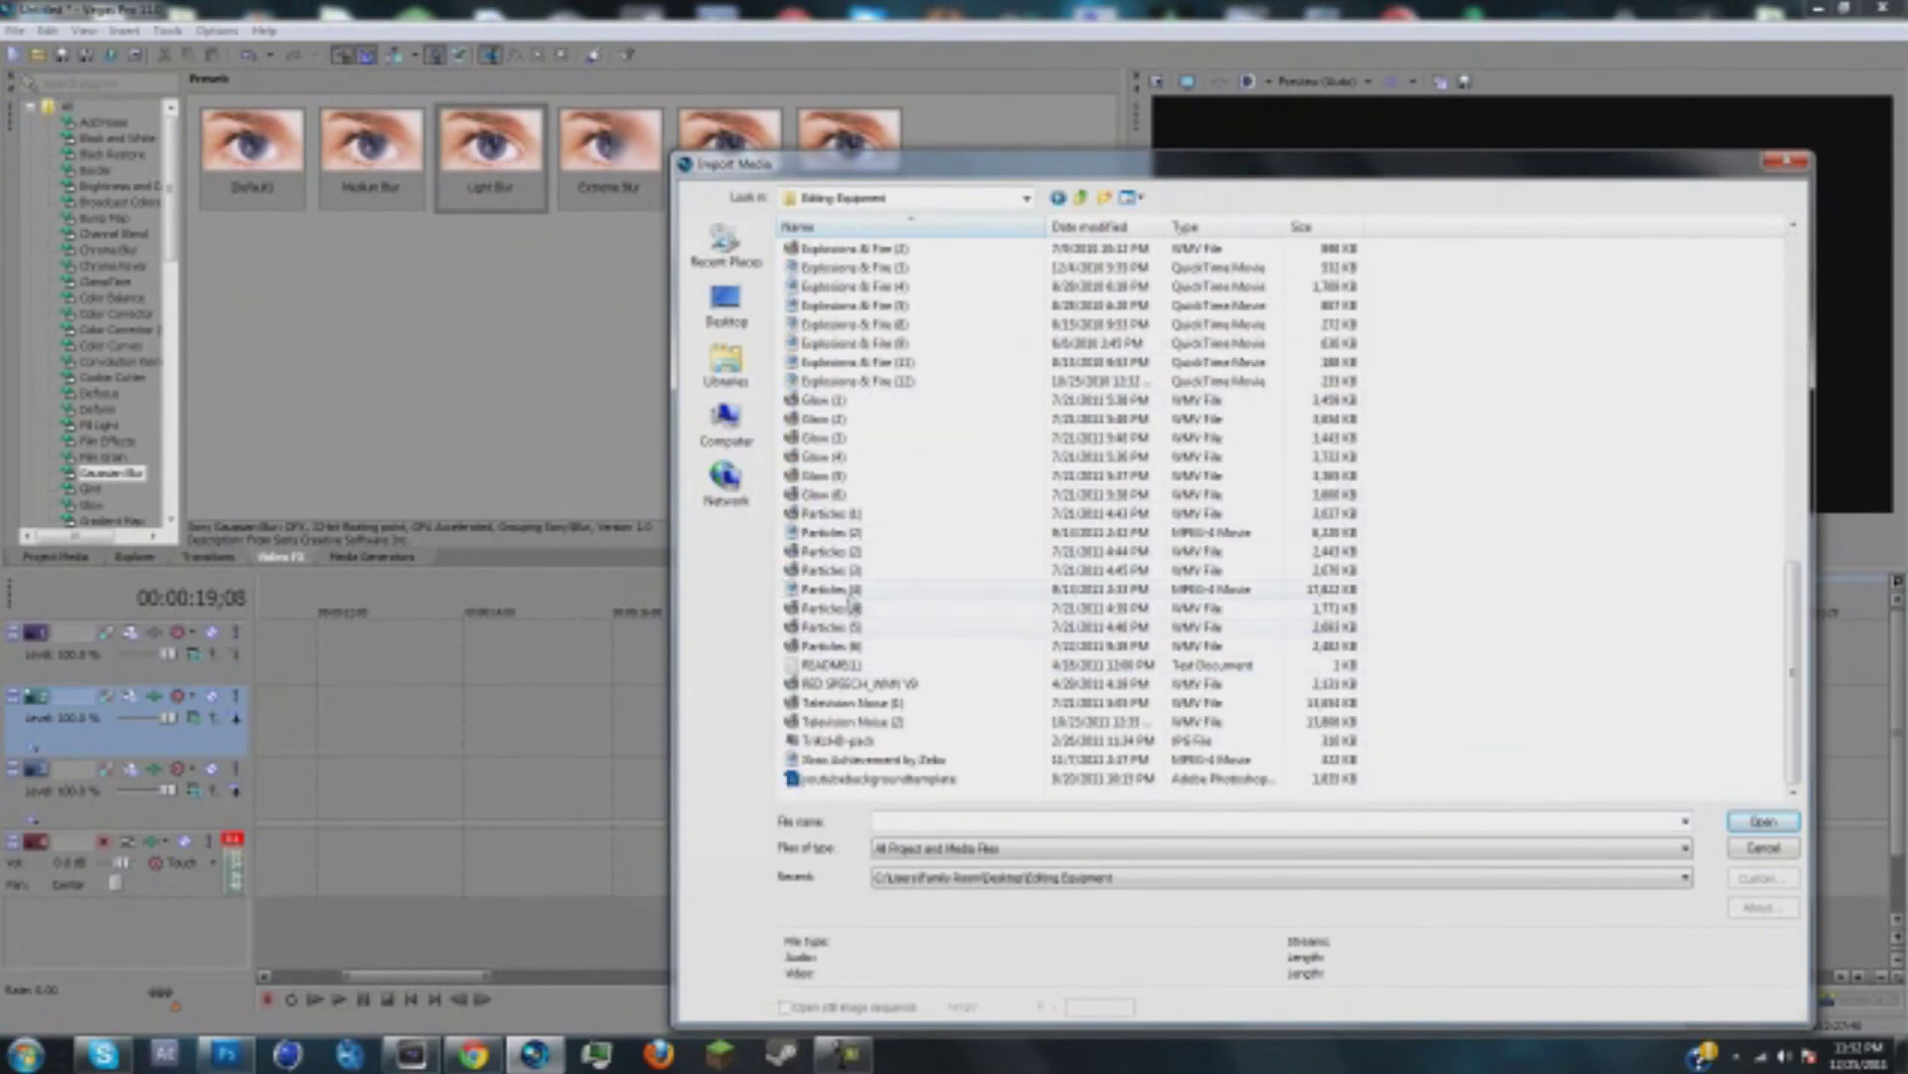
pyautogui.doubleClick(844, 631)
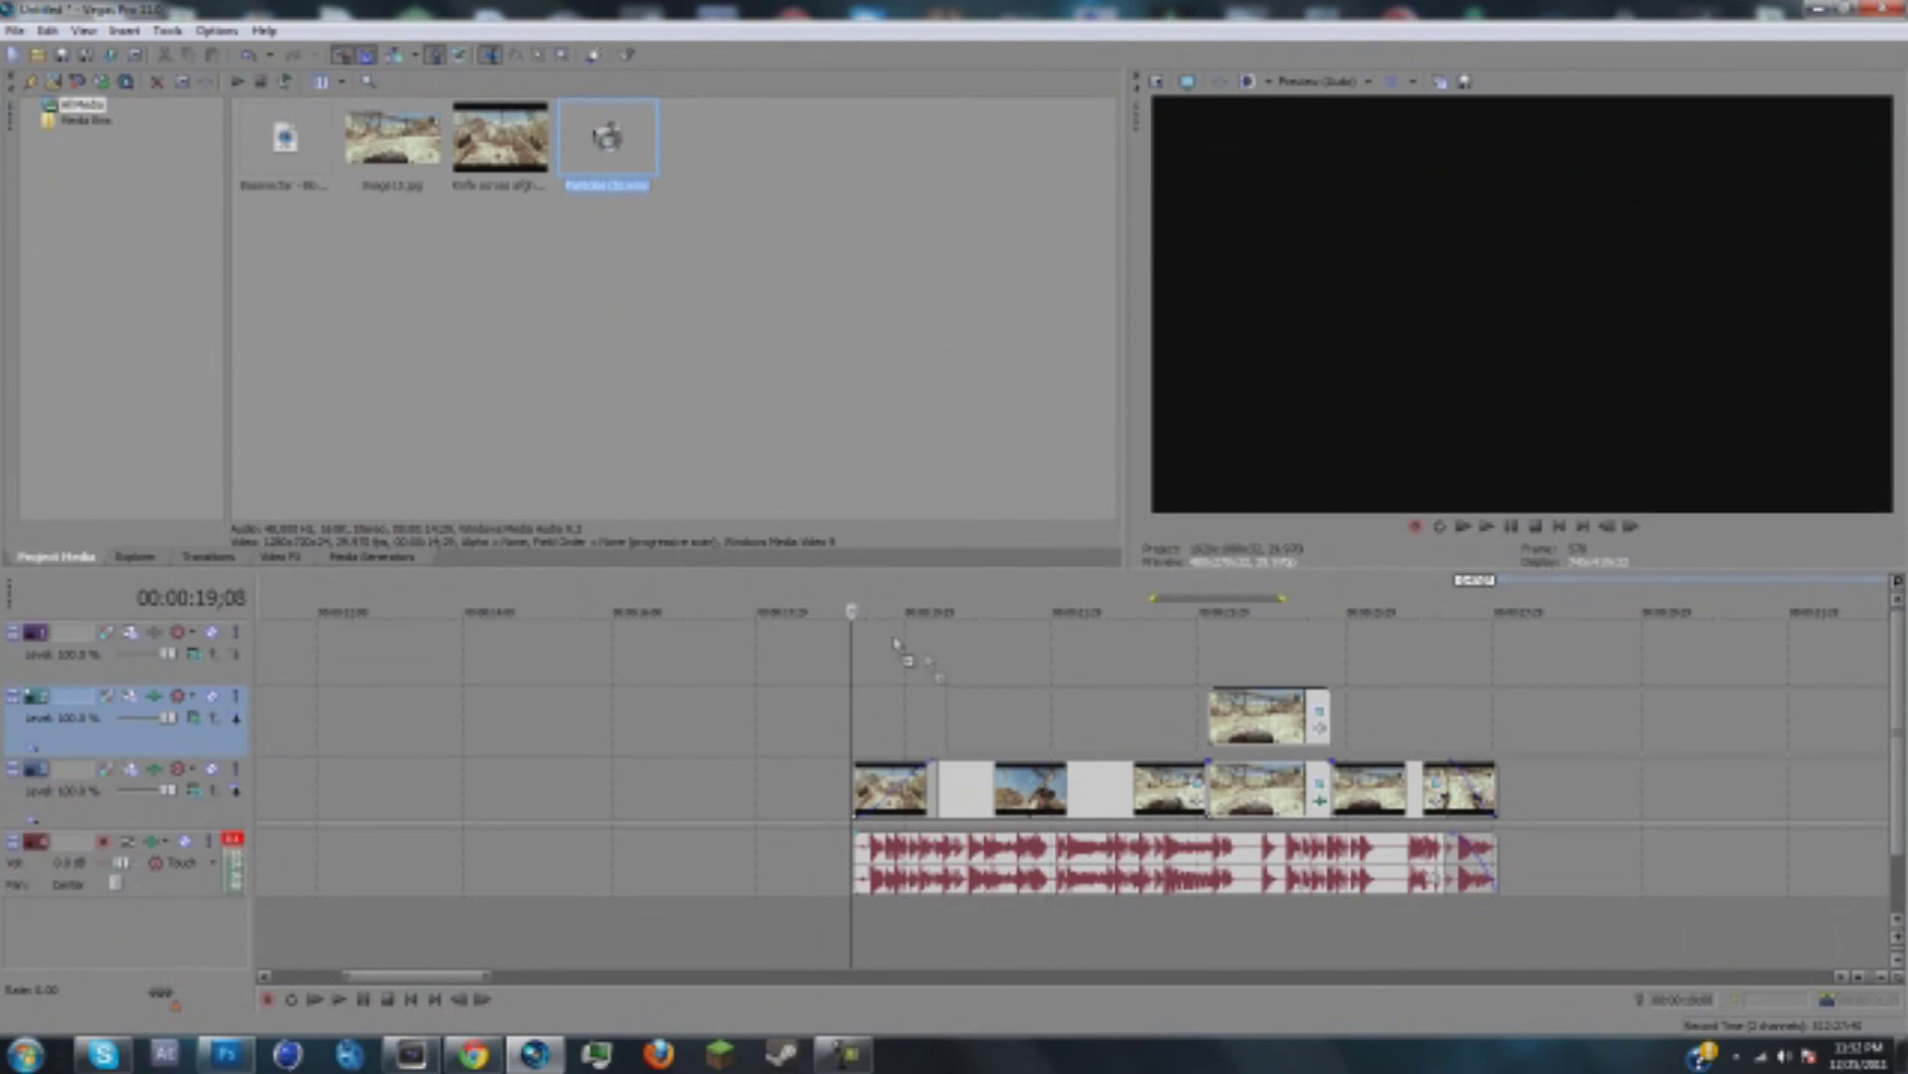
pyautogui.moveTo(861, 641); pyautogui.dragTo(861, 646)
# Step: Ungroup the particle clip's audio from its video and delete the audio together with its track
pyautogui.rightClick(1006, 714)
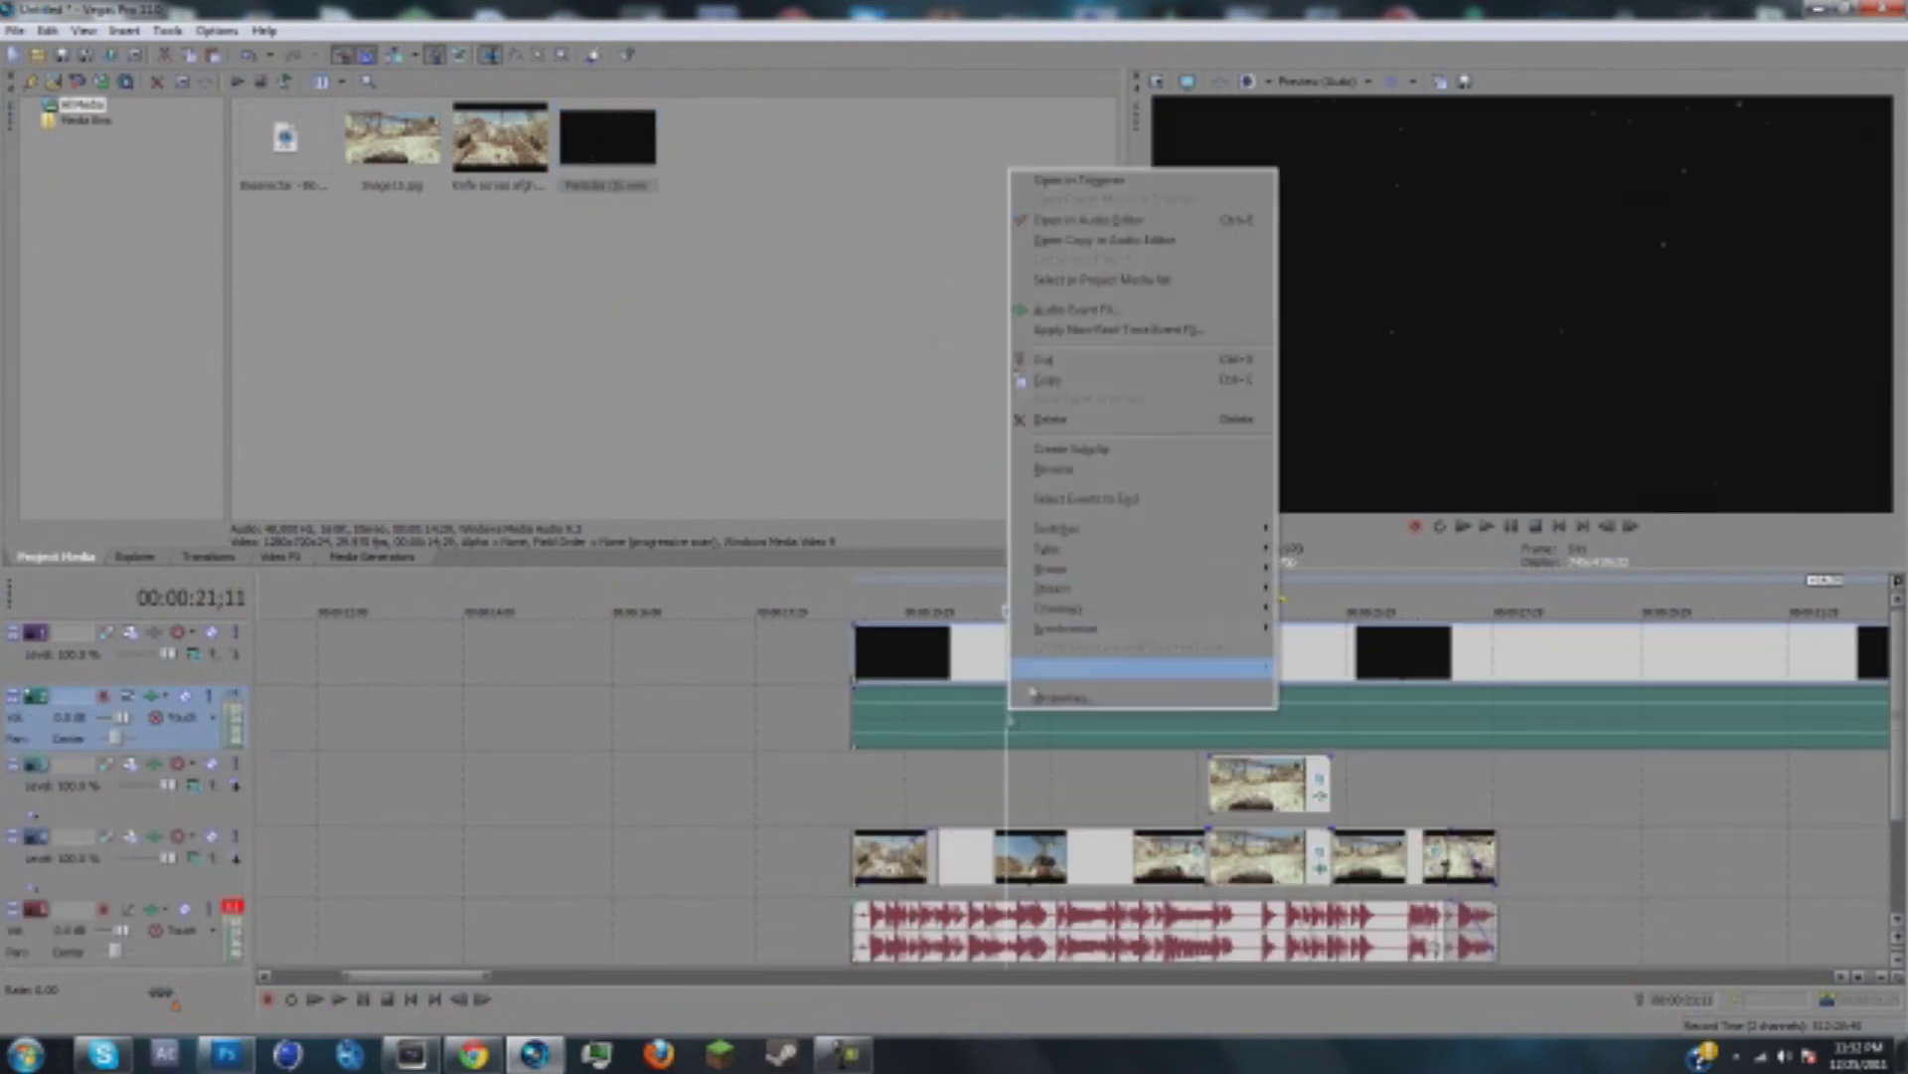
pyautogui.moveTo(1252, 568)
pyautogui.click(1327, 597)
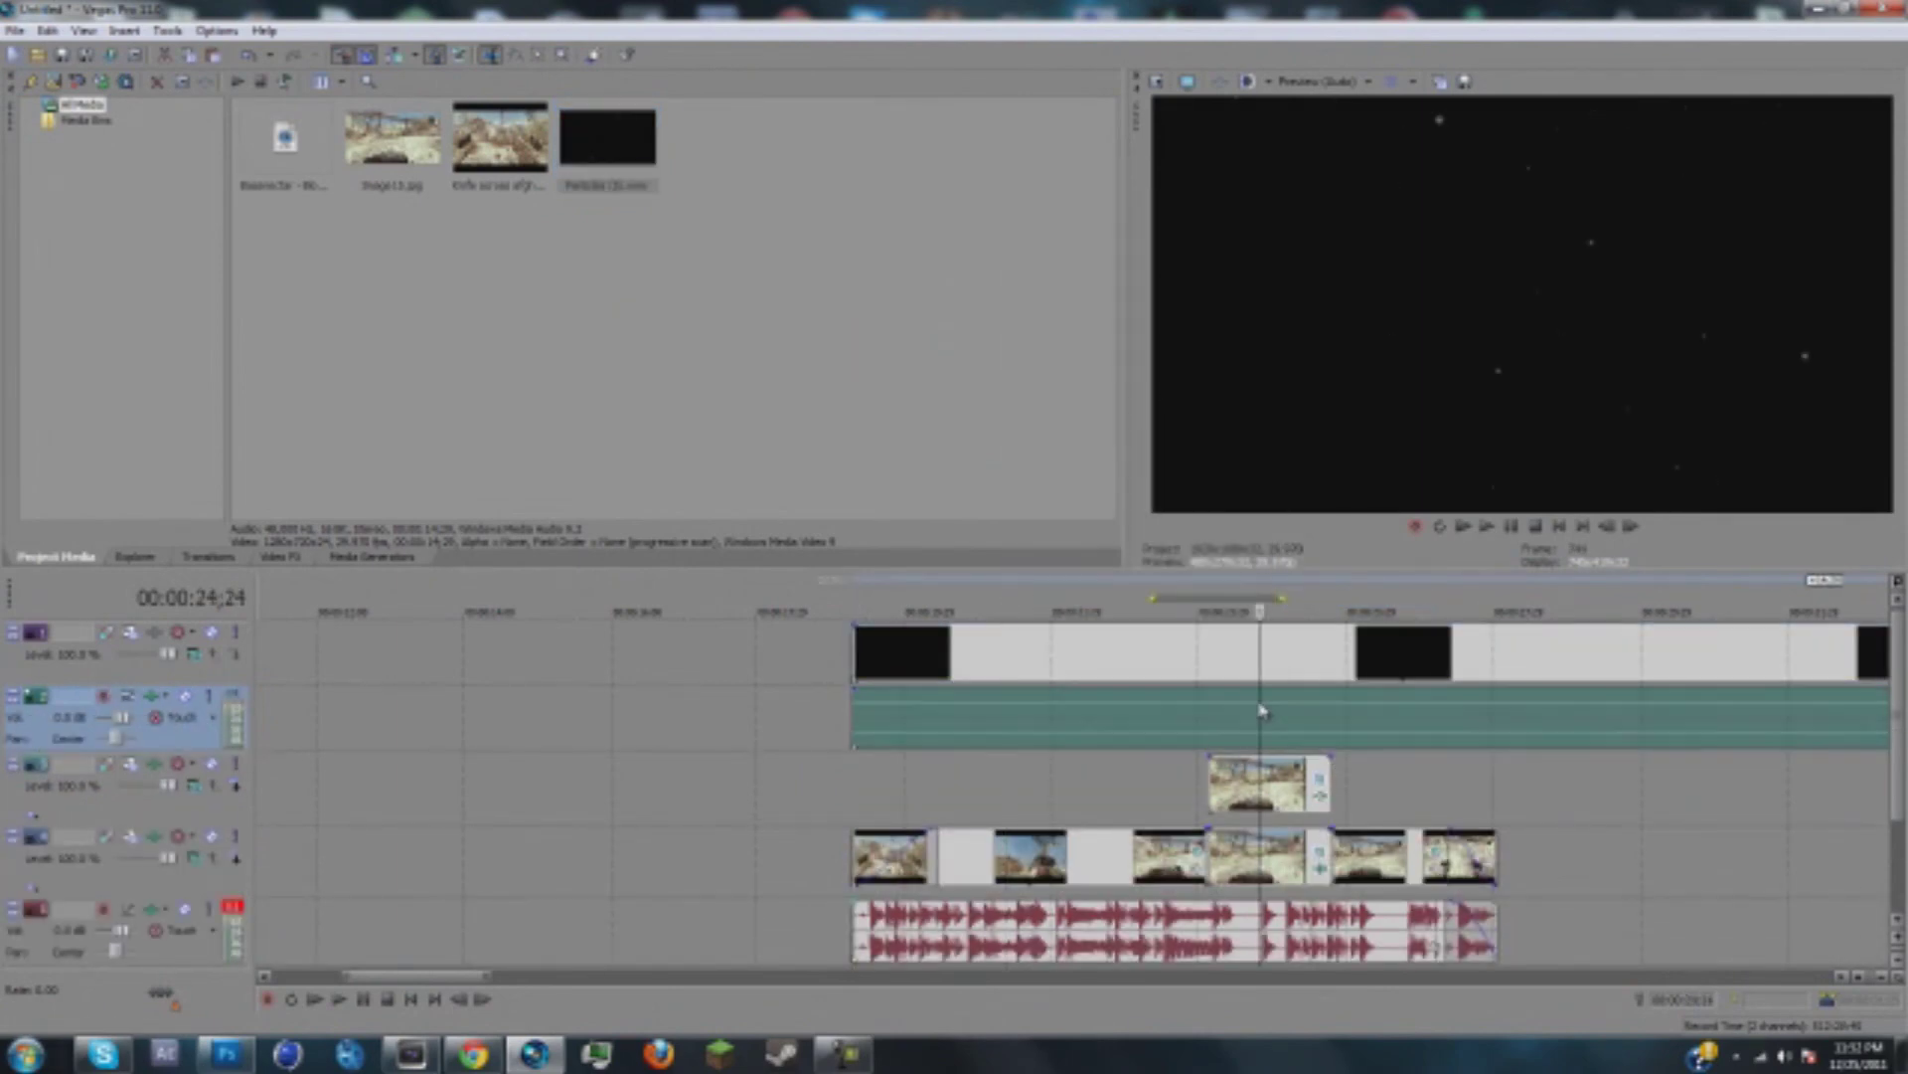
pyautogui.press('Delete')
pyautogui.press('Delete')
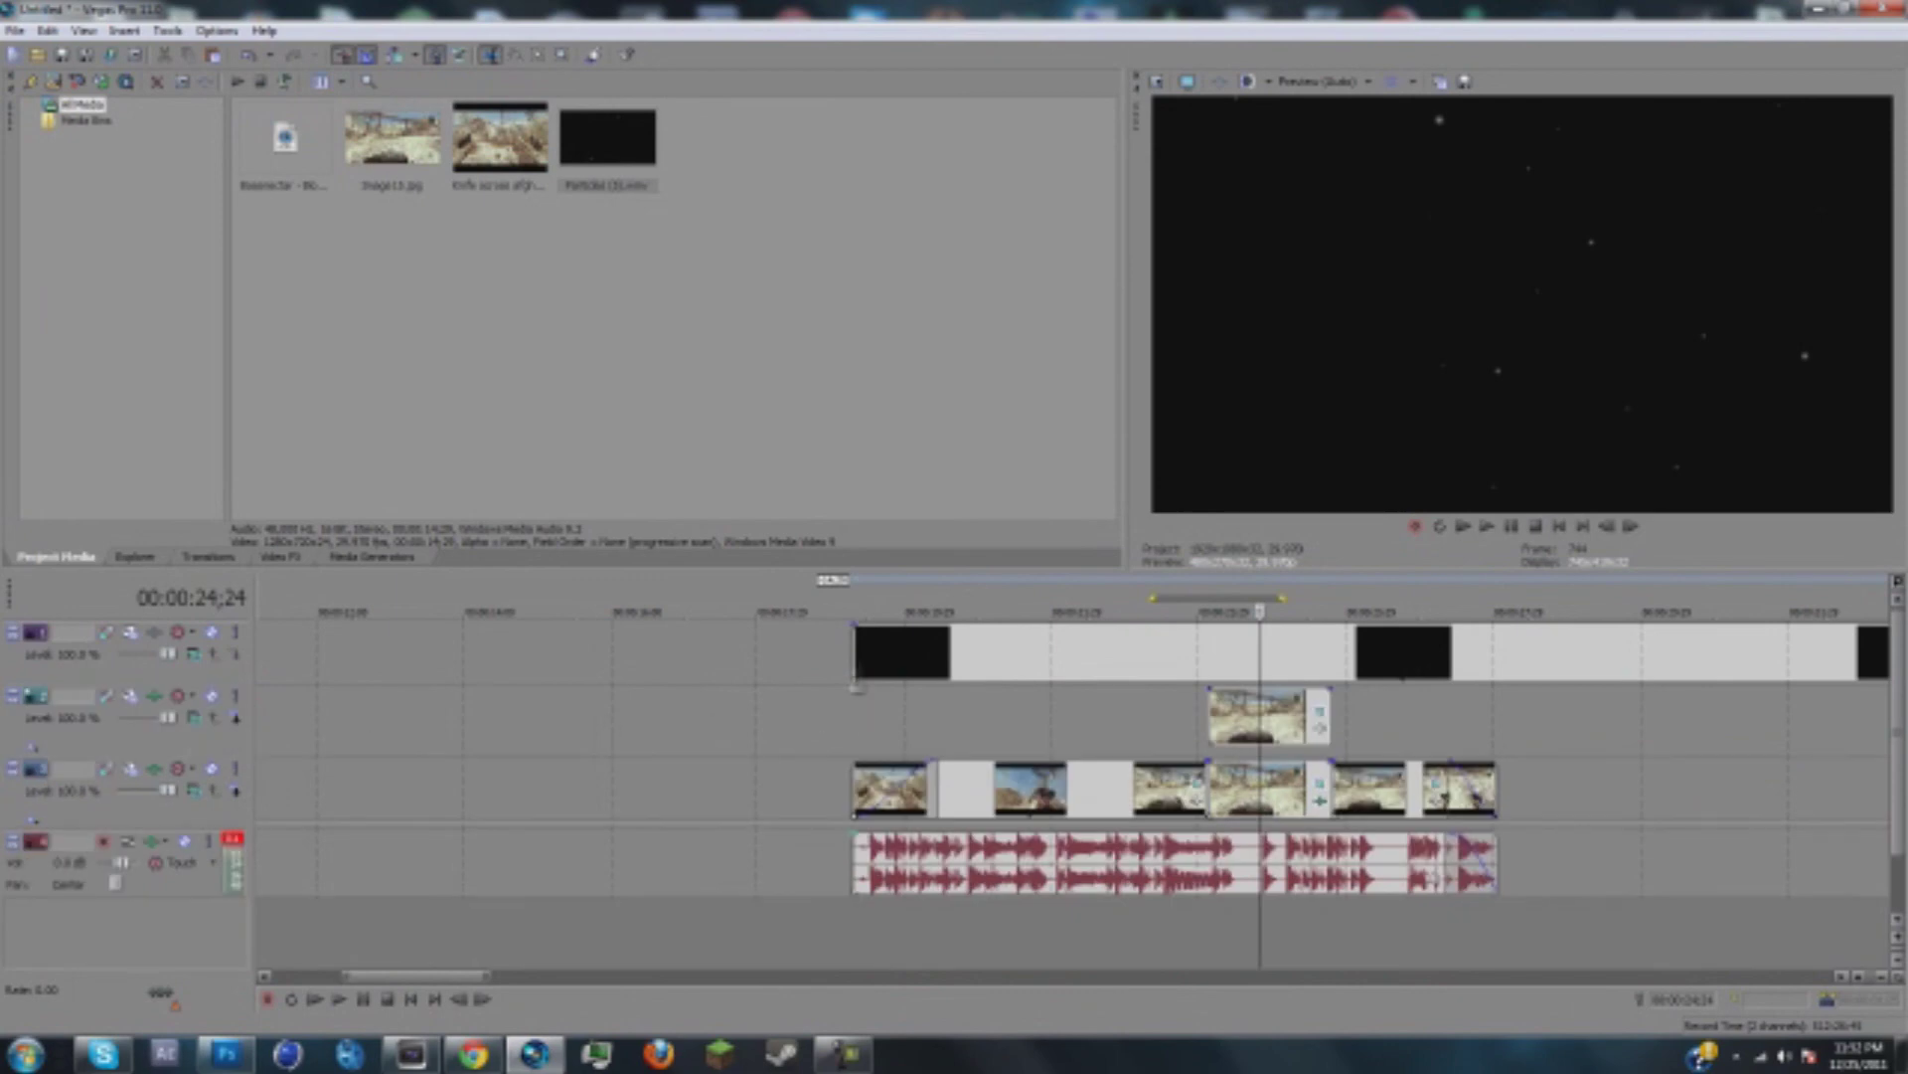
# Step: Play the particle overlay from its start and examine its frames between about 00:00:20;08 and 00:00:20;18
pyautogui.click(857, 674)
pyautogui.click(1494, 527)
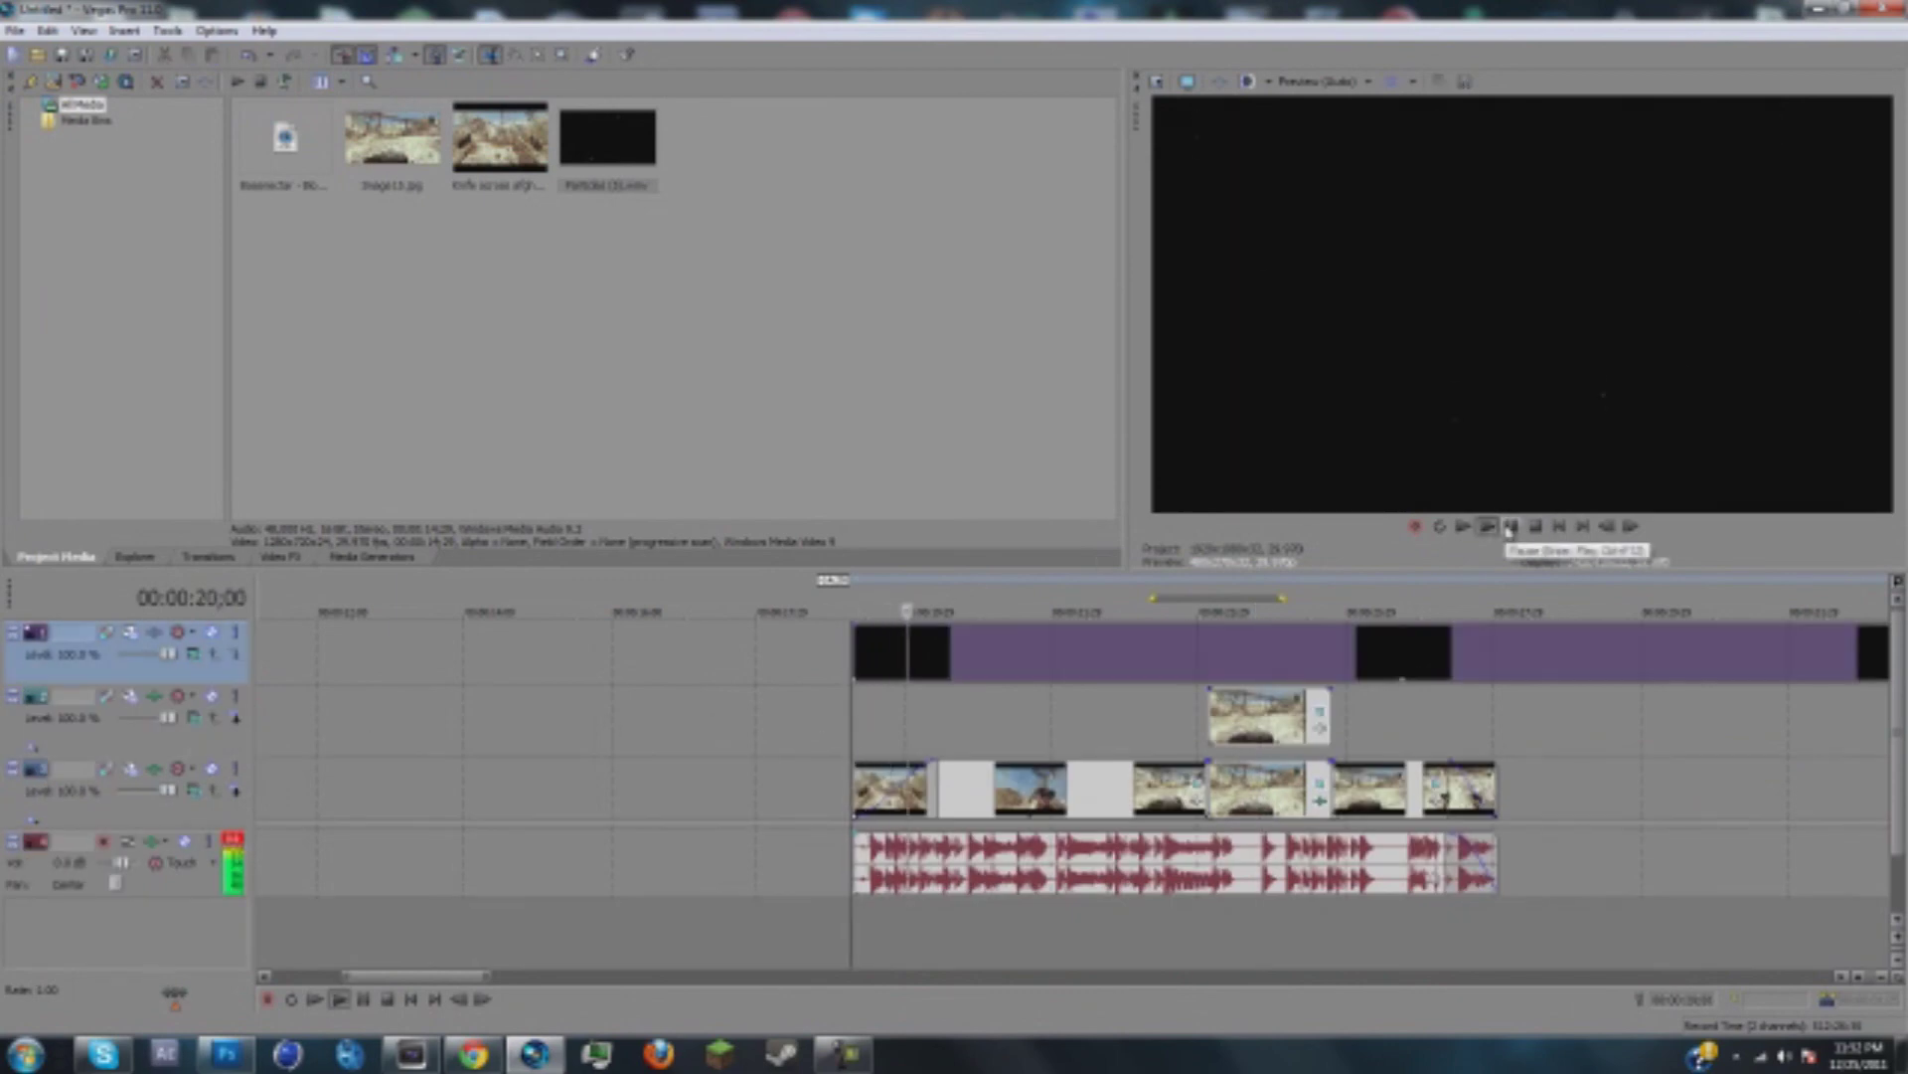
pyautogui.click(1509, 527)
pyautogui.click(196, 658)
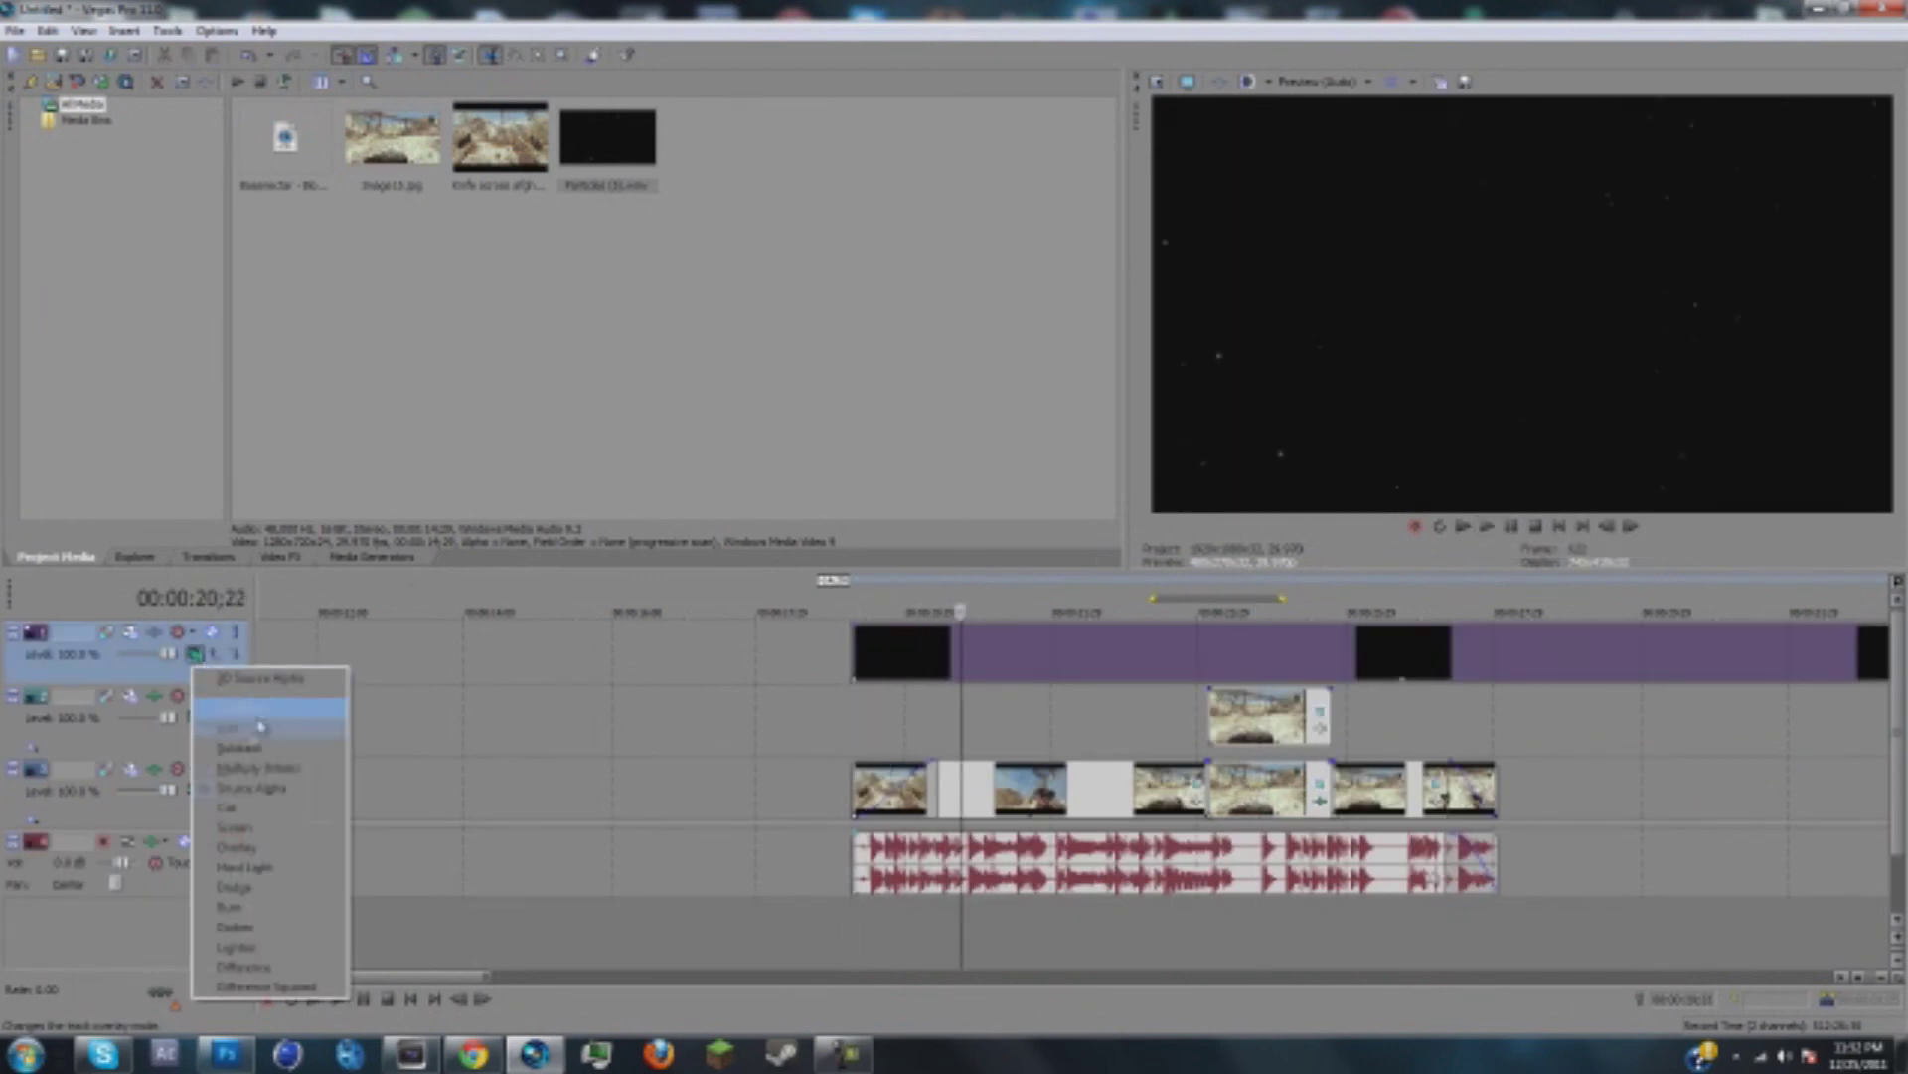
pyautogui.click(251, 731)
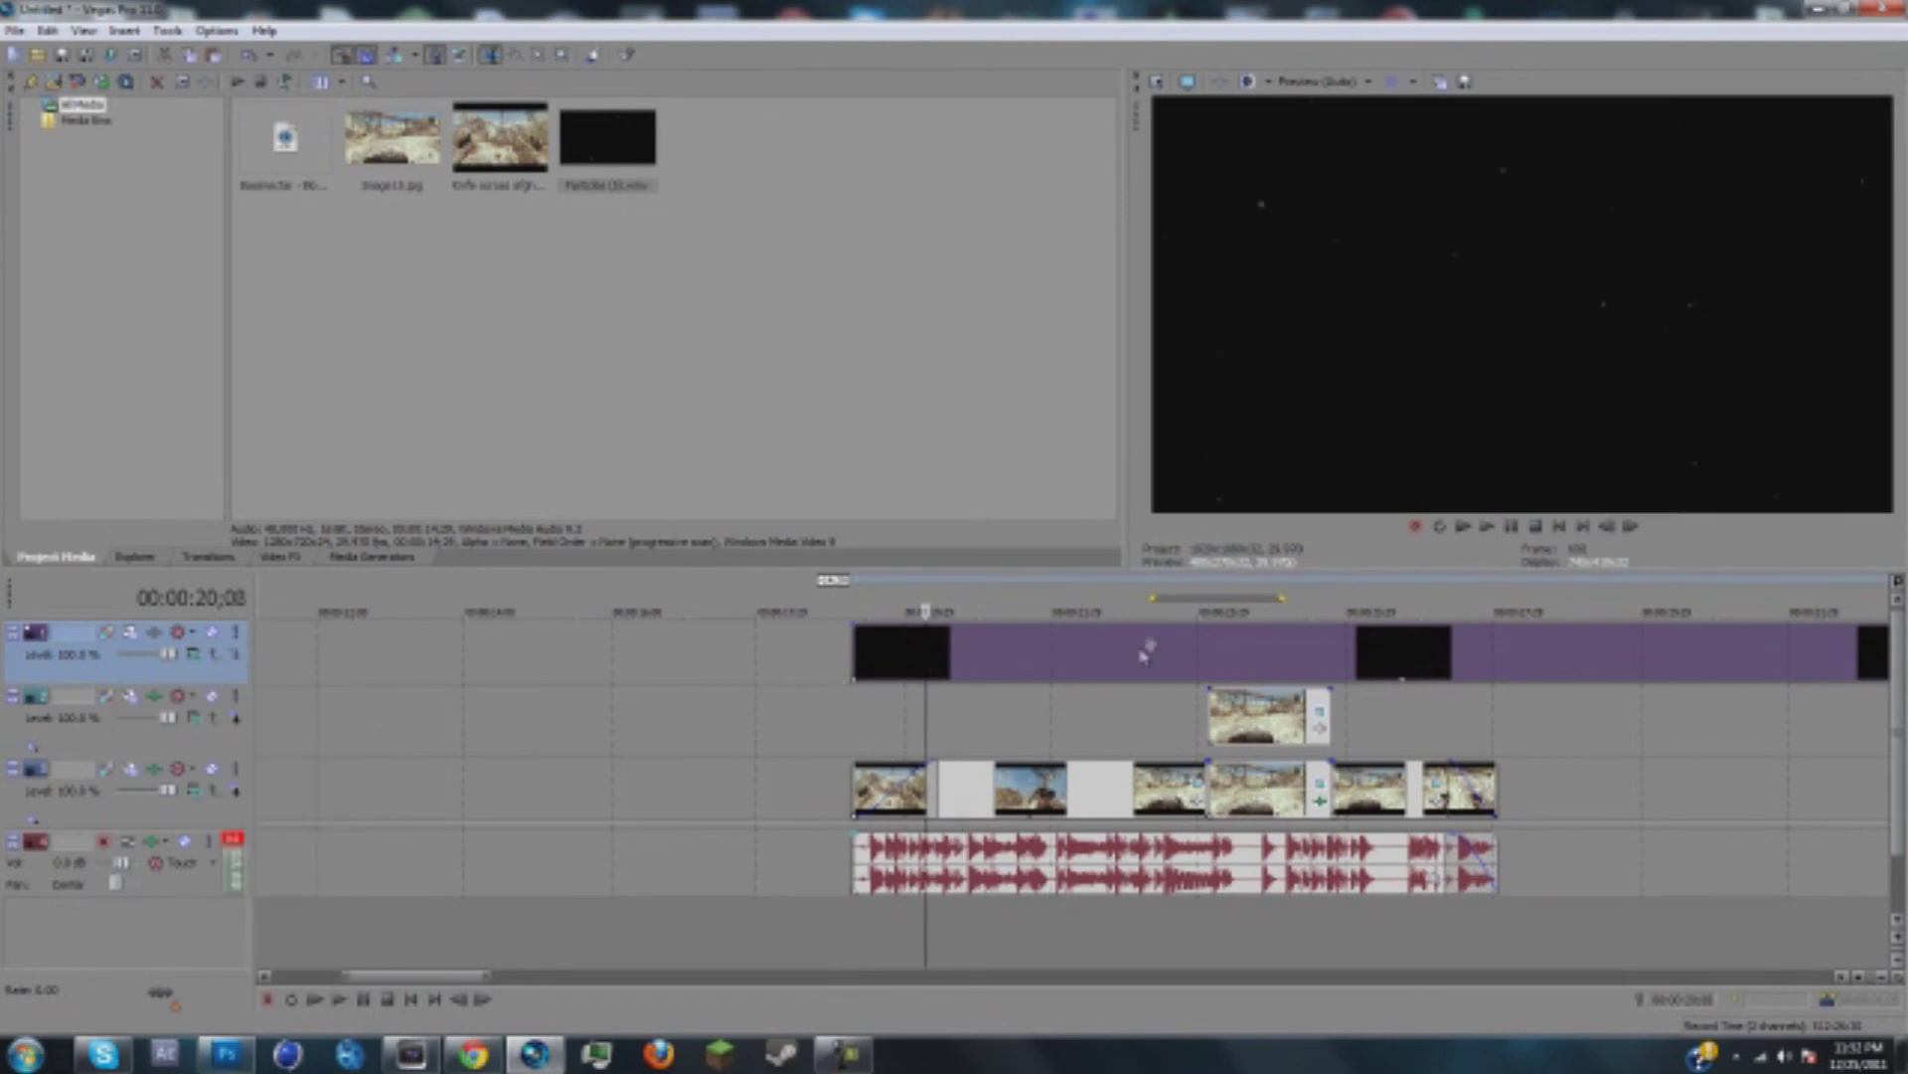
pyautogui.click(1630, 528)
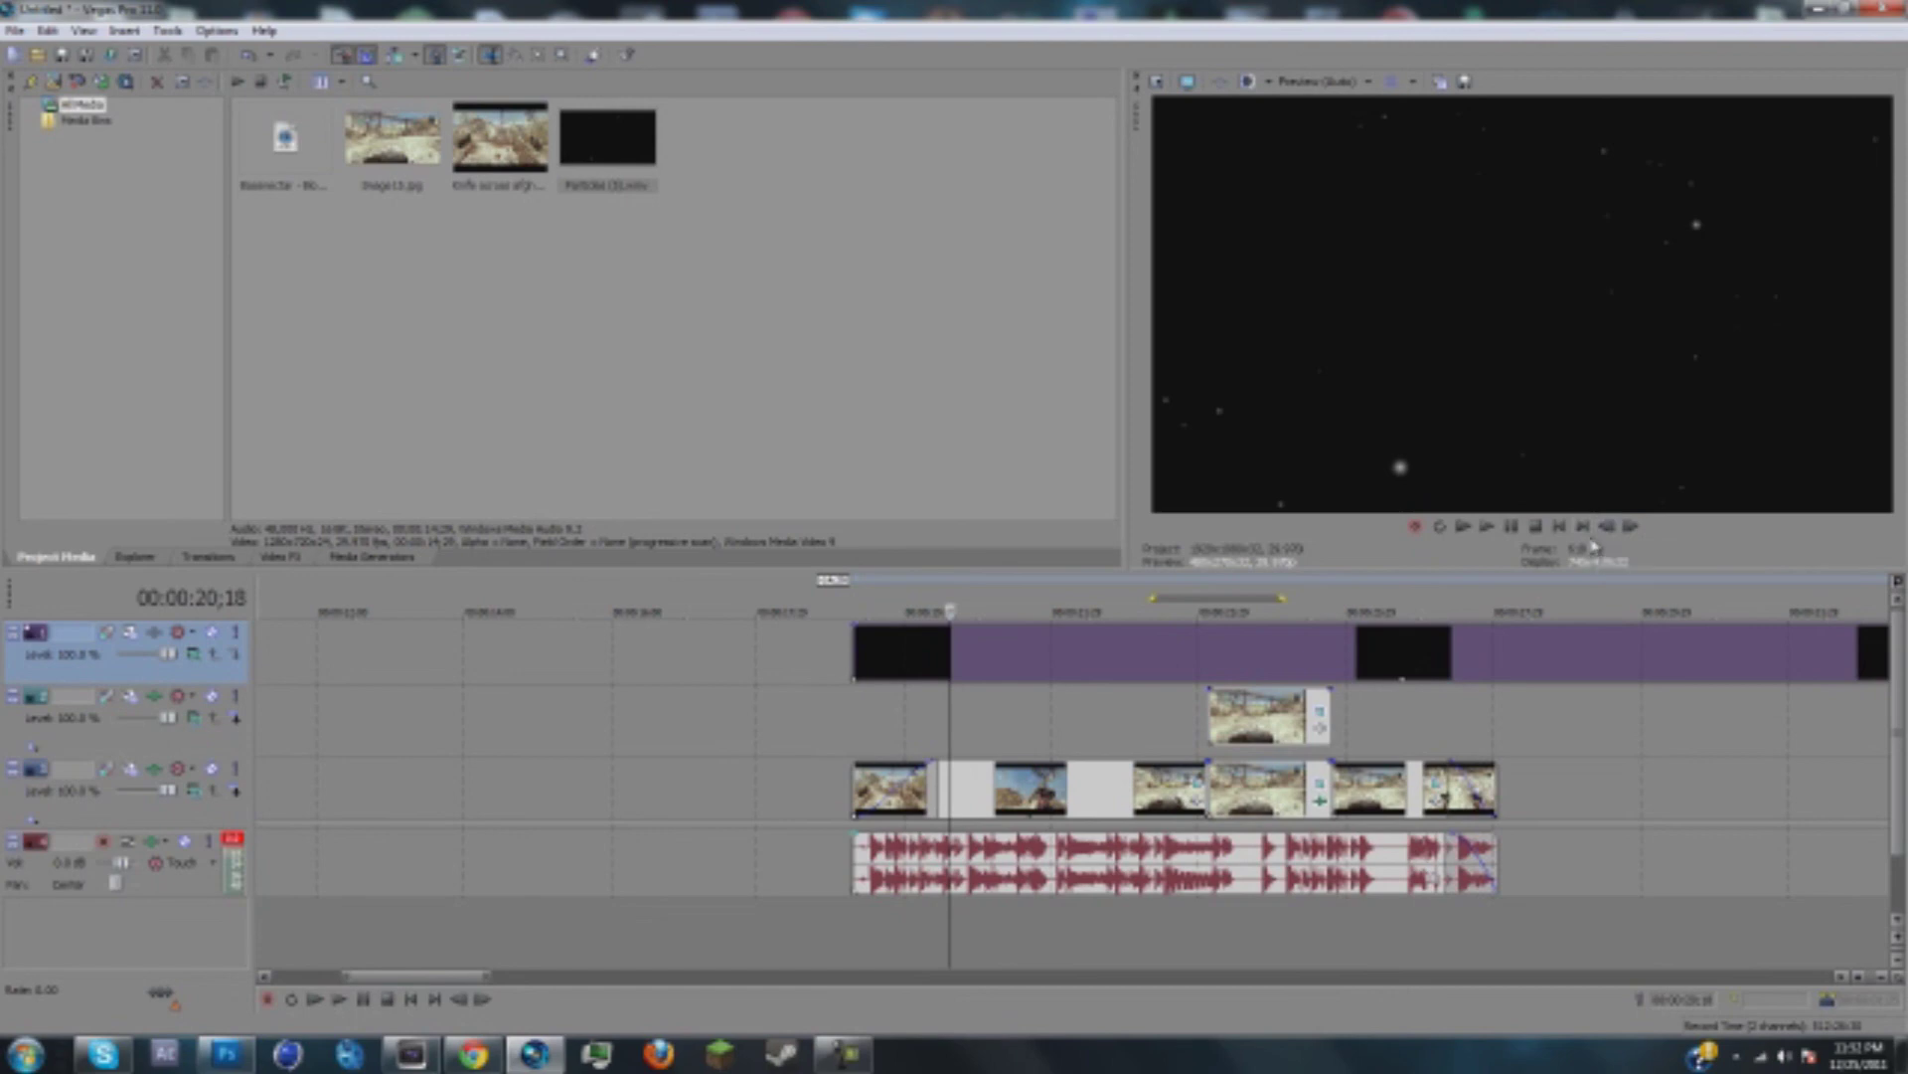
pyautogui.click(1631, 529)
pyautogui.click(1608, 528)
pyautogui.click(1608, 528)
pyautogui.click(1608, 528)
pyautogui.click(1608, 528)
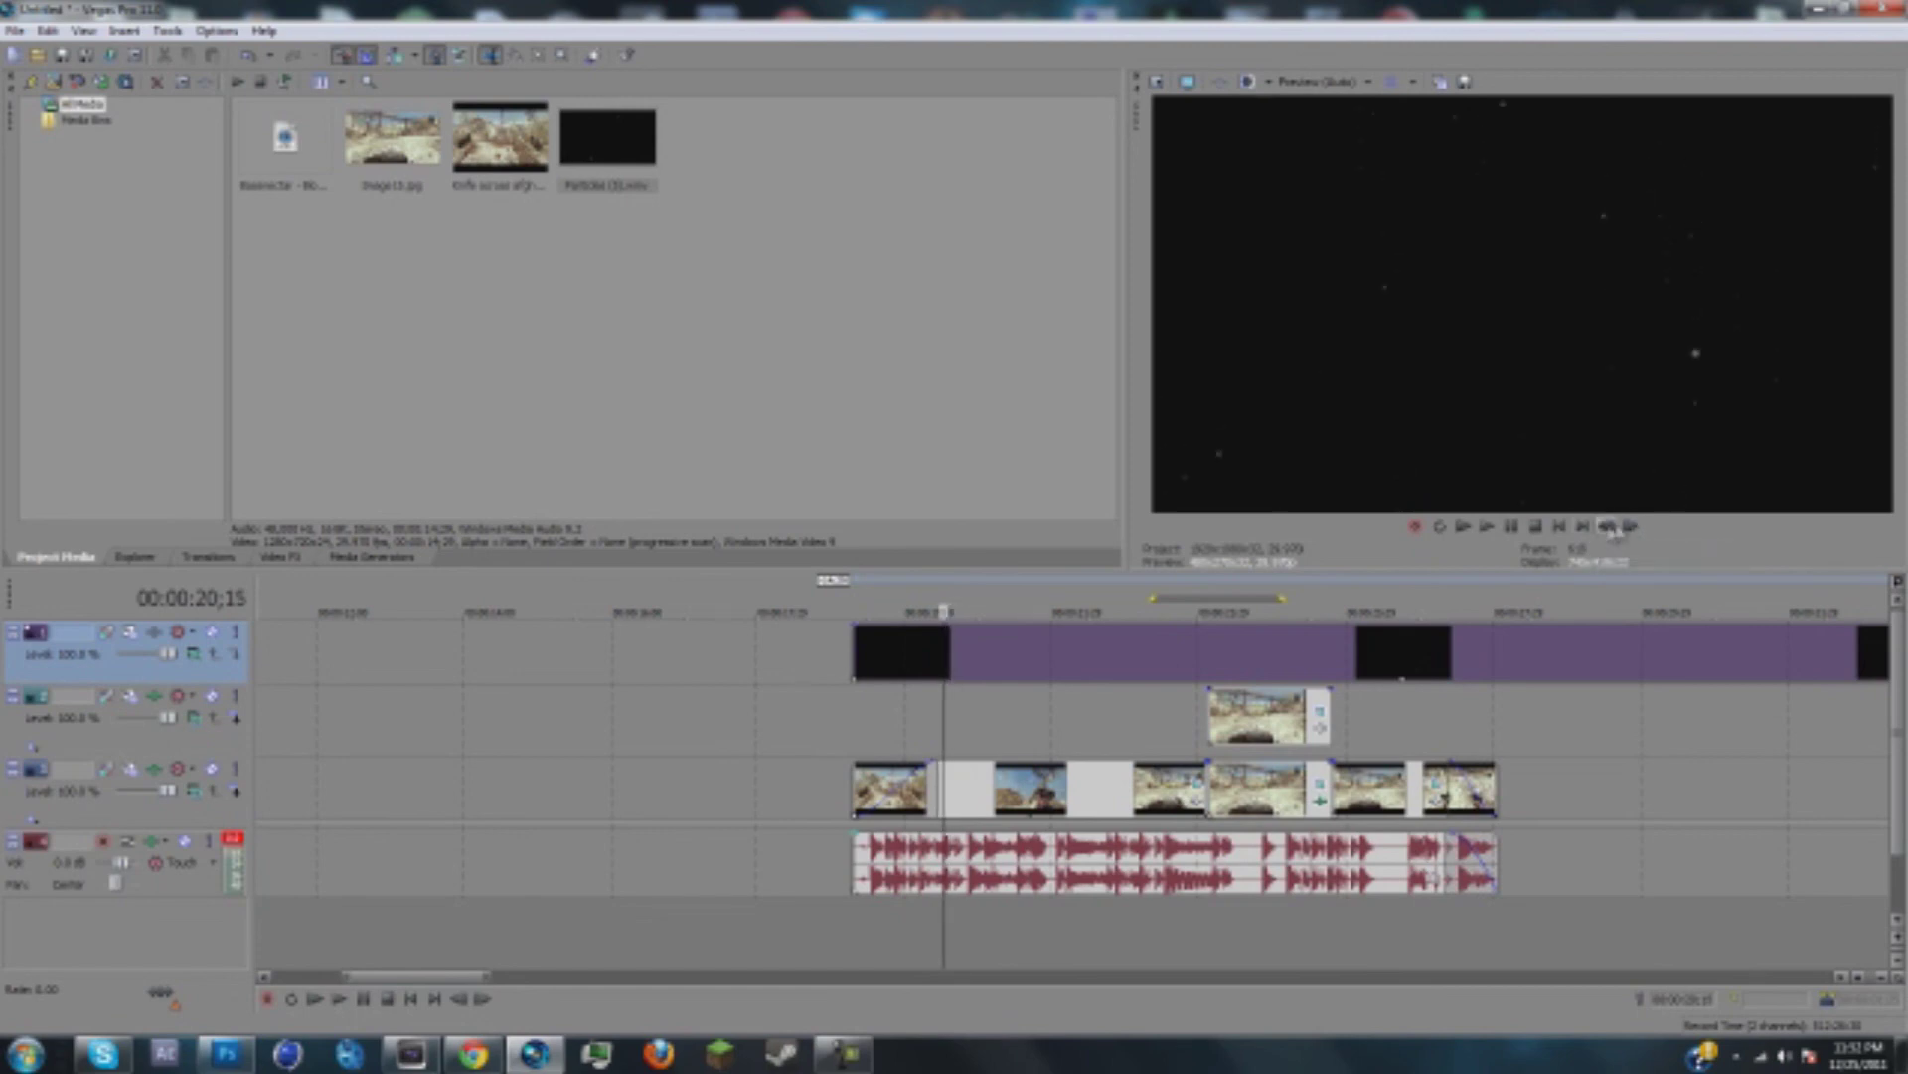
pyautogui.click(1631, 530)
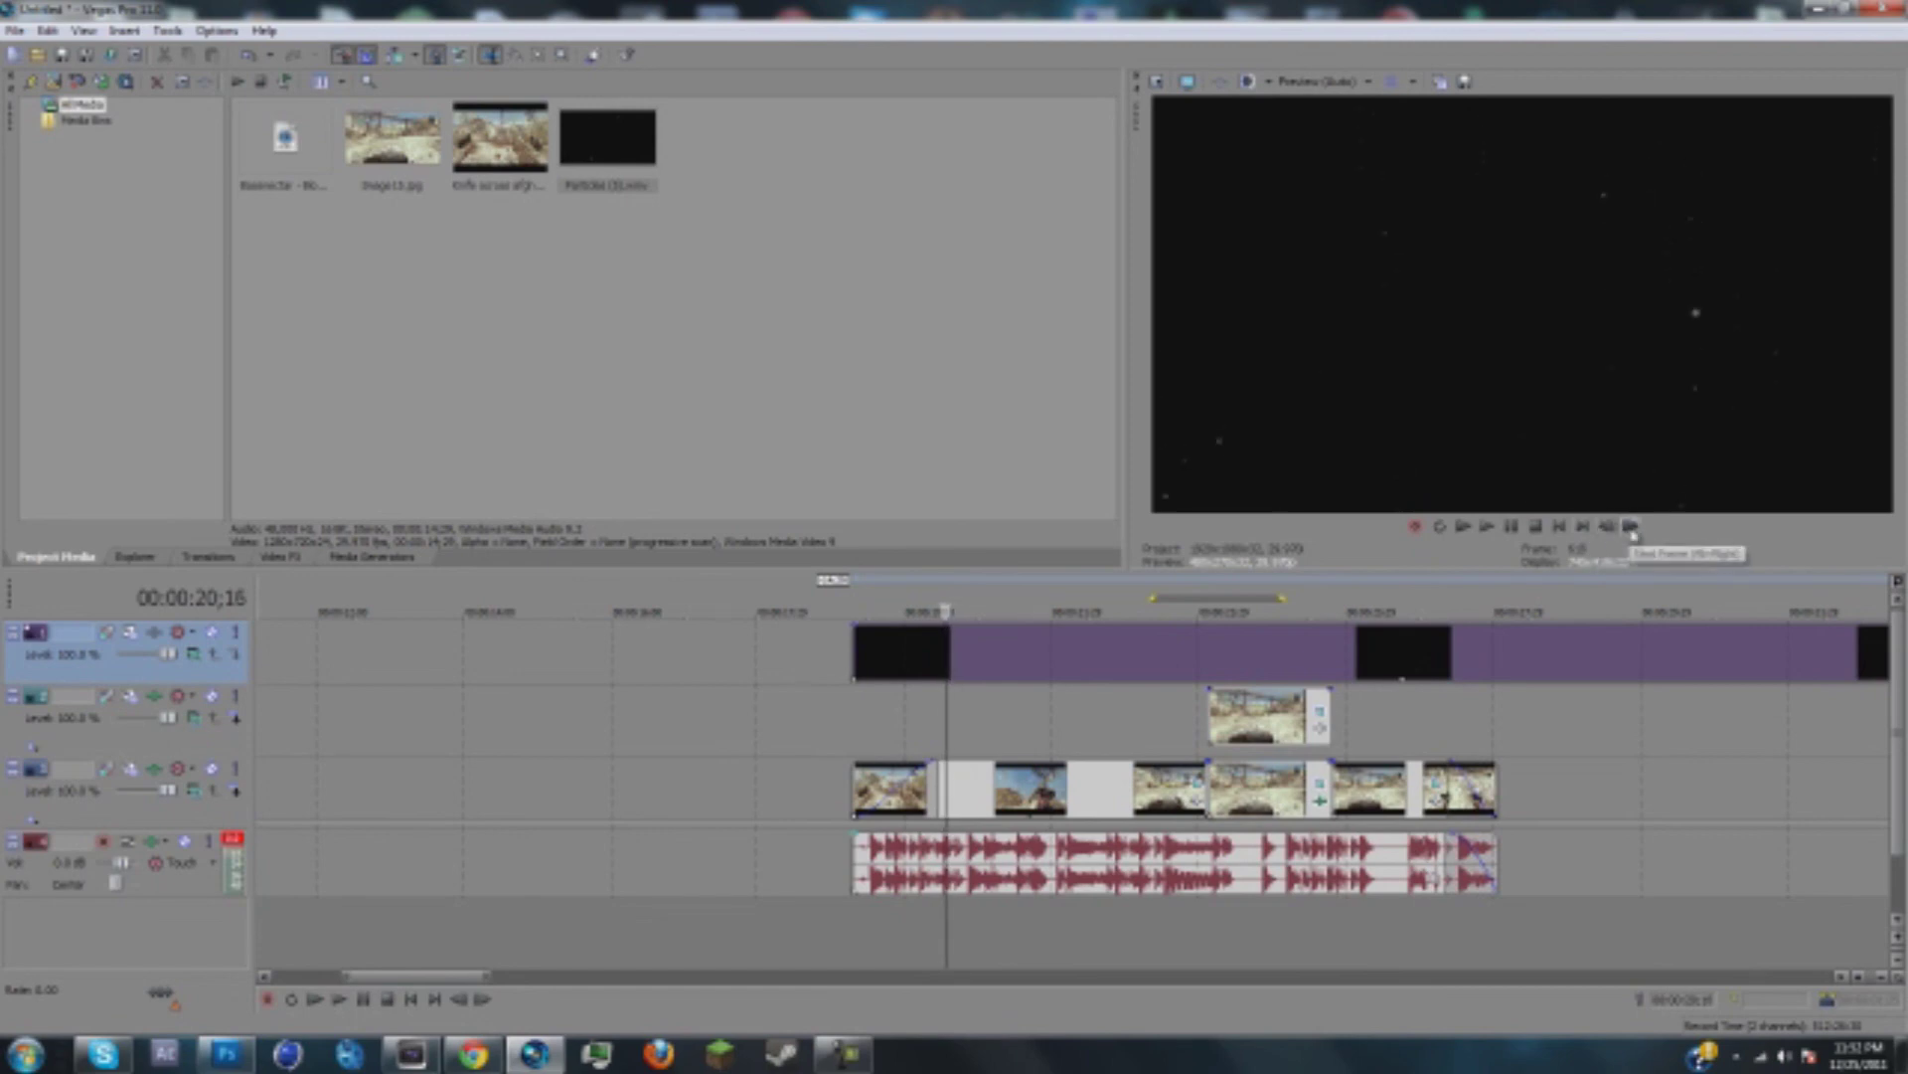
# Step: Try Dodge compositing on the particle track, switch it to Add, and preview the blend from 00:00:20;17
pyautogui.click(196, 663)
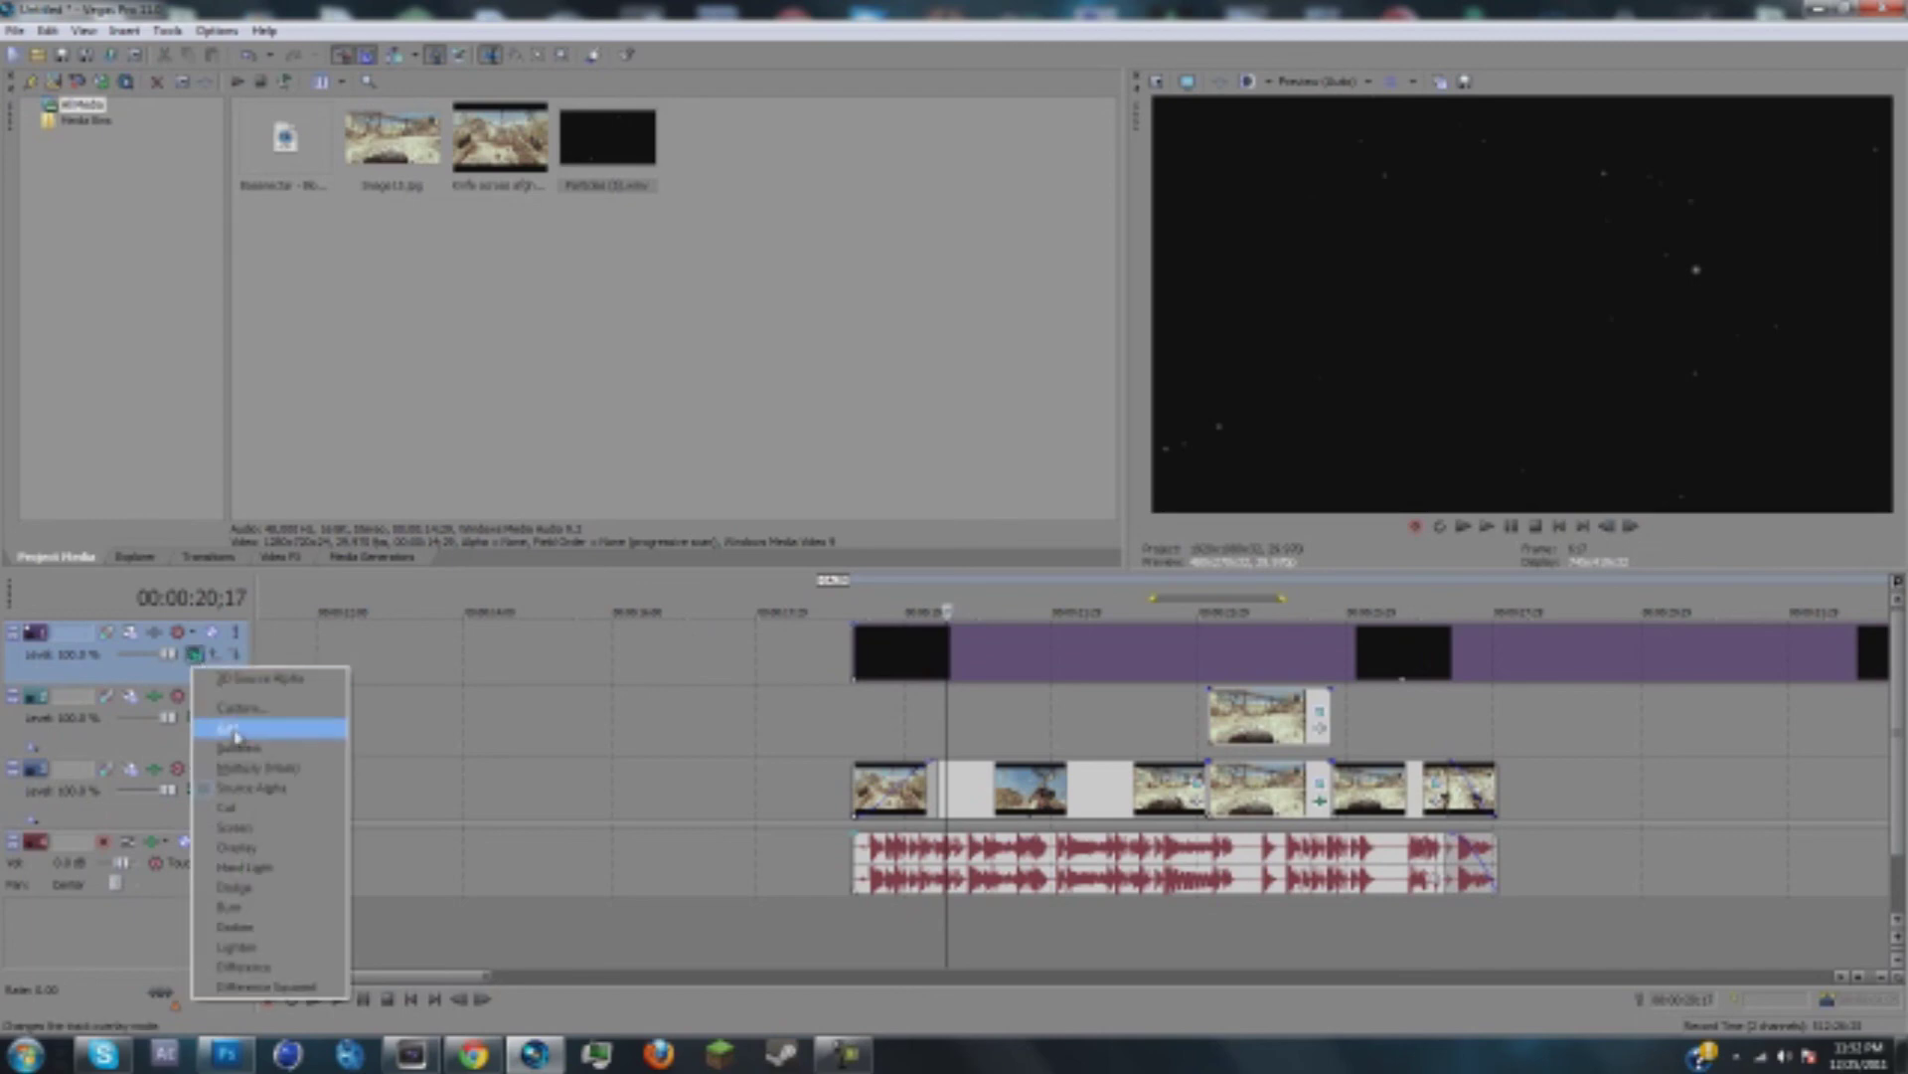
pyautogui.click(266, 887)
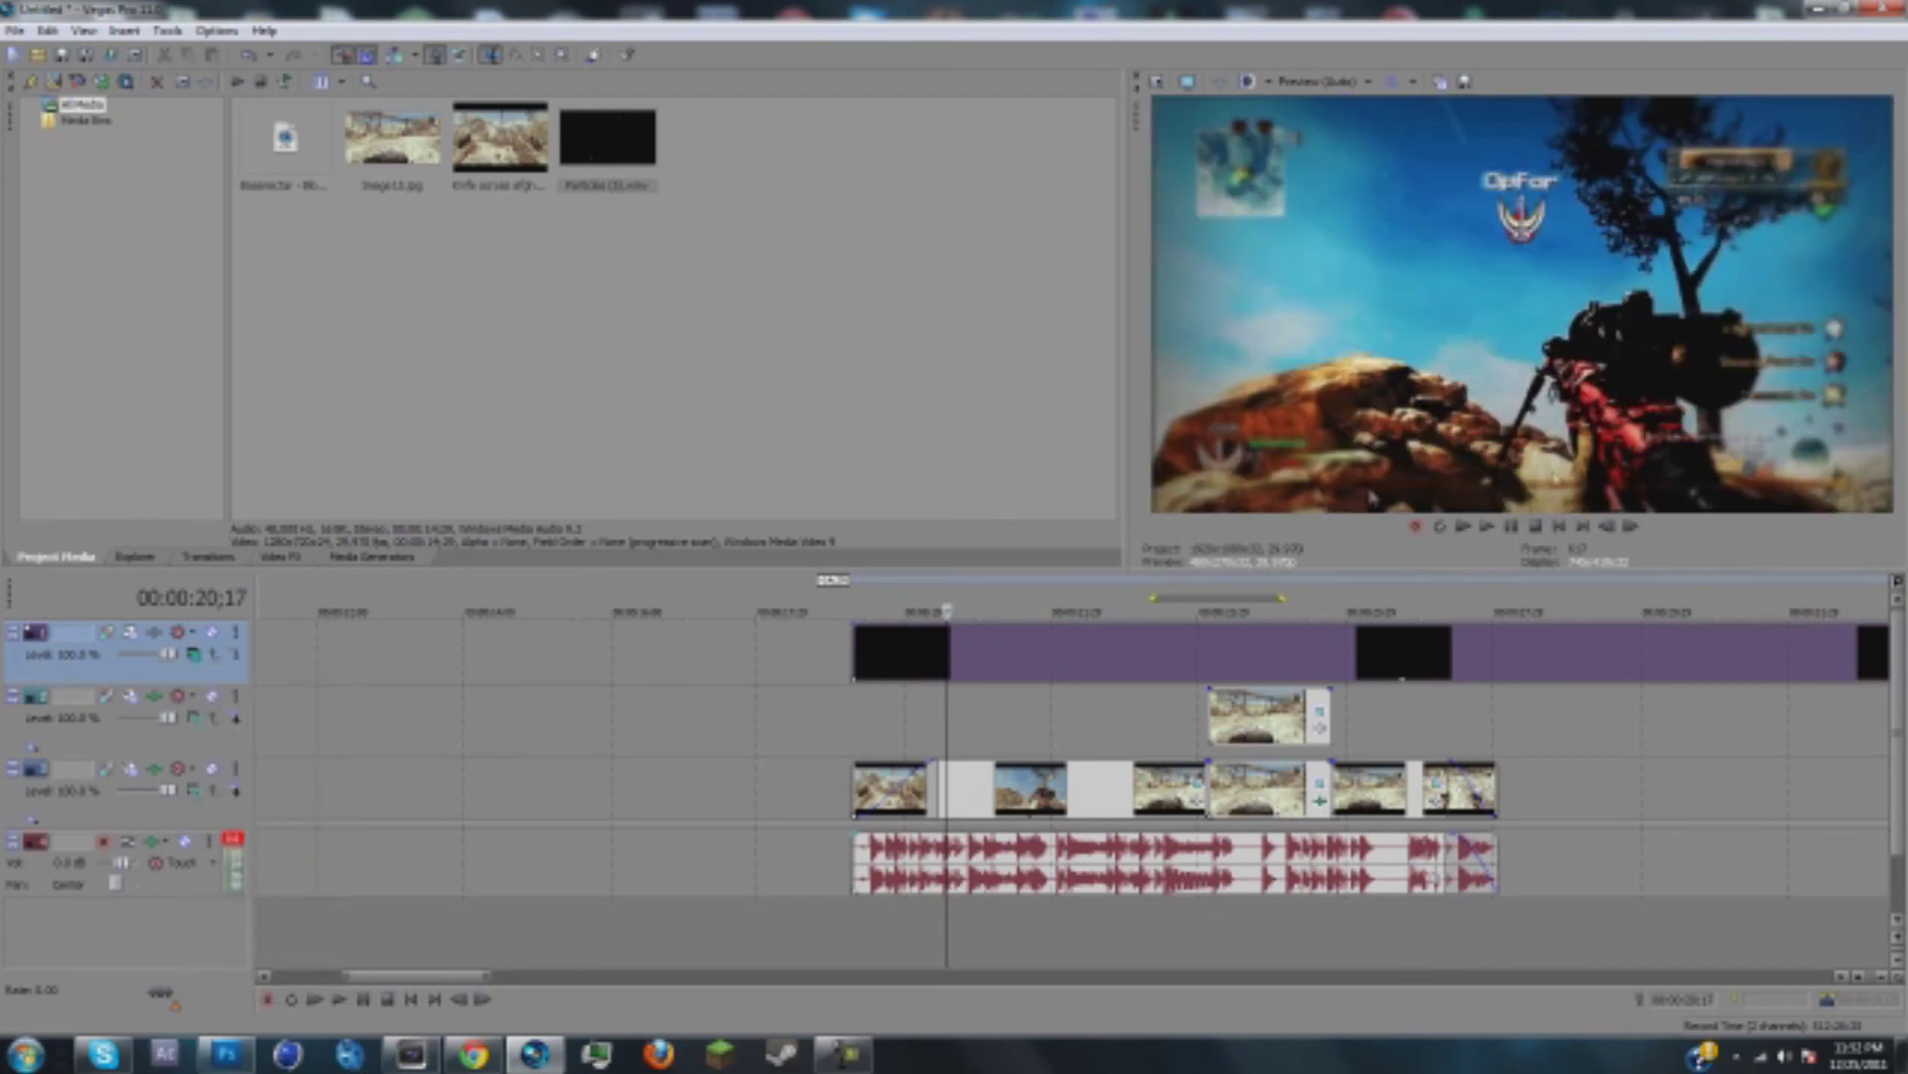
pyautogui.click(192, 658)
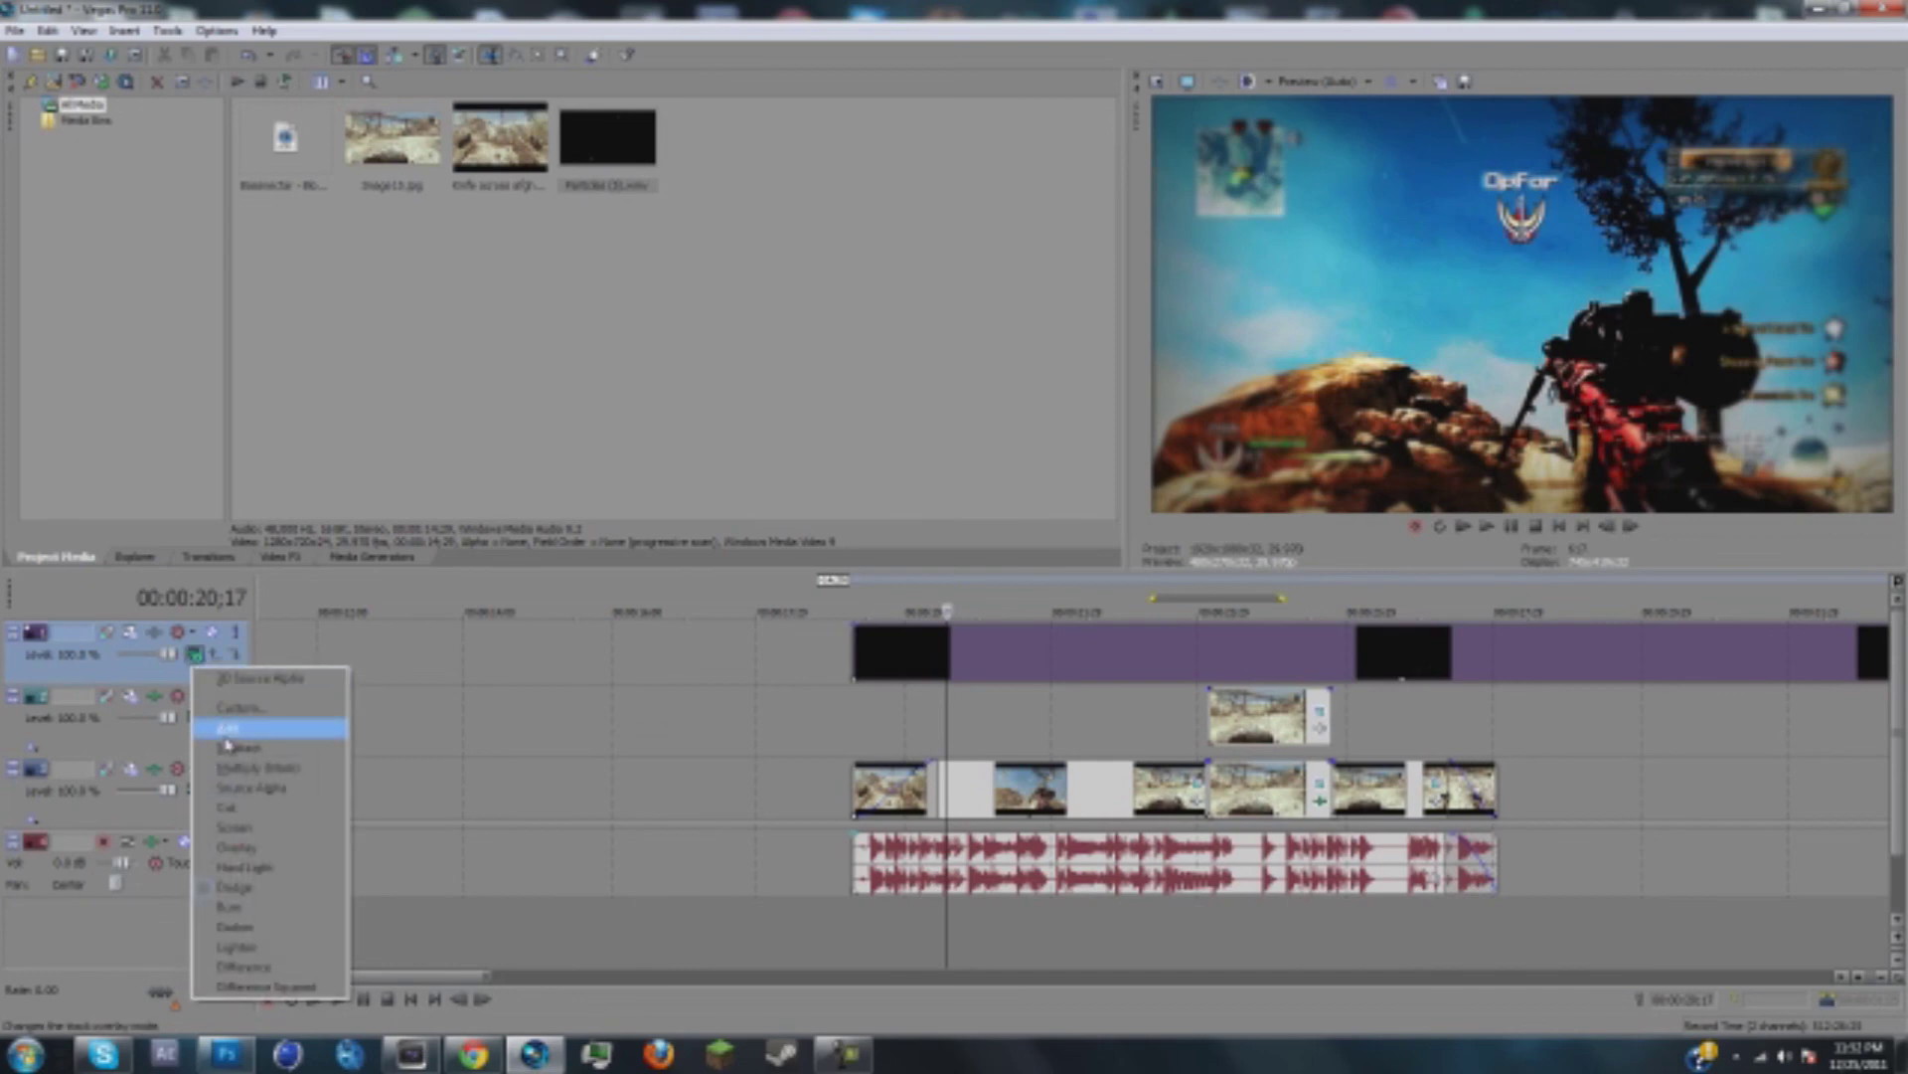
pyautogui.click(228, 741)
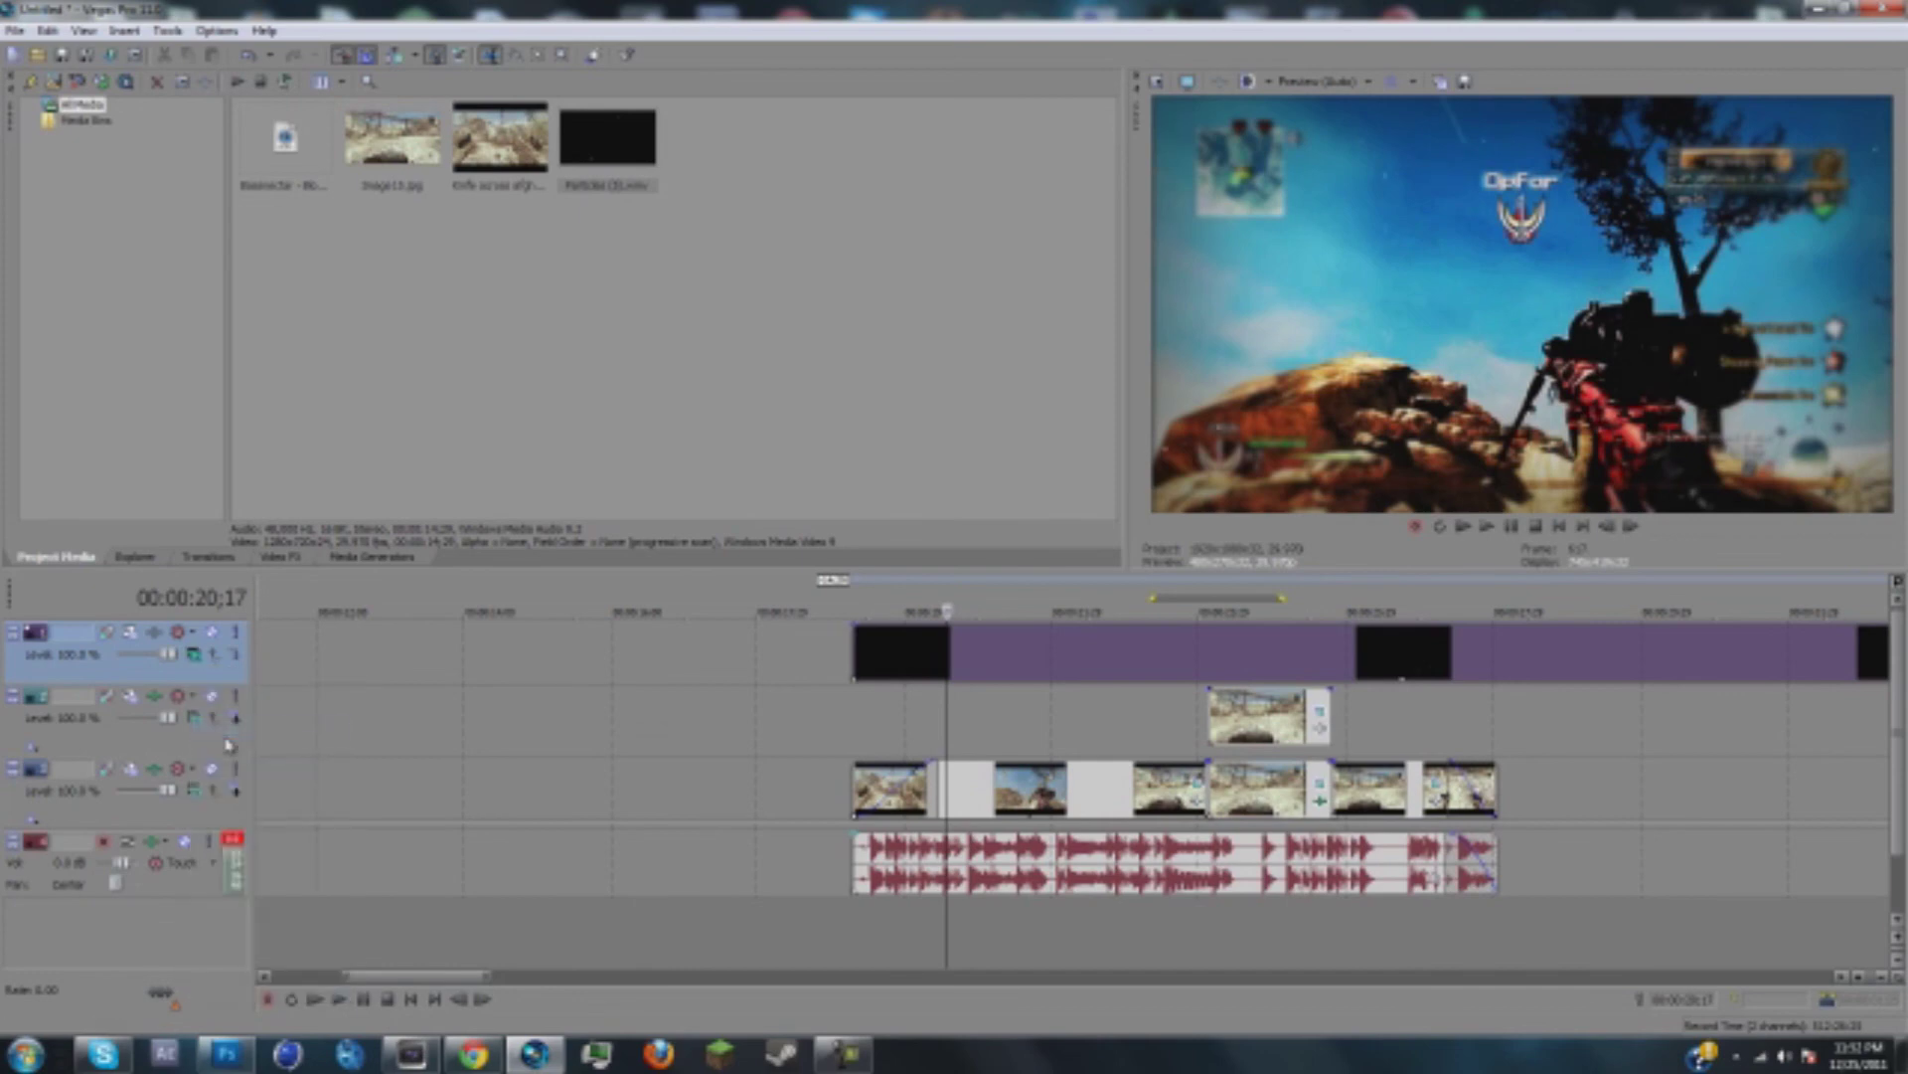
pyautogui.click(1487, 525)
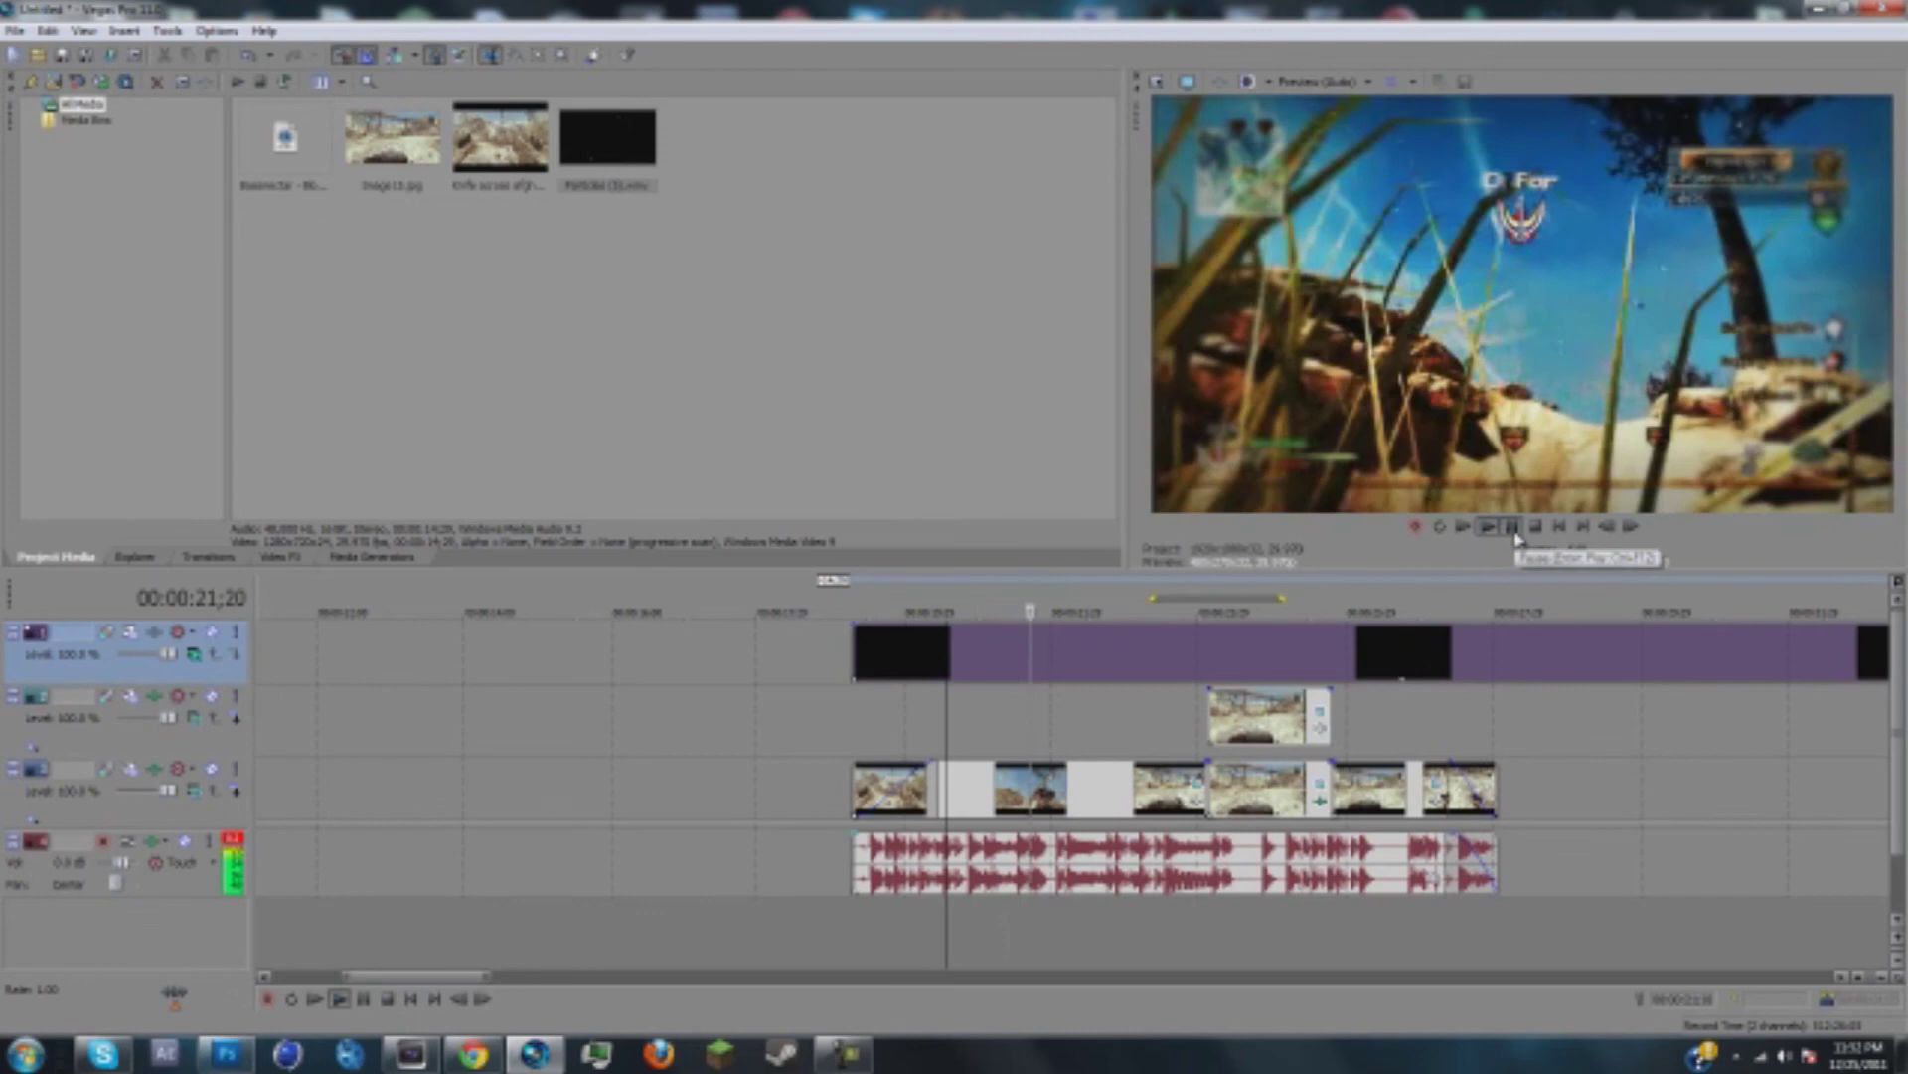
pyautogui.click(1513, 530)
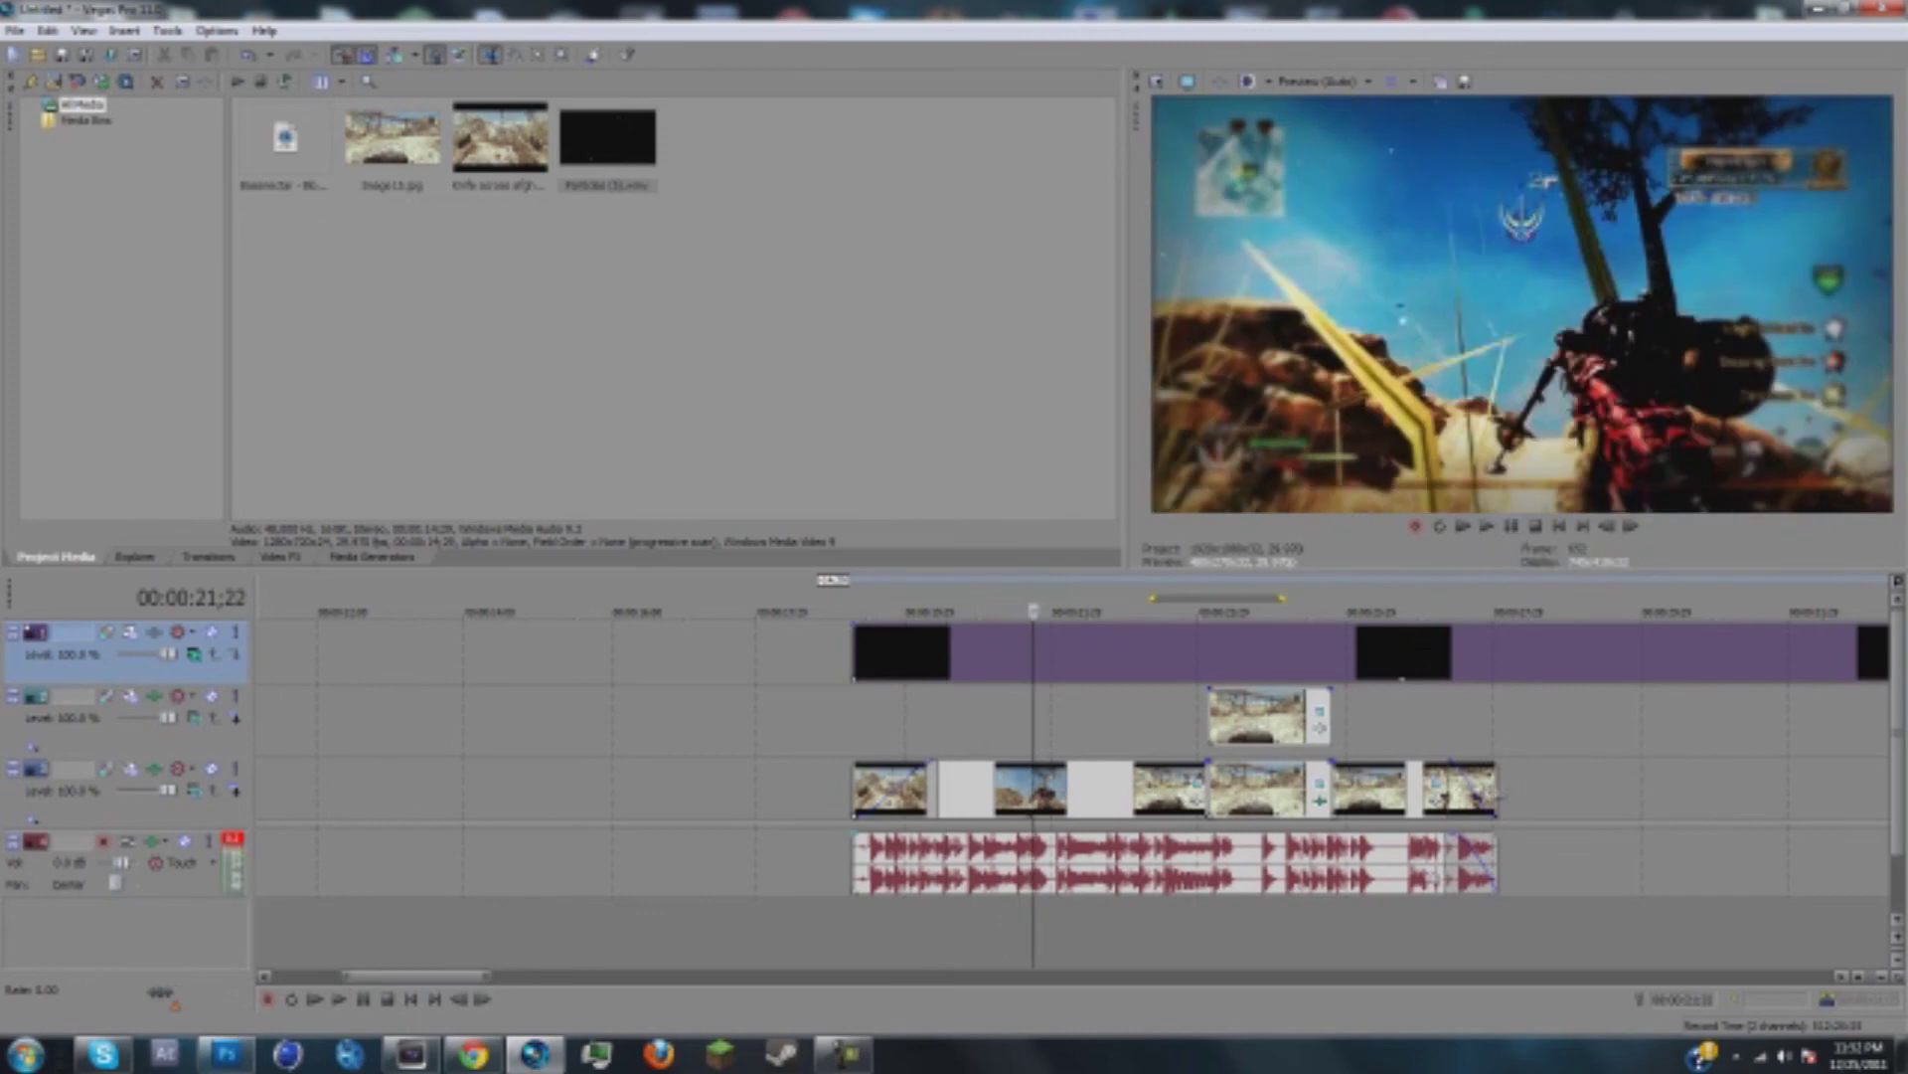
# Step: Split the particle clip at the end of the gameplay, 00:00:28;01, and delete everything after the split
pyautogui.click(1495, 794)
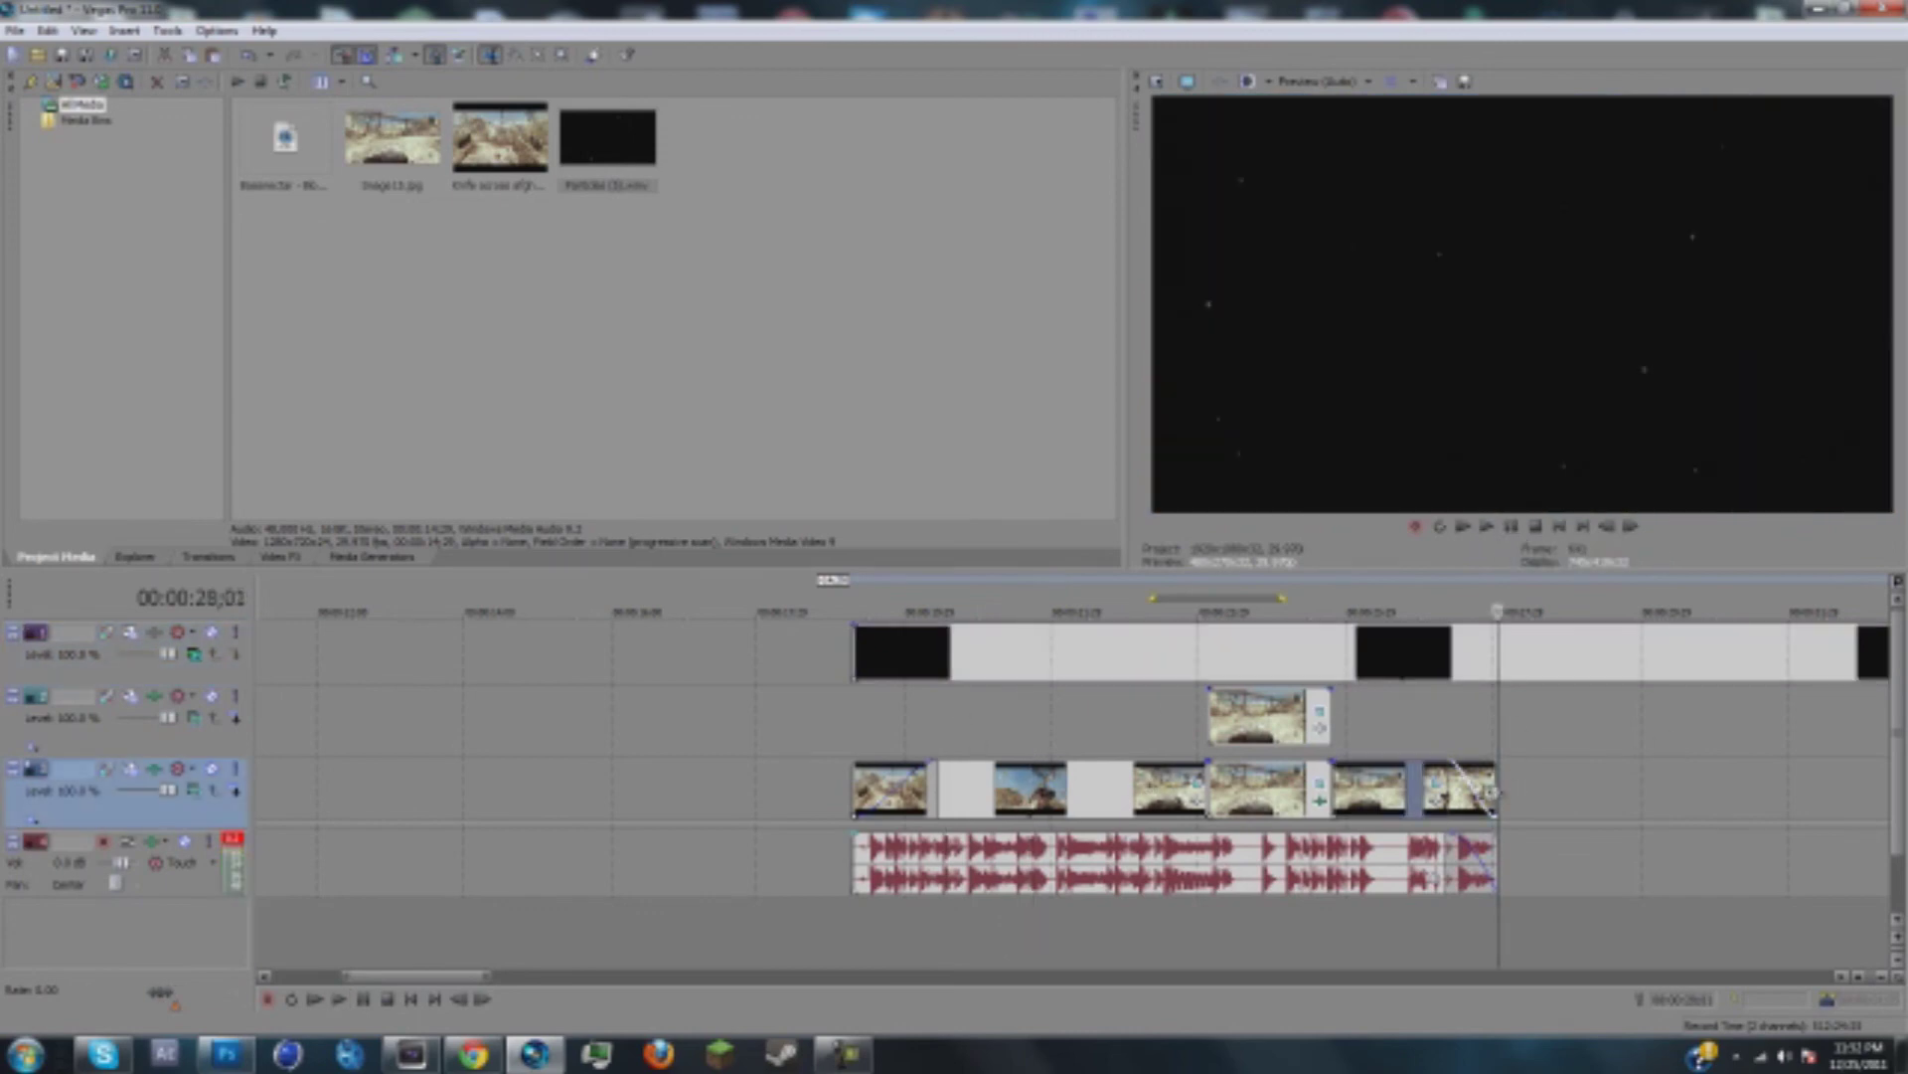
pyautogui.click(1499, 661)
pyautogui.press('s')
pyautogui.click(1556, 663)
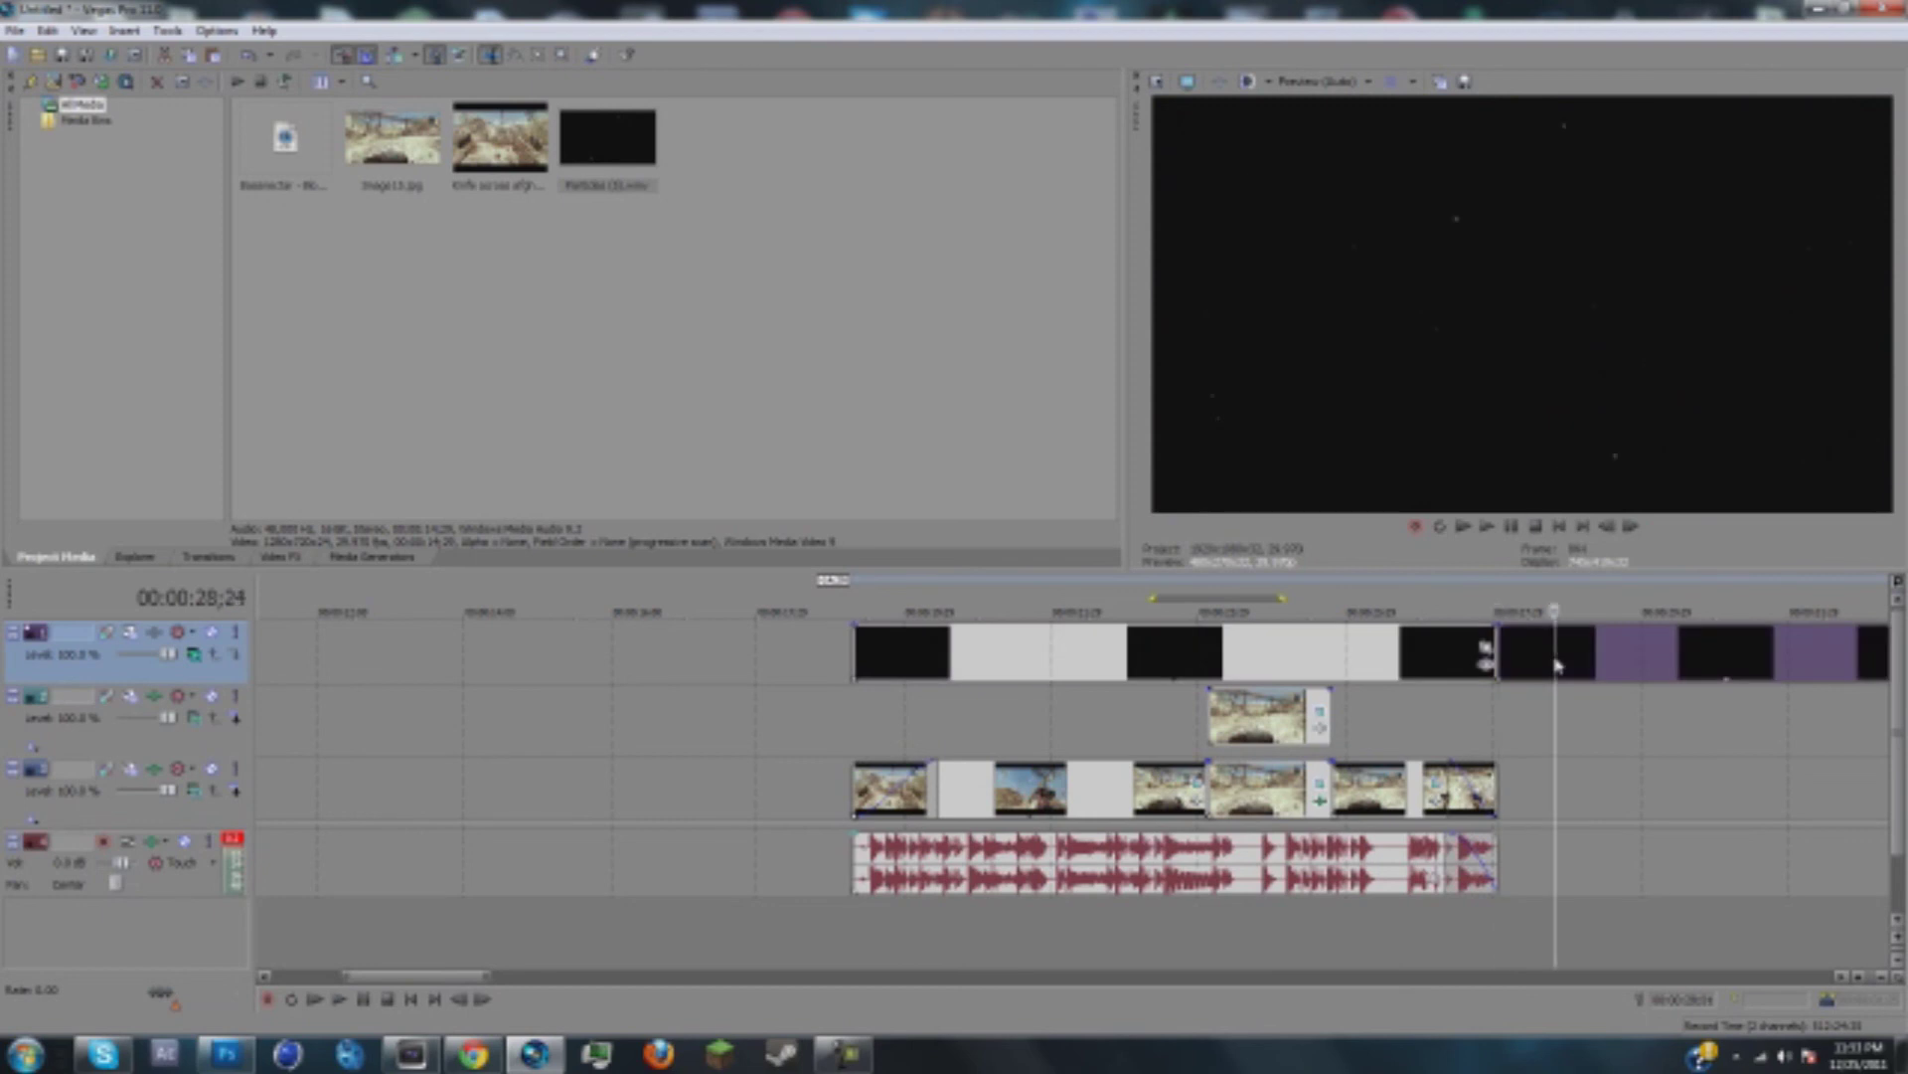
pyautogui.press('Delete')
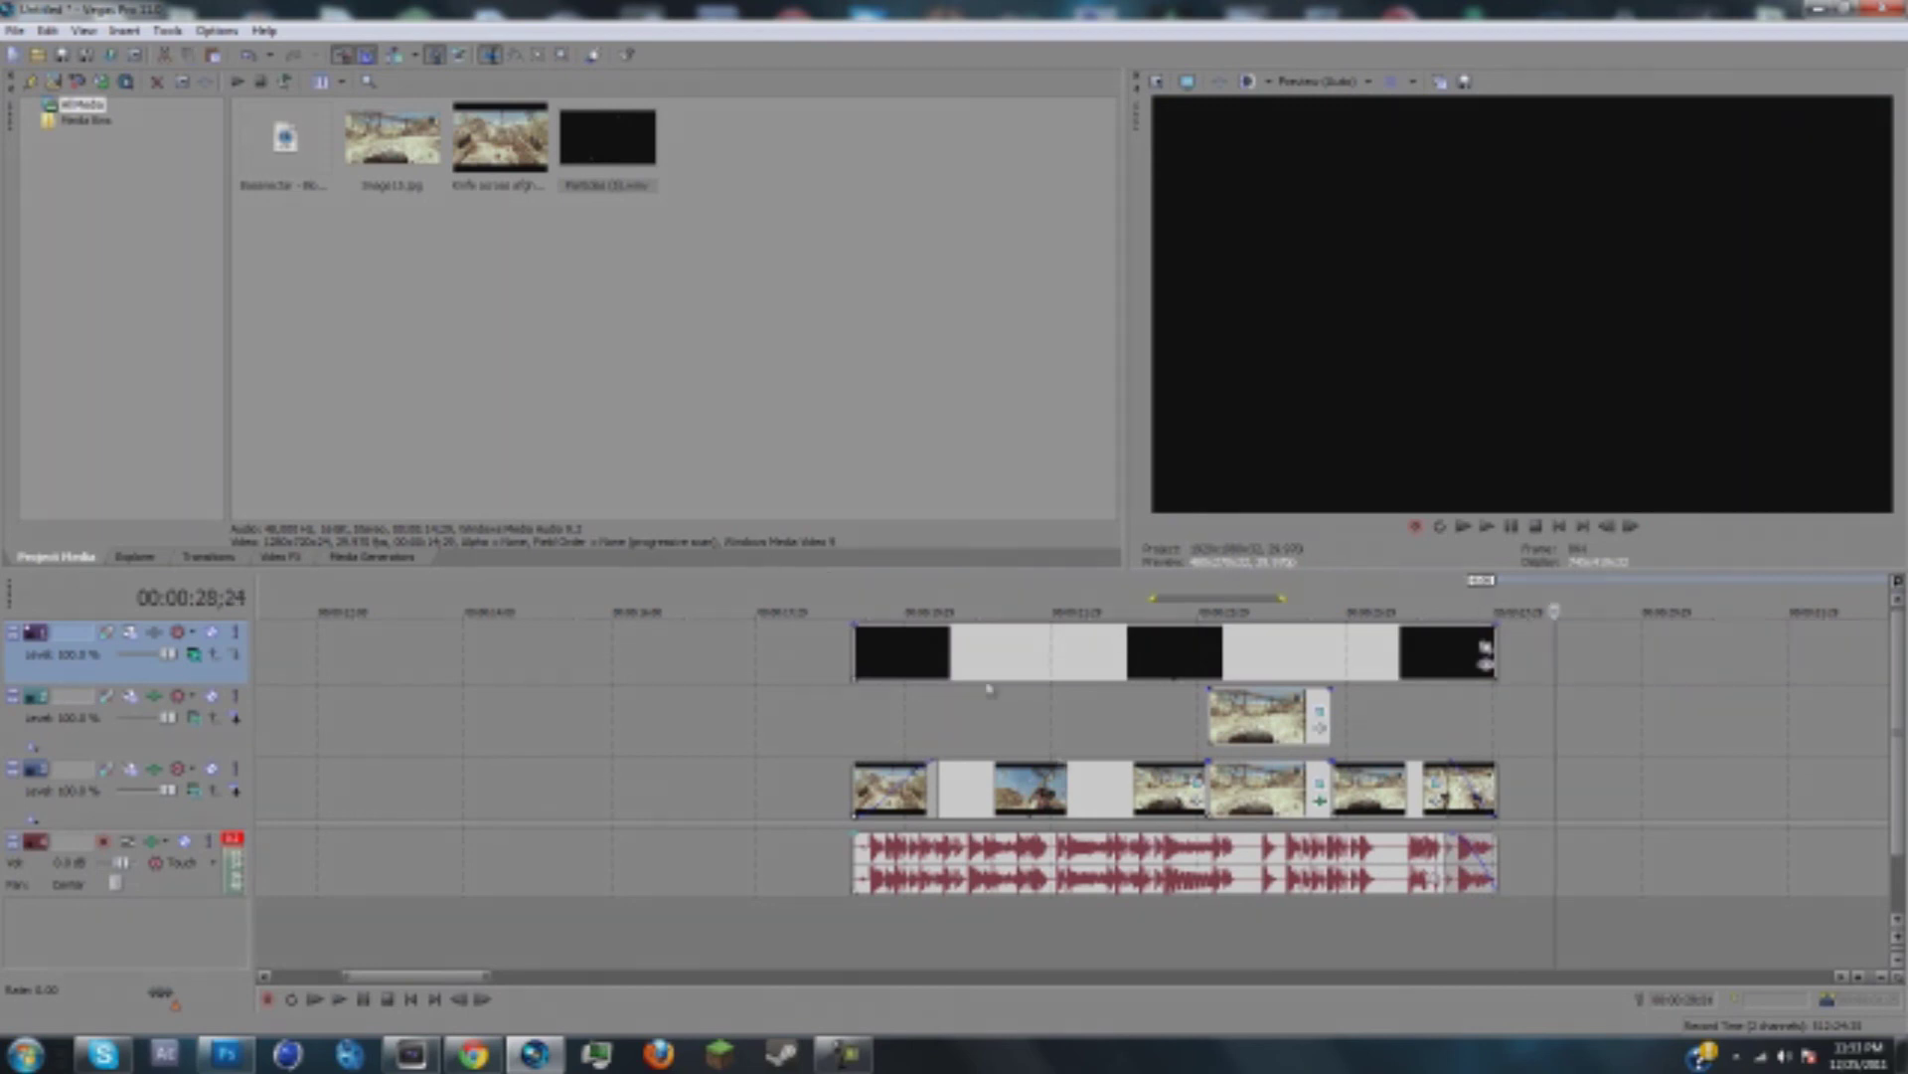